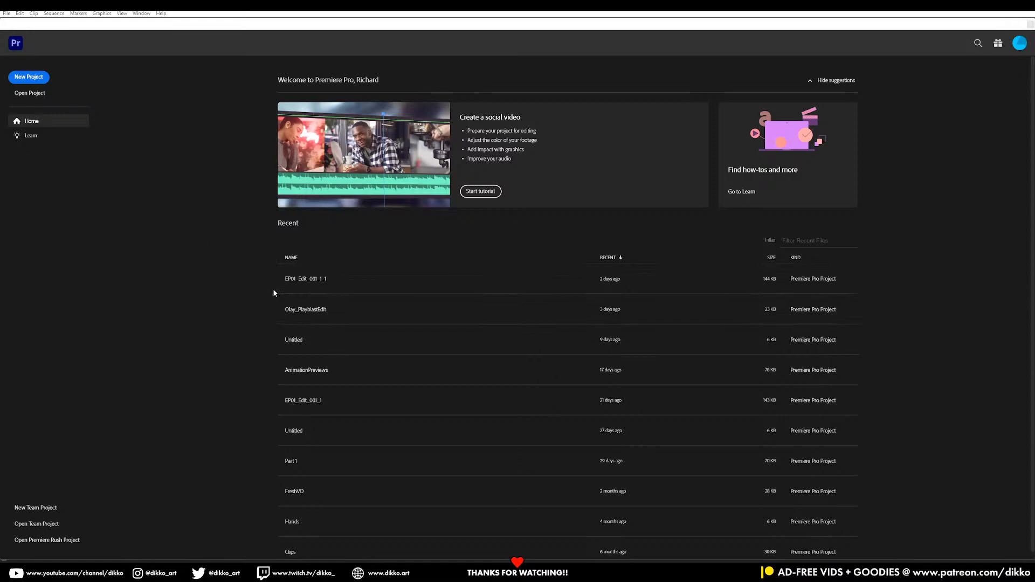
# Open the recent project EP01_Edit_001_1_1 and continue past the prompt shown while it loads
pyautogui.click(294, 280)
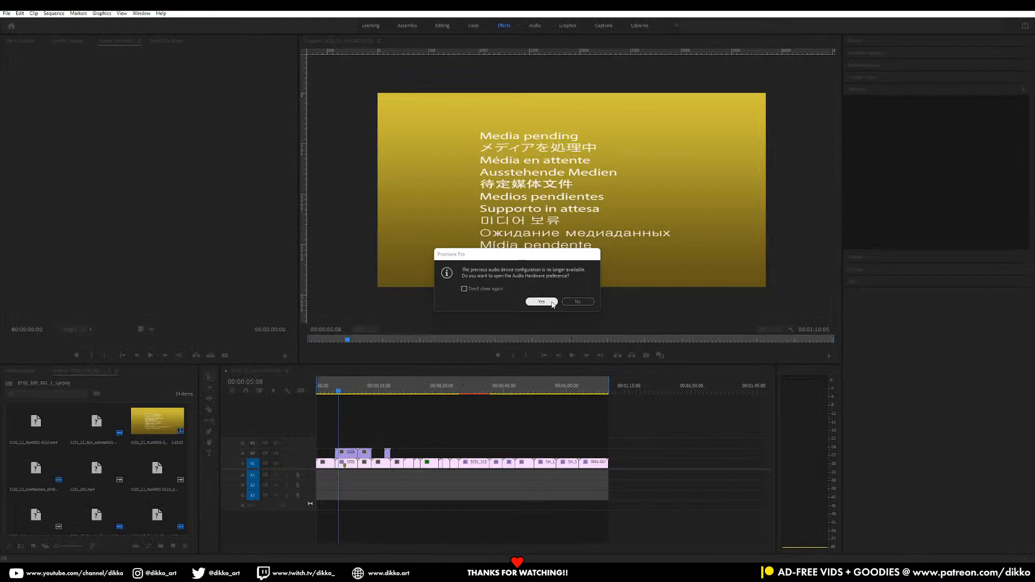
pyautogui.click(542, 302)
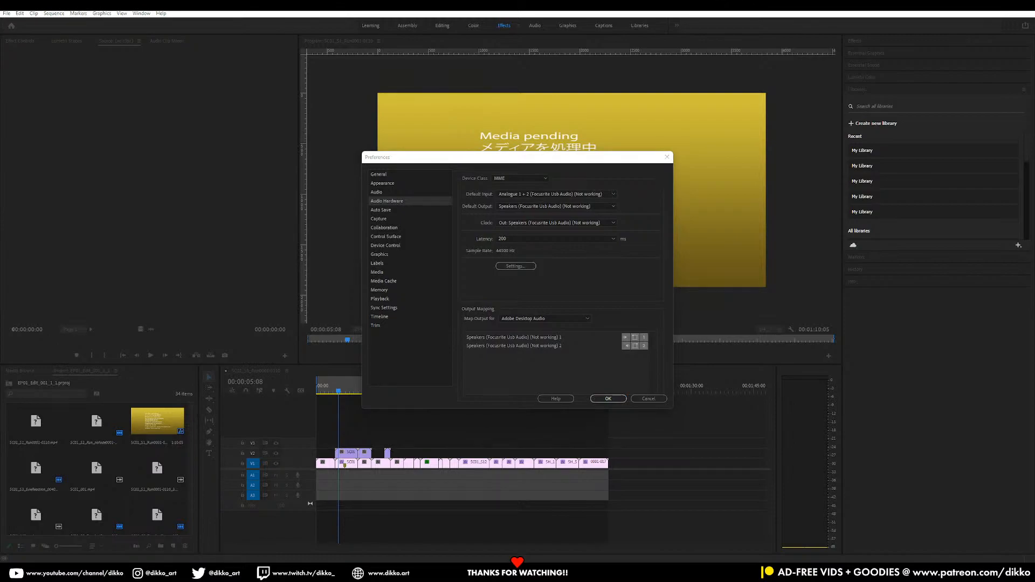
# Set the default audio input to the listed Analogue 1 + 2 (Focusrite Usb Audio) device and accept the audio hardware preferences
pyautogui.click(576, 208)
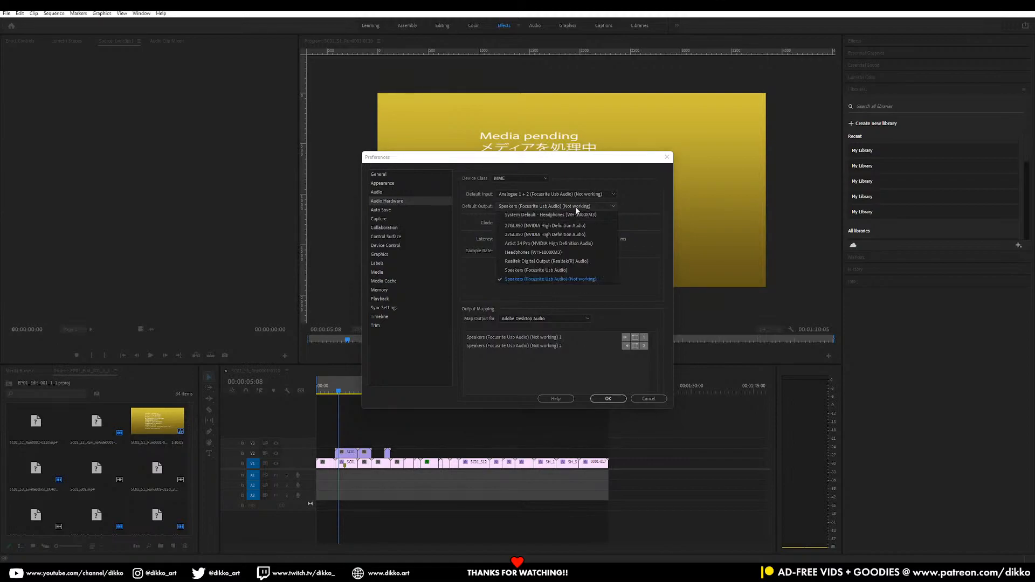
pyautogui.click(577, 209)
pyautogui.click(578, 209)
pyautogui.click(577, 195)
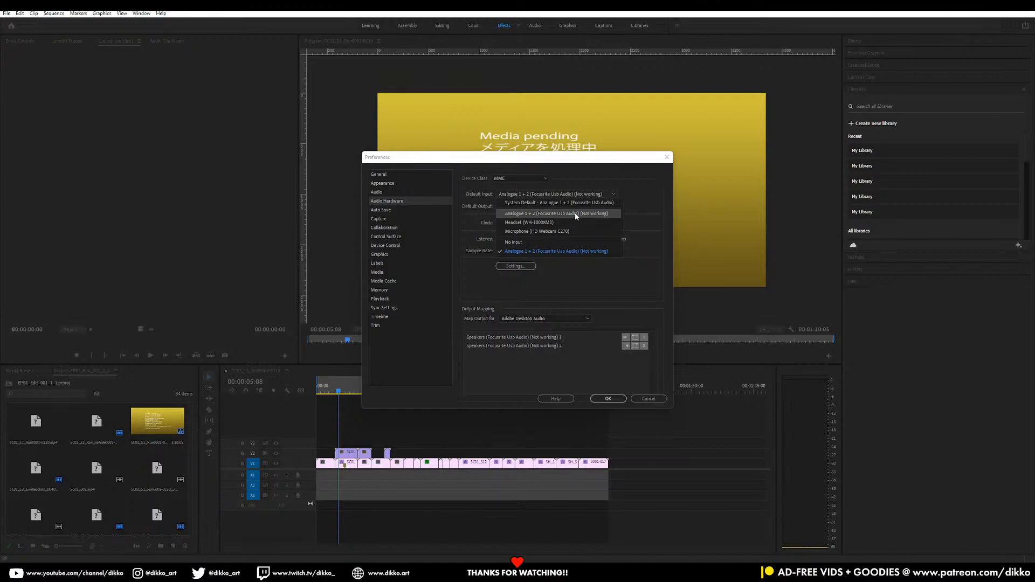
pyautogui.click(575, 213)
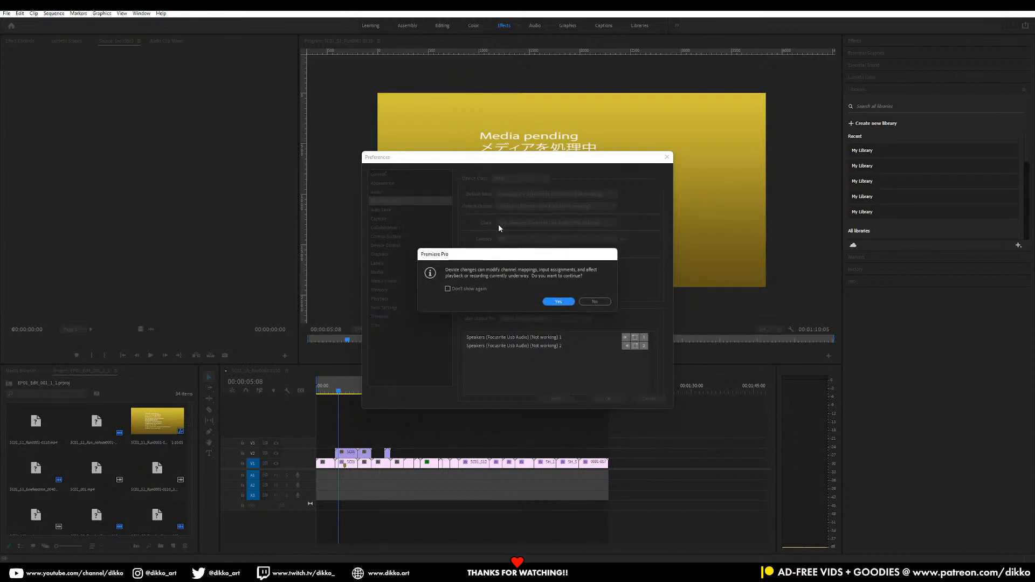
pyautogui.click(557, 302)
pyautogui.click(593, 194)
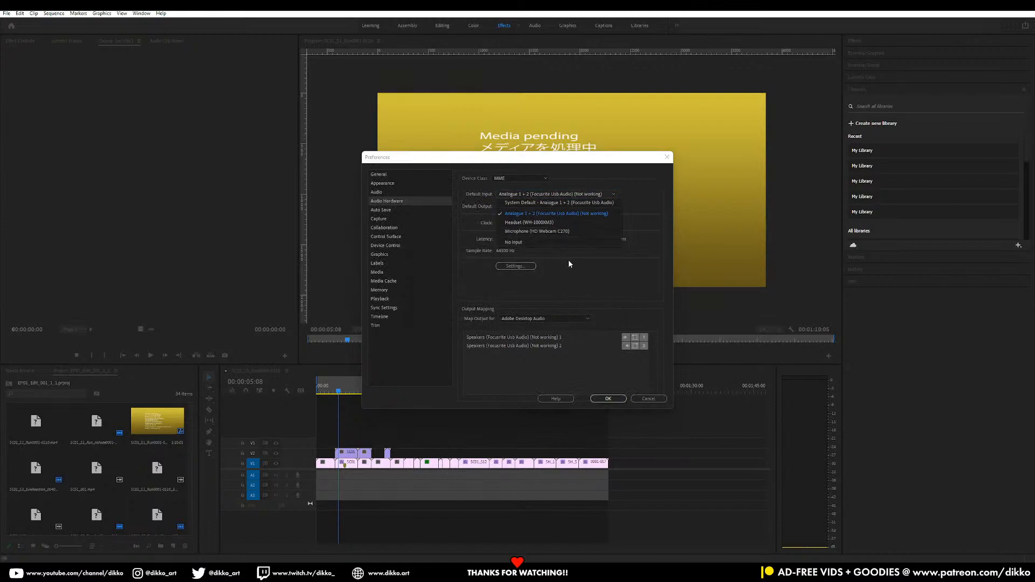
pyautogui.click(585, 283)
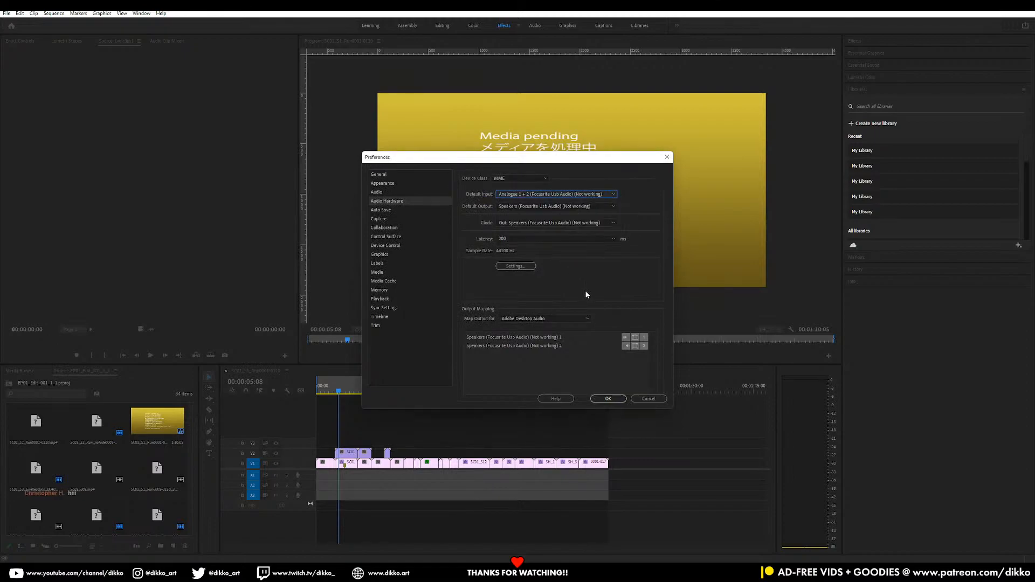
pyautogui.click(615, 402)
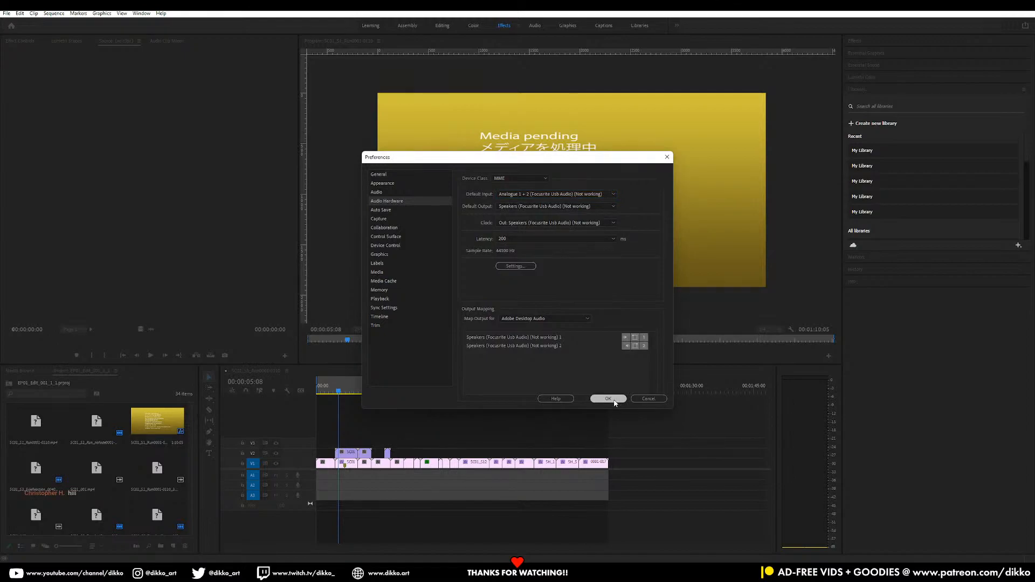
# Scrub through the end of the sequence and play the last shots from 00:00:58:05
pyautogui.moveTo(509, 393); pyautogui.dragTo(580, 397)
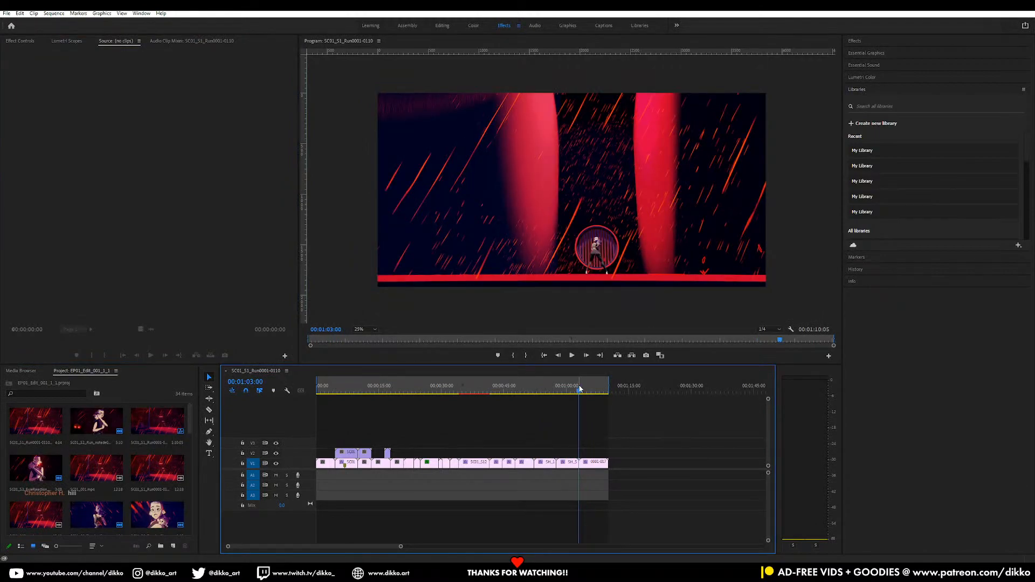
pyautogui.moveTo(578, 397); pyautogui.dragTo(558, 397)
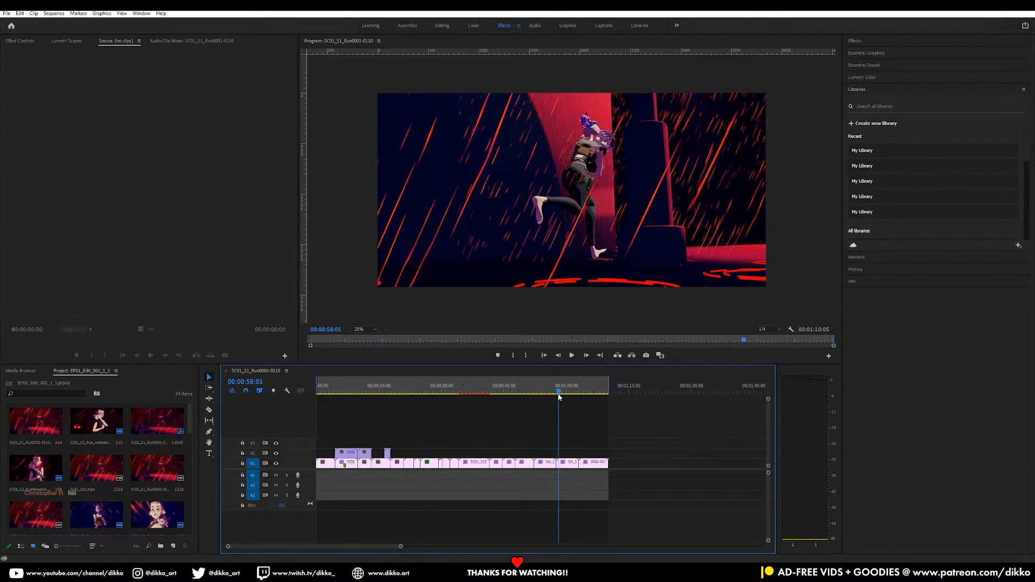
pyautogui.press('space')
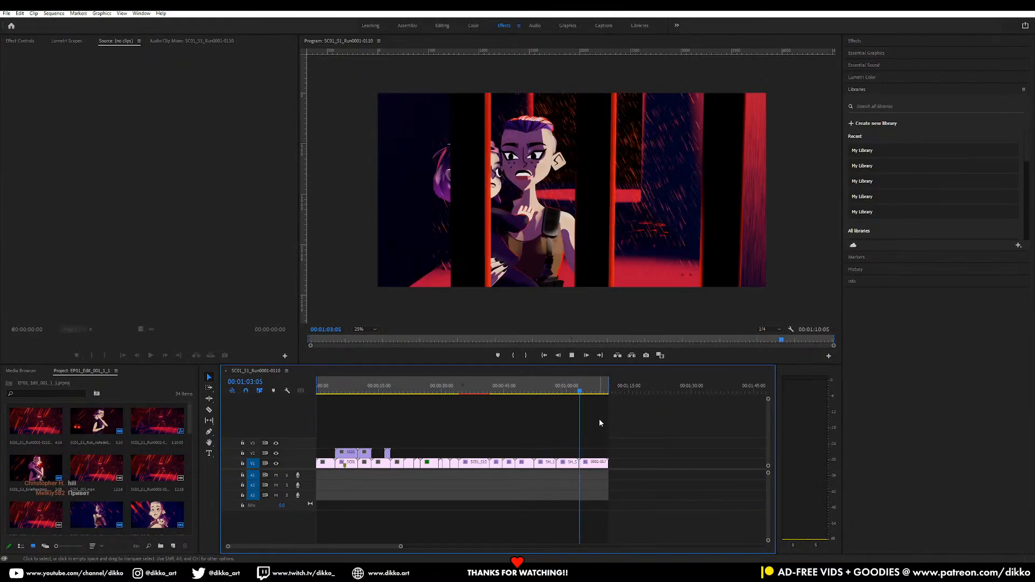
pyautogui.press('space')
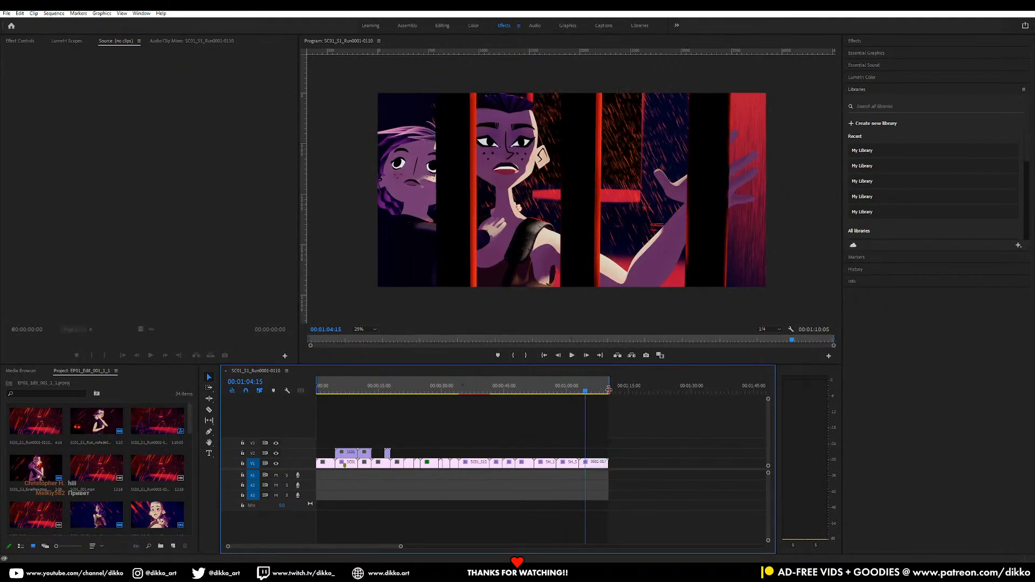
# Replace the footage of project clip 0001-0170.mp4 with the render 0001-0250.mp4 from the SH_016_EvieInspectsEntrance folder
pyautogui.scroll(-2, 531, 489)
pyautogui.scroll(1, 531, 489)
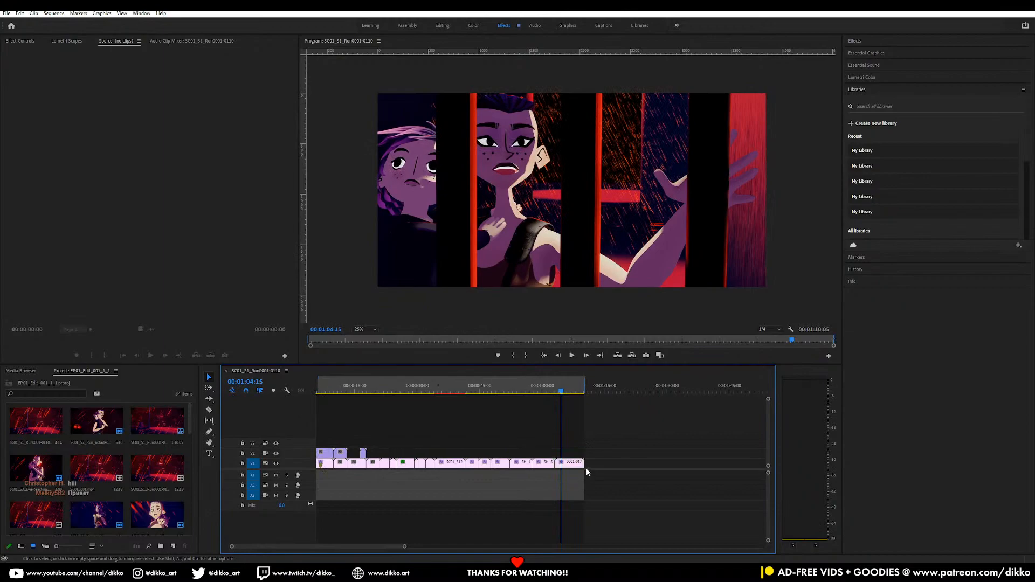
pyautogui.scroll(-3, 125, 487)
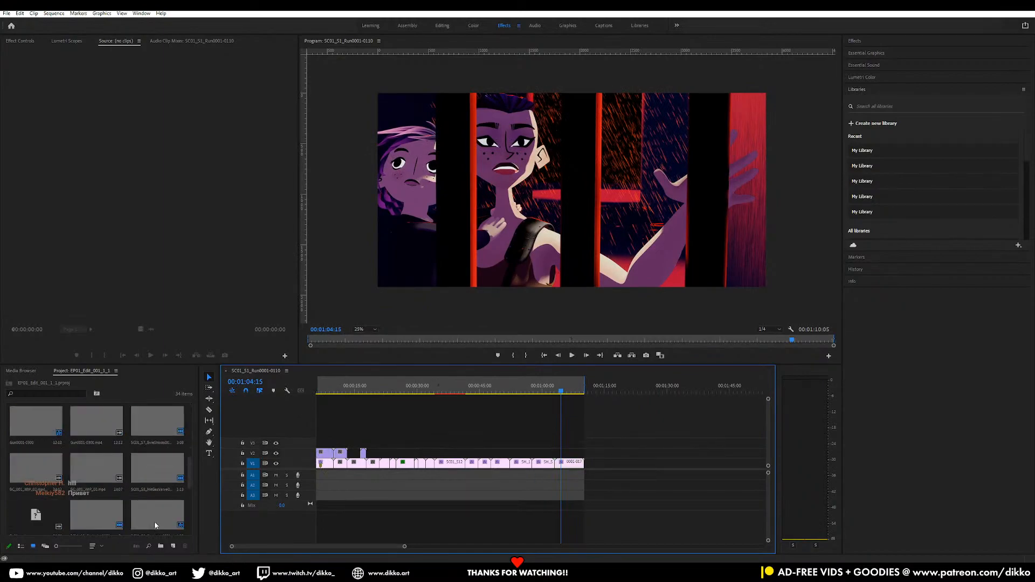
pyautogui.scroll(-4, 153, 507)
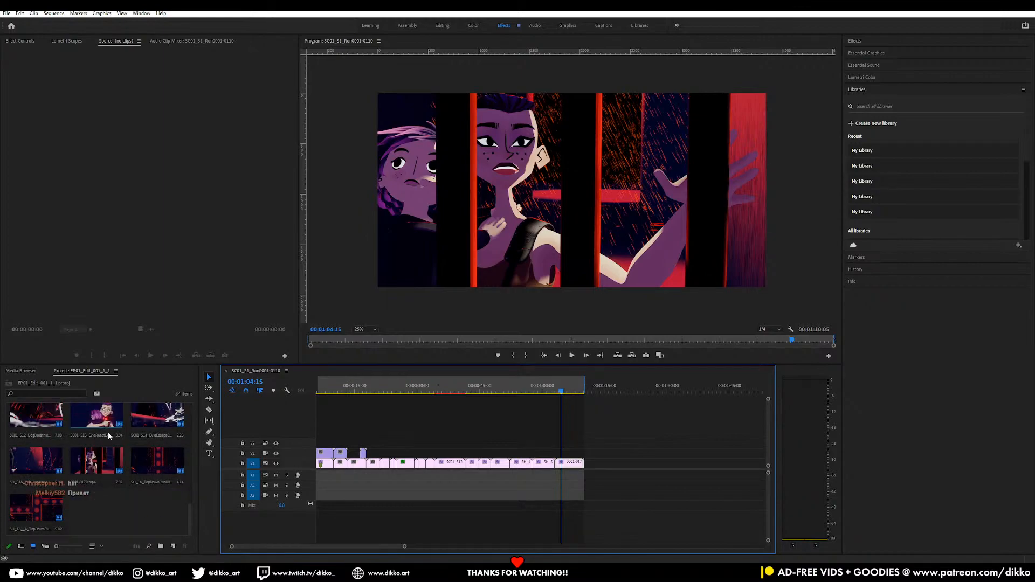
pyautogui.rightClick(93, 470)
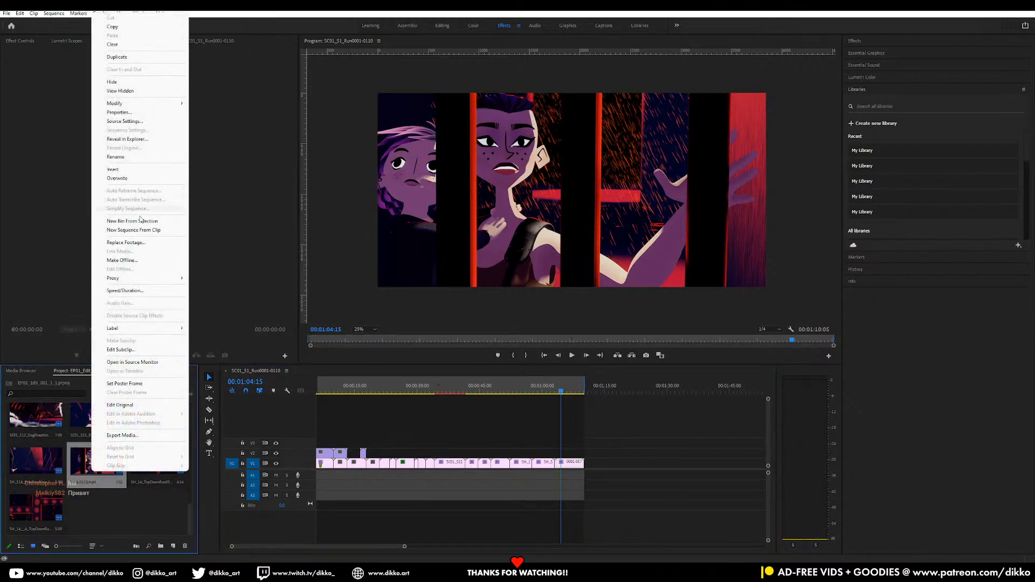
pyautogui.click(128, 242)
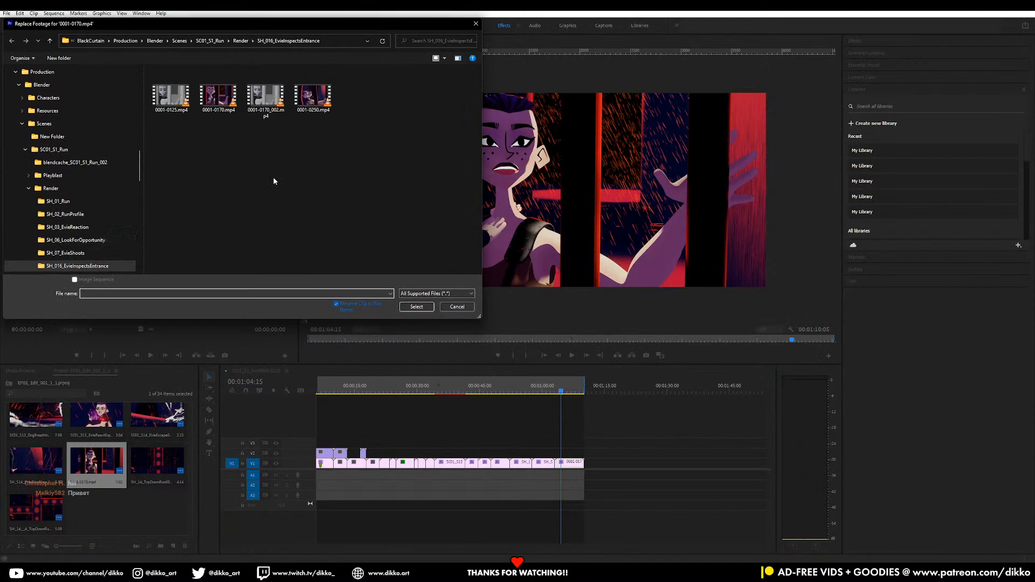
pyautogui.click(304, 106)
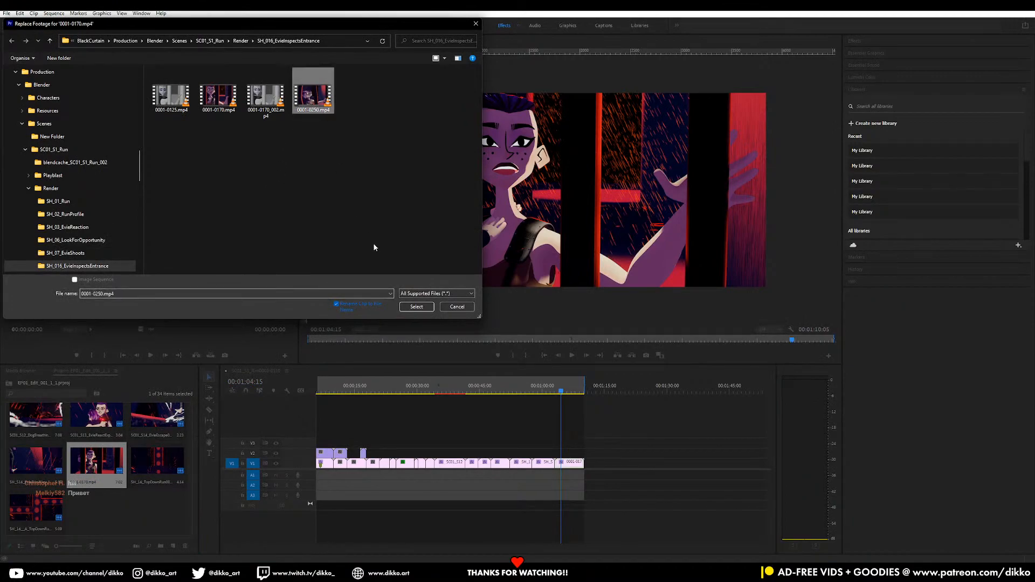
pyautogui.click(416, 307)
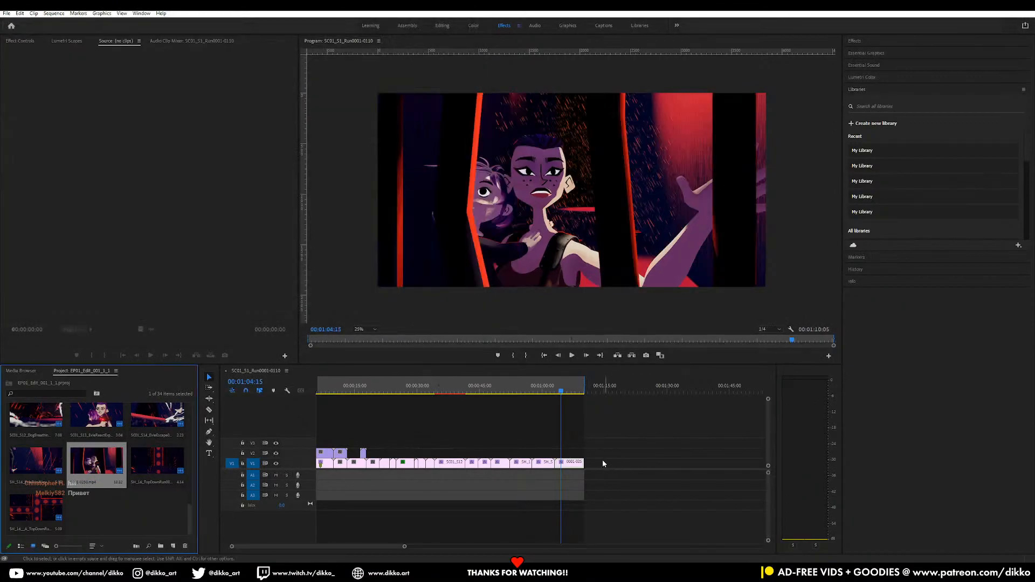
# Extend the end of the last timeline clip to about 00:01:13:13 and move the sequence's out point to match
pyautogui.moveTo(584, 462); pyautogui.dragTo(597, 463)
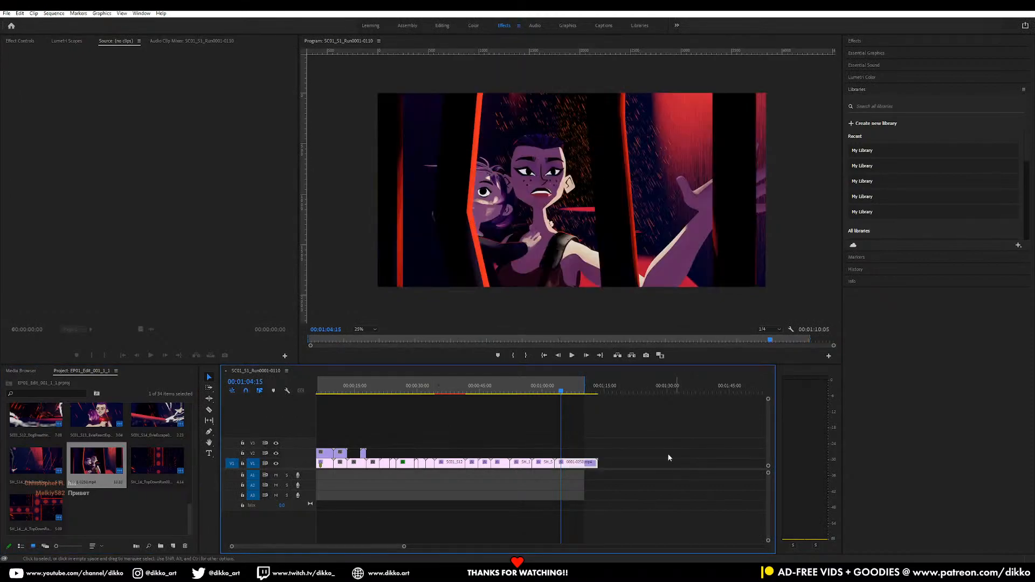
pyautogui.moveTo(584, 385); pyautogui.dragTo(598, 385)
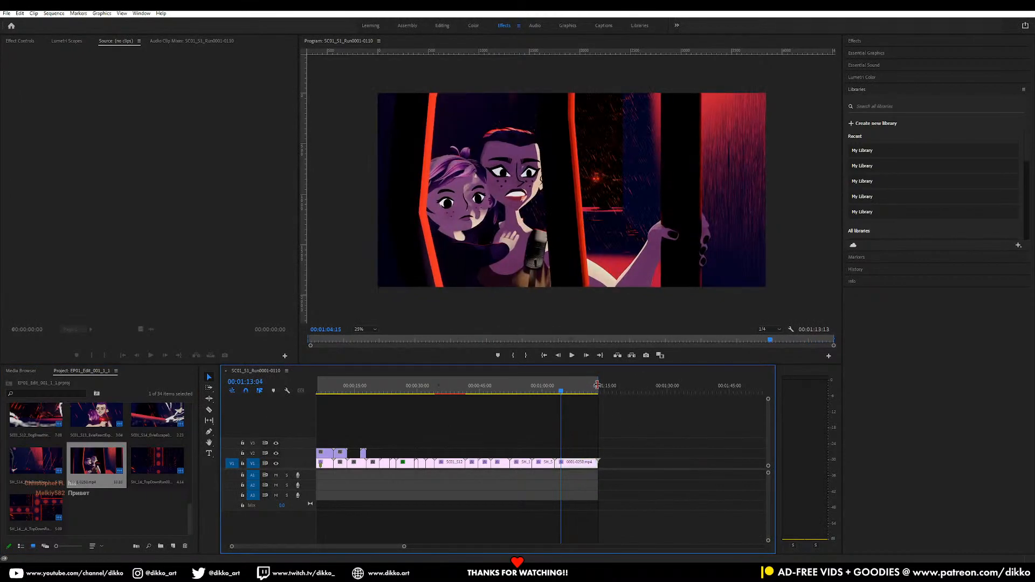
# Play the replaced last clip from its beginning to its end to check the new render
pyautogui.keyDown('alt'); pyautogui.scroll(2, 669, 446); pyautogui.keyUp('alt')
pyautogui.keyDown('alt'); pyautogui.scroll(1, 568, 440); pyautogui.keyUp('alt')
pyautogui.keyDown('alt'); pyautogui.scroll(1, 569, 442); pyautogui.keyUp('alt')
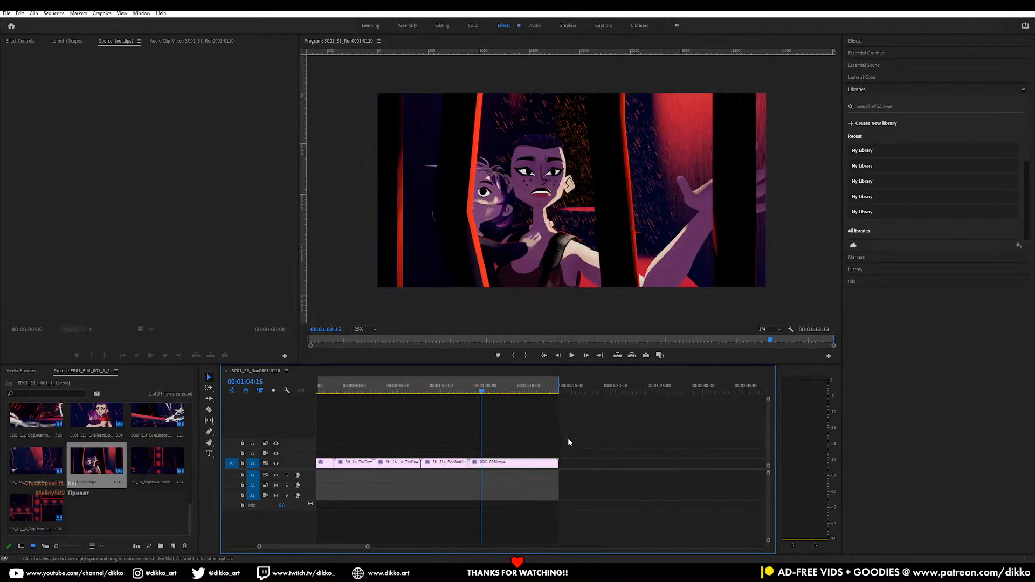
pyautogui.click(475, 393)
pyautogui.press('space')
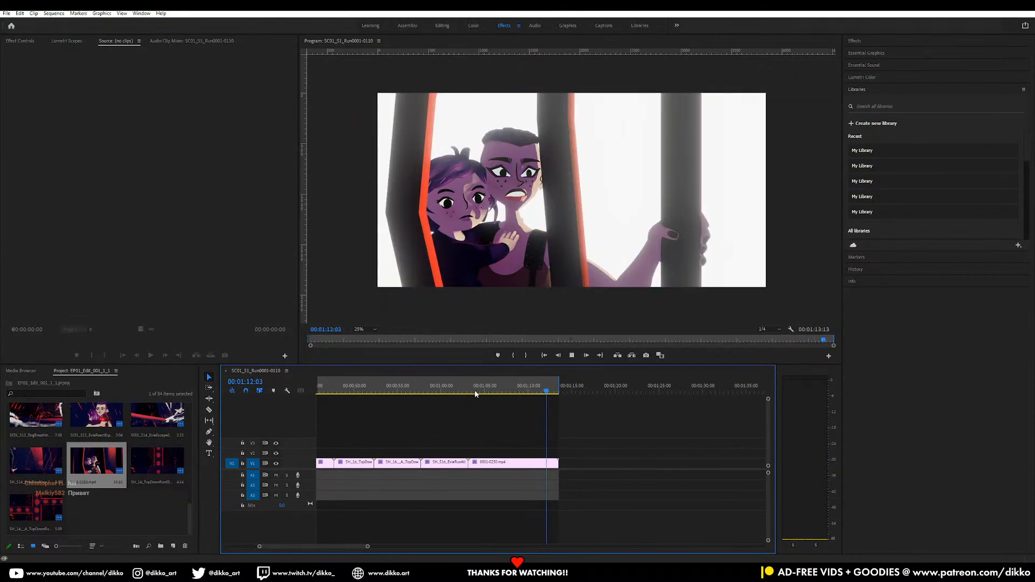
pyautogui.press('space')
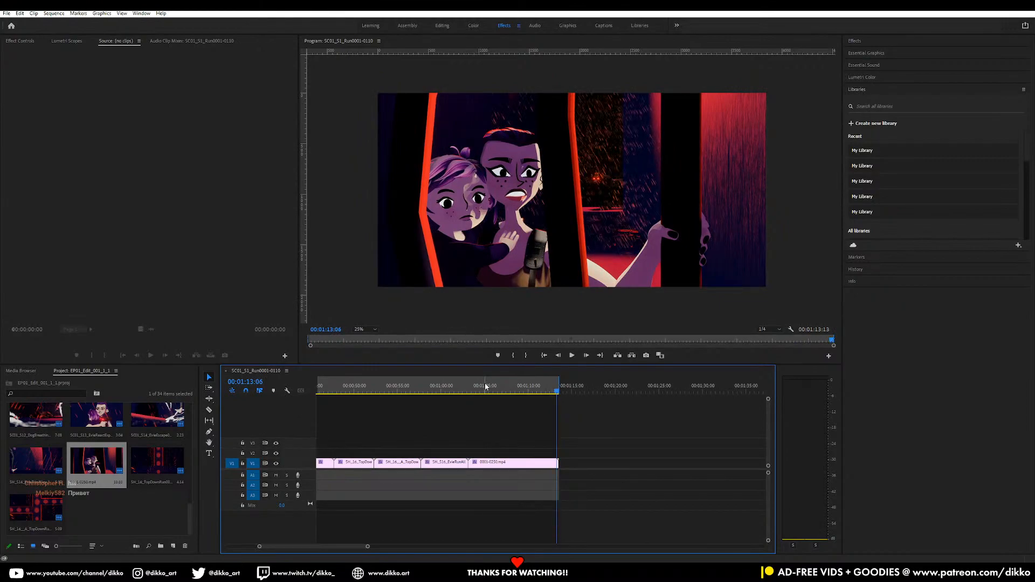
# Replay the final seconds of the last clip from 00:01:09:08
pyautogui.click(522, 386)
pyautogui.press('space')
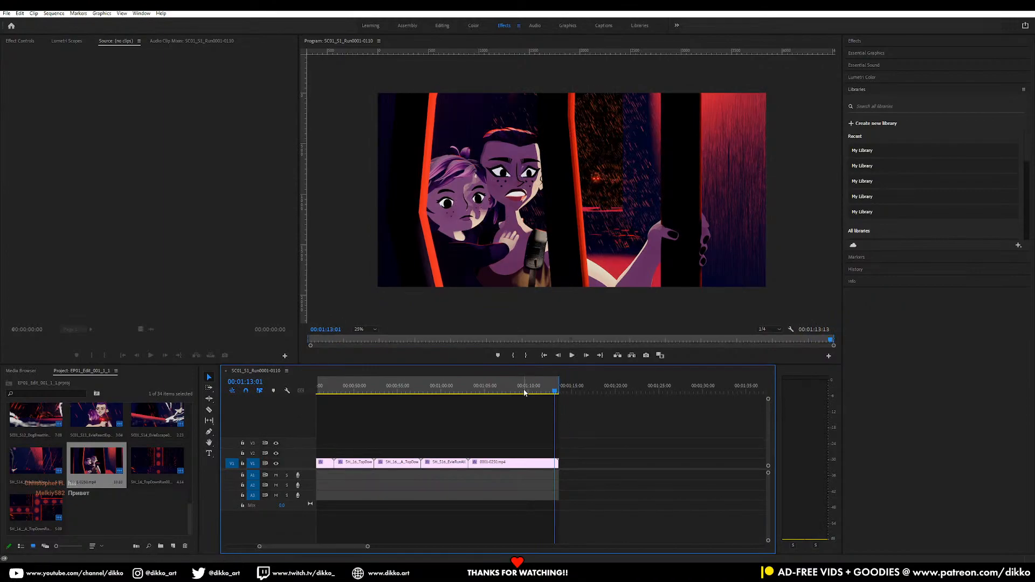
pyautogui.click(523, 389)
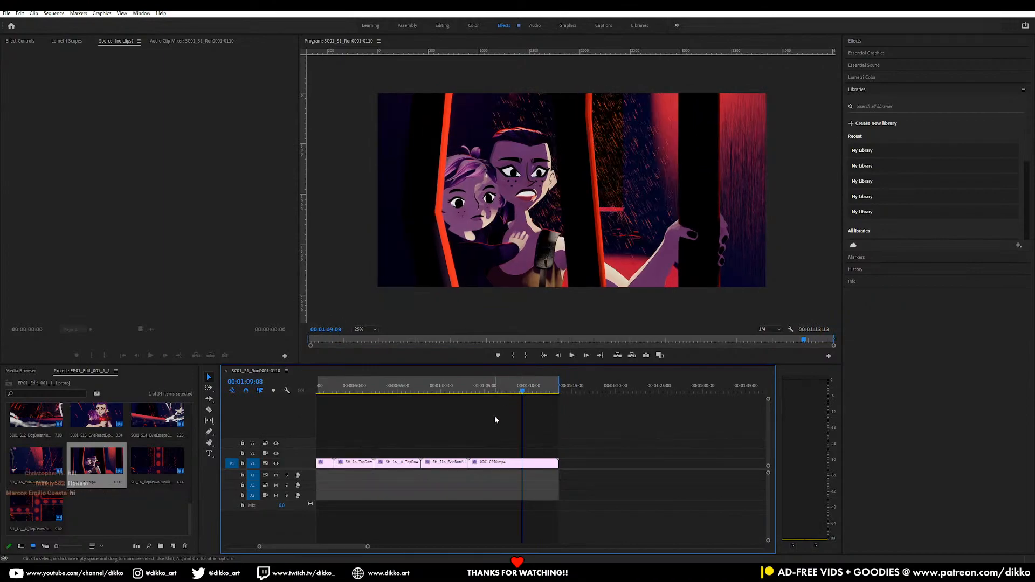
pyautogui.press('space')
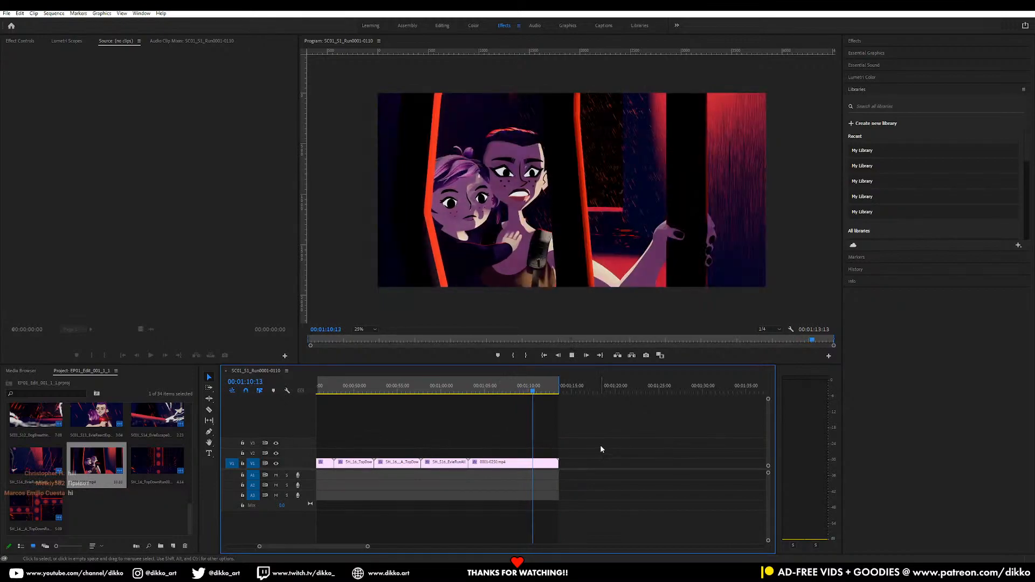
pyautogui.press('space')
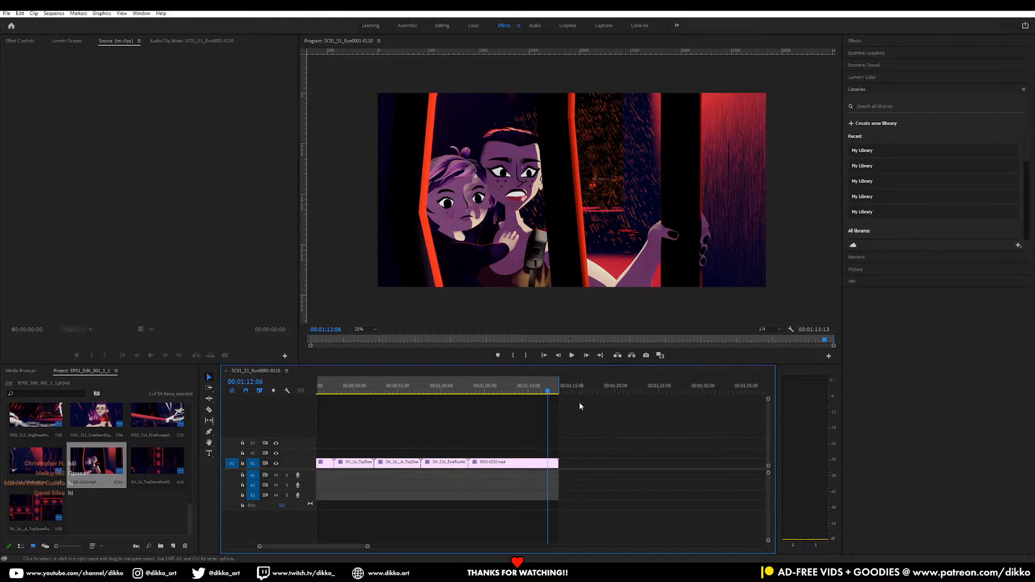
# Replay the transition from the preceding shot into the last clip and return to 00:01:01:04
pyautogui.moveTo(548, 399); pyautogui.dragTo(476, 398)
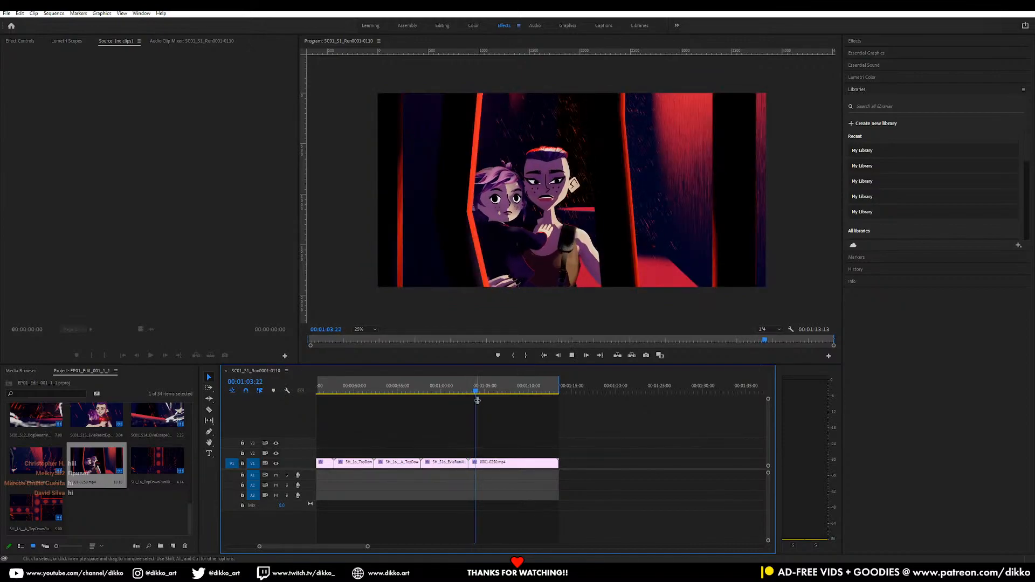
pyautogui.click(446, 390)
pyautogui.press('space')
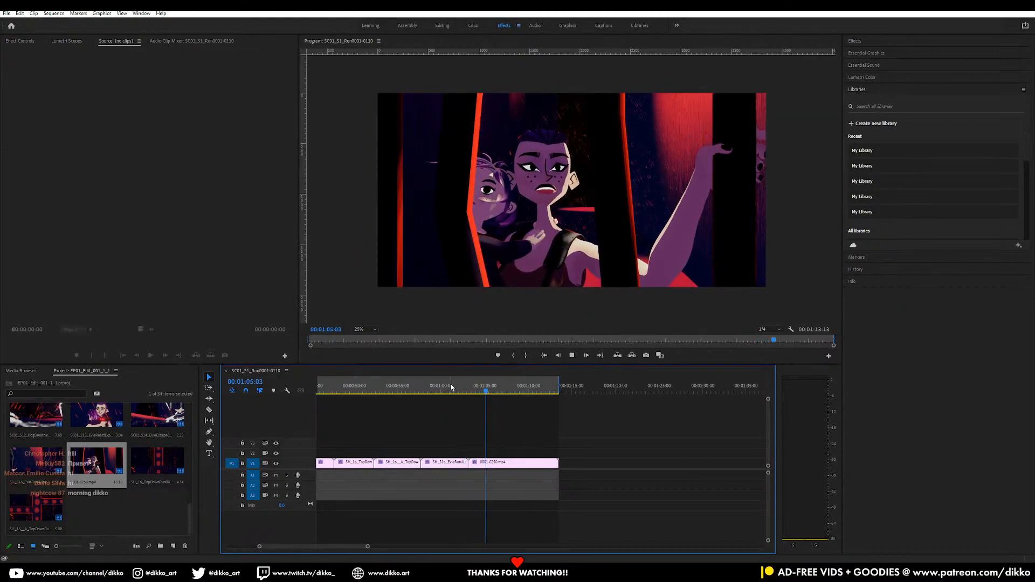
pyautogui.press('space')
pyautogui.click(451, 393)
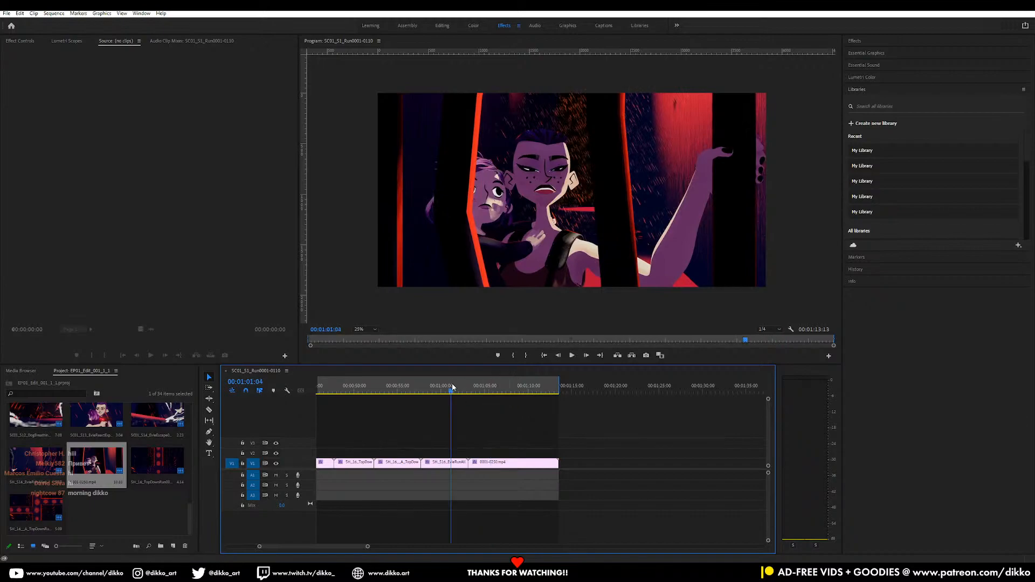
# Play the last clip from about 00:01:05 to its end, and replay its closing seconds from about 00:01:10
pyautogui.click(486, 390)
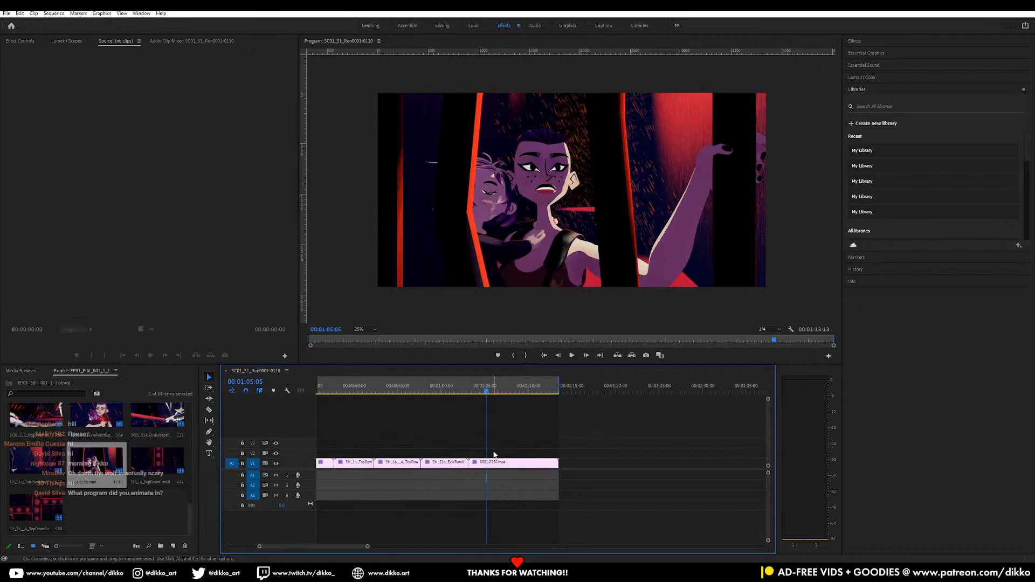
pyautogui.press('space')
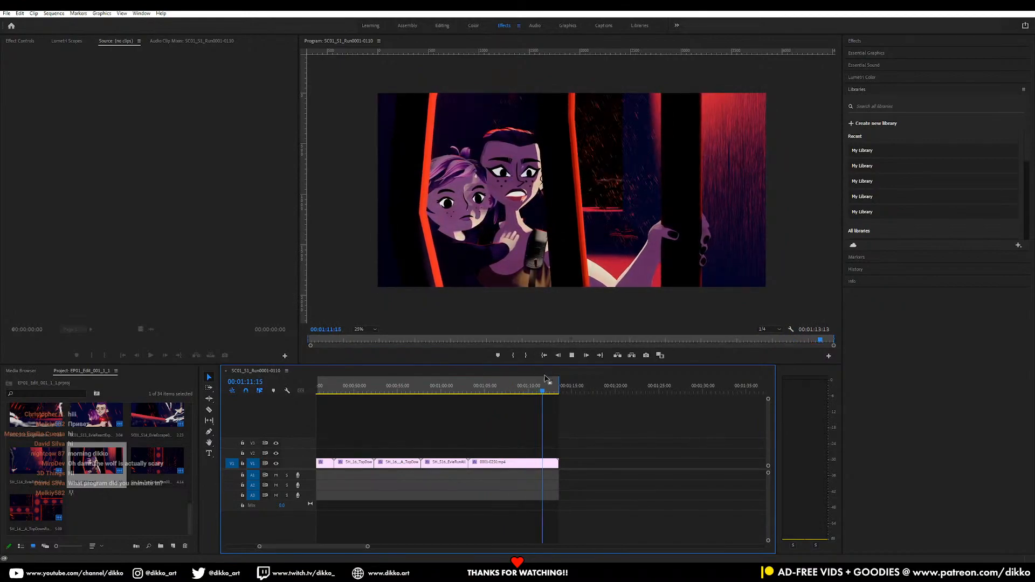
pyautogui.press('space')
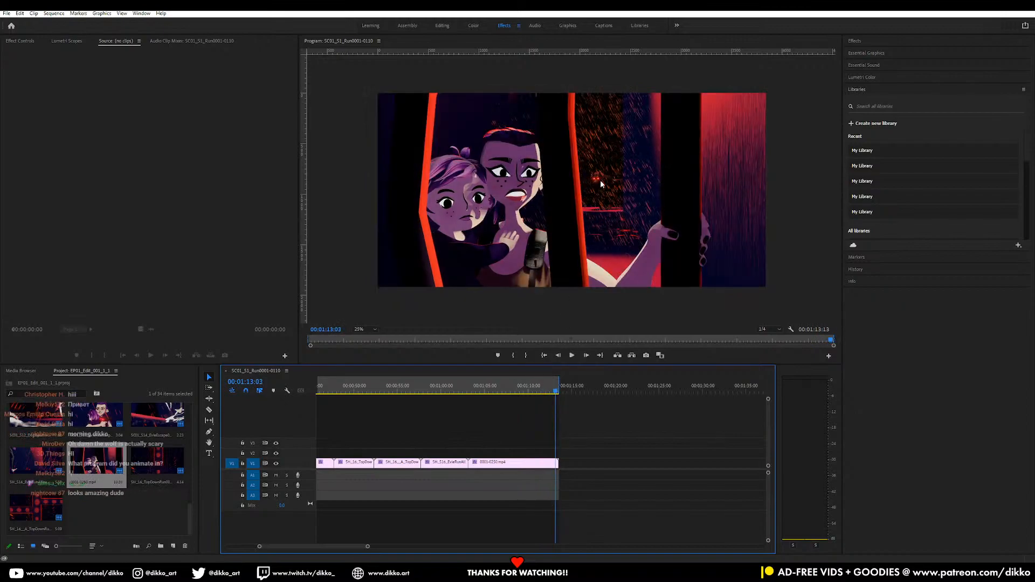
pyautogui.click(531, 388)
pyautogui.press('space')
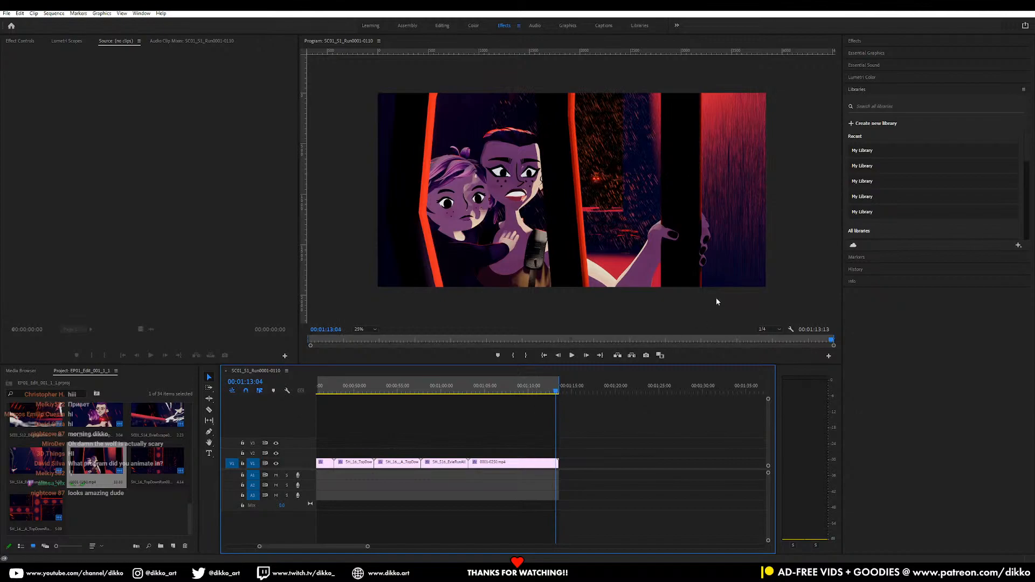
# Switch to Blender, review the shot's animation from frame 0 to frame 192, and save the scene
pyautogui.hotkey('alt', 'Tab')
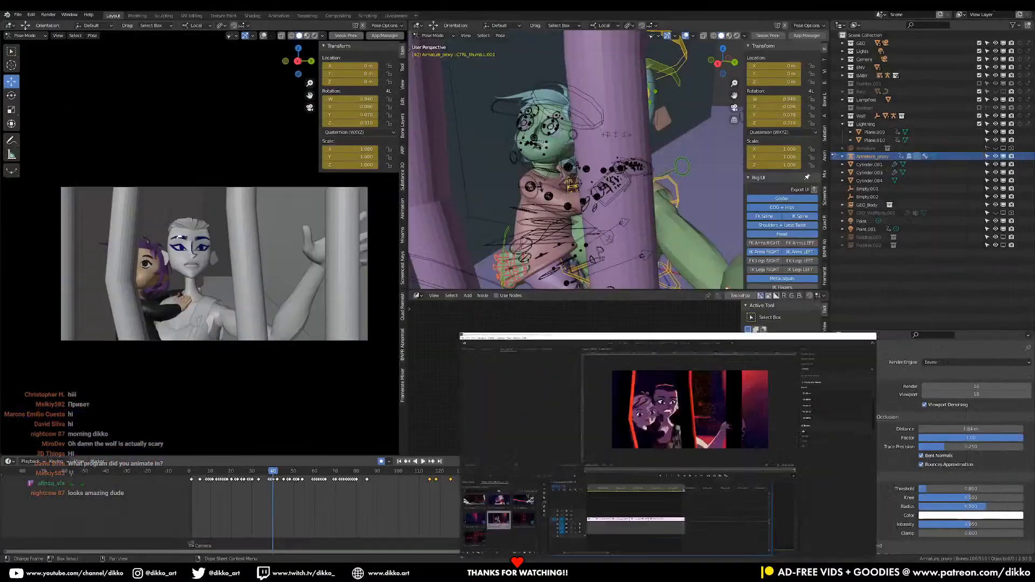
pyautogui.click(189, 479)
pyautogui.press('space')
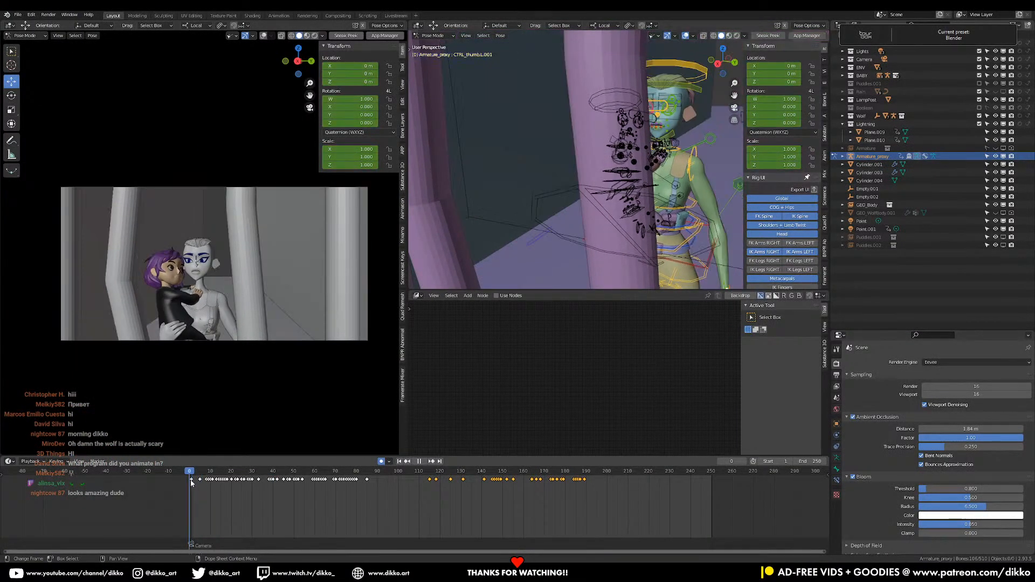
pyautogui.moveTo(322, 487); pyautogui.dragTo(591, 485)
pyautogui.press('space')
pyautogui.hotkey('ctrl', 's')
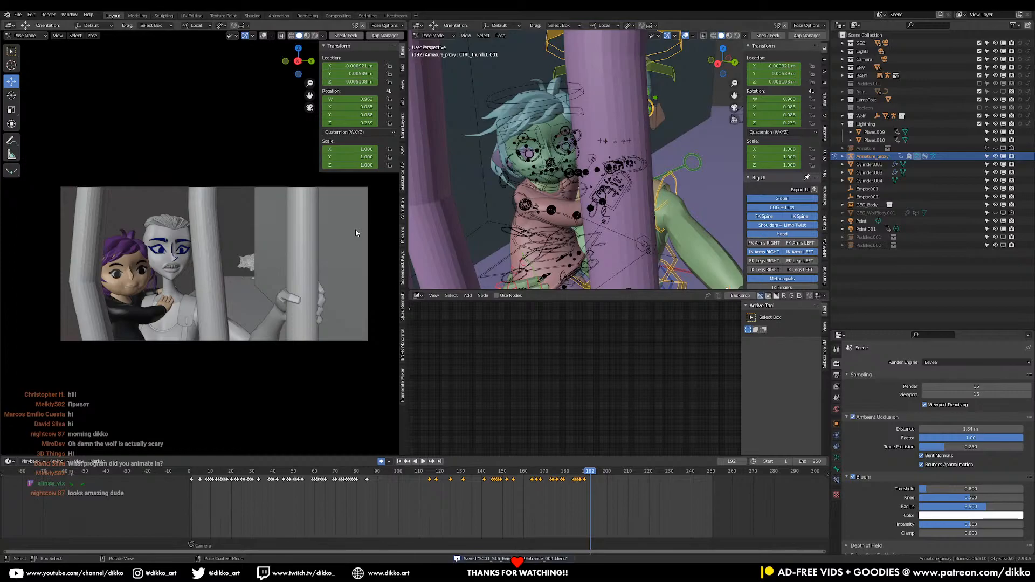
pyautogui.click(20, 15)
pyautogui.click(29, 35)
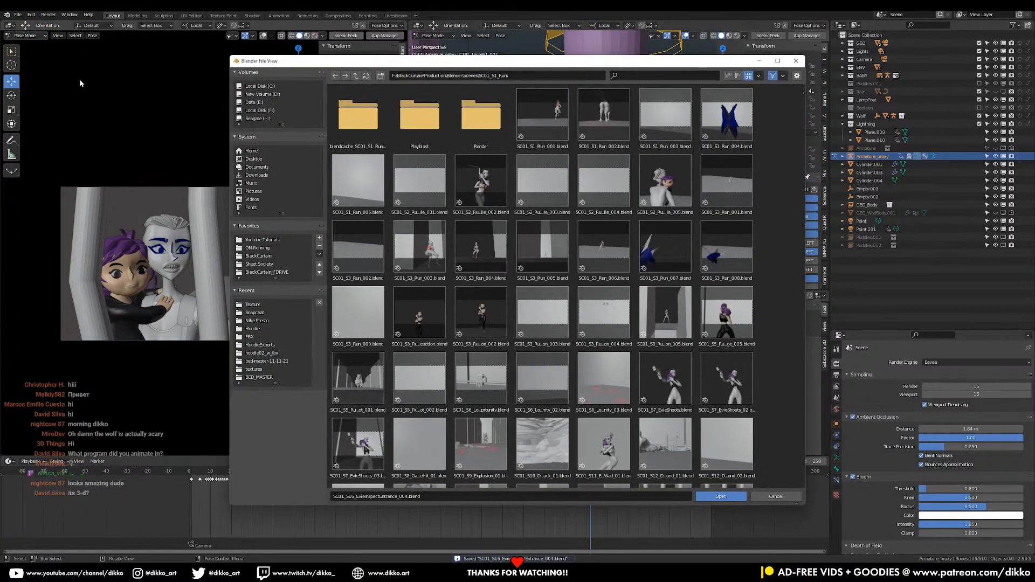
pyautogui.click(776, 496)
# View the character from behind at the round barred opening and replay the animation from its start, stopping at frame 72
pyautogui.moveTo(655, 186); pyautogui.dragTo(464, 202, button='middle')
pyautogui.scroll(-6, 588, 210)
pyautogui.moveTo(588, 209)
pyautogui.mouseDown(button='middle')
pyautogui.moveTo(485, 213)
pyautogui.moveTo(577, 211)
pyautogui.mouseUp(button='middle')
pyautogui.scroll(-5, 656, 209)
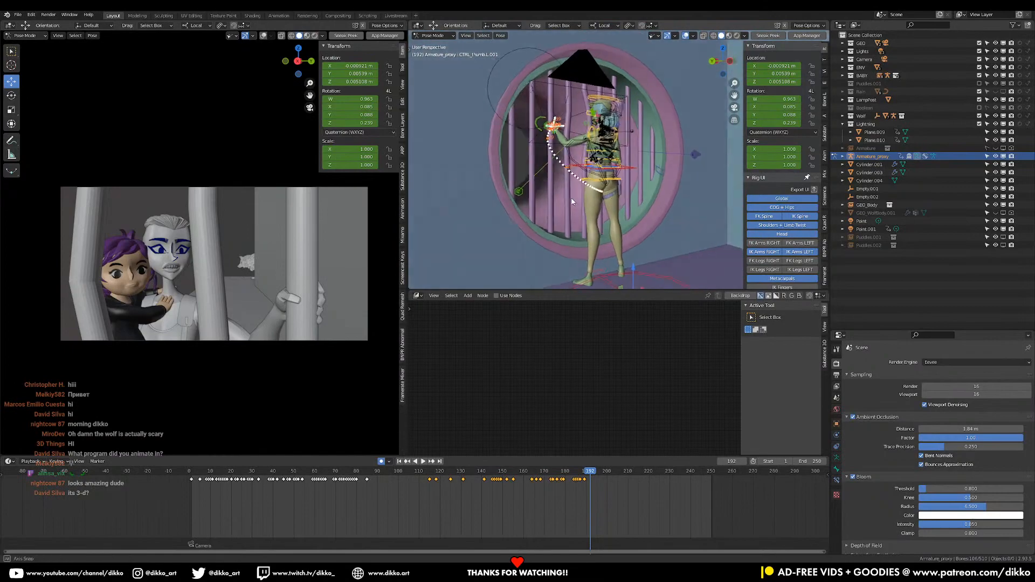
pyautogui.hotkey('shift', 'Left')
pyautogui.press('space')
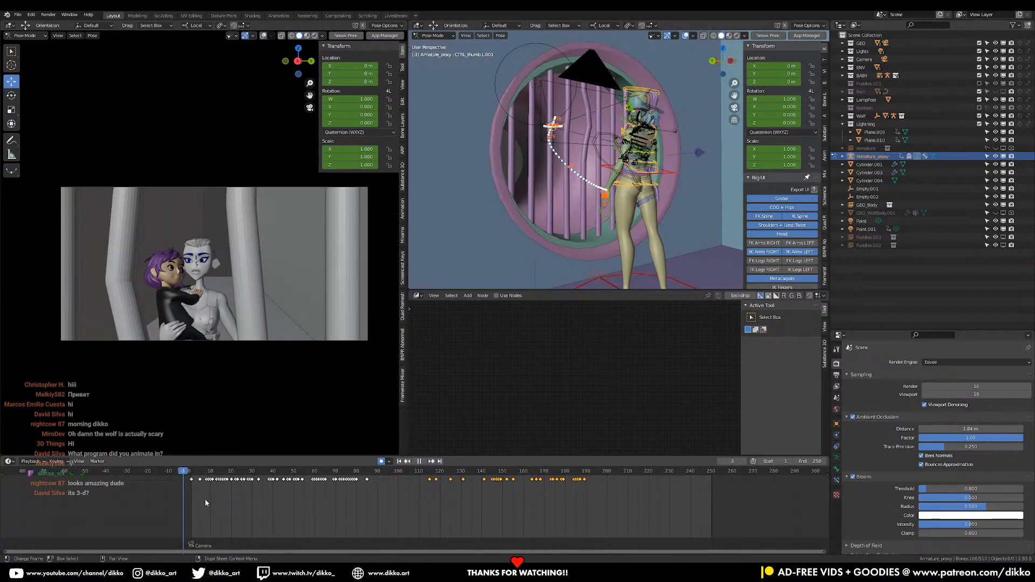
pyautogui.click(341, 487)
pyautogui.press('space')
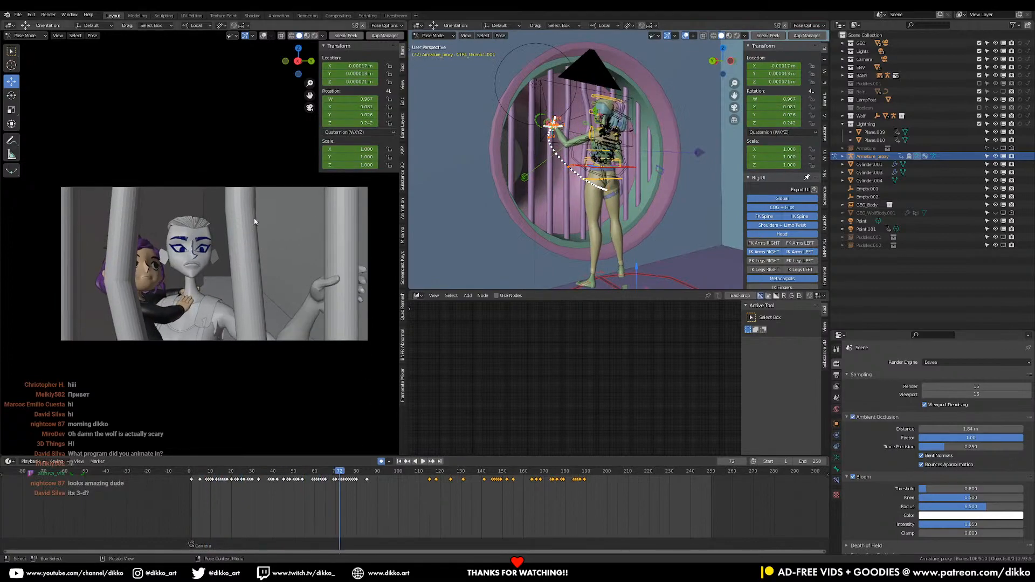
# Begin opening another scene file without saving the current changes, and display the SC01_S1_Run folder as a detailed list
pyautogui.click(7, 15)
pyautogui.hotkey('ctrl', 'q')
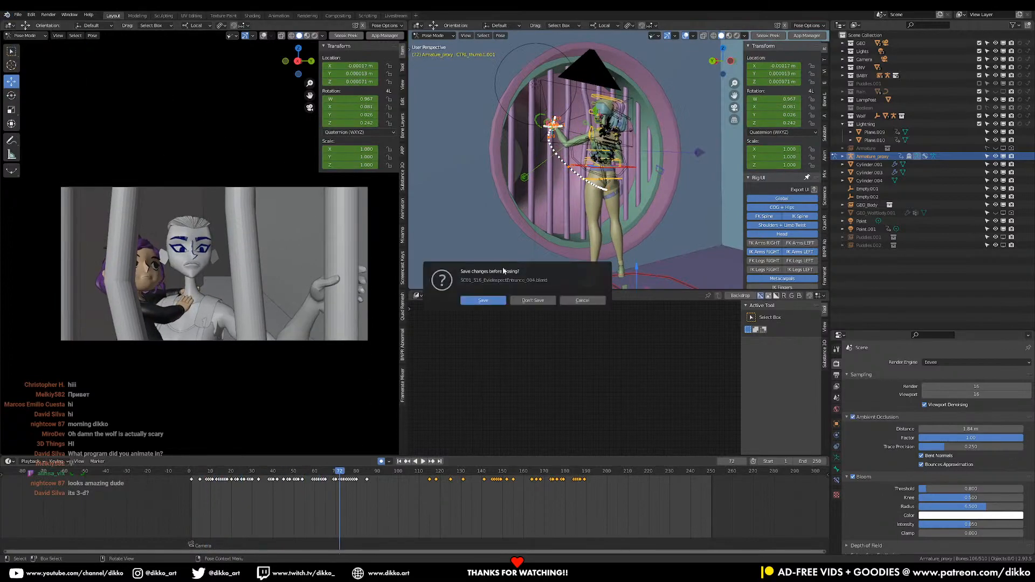
pyautogui.click(551, 300)
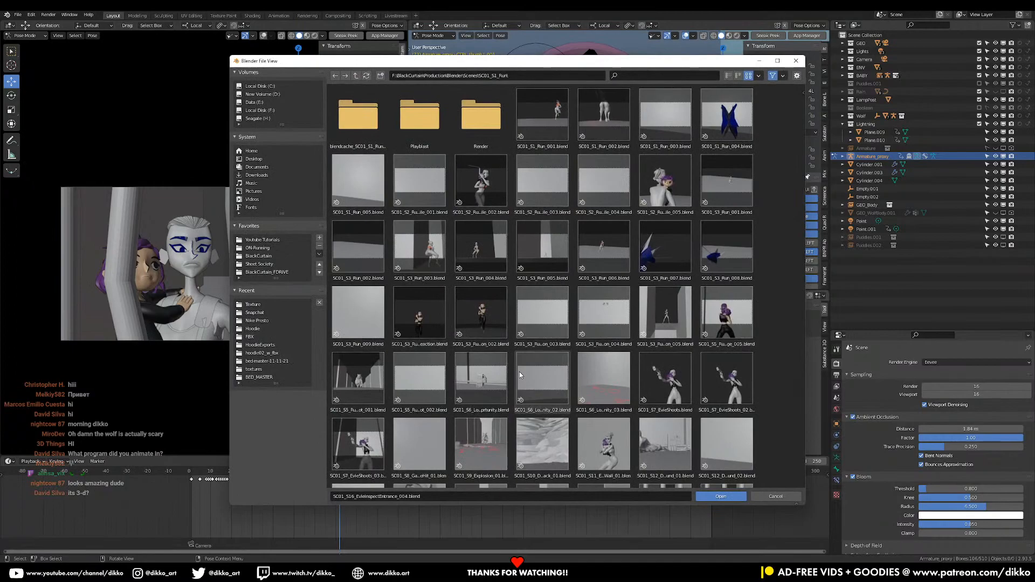
pyautogui.click(729, 76)
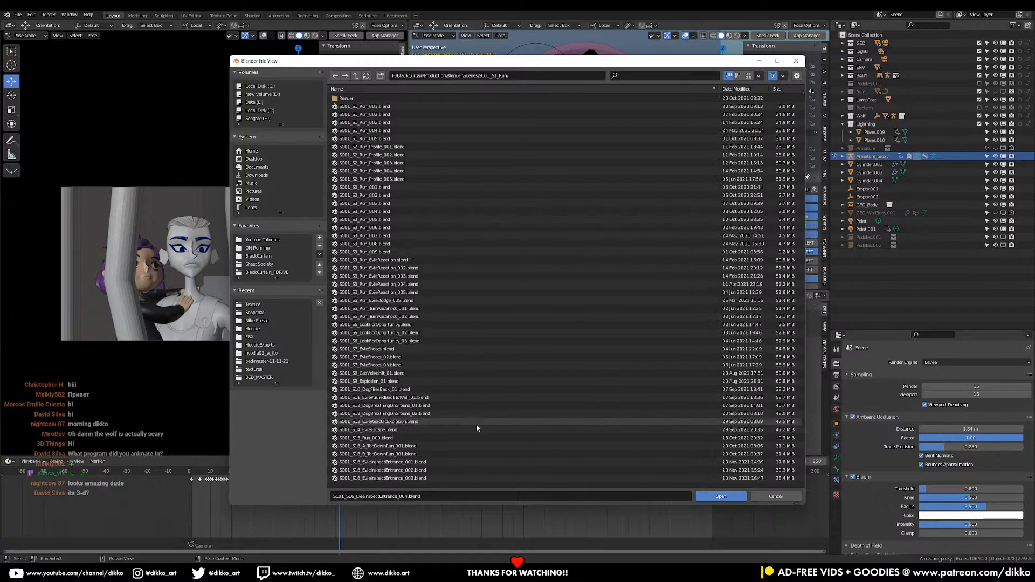
pyautogui.scroll(-2, 475, 423)
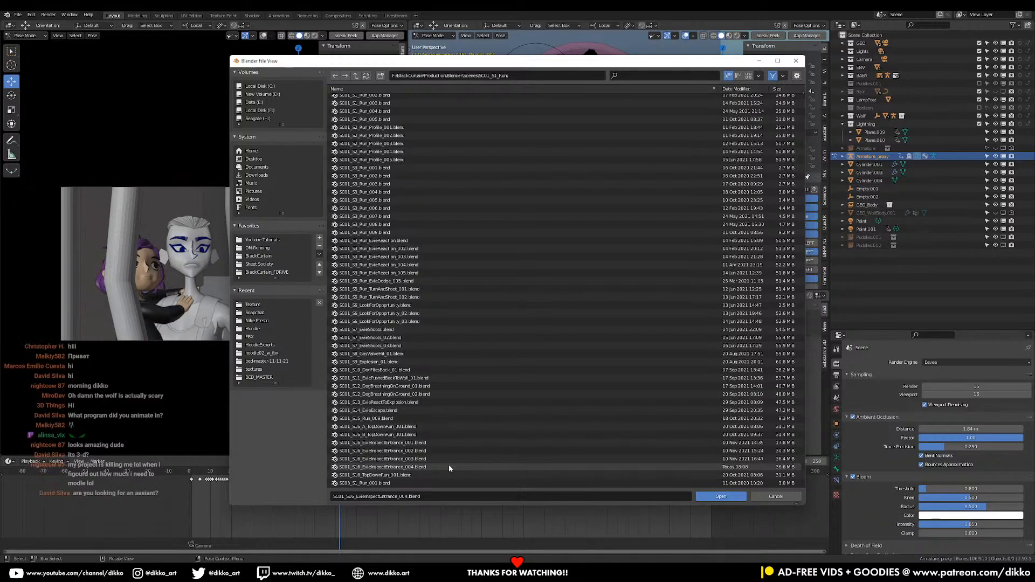
# Move the file browser window aside to inspect the set around the round barred opening, and bring the window back
pyautogui.moveTo(486, 69); pyautogui.dragTo(574, 398)
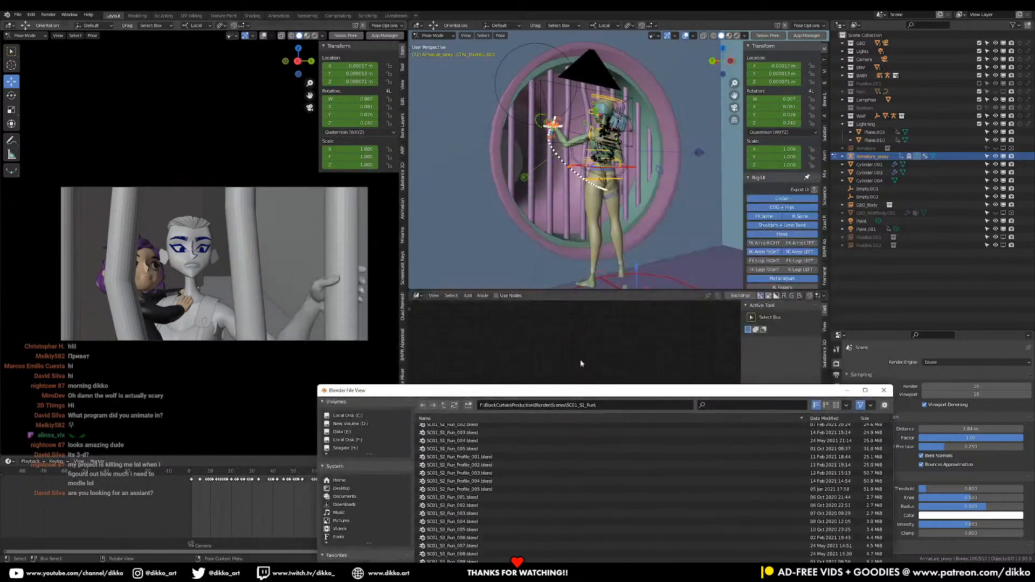
pyautogui.scroll(-6, 629, 222)
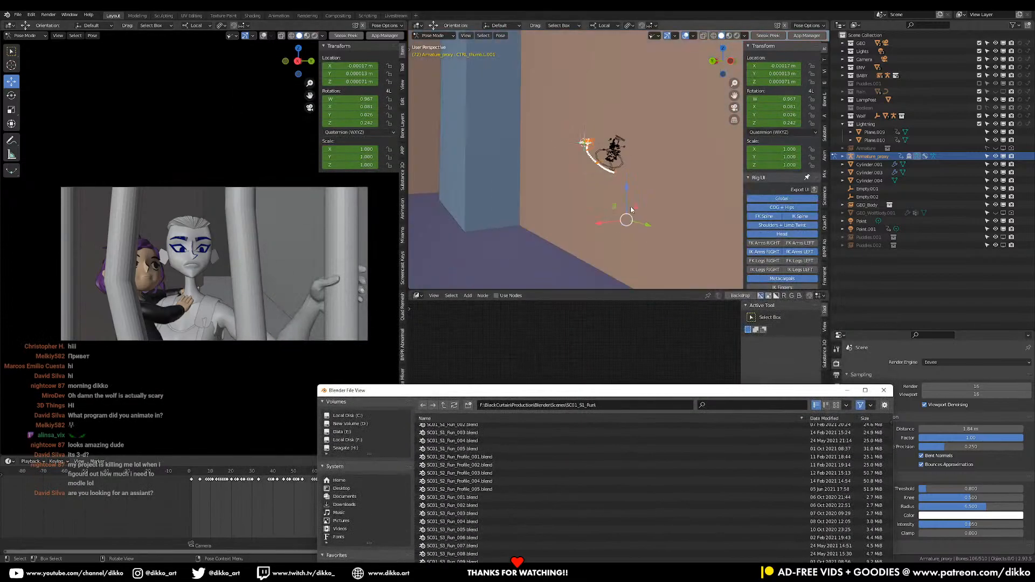
pyautogui.moveTo(629, 214); pyautogui.dragTo(596, 196, button='middle')
pyautogui.scroll(-2, 566, 210)
pyautogui.scroll(6, 600, 222)
pyautogui.moveTo(525, 392); pyautogui.dragTo(479, 100)
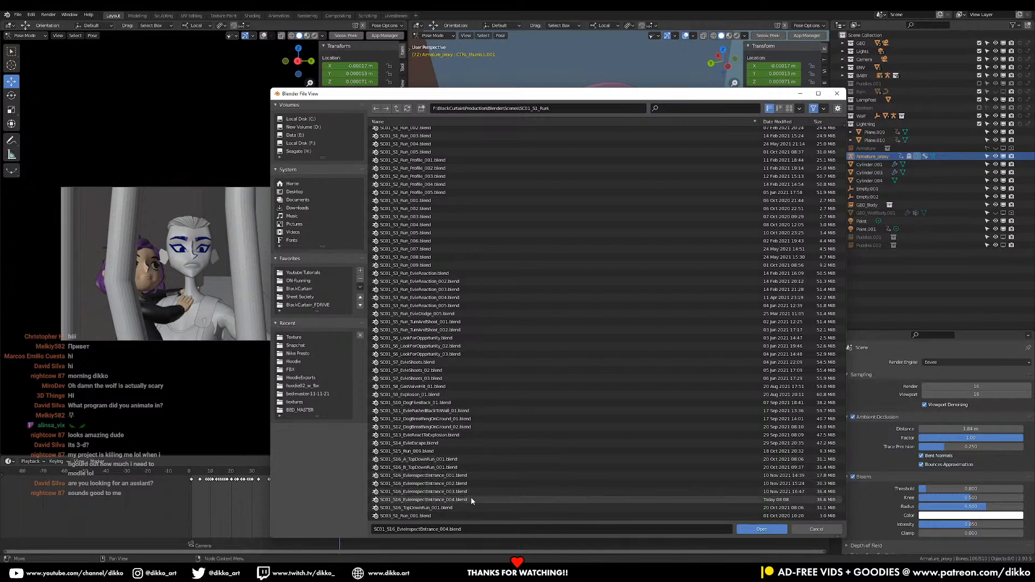
# Open the scene file SC01_S15_Run_009.blend from the SC01_S1_Run folder
pyautogui.scroll(3, 469, 346)
pyautogui.scroll(-1, 458, 464)
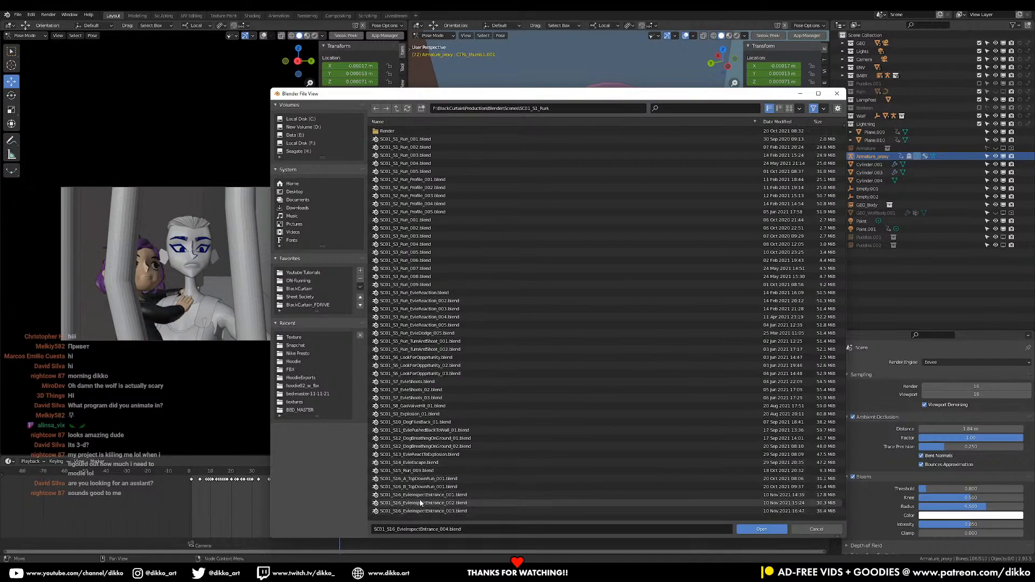
pyautogui.click(428, 473)
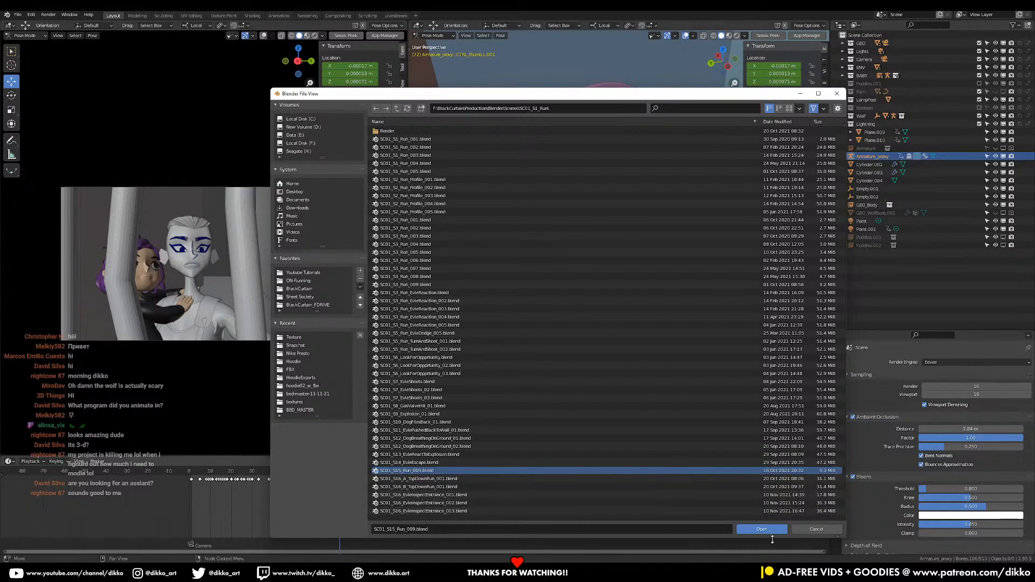
pyautogui.click(762, 530)
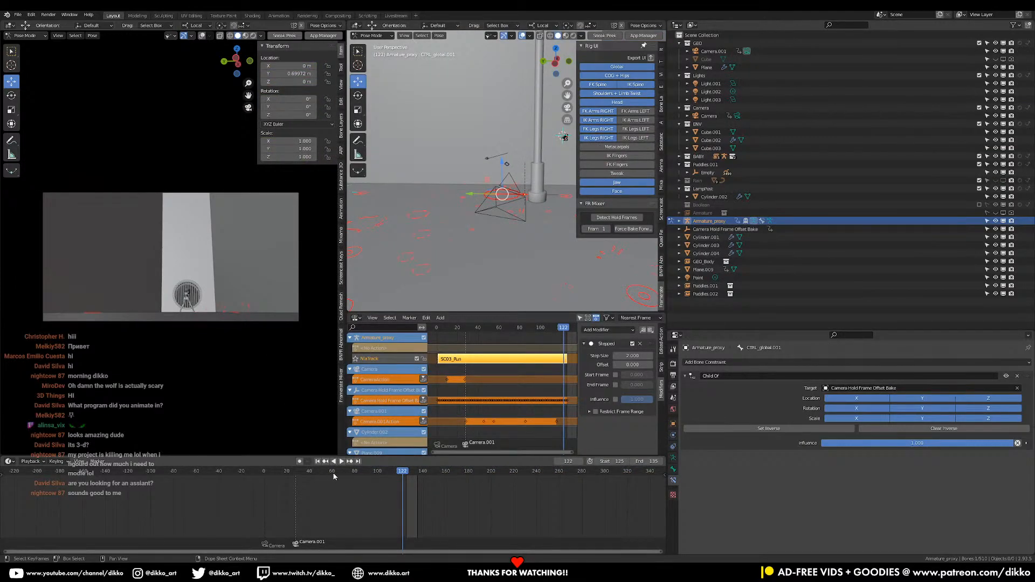
# Play the end of the run shot to frame 130, find the character at the grate, and go to frame 135
pyautogui.scroll(6, 421, 502)
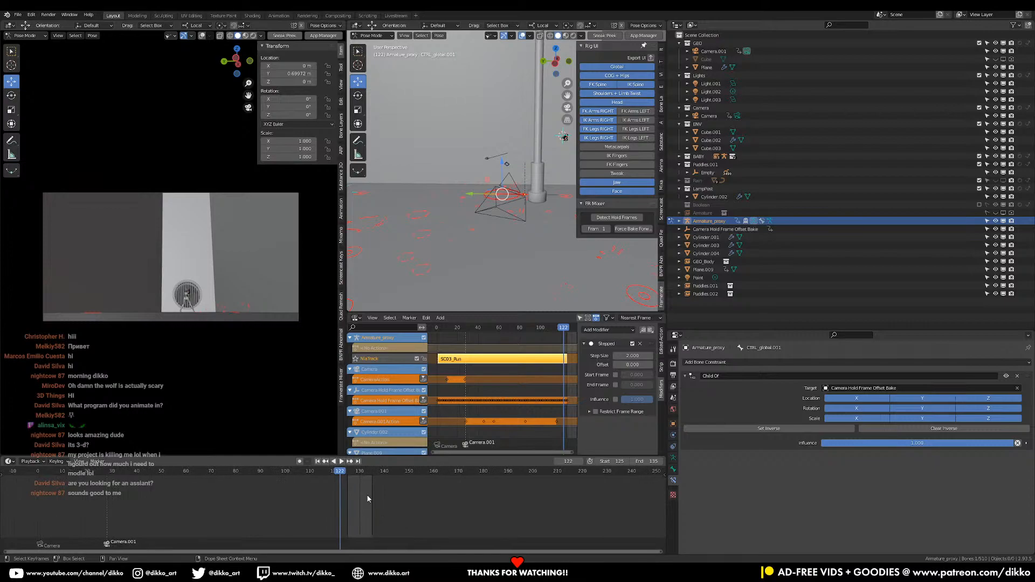
pyautogui.scroll(2, 372, 495)
pyautogui.press('space')
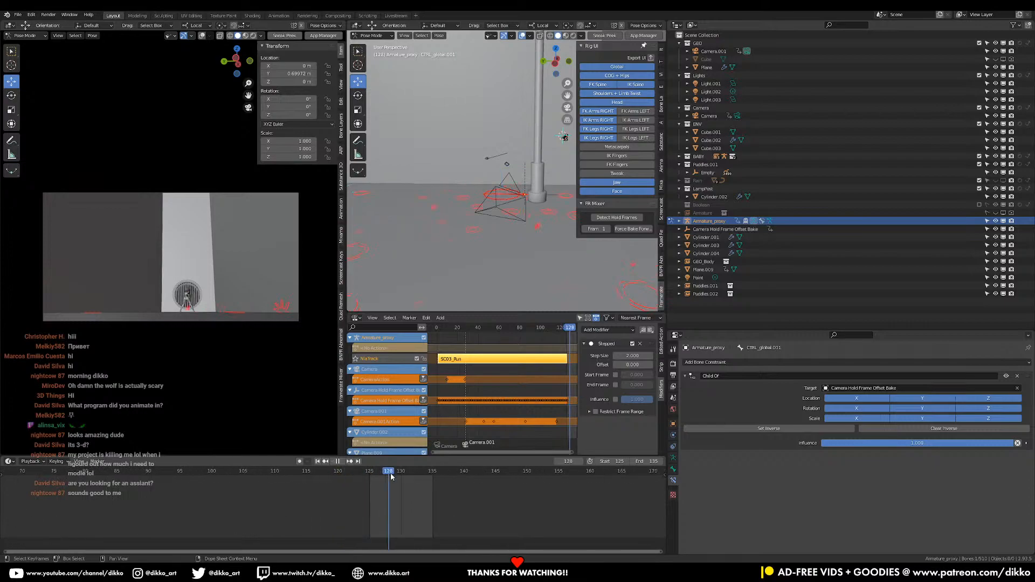
pyautogui.press('space')
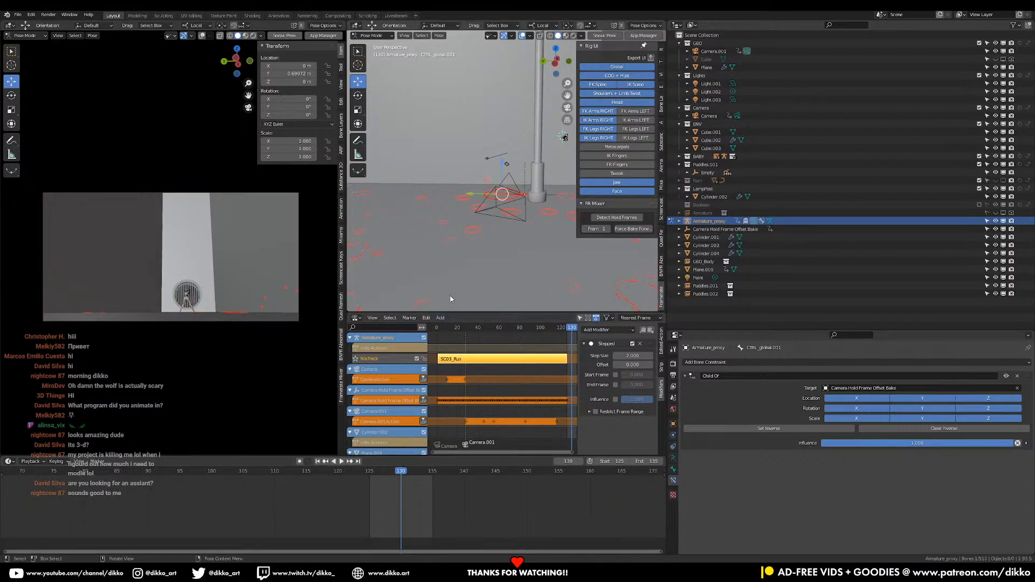
pyautogui.moveTo(461, 235); pyautogui.dragTo(500, 215, button='middle')
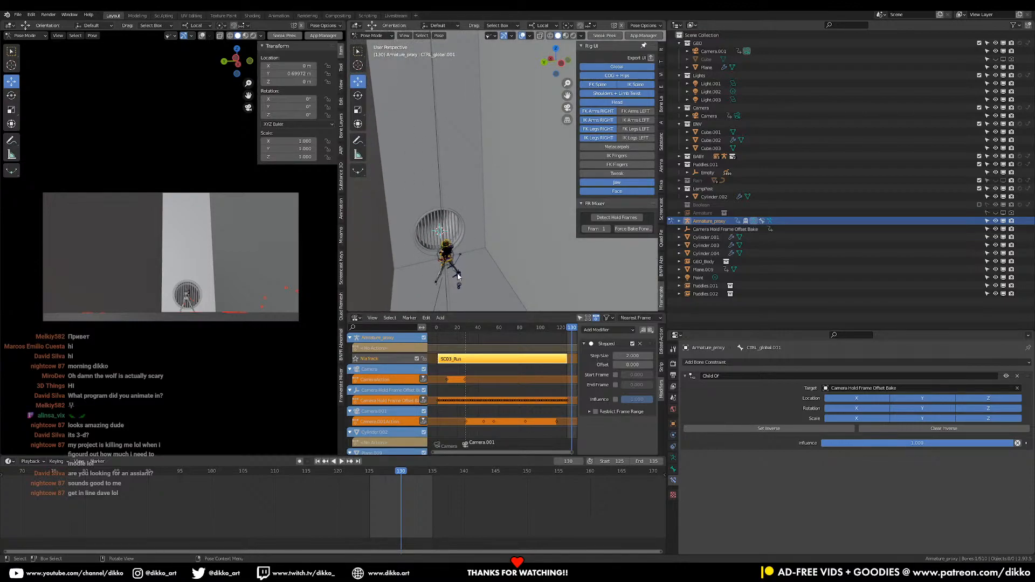
pyautogui.click(433, 472)
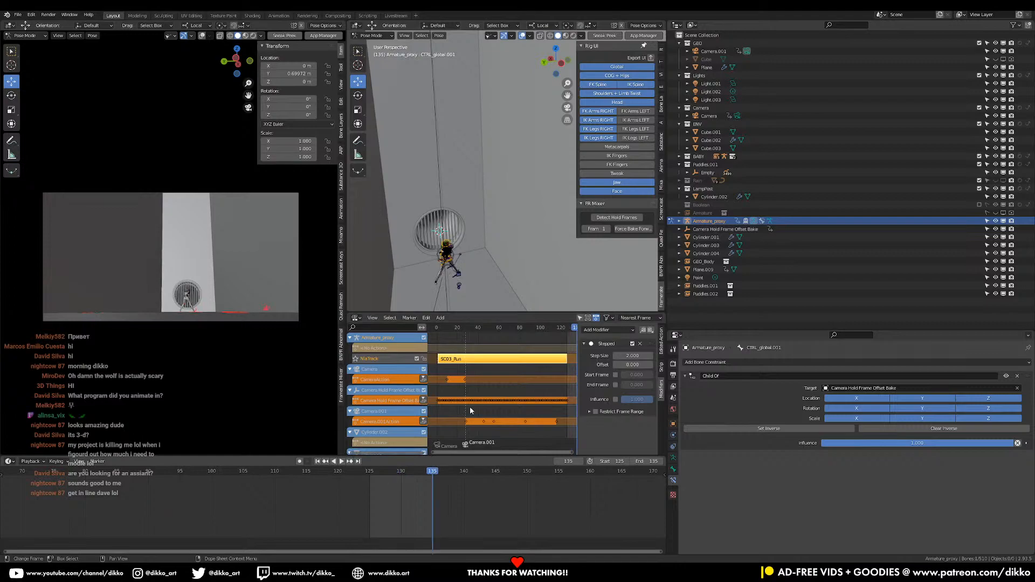
# Select the head control of Armature_proxy and switch the armature to Object Mode
pyautogui.moveTo(453, 266)
pyautogui.mouseDown(button='middle')
pyautogui.moveTo(462, 240)
pyautogui.moveTo(462, 251)
pyautogui.mouseUp(button='middle')
pyautogui.click(462, 220)
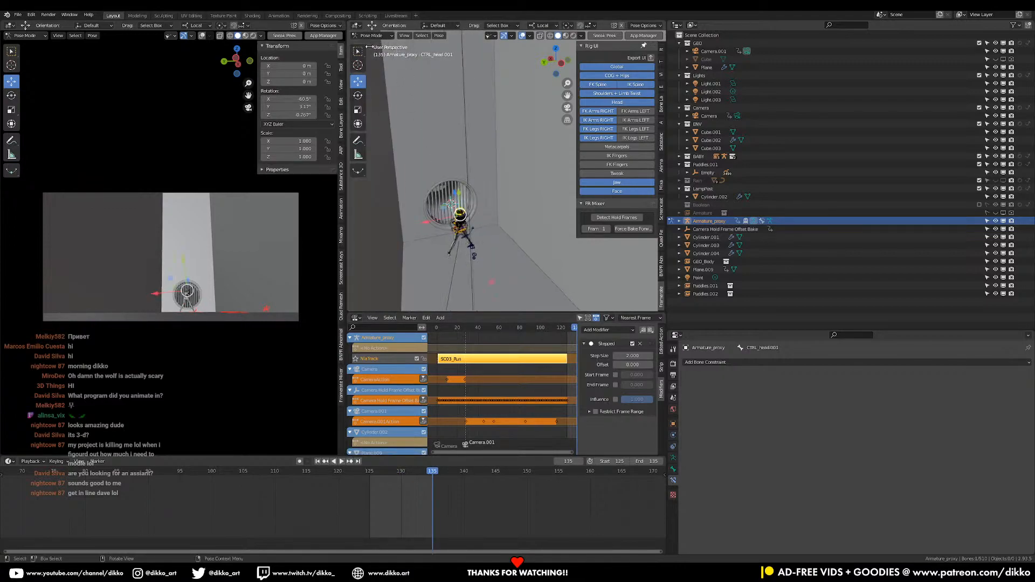
pyautogui.click(372, 35)
pyautogui.click(374, 44)
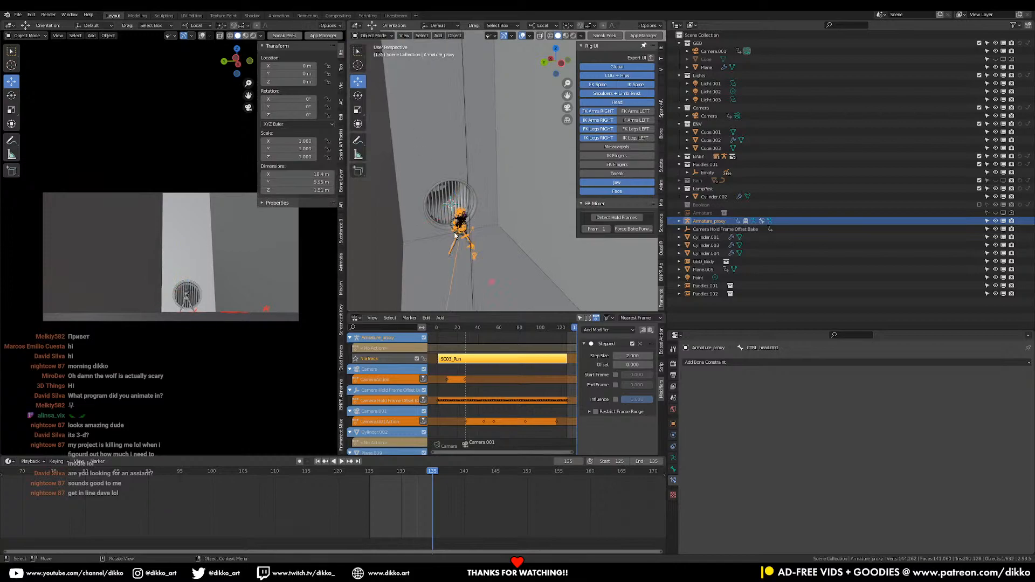
pyautogui.scroll(-12, 451, 229)
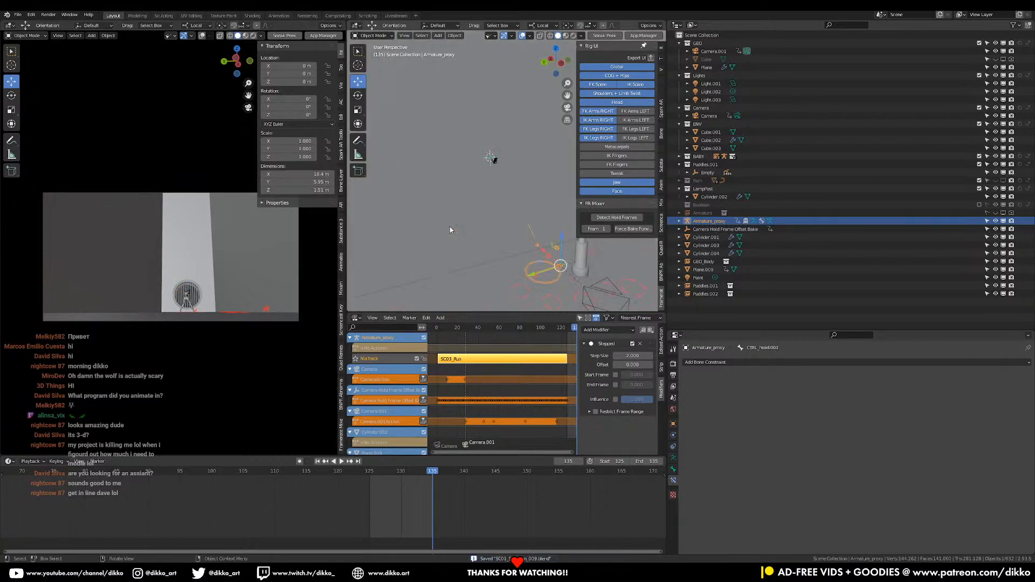
# Select the carried child's RIG_proxy and frame it to inspect the face controls up close
pyautogui.moveTo(451, 230); pyautogui.dragTo(412, 260, button='middle')
pyautogui.scroll(8, 413, 237)
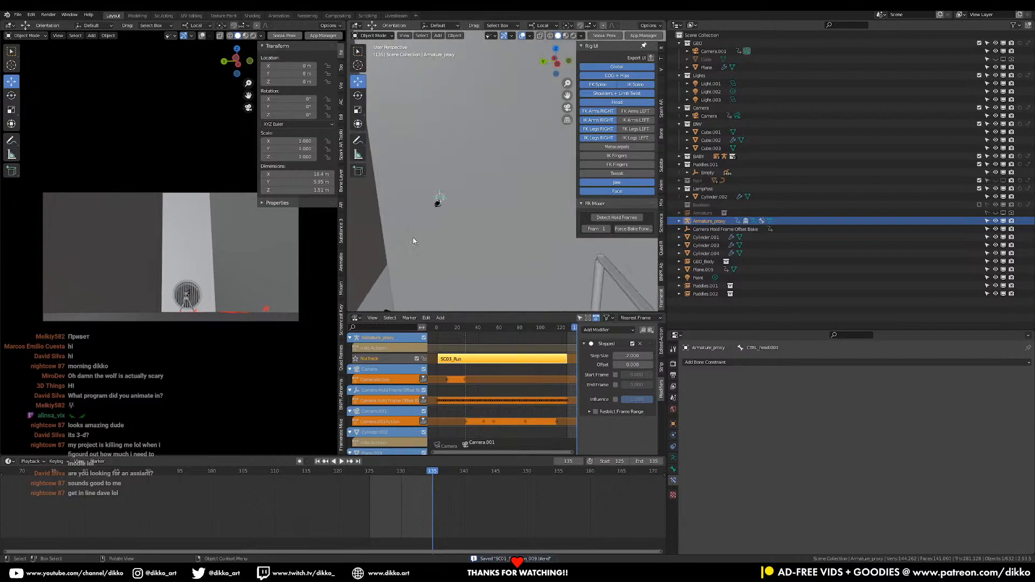
pyautogui.click(396, 224)
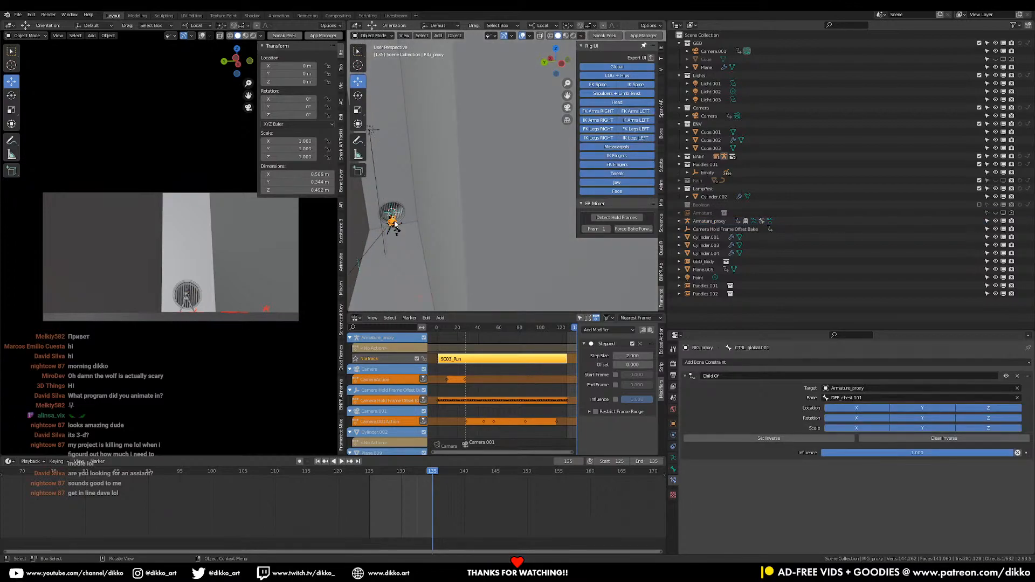
pyautogui.press('KP_Decimal')
pyautogui.moveTo(394, 221); pyautogui.dragTo(451, 180, button='middle')
pyautogui.scroll(3, 452, 189)
pyautogui.moveTo(454, 221)
pyautogui.mouseDown(button='middle')
pyautogui.moveTo(456, 193)
pyautogui.moveTo(440, 232)
pyautogui.mouseUp(button='middle')
pyautogui.keyDown('shift'); pyautogui.moveTo(539, 221); pyautogui.dragTo(504, 231, button='middle'); pyautogui.keyUp('shift')
pyautogui.scroll(3, 451, 223)
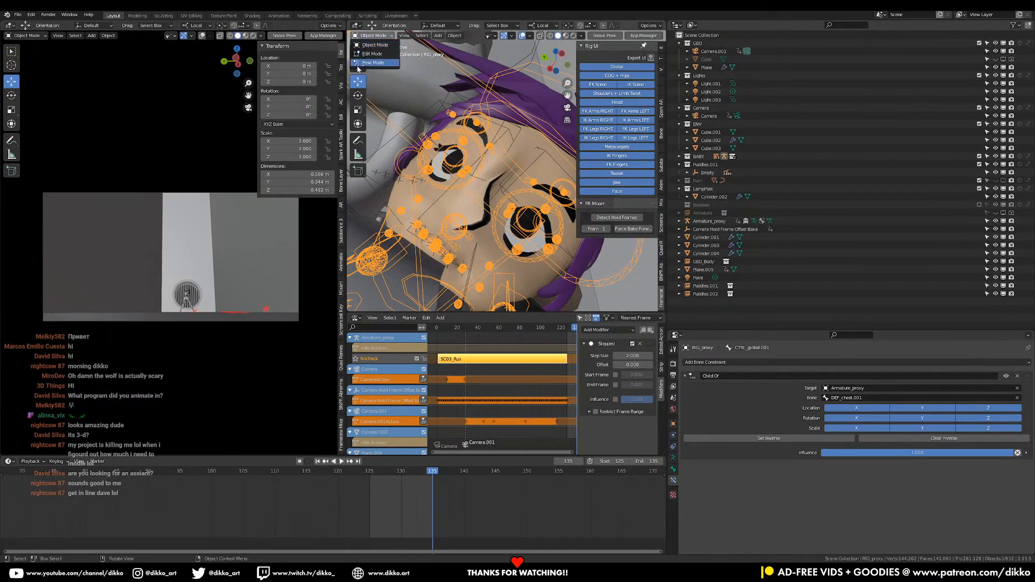
# Put RIG_proxy in Pose Mode and try to move the child's upper left eye bone
pyautogui.click(360, 64)
pyautogui.click(550, 211)
pyautogui.keyDown('shift'); pyautogui.moveTo(550, 210); pyautogui.dragTo(491, 188, button='middle'); pyautogui.keyUp('shift')
pyautogui.press('g')
pyautogui.press('Escape')
# Examine the pose of both characters in front of the grate from several angles
pyautogui.scroll(-10, 502, 195)
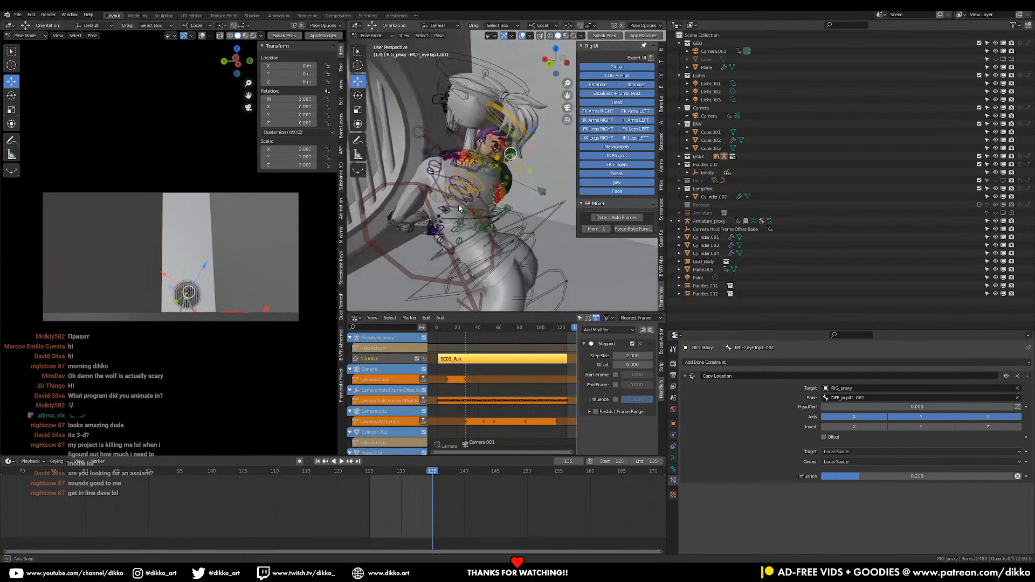
pyautogui.scroll(10, 510, 202)
pyautogui.moveTo(467, 198); pyautogui.dragTo(482, 158, button='middle')
pyautogui.scroll(-4, 483, 158)
pyautogui.moveTo(568, 255); pyautogui.dragTo(431, 261, button='middle')
pyautogui.moveTo(453, 195); pyautogui.dragTo(515, 196, button='middle')
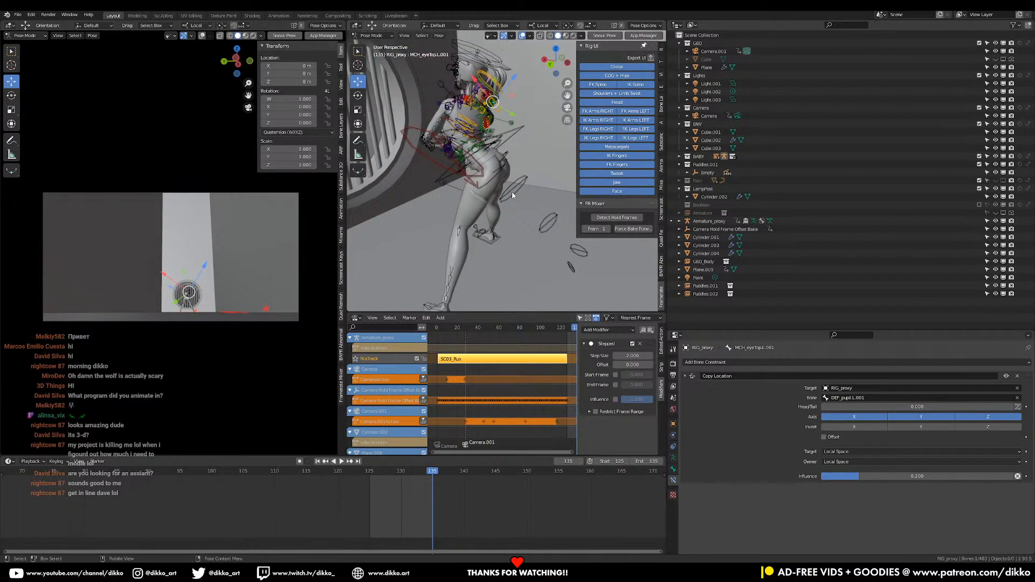
# Reopen the recent file SC01_S16_EvieInspectEntrance_004.blend without saving the current scene, and play its animation from frame 1
pyautogui.click(18, 15)
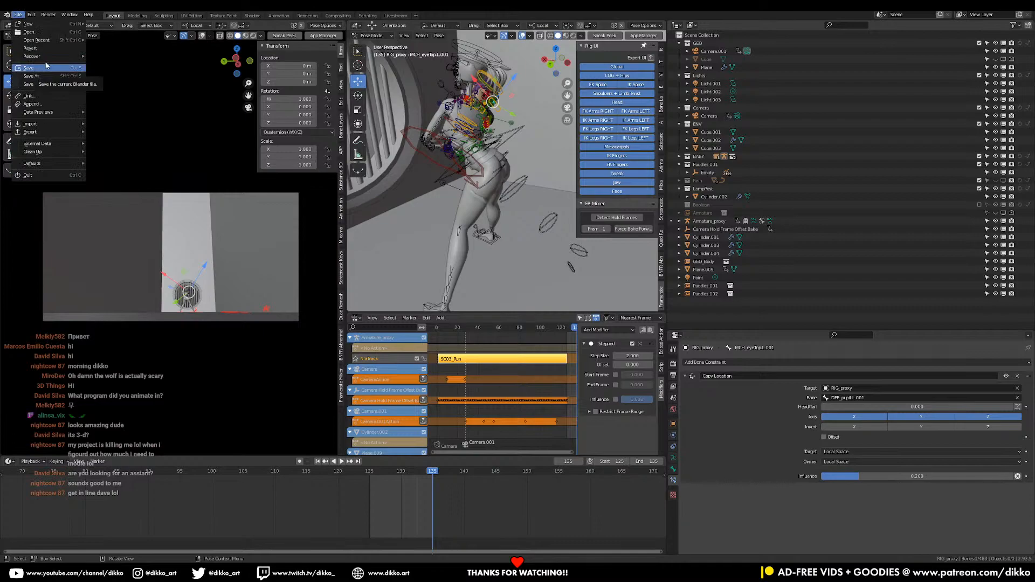
pyautogui.moveTo(40, 40)
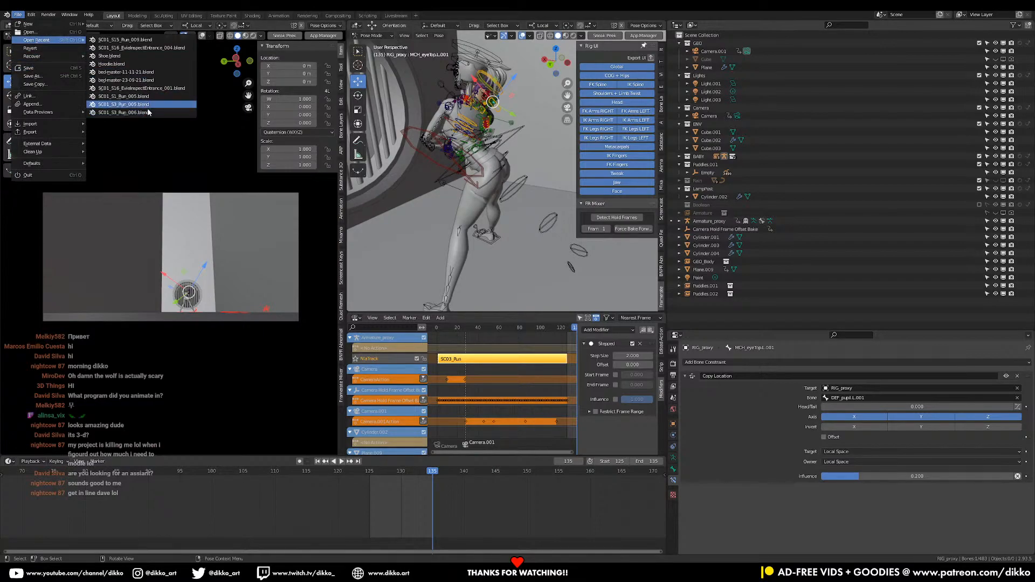
pyautogui.click(140, 48)
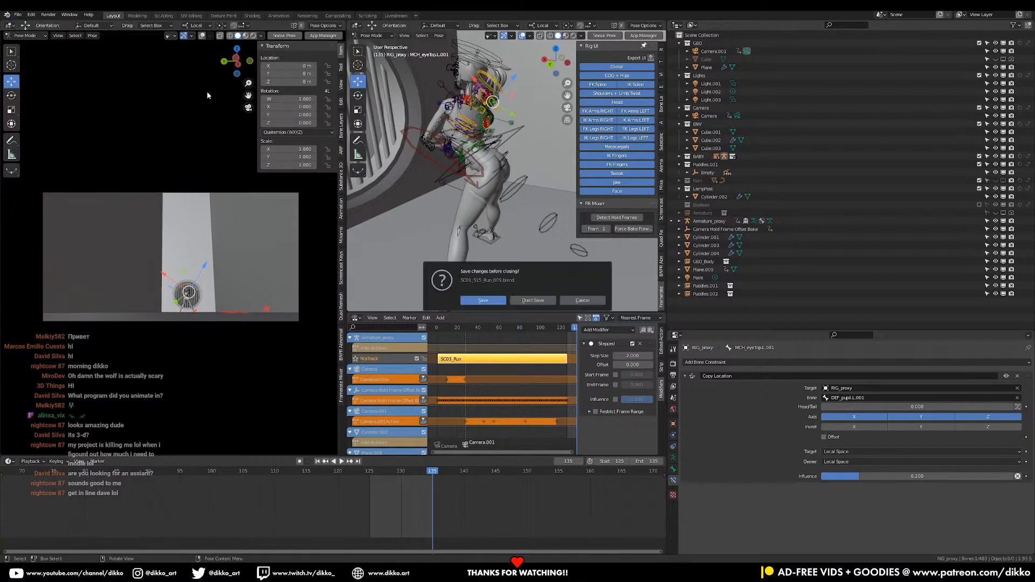
pyautogui.click(533, 301)
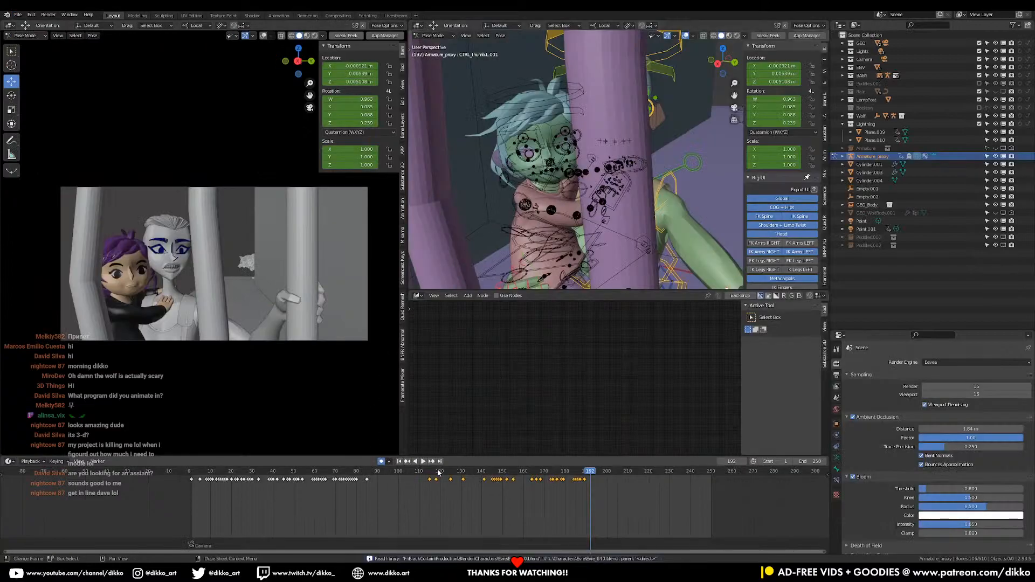
pyautogui.click(191, 477)
pyautogui.press('space')
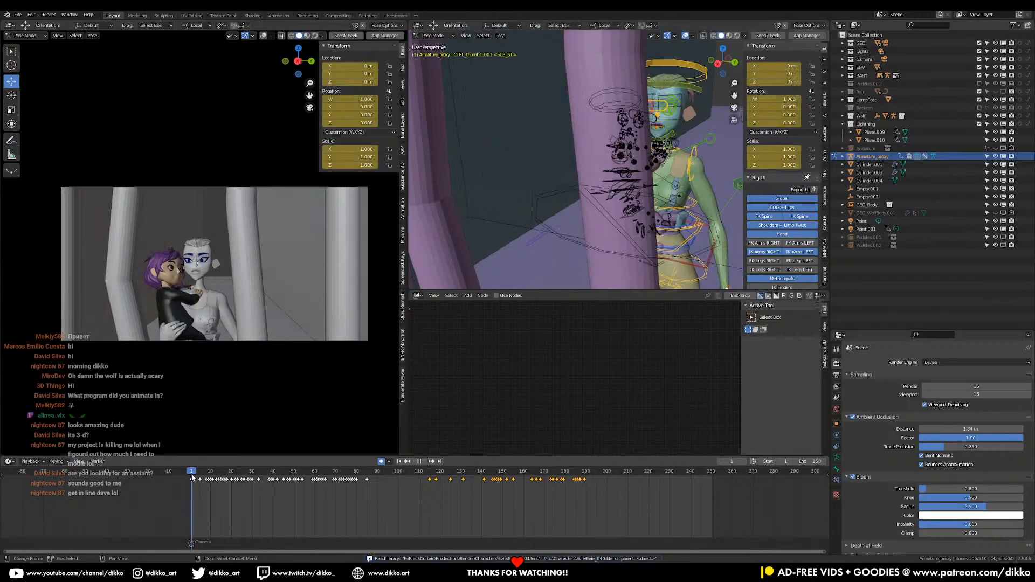
# Play the opening of the shot while viewing the standing character's legs from behind, and return to frame 1
pyautogui.press('space')
pyautogui.moveTo(530, 191); pyautogui.dragTo(566, 216, button='middle')
pyautogui.press('space')
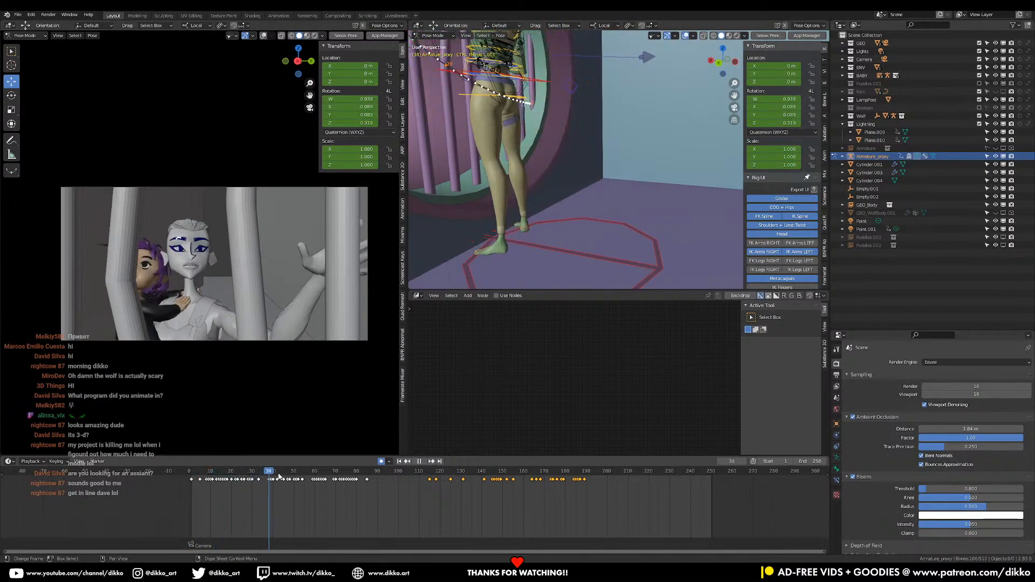
pyautogui.moveTo(210, 481); pyautogui.dragTo(193, 486)
pyautogui.press('Escape')
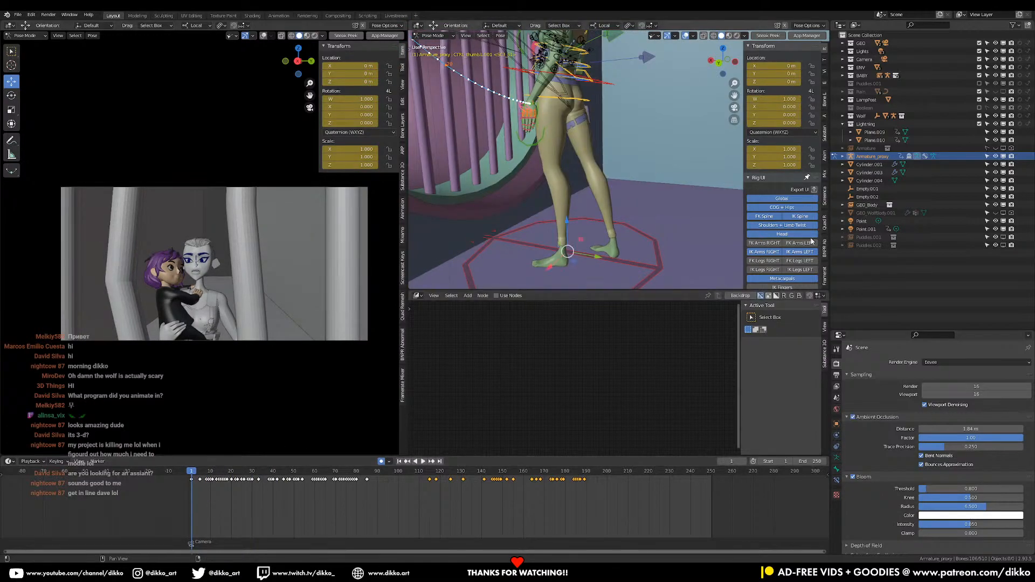
# Exclude the Wall and Lighting collections from the view layer, play the opening frames, and return to frame 1
pyautogui.click(980, 116)
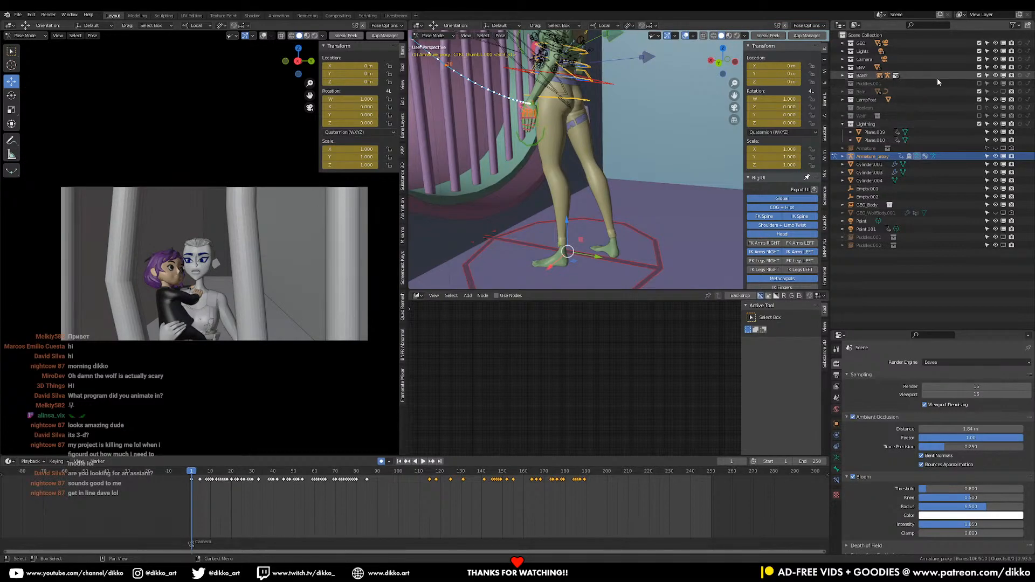
pyautogui.scroll(-4, 599, 186)
pyautogui.press('space')
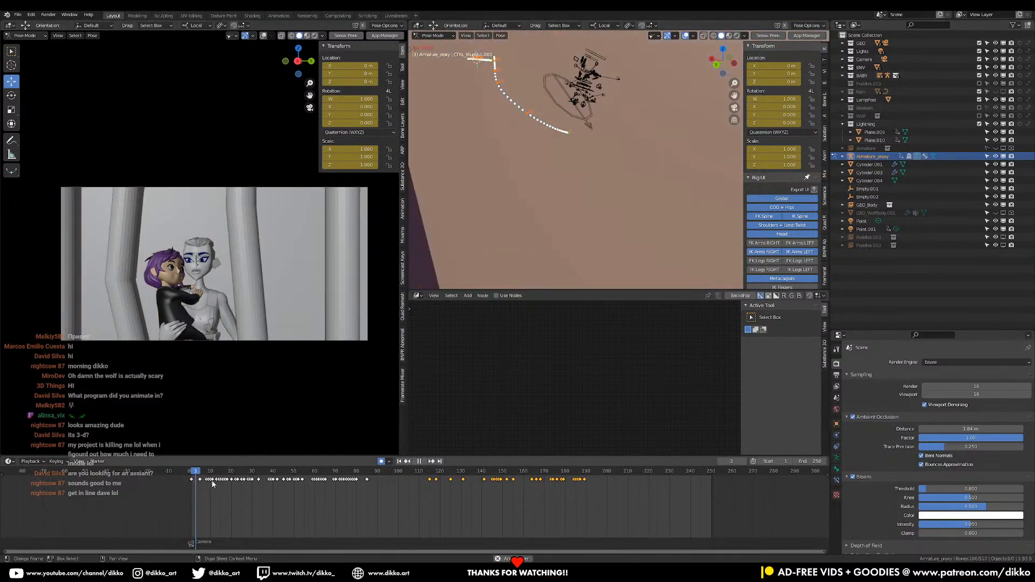
pyautogui.press('space')
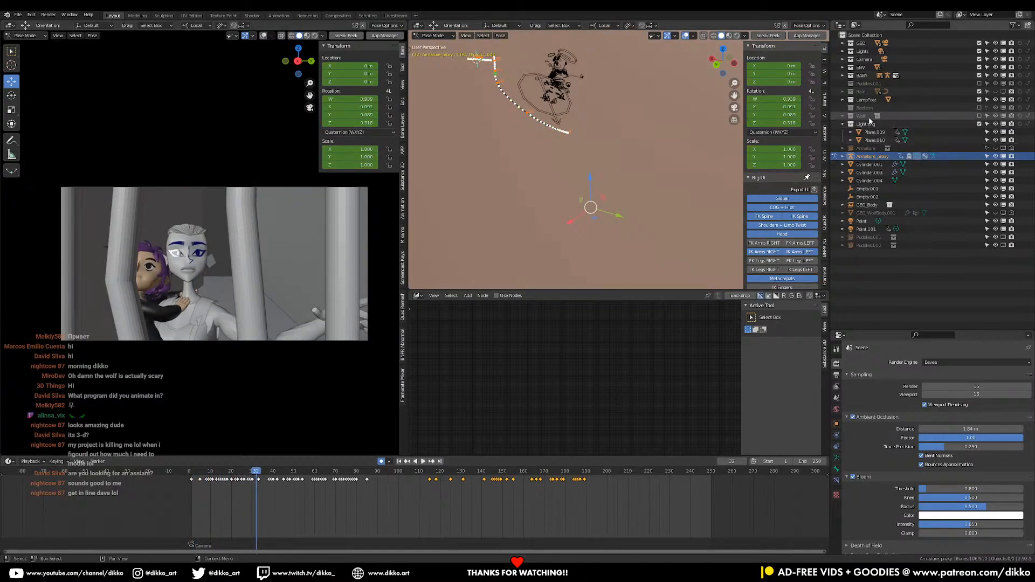
pyautogui.click(980, 124)
pyautogui.hotkey('shift', 'Left')
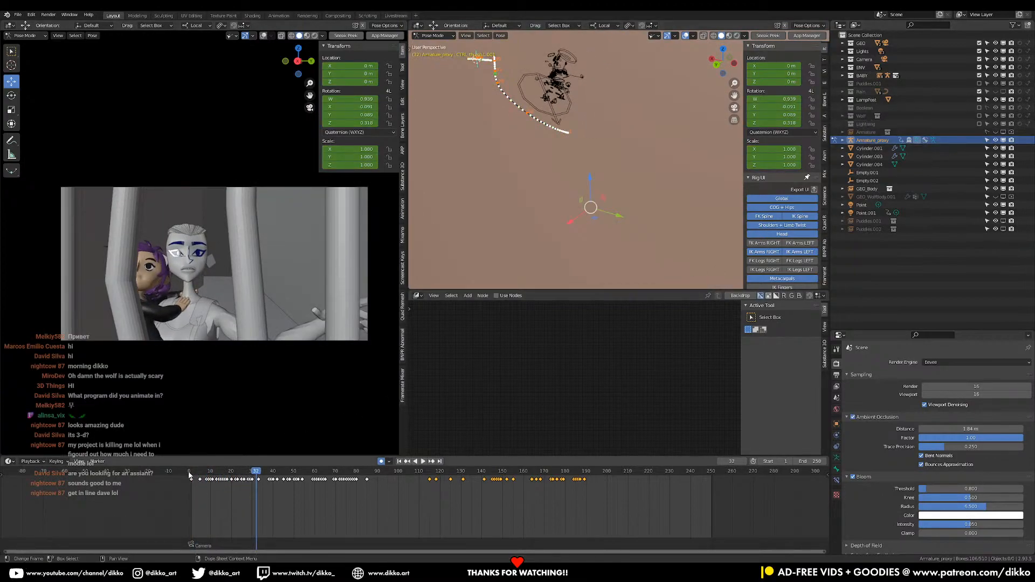
# Save the scene as a new file named SC01_S15_A_EvieDropsGirl.blend in the SC01_S1_Run folder
pyautogui.click(17, 15)
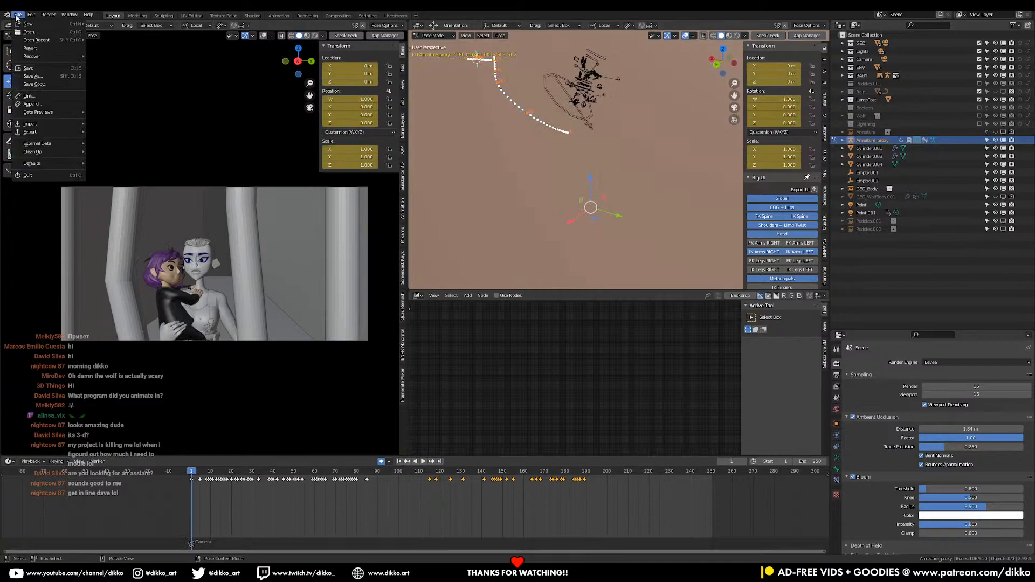
pyautogui.click(43, 78)
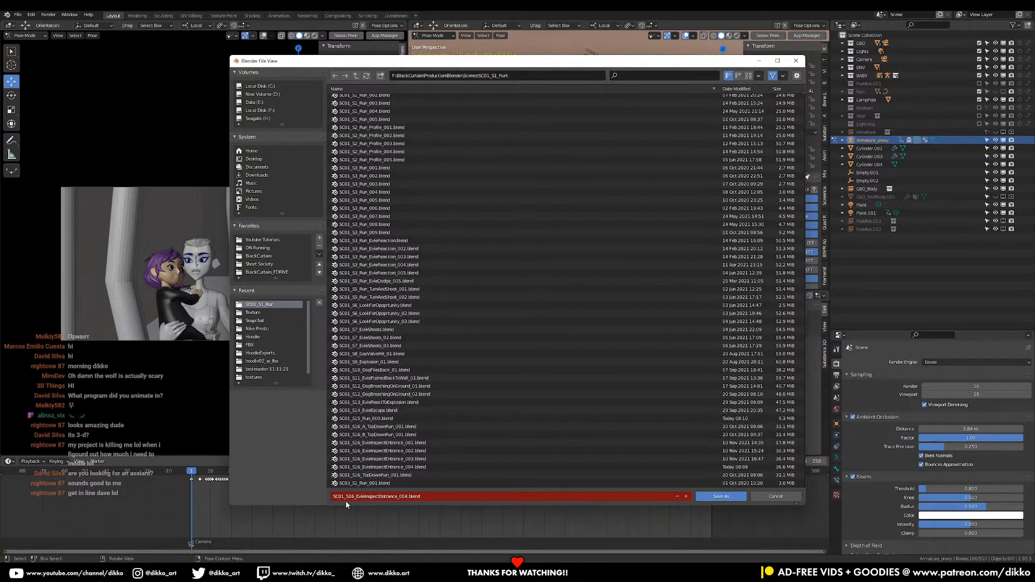
pyautogui.scroll(3, 388, 402)
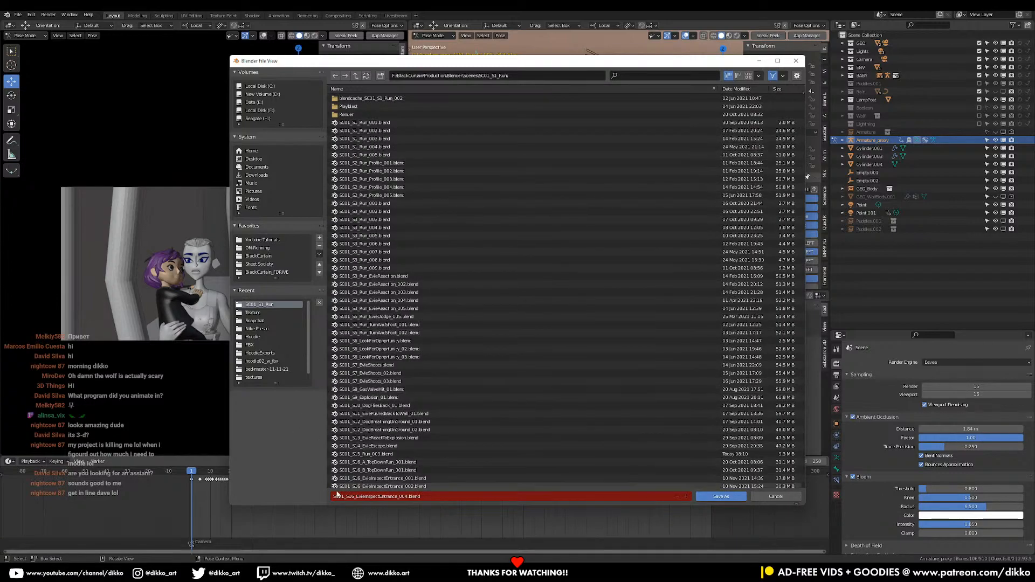
pyautogui.click(372, 496)
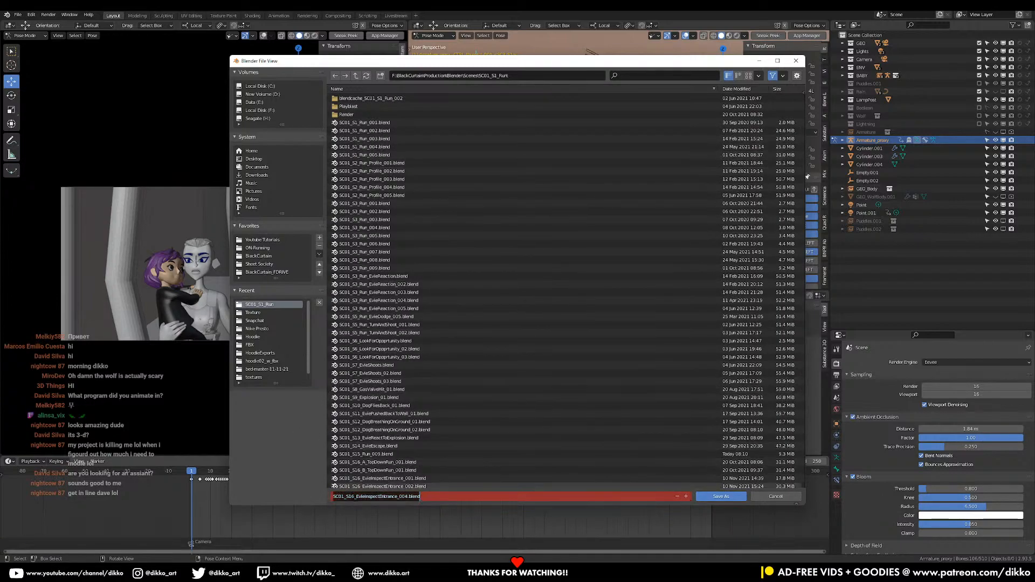
pyautogui.click(351, 496)
pyautogui.write('15')
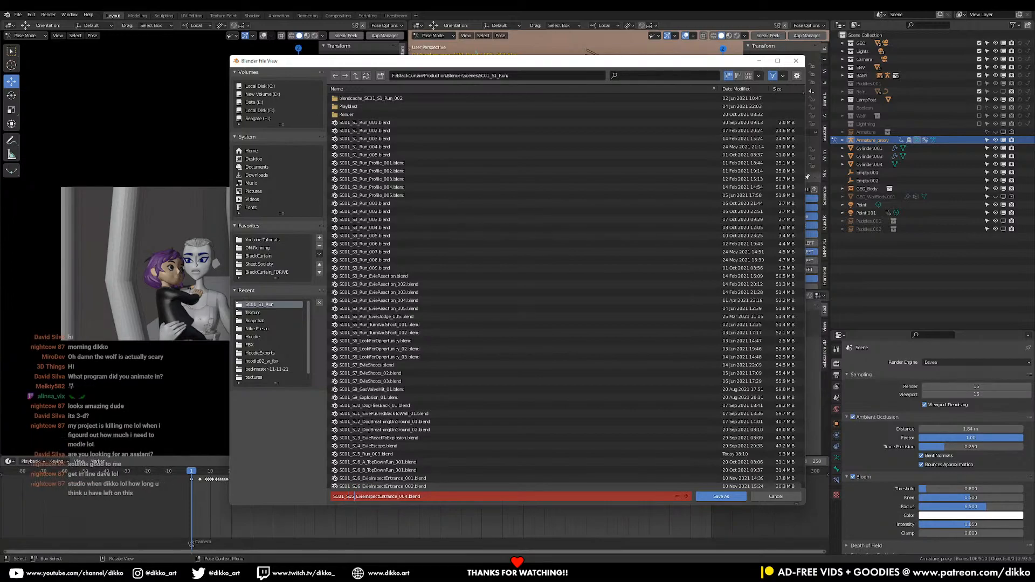
pyautogui.write('_A')
pyautogui.press('Delete')
pyautogui.press('Delete')
pyautogui.press('Delete')
pyautogui.press('Delete')
pyautogui.press('Delete')
pyautogui.press('Delete')
pyautogui.press('Delete')
pyautogui.press('Delete')
pyautogui.press('Delete')
pyautogui.press('Delete')
pyautogui.press('Delete')
pyautogui.press('Delete')
pyautogui.press('Delete')
pyautogui.press('Delete')
pyautogui.press('Delete')
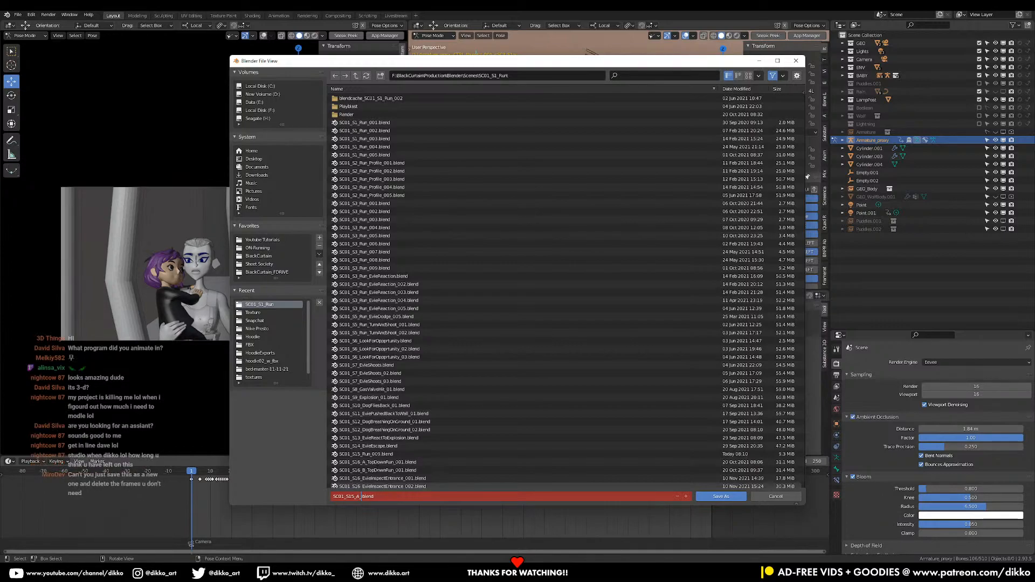
pyautogui.write('EvieDropsGirl')
pyautogui.click(714, 501)
pyautogui.click(721, 497)
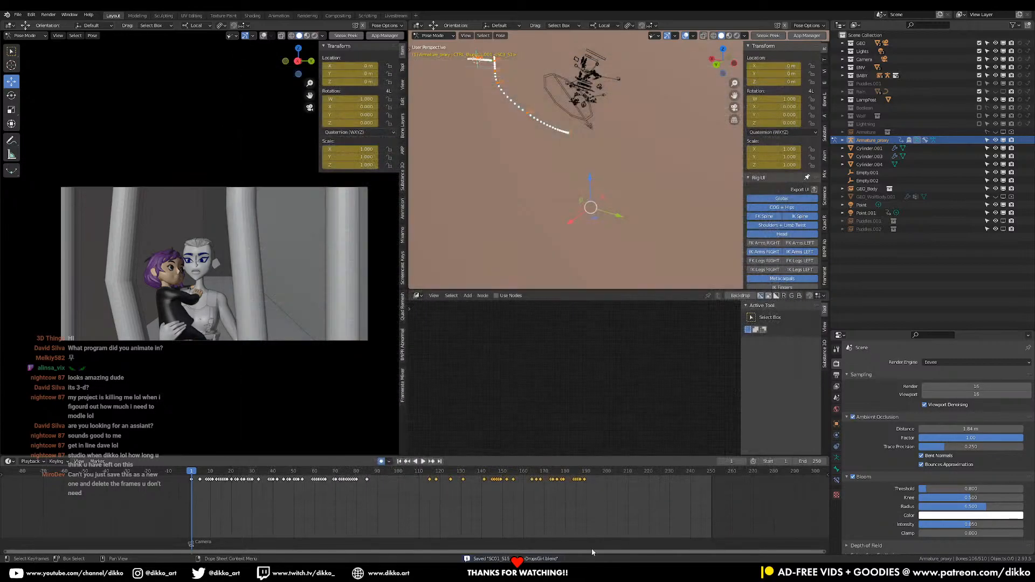
# Select the global control at the standing character's feet and extend the selection to all bones of Armature_proxy
pyautogui.moveTo(599, 141); pyautogui.dragTo(584, 204, button='middle')
pyautogui.click(586, 205)
pyautogui.press('a')
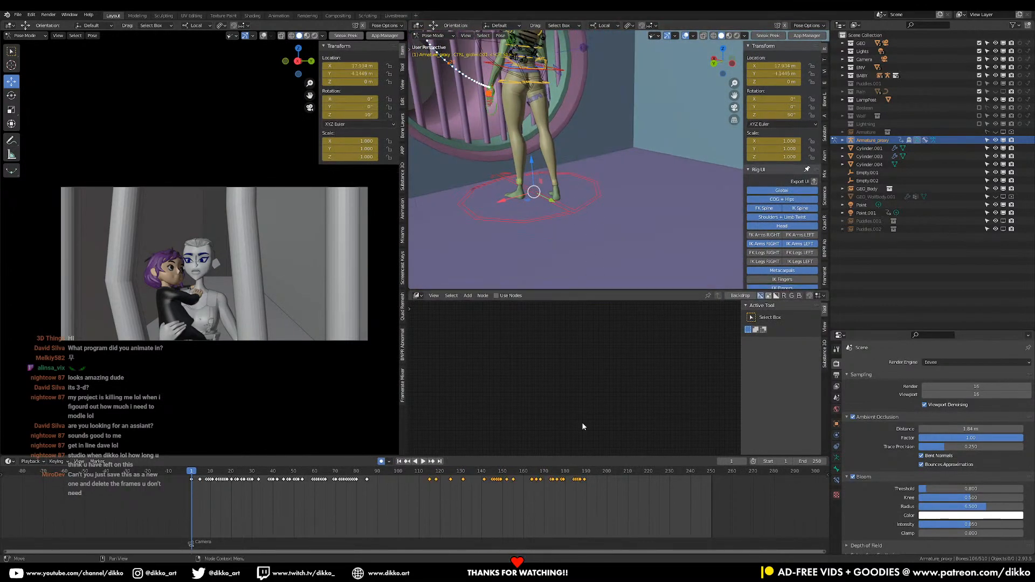
# Delete every keyframe of Armature_proxy, and undo the deletion
pyautogui.moveTo(642, 519); pyautogui.dragTo(196, 477)
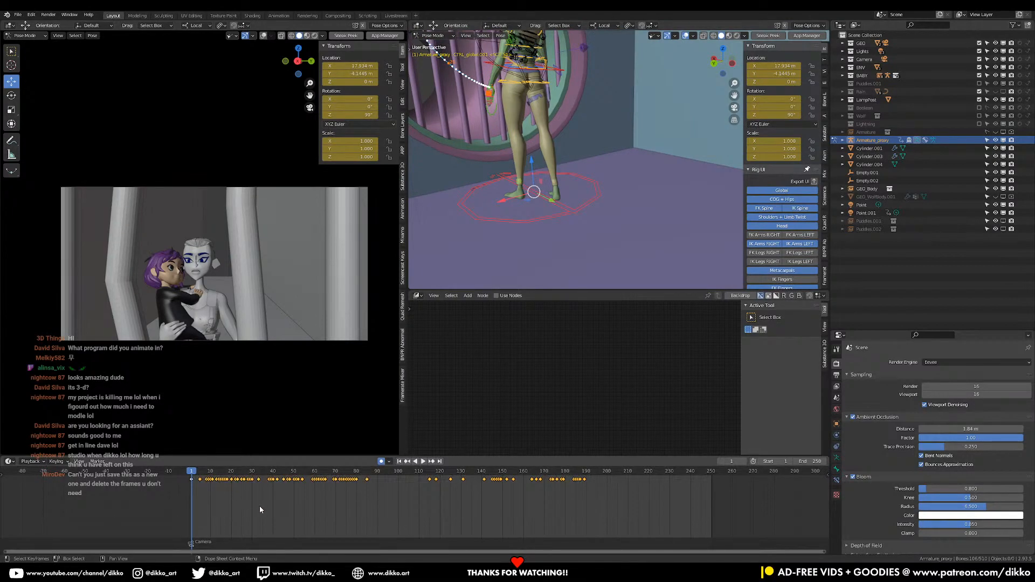
pyautogui.press('x')
pyautogui.click(260, 506)
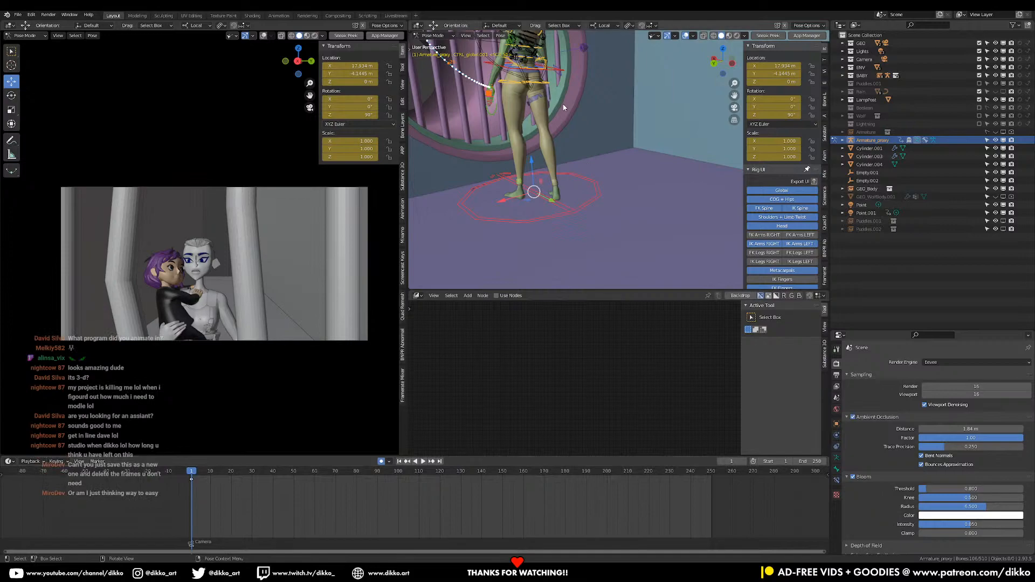
pyautogui.moveTo(565, 103); pyautogui.dragTo(551, 180, button='middle')
pyautogui.hotkey('ctrl', 'z')
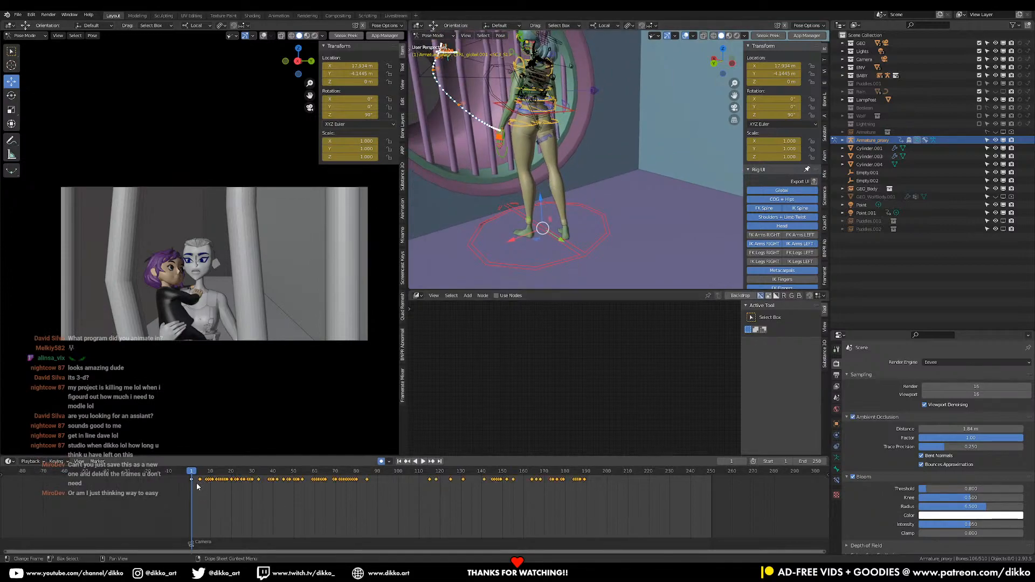
# Play the animation to about frame 54 and delete all Armature_proxy keyframes after that point
pyautogui.press('space')
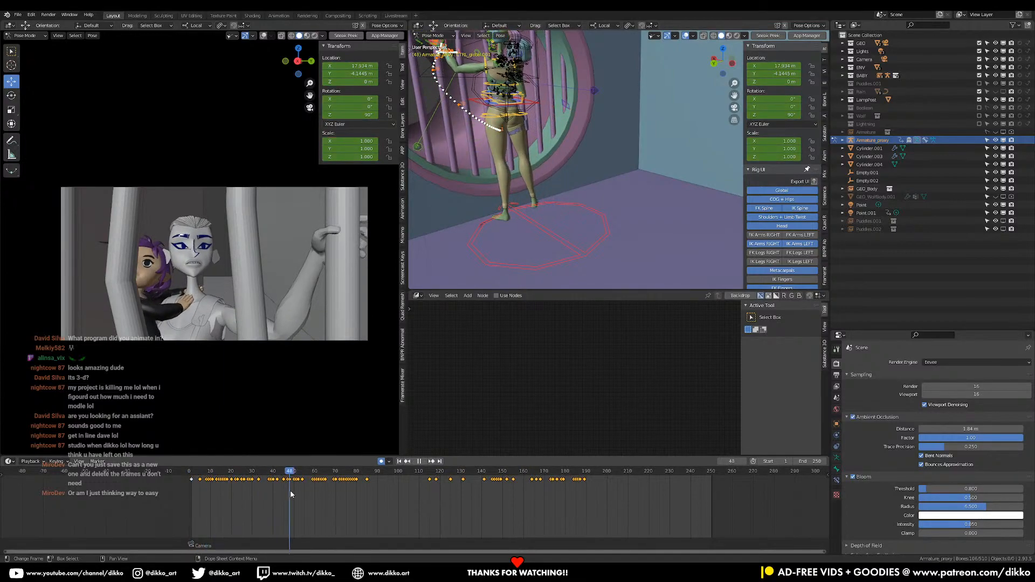
pyautogui.moveTo(290, 490); pyautogui.dragTo(303, 495)
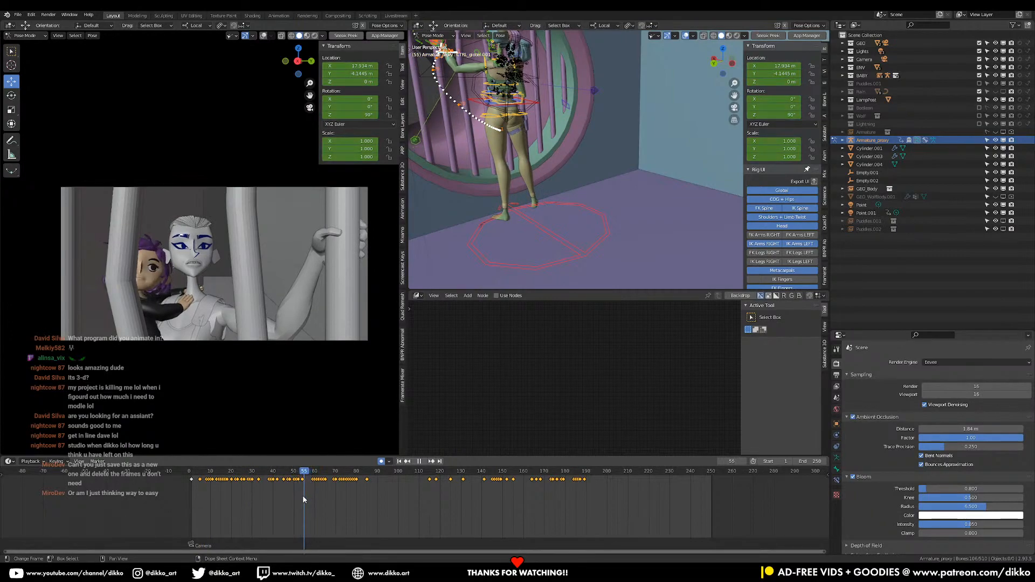
pyautogui.press('space')
pyautogui.moveTo(658, 516); pyautogui.dragTo(307, 474)
pyautogui.press('x')
pyautogui.click(331, 485)
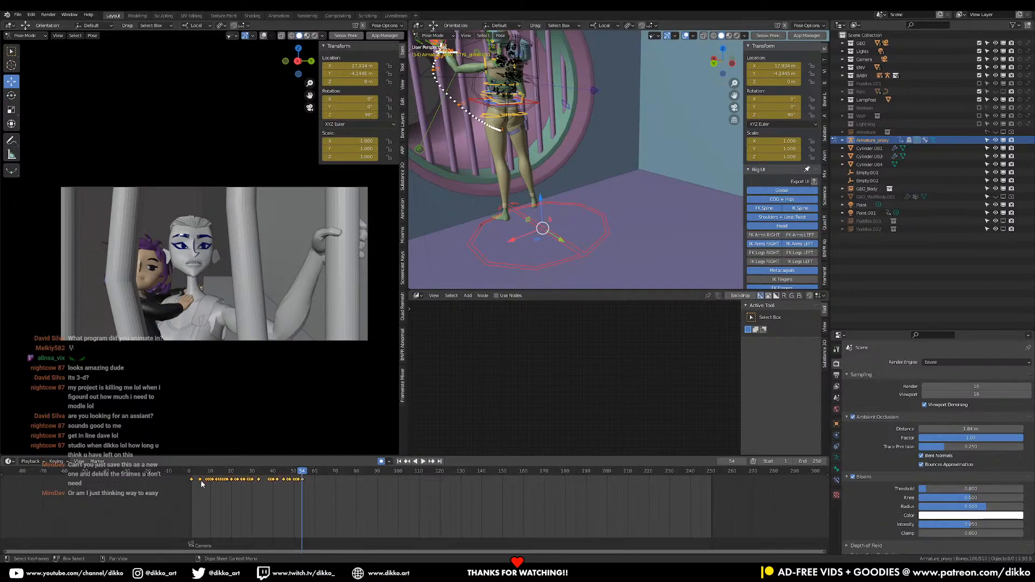
# Shift the remaining Armature_proxy keyframes later so they start at about frame 80, and check the moved animation
pyautogui.moveTo(201, 484); pyautogui.dragTo(366, 480)
pyautogui.click(423, 462)
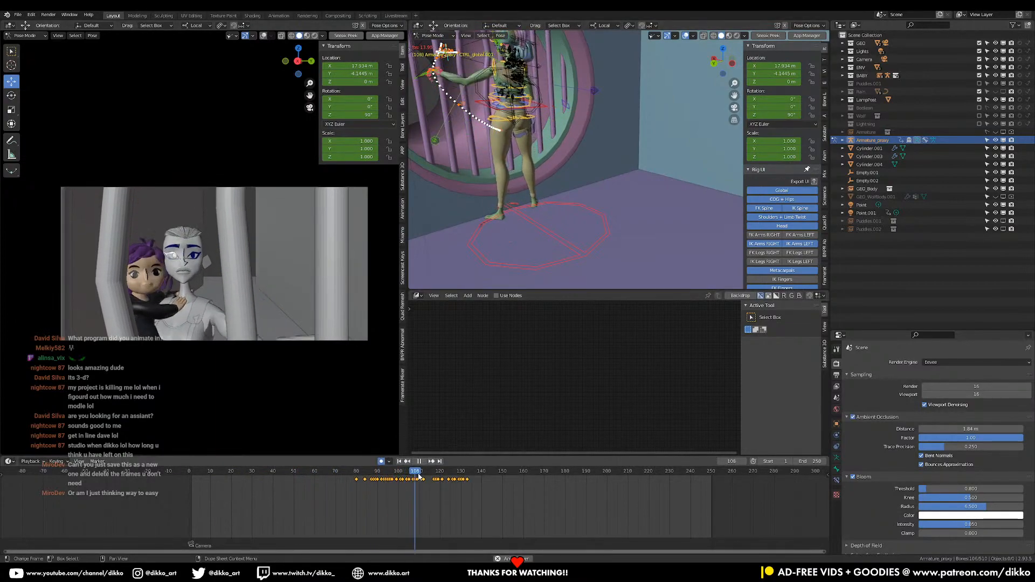
pyautogui.press('space')
pyautogui.scroll(-1, 582, 182)
pyautogui.keyDown('shift'); pyautogui.moveTo(572, 138); pyautogui.dragTo(561, 226, button='middle'); pyautogui.keyUp('shift')
pyautogui.scroll(4, 555, 178)
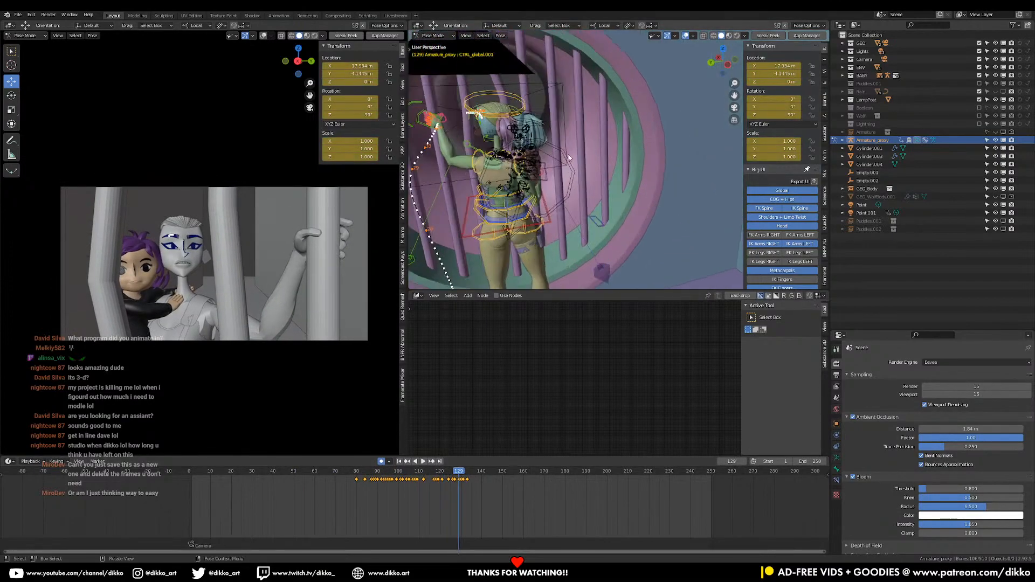
pyautogui.keyDown('shift'); pyautogui.moveTo(548, 137); pyautogui.dragTo(560, 130, button='middle'); pyautogui.keyUp('shift')
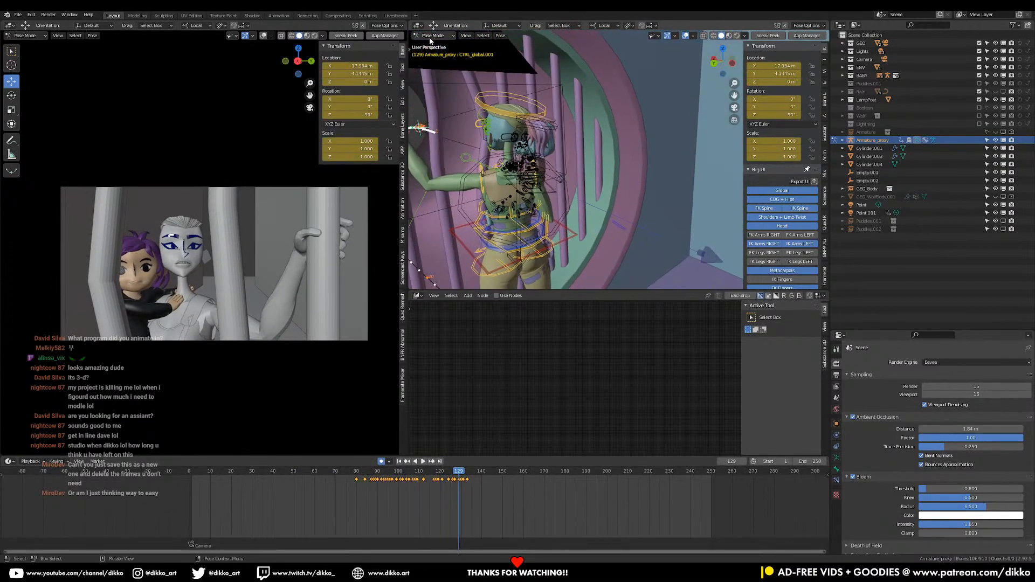
pyautogui.click(464, 36)
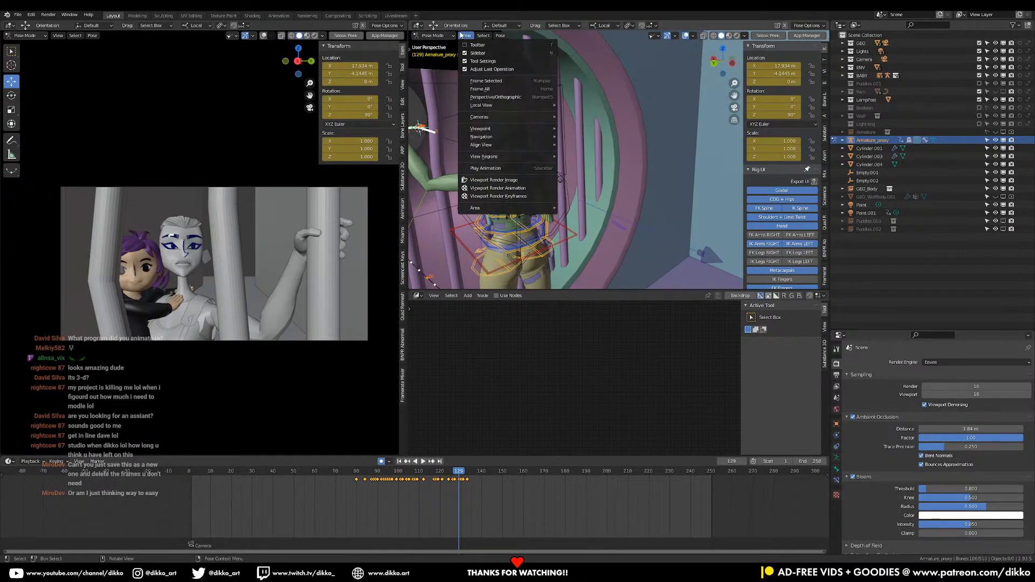
pyautogui.moveTo(480, 38)
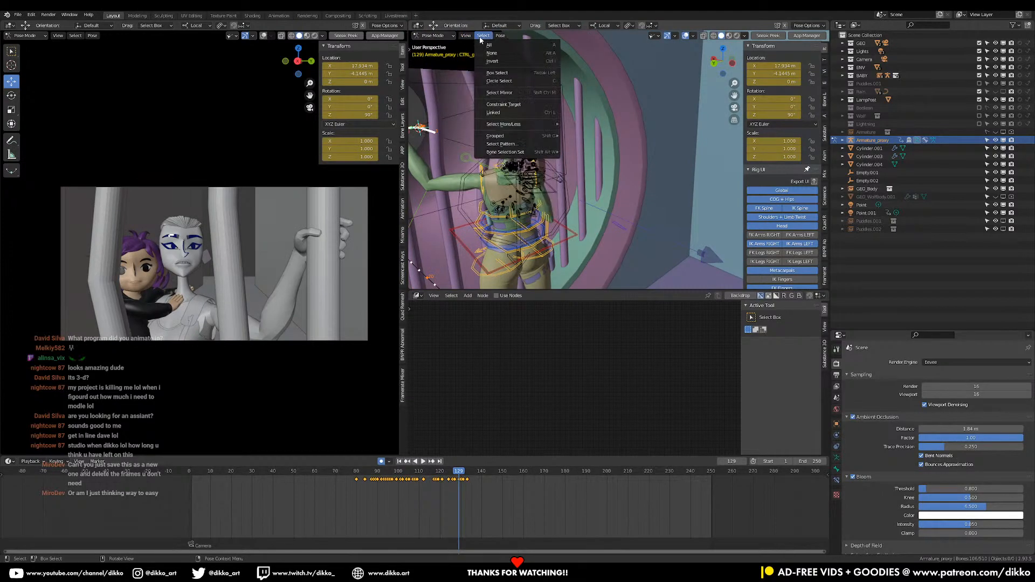
pyautogui.rightClick(469, 25)
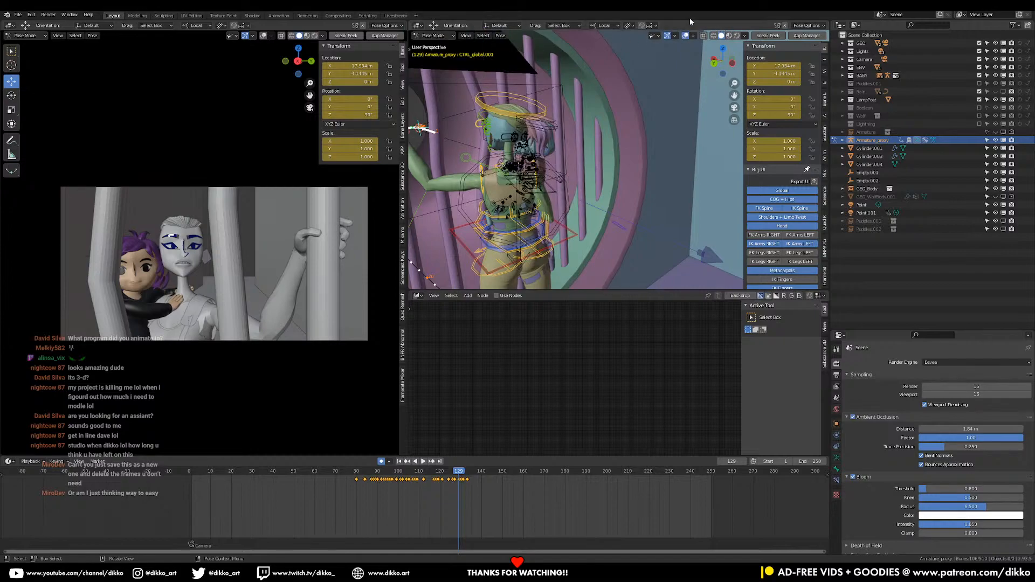
pyautogui.rightClick(448, 27)
pyautogui.click(464, 36)
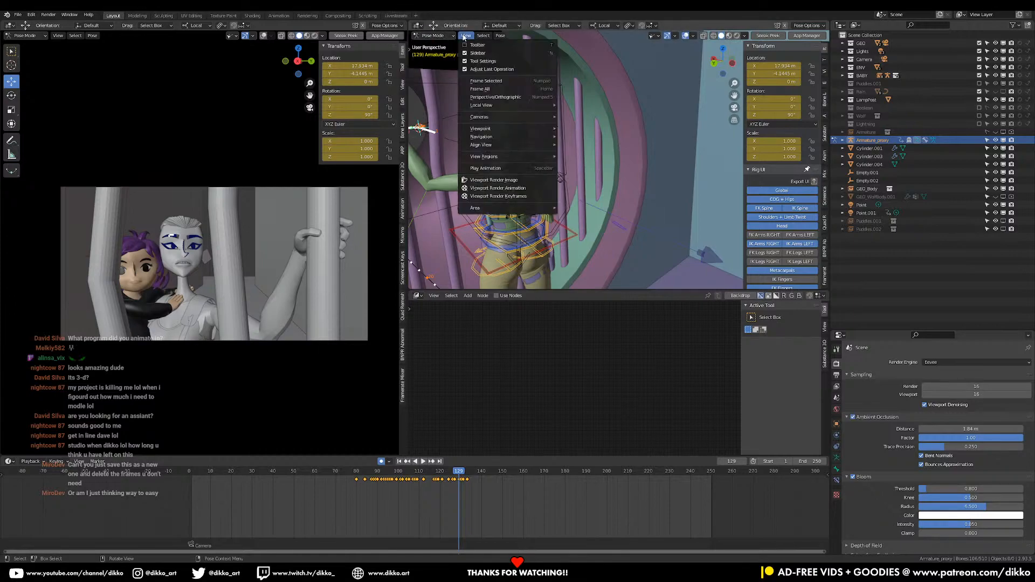
# Return to Object Mode, select the carried child's RIG_proxy, and put it in Pose Mode
pyautogui.click(445, 36)
pyautogui.click(436, 45)
pyautogui.click(549, 128)
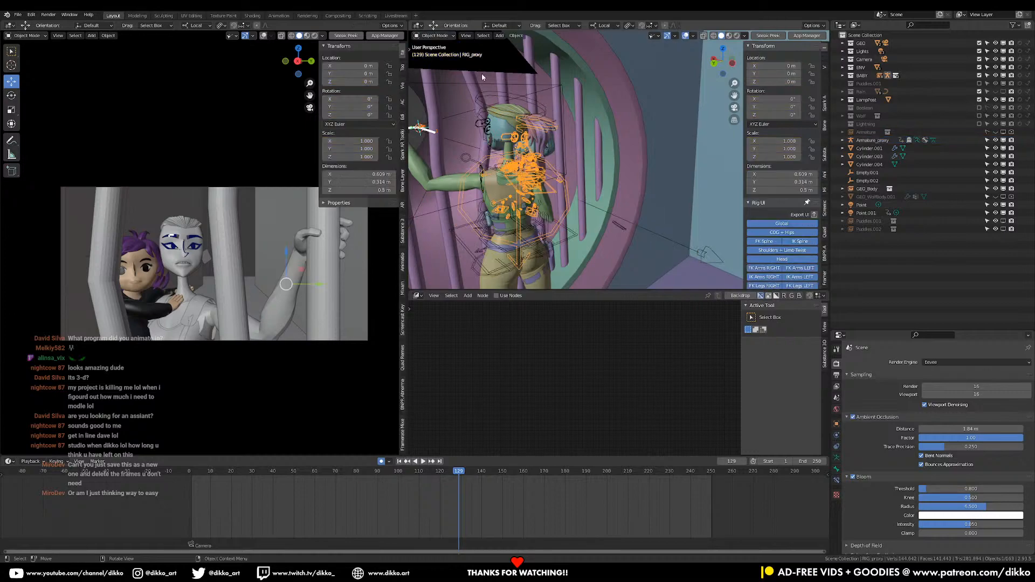
pyautogui.click(421, 37)
pyautogui.click(430, 63)
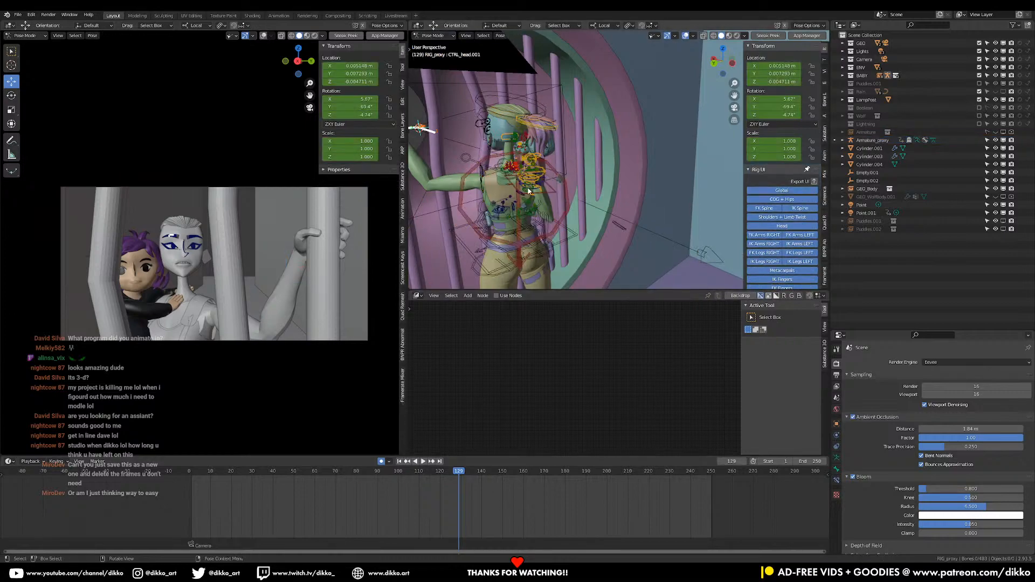
# Delete all keyframes from every bone of the child's RIG_proxy
pyautogui.press('a')
pyautogui.moveTo(569, 527); pyautogui.dragTo(162, 483)
pyautogui.press('x')
pyautogui.click(161, 485)
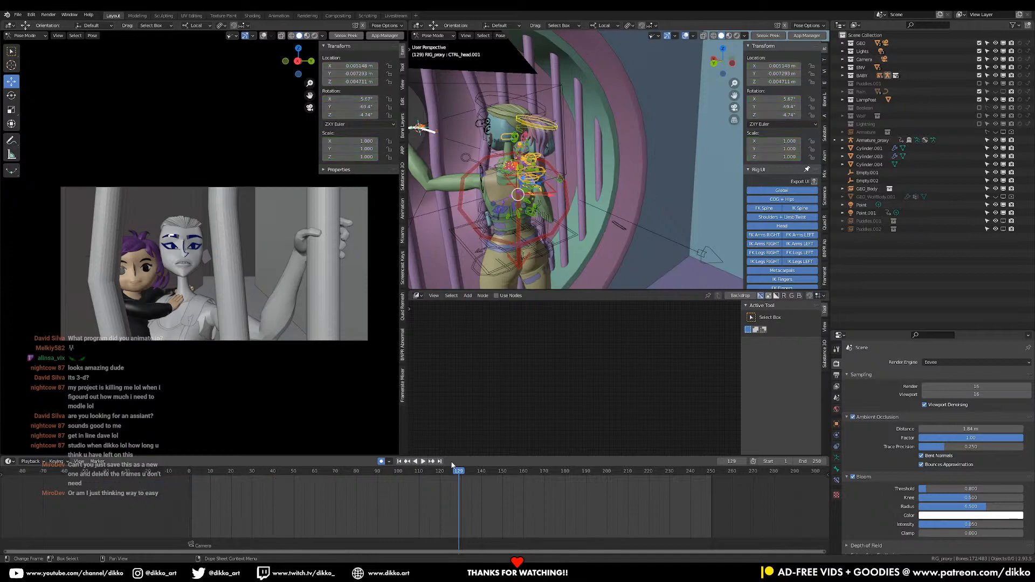
# Move the playhead back to frame 2
pyautogui.click(198, 476)
pyautogui.click(190, 472)
pyautogui.moveTo(192, 472); pyautogui.dragTo(193, 474)
# Leave the child's rig, select the standing character's Armature_proxy in Object Mode, and put it in Pose Mode
pyautogui.moveTo(628, 215); pyautogui.dragTo(588, 237, button='middle')
pyautogui.keyDown('shift'); pyautogui.moveTo(588, 259); pyautogui.dragTo(591, 197, button='middle'); pyautogui.keyUp('shift')
pyautogui.scroll(-1, 591, 198)
pyautogui.keyDown('shift'); pyautogui.moveTo(633, 239); pyautogui.dragTo(593, 160, button='middle'); pyautogui.keyUp('shift')
pyautogui.scroll(-2, 594, 161)
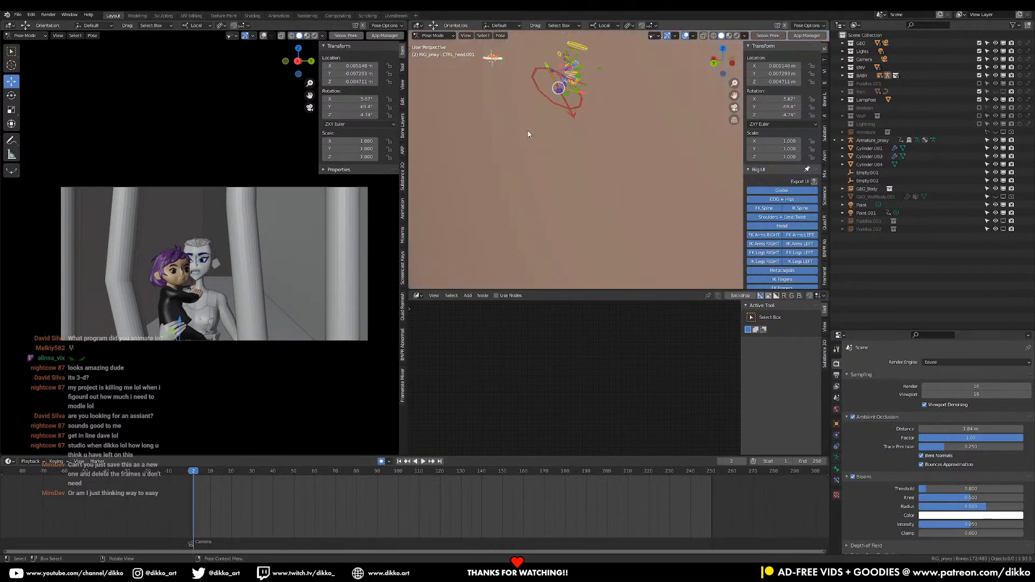
pyautogui.scroll(2, 532, 139)
pyautogui.click(433, 35)
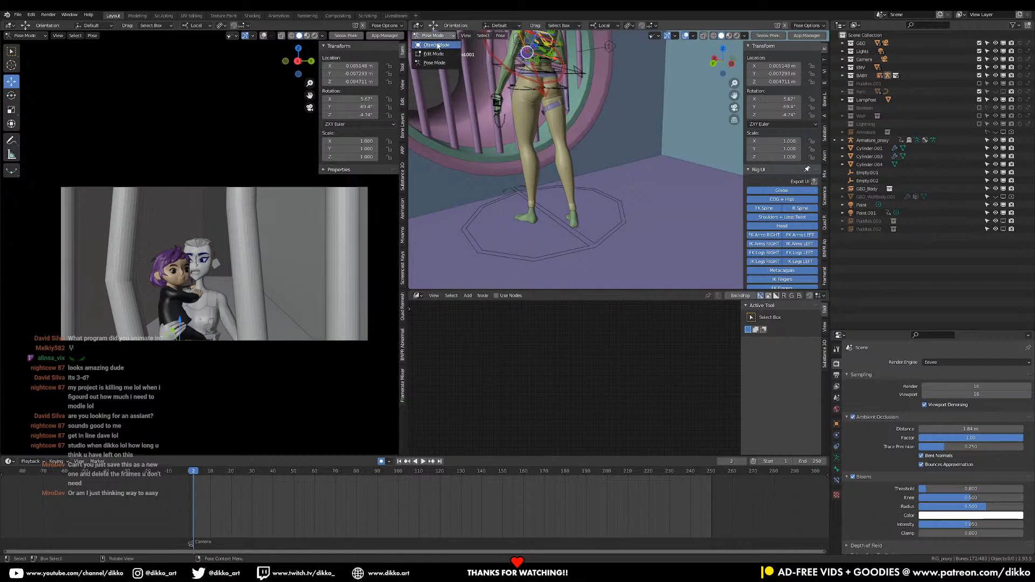
pyautogui.click(431, 43)
pyautogui.click(581, 245)
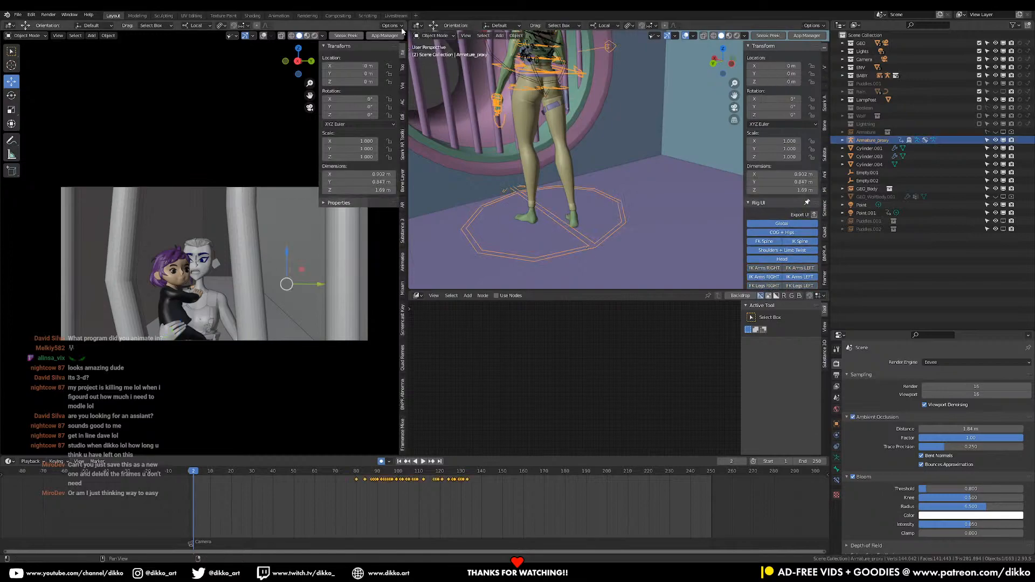
pyautogui.click(431, 35)
pyautogui.click(429, 64)
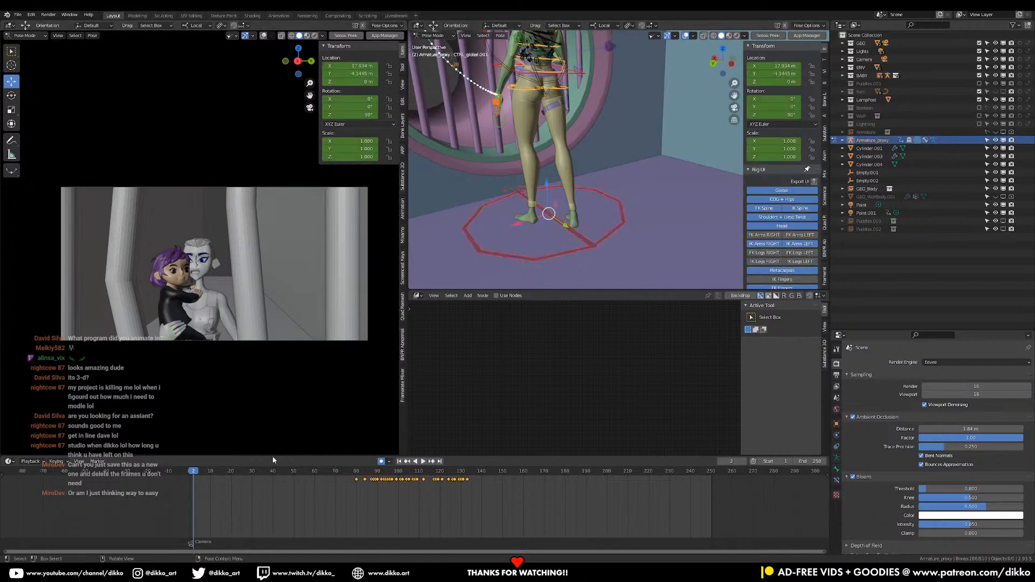
# At frame 1, move the standing character's global control along its X axis to X 17.492 m
pyautogui.press('space')
pyautogui.moveTo(194, 476); pyautogui.dragTo(193, 475)
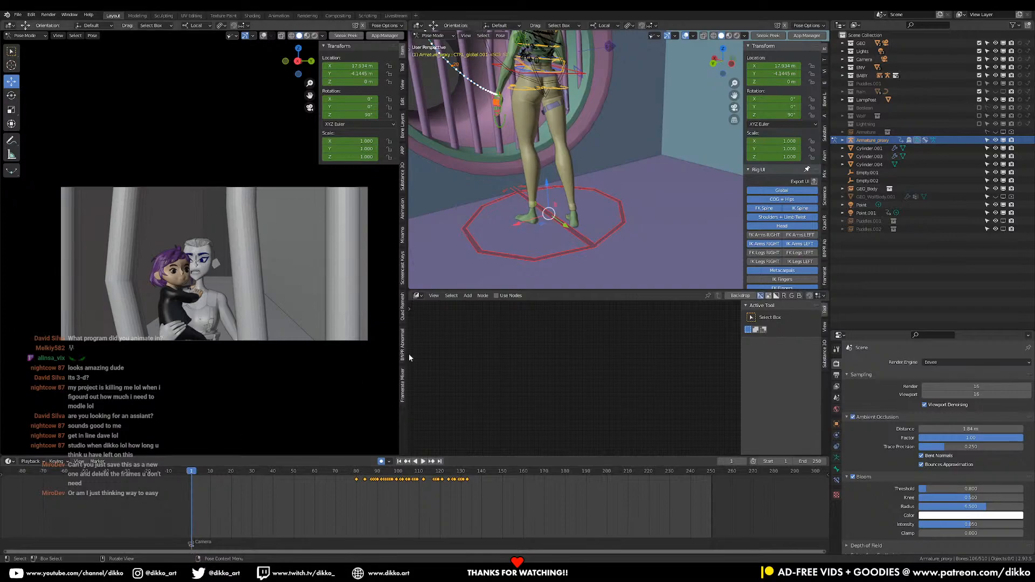
pyautogui.press('g')
pyautogui.press('x')
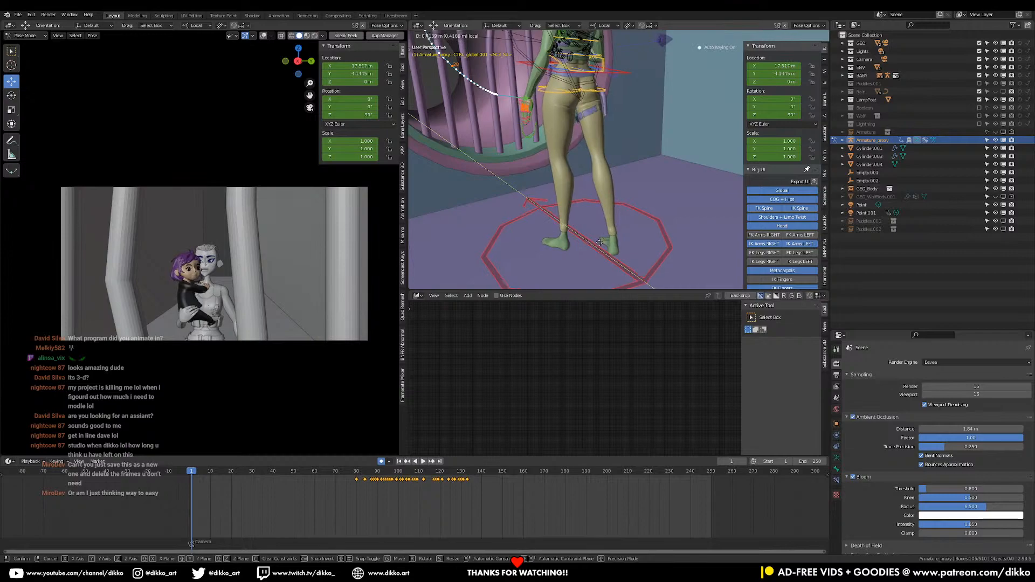
pyautogui.click(601, 244)
pyautogui.scroll(-5, 588, 244)
pyautogui.moveTo(586, 245); pyautogui.dragTo(572, 236, button='middle')
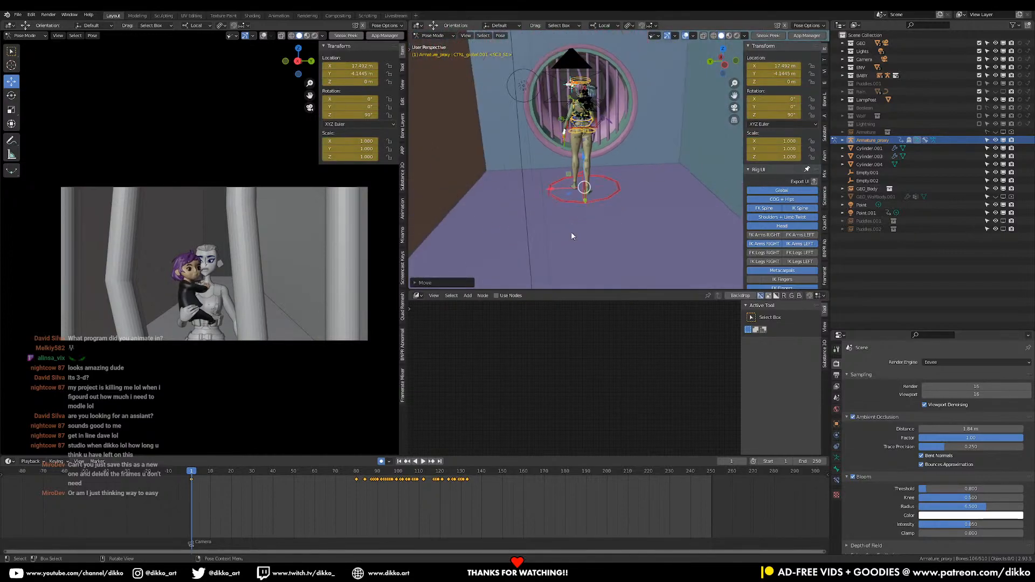
# Look through the camera, leave Pose Mode for Object Mode, and select the Camera object in the Camera collection
pyautogui.press('KP_0')
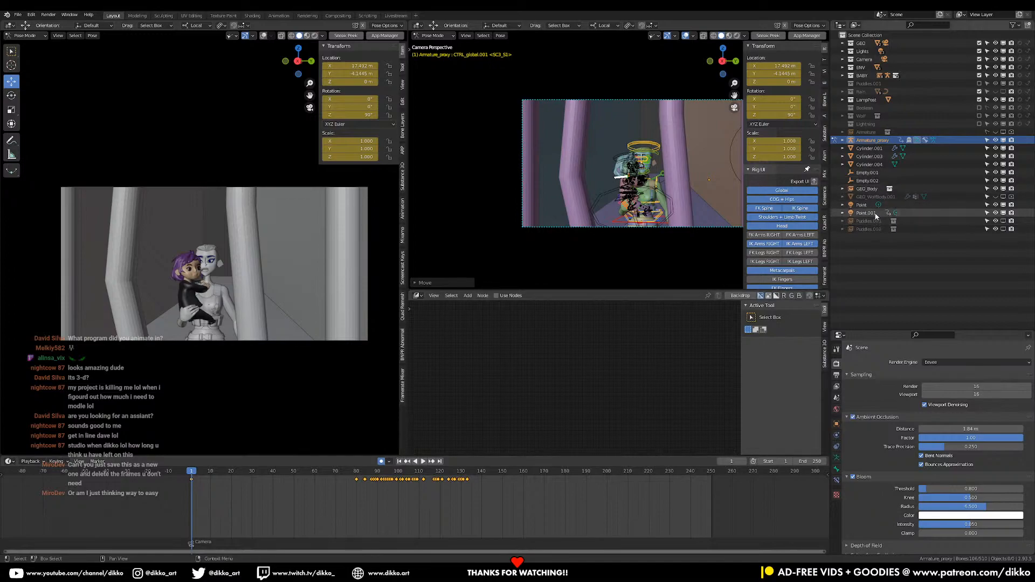
pyautogui.click(851, 61)
pyautogui.click(843, 60)
pyautogui.click(871, 67)
pyautogui.click(433, 36)
pyautogui.click(431, 46)
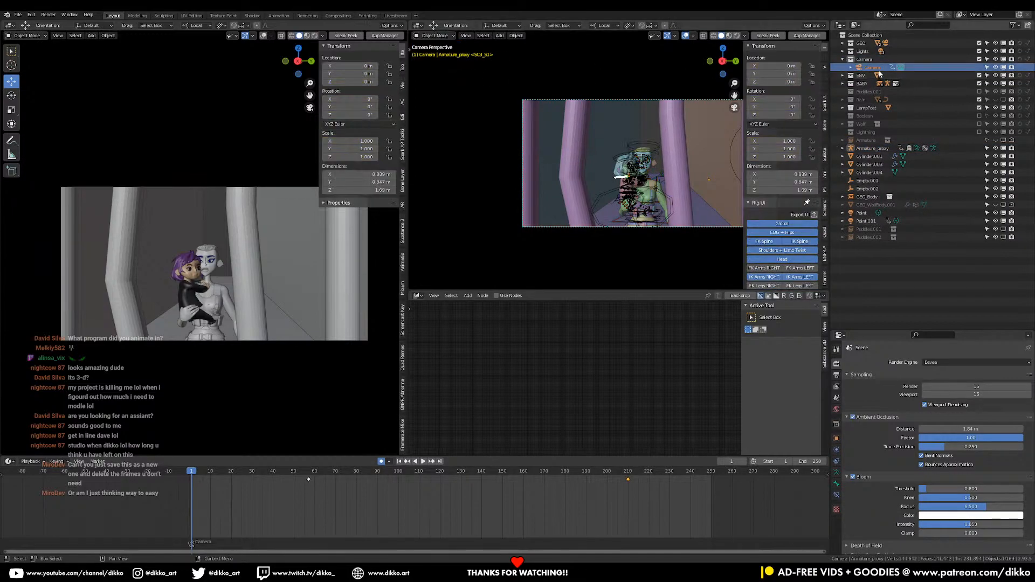
# Lock the camera to the view and move it to a low side angle showing the standing character and the round window
pyautogui.click(747, 167)
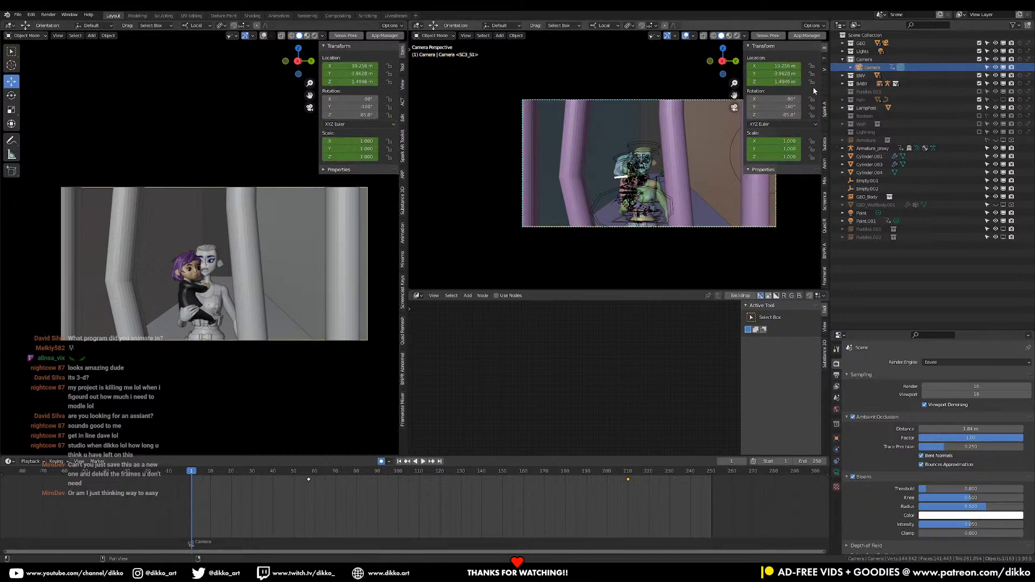
pyautogui.click(824, 71)
pyautogui.click(782, 146)
pyautogui.moveTo(666, 207); pyautogui.dragTo(652, 146, button='middle')
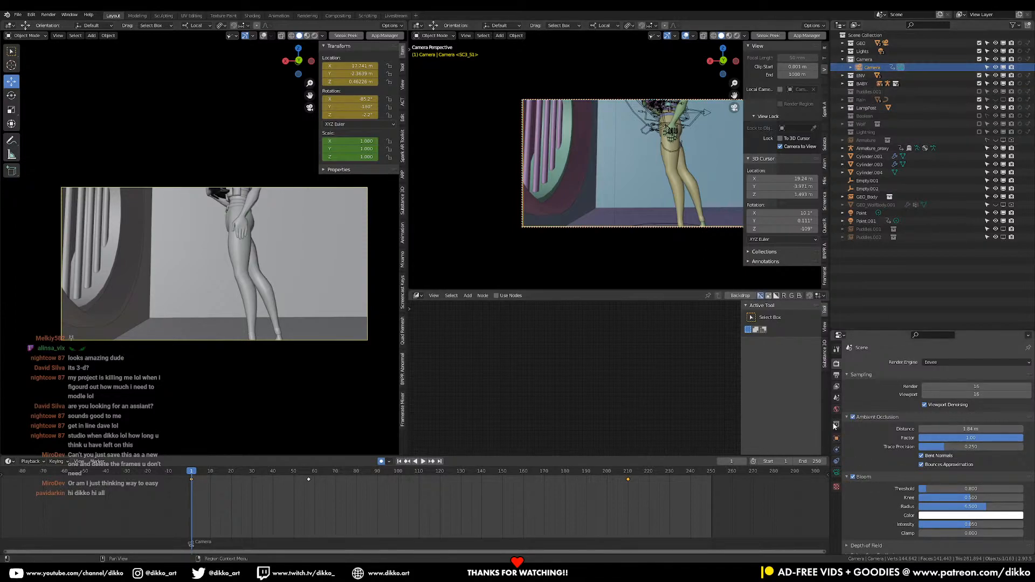
# Shorten the camera's focal length and reposition the camera so the standing character fits in frame from head to feet
pyautogui.click(837, 473)
pyautogui.moveTo(971, 400); pyautogui.dragTo(959, 400)
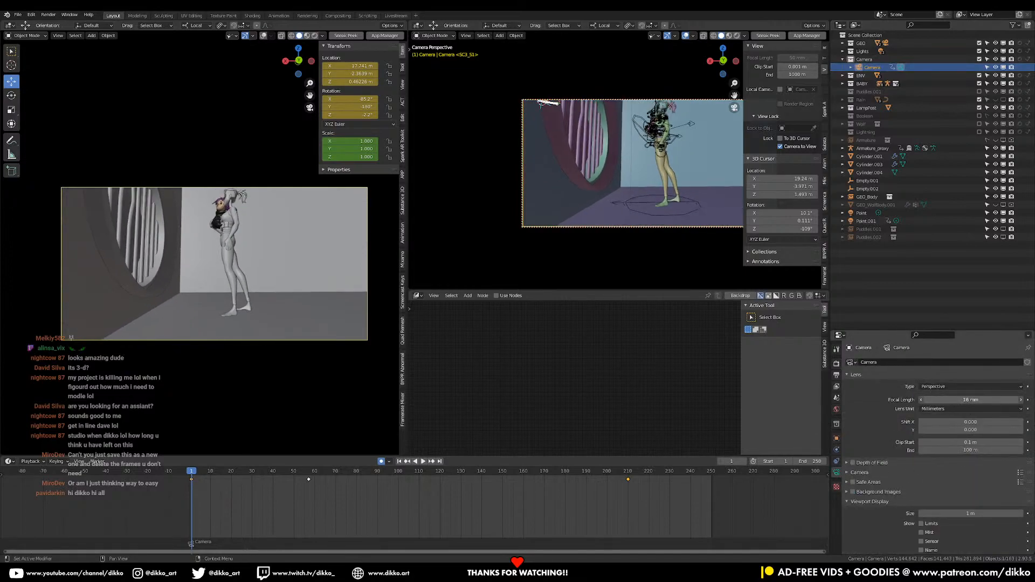
pyautogui.moveTo(665, 222); pyautogui.dragTo(652, 217, button='middle')
pyautogui.moveTo(652, 211); pyautogui.dragTo(650, 191, button='middle')
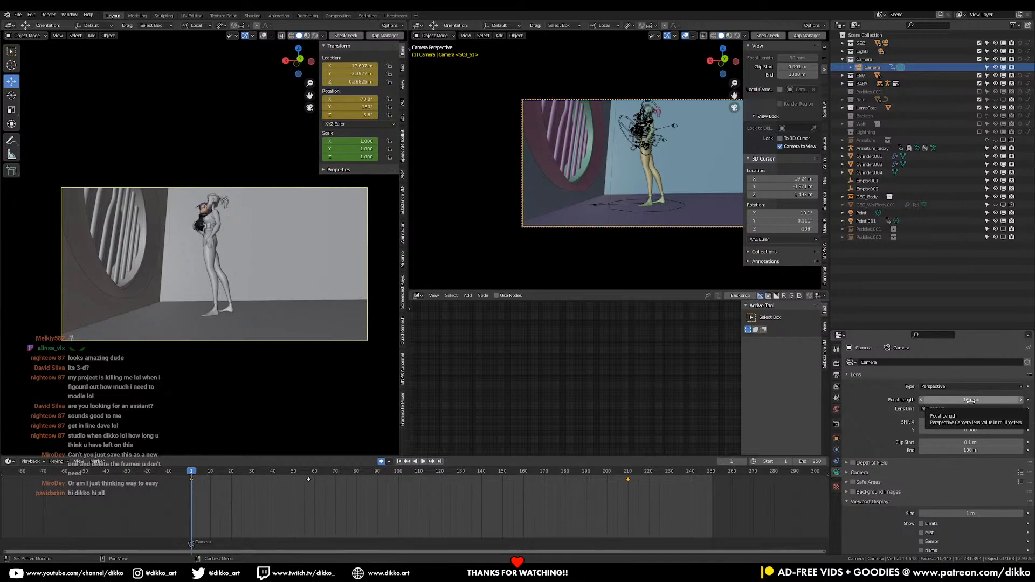
# Fine-tune the camera's angle and position, keeping the character near the middle with the round window beside her
pyautogui.moveTo(619, 211); pyautogui.dragTo(690, 210, button='middle')
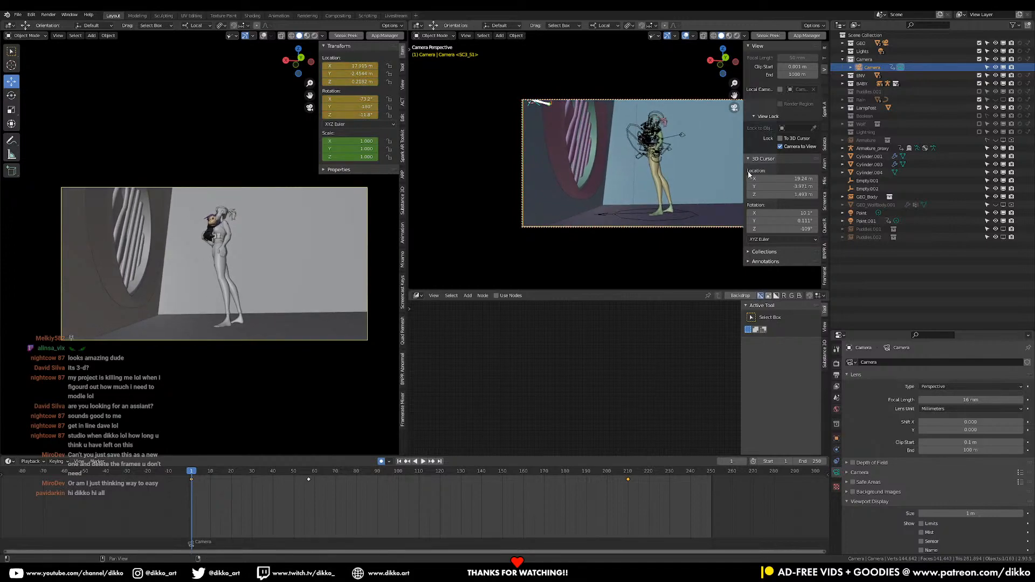
pyautogui.moveTo(745, 174); pyautogui.dragTo(793, 171)
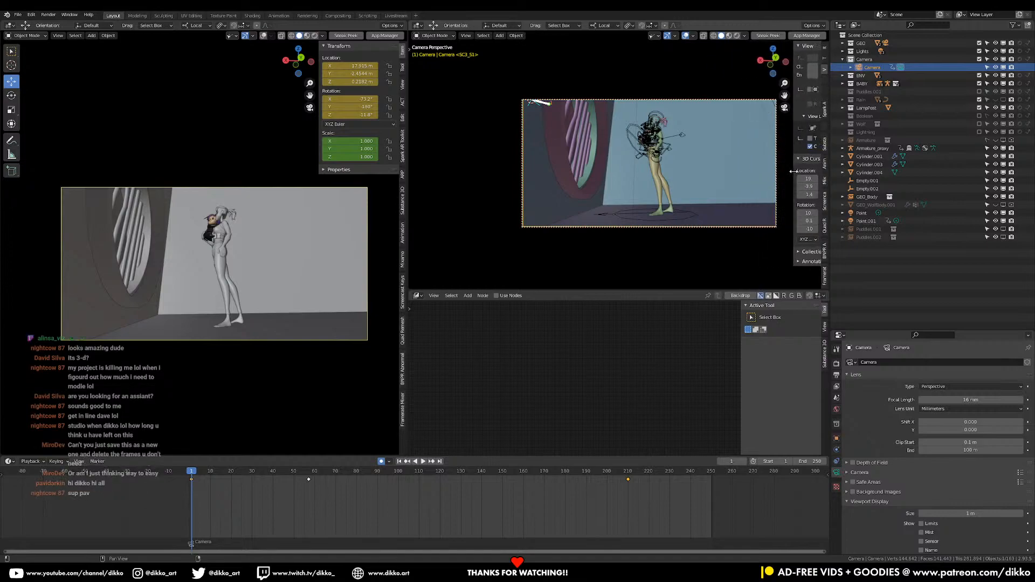
pyautogui.keyDown('shift'); pyautogui.moveTo(688, 178); pyautogui.dragTo(692, 178, button='middle'); pyautogui.keyUp('shift')
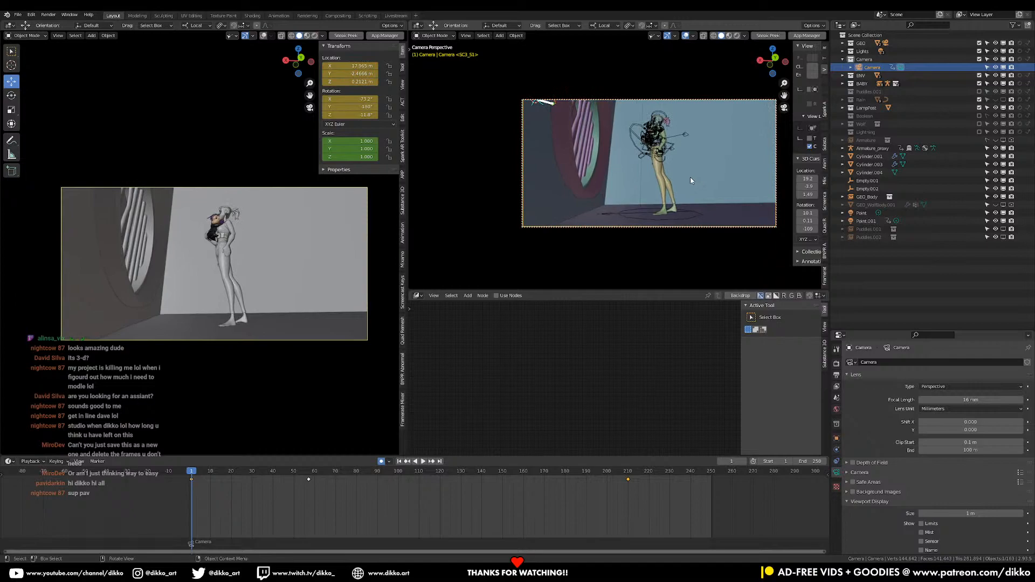
pyautogui.moveTo(691, 180); pyautogui.dragTo(695, 182, button='middle')
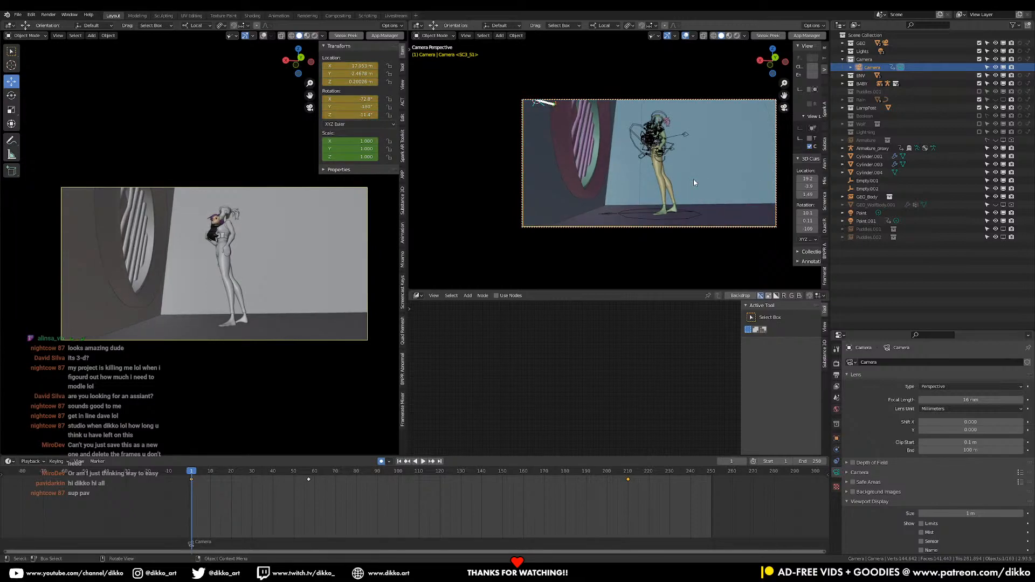
# Delete the camera's keyframe at about frame 210
pyautogui.click(26, 35)
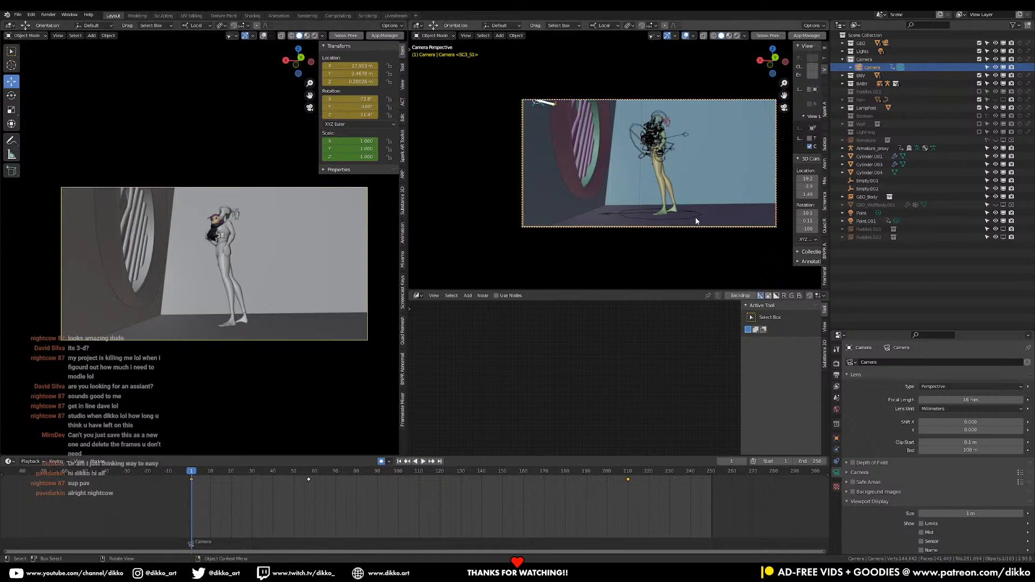
pyautogui.moveTo(695, 503); pyautogui.dragTo(597, 479)
pyautogui.press('x')
pyautogui.click(573, 485)
# Try deleting the camera's keyframe at about frame 57
pyautogui.moveTo(359, 520); pyautogui.dragTo(281, 478)
pyautogui.press('x')
pyautogui.click(273, 482)
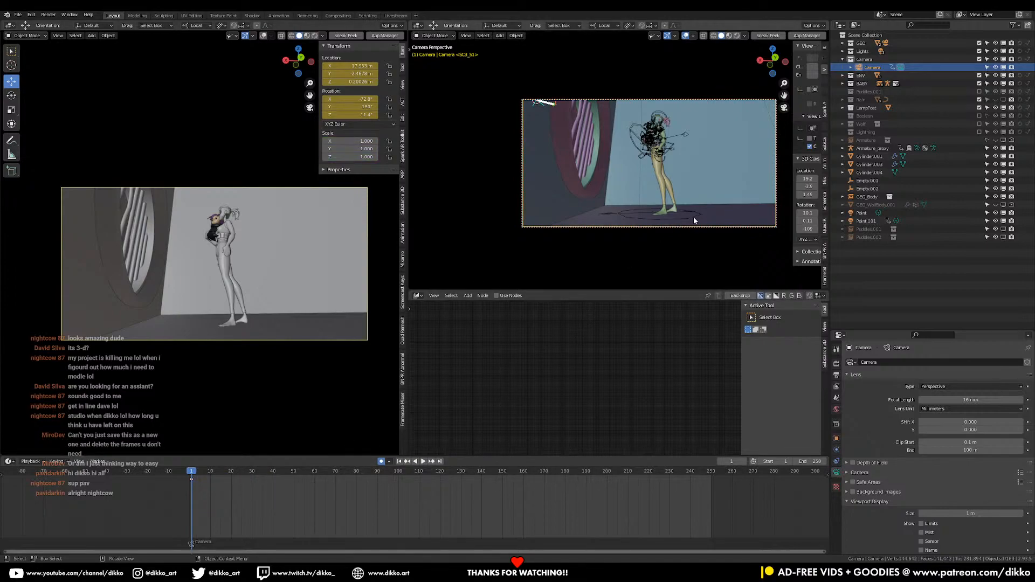
# Select the standing character's Armature_proxy in Object Mode and put it in Pose Mode
pyautogui.click(642, 201)
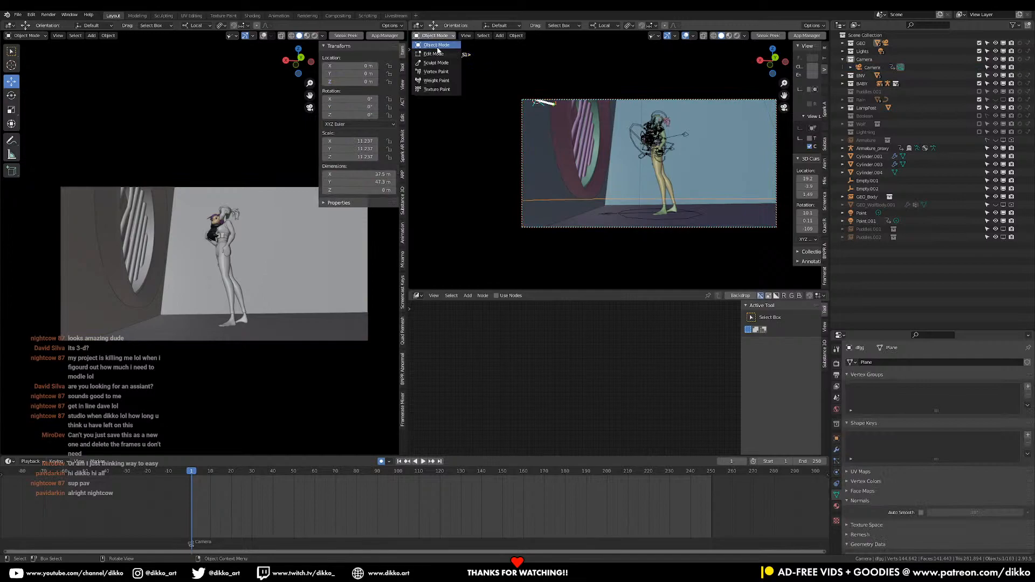
pyautogui.click(693, 218)
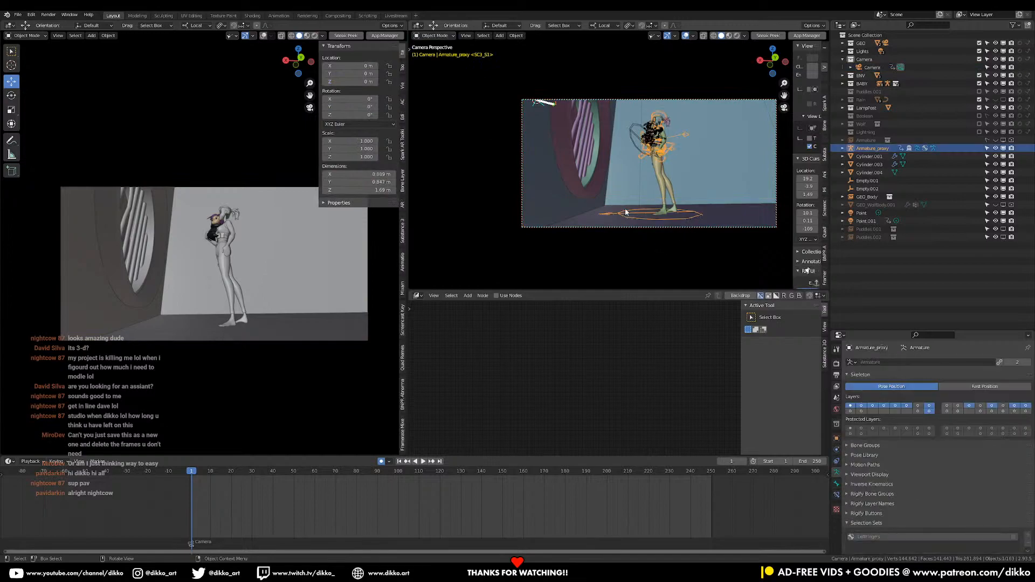
pyautogui.click(426, 37)
pyautogui.click(422, 66)
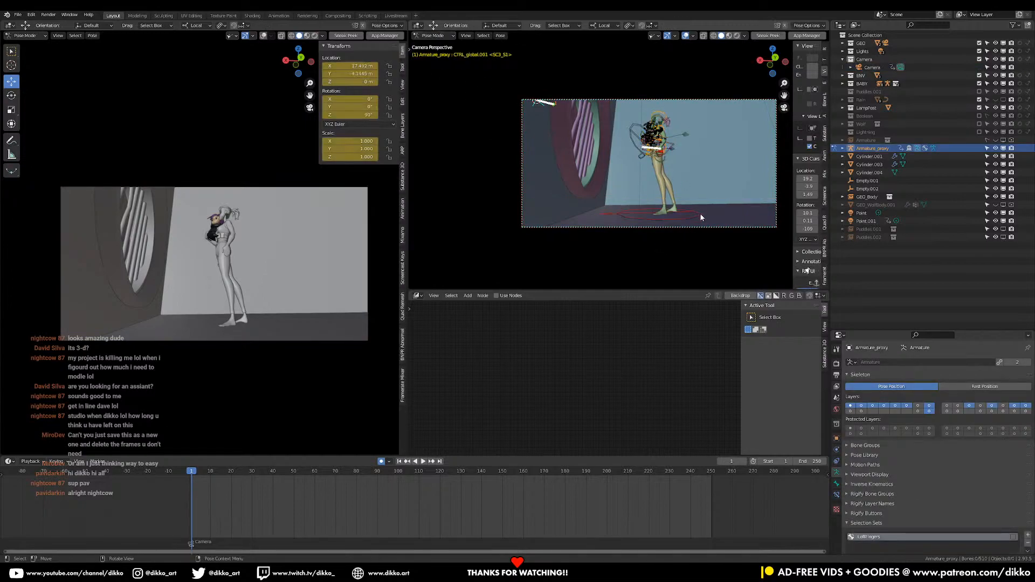
# Try repositioning the standing character's global control on the floor, undoing the first move and placing it farther from the round window
pyautogui.moveTo(688, 215); pyautogui.dragTo(710, 217)
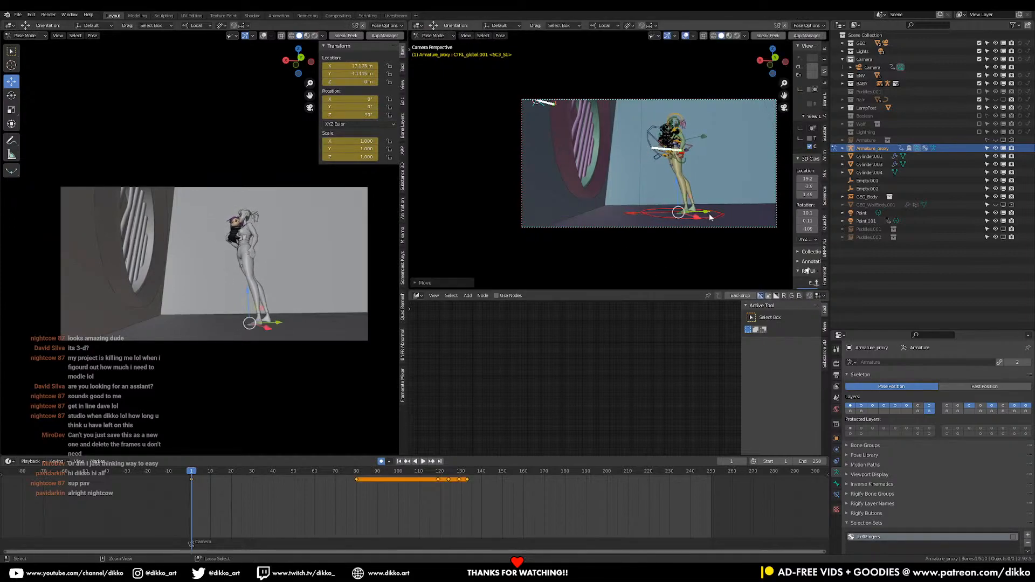
pyautogui.hotkey('ctrl', 'z')
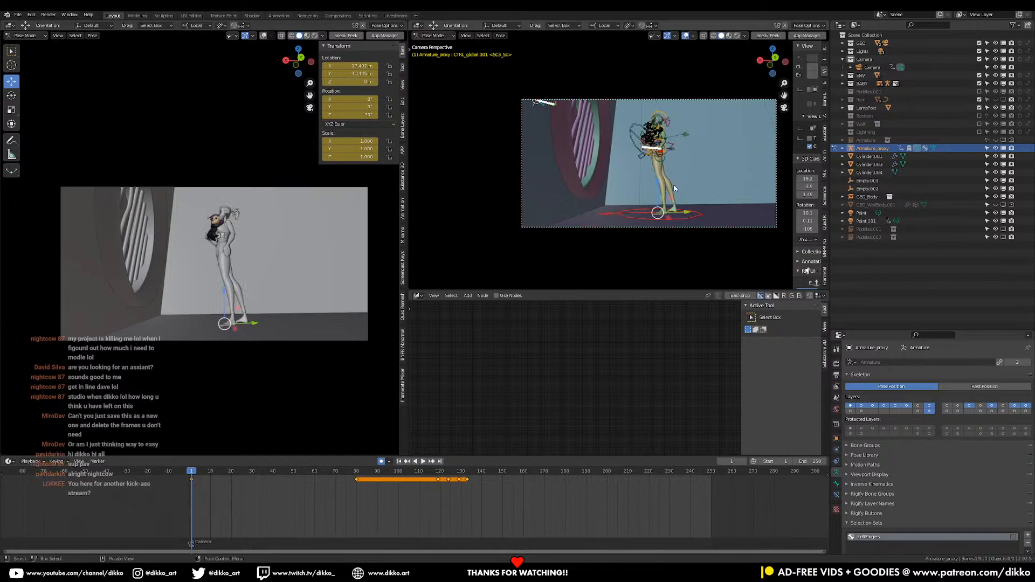
pyautogui.moveTo(777, 169); pyautogui.dragTo(662, 194, button='middle')
pyautogui.moveTo(640, 209); pyautogui.dragTo(655, 243)
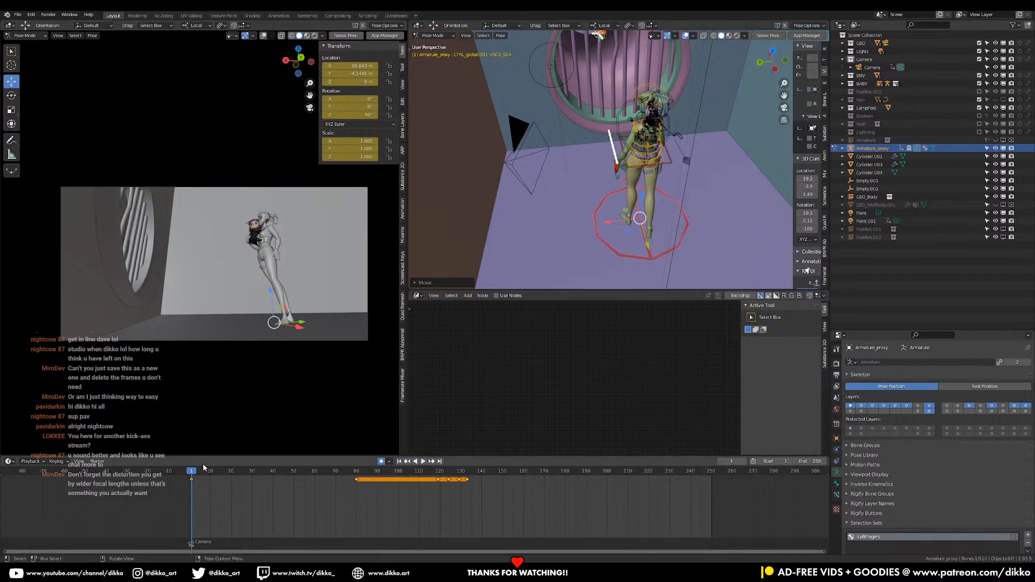
# Try deleting the standing character's keyframes, then play the animation from frame 1 to check the motion
pyautogui.press('space')
pyautogui.press('space')
pyautogui.moveTo(265, 481); pyautogui.dragTo(204, 488)
pyautogui.press('x')
pyautogui.click(318, 479)
pyautogui.click(192, 475)
pyautogui.press('space')
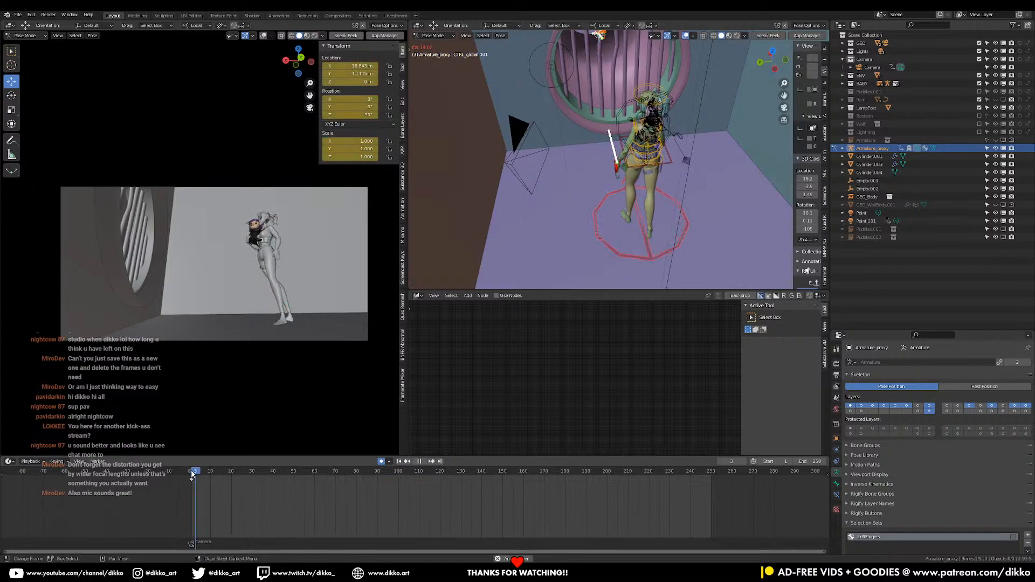
pyautogui.press('space')
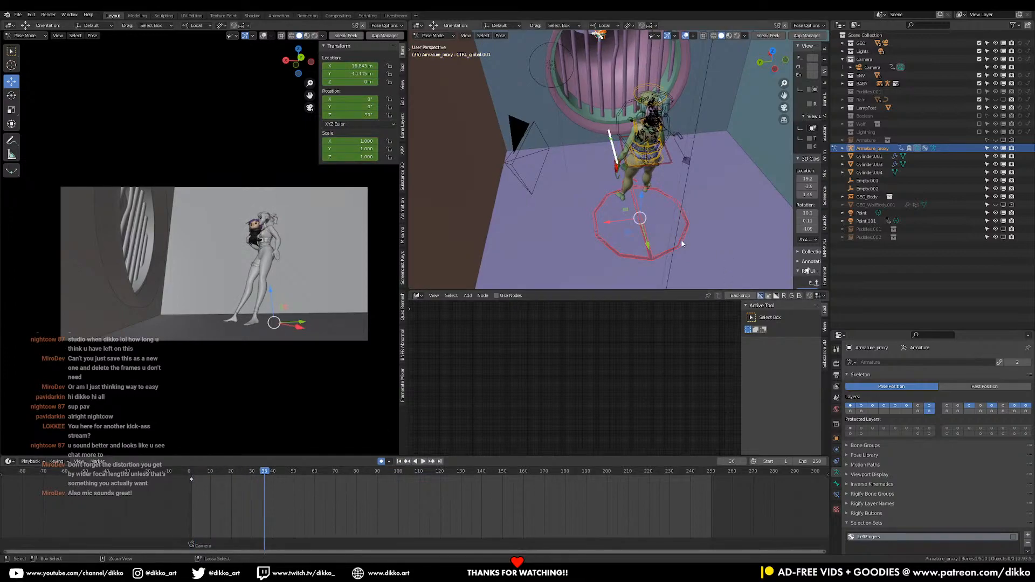
# Select the standing character's COG control to check its keyframes, then undo the keyframe deletion
pyautogui.click(671, 164)
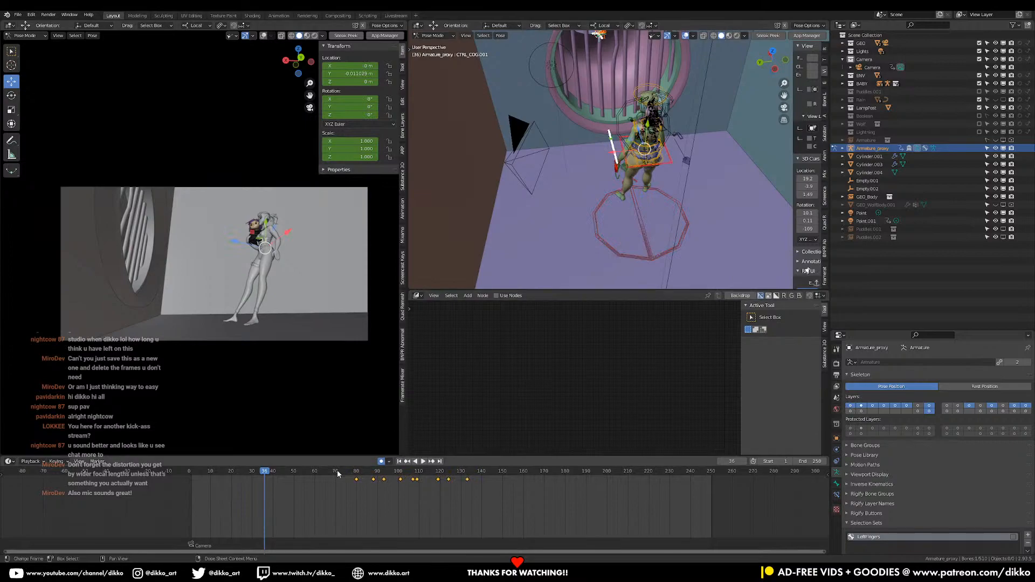
pyautogui.hotkey('ctrl', 'z')
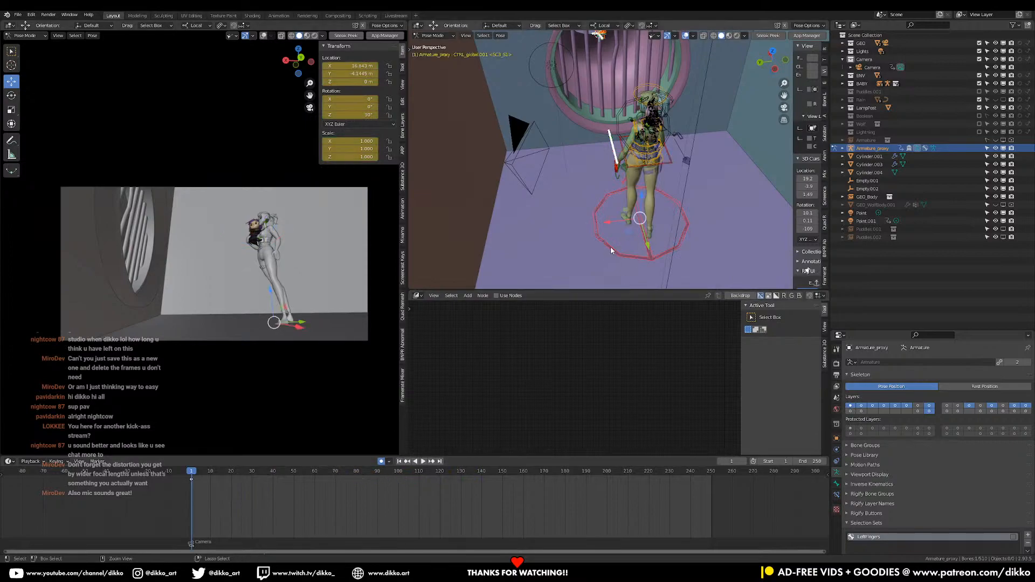
pyautogui.hotkey('ctrl', 'z')
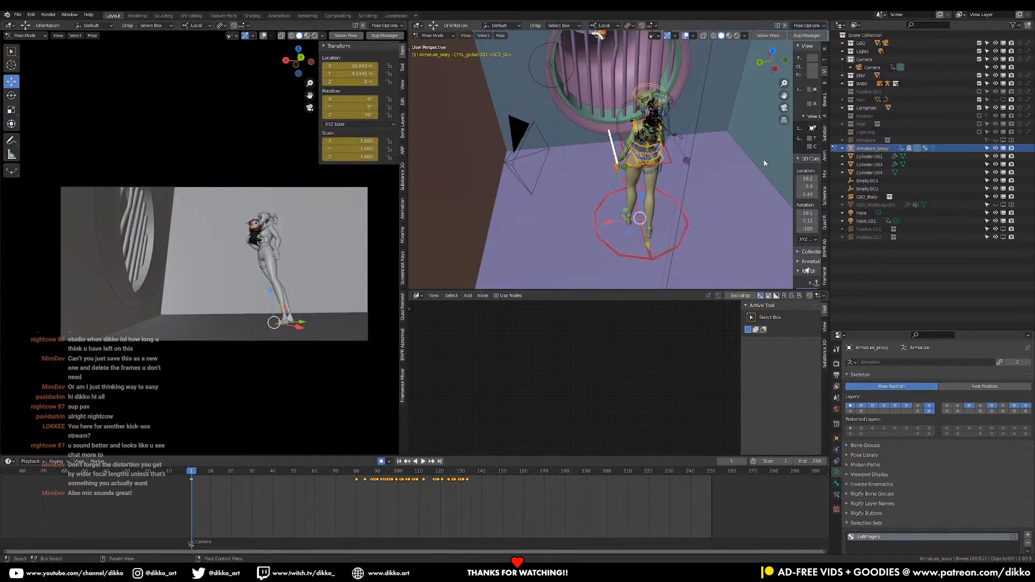
# Turn on all of the standing character's control layers in the Rig UI, including both legs, fingers and tweak controls
pyautogui.moveTo(792, 139); pyautogui.dragTo(731, 139)
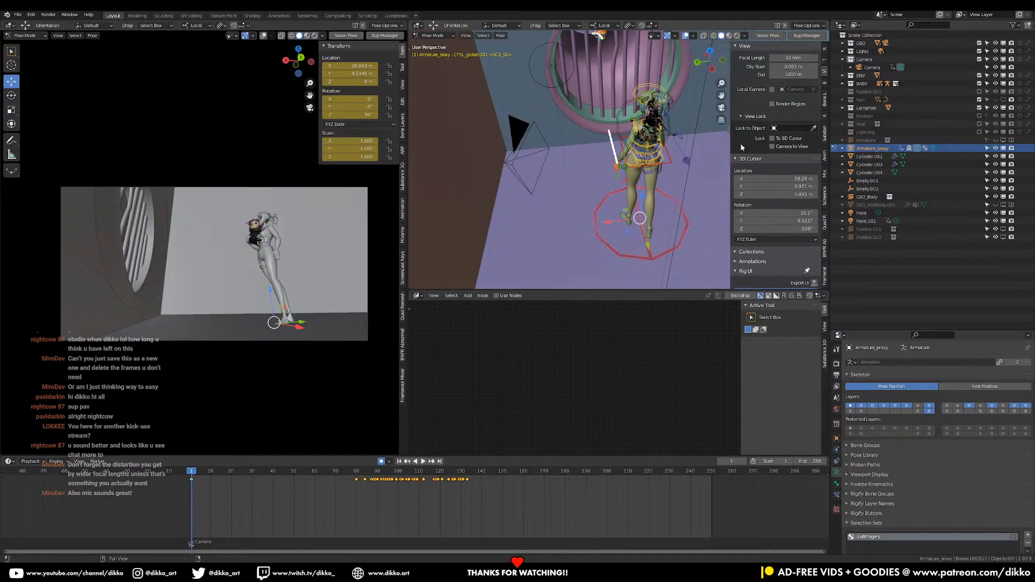
pyautogui.click(825, 60)
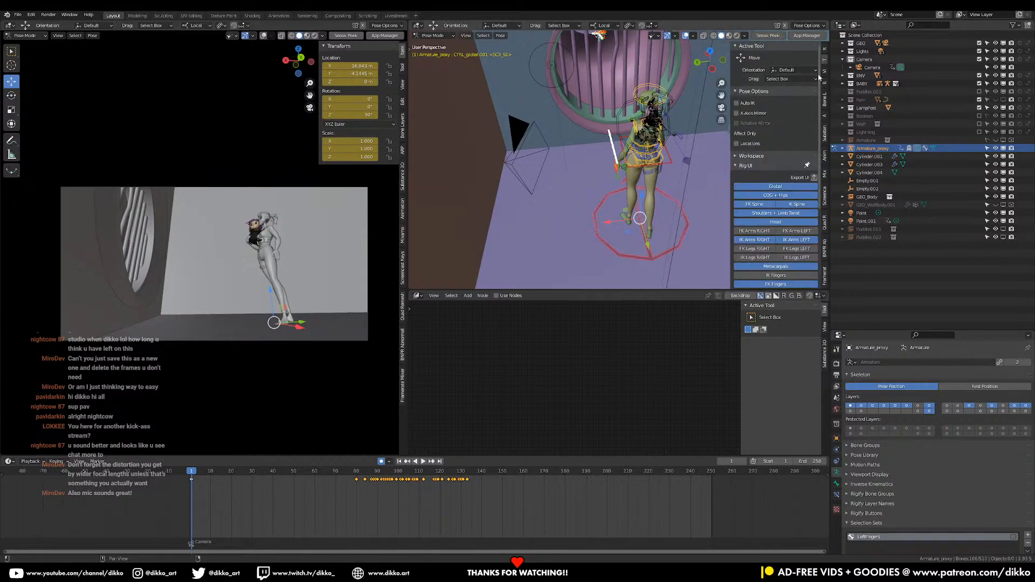
pyautogui.scroll(-3, 765, 210)
pyautogui.moveTo(763, 200); pyautogui.dragTo(794, 244)
pyautogui.moveTo(803, 209); pyautogui.dragTo(804, 183)
# Try shifting the standing character's keyframes from frame 1 to about frame 76, then select the global control
pyautogui.moveTo(313, 492); pyautogui.dragTo(171, 476)
pyautogui.press('g')
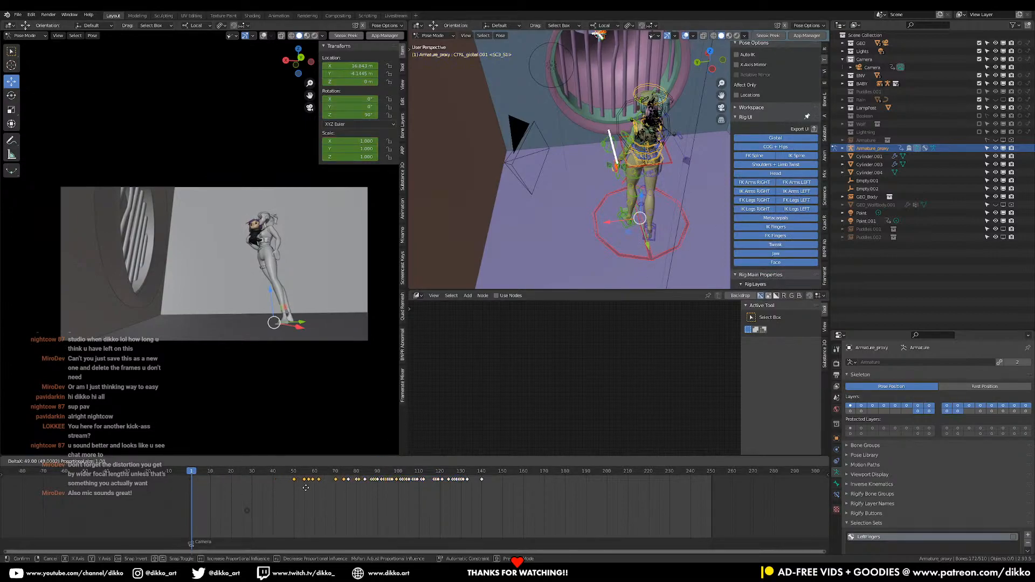
pyautogui.click(347, 485)
pyautogui.click(622, 253)
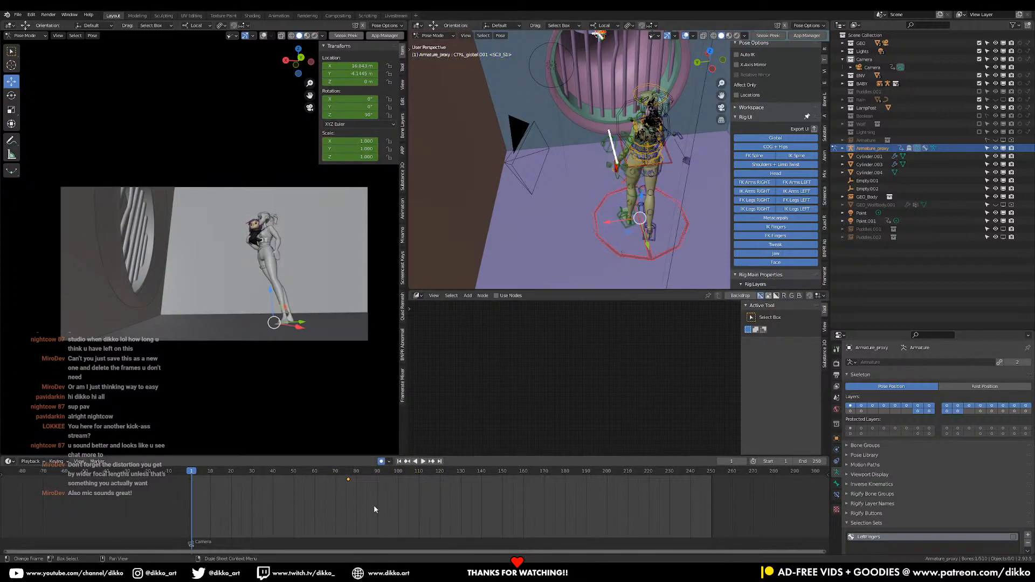
# Play back the retimed animation, then return to frame 1 and select all of the standing character's bones
pyautogui.press('x')
pyautogui.click(253, 484)
pyautogui.press('space')
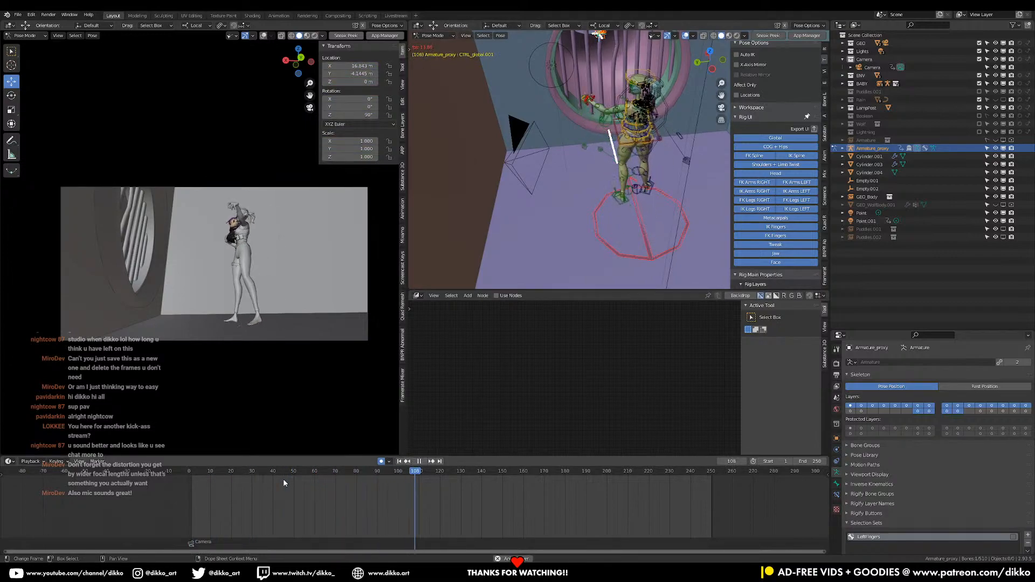
pyautogui.press('space')
pyautogui.moveTo(604, 251); pyautogui.dragTo(624, 238, button='middle')
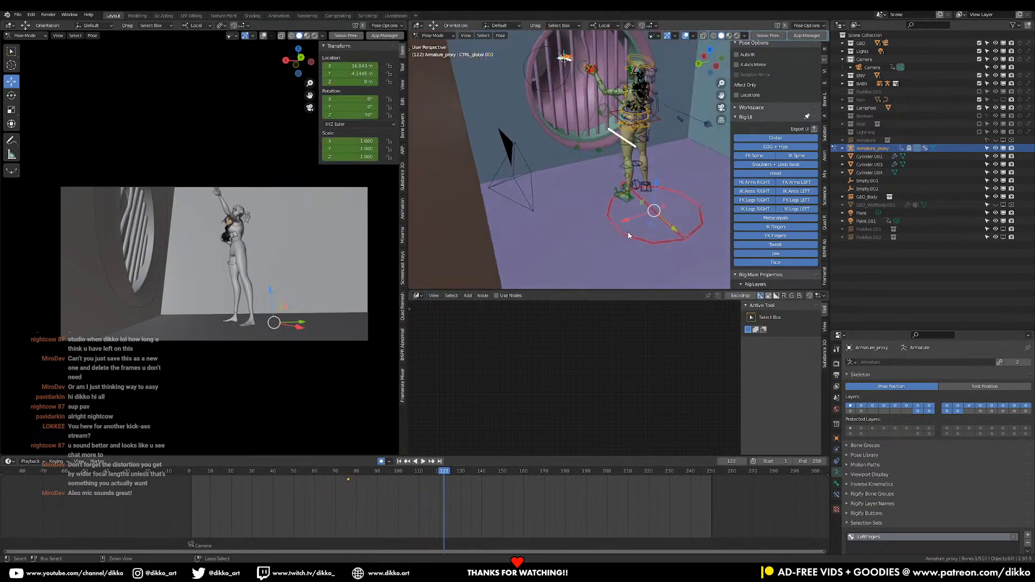
pyautogui.hotkey('shift', 'Left')
pyautogui.press('a')
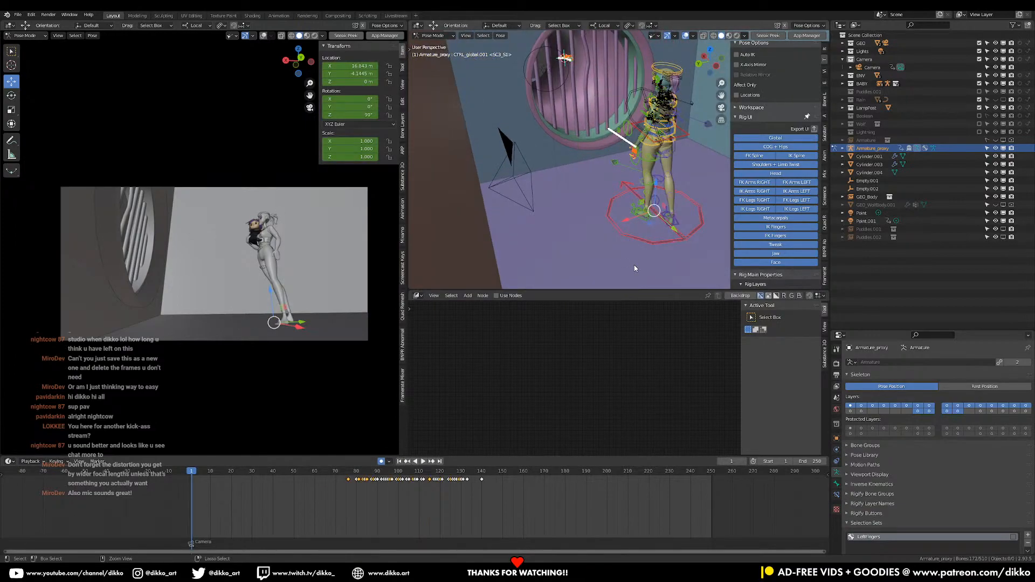
# Undo the keyframe, rig layer and global control changes back to the Camera selection with its frame 57 keyframe restored
pyautogui.hotkey('ctrl', 'z')
pyautogui.hotkey('ctrl', 'z')
pyautogui.hotkey('ctrl', 'z')
pyautogui.hotkey('ctrl', 'z')
pyautogui.hotkey('ctrl', 'z')
pyautogui.hotkey('ctrl', 'z')
pyautogui.hotkey('ctrl', 'z')
pyautogui.hotkey('ctrl', 'z')
pyautogui.hotkey('ctrl', 'z')
pyautogui.hotkey('ctrl', 'z')
pyautogui.hotkey('ctrl', 'z')
pyautogui.hotkey('ctrl', 'z')
pyautogui.hotkey('ctrl', 'z')
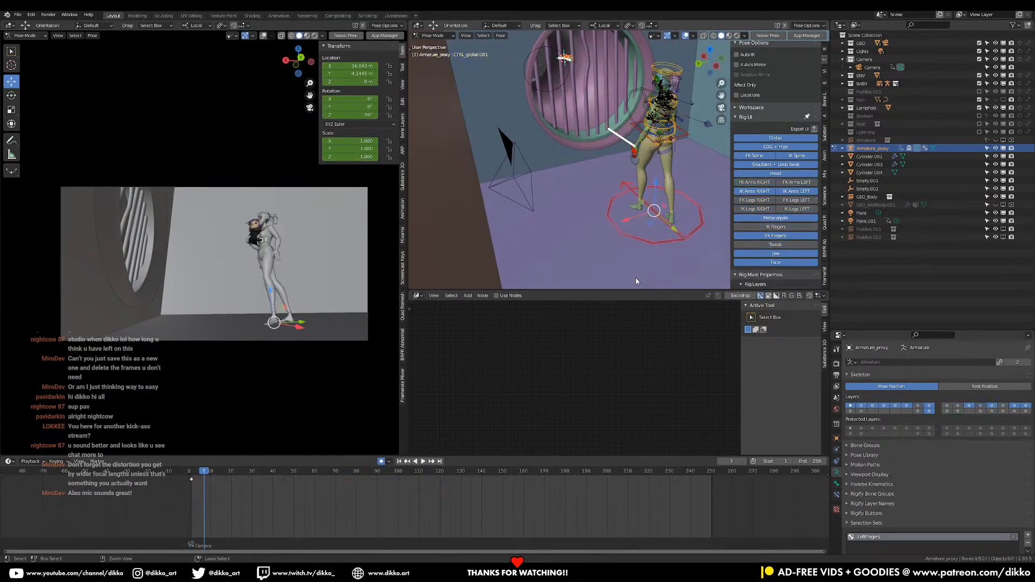
pyautogui.hotkey('ctrl', 'z')
pyautogui.hotkey('ctrl', 'z')
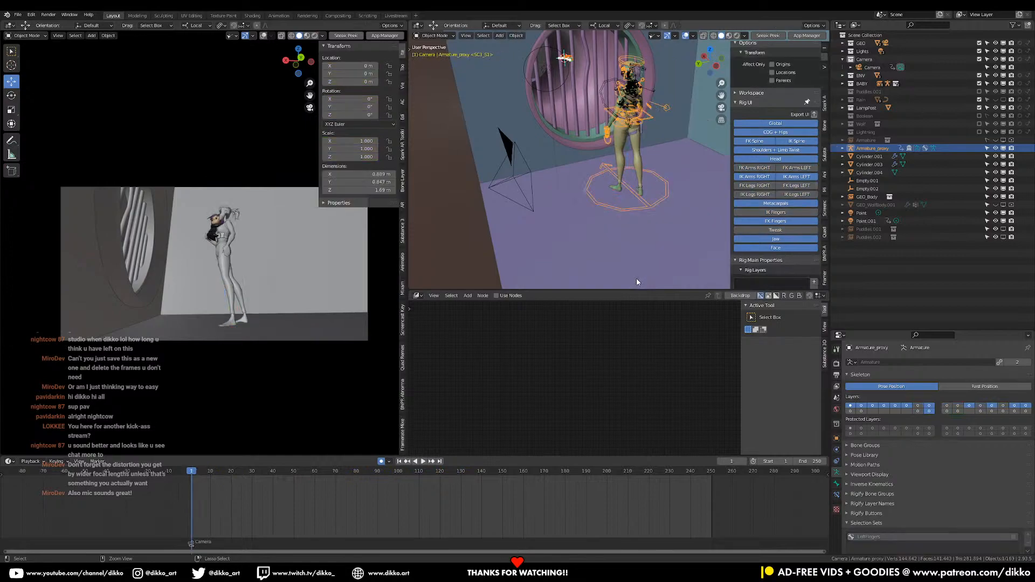
pyautogui.hotkey('ctrl', 'z')
pyautogui.hotkey('ctrl', 'z')
pyautogui.hotkey('ctrl', 'z')
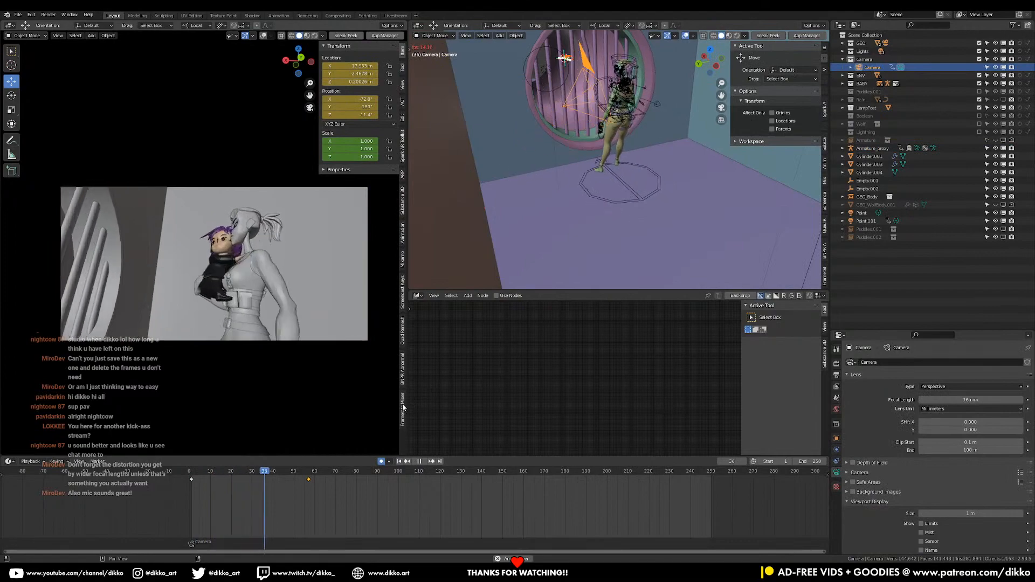
# Return to frame 1 and undo the Camera's low side placement and its frame 1 keyframe
pyautogui.press('space')
pyautogui.hotkey('shift', 'Left')
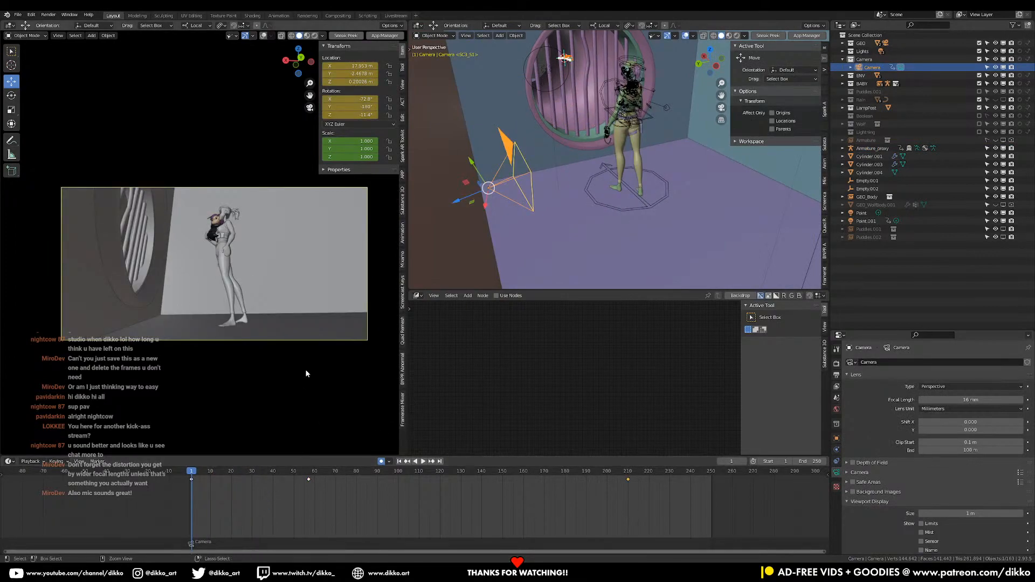
pyautogui.moveTo(545, 207)
pyautogui.mouseDown(button='middle')
pyautogui.moveTo(629, 224)
pyautogui.moveTo(543, 188)
pyautogui.mouseUp(button='middle')
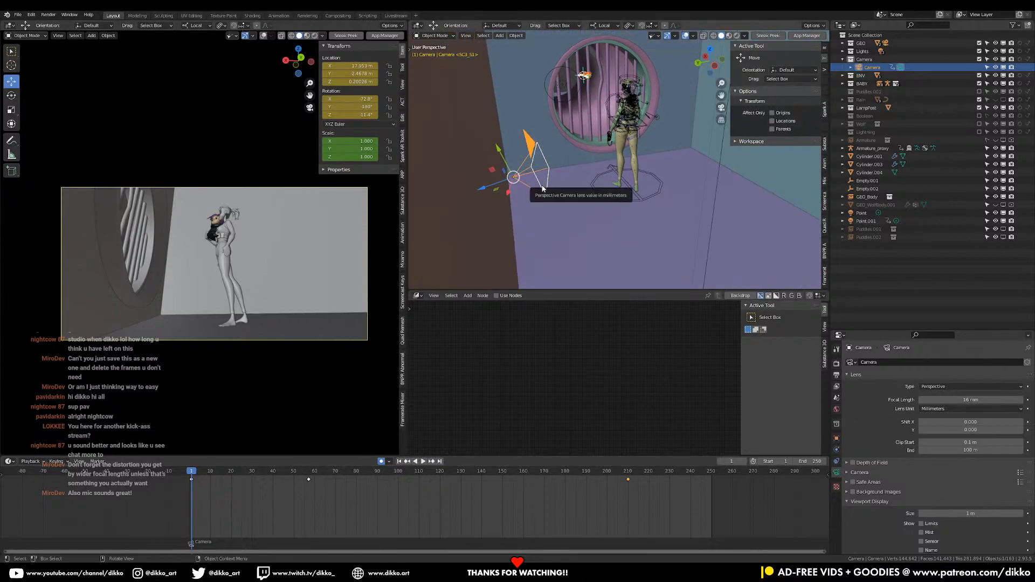
pyautogui.hotkey('ctrl', 'z')
pyautogui.hotkey('ctrl', 'z')
pyautogui.hotkey('ctrl', 'z')
pyautogui.hotkey('ctrl', 'z')
pyautogui.hotkey('ctrl', 'z')
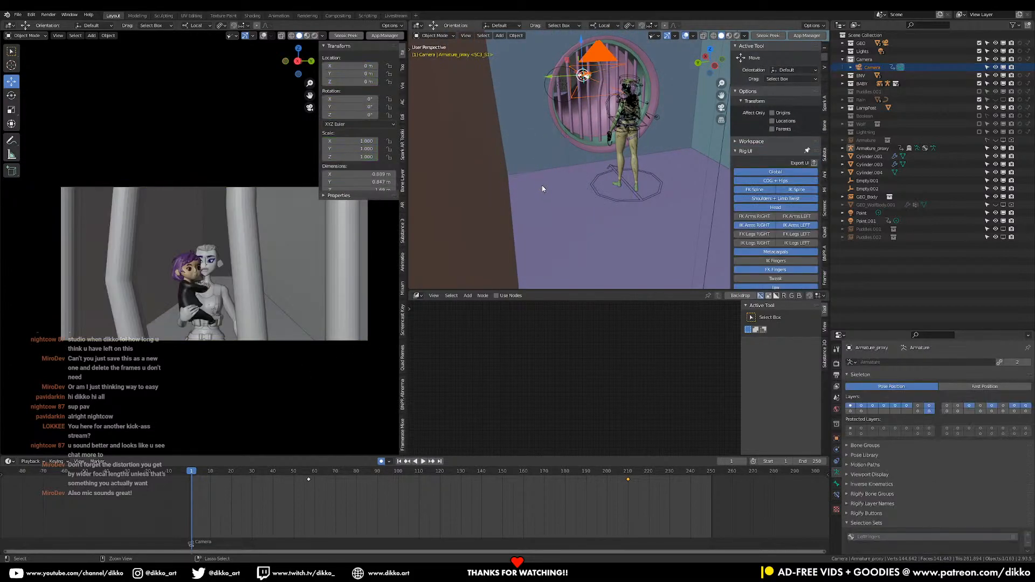
# Play back and scrub the animation from frame 1, then review it with all of the standing character's bones selected
pyautogui.press('space')
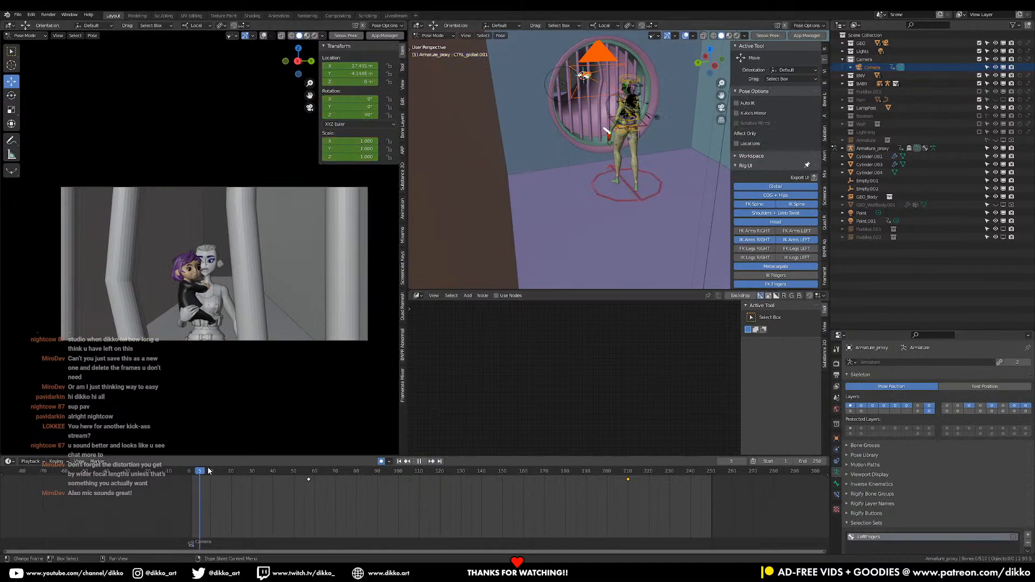
pyautogui.moveTo(378, 471); pyautogui.dragTo(190, 472)
pyautogui.press('Escape')
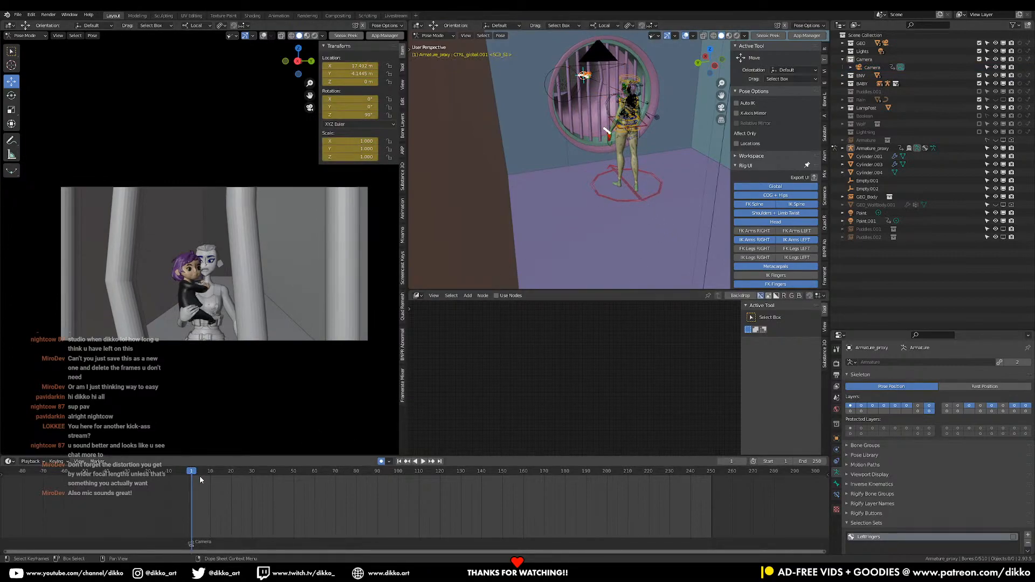
pyautogui.press('space')
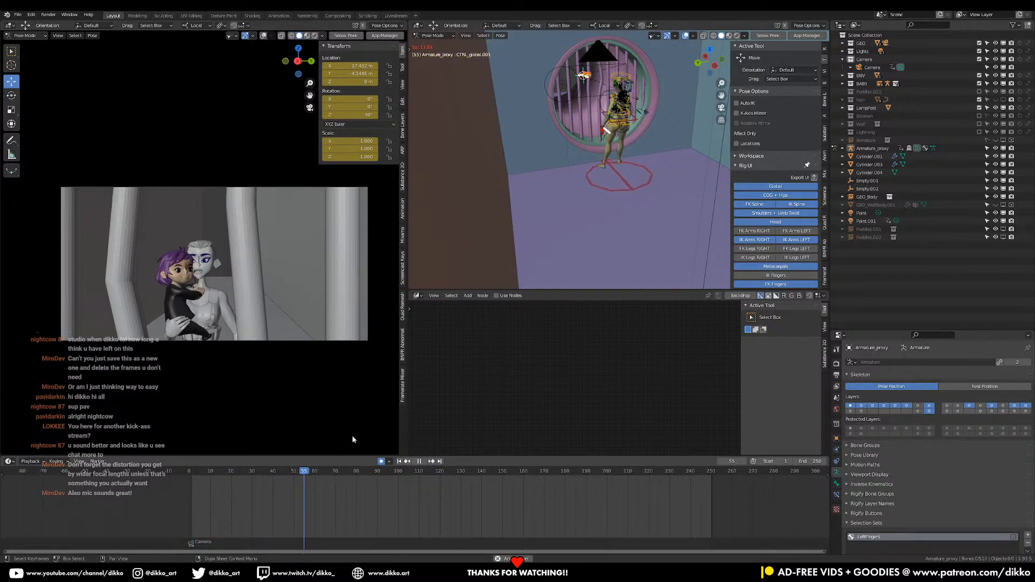
pyautogui.press('space')
pyautogui.click(636, 118)
pyautogui.press('a')
pyautogui.press('space')
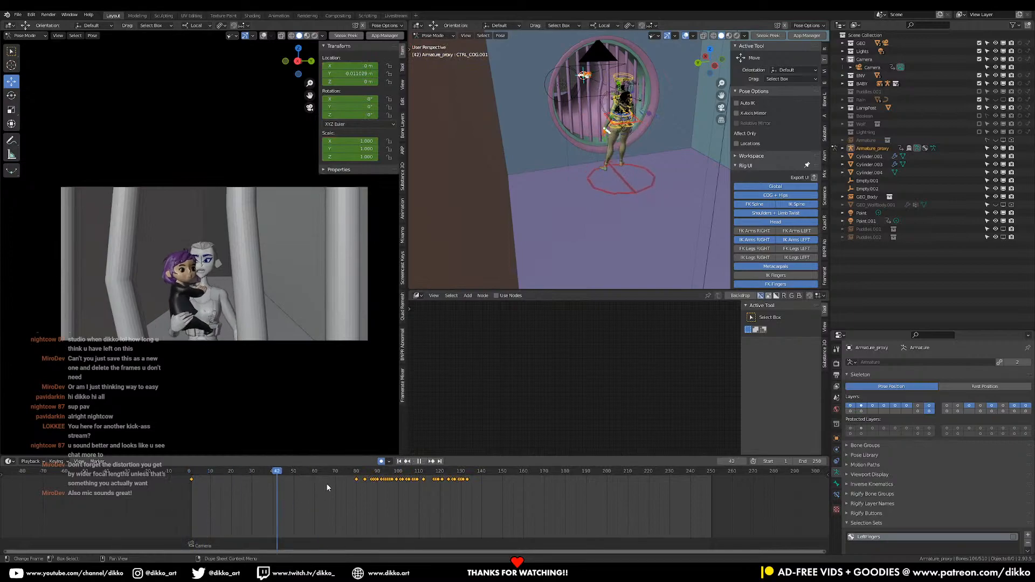
pyautogui.moveTo(448, 485); pyautogui.dragTo(177, 487)
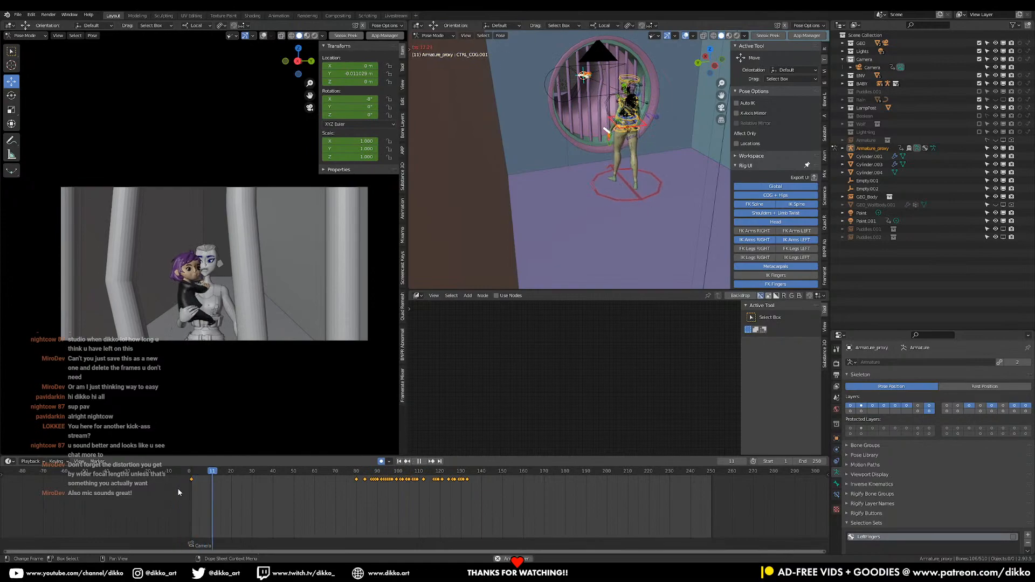
pyautogui.press('space')
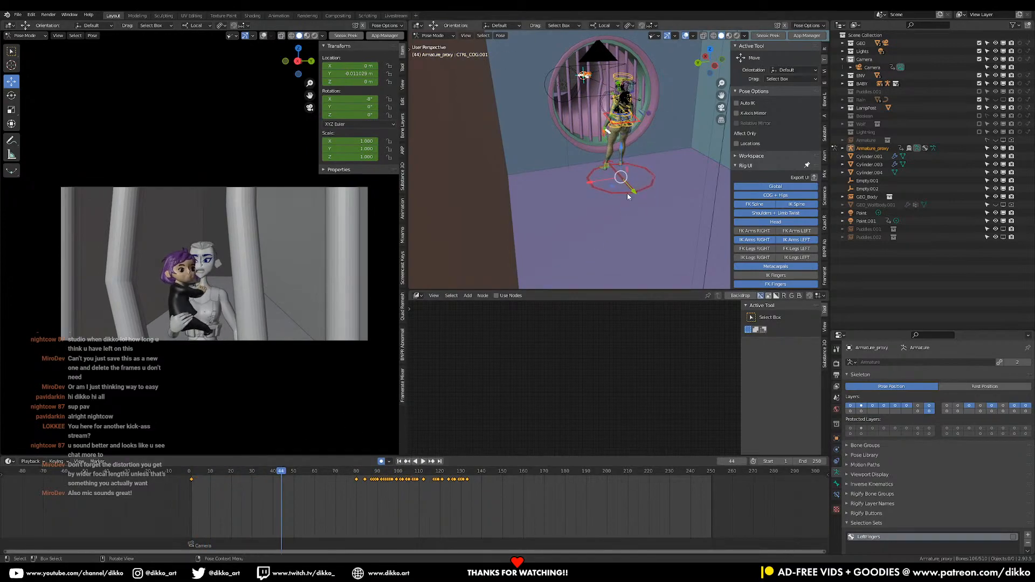
# Shift the standing character's global control keyframes back to start at frame 1, then select the center-of-gravity control
pyautogui.click(627, 193)
pyautogui.press('b')
pyautogui.moveTo(449, 488); pyautogui.dragTo(344, 479)
pyautogui.press('g')
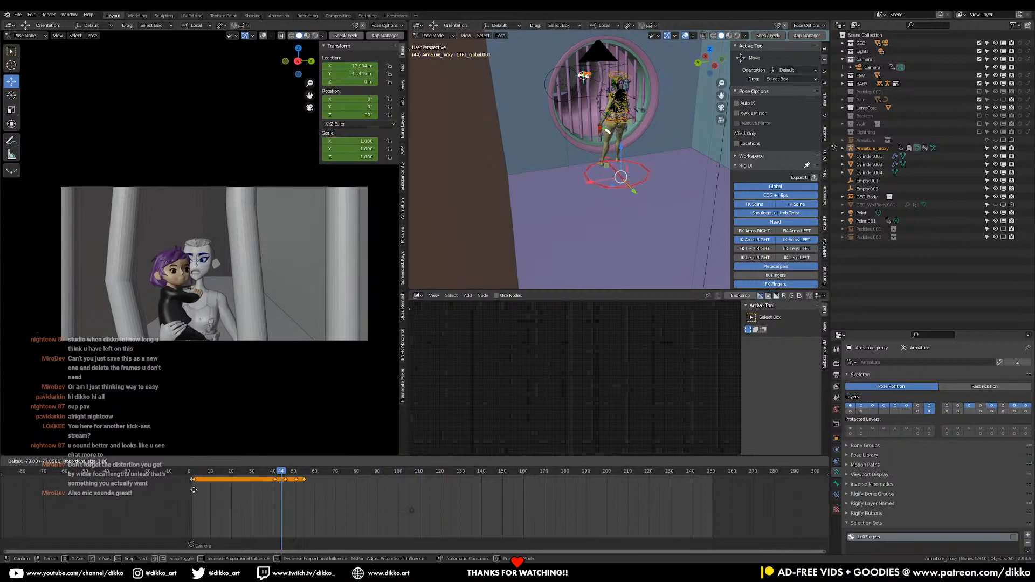
pyautogui.click(193, 490)
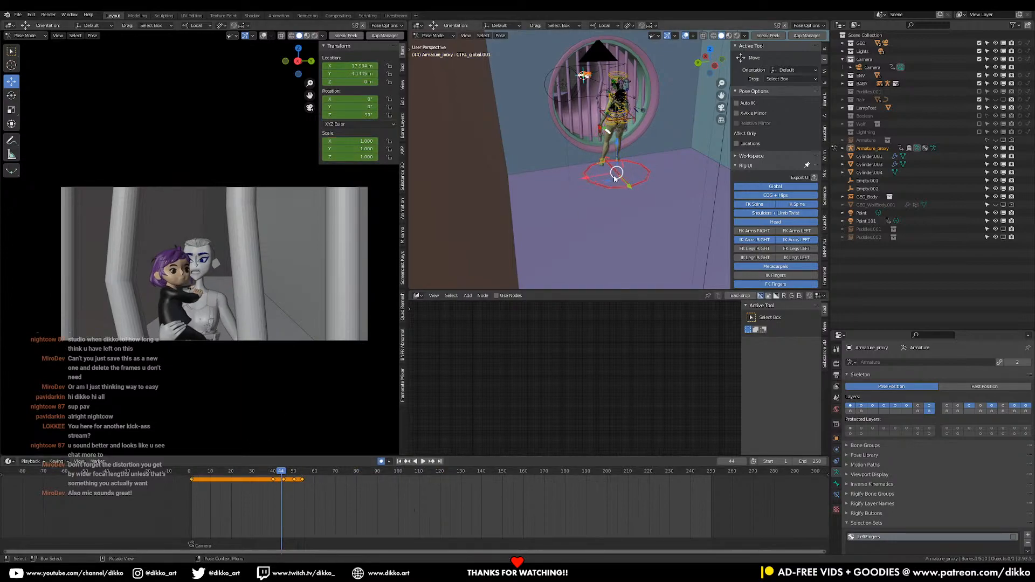
pyautogui.click(629, 120)
pyautogui.press('a')
pyautogui.click(638, 120)
# Open the recent file SC01_S16_EvieInspectEntrance_004.blend
pyautogui.click(18, 15)
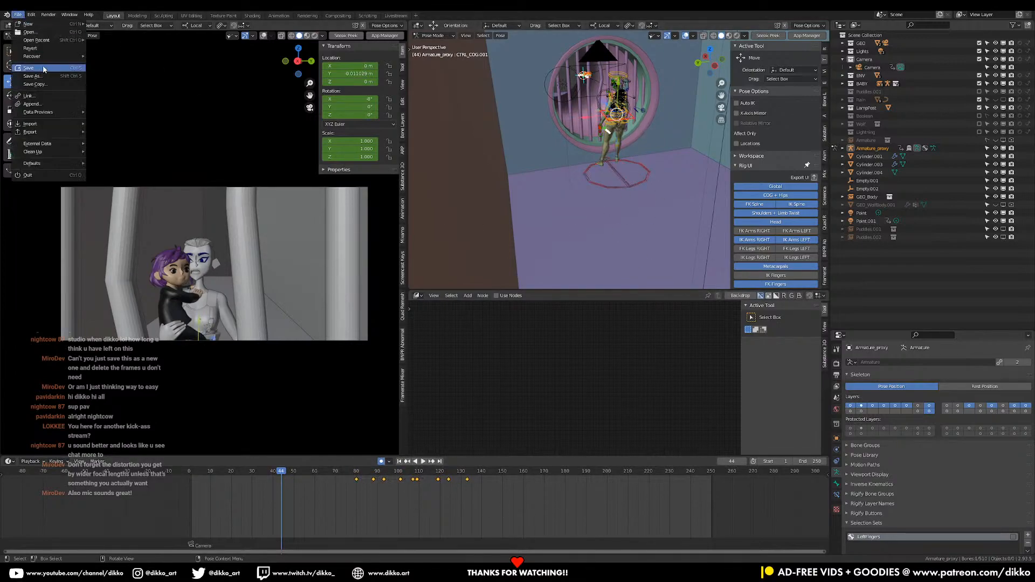
pyautogui.moveTo(56, 38)
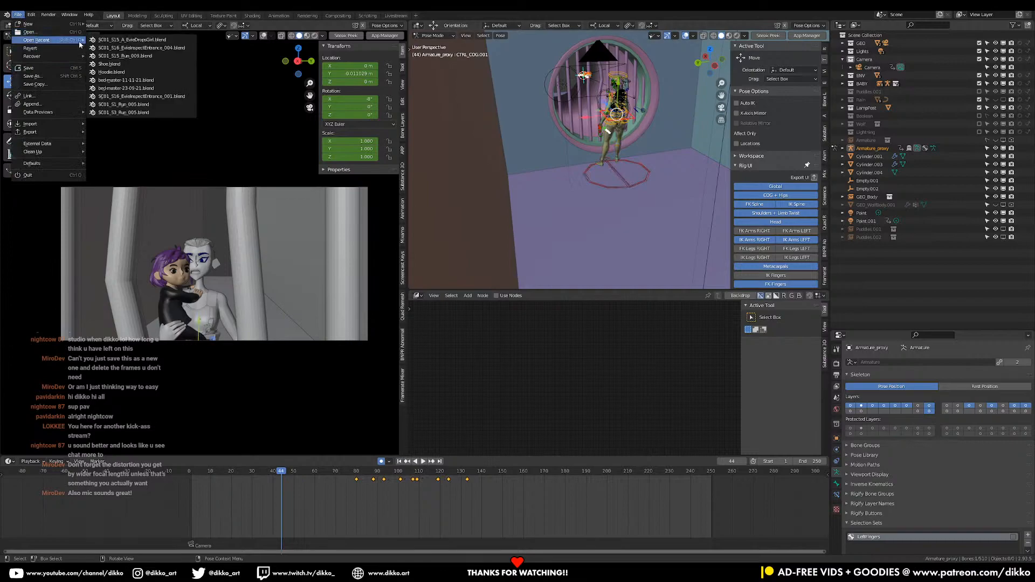
pyautogui.click(175, 48)
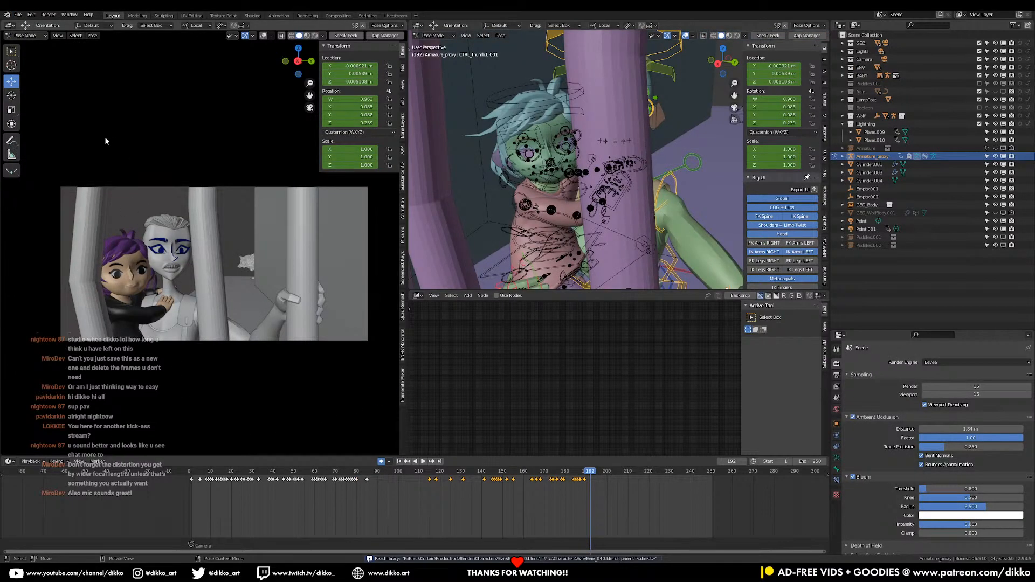
# Reopen the recent file SC01_S15_A_EvieDropsGirl.blend
pyautogui.click(18, 14)
pyautogui.moveTo(38, 40)
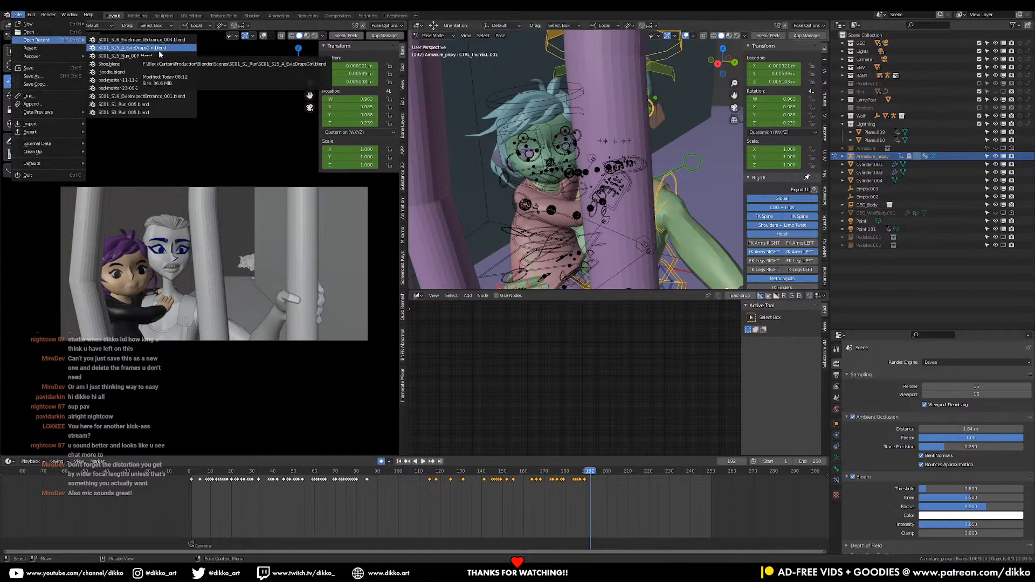
pyautogui.click(132, 47)
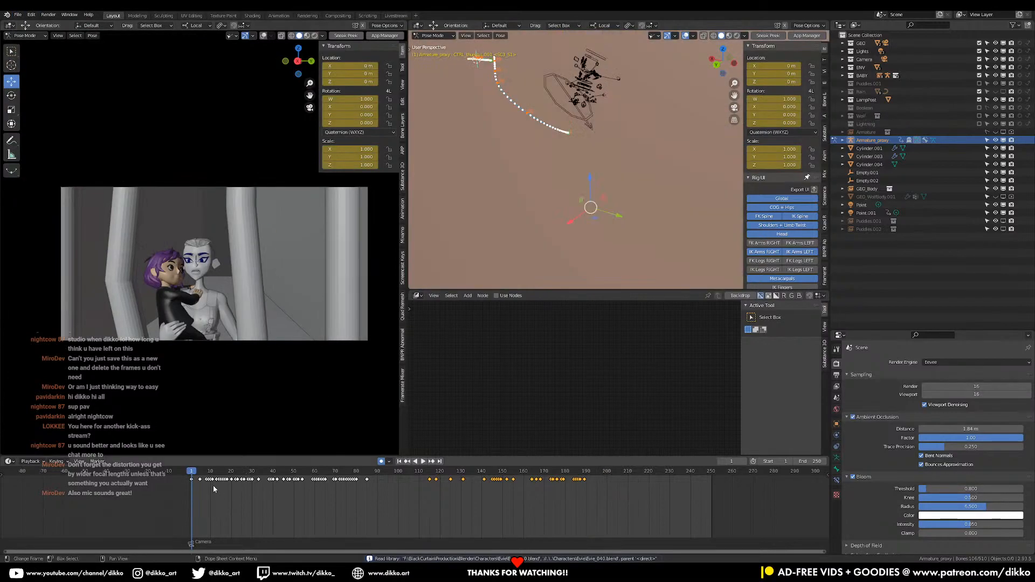
# Turn on the standing character's remaining Rig UI layers, including FK and IK arms and legs, metacarpals, fingers and tweak controls
pyautogui.press('space')
pyautogui.press('space')
pyautogui.scroll(3, 558, 162)
pyautogui.moveTo(558, 162); pyautogui.dragTo(590, 157, button='middle')
pyautogui.scroll(-2, 593, 157)
pyautogui.scroll(-3, 593, 158)
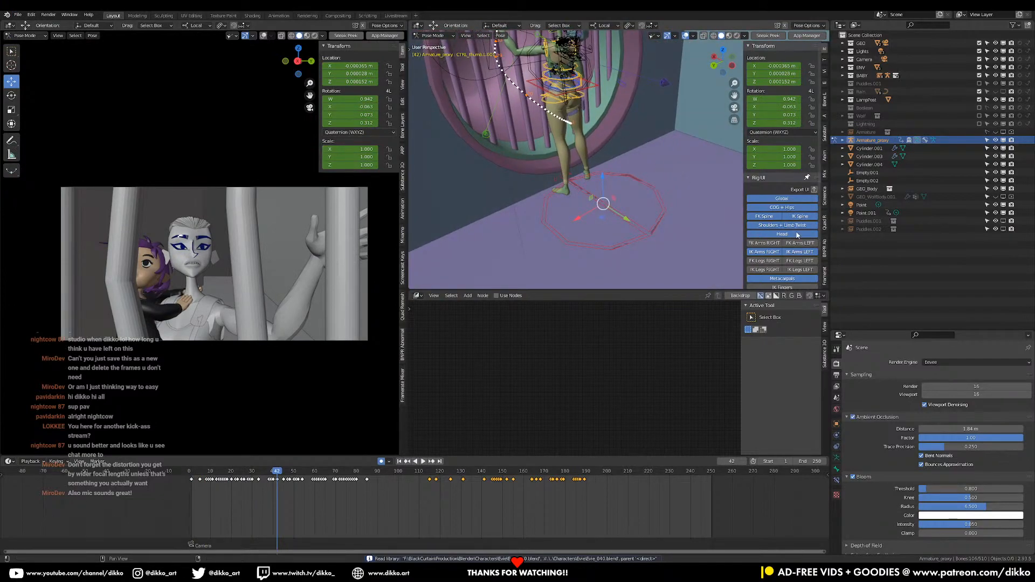
pyautogui.click(784, 279)
pyautogui.click(800, 243)
pyautogui.click(765, 252)
pyautogui.click(765, 243)
pyautogui.click(763, 260)
pyautogui.scroll(-2, 774, 264)
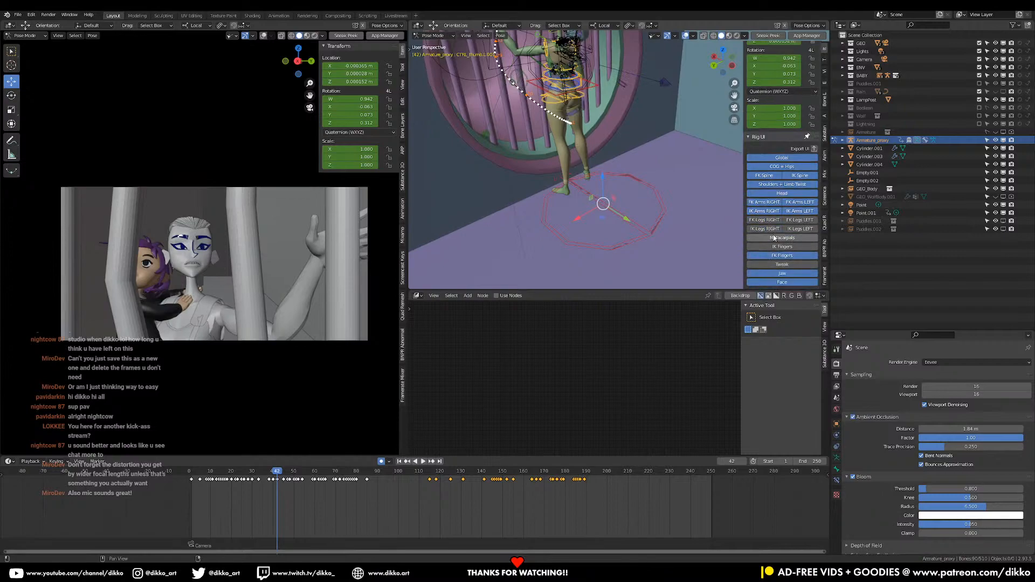
pyautogui.moveTo(774, 229); pyautogui.dragTo(775, 259)
pyautogui.click(801, 230)
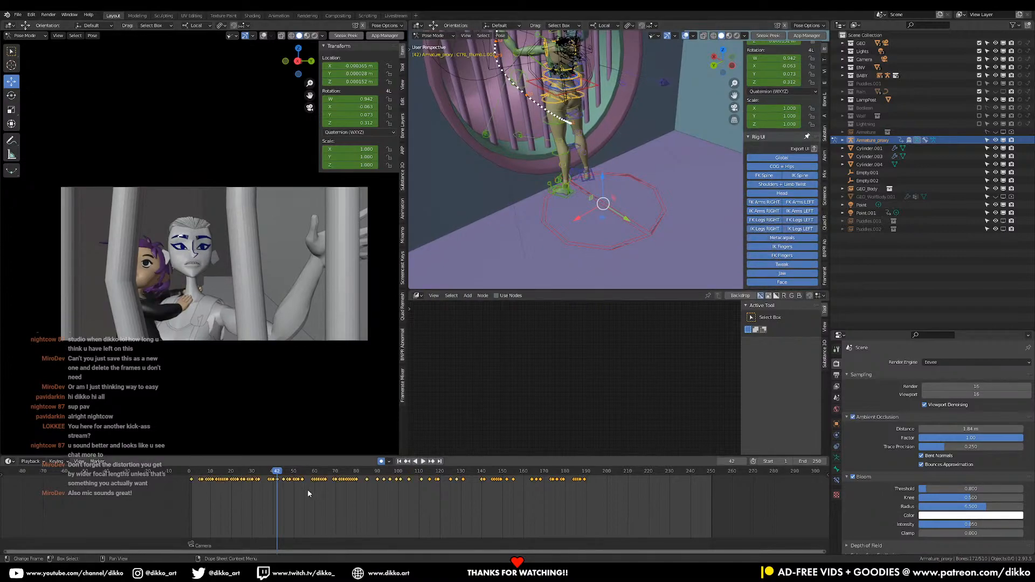
# Shift all of the standing character's keyframes from frame 1 so that they start at about frame 80
pyautogui.click(192, 472)
pyautogui.press('space')
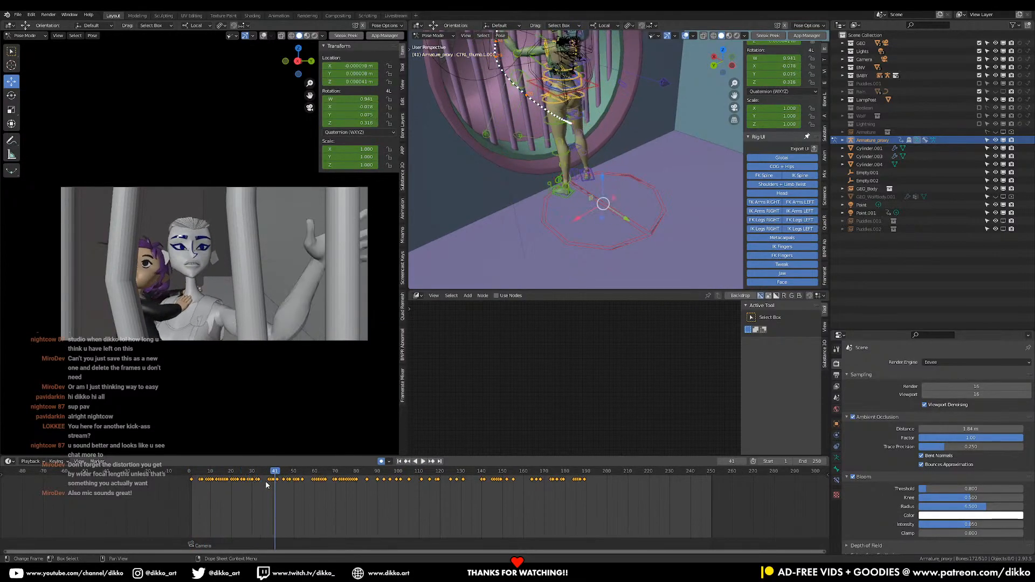
pyautogui.press('space')
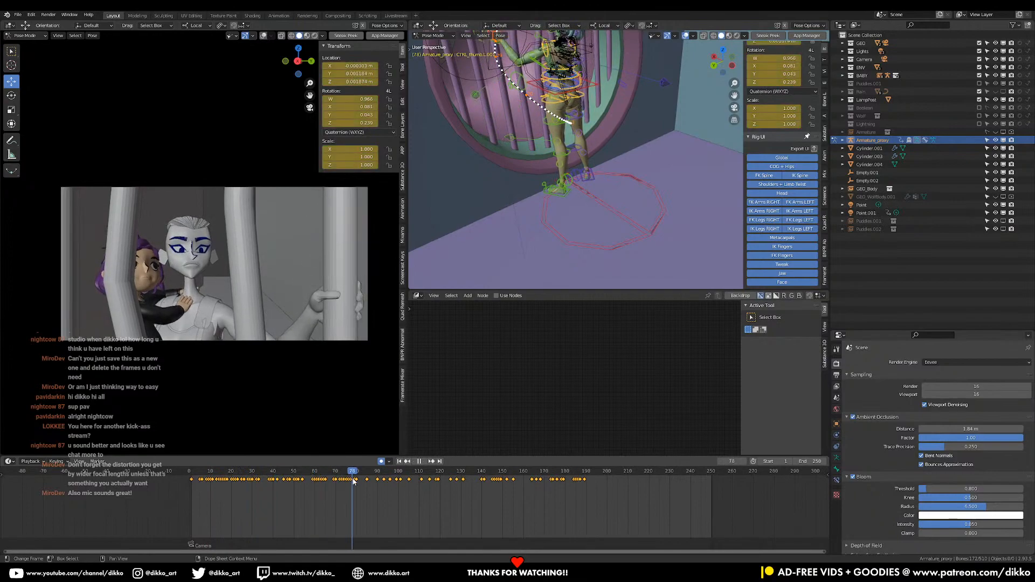
pyautogui.press('g')
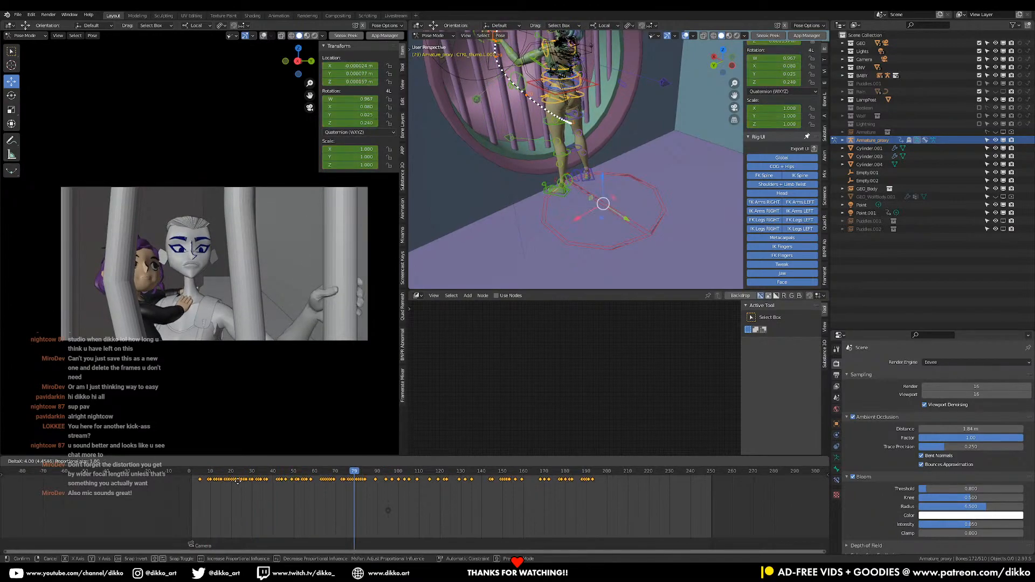
pyautogui.click(358, 482)
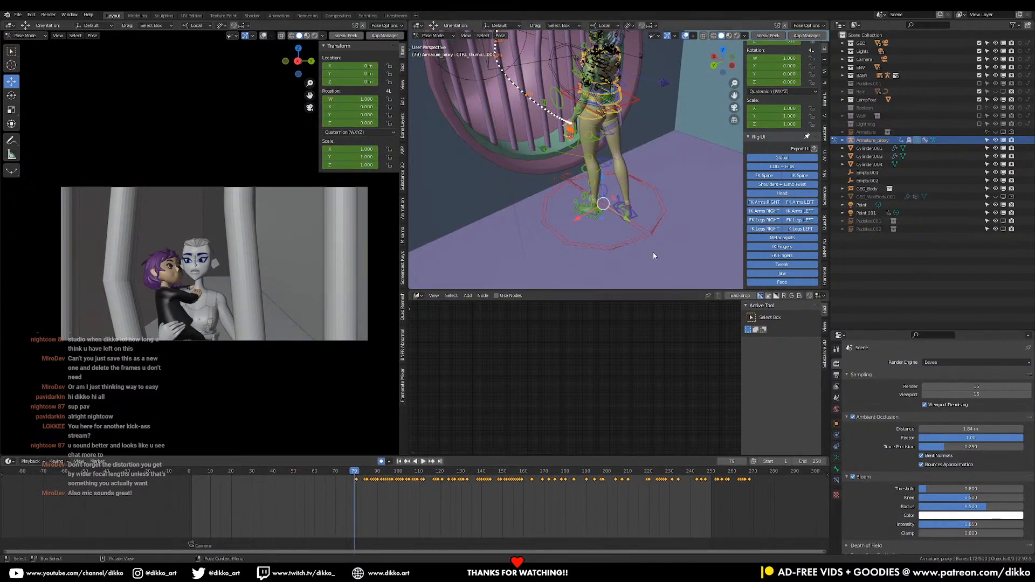
# Delete the standing character's global control keyframes after about frame 80 and play the animation from there
pyautogui.click(642, 236)
pyautogui.moveTo(751, 510); pyautogui.dragTo(358, 493)
pyautogui.press('x')
pyautogui.click(370, 476)
pyautogui.press('space')
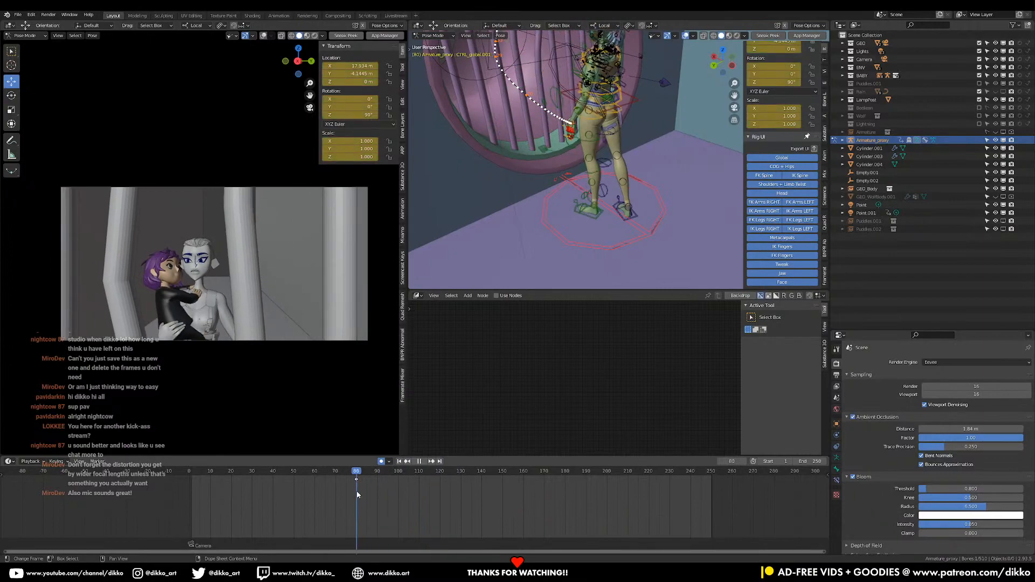
# Move the standing character's global control back from the round barred window to about X 16.67 m at frame 124
pyautogui.moveTo(629, 219); pyautogui.dragTo(743, 293)
pyautogui.press('space')
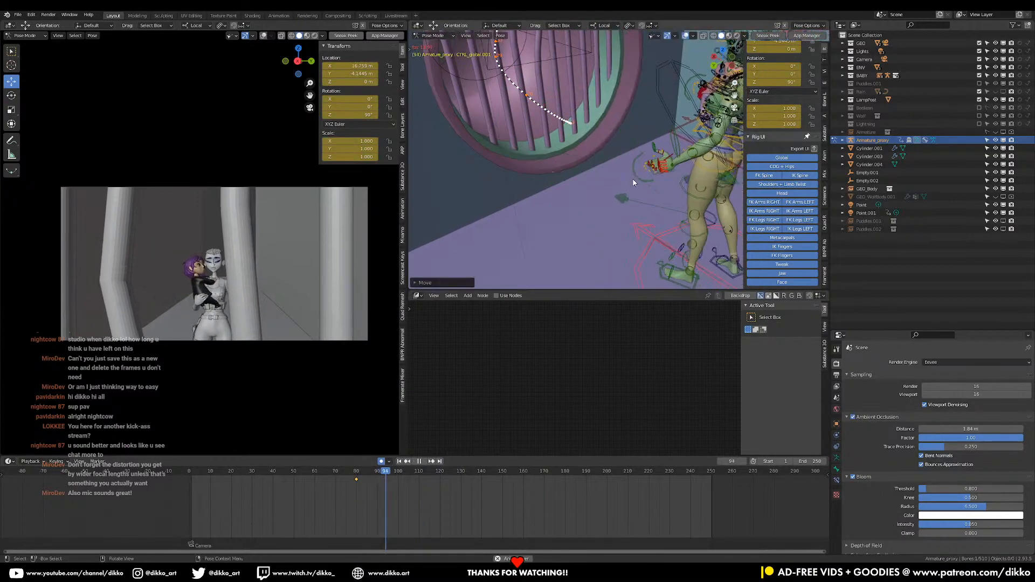
pyautogui.press('space')
pyautogui.keyDown('shift'); pyautogui.moveTo(680, 242); pyautogui.dragTo(585, 119, button='middle'); pyautogui.keyUp('shift')
pyautogui.scroll(-1, 599, 135)
pyautogui.moveTo(640, 163); pyautogui.dragTo(648, 166)
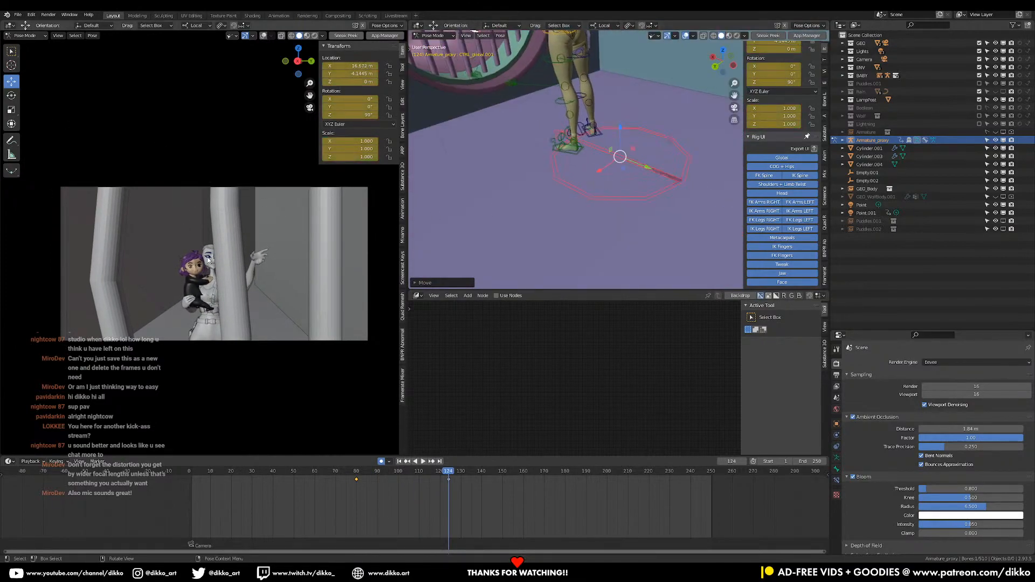
# Delete the global control's keyframe at about frame 80
pyautogui.moveTo(415, 498); pyautogui.dragTo(341, 479)
pyautogui.press('x')
pyautogui.click(342, 479)
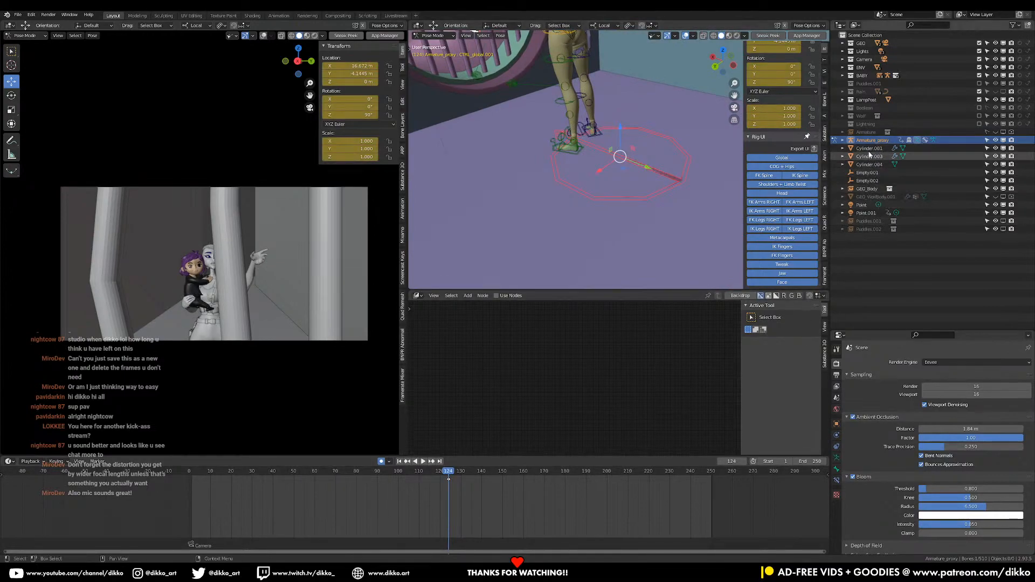
# Select the Camera in Object Mode, show its lens properties and delete all of its keyframes
pyautogui.click(859, 61)
pyautogui.click(843, 59)
pyautogui.click(858, 67)
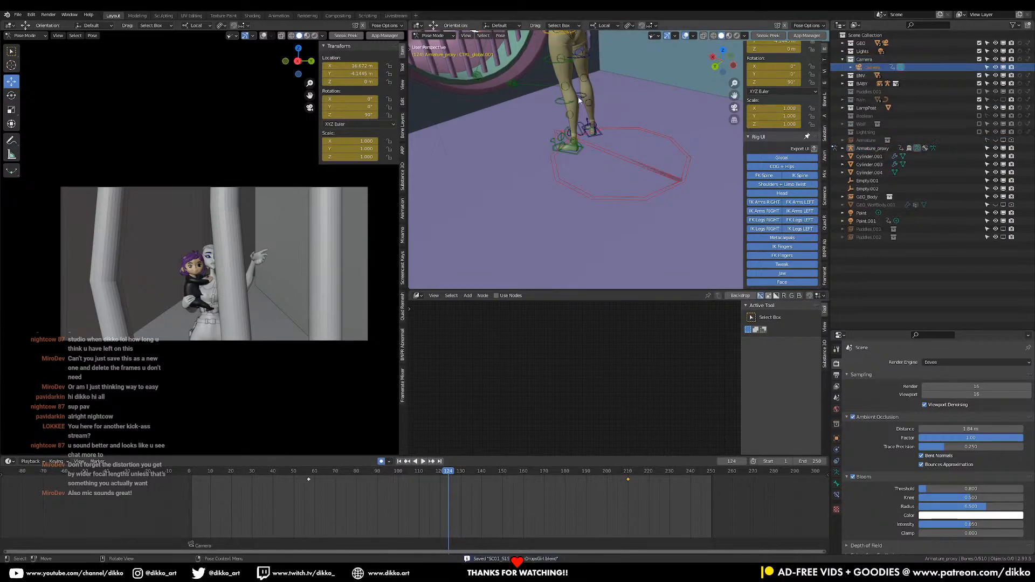
pyautogui.click(431, 36)
pyautogui.click(434, 46)
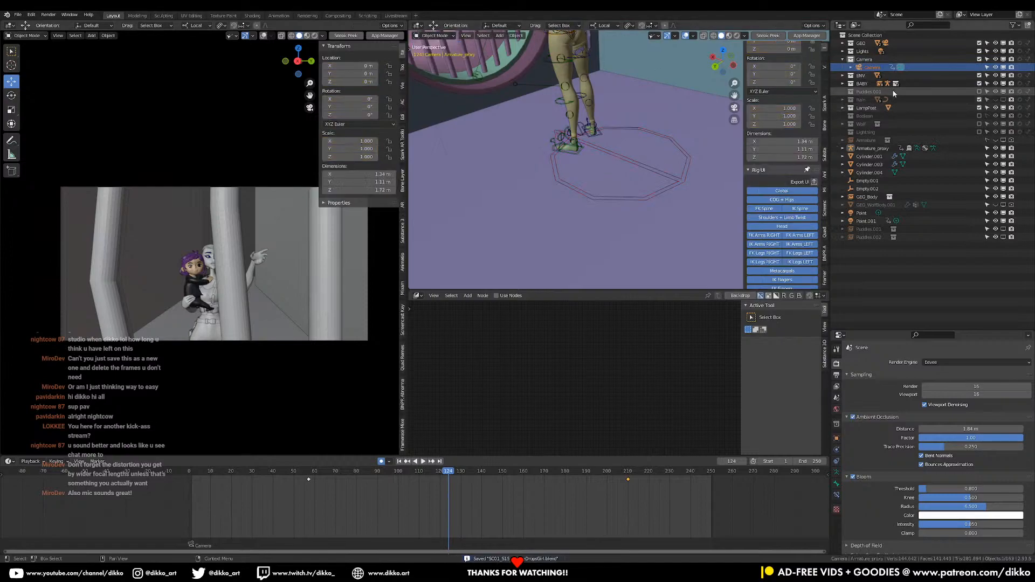
pyautogui.click(836, 474)
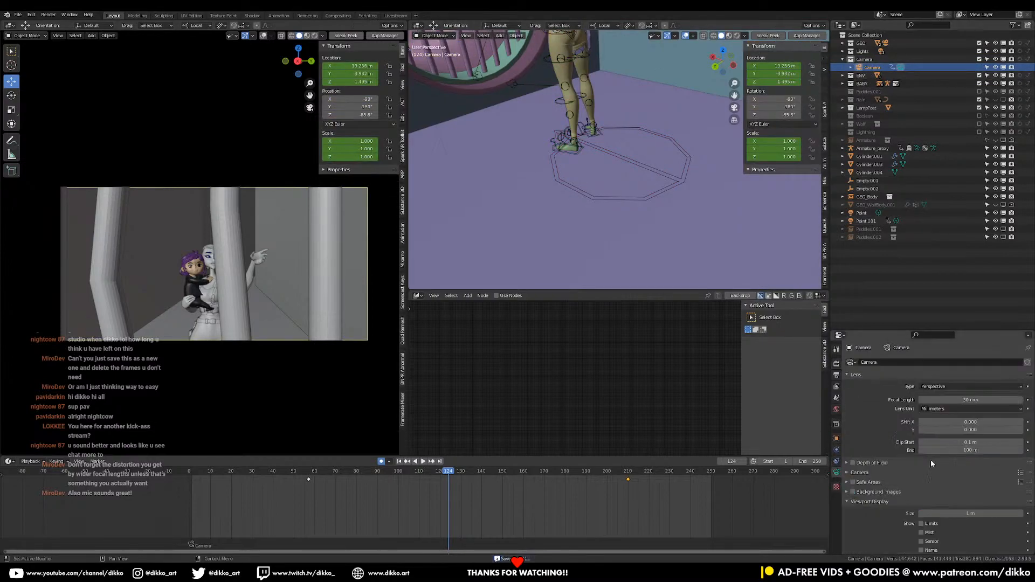
pyautogui.moveTo(703, 507); pyautogui.dragTo(260, 479)
pyautogui.press('x')
pyautogui.click(260, 481)
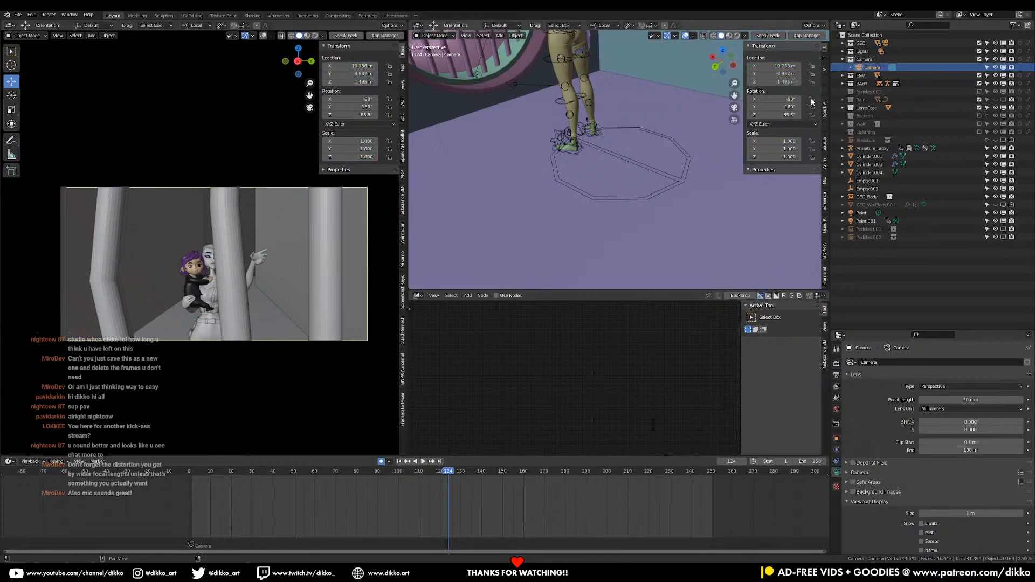
# Reframe the Camera to a low side view of the character at about X 17.41 m, Z 0.71 m, and show its object properties
pyautogui.click(824, 70)
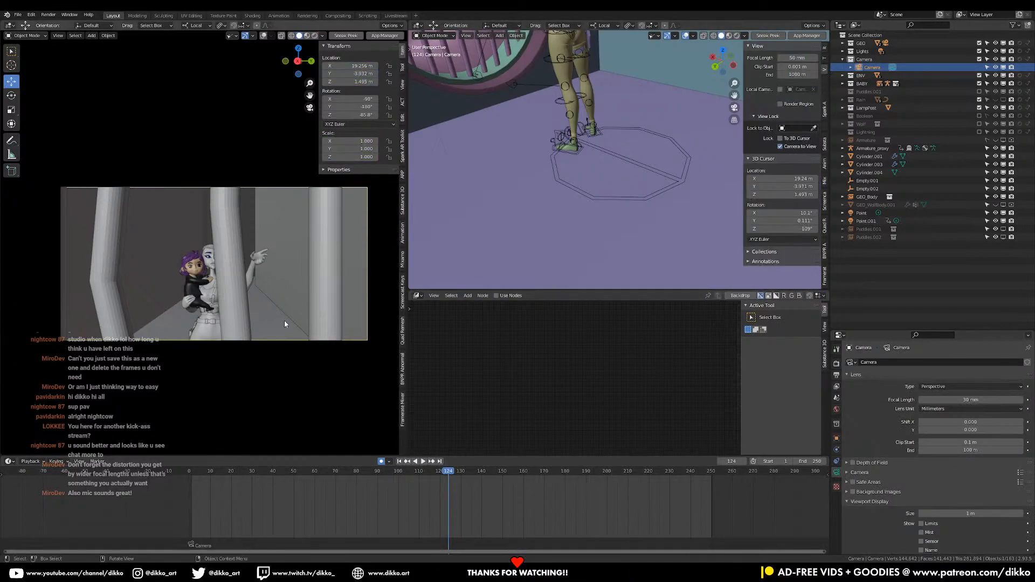
pyautogui.moveTo(281, 313); pyautogui.dragTo(288, 270, button='middle')
pyautogui.press('KP_0')
pyautogui.press('KP_0')
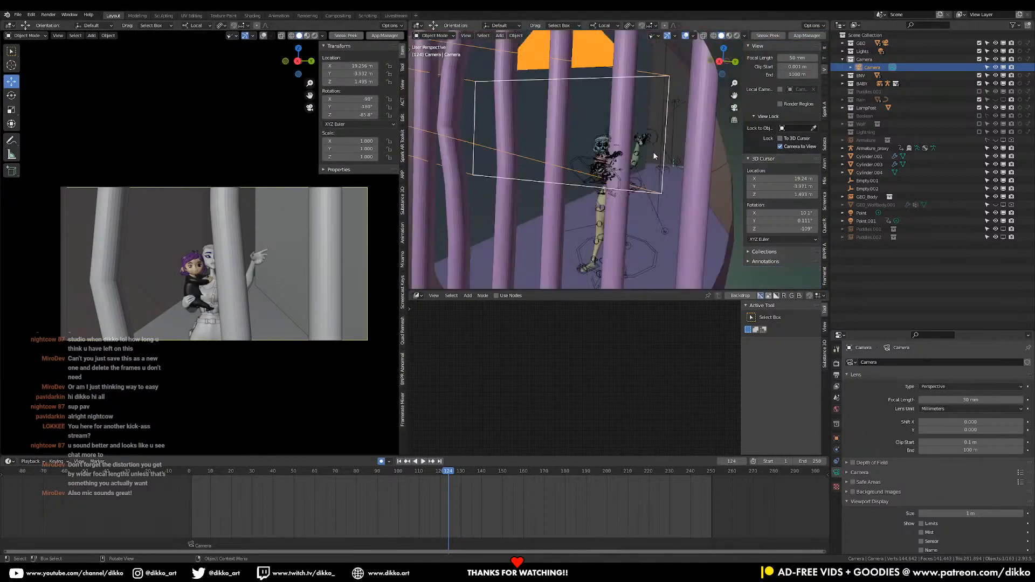
pyautogui.moveTo(659, 200)
pyautogui.mouseDown(button='middle')
pyautogui.moveTo(595, 194)
pyautogui.moveTo(621, 163)
pyautogui.moveTo(643, 166)
pyautogui.moveTo(657, 185)
pyautogui.mouseUp(button='middle')
pyautogui.scroll(1, 621, 164)
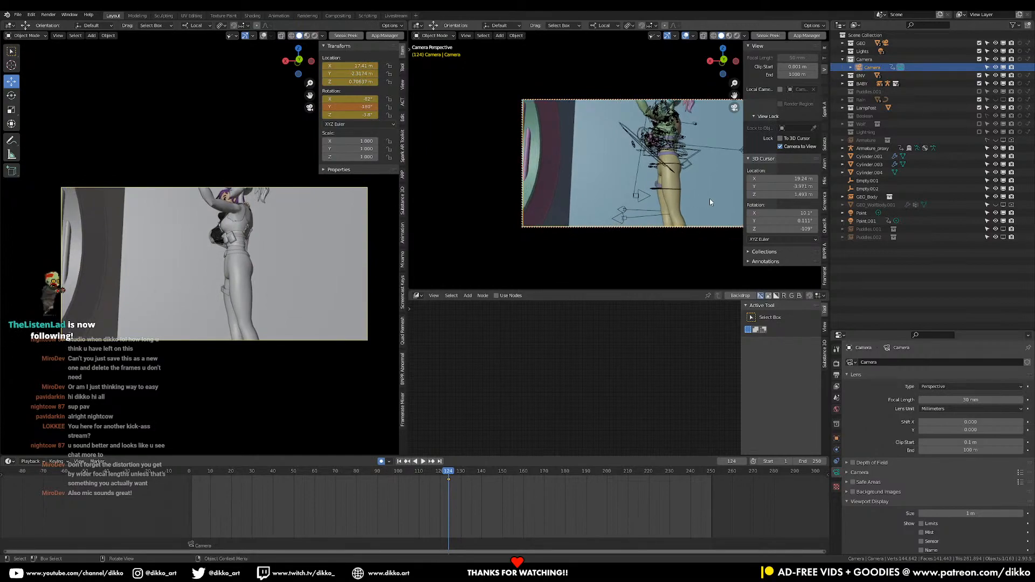
pyautogui.click(837, 438)
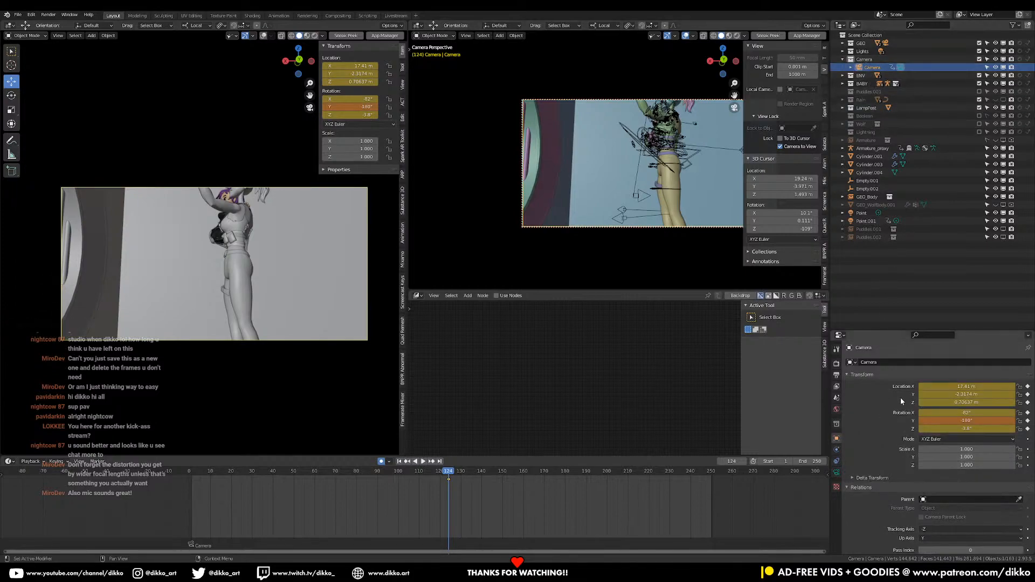
# Show the Camera's lens properties and set its focal length to 16 mm
pyautogui.scroll(-3, 902, 401)
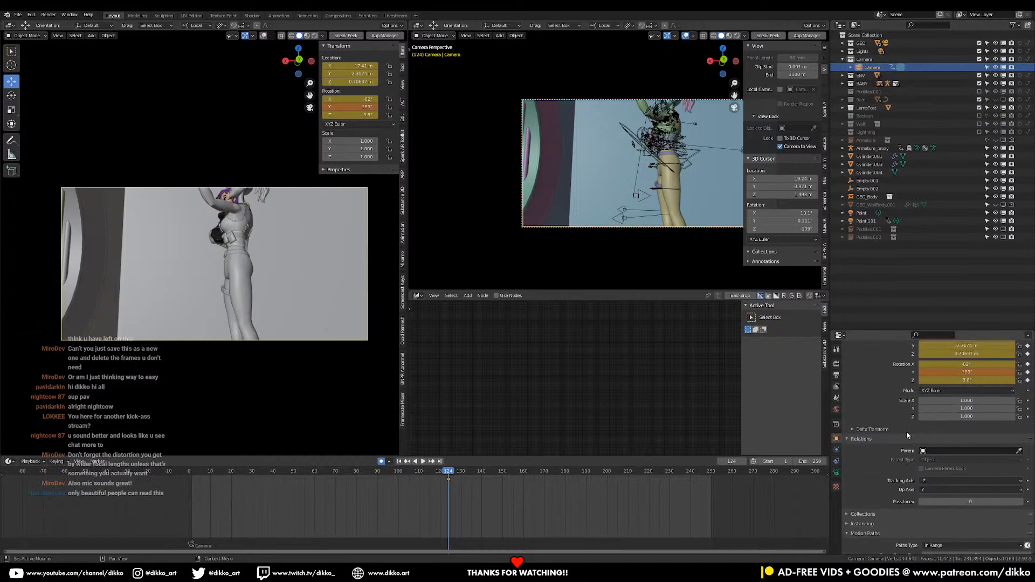
pyautogui.scroll(2, 907, 435)
pyautogui.scroll(-3, 907, 434)
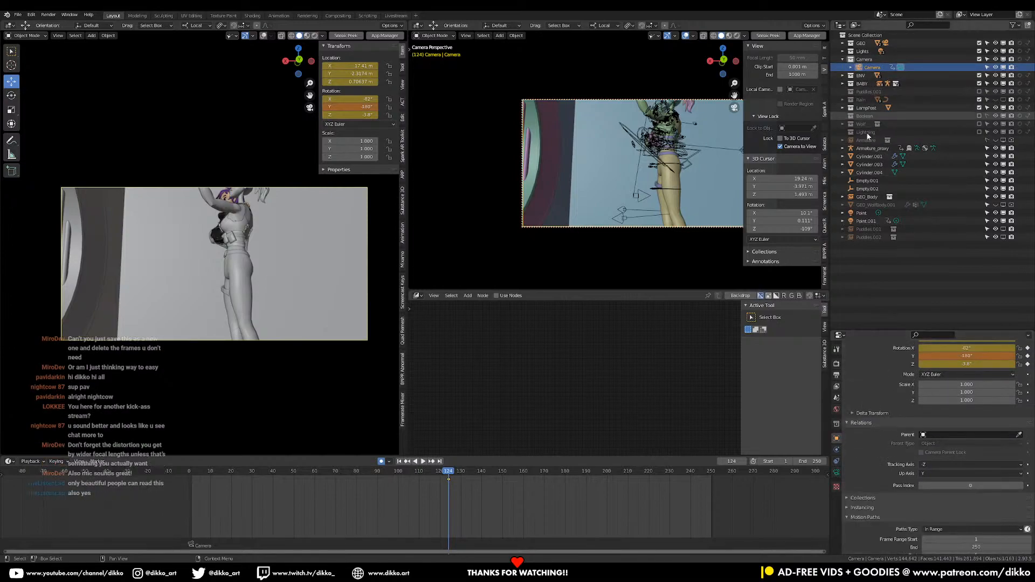
pyautogui.click(837, 474)
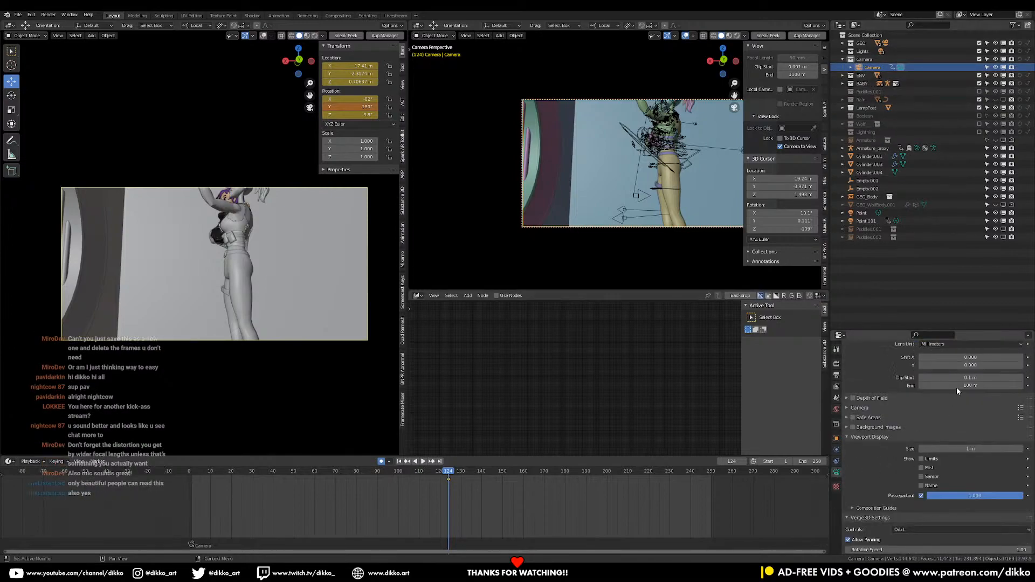
pyautogui.scroll(1, 951, 465)
pyautogui.click(967, 465)
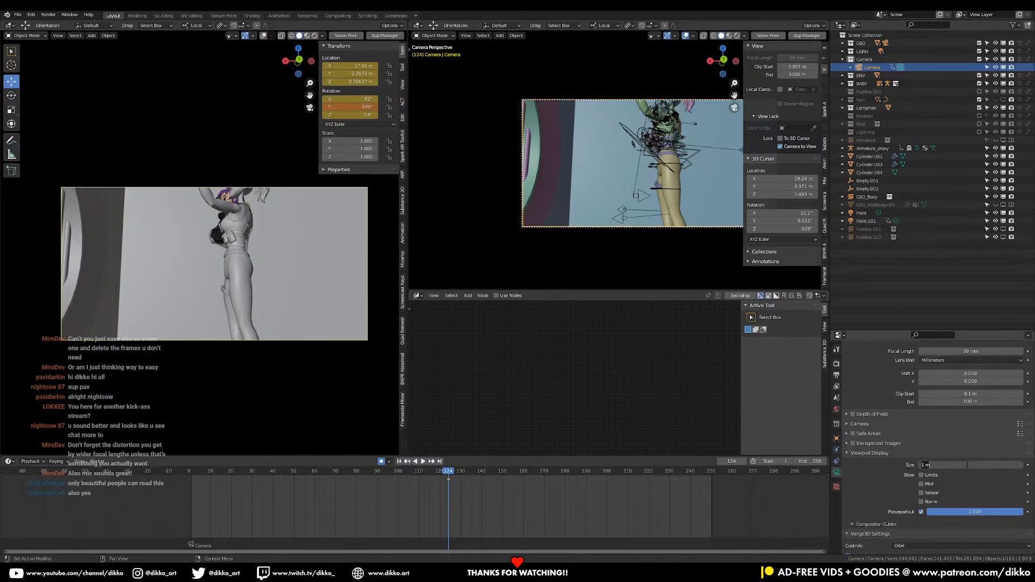
pyautogui.press('Return')
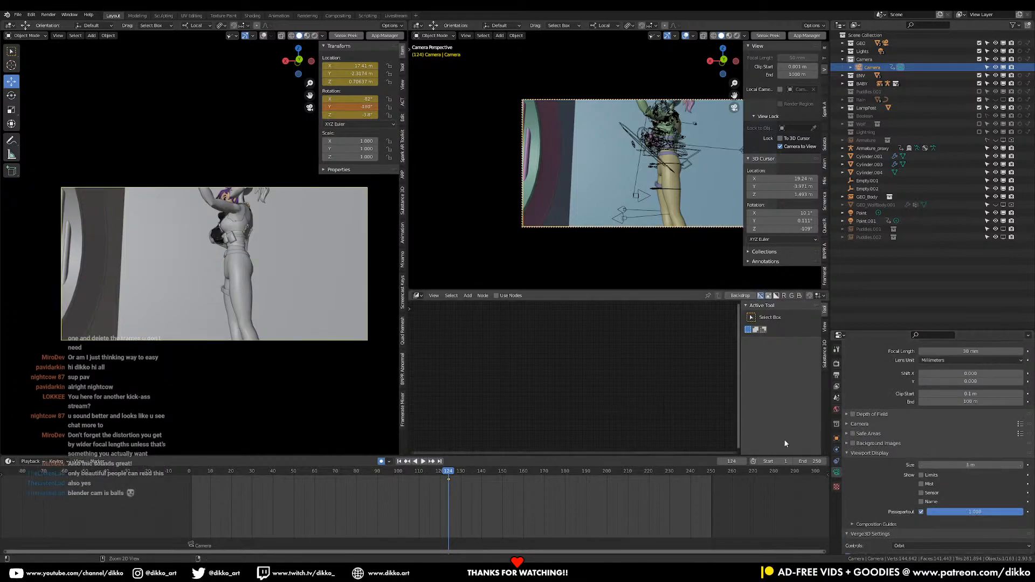
pyautogui.scroll(3, 949, 437)
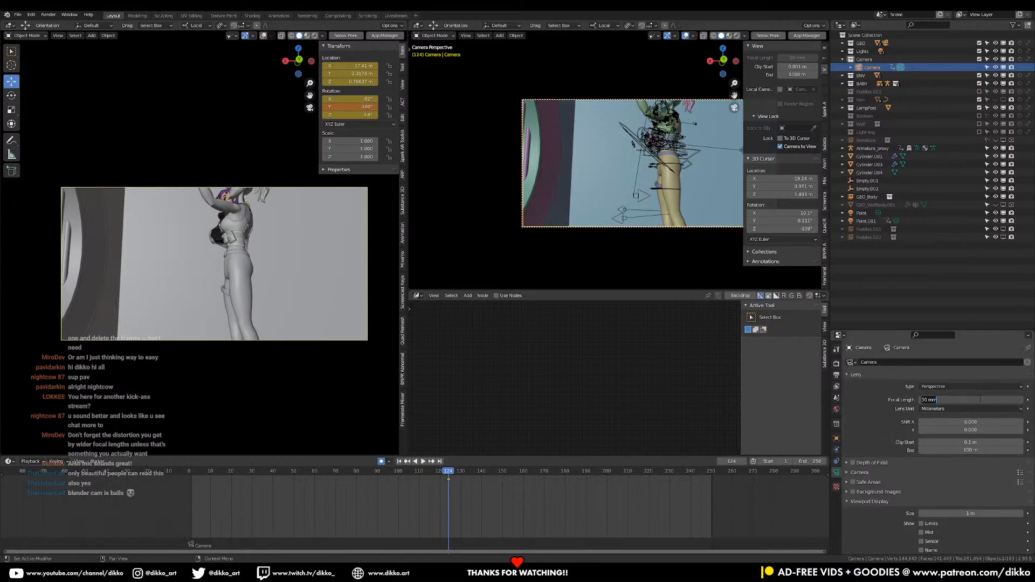
pyautogui.write('16')
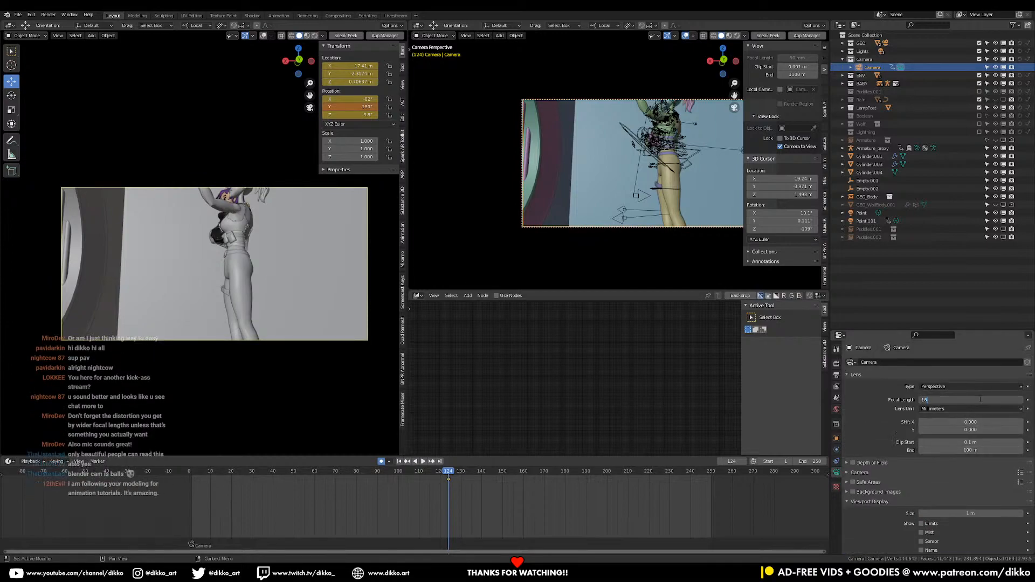
pyautogui.press('Return')
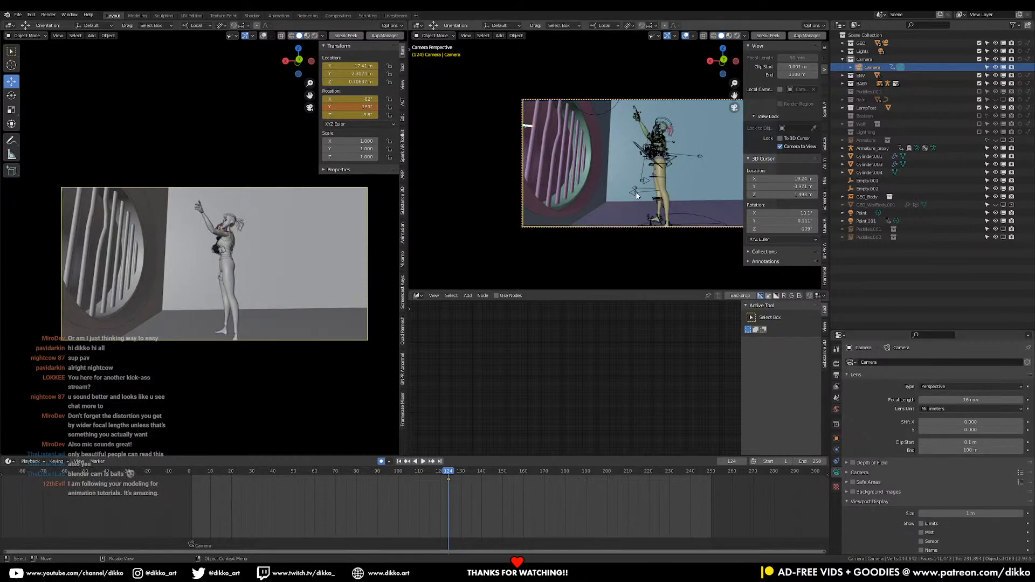
# Reframe the Camera to a lower, rotated side view of the whole character at about X 17.53 m, Z 0.12 m
pyautogui.keyDown('shift'); pyautogui.moveTo(621, 187); pyautogui.dragTo(620, 183, button='middle'); pyautogui.keyUp('shift')
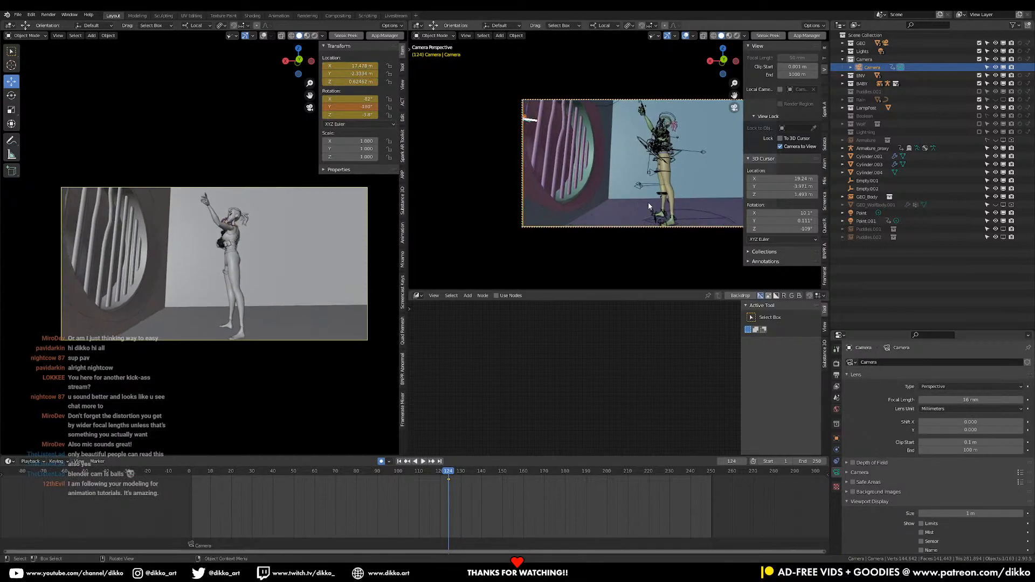
pyautogui.moveTo(661, 208); pyautogui.dragTo(702, 175, button='middle')
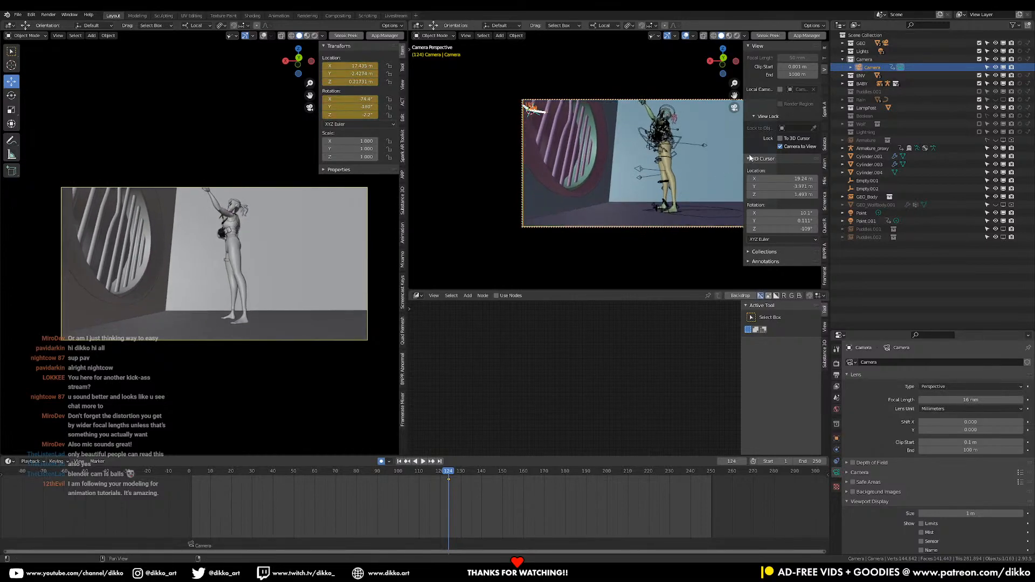
pyautogui.moveTo(744, 154); pyautogui.dragTo(799, 153)
pyautogui.moveTo(659, 172)
pyautogui.keyDown('shift'); pyautogui.mouseDown(button='middle')
pyautogui.moveTo(667, 184)
pyautogui.moveTo(674, 173)
pyautogui.moveTo(695, 178)
pyautogui.moveTo(670, 212)
pyautogui.moveTo(677, 187)
pyautogui.moveTo(686, 194)
pyautogui.moveTo(675, 193)
pyautogui.mouseUp(button='middle'); pyautogui.keyUp('shift')
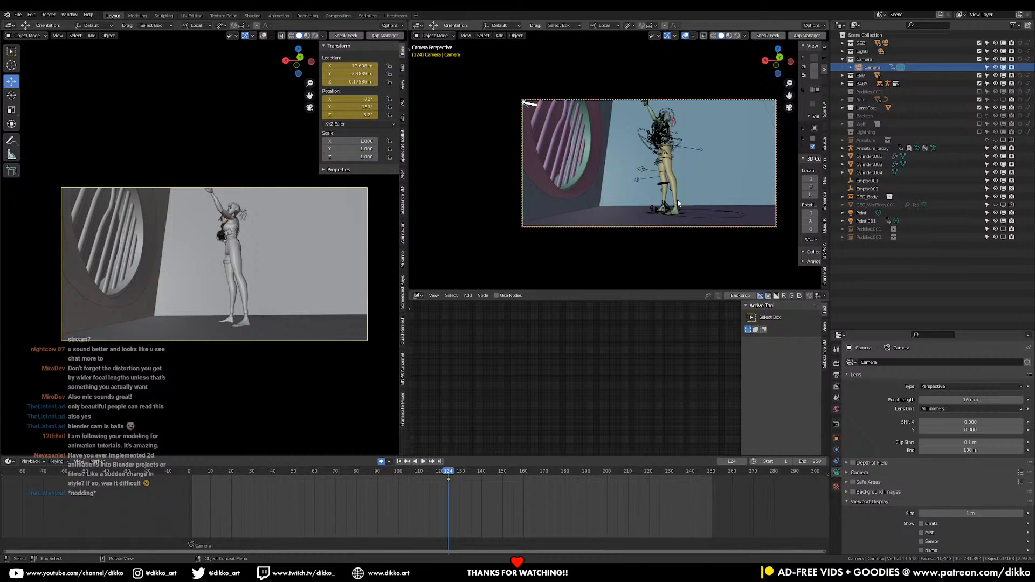
pyautogui.moveTo(672, 203)
pyautogui.mouseDown(button='middle')
pyautogui.moveTo(681, 183)
pyautogui.moveTo(679, 193)
pyautogui.mouseUp(button='middle')
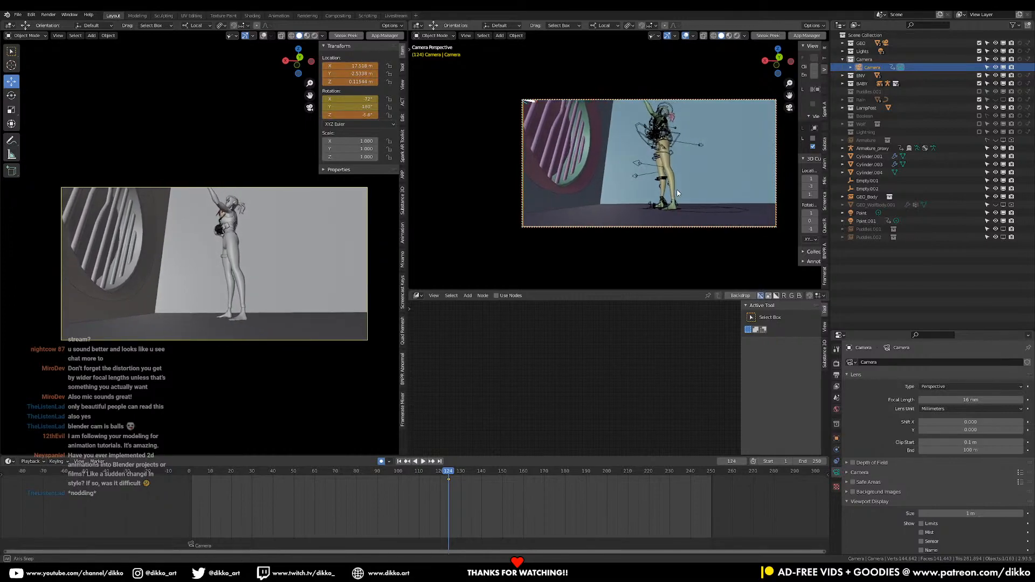
# Set the Camera's focal length to 12 mm
pyautogui.moveTo(971, 400)
pyautogui.mouseDown()
pyautogui.moveTo(951, 400)
pyautogui.moveTo(962, 399)
pyautogui.mouseUp()
pyautogui.click(962, 399)
pyautogui.write('1')
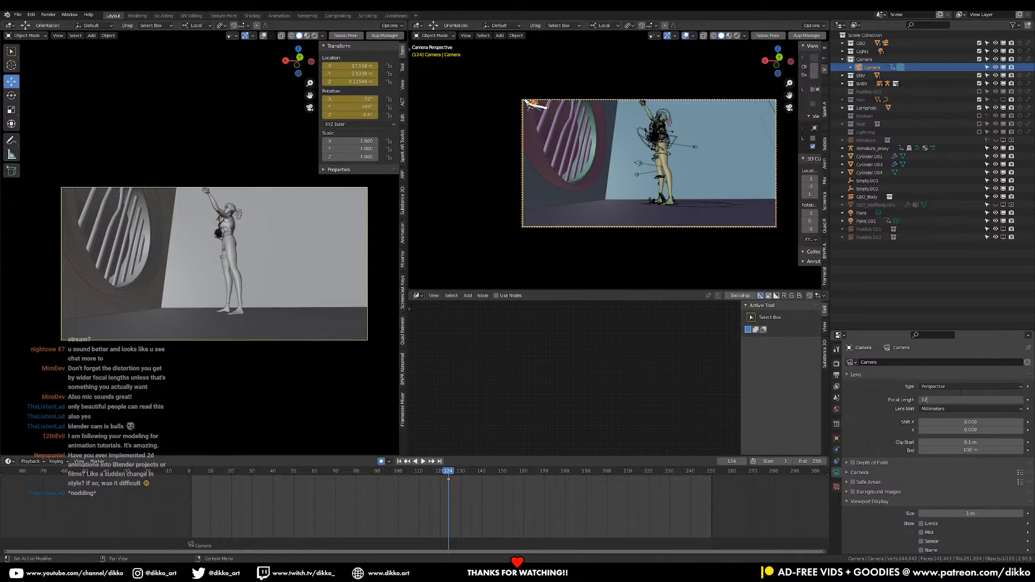
pyautogui.write('2')
pyautogui.press('Return')
# Adjust the Camera's framing slightly to about X 17.55 m and save the shot file
pyautogui.scroll(2, 653, 184)
pyautogui.moveTo(652, 184); pyautogui.dragTo(655, 182, button='middle')
pyautogui.hotkey('ctrl', 's')
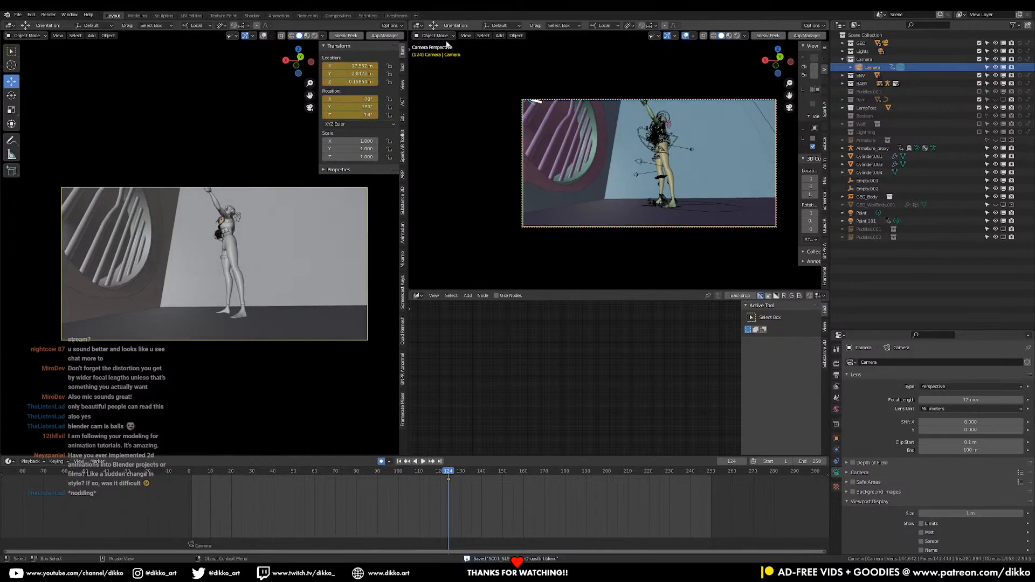
# Select the character's Armature_proxy and switch it to Pose Mode
pyautogui.click(685, 211)
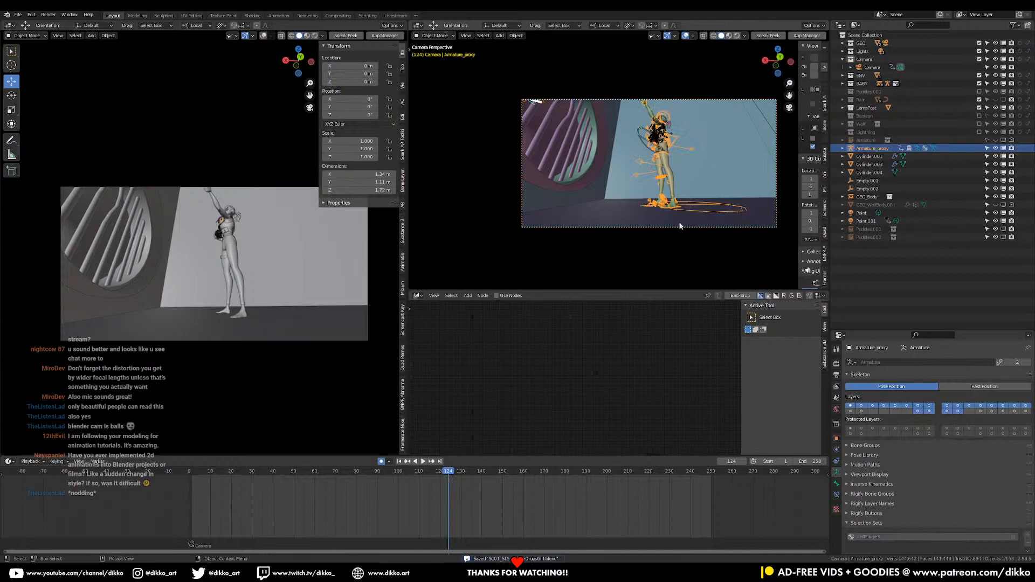
pyautogui.click(435, 36)
pyautogui.click(435, 63)
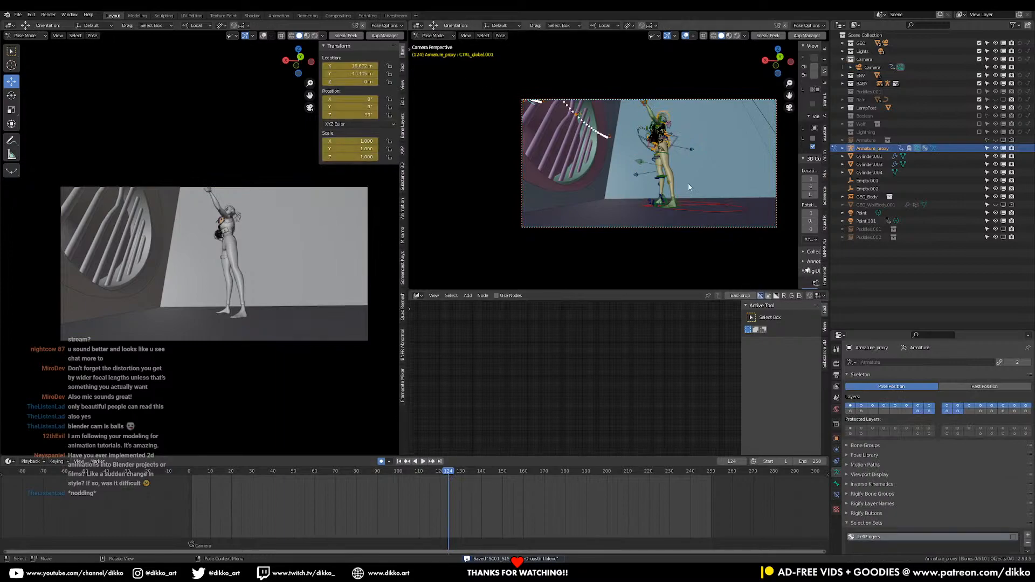
# Play the character's animation repeatedly from about frame 76 and return to frame 1 to check the timing
pyautogui.click(340, 472)
pyautogui.press('space')
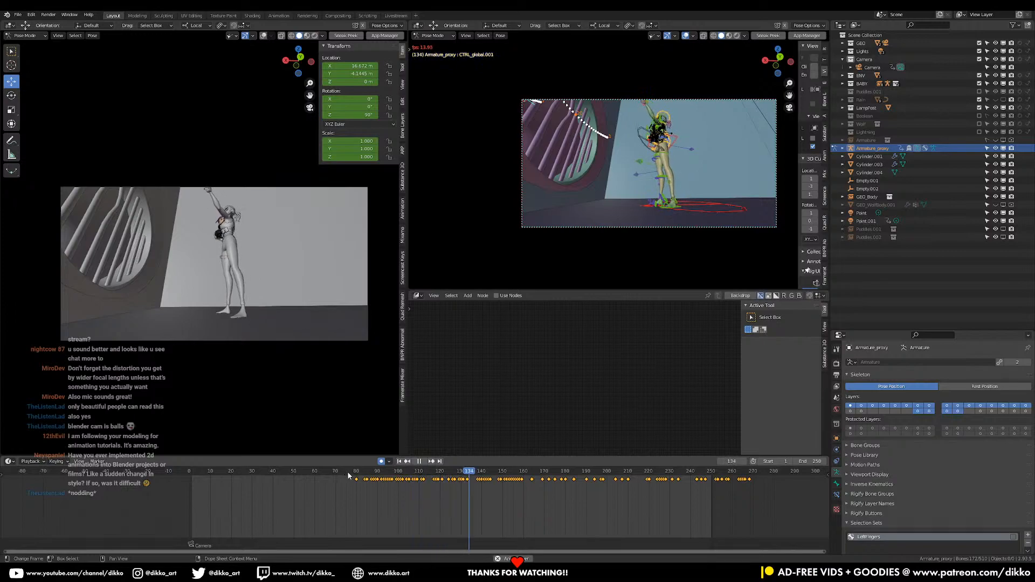
pyautogui.click(347, 472)
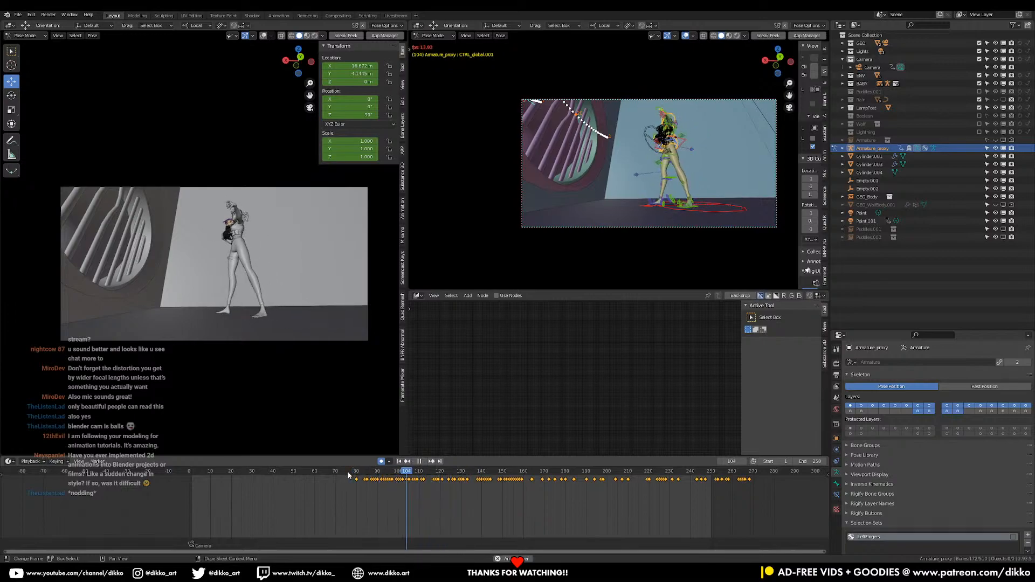
pyautogui.click(348, 474)
pyautogui.click(348, 472)
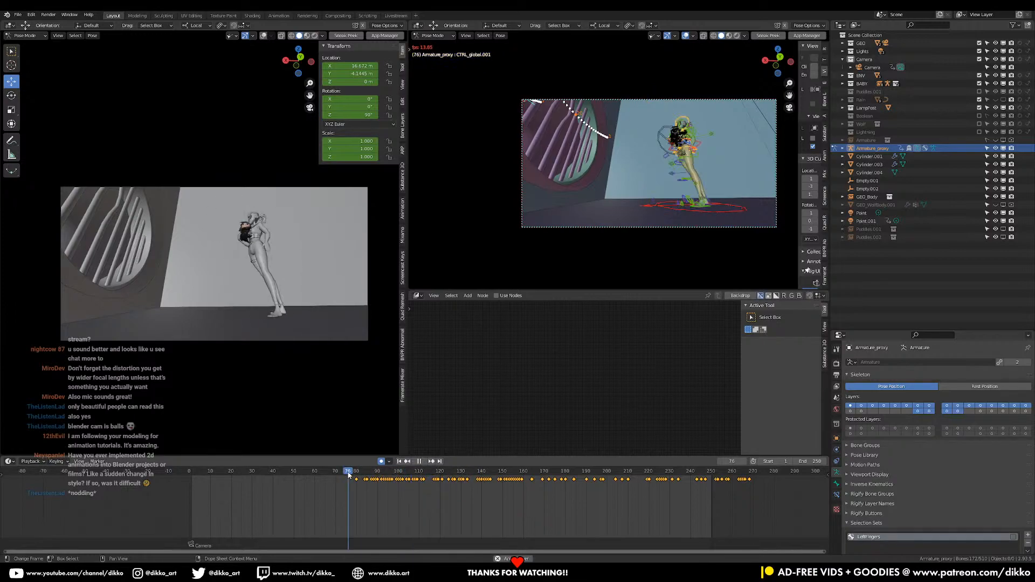
pyautogui.click(348, 473)
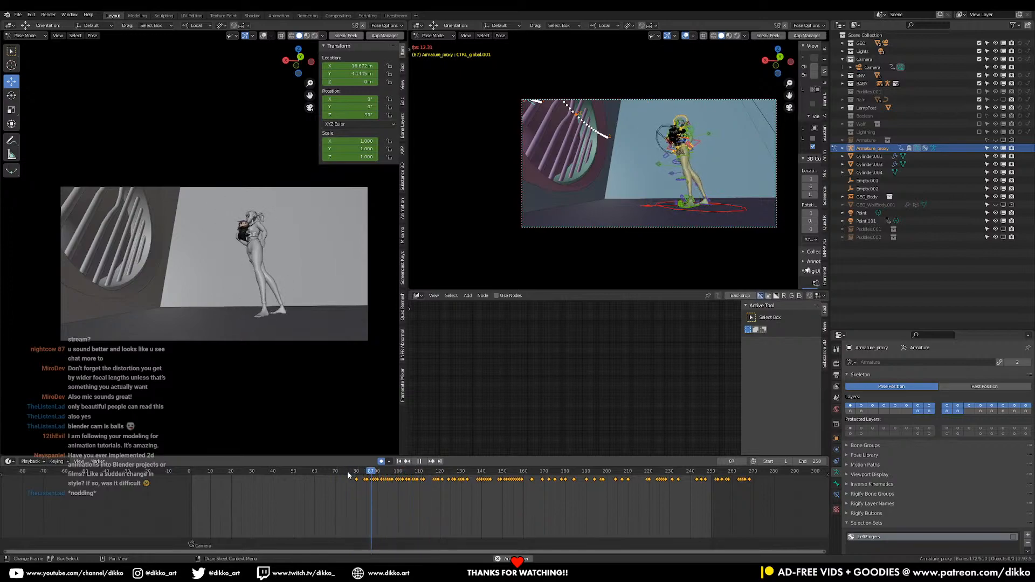
pyautogui.press('space')
pyautogui.click(192, 473)
pyautogui.press('space')
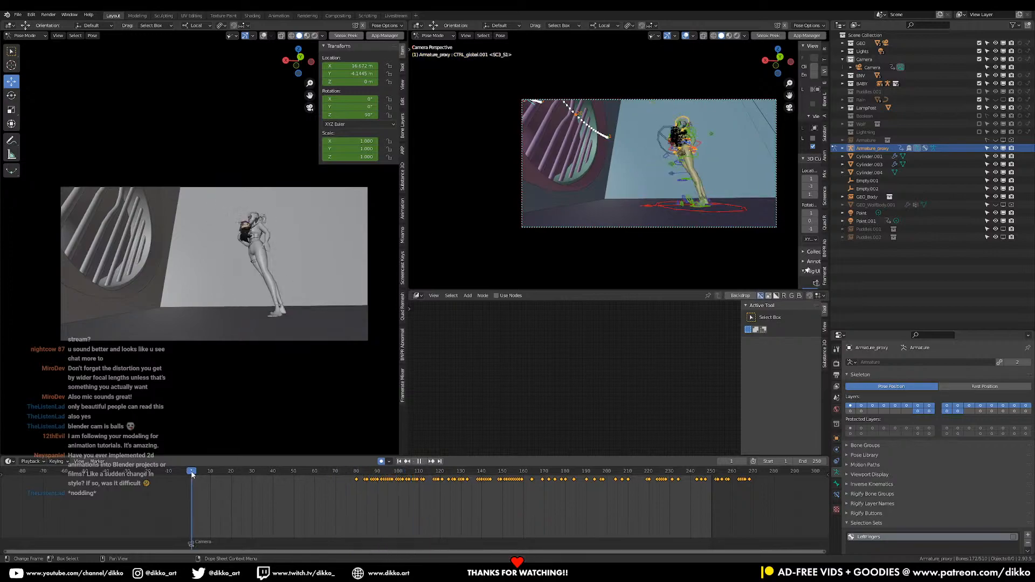
# Delete all of the character controls' keyframes after frame 121
pyautogui.moveTo(192, 474); pyautogui.dragTo(443, 477)
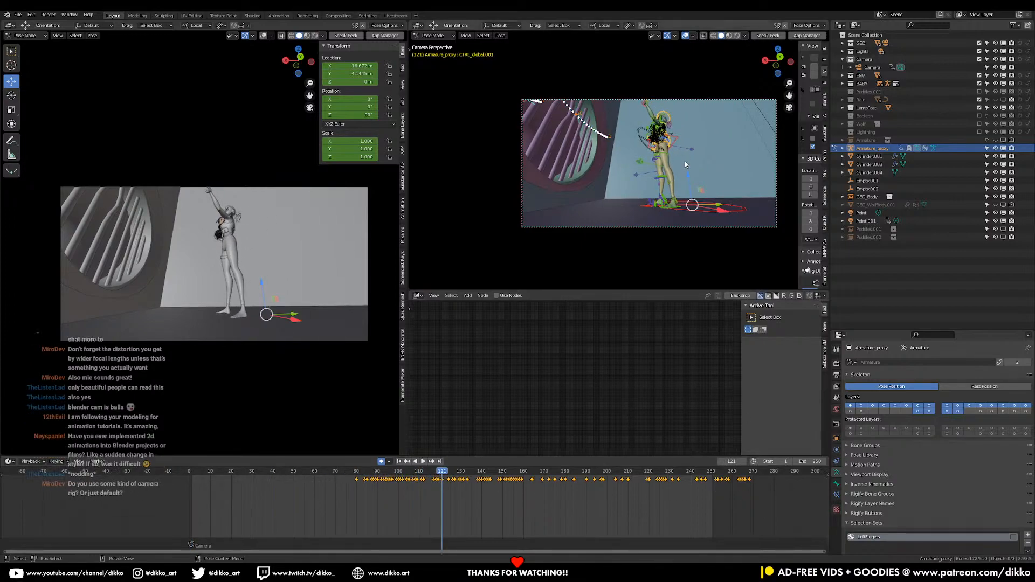
pyautogui.moveTo(780, 520); pyautogui.dragTo(444, 470)
pyautogui.press('x')
pyautogui.click(426, 489)
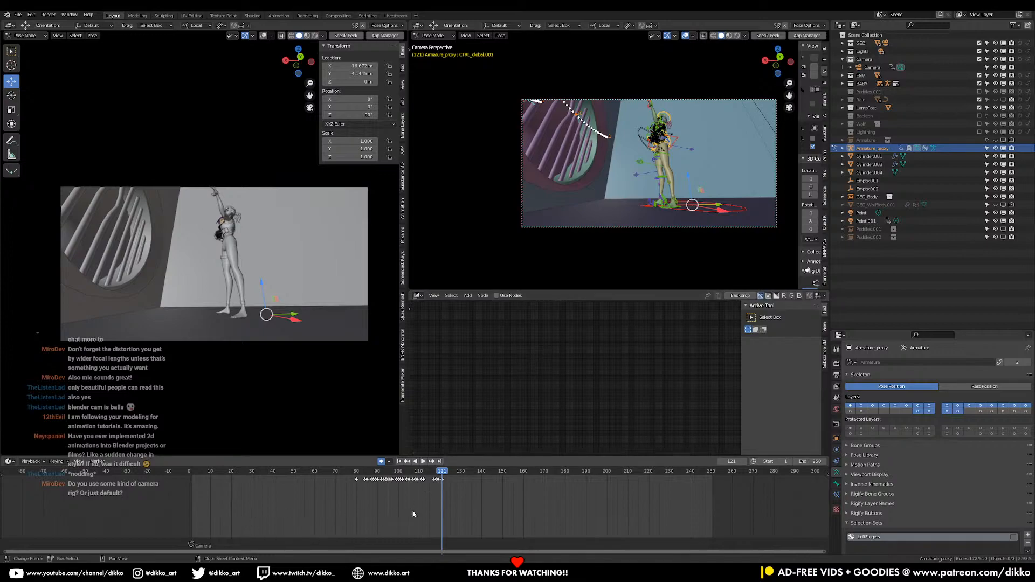
# Play the trimmed animation from frame 1 through the camera and return to frame 1
pyautogui.click(192, 473)
pyautogui.press('space')
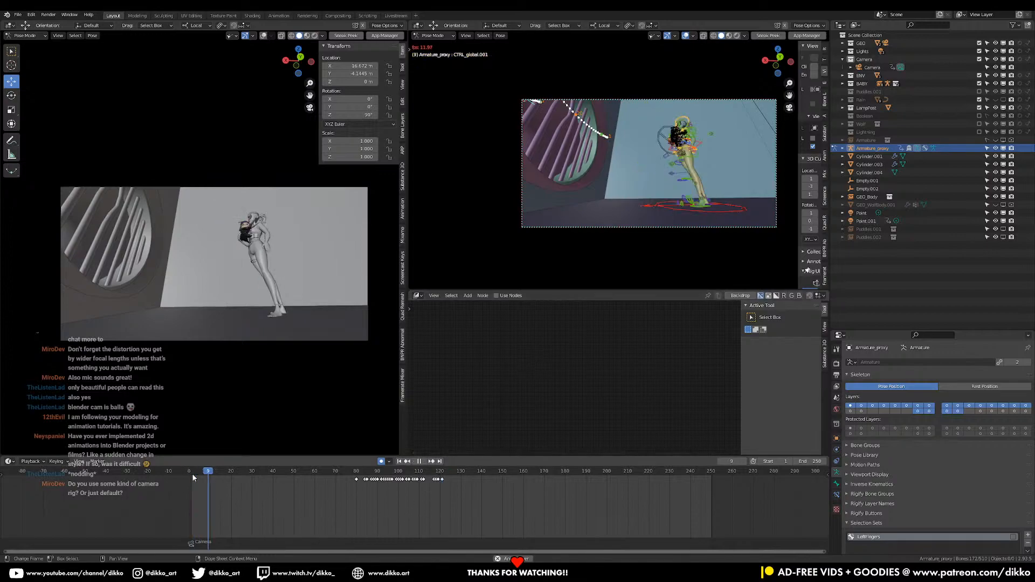
pyautogui.press('space')
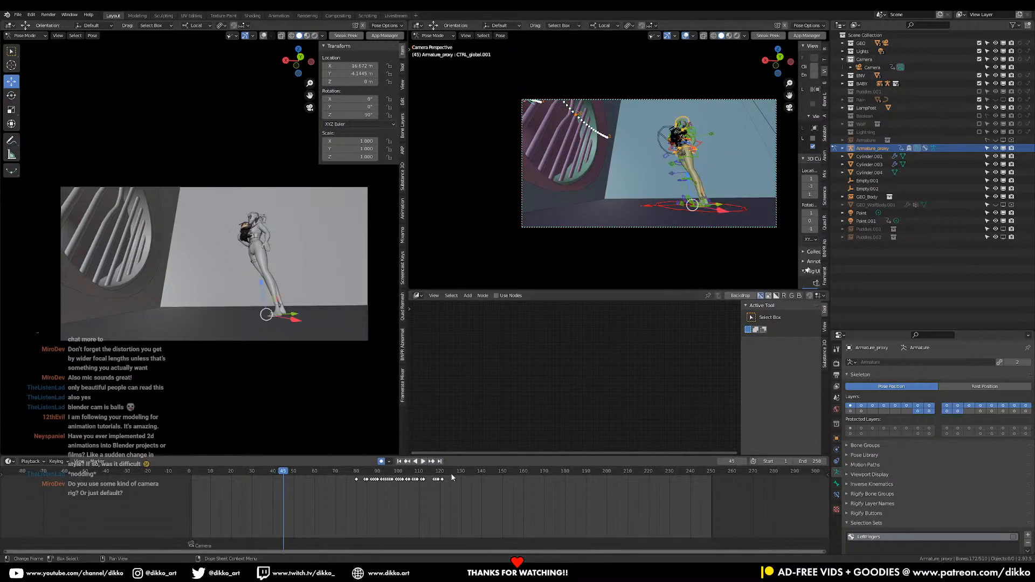
pyautogui.moveTo(277, 474); pyautogui.dragTo(192, 490)
pyautogui.press('space')
pyautogui.press('Escape')
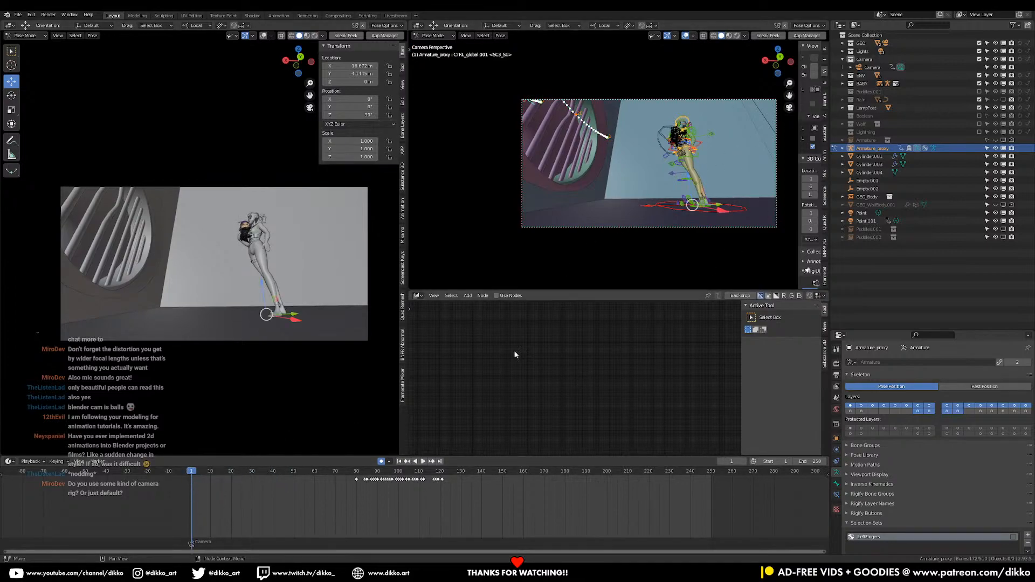
# Save the file with the Camera selected in Object Mode and show the overlays in the solid view
pyautogui.click(872, 67)
pyautogui.hotkey('ctrl', 's')
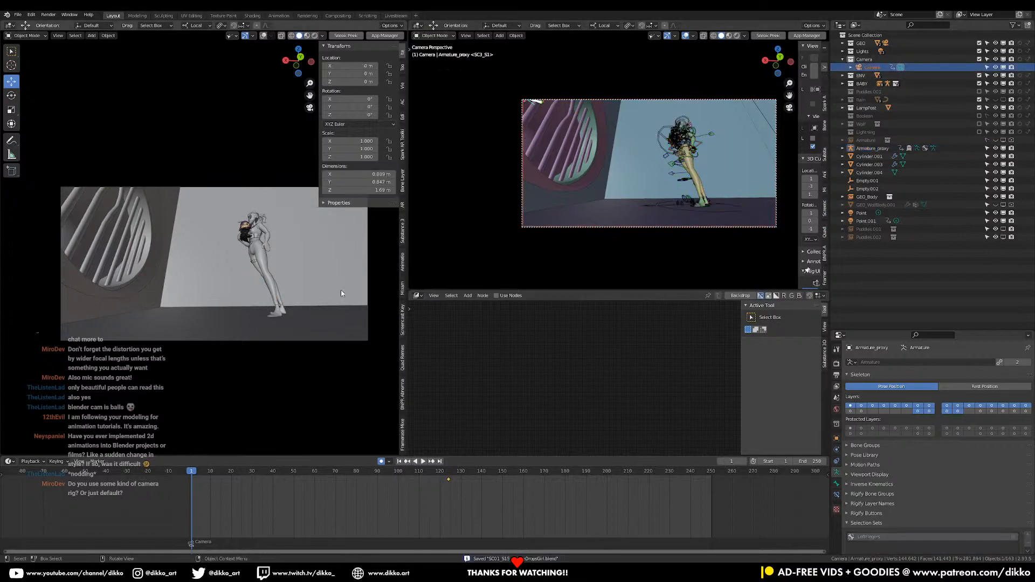
pyautogui.moveTo(324, 280); pyautogui.dragTo(102, 342, button='middle')
pyautogui.click(262, 35)
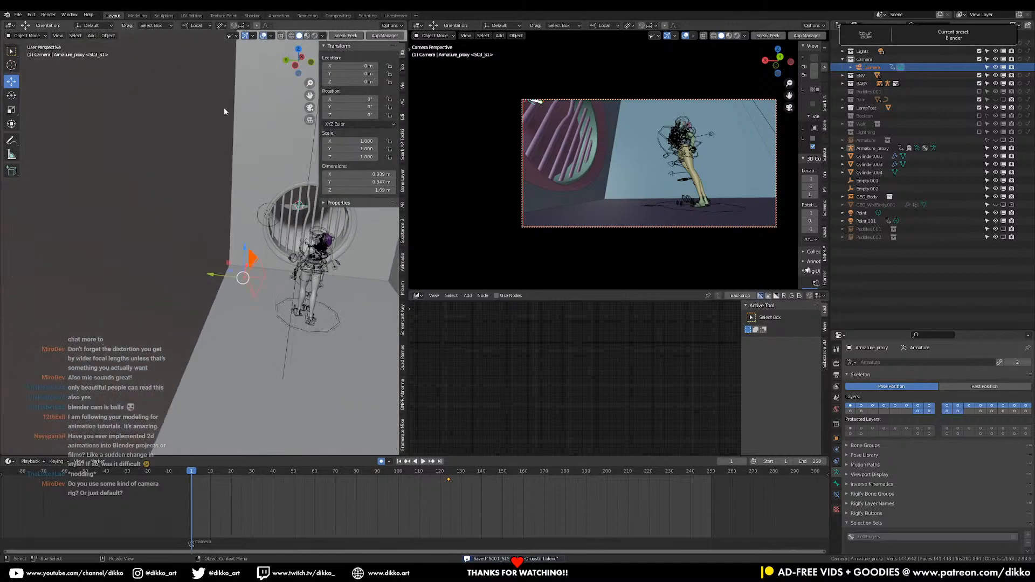
# Insert an Available keyframe on the Camera at frame 1
pyautogui.moveTo(190, 303); pyautogui.dragTo(253, 269, button='middle')
pyautogui.scroll(3, 238, 292)
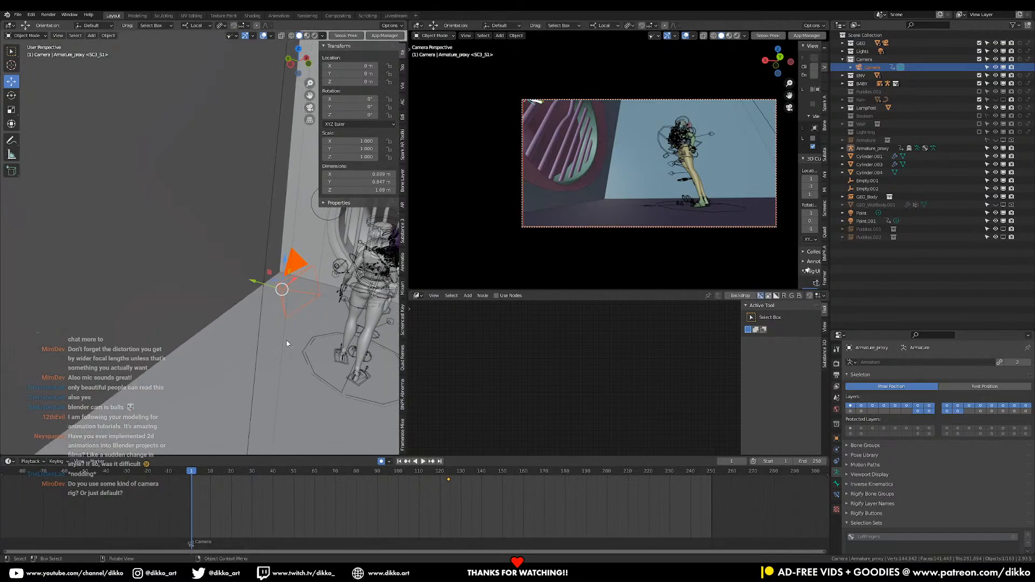
pyautogui.moveTo(288, 319); pyautogui.dragTo(289, 303, button='middle')
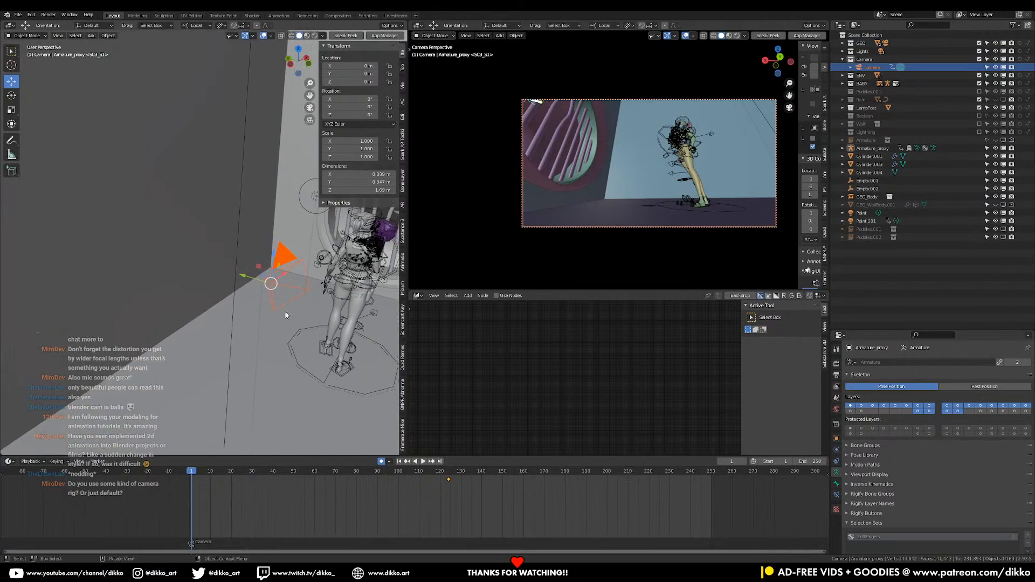
pyautogui.press('i')
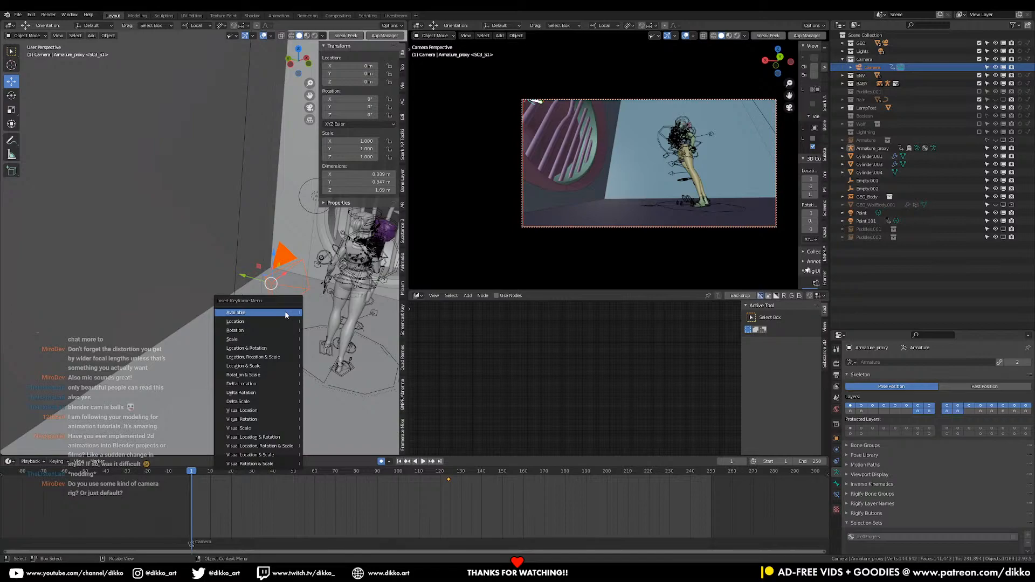
pyautogui.click(286, 315)
# Set the transform orientation to Global and move the Camera slightly along X toward the round barred window at frame 124
pyautogui.moveTo(194, 477); pyautogui.dragTo(448, 478)
pyautogui.moveTo(286, 287); pyautogui.dragTo(263, 286, button='middle')
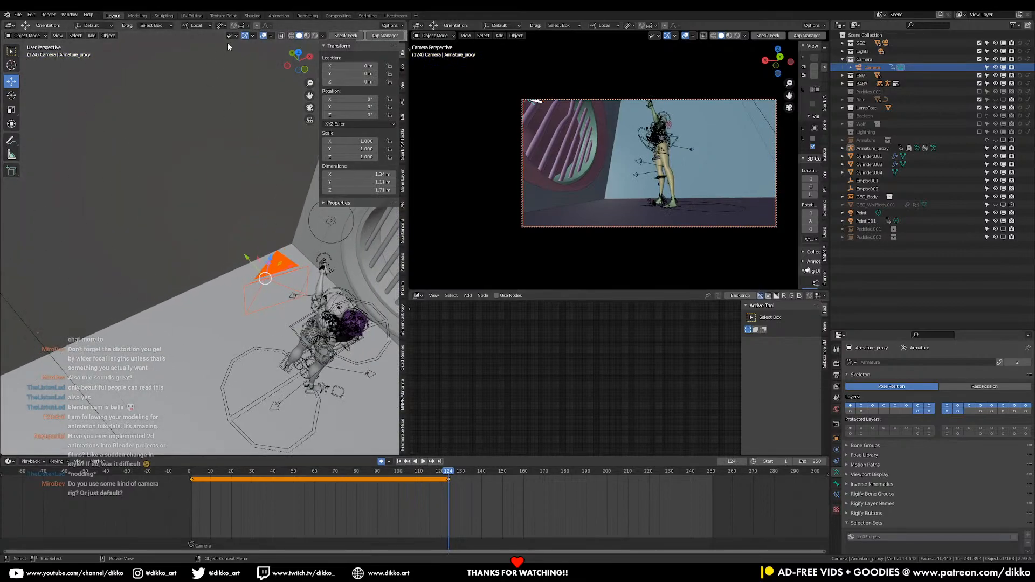
pyautogui.click(195, 26)
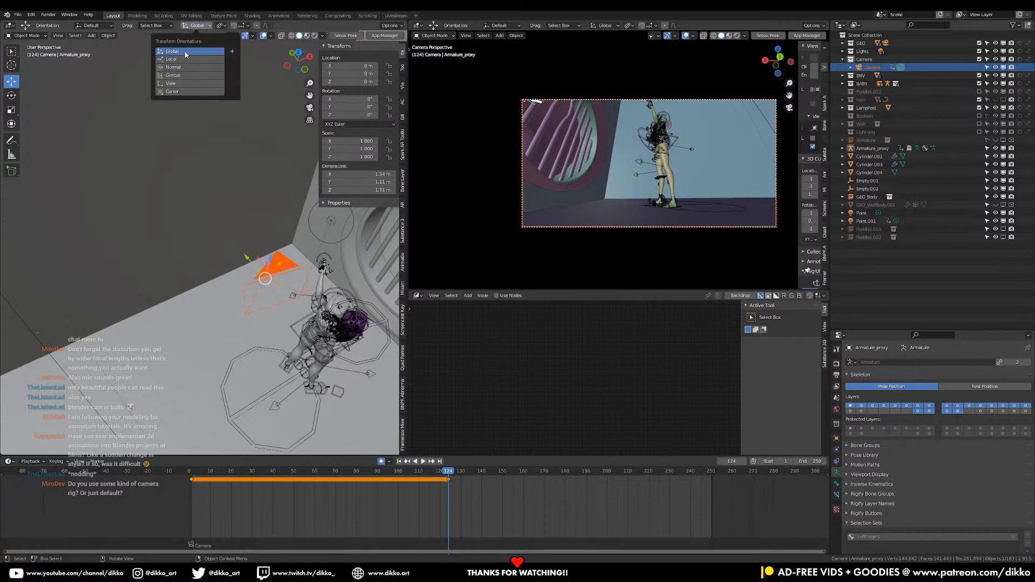
pyautogui.click(184, 51)
pyautogui.moveTo(288, 267); pyautogui.dragTo(296, 232, button='middle')
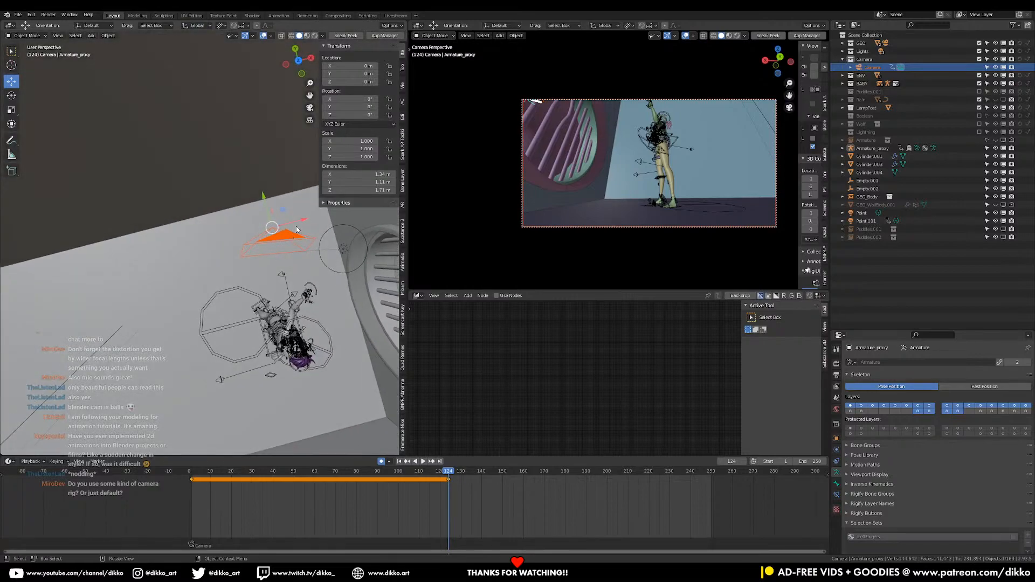
pyautogui.moveTo(301, 221); pyautogui.dragTo(312, 225)
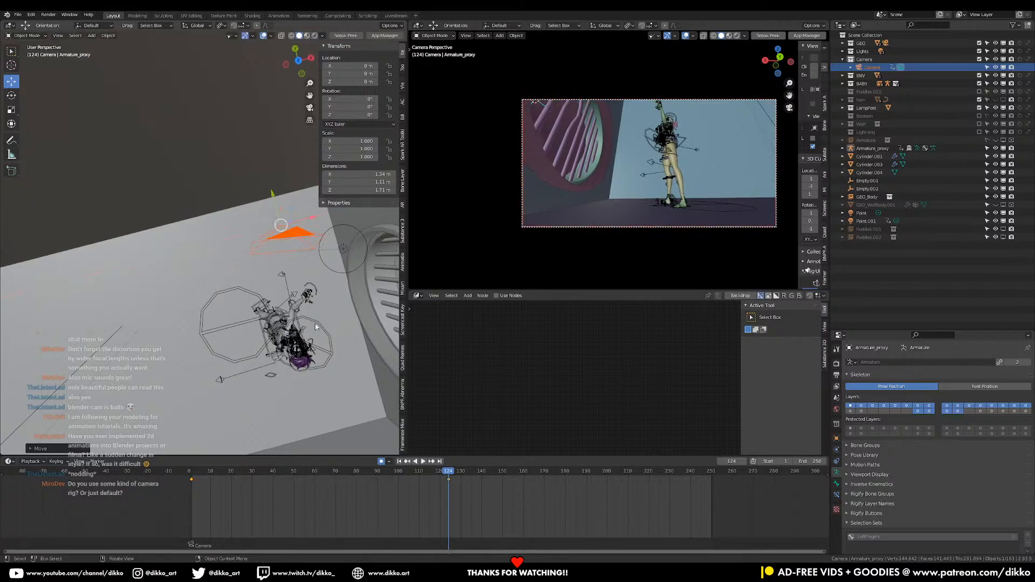
# Play the animation from frame 1 through the camera to check the sideways camera move
pyautogui.click(192, 474)
pyautogui.press('space')
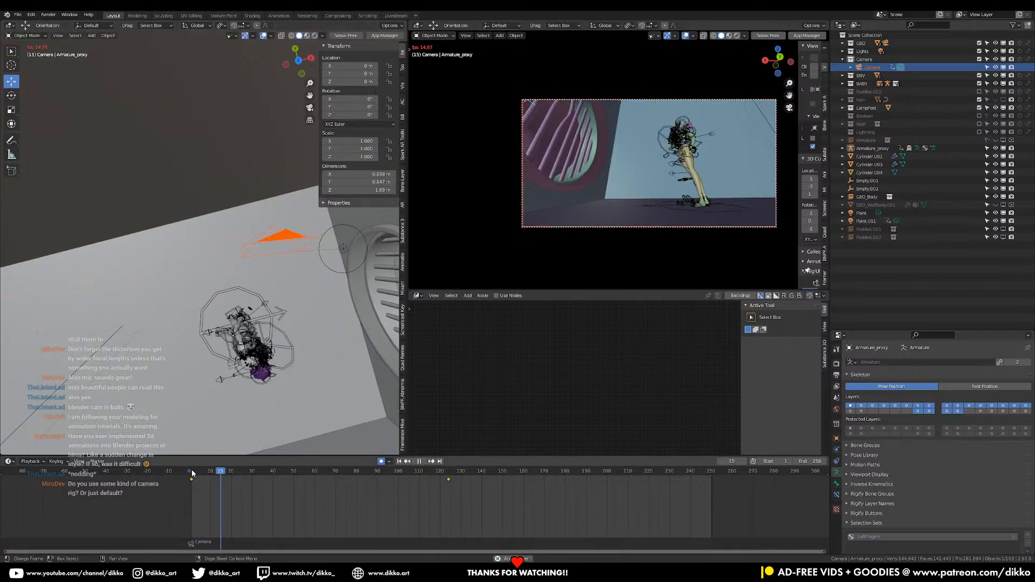
pyautogui.press('space')
# Return to frame 1 and move the Camera slightly along negative global X, away from the round barred window
pyautogui.moveTo(209, 495); pyautogui.dragTo(210, 489)
pyautogui.moveTo(336, 471); pyautogui.dragTo(192, 491)
pyautogui.press('space')
pyautogui.moveTo(304, 223); pyautogui.dragTo(291, 227)
# Replay the shot from the start twice to review the widened camera move
pyautogui.press('space')
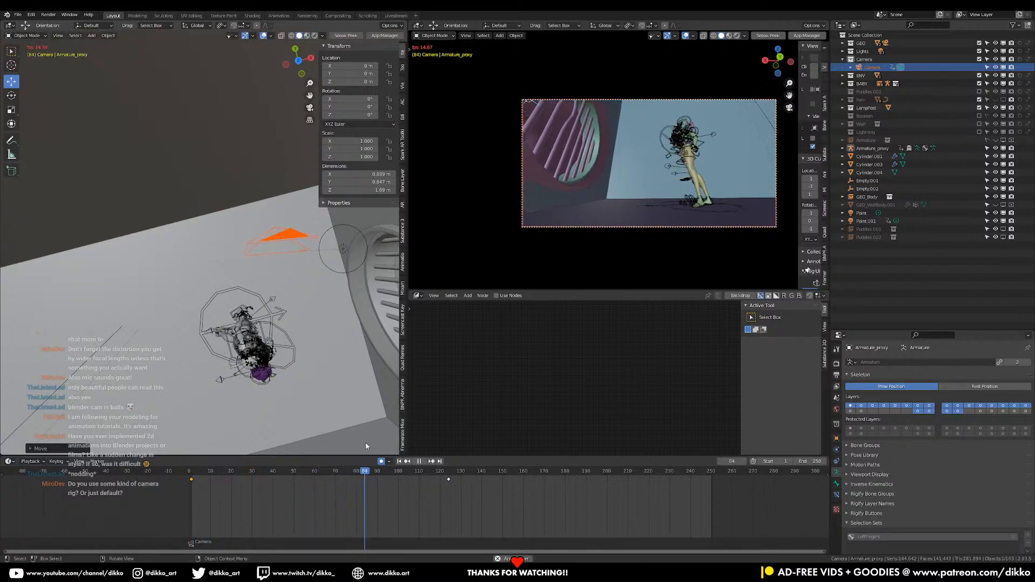
pyautogui.press('space')
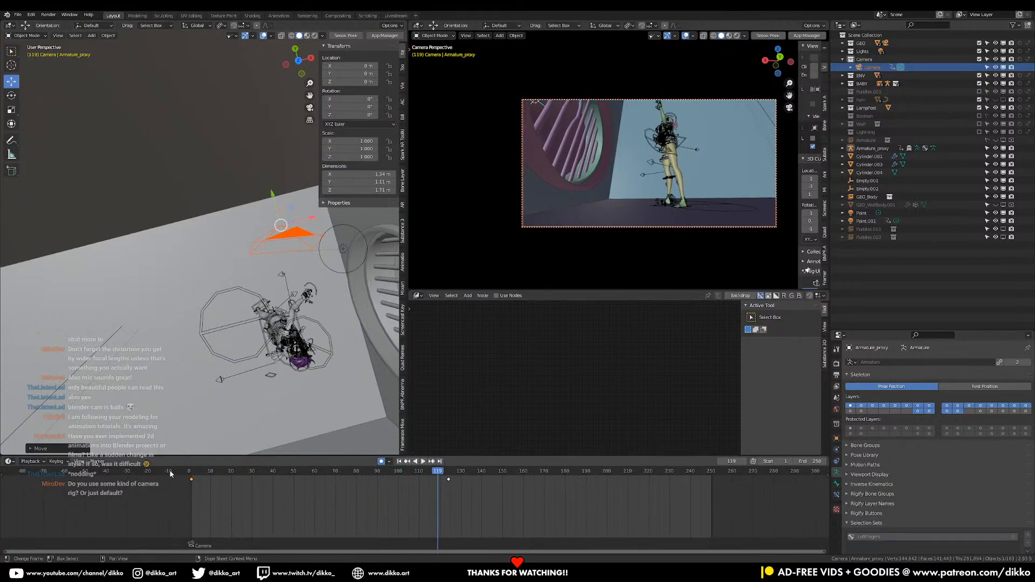
pyautogui.click(170, 474)
pyautogui.press('space')
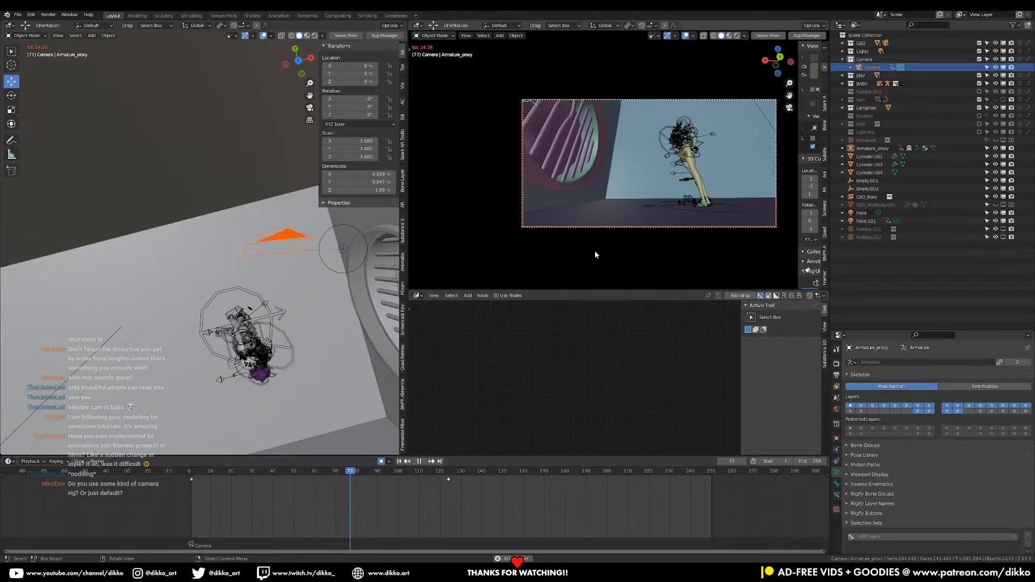
pyautogui.press('space')
# Go to frame 124 and save the file
pyautogui.moveTo(446, 471)
pyautogui.mouseDown()
pyautogui.moveTo(212, 499)
pyautogui.moveTo(327, 496)
pyautogui.moveTo(398, 471)
pyautogui.moveTo(450, 472)
pyautogui.mouseUp()
pyautogui.hotkey('ctrl', 's')
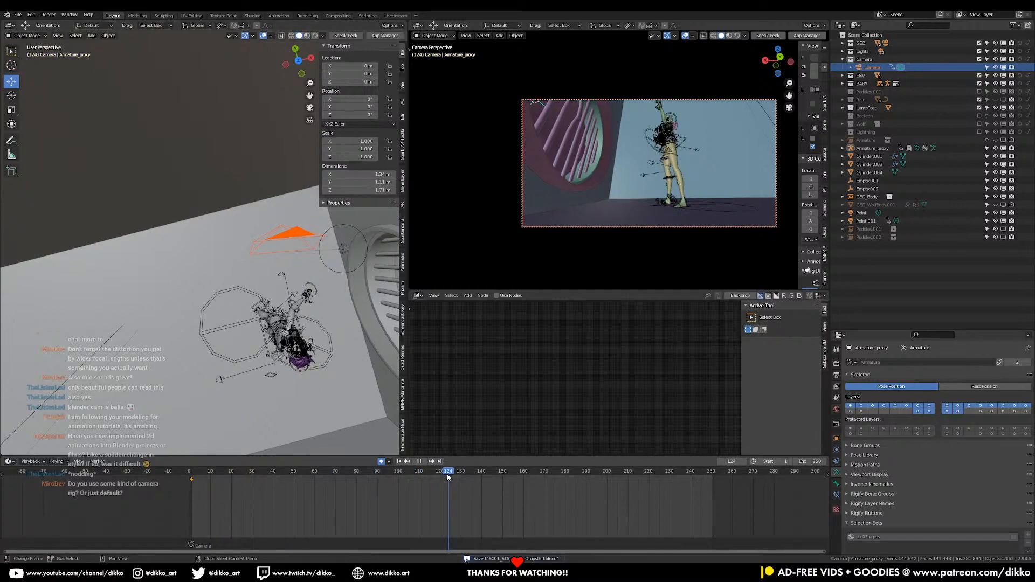
pyautogui.press('i')
# Play the shot from before frame 1 and scrub to frame 129 to examine how the camera move ends
pyautogui.hotkey('shift', 'Left')
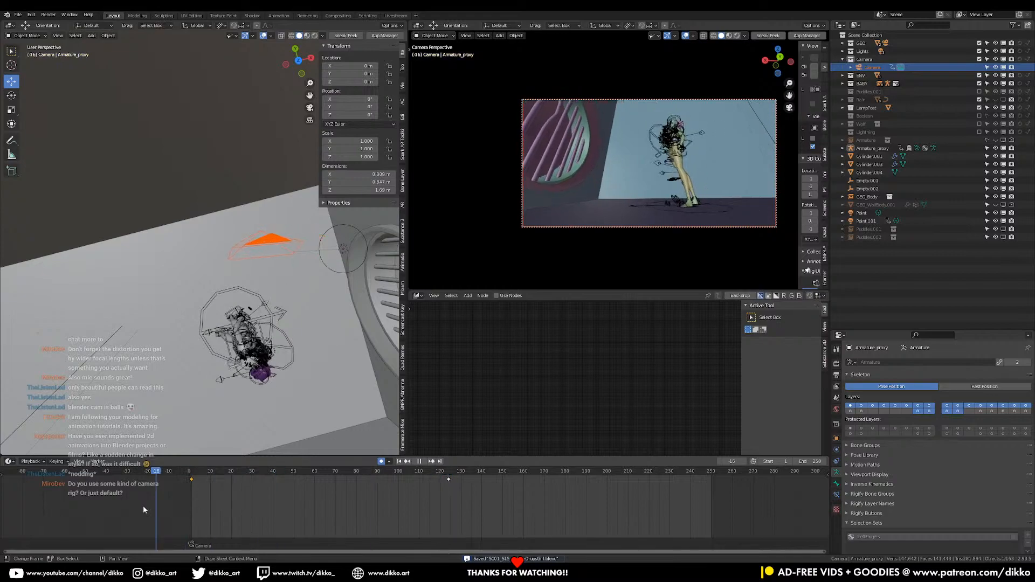
pyautogui.press('space')
pyautogui.press('space')
pyautogui.moveTo(381, 471)
pyautogui.mouseDown()
pyautogui.moveTo(435, 472)
pyautogui.moveTo(398, 482)
pyautogui.mouseUp()
pyautogui.click(459, 471)
pyautogui.press('space')
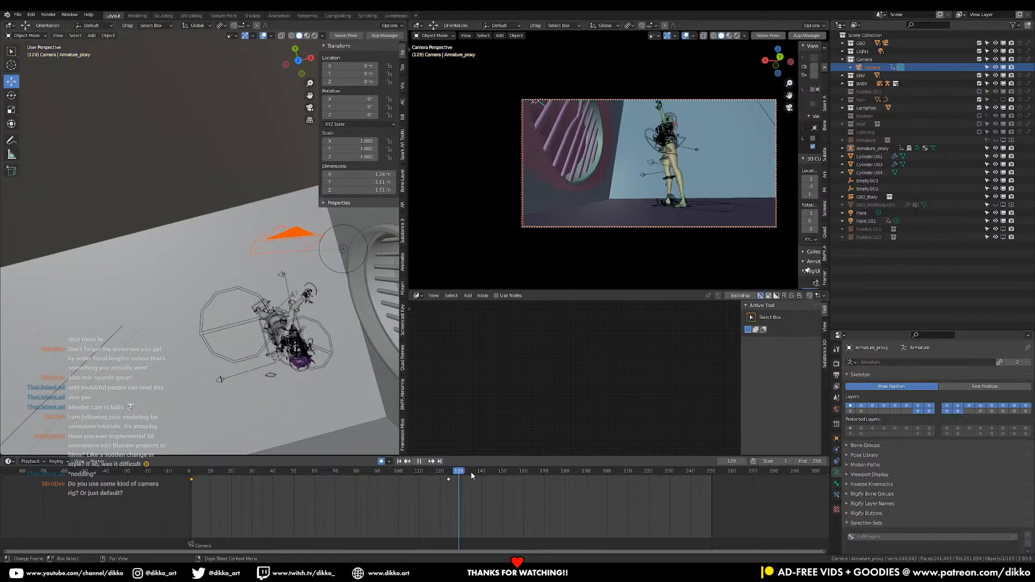
# Shift the Camera's keyframe from frame 124 to 150, and at frame 1 move the Camera about -0.17 m along global X
pyautogui.click(455, 494)
pyautogui.moveTo(449, 483); pyautogui.dragTo(504, 486)
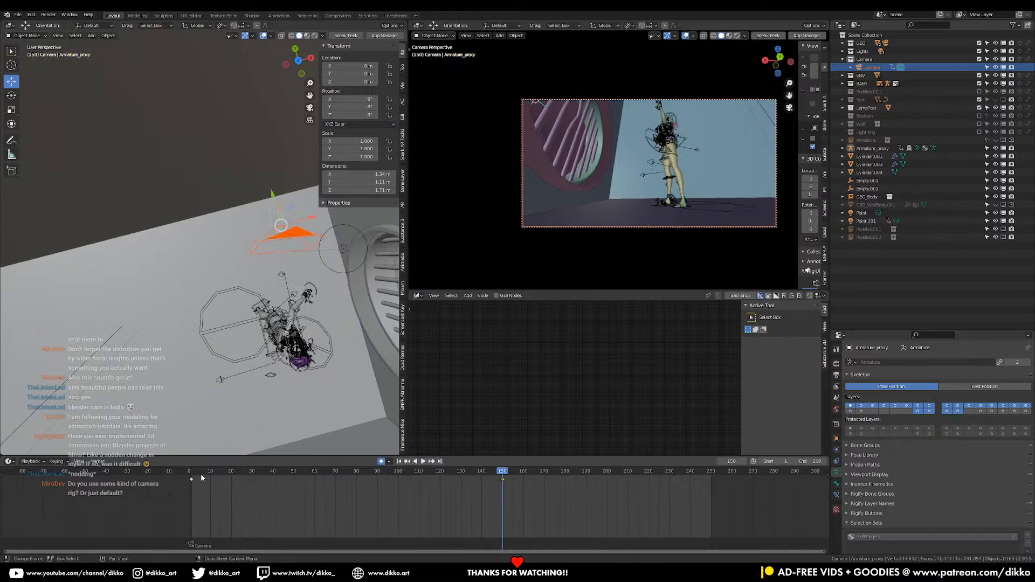
pyautogui.click(192, 474)
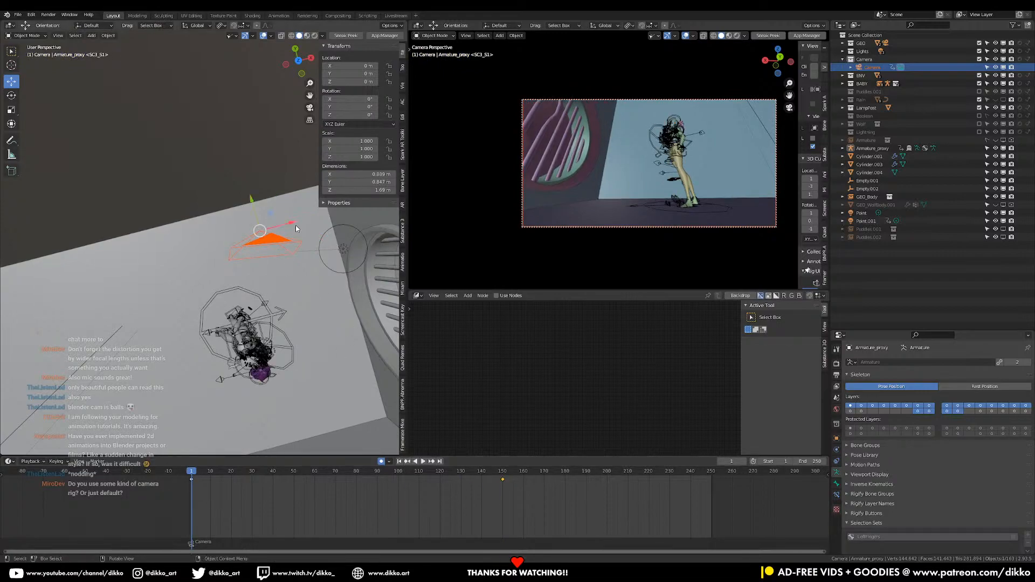
pyautogui.moveTo(294, 227); pyautogui.dragTo(279, 224)
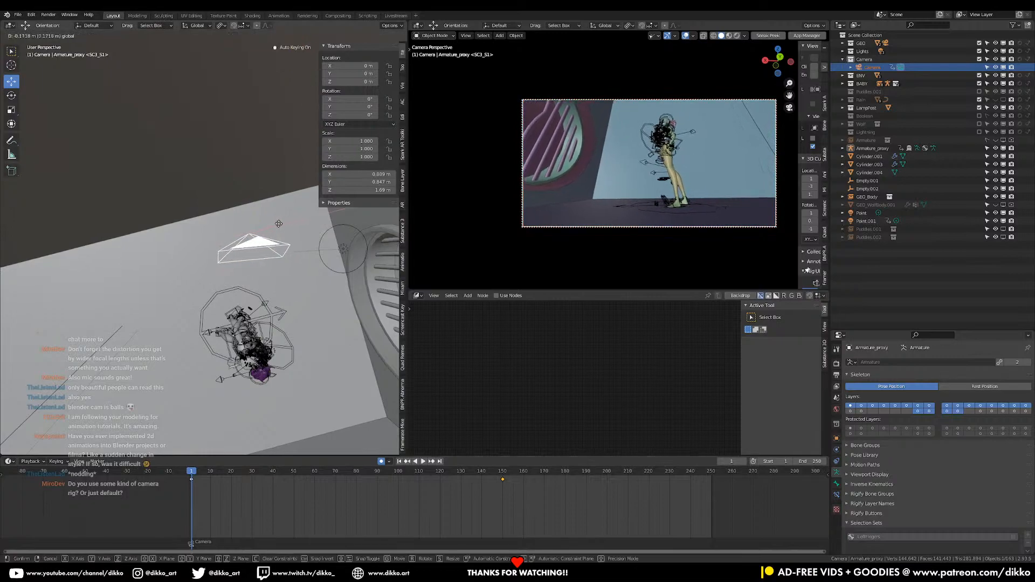
# Play the shot repeatedly from frame 1 to review the slower, longer camera move
pyautogui.press('space')
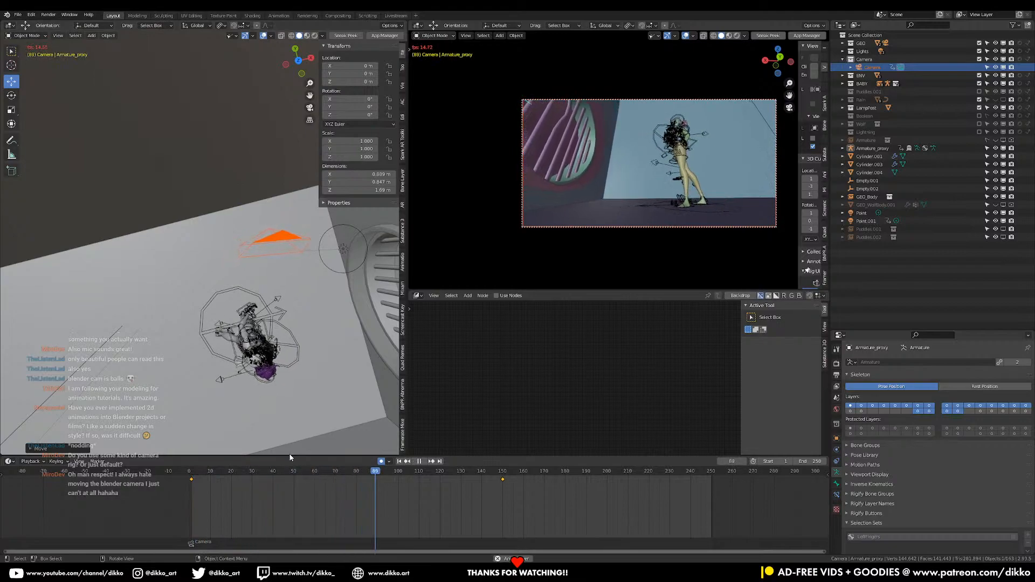
pyautogui.press('space')
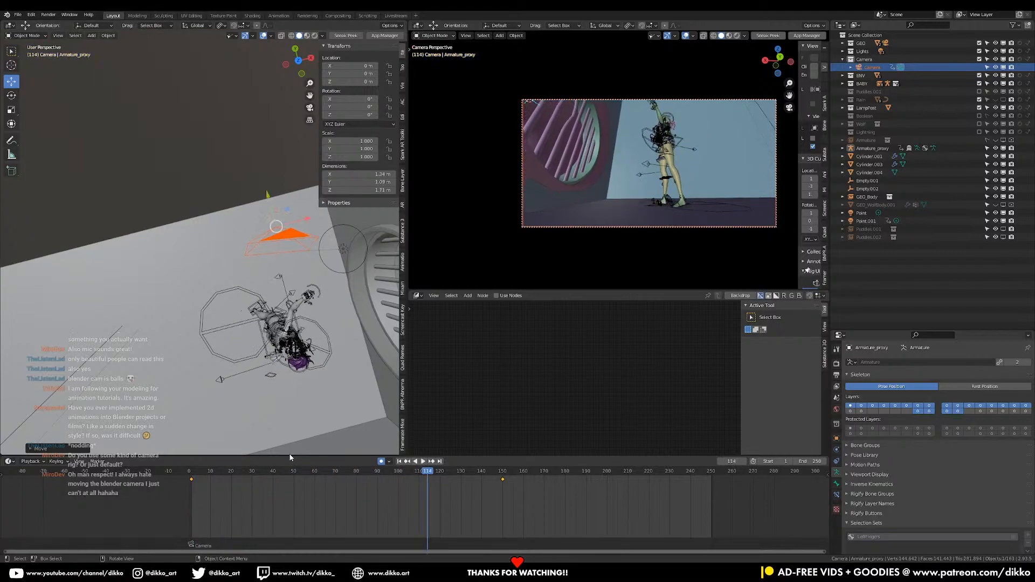
pyautogui.click(188, 474)
pyautogui.press('space')
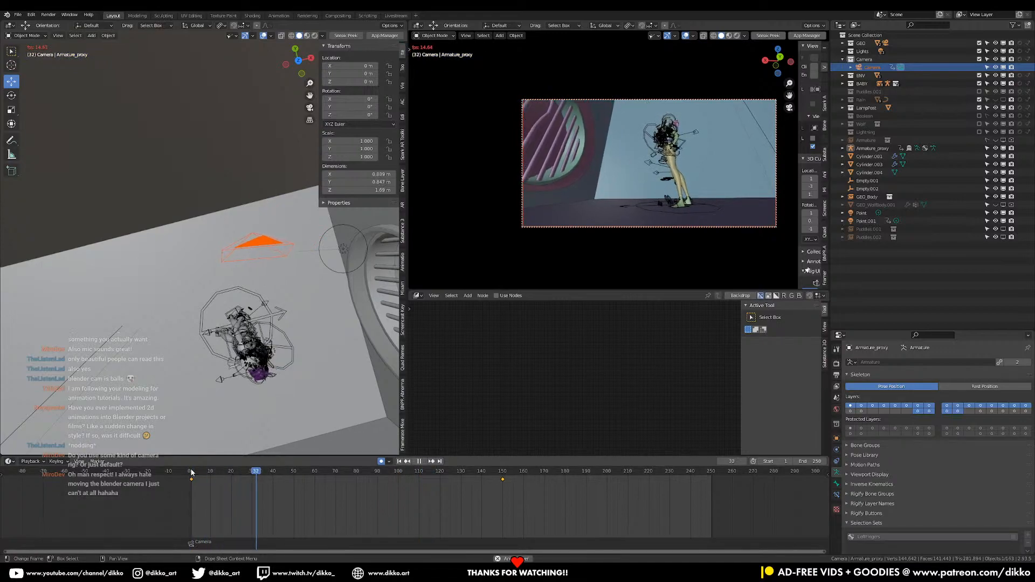
pyautogui.click(192, 473)
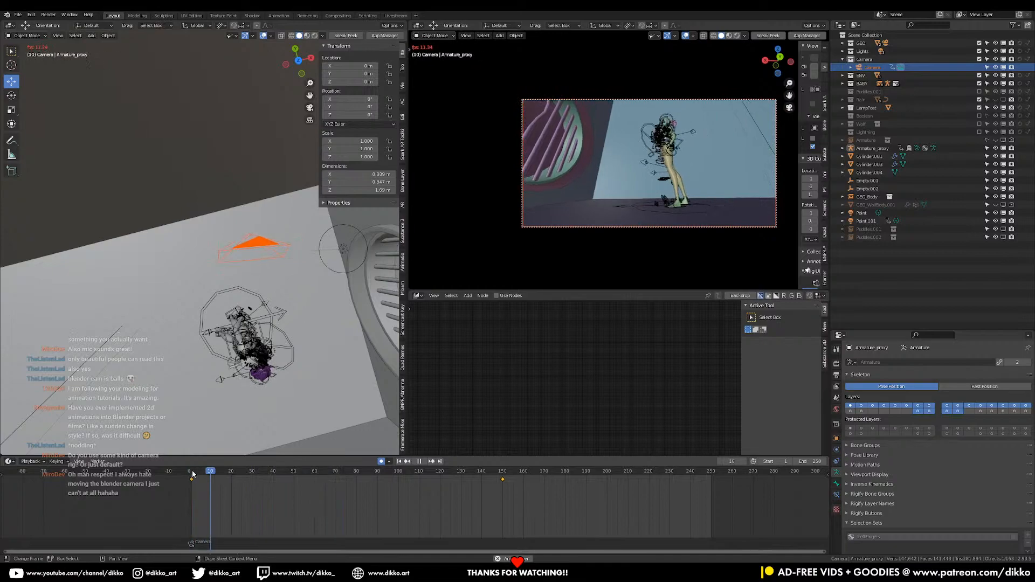
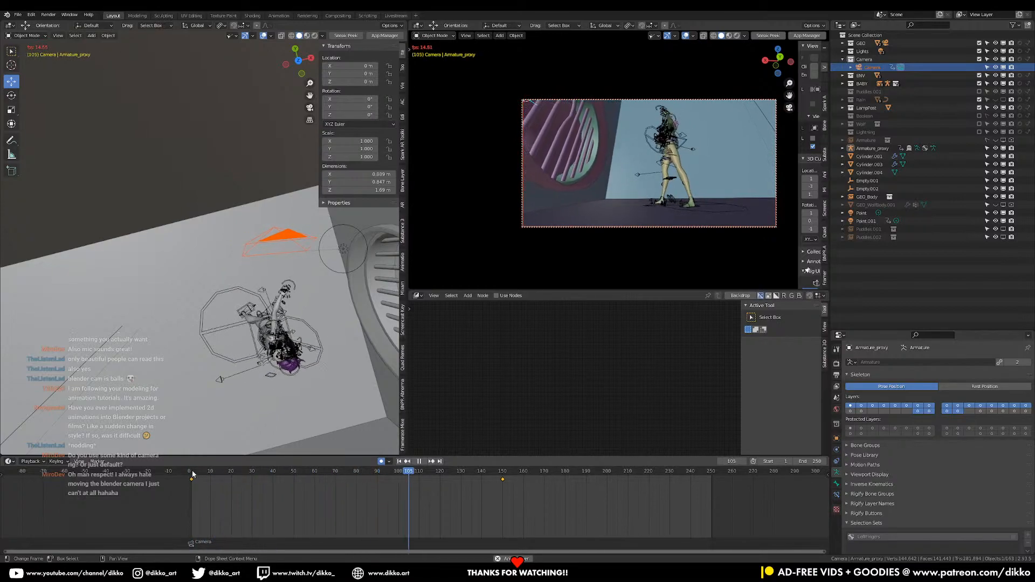
# Replay the shot to review the camera move and scrub to frame 91
pyautogui.press('Escape')
pyautogui.press('space')
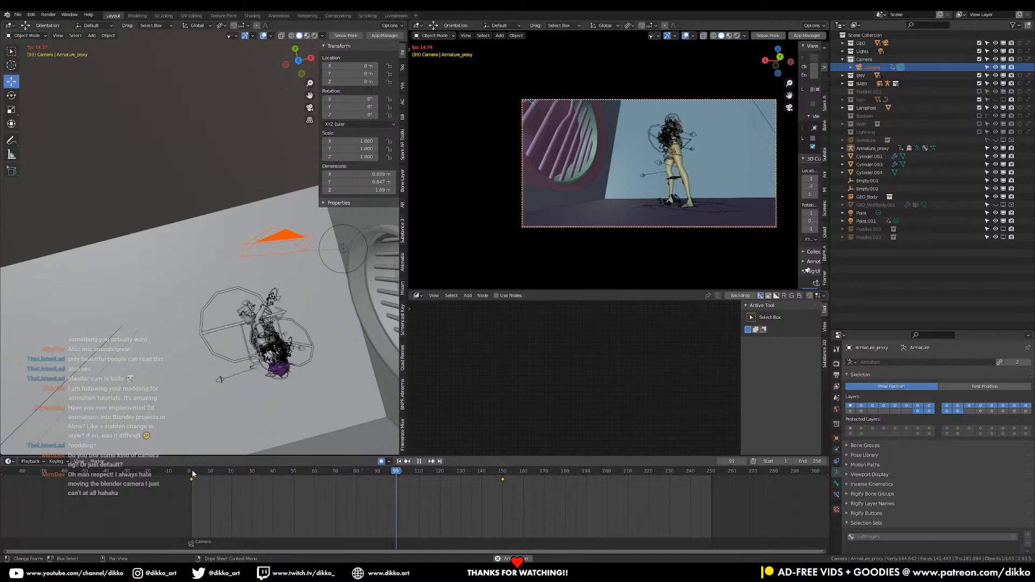
pyautogui.press('space')
pyautogui.moveTo(195, 474); pyautogui.dragTo(379, 474)
# Put Armature_proxy into Pose Mode, select all its bones and set their keyframes to Constant interpolation
pyautogui.moveTo(324, 410); pyautogui.dragTo(252, 268, button='middle')
pyautogui.scroll(5, 177, 289)
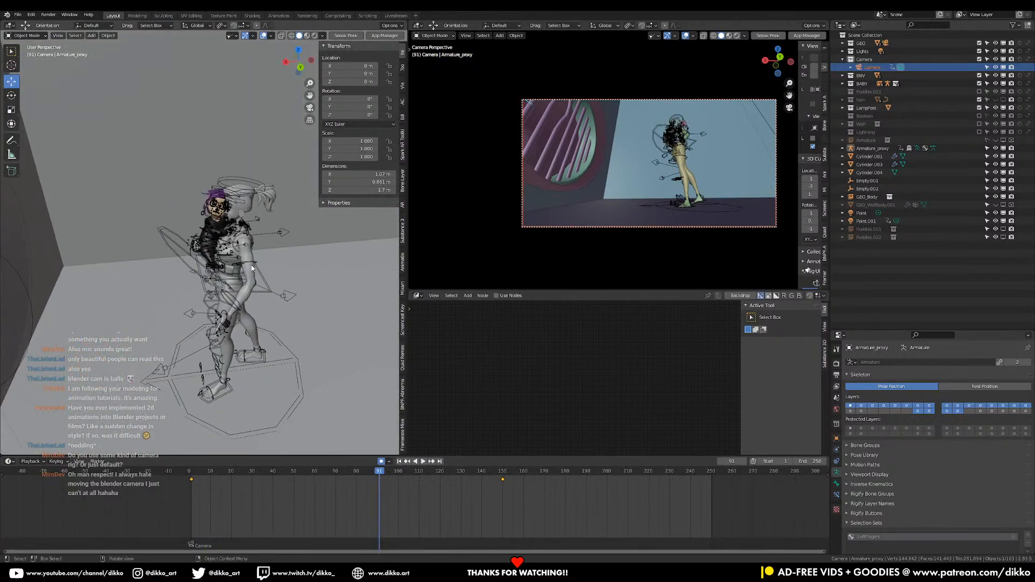
pyautogui.click(269, 294)
pyautogui.click(16, 37)
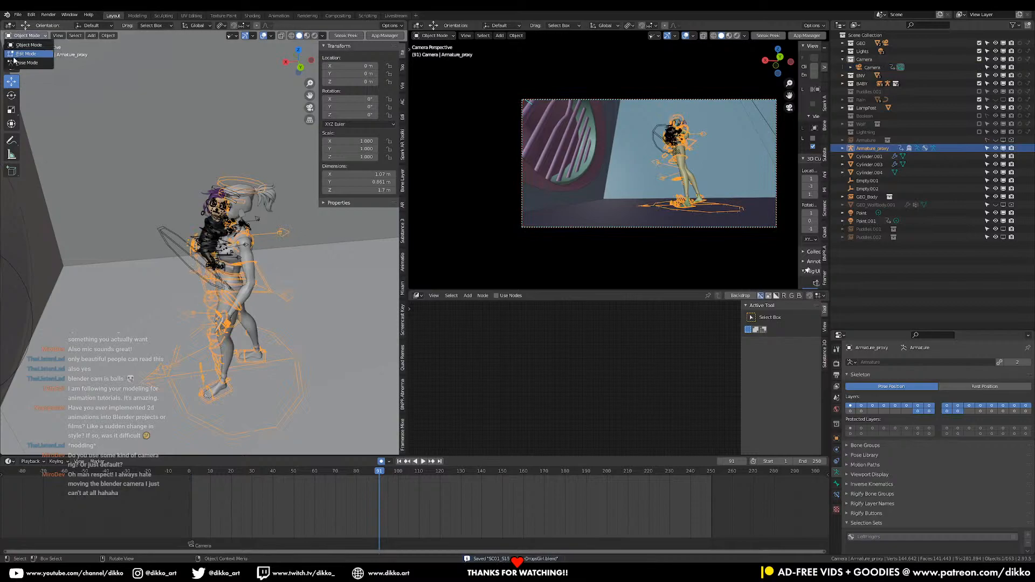
pyautogui.click(15, 62)
pyautogui.keyDown('shift'); pyautogui.moveTo(123, 406); pyautogui.dragTo(154, 379, button='middle'); pyautogui.keyUp('shift')
pyautogui.press('a')
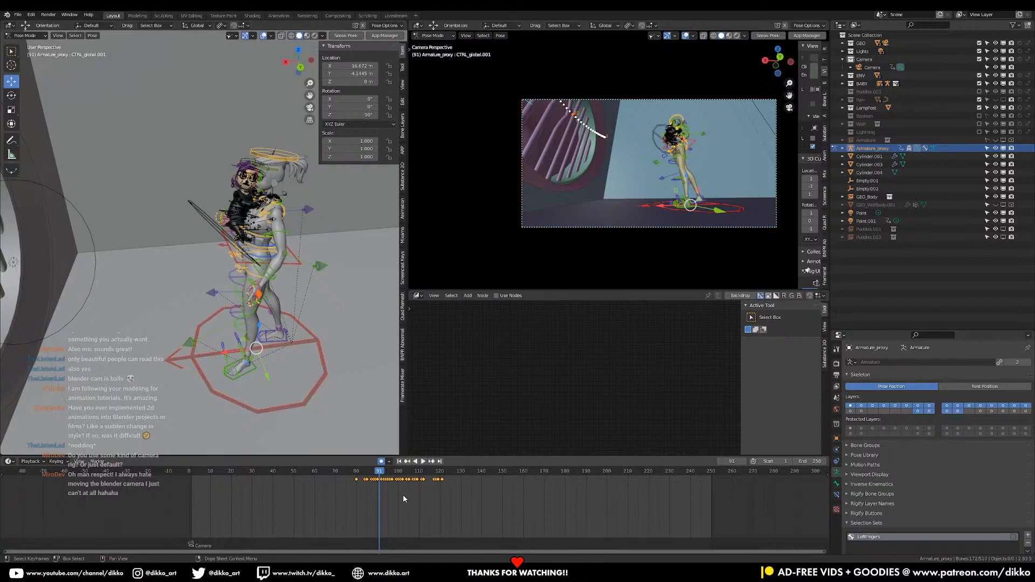
pyautogui.press('t')
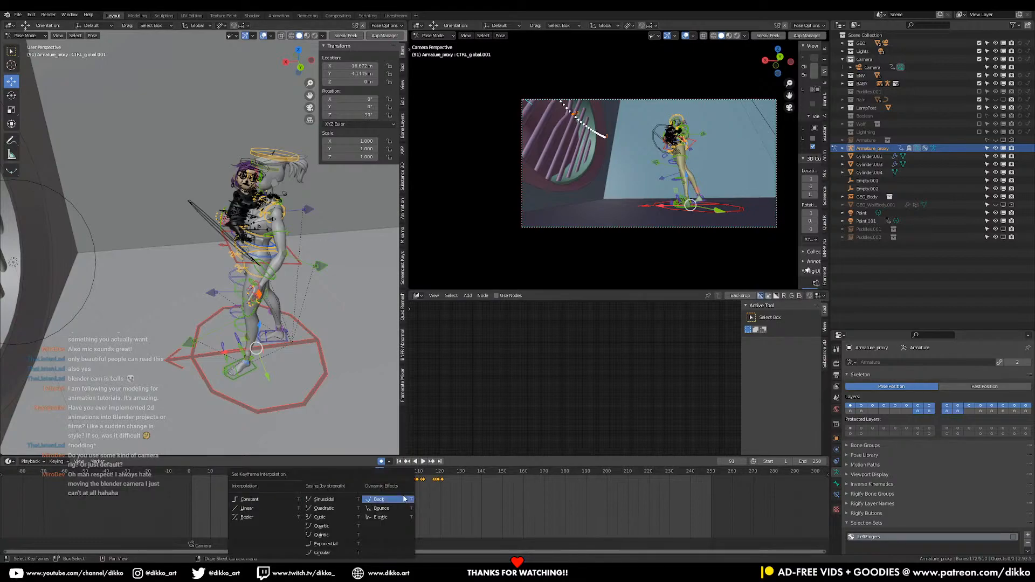
pyautogui.click(253, 500)
# Play the shot briefly, return to frame 1 and insert Location, Rotation & Scale keyframes on all the armature's bones
pyautogui.press('space')
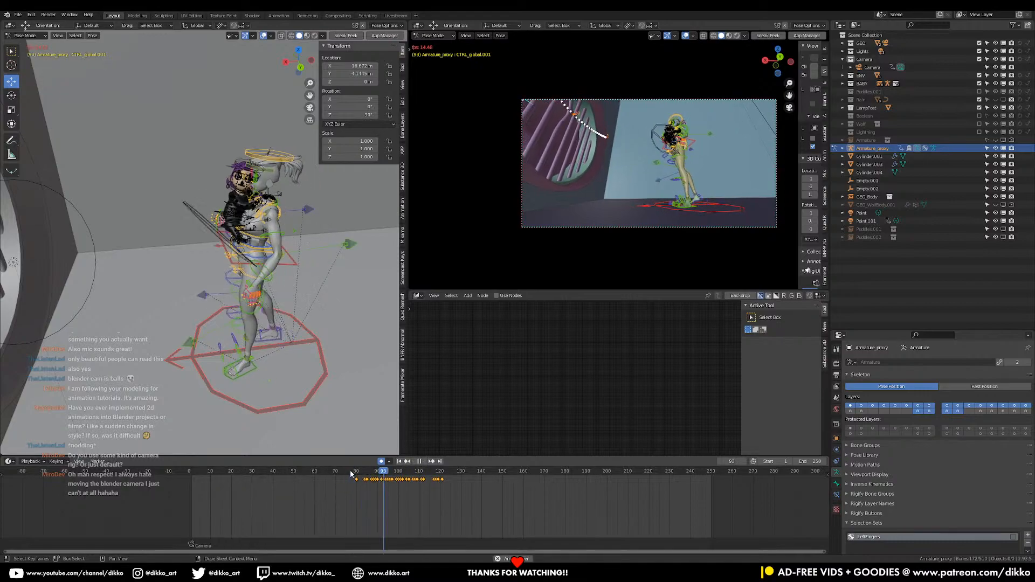
pyautogui.click(195, 472)
pyautogui.moveTo(195, 475); pyautogui.dragTo(191, 474)
pyautogui.moveTo(256, 339); pyautogui.dragTo(314, 260, button='middle')
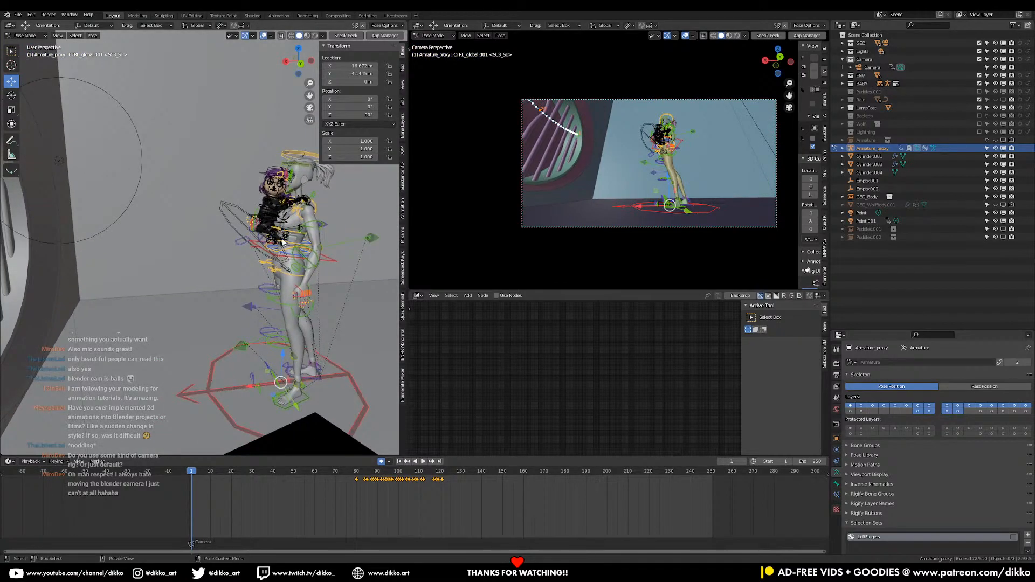
pyautogui.scroll(2, 264, 318)
pyautogui.keyDown('shift'); pyautogui.moveTo(265, 318); pyautogui.dragTo(281, 376, button='middle'); pyautogui.keyUp('shift')
pyautogui.moveTo(196, 472); pyautogui.dragTo(192, 473)
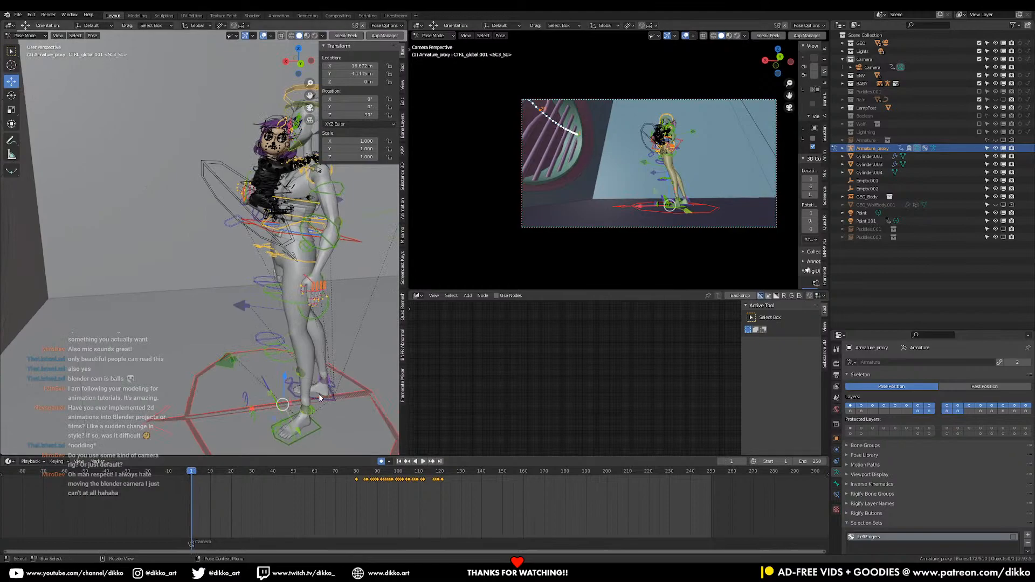
pyautogui.keyDown('shift'); pyautogui.moveTo(320, 398); pyautogui.dragTo(339, 358, button='middle'); pyautogui.keyUp('shift')
pyautogui.hotkey('ctrl', 'z')
pyautogui.hotkey('ctrl', 'shift', 'z')
pyautogui.press('k')
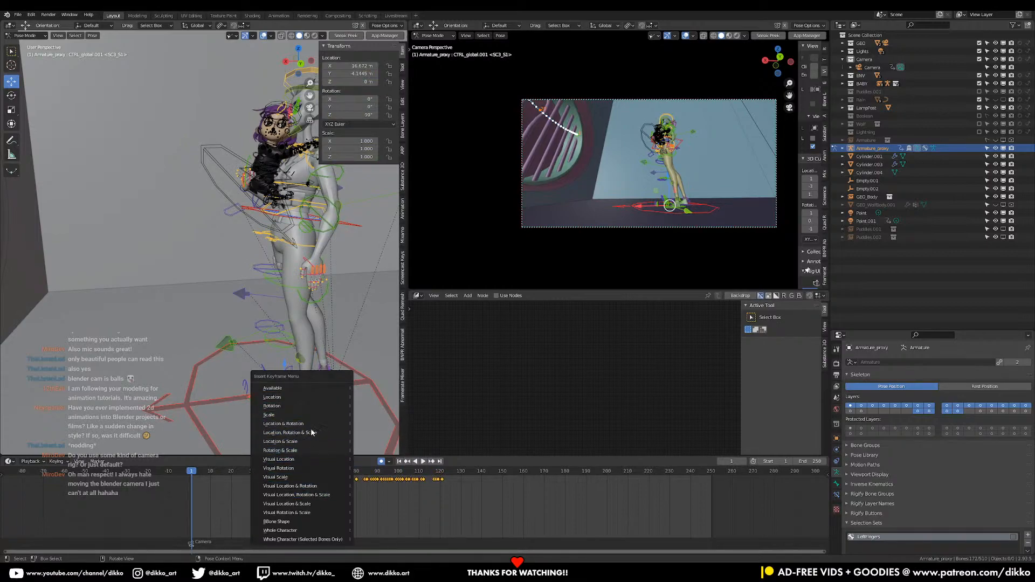
pyautogui.click(313, 432)
# Insert Location, Rotation & Scale keyframes on all the armature's bones at frame 20 to hold the starting pose
pyautogui.moveTo(199, 475); pyautogui.dragTo(231, 478)
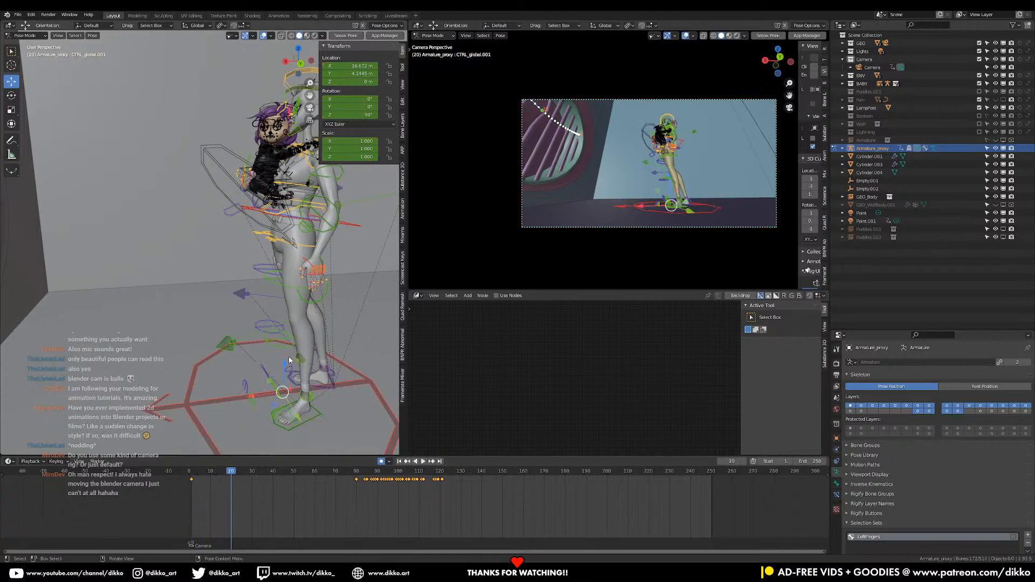
pyautogui.press('k')
pyautogui.click(261, 343)
# Select the character's COG control at the hips and hide the overlays in the camera viewport
pyautogui.moveTo(252, 410); pyautogui.dragTo(266, 249, button='middle')
pyautogui.moveTo(234, 216); pyautogui.dragTo(208, 264, button='middle')
pyautogui.scroll(3, 182, 215)
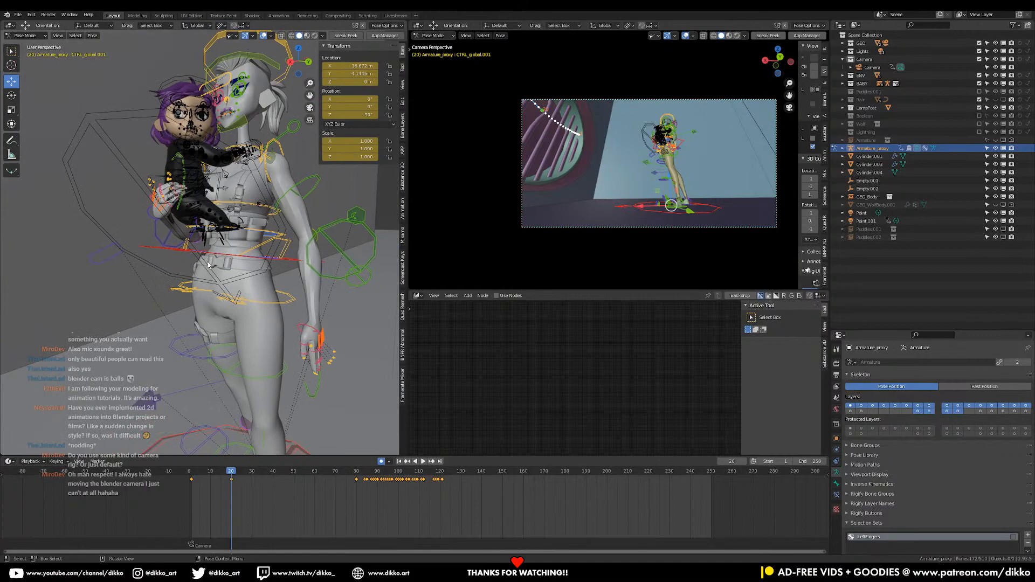
pyautogui.moveTo(233, 216); pyautogui.dragTo(232, 248, button='middle')
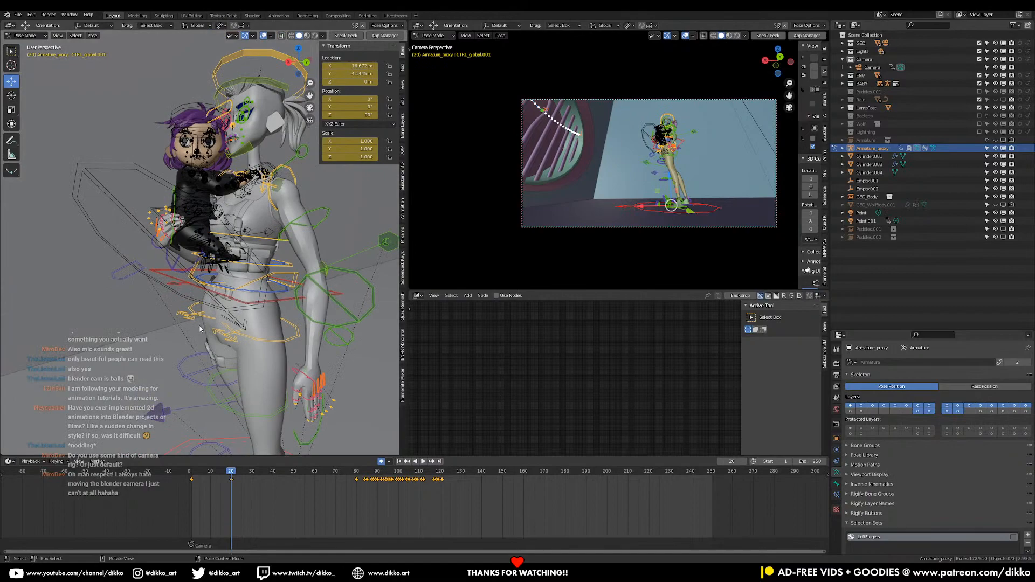
pyautogui.moveTo(279, 294); pyautogui.dragTo(295, 234, button='middle')
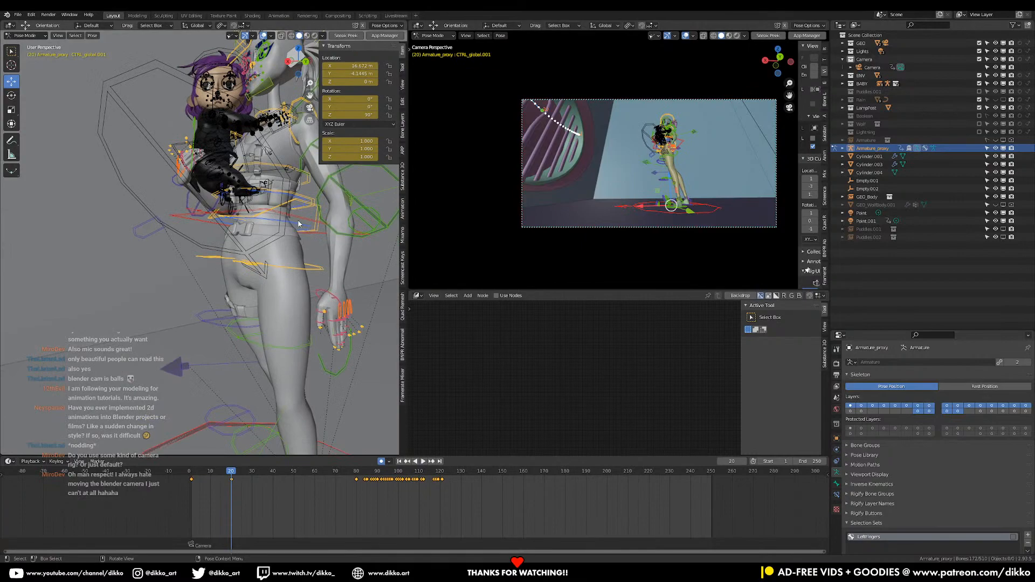
pyautogui.click(289, 233)
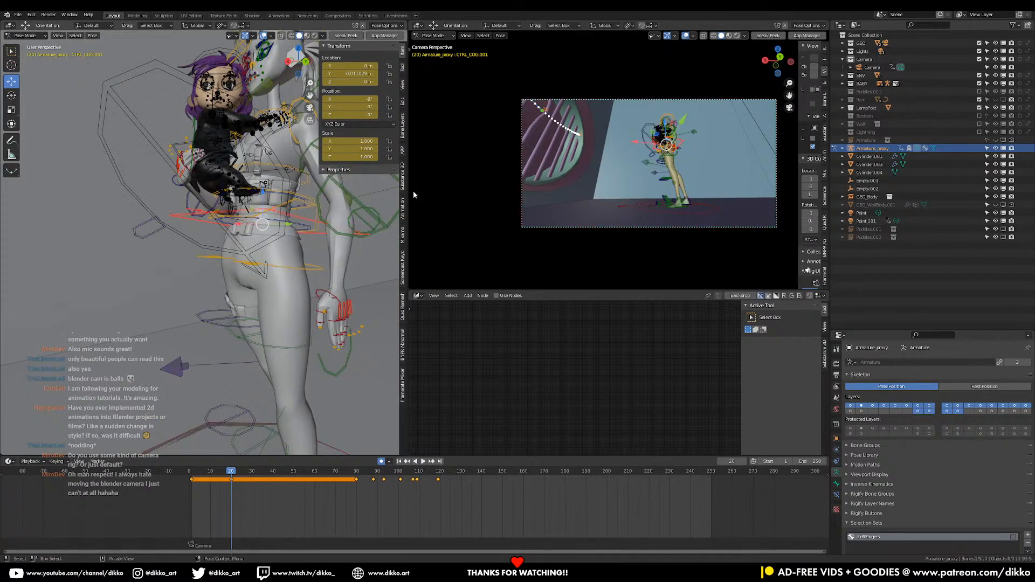
pyautogui.click(686, 37)
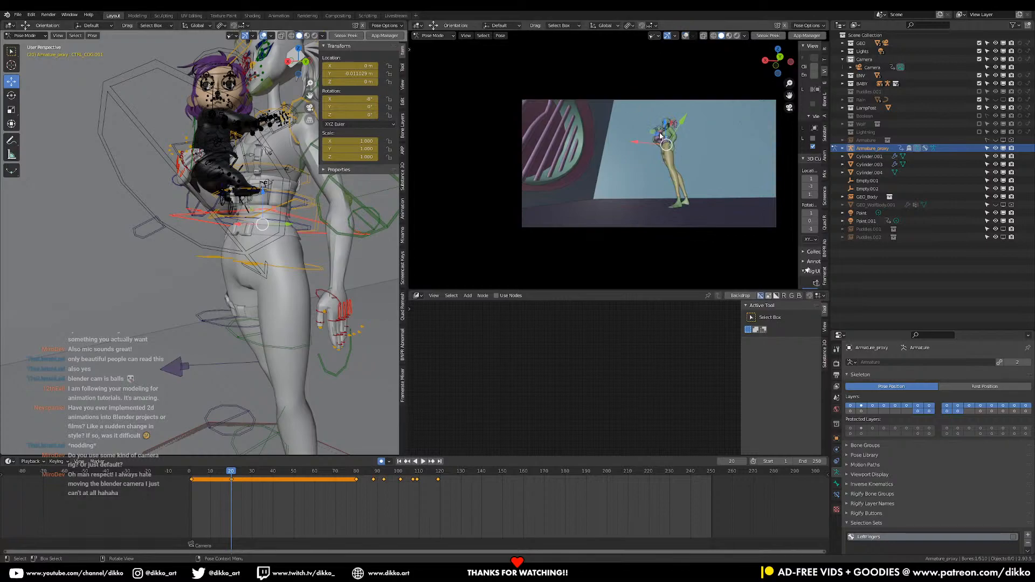
# Select the Camera, switch to Object Mode and delete its stray keyframe at frame 20
pyautogui.scroll(1, 640, 161)
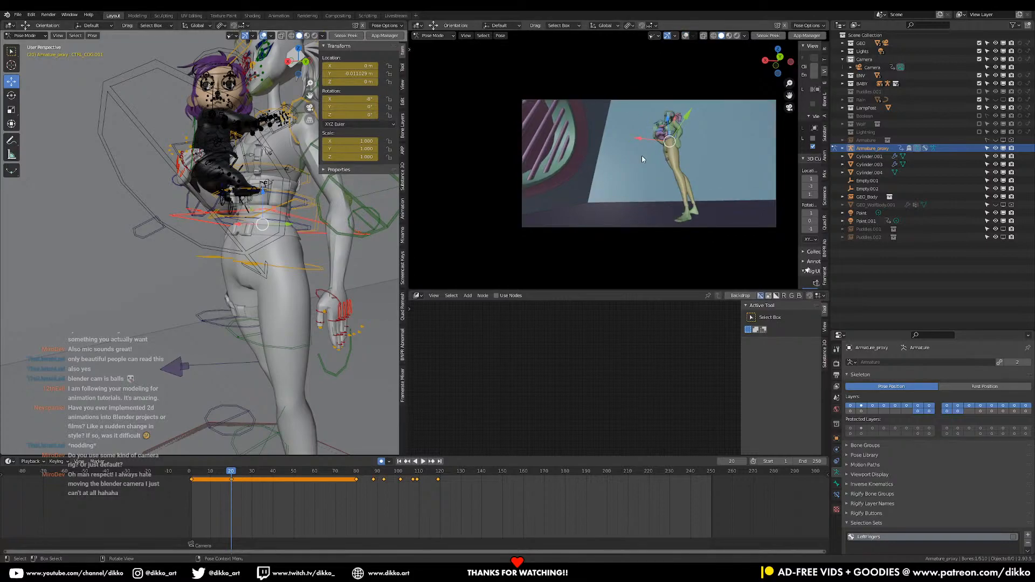
pyautogui.scroll(-1, 642, 156)
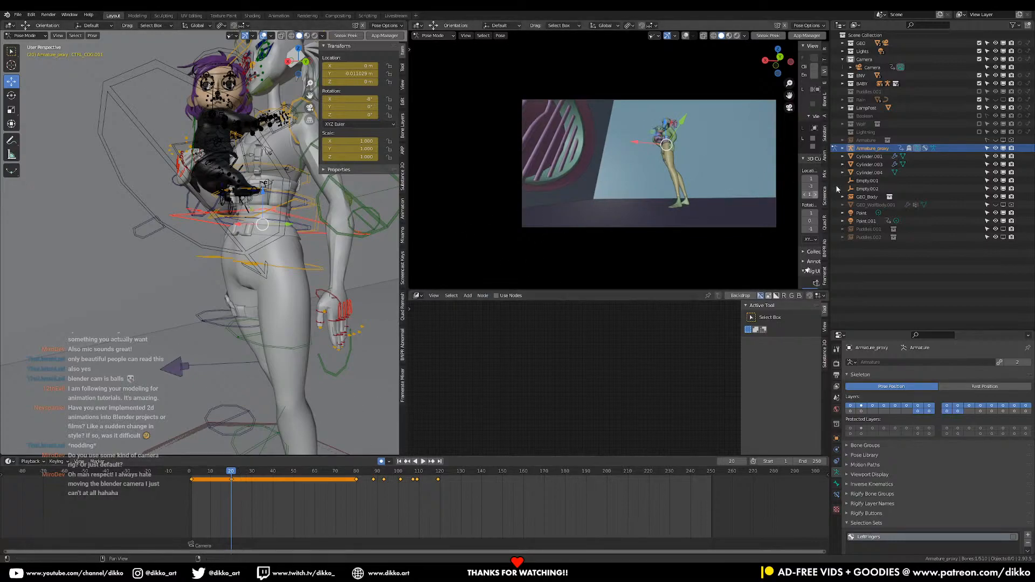
pyautogui.click(872, 67)
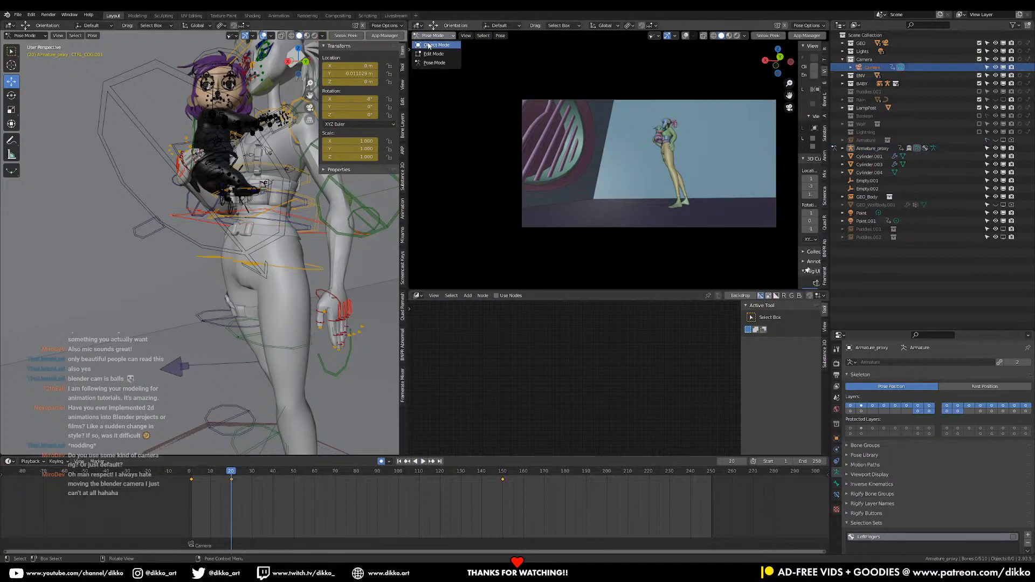
pyautogui.click(430, 45)
pyautogui.press('x')
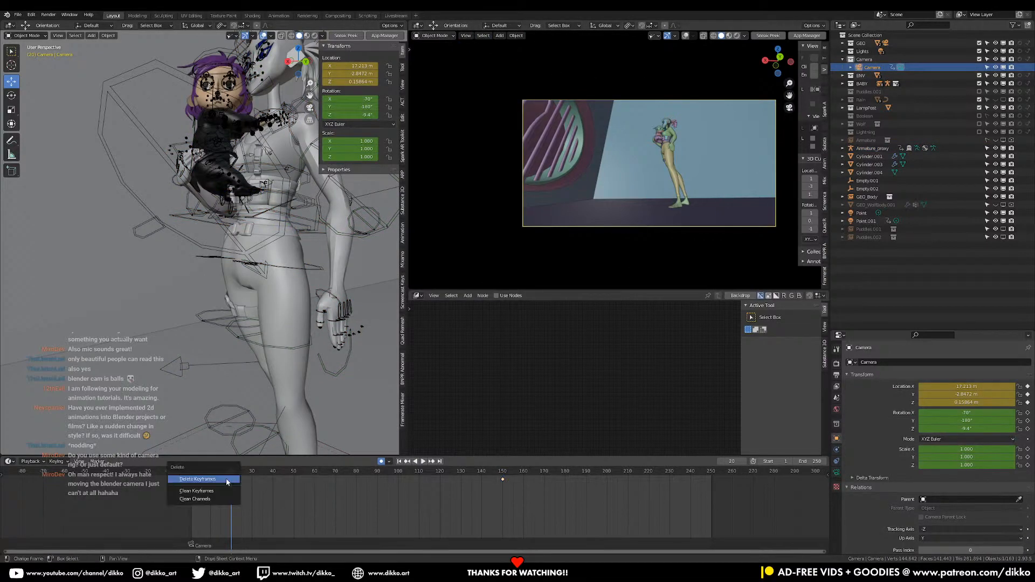
pyautogui.click(225, 480)
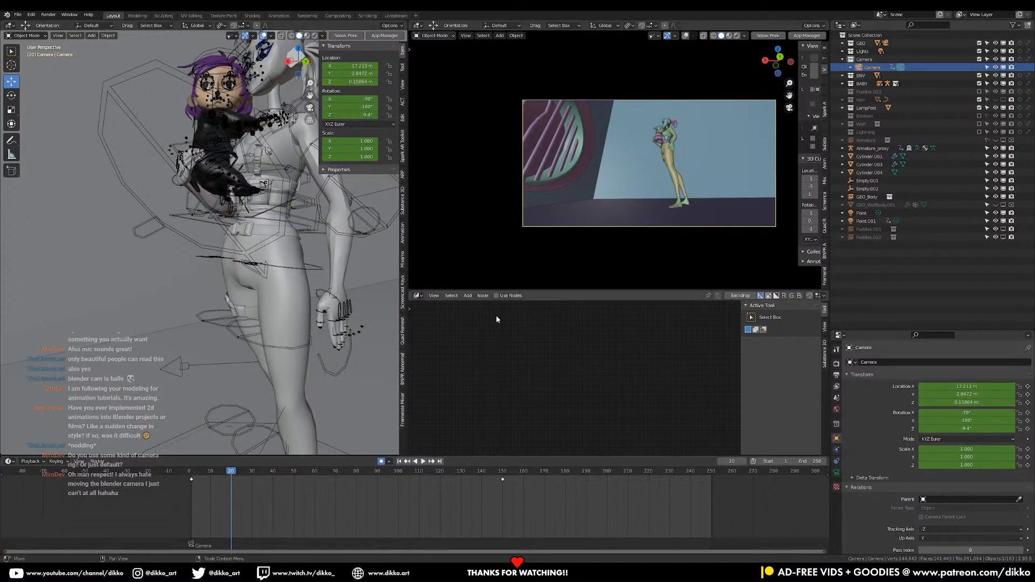
# Return Armature_proxy to Pose Mode and select all its bones
pyautogui.click(317, 230)
pyautogui.click(22, 35)
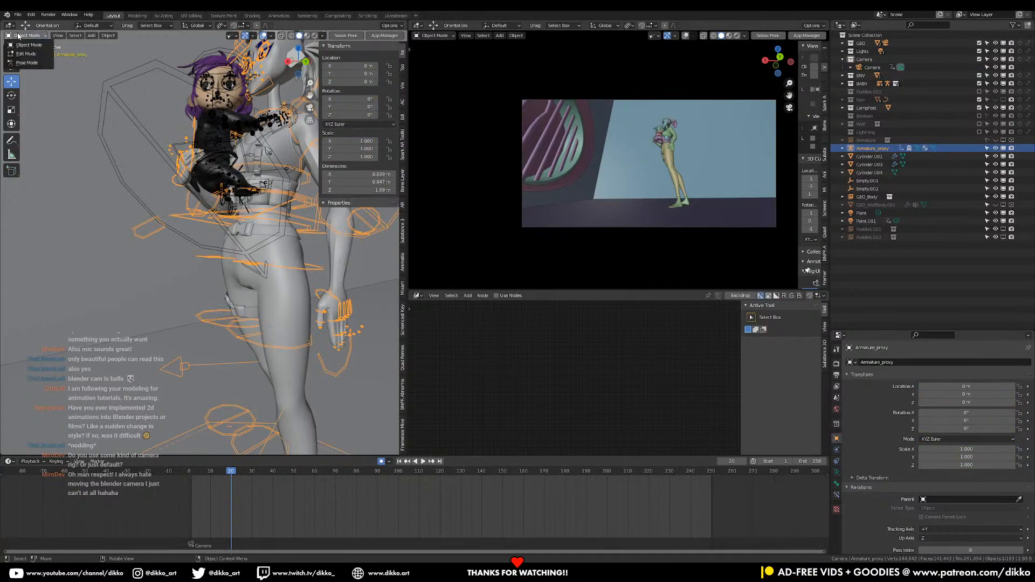
pyautogui.click(27, 63)
pyautogui.press('a')
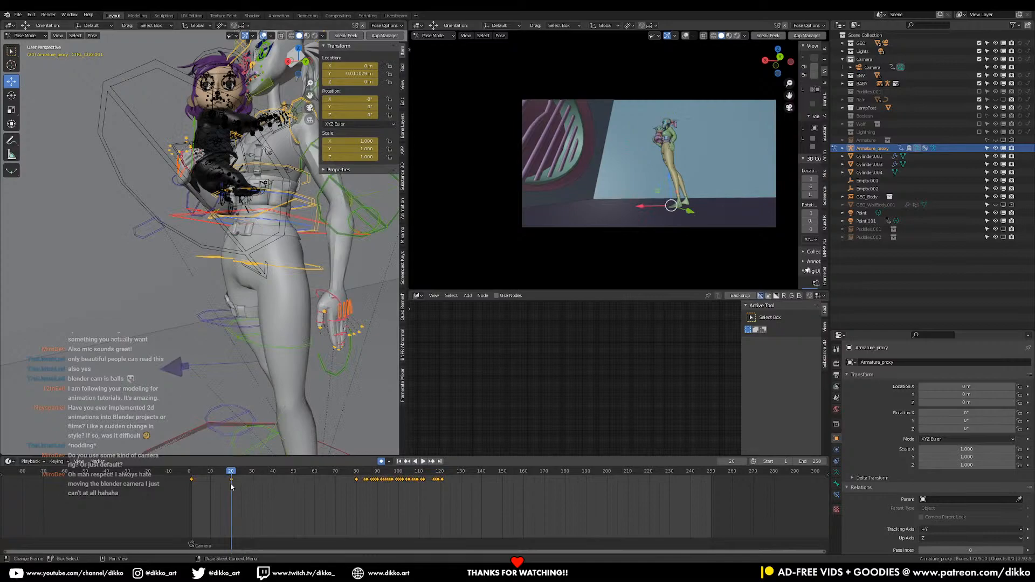
# Go to frame 44 and move the COG control back and down so the character bends into a crouch
pyautogui.press('space')
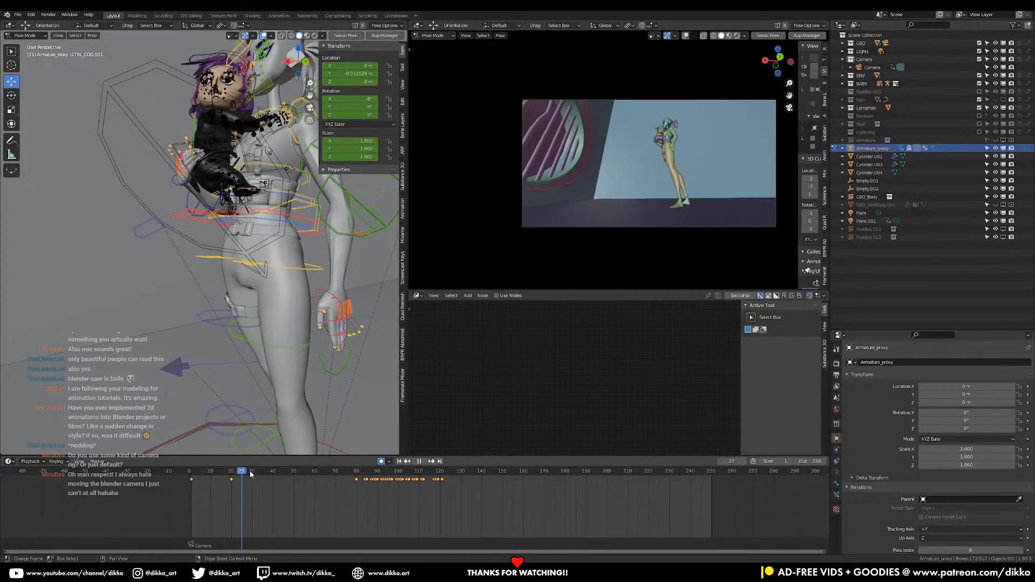
pyautogui.press('space')
pyautogui.moveTo(279, 327); pyautogui.dragTo(243, 280, button='middle')
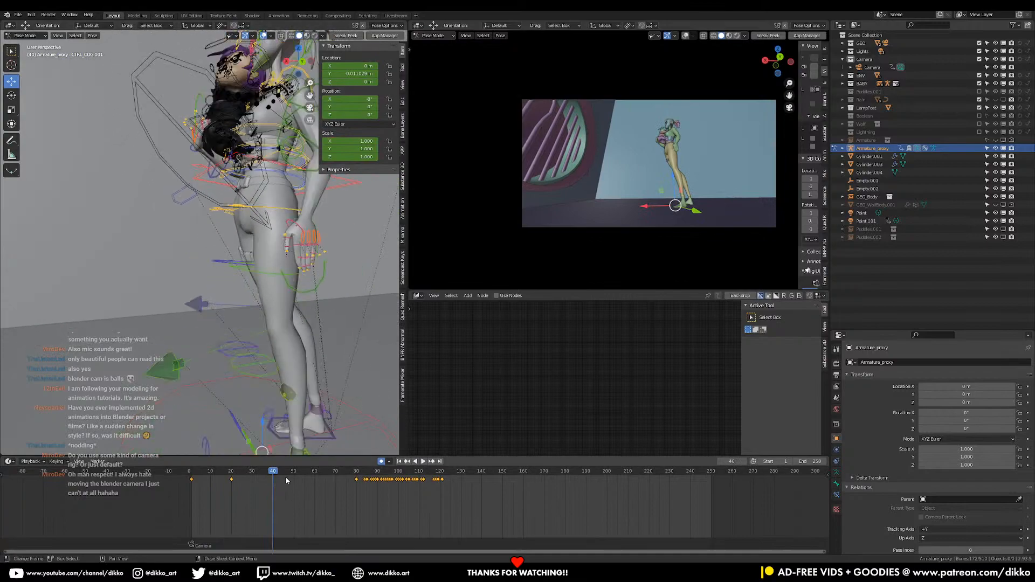
pyautogui.click(281, 472)
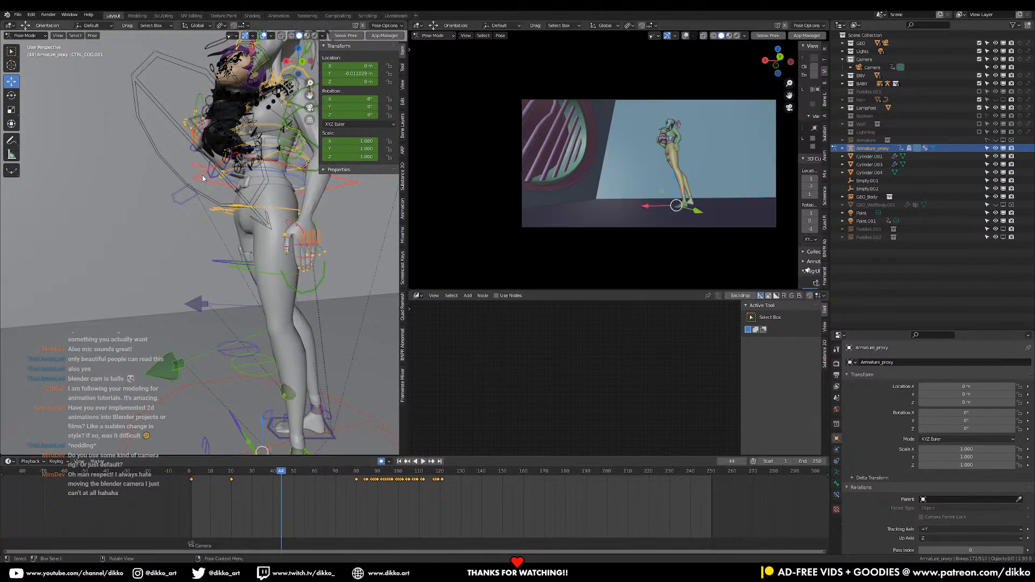
pyautogui.press('g')
pyautogui.press('y')
pyautogui.moveTo(254, 221); pyautogui.dragTo(256, 230)
pyautogui.moveTo(264, 246); pyautogui.dragTo(195, 176, button='middle')
pyautogui.moveTo(182, 142); pyautogui.dragTo(215, 146)
pyautogui.moveTo(181, 199); pyautogui.dragTo(195, 178, button='middle')
# Switch the transform orientation to Local and rotate the COG control about its local X axis to tilt the hips forward
pyautogui.press('r')
pyautogui.press('x')
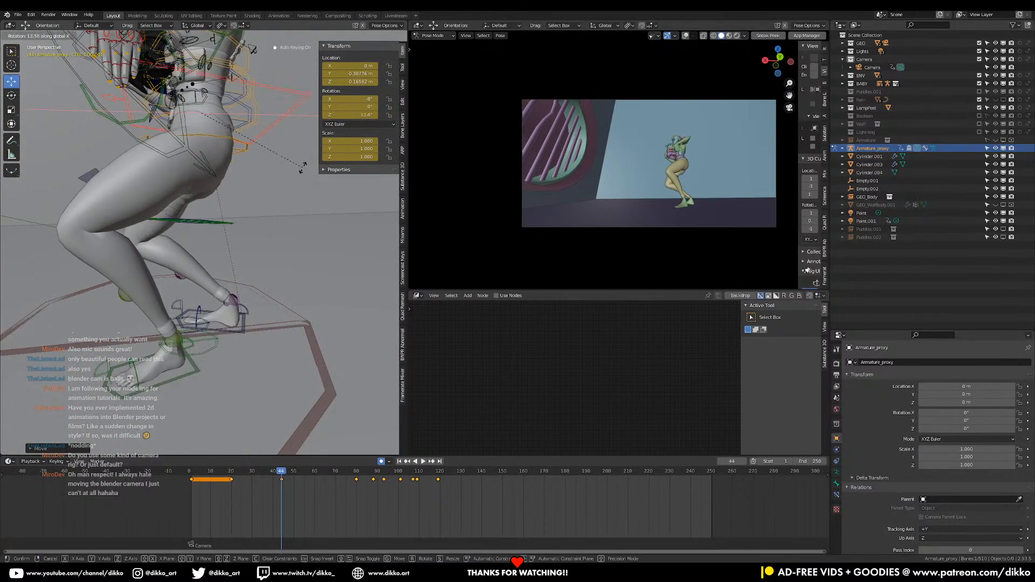
pyautogui.press('Escape')
pyautogui.click(196, 27)
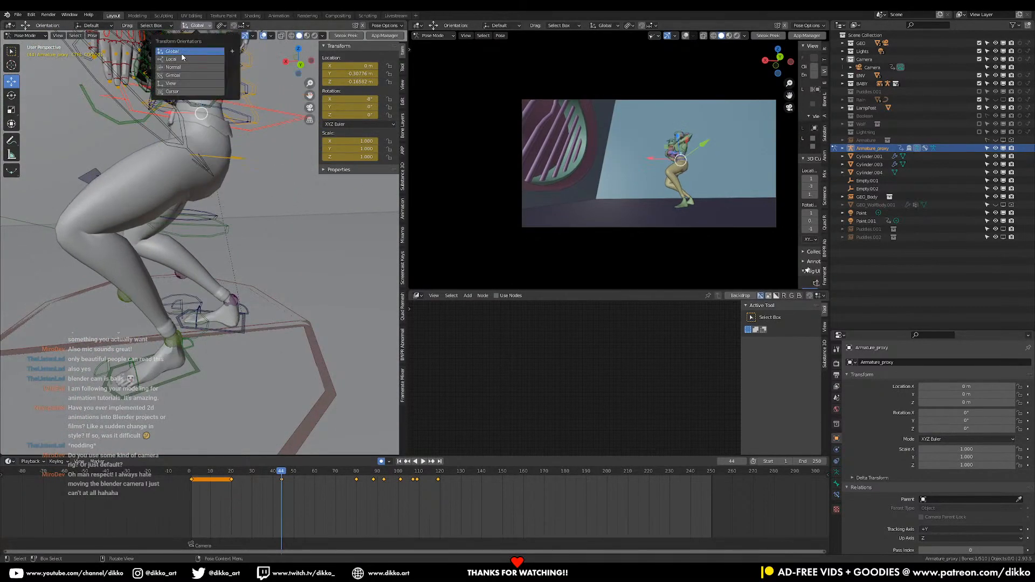
pyautogui.click(185, 57)
pyautogui.press('r')
pyautogui.press('x')
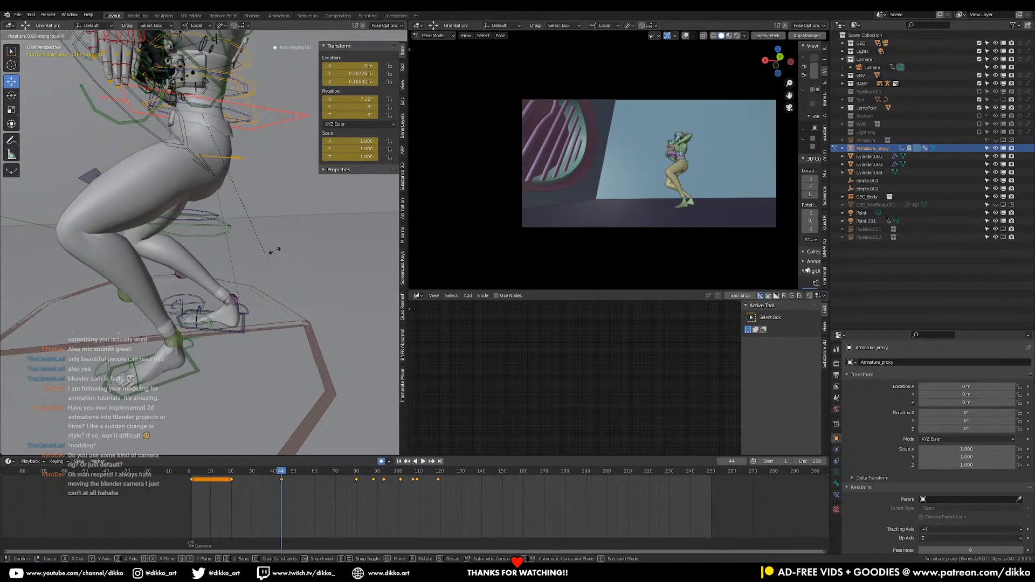
pyautogui.click(302, 196)
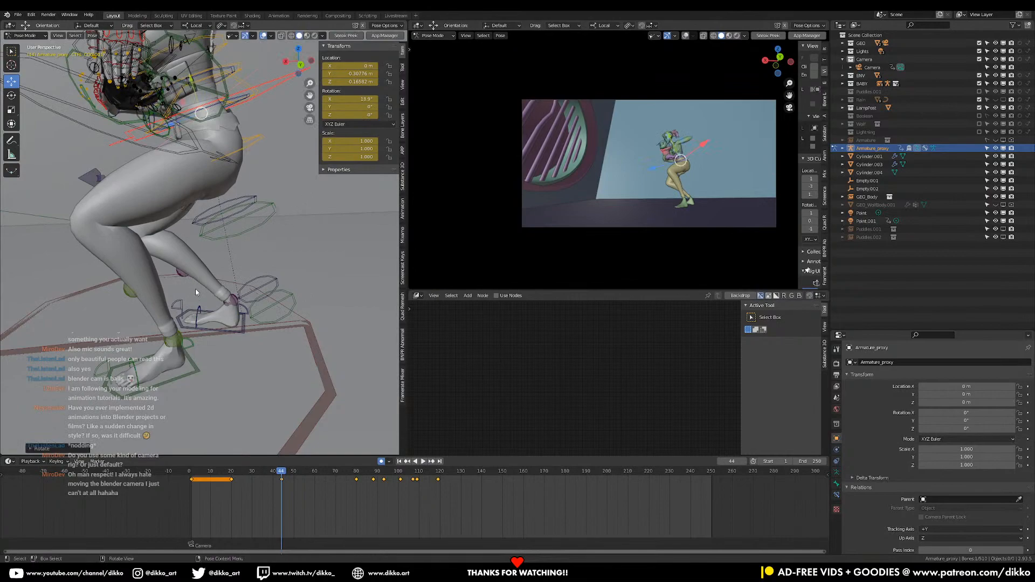
# Reposition the two foot controls at frame 44, placing the near foot forward to widen the crouching stance
pyautogui.click(236, 327)
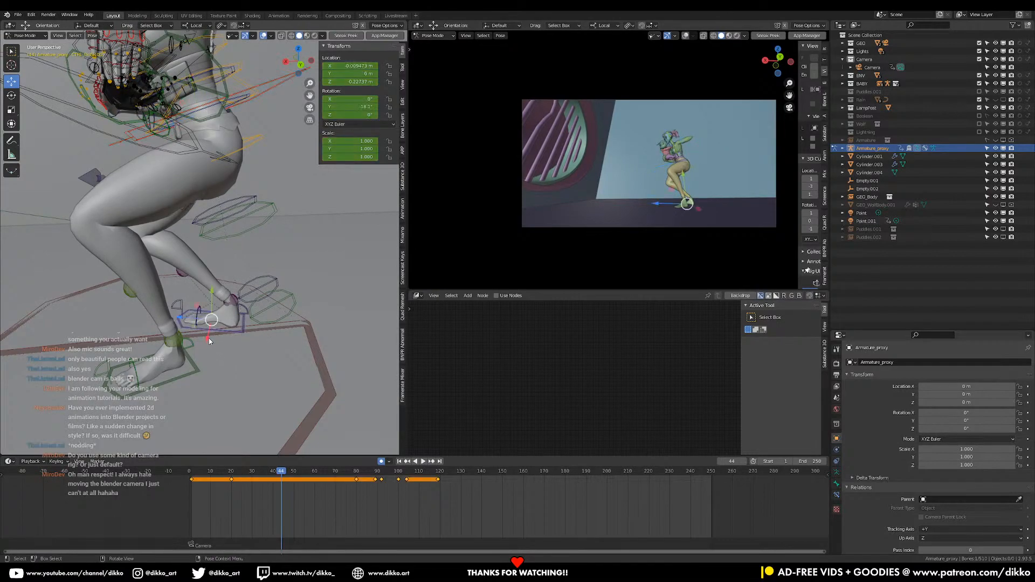
pyautogui.press('g')
pyautogui.moveTo(226, 298); pyautogui.dragTo(215, 318)
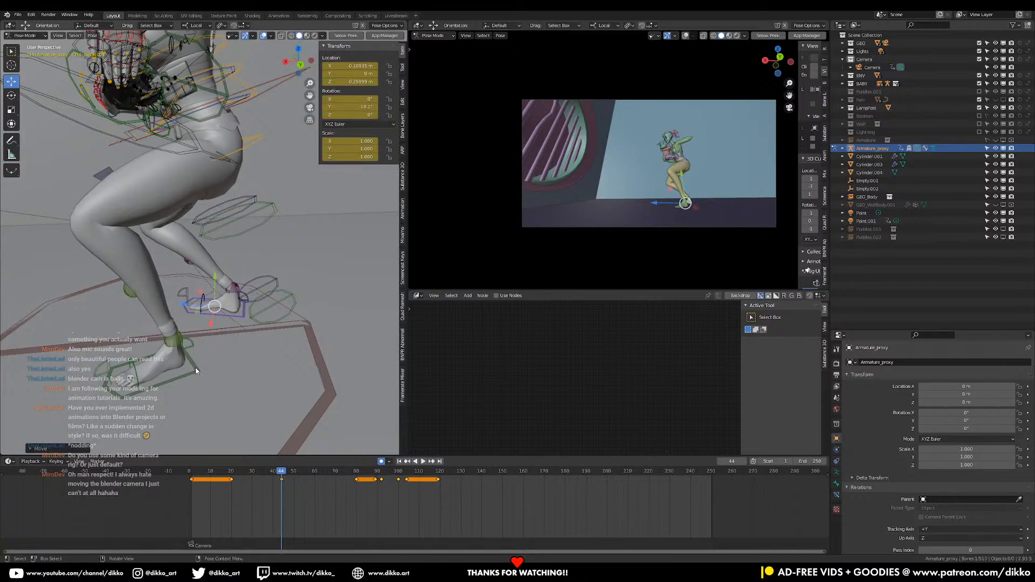
pyautogui.click(195, 367)
pyautogui.moveTo(104, 380); pyautogui.dragTo(33, 404)
# Select the COG control and open its custom properties holding the FK/IK arm and leg switches
pyautogui.moveTo(222, 299); pyautogui.dragTo(268, 186, button='middle')
pyautogui.moveTo(193, 211); pyautogui.dragTo(236, 187, button='middle')
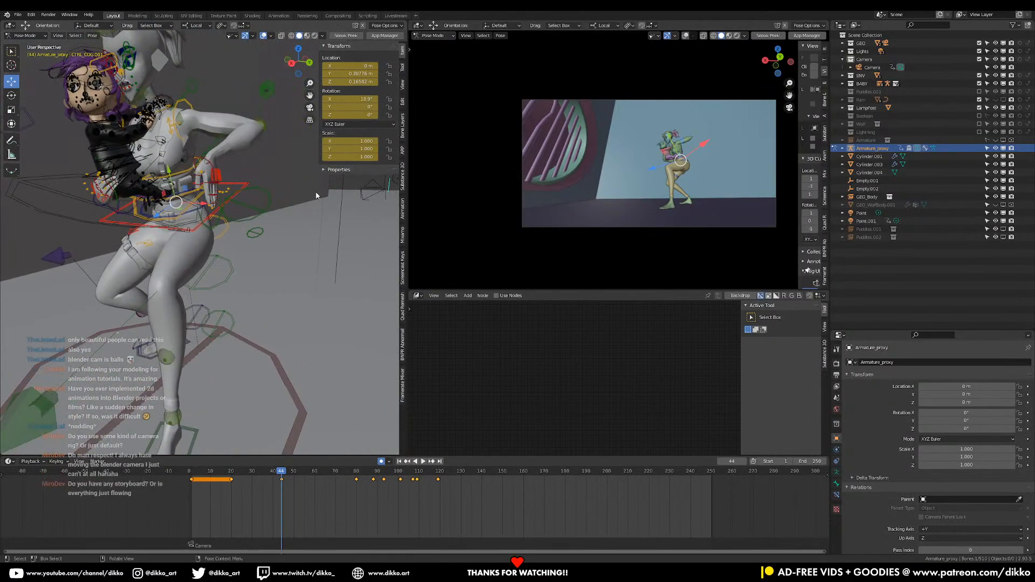
pyautogui.moveTo(315, 191); pyautogui.dragTo(218, 213, button='middle')
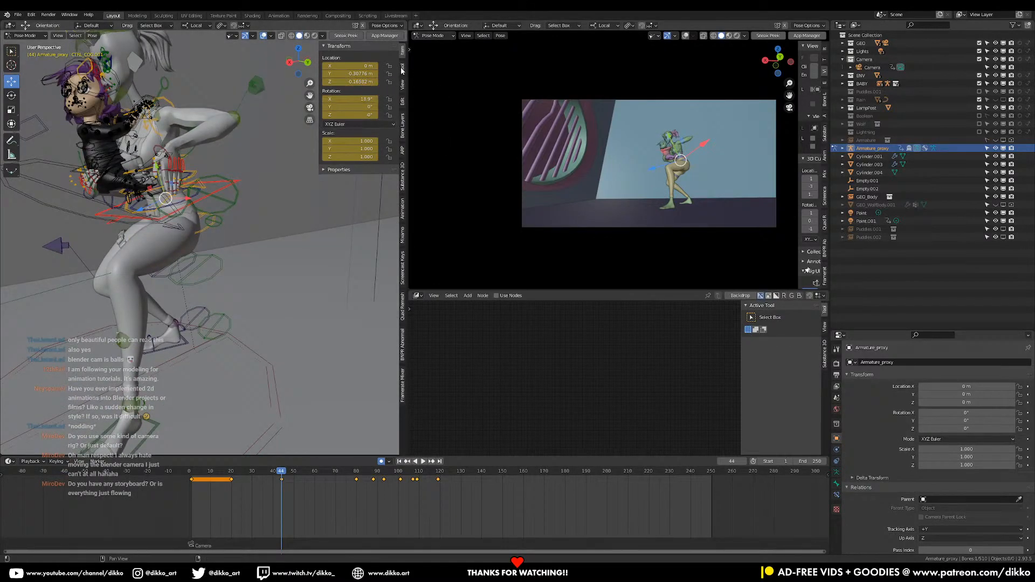
pyautogui.click(402, 70)
pyautogui.click(403, 84)
pyautogui.click(404, 99)
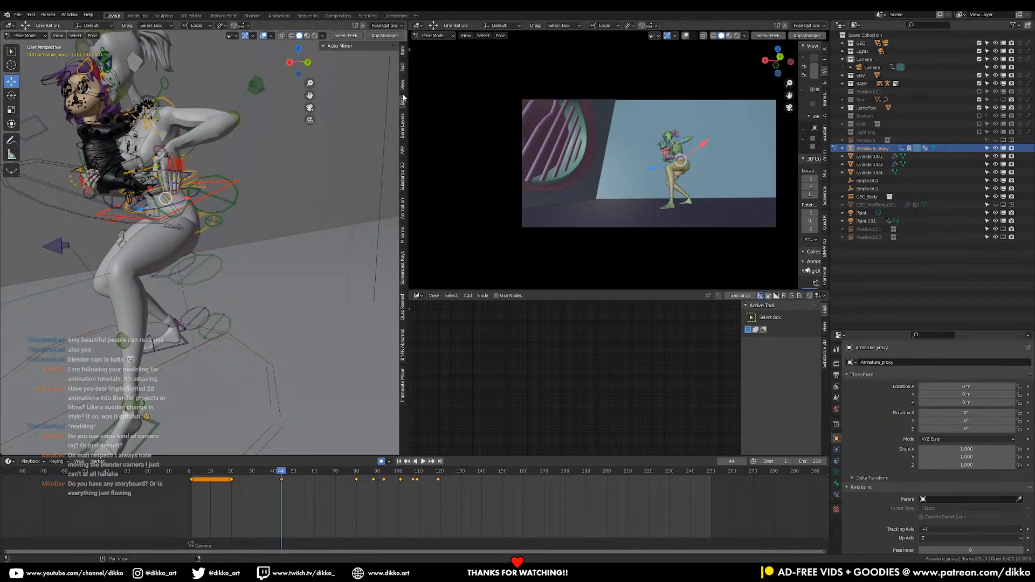
pyautogui.click(403, 127)
pyautogui.click(404, 52)
pyautogui.click(404, 67)
pyautogui.click(403, 51)
pyautogui.click(340, 170)
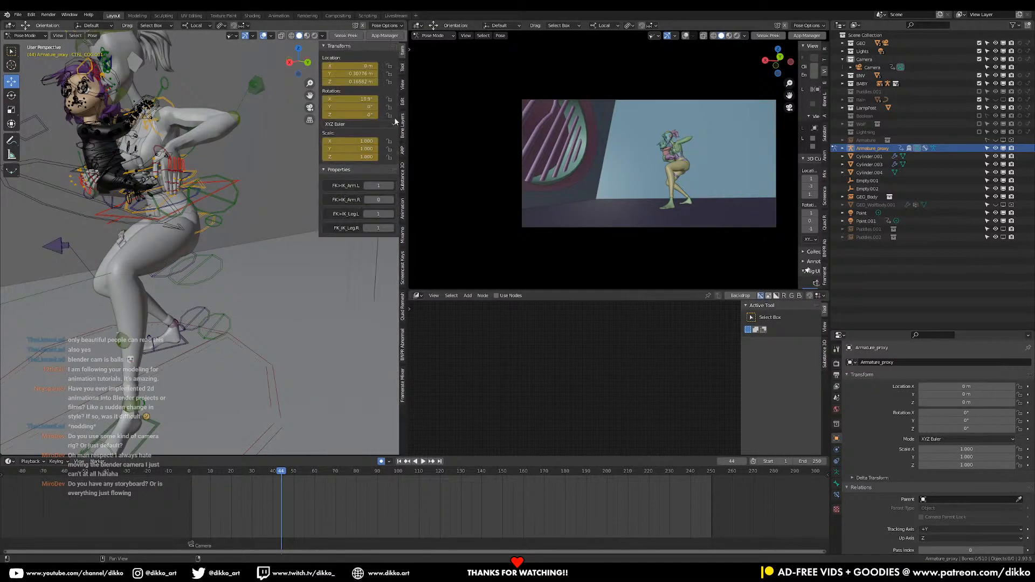
# Lower the left IK hand control beside the bent knee at frame 44 and rotate the hand so the arm hangs down
pyautogui.click(403, 68)
pyautogui.moveTo(197, 154); pyautogui.dragTo(292, 189, button='middle')
pyautogui.click(234, 135)
pyautogui.scroll(2, 301, 183)
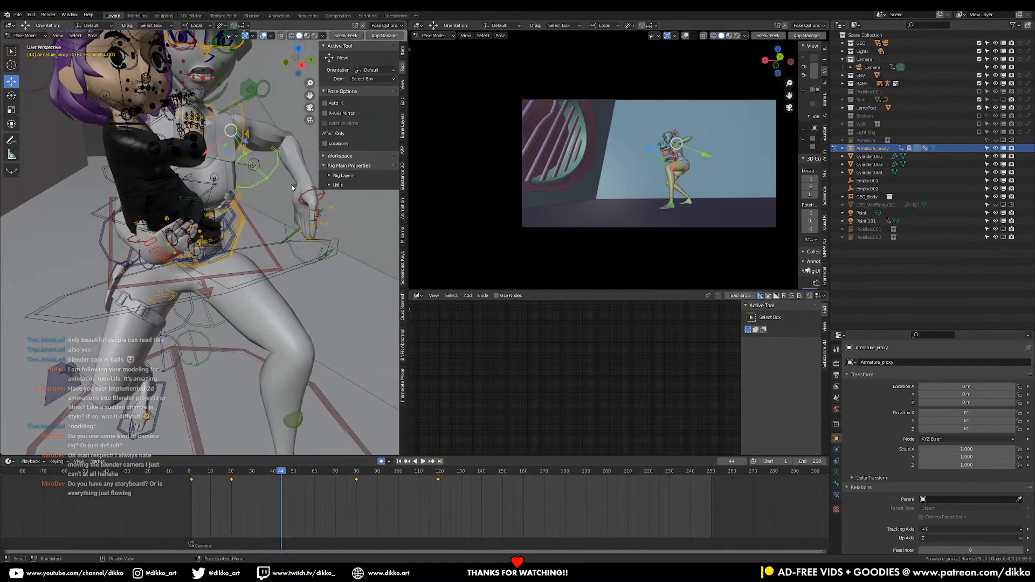
pyautogui.moveTo(293, 243); pyautogui.dragTo(301, 209, button='middle')
pyautogui.press('g')
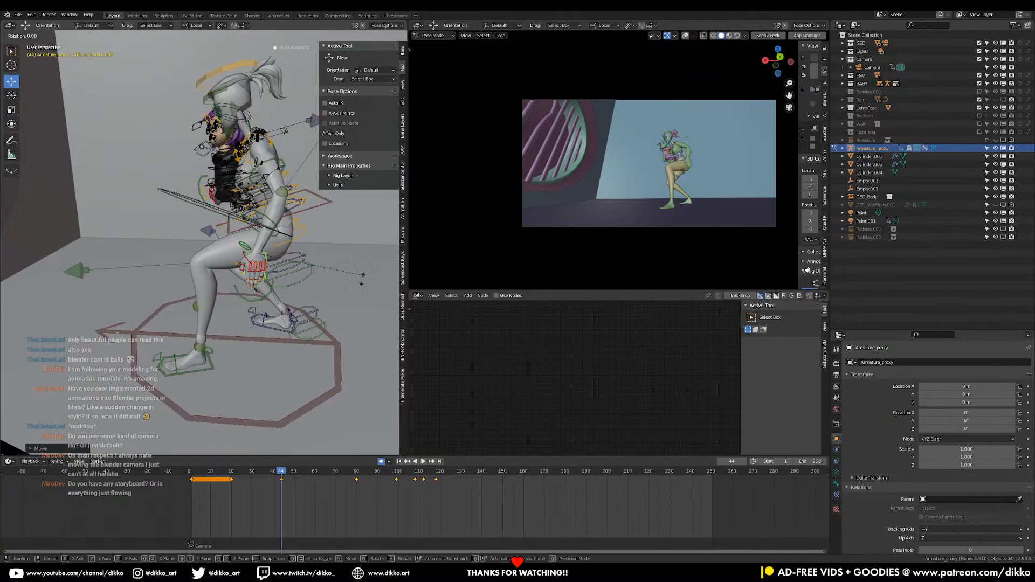
pyautogui.click(339, 315)
pyautogui.moveTo(339, 314); pyautogui.dragTo(243, 320, button='middle')
# Select the right foot control and shift it slightly to adjust where the back foot is planted
pyautogui.click(176, 309)
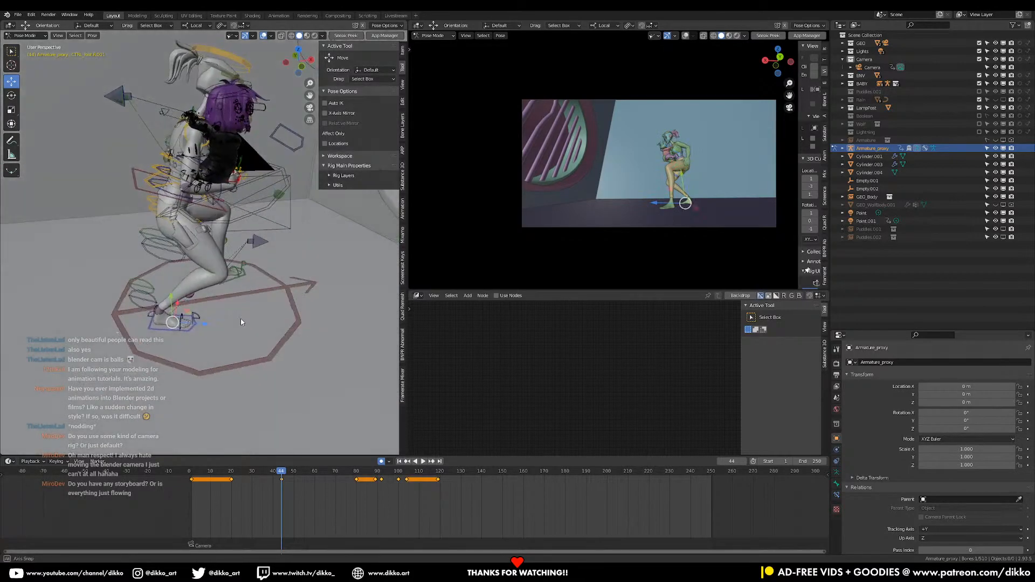
pyautogui.moveTo(177, 308); pyautogui.dragTo(230, 335, button='middle')
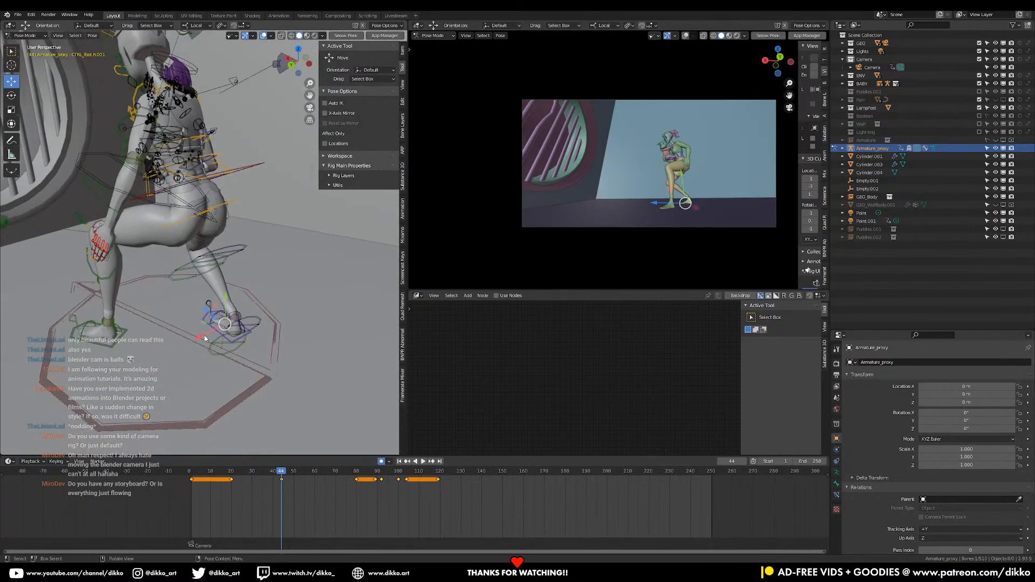
pyautogui.press('g')
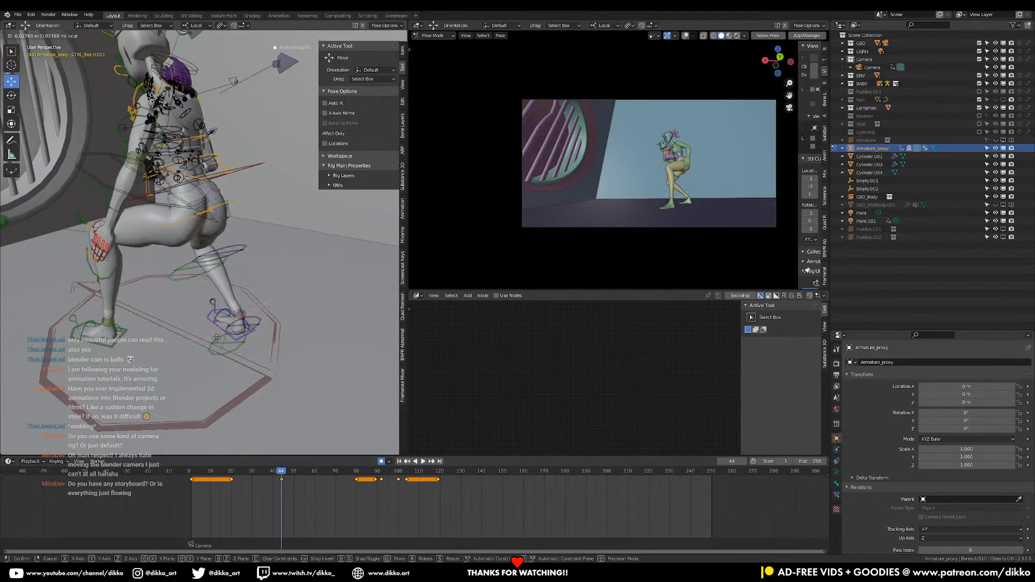
pyautogui.click(219, 337)
pyautogui.moveTo(258, 343); pyautogui.dragTo(221, 340, button='middle')
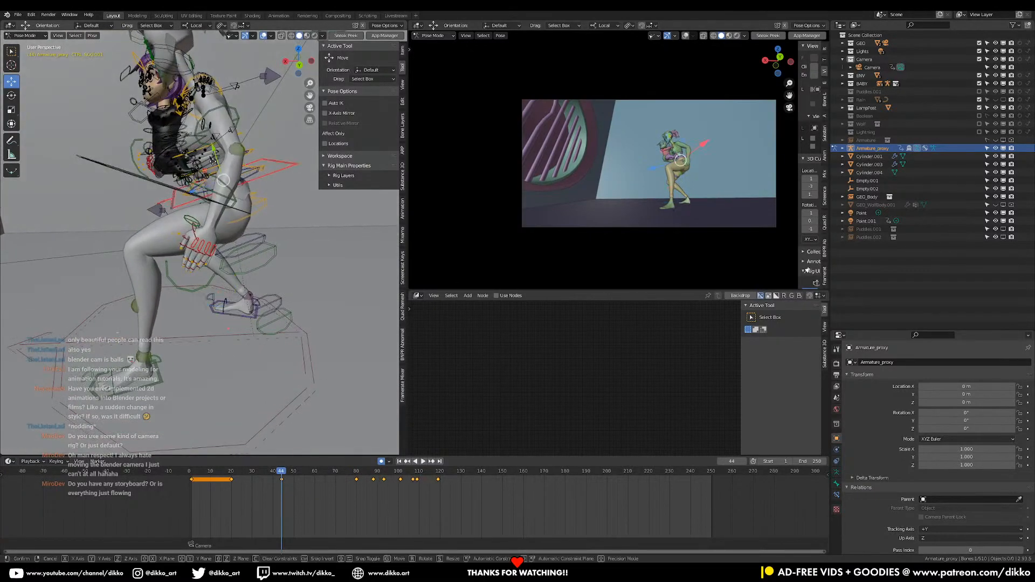
# Move the COG control down and forward so the hips settle lower over the feet
pyautogui.click(271, 253)
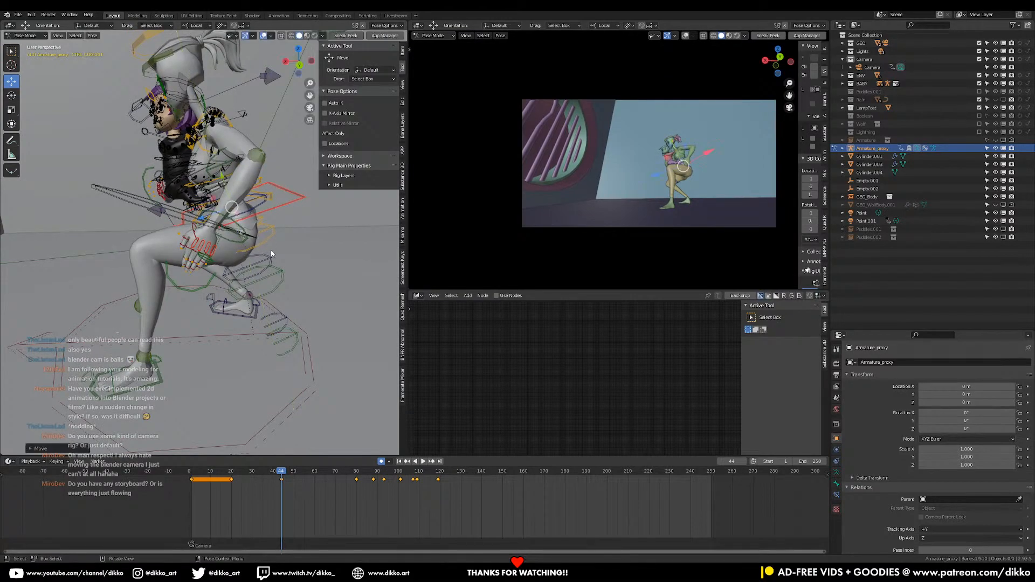
pyautogui.press('g')
pyautogui.click(202, 184)
pyautogui.press('g')
pyautogui.click(206, 221)
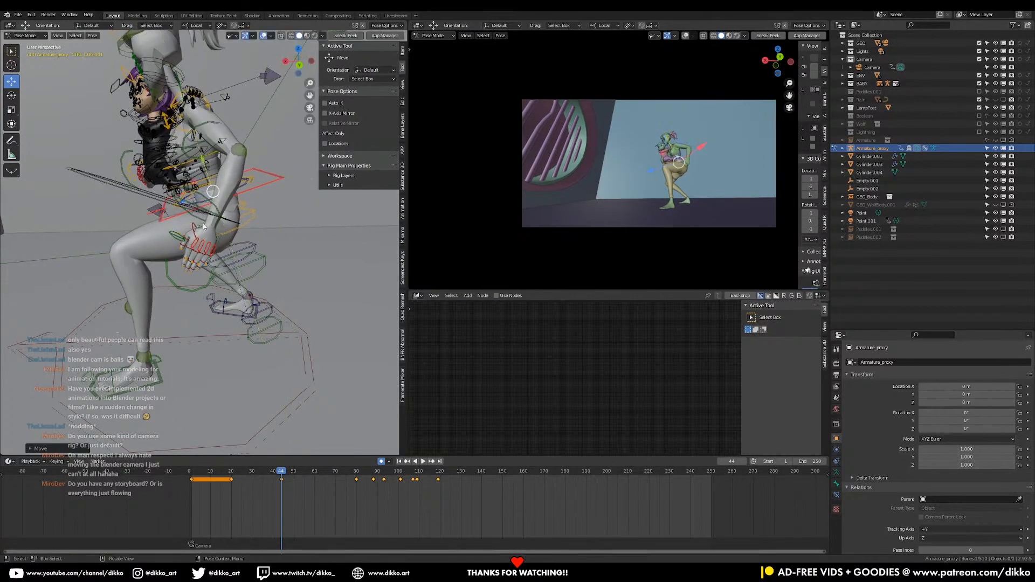
# Pull the left foot control back beside the right foot to narrow the stance
pyautogui.moveTo(180, 300); pyautogui.dragTo(225, 349, button='middle')
pyautogui.moveTo(264, 365); pyautogui.dragTo(240, 377)
pyautogui.moveTo(240, 377); pyautogui.dragTo(216, 368, button='middle')
pyautogui.moveTo(157, 331); pyautogui.dragTo(180, 330, button='middle')
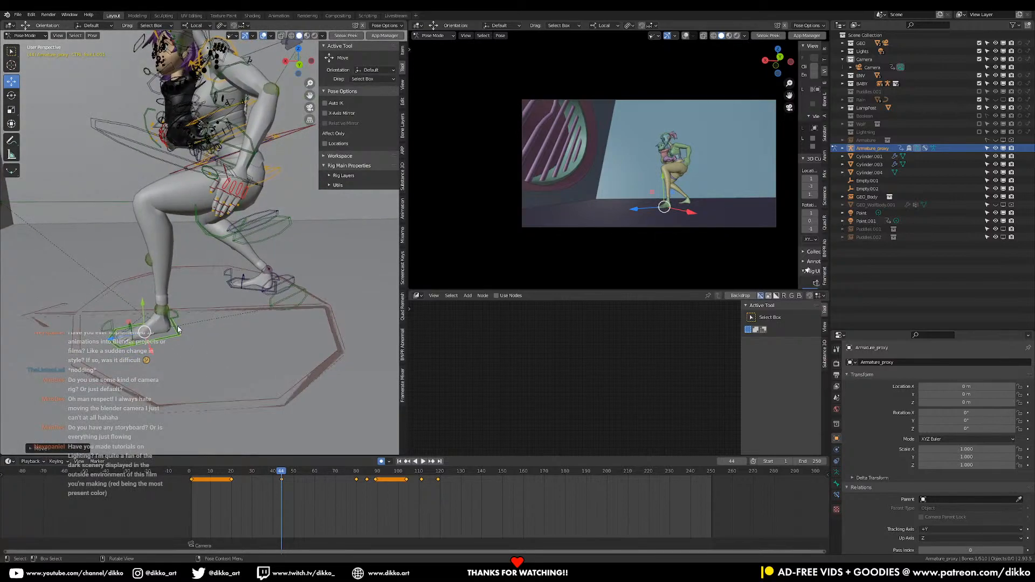
pyautogui.moveTo(127, 334); pyautogui.dragTo(227, 364)
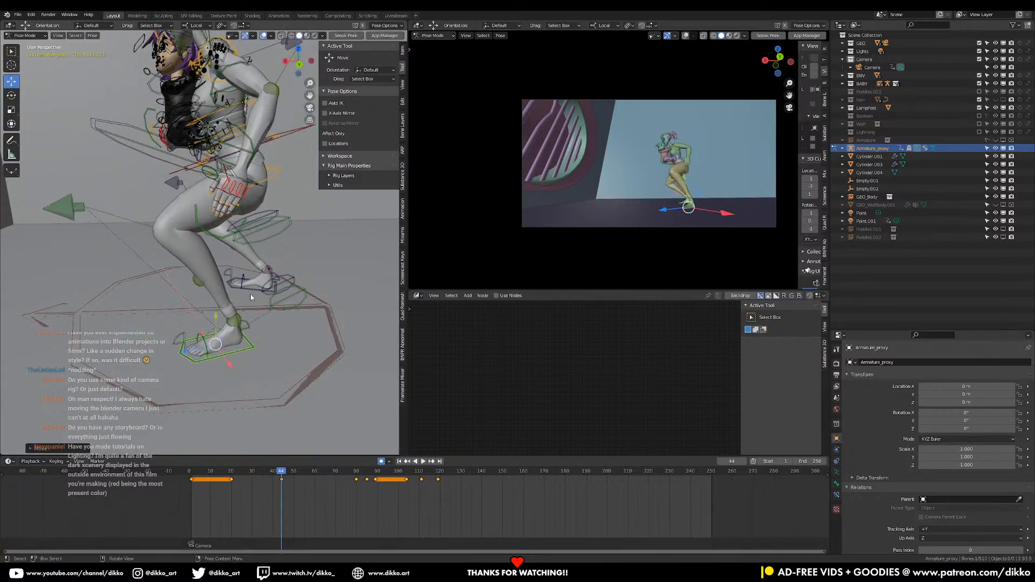
# Reposition the COG control over the feet and rotate it about its local X axis to bend the torso forward
pyautogui.moveTo(249, 298); pyautogui.dragTo(209, 277)
pyautogui.moveTo(231, 125); pyautogui.dragTo(224, 101)
pyautogui.moveTo(211, 140); pyautogui.dragTo(229, 128, button='middle')
pyautogui.moveTo(219, 133); pyautogui.dragTo(239, 126)
pyautogui.keyDown('shift'); pyautogui.moveTo(309, 177); pyautogui.dragTo(270, 207, button='middle'); pyautogui.keyUp('shift')
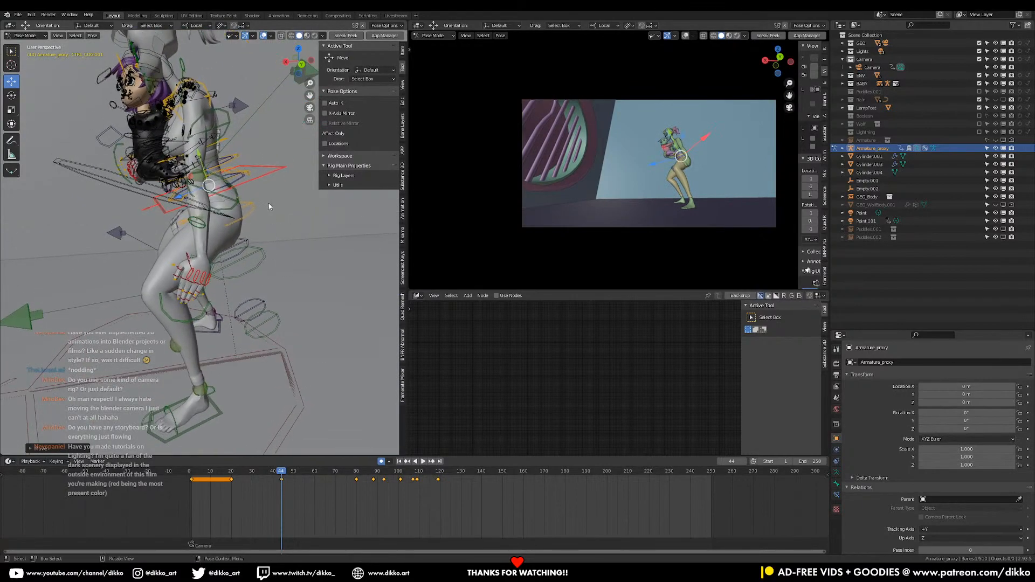
pyautogui.click(275, 246)
pyautogui.press('r')
pyautogui.press('x')
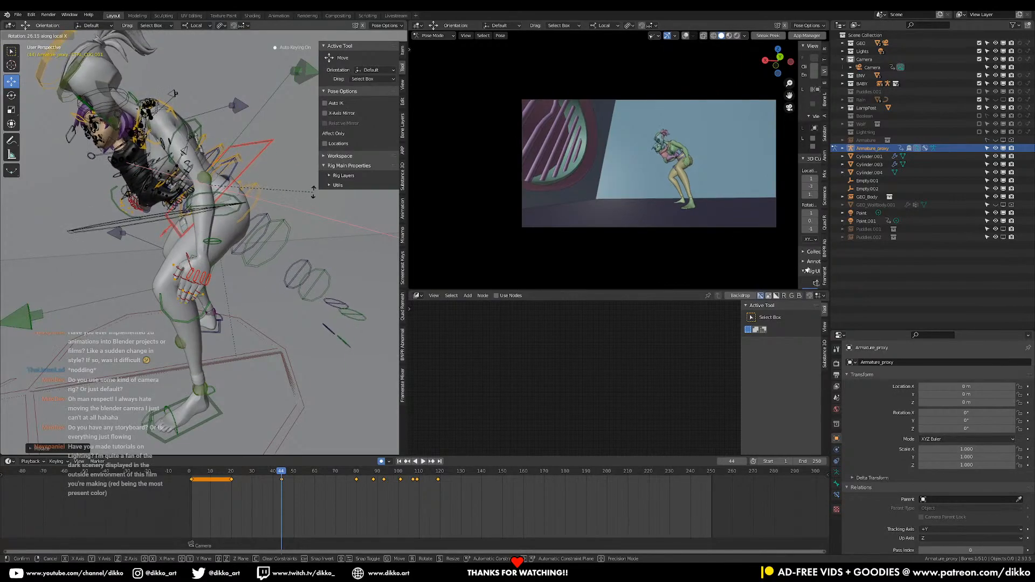
pyautogui.click(313, 187)
pyautogui.moveTo(313, 187); pyautogui.dragTo(300, 278, button='middle')
# Move the left IK hand control forward from the thigh so the arm reaches in front of the knees
pyautogui.click(270, 300)
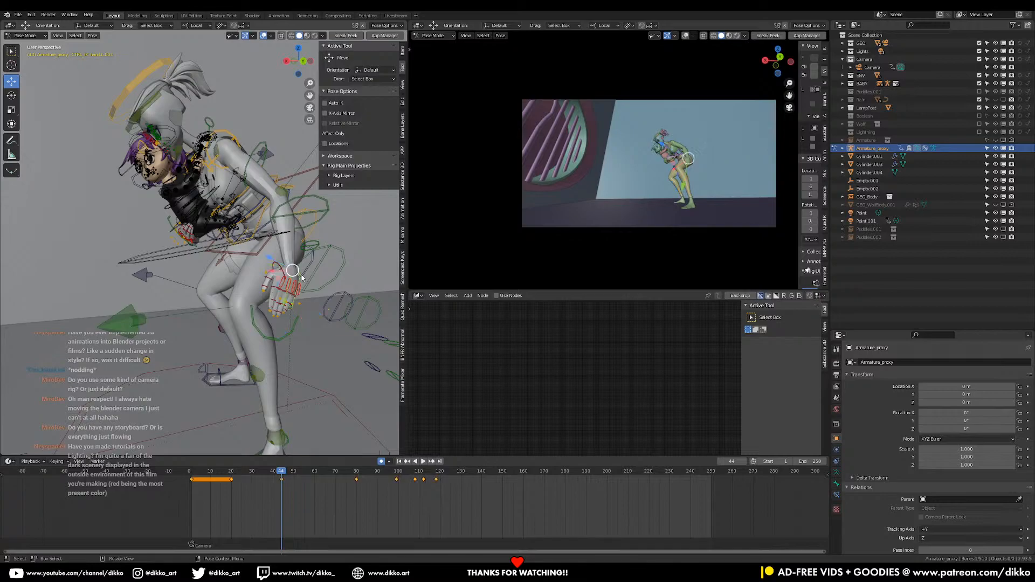
pyautogui.press('g')
pyautogui.click(228, 307)
pyautogui.moveTo(229, 307); pyautogui.dragTo(279, 237, button='middle')
pyautogui.press('g')
pyautogui.click(255, 285)
# Select the chest control and rotate it freely to curl and turn the upper body toward the reaching arm
pyautogui.click(232, 132)
pyautogui.press('r')
pyautogui.click(245, 141)
pyautogui.moveTo(244, 142); pyautogui.dragTo(168, 155, button='middle')
pyautogui.press('r')
pyautogui.press('r')
pyautogui.click(162, 316)
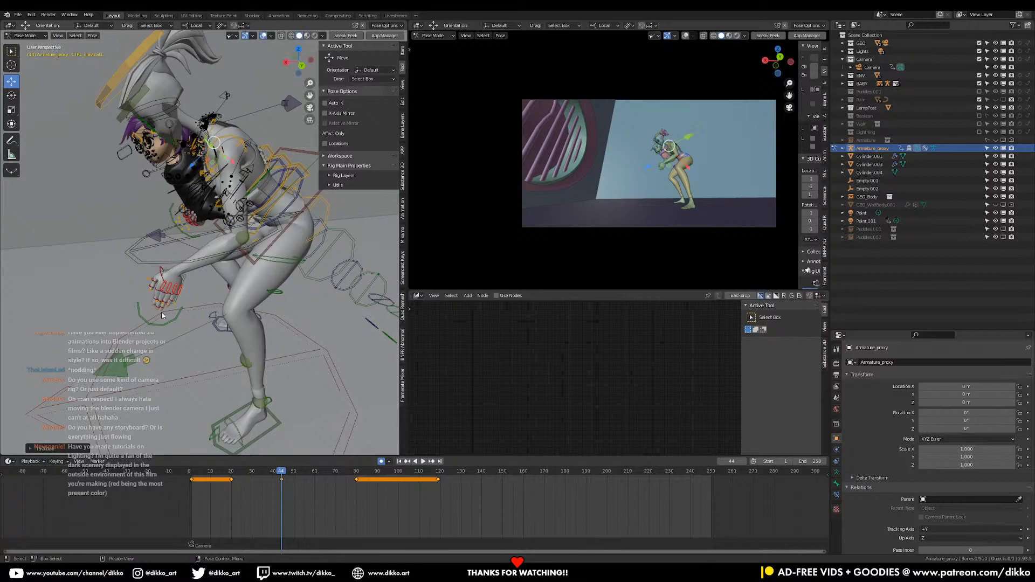
# Move the left IK hand further forward and down, rotate it into a lowering pose, and save the file
pyautogui.click(187, 277)
pyautogui.press('g')
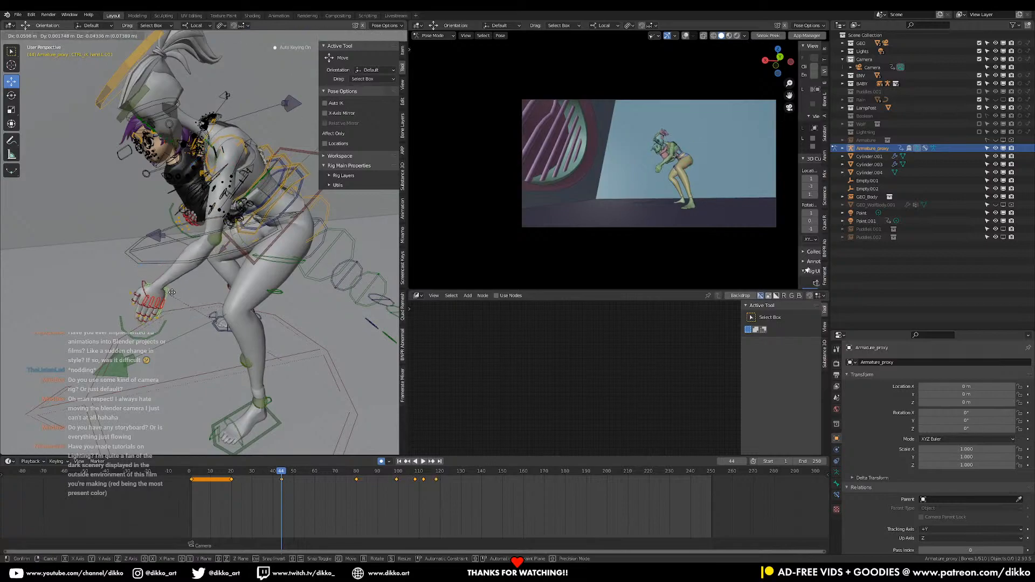
pyautogui.click(176, 301)
pyautogui.press('r')
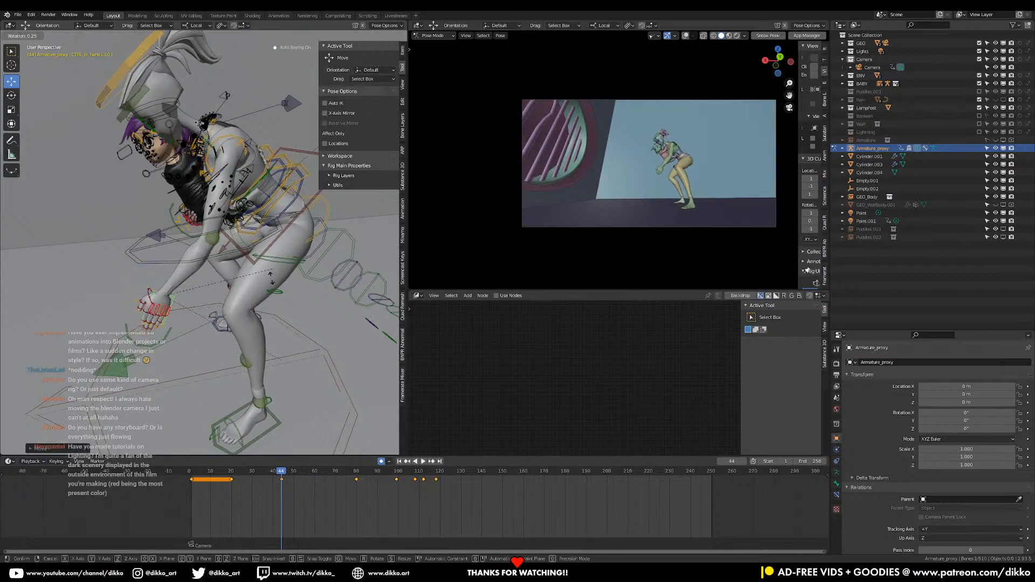
pyautogui.press('r')
pyautogui.click(204, 307)
pyautogui.press('g')
pyautogui.click(223, 284)
pyautogui.moveTo(222, 284); pyautogui.dragTo(143, 240, button='middle')
pyautogui.hotkey('ctrl', 's')
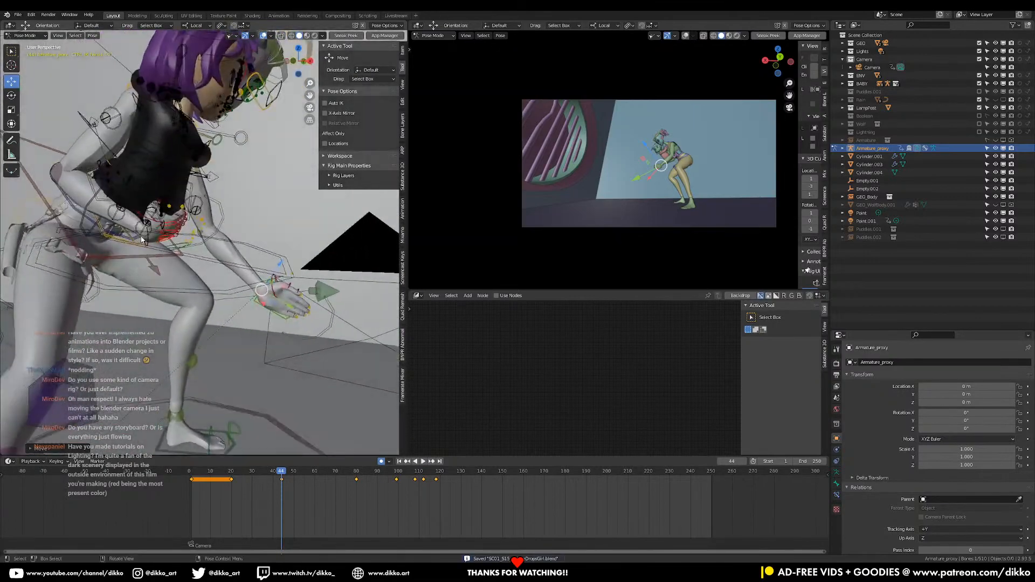
# Select the COG control and set its FK/IK Arm.R property to 1 to switch the right arm to IK
pyautogui.click(147, 242)
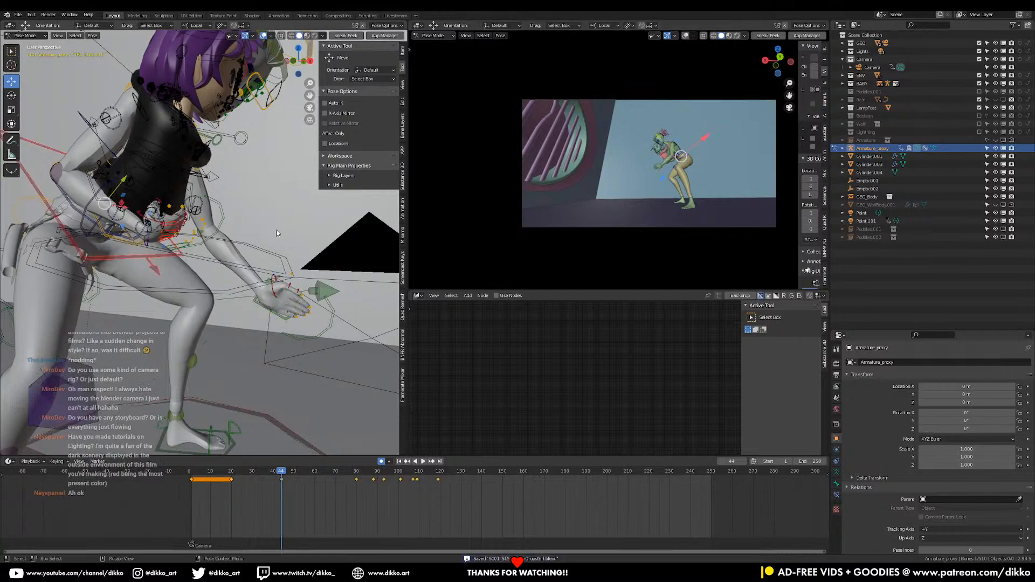
pyautogui.click(403, 85)
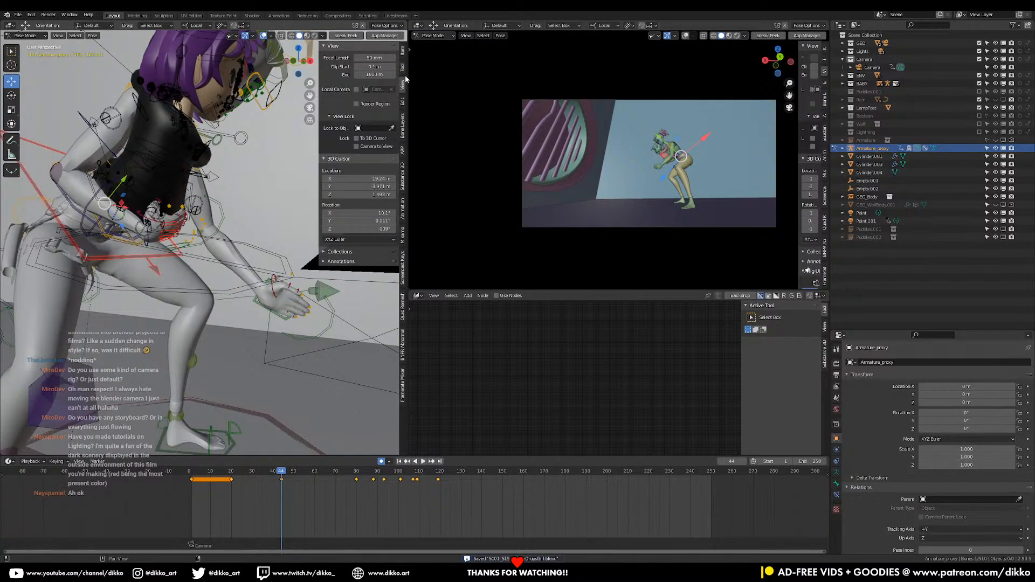
pyautogui.click(403, 67)
pyautogui.click(403, 50)
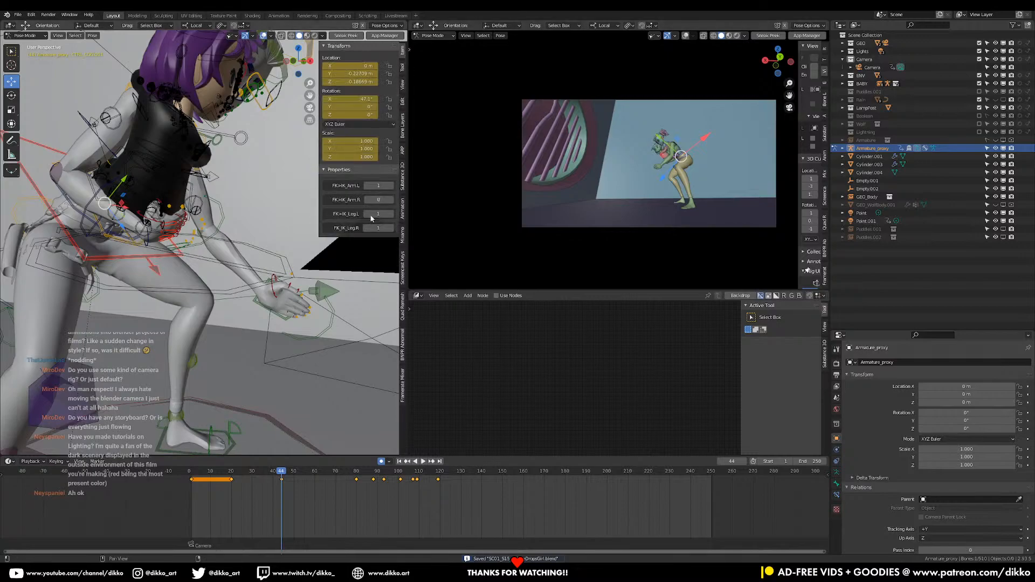
pyautogui.moveTo(379, 199); pyautogui.dragTo(393, 200)
pyautogui.scroll(-3, 215, 226)
pyautogui.moveTo(216, 226); pyautogui.dragTo(145, 236, button='middle')
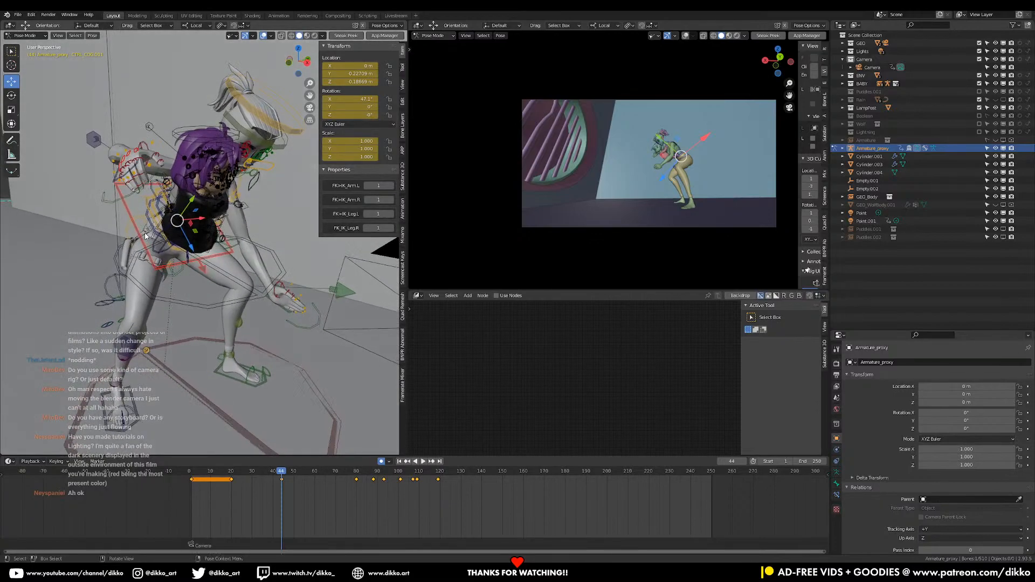
# Select the right IK hand control and move it from behind the body forward and down toward the left hand
pyautogui.click(114, 184)
pyautogui.moveTo(114, 184); pyautogui.dragTo(141, 204, button='middle')
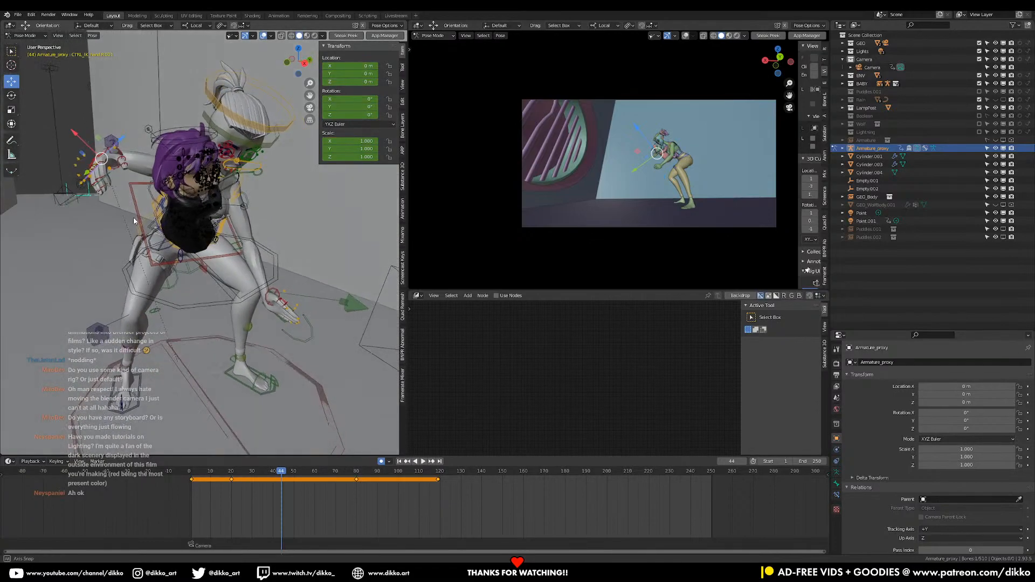
pyautogui.press('g')
pyautogui.click(184, 288)
pyautogui.moveTo(183, 288); pyautogui.dragTo(218, 293, button='middle')
pyautogui.press('g')
pyautogui.click(223, 320)
# Rotate and nudge the right IK hand so it reaches forward alongside the left hand
pyautogui.press('r')
pyautogui.click(290, 197)
pyautogui.press('g')
pyautogui.click(284, 246)
pyautogui.press('r')
pyautogui.click(203, 264)
pyautogui.moveTo(202, 265); pyautogui.dragTo(280, 255, button='middle')
pyautogui.press('r')
pyautogui.click(315, 267)
pyautogui.scroll(3, 252, 278)
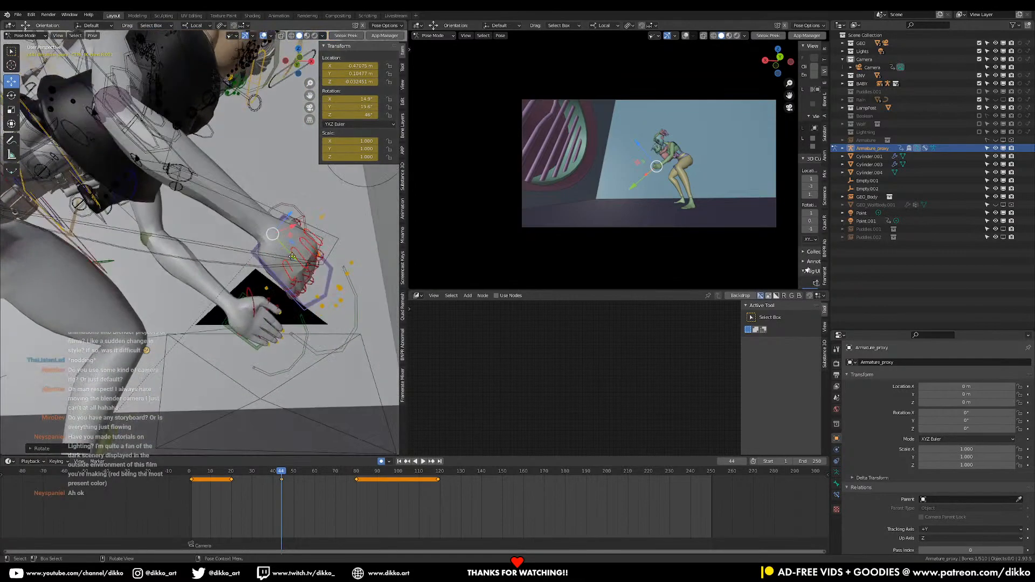
# Lower the right IK hand slightly and rotate it freely so the hand angles inward in front of the knee
pyautogui.press('g')
pyautogui.click(267, 293)
pyautogui.moveTo(267, 294); pyautogui.dragTo(214, 345, button='middle')
pyautogui.press('r')
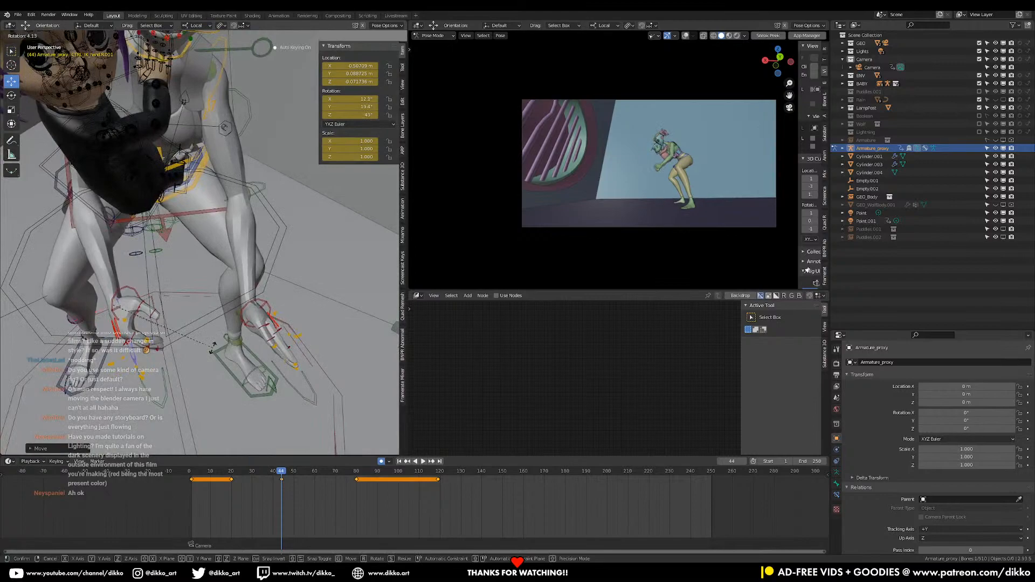
pyautogui.press('r')
pyautogui.click(213, 351)
pyautogui.press('r')
pyautogui.press('r')
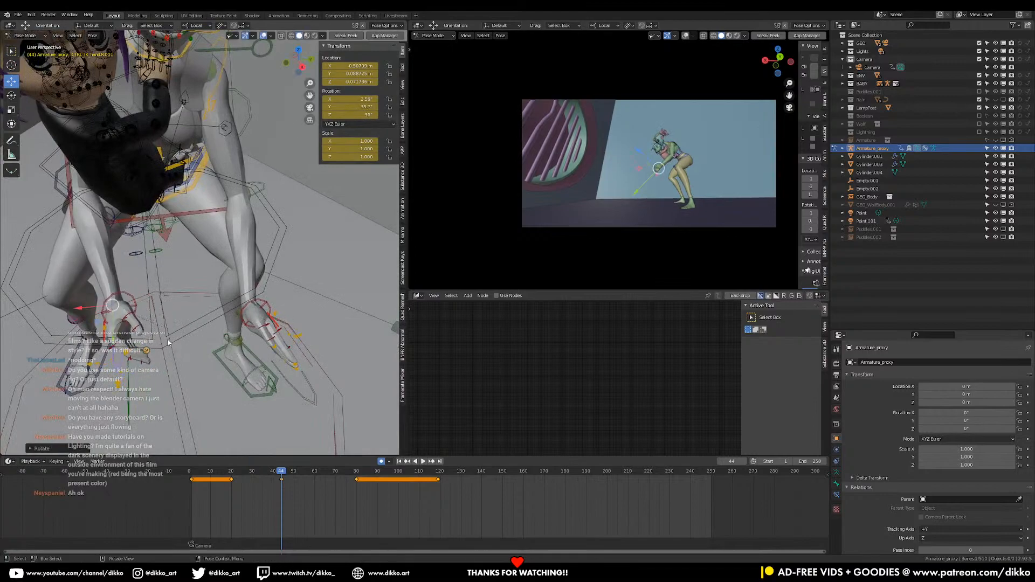
# Shift the left IK hand control inward and rotate it so the fingers point straight ahead of the body
pyautogui.keyDown('shift'); pyautogui.moveTo(192, 316); pyautogui.dragTo(225, 348, button='middle'); pyautogui.keyUp('shift')
pyautogui.press('g')
pyautogui.click(314, 310)
pyautogui.press('r')
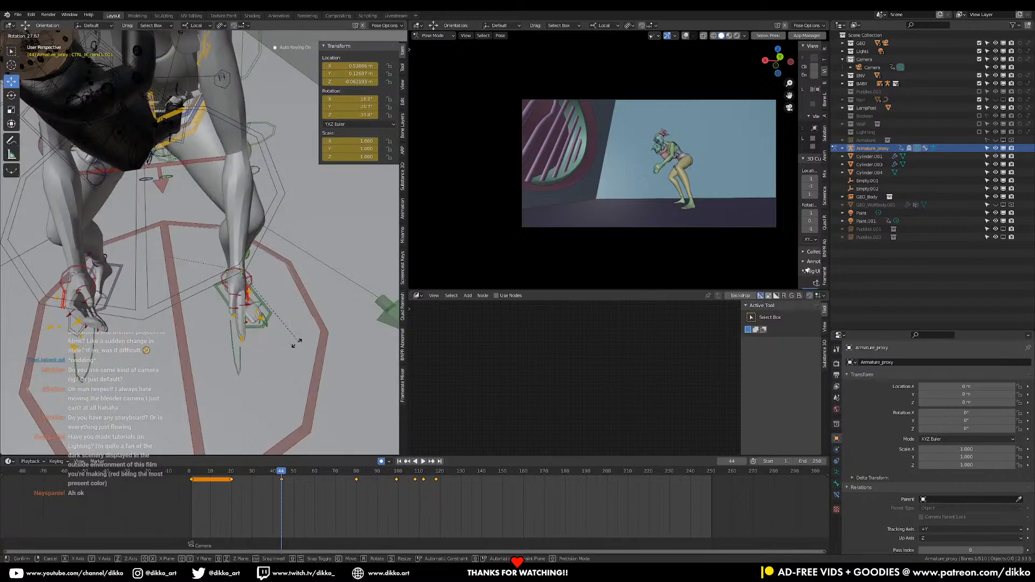
pyautogui.click(280, 349)
pyautogui.press('g')
pyautogui.click(280, 344)
pyautogui.moveTo(281, 344); pyautogui.dragTo(305, 326, button='middle')
# Fine-tune the left hand's position and rotation so it lines up with the right hand in side view
pyautogui.press('g')
pyautogui.click(272, 315)
pyautogui.press('g')
pyautogui.click(195, 292)
pyautogui.press('r')
pyautogui.click(139, 289)
pyautogui.scroll(3, 244, 315)
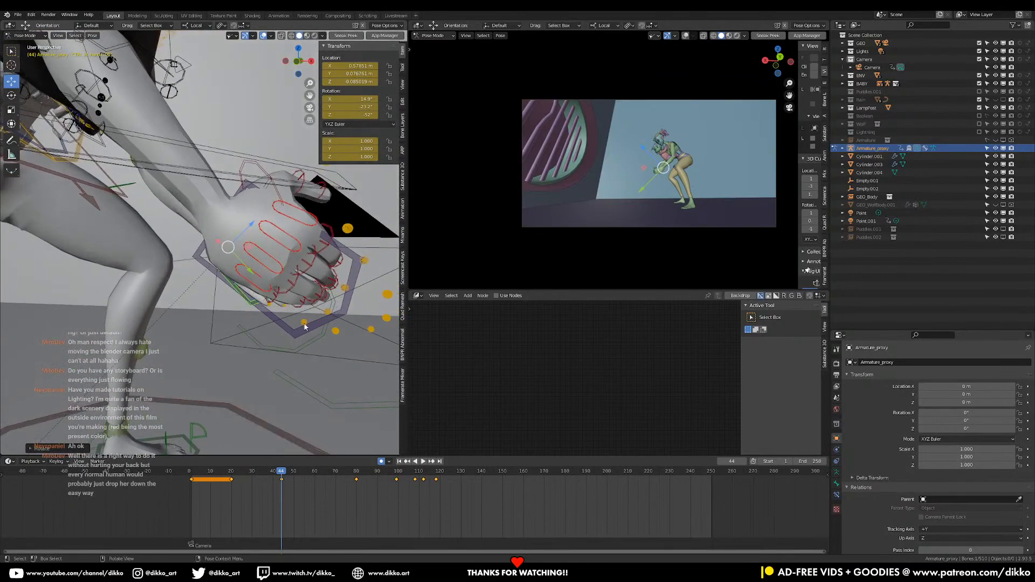
# Select the right IK hand control, then reposition and rotate it so its height and angle match the left hand
pyautogui.click(294, 332)
pyautogui.press('g')
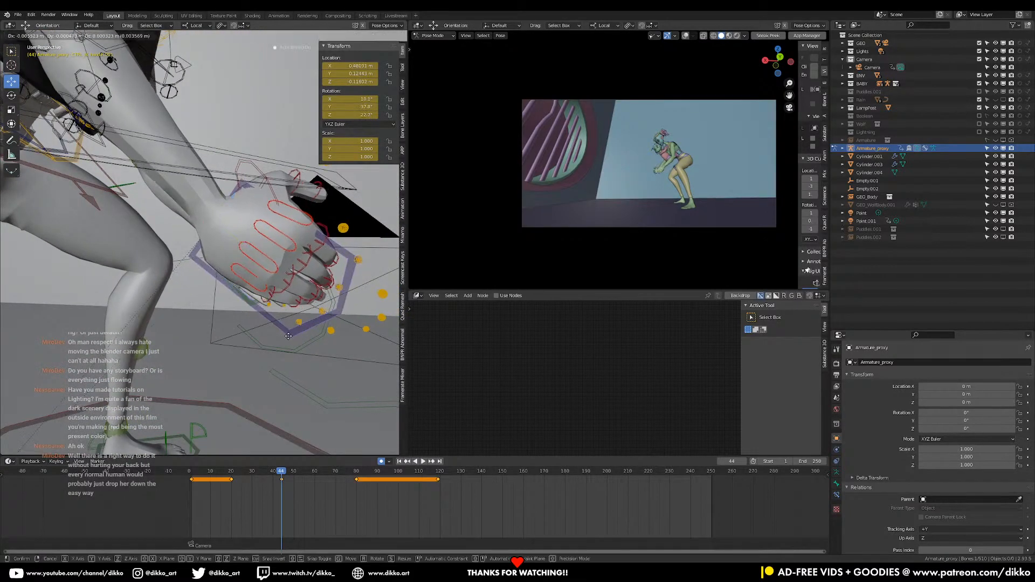
pyautogui.click(349, 301)
pyautogui.press('r')
pyautogui.click(327, 328)
pyautogui.moveTo(326, 327); pyautogui.dragTo(281, 326, button='middle')
pyautogui.press('g')
pyautogui.click(232, 310)
pyautogui.press('r')
pyautogui.click(300, 337)
pyautogui.moveTo(293, 393); pyautogui.dragTo(255, 361, button='middle')
# Rotate and move the left IK hand control so the hand hangs with fingers down inside the left knee
pyautogui.click(283, 311)
pyautogui.moveTo(284, 310); pyautogui.dragTo(313, 324, button='middle')
pyautogui.click(335, 336)
pyautogui.press('r')
pyautogui.click(331, 288)
pyautogui.moveTo(331, 288); pyautogui.dragTo(363, 264, button='middle')
pyautogui.press('g')
pyautogui.click(321, 285)
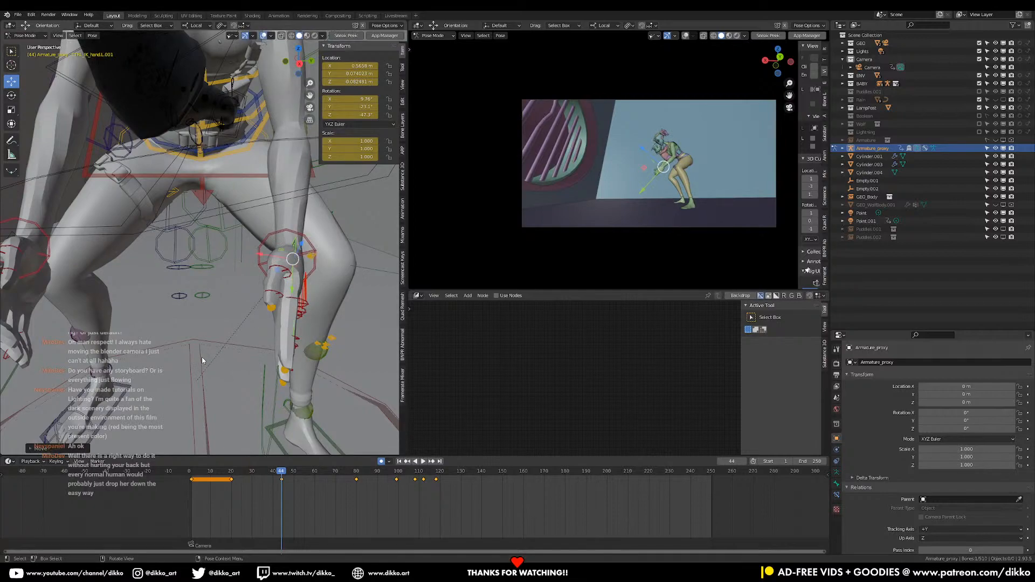
# Check the crouching pose and both hands from the side and front, and save the shot file
pyautogui.scroll(-2, 201, 357)
pyautogui.moveTo(202, 357); pyautogui.dragTo(162, 324, button='middle')
pyautogui.moveTo(267, 310); pyautogui.dragTo(245, 305, button='middle')
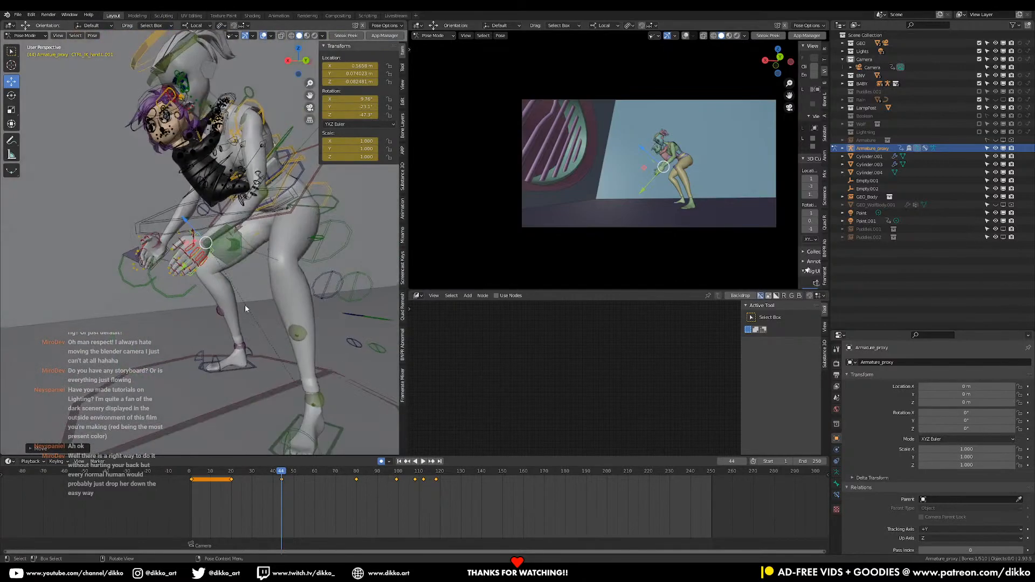
pyautogui.moveTo(242, 228); pyautogui.dragTo(190, 264, button='middle')
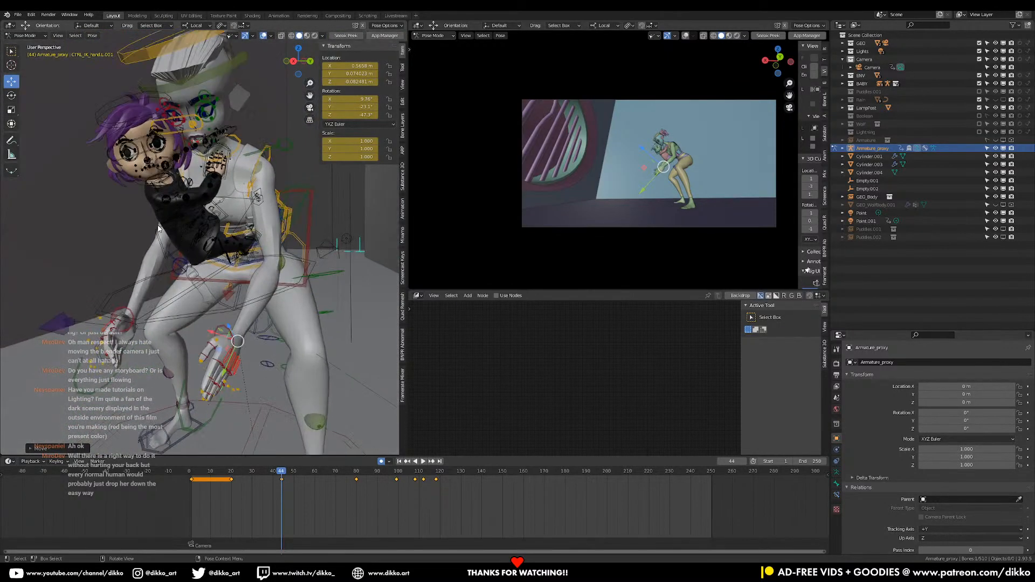
pyautogui.moveTo(131, 376); pyautogui.dragTo(216, 273, button='middle')
pyautogui.hotkey('ctrl', 's')
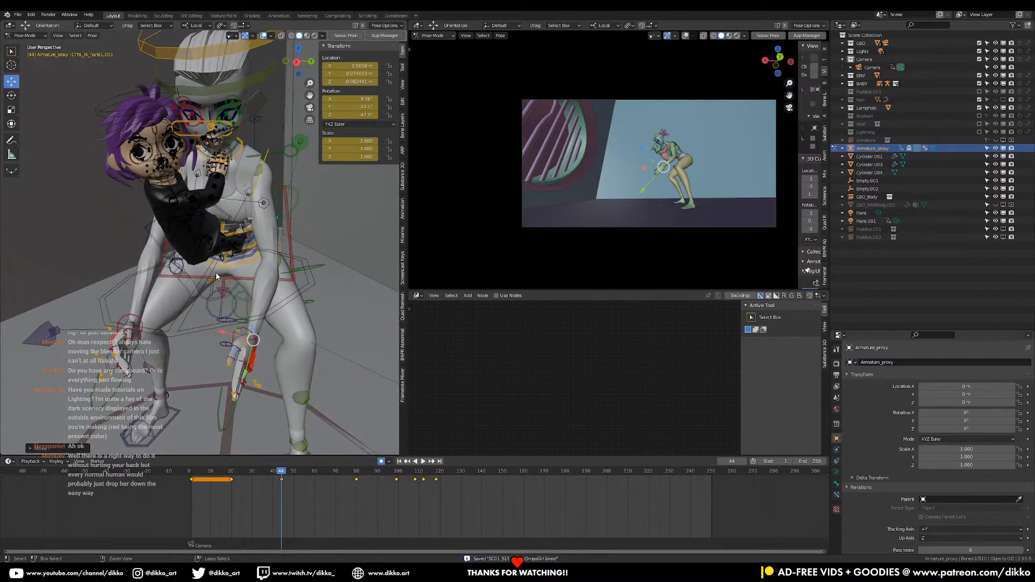
# Switch the Armature_proxy rig from Pose Mode to Object Mode
pyautogui.click(28, 35)
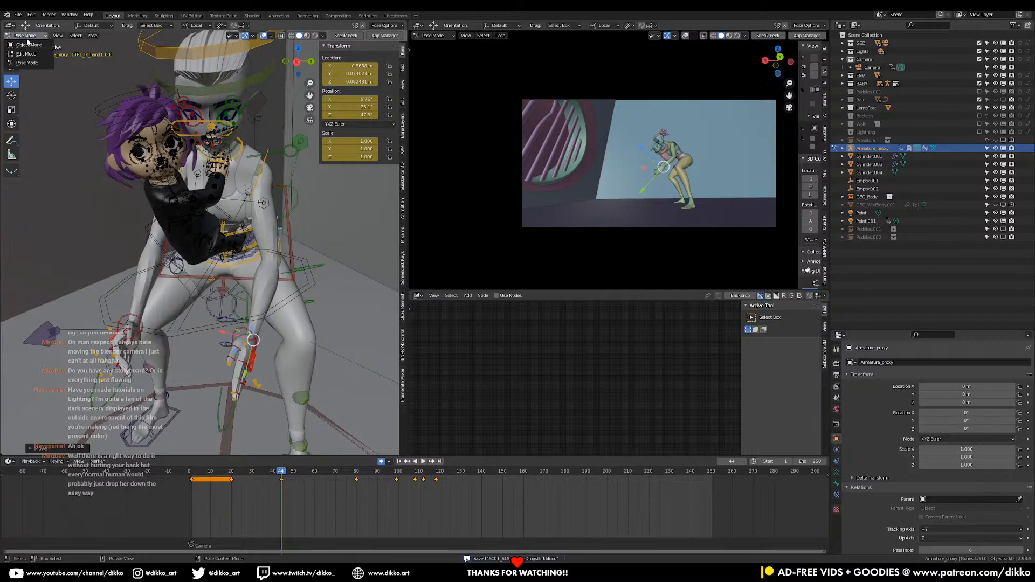
pyautogui.click(28, 44)
pyautogui.moveTo(275, 218); pyautogui.dragTo(227, 221, button='middle')
pyautogui.moveTo(278, 250); pyautogui.dragTo(257, 271, button='middle')
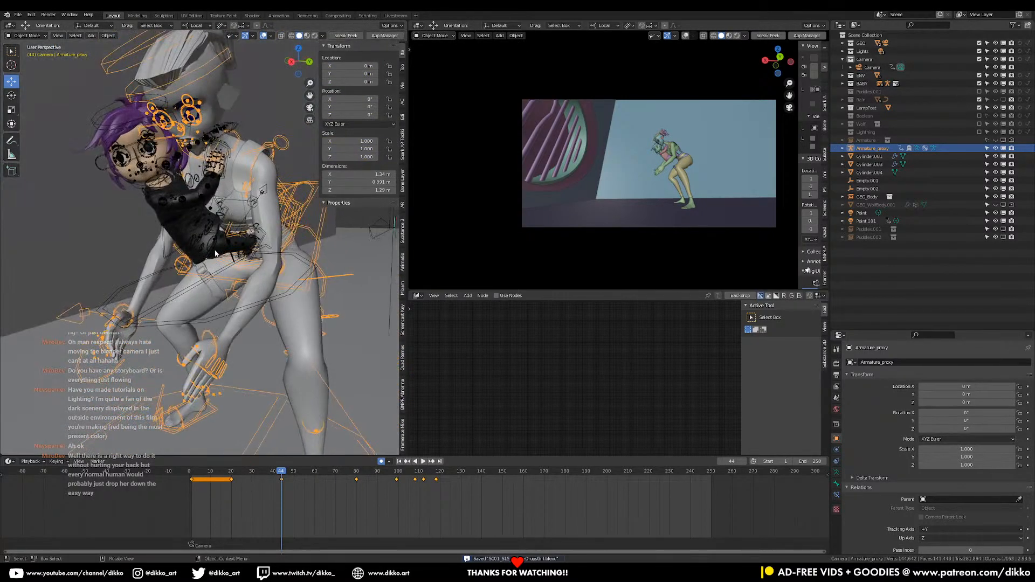
# Put the girl's RIG_proxy in Pose Mode and open the bone constraints of its CTRL_global.001 control
pyautogui.click(154, 329)
pyautogui.click(28, 35)
pyautogui.click(28, 60)
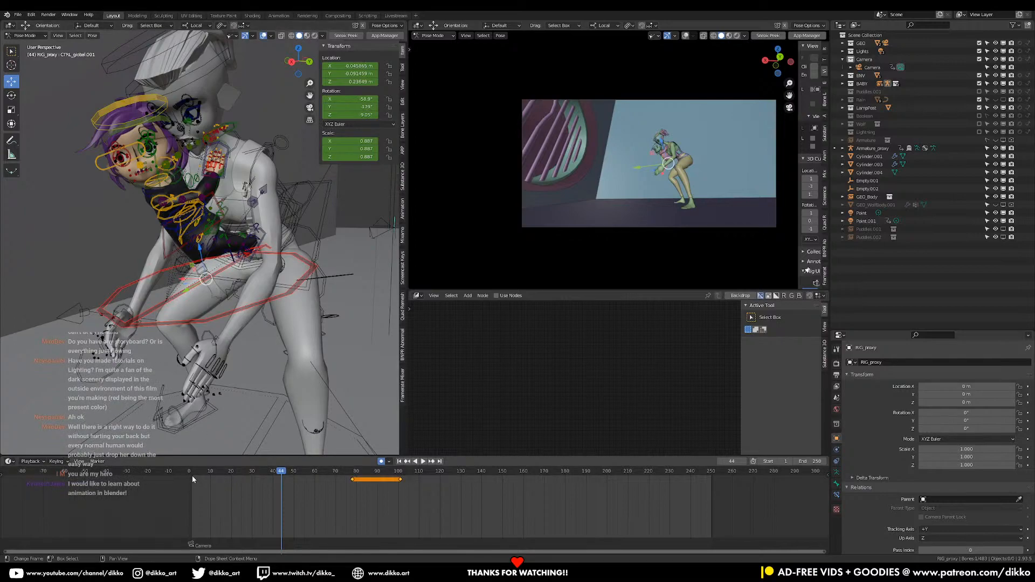
pyautogui.click(835, 486)
pyautogui.click(836, 495)
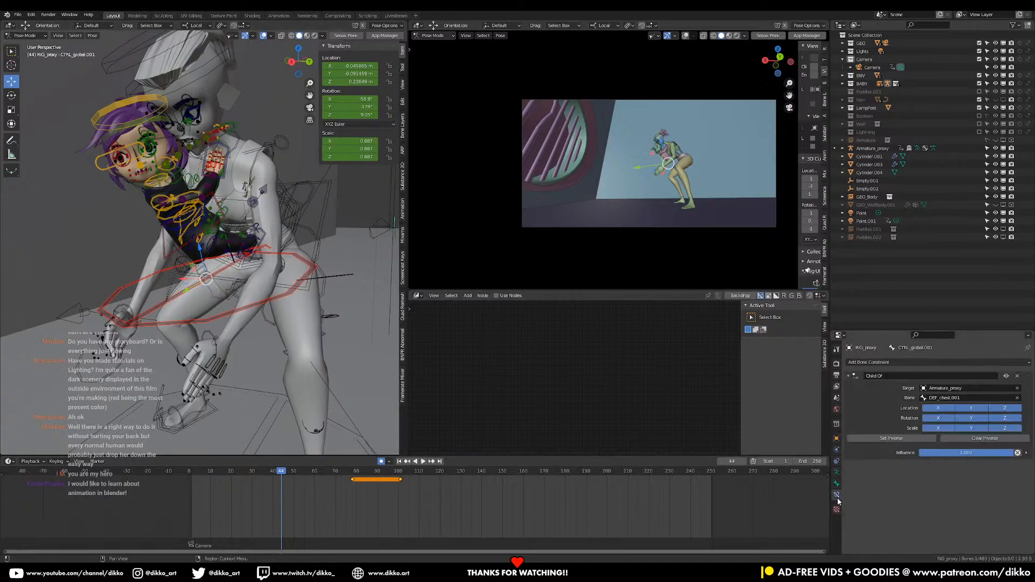
# Keyframe the Child Of influence and the location, rotation and scale of CTRL_global.001 at frame 44
pyautogui.rightClick(971, 455)
pyautogui.click(927, 456)
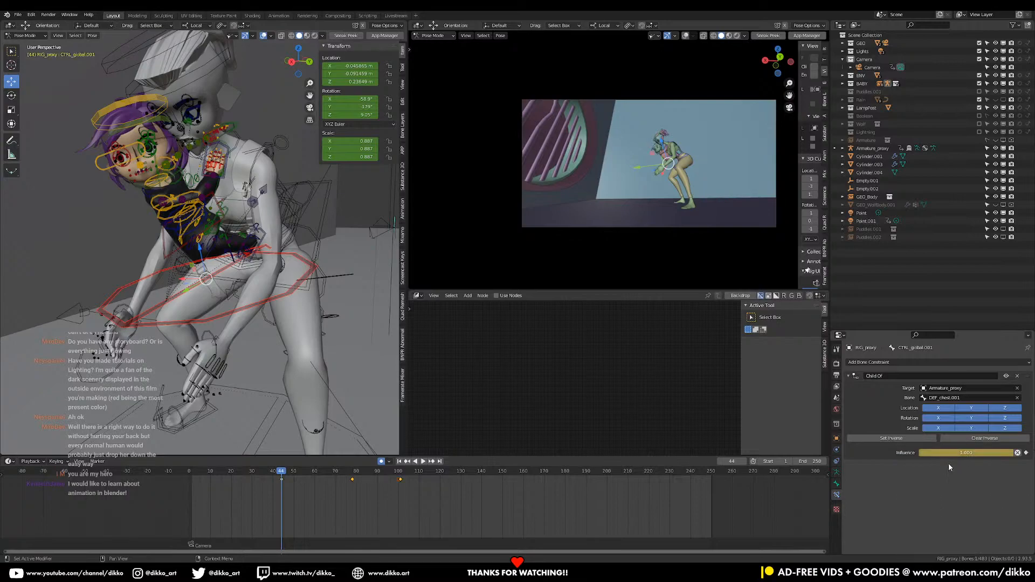
pyautogui.press('i')
pyautogui.rightClick(350, 107)
pyautogui.click(350, 108)
pyautogui.rightClick(354, 151)
pyautogui.click(354, 152)
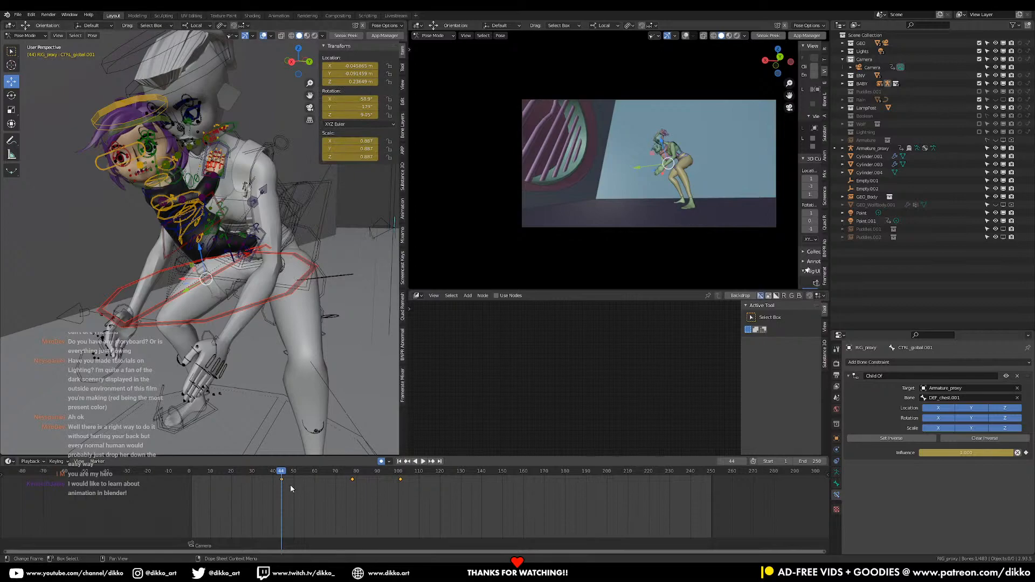
# Keyframe the Child Of influence and the location and rotation of the girl's global control at frame 1
pyautogui.press('space')
pyautogui.click(233, 479)
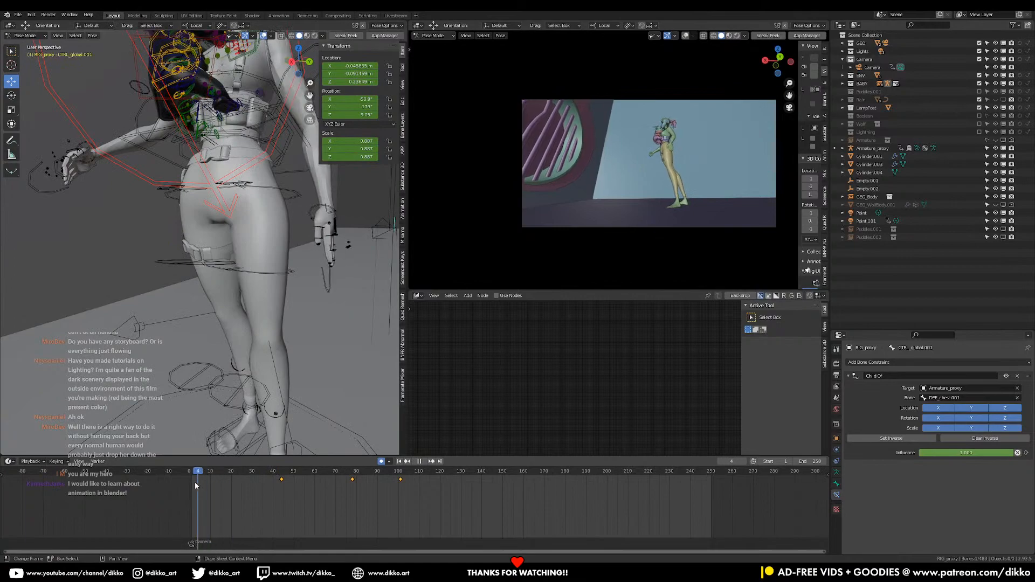
pyautogui.moveTo(219, 485); pyautogui.dragTo(192, 492)
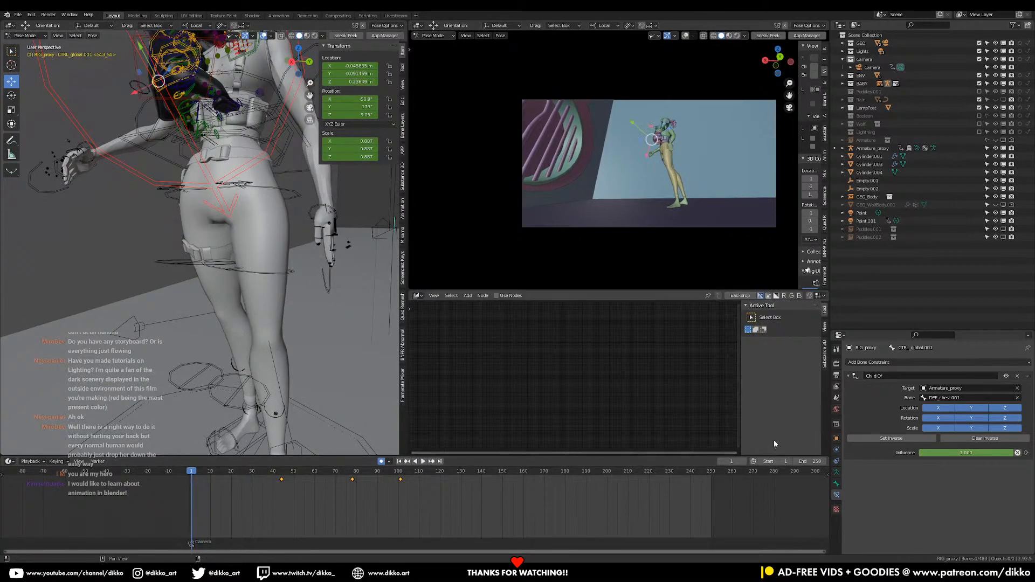
pyautogui.rightClick(941, 453)
pyautogui.click(941, 453)
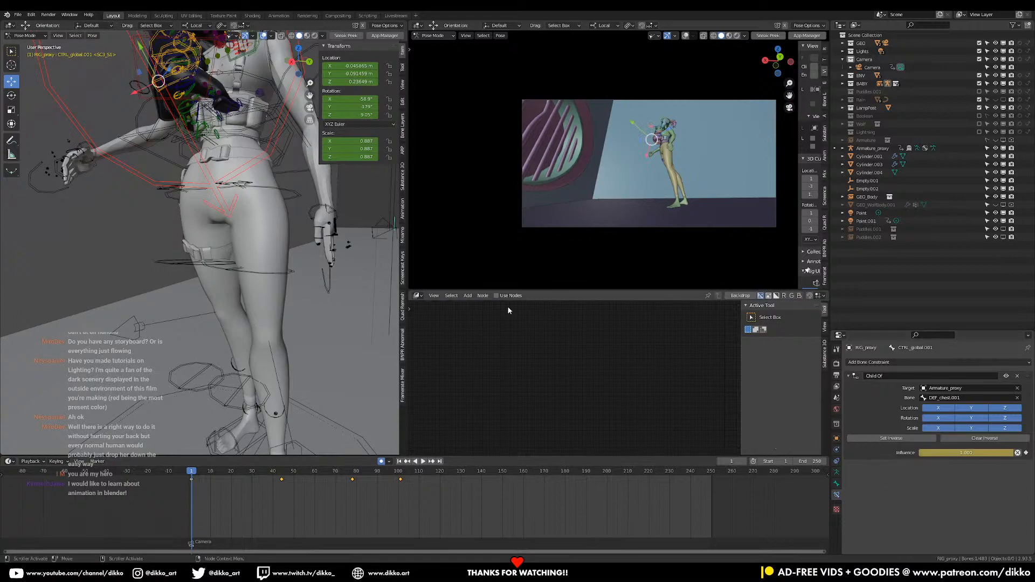
pyautogui.rightClick(353, 80)
pyautogui.click(353, 80)
pyautogui.rightClick(358, 100)
pyautogui.click(358, 100)
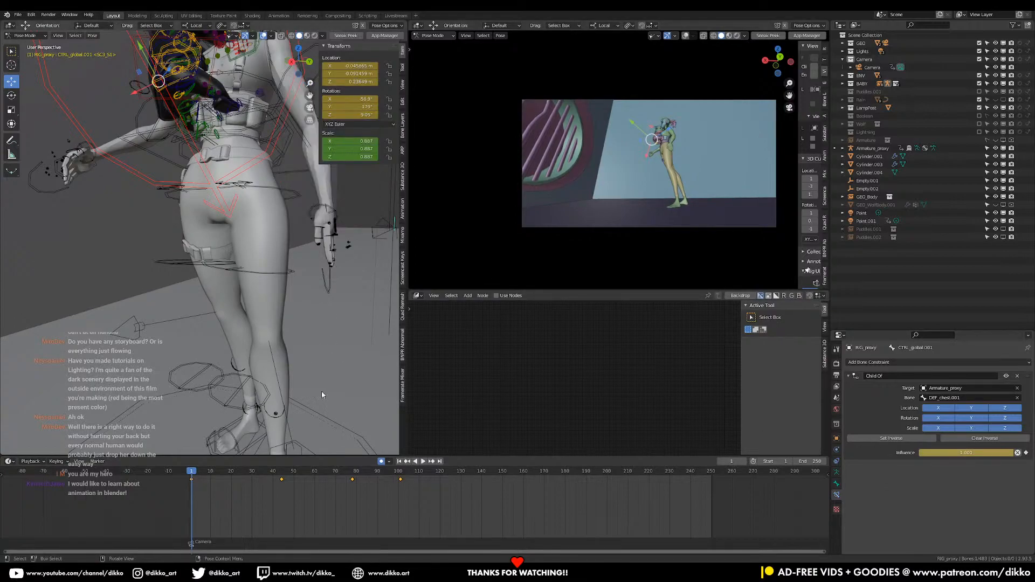
# At frame 45, disable the Child Of constraint while keeping the transform, and insert a Location, Rotation & Scale keyframe on the girl's global control
pyautogui.click(283, 475)
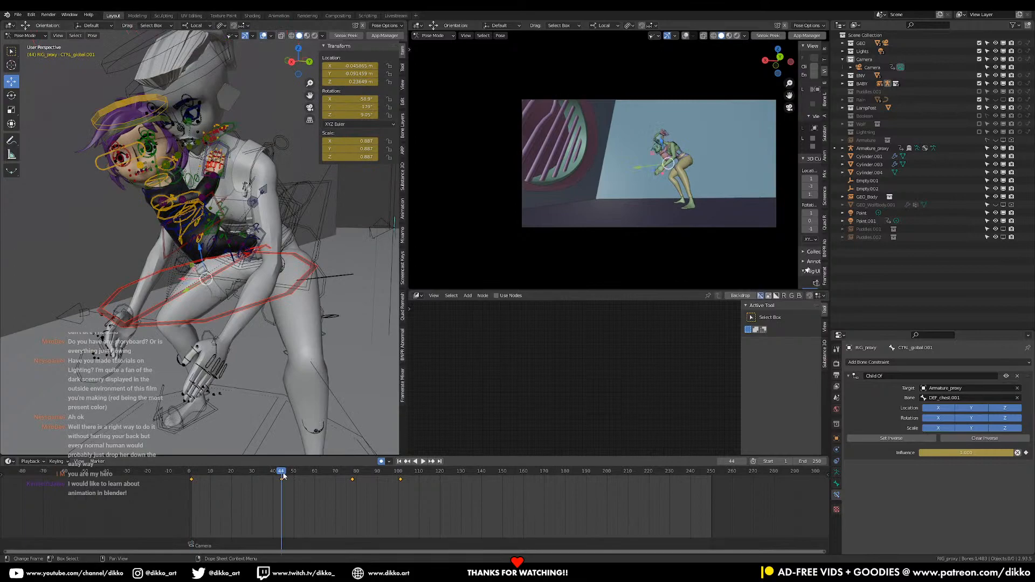
pyautogui.moveTo(260, 345); pyautogui.dragTo(272, 346, button='middle')
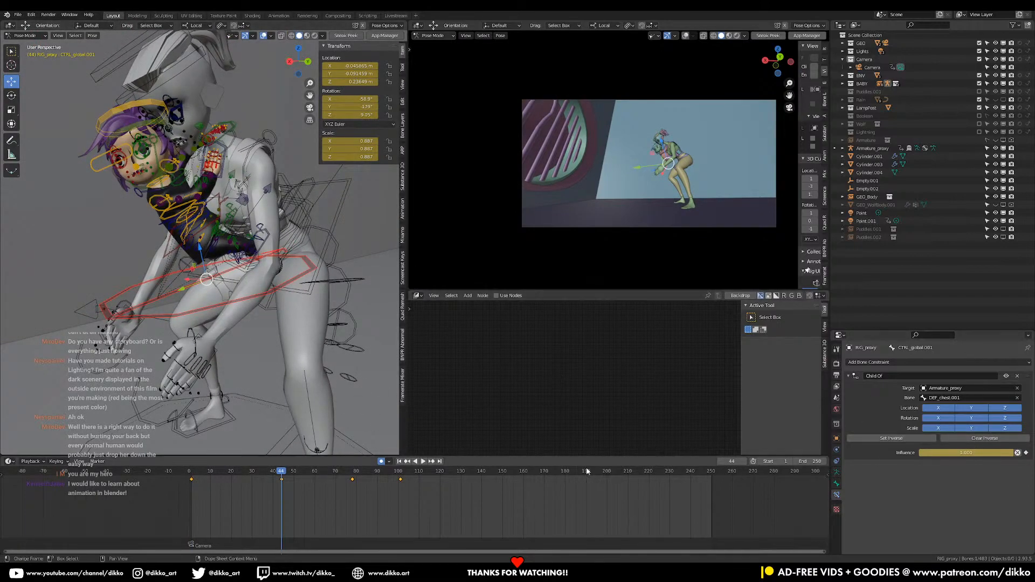
pyautogui.press('Right')
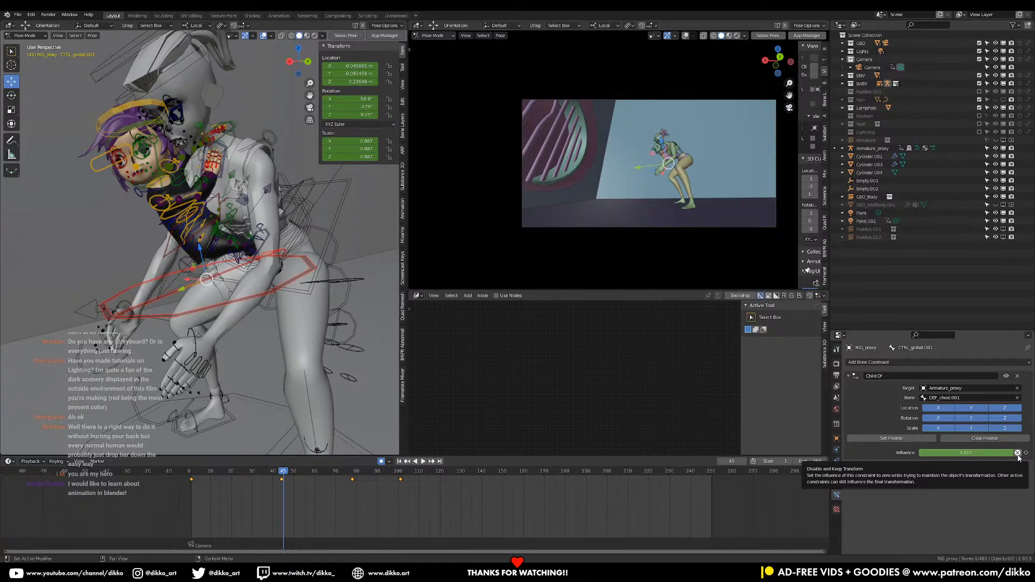
pyautogui.click(1019, 454)
pyautogui.rightClick(361, 90)
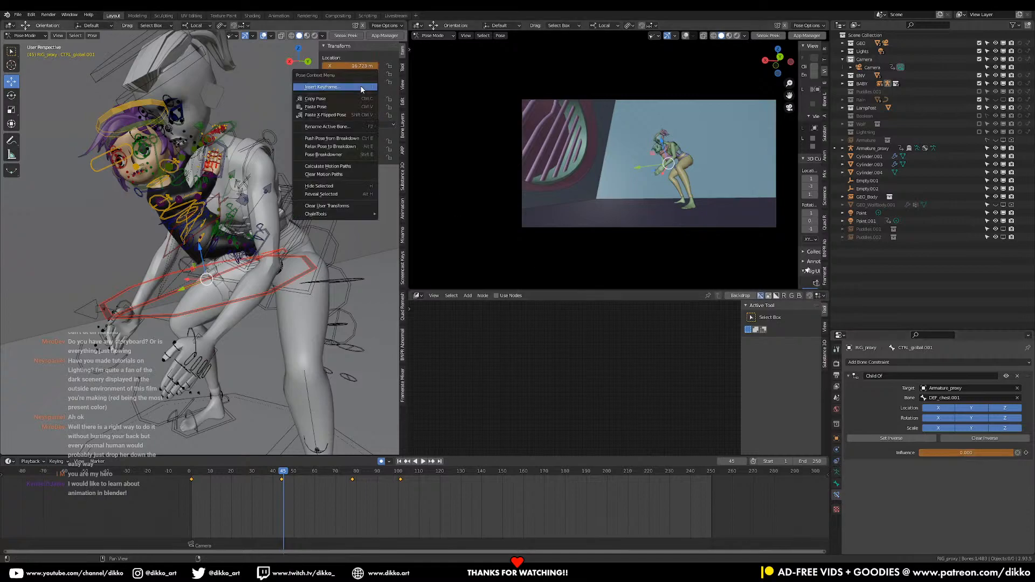
pyautogui.click(361, 89)
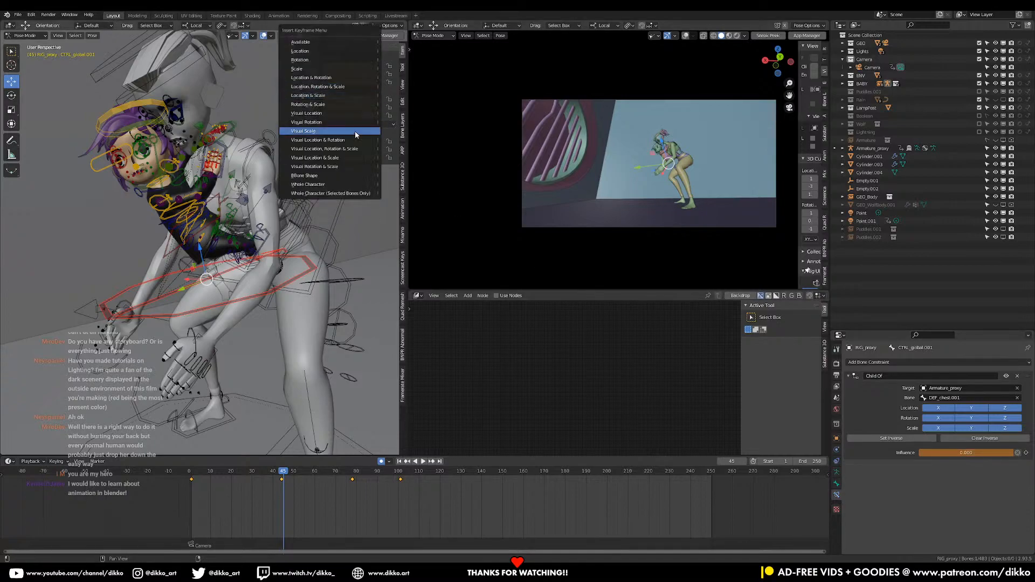
pyautogui.click(318, 86)
# Move the girl's global control down at frame 45 so she sits between the crouching woman's hands
pyautogui.moveTo(97, 364); pyautogui.dragTo(237, 453, button='middle')
pyautogui.moveTo(162, 378); pyautogui.dragTo(236, 238, button='middle')
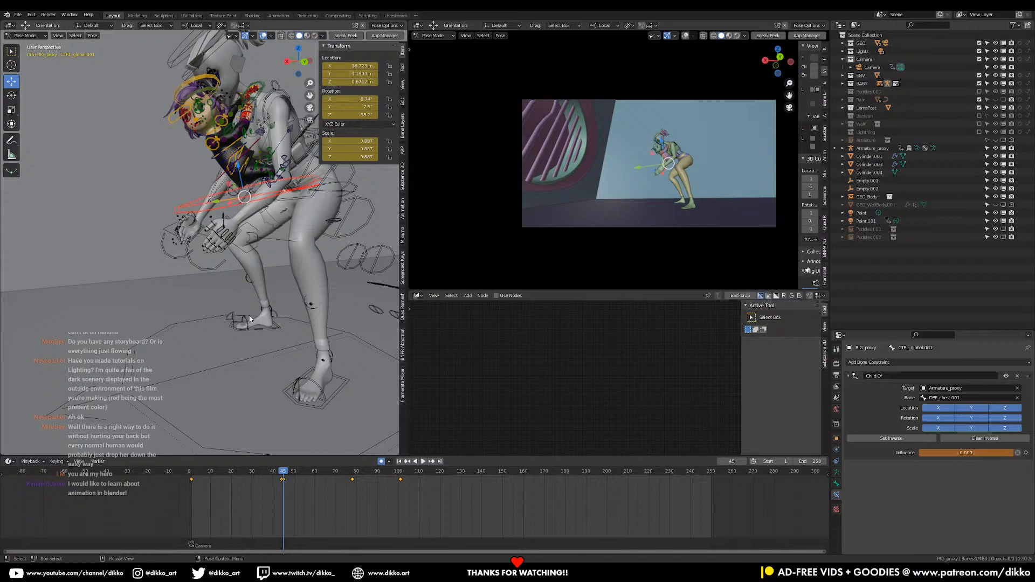
pyautogui.moveTo(249, 320); pyautogui.dragTo(279, 268, button='middle')
pyautogui.scroll(2, 276, 300)
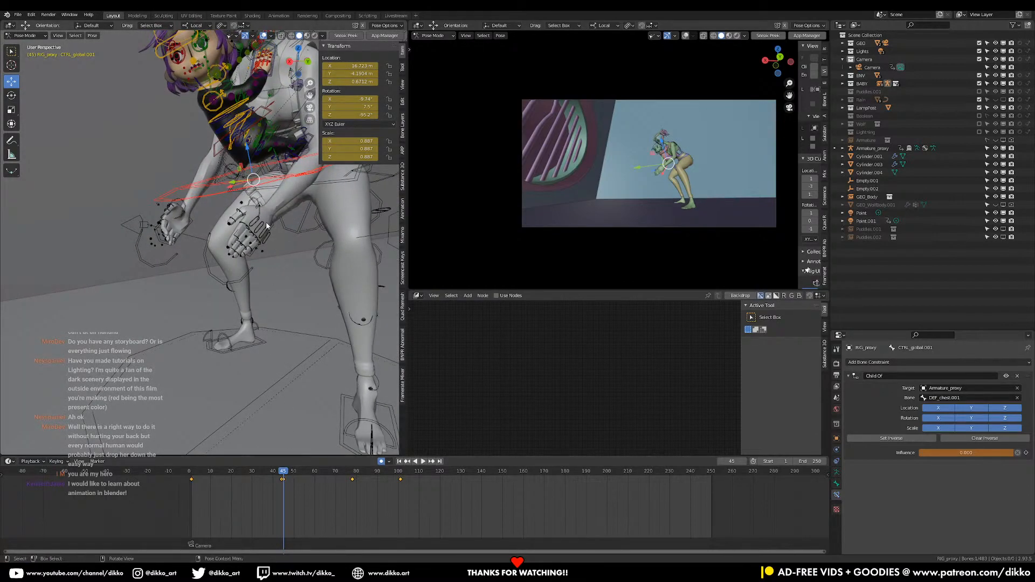
pyautogui.moveTo(273, 187); pyautogui.dragTo(317, 266)
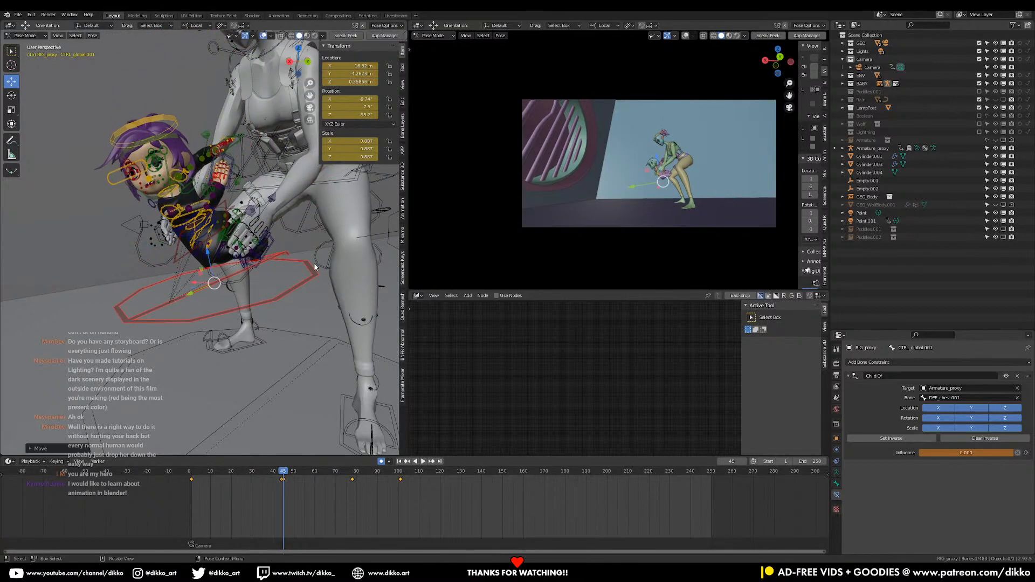
pyautogui.press('KP_3')
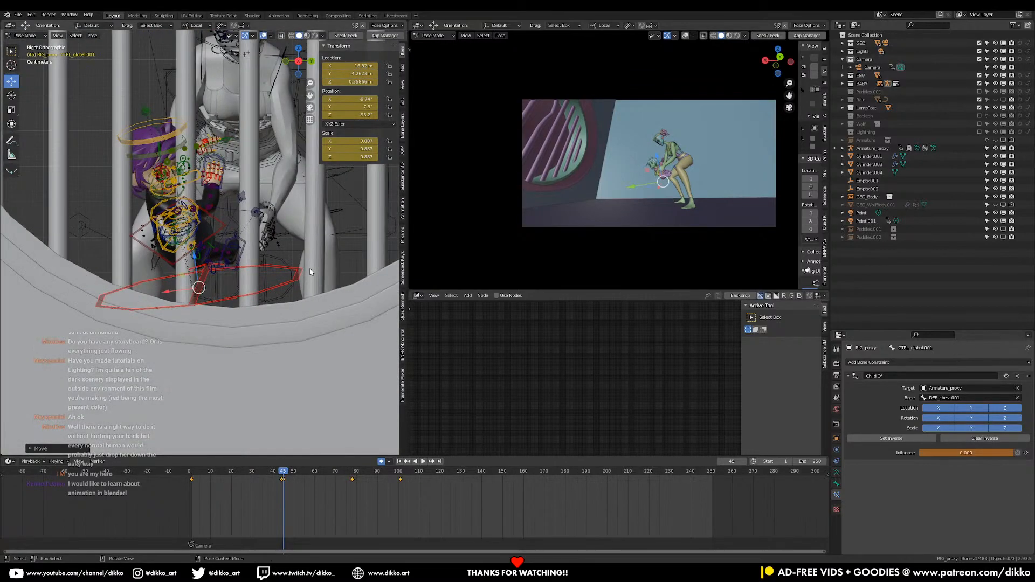
pyautogui.press('KP_1')
pyautogui.moveTo(314, 214); pyautogui.dragTo(202, 255, button='middle')
# Clear the rotation of the girl's global control and rotate it about its local Z axis to about 104°
pyautogui.hotkey('alt', 'r')
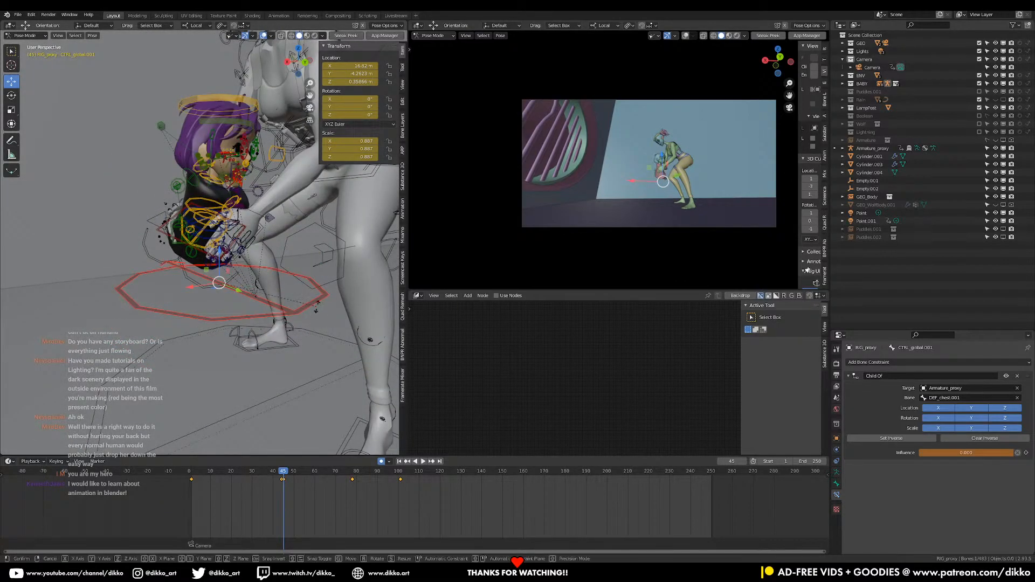
pyautogui.press('r')
pyautogui.press('z')
pyautogui.press('z')
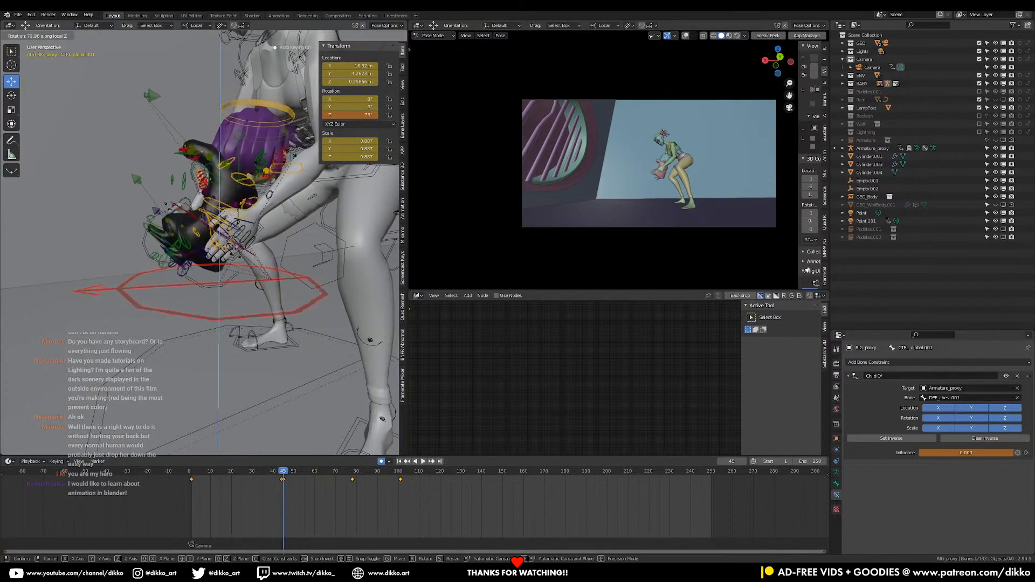
pyautogui.click(278, 111)
pyautogui.moveTo(278, 110); pyautogui.dragTo(260, 279, button='middle')
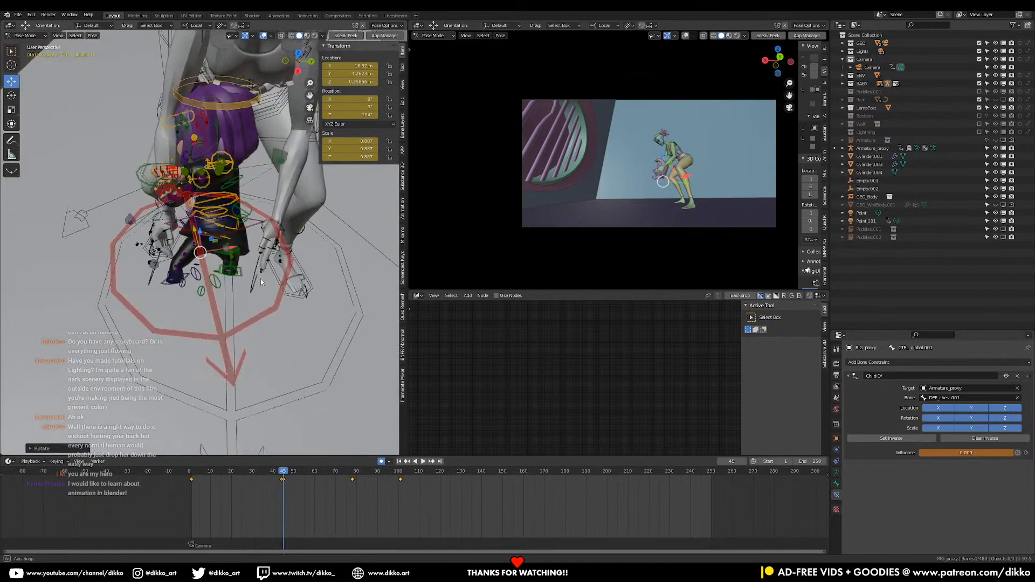
# Refine the Z rotation of the girl's global control so she faces straight away from the crouching woman
pyautogui.press('r')
pyautogui.press('z')
pyautogui.press('z')
pyautogui.click(319, 322)
pyautogui.click(348, 116)
pyautogui.press('Return')
pyautogui.moveTo(302, 226); pyautogui.dragTo(211, 324, button='middle')
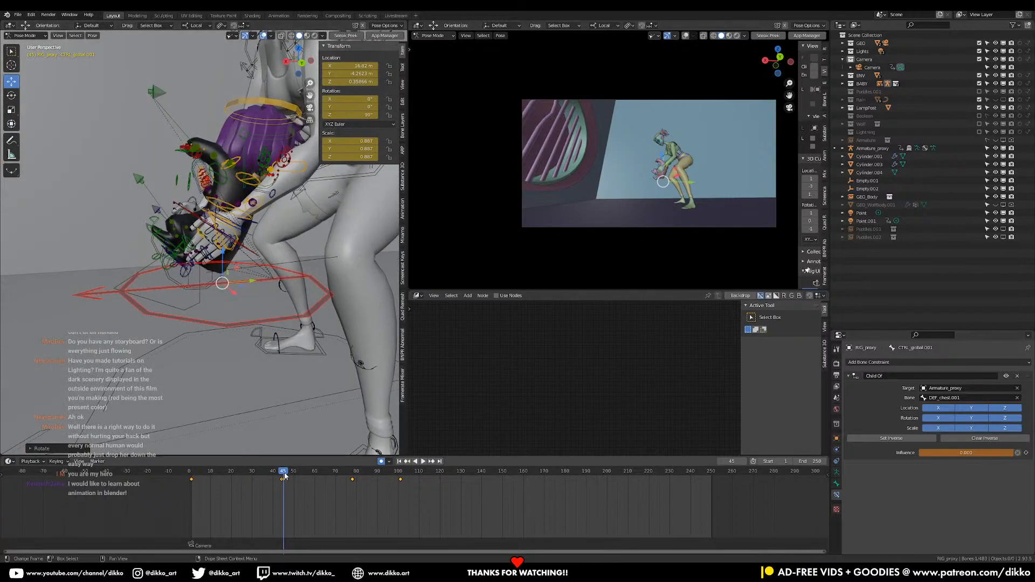
# Keyframe the Child Of constraint's zero influence on the girl's global control at frame 45
pyautogui.moveTo(284, 474); pyautogui.dragTo(284, 475)
pyautogui.scroll(-4, 245, 313)
pyautogui.moveTo(246, 308); pyautogui.dragTo(225, 330, button='middle')
pyautogui.hotkey('ctrl', 'z')
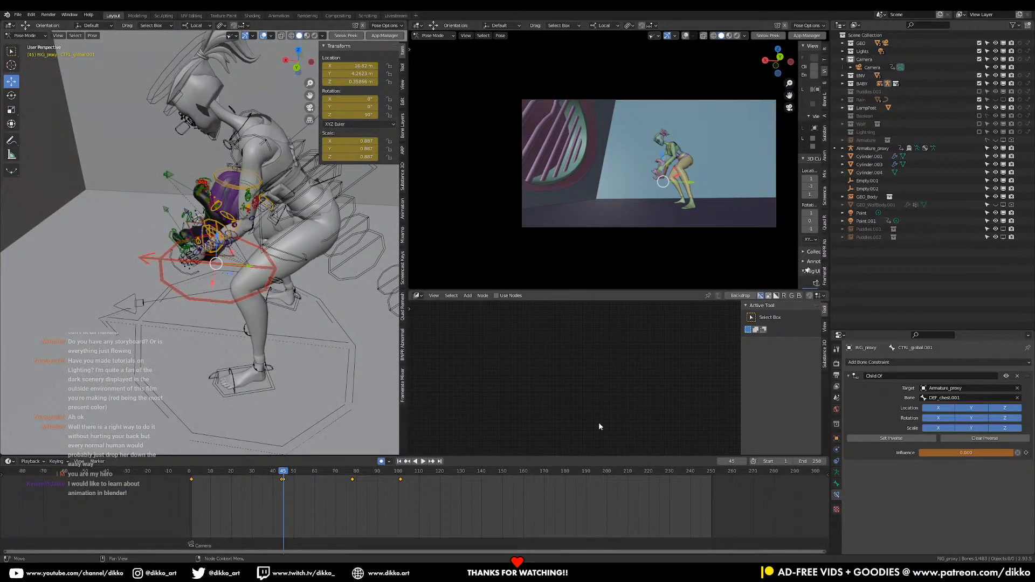
pyautogui.rightClick(914, 452)
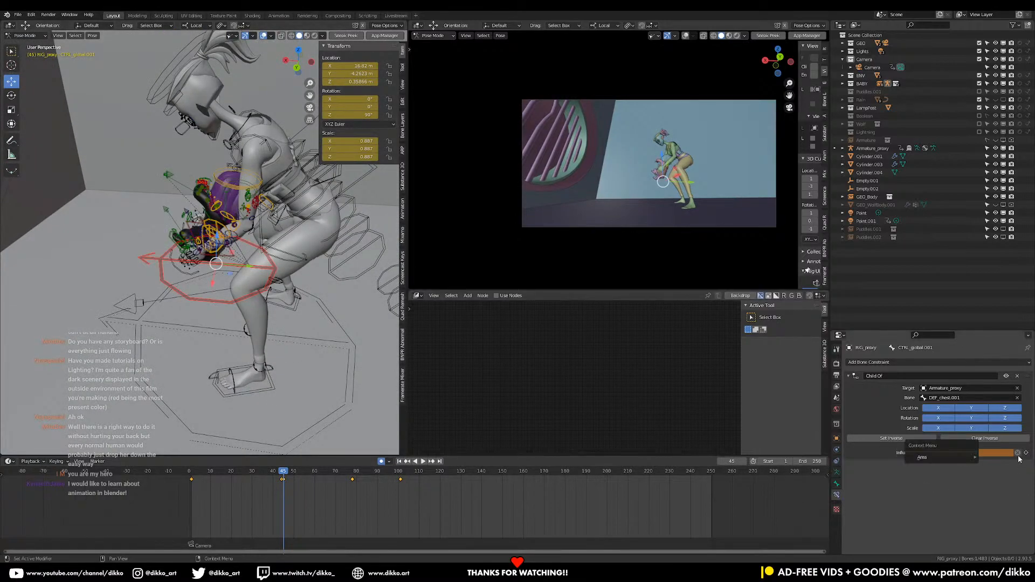
pyautogui.rightClick(986, 454)
pyautogui.click(986, 455)
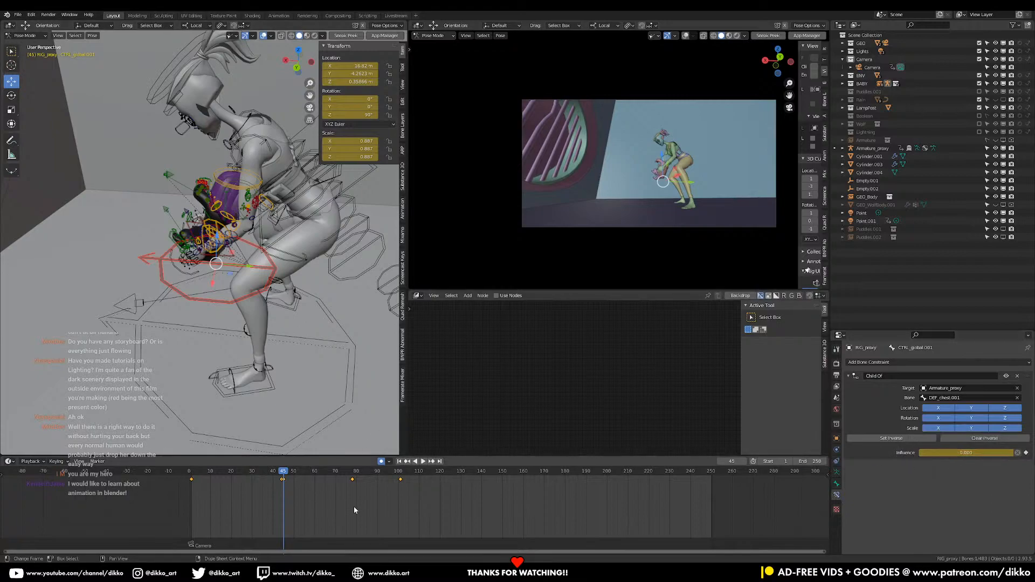
# Select all bones of the girl's rig and set the interpolation of their keyframes to Constant
pyautogui.moveTo(282, 476); pyautogui.dragTo(284, 455)
pyautogui.press('a')
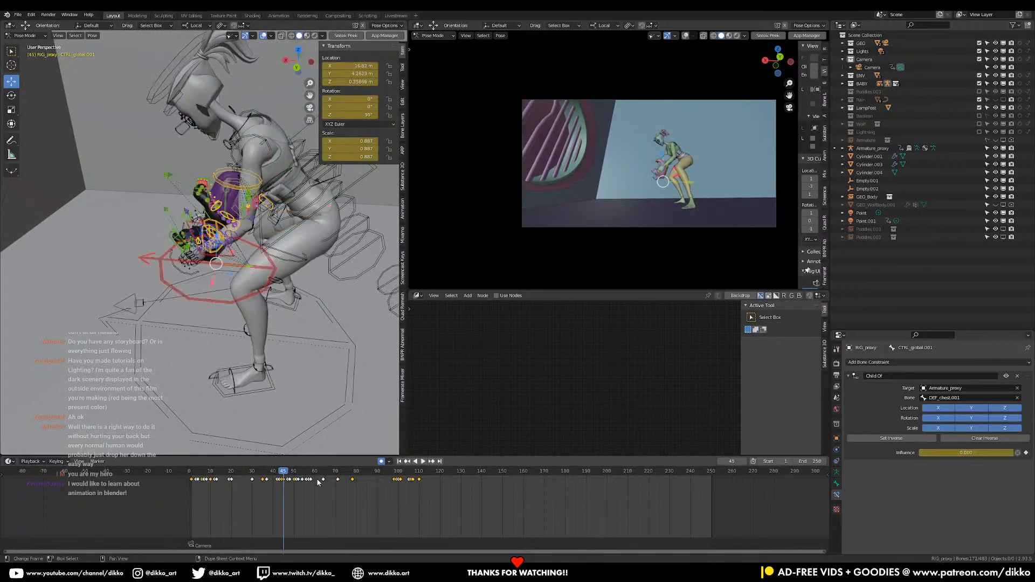
pyautogui.press('t')
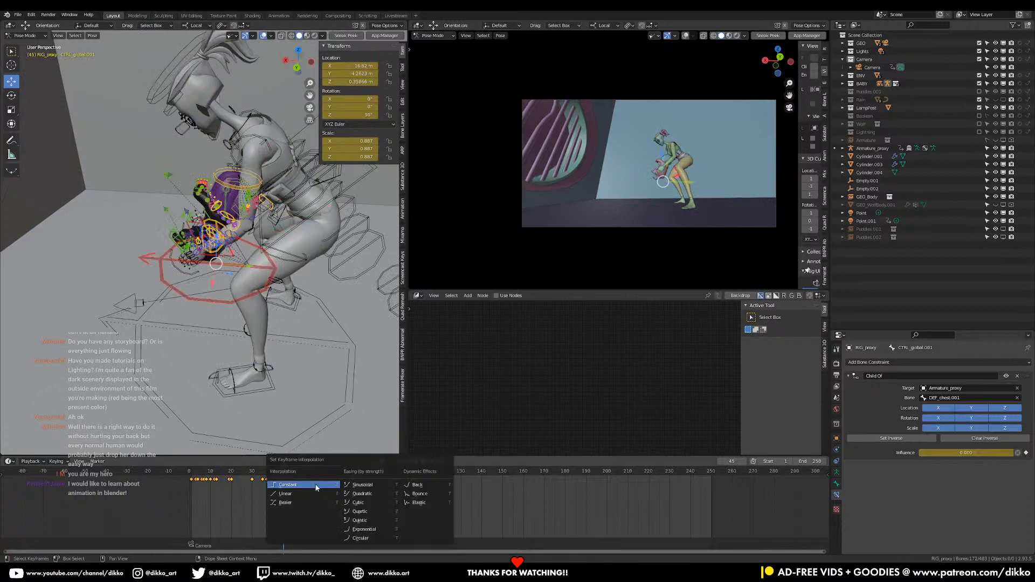
pyautogui.click(298, 486)
# Show the Wolf collection, play the shot from the start to review the wolf's motion, and hide the collection again
pyautogui.moveTo(286, 351); pyautogui.dragTo(346, 268, button='middle')
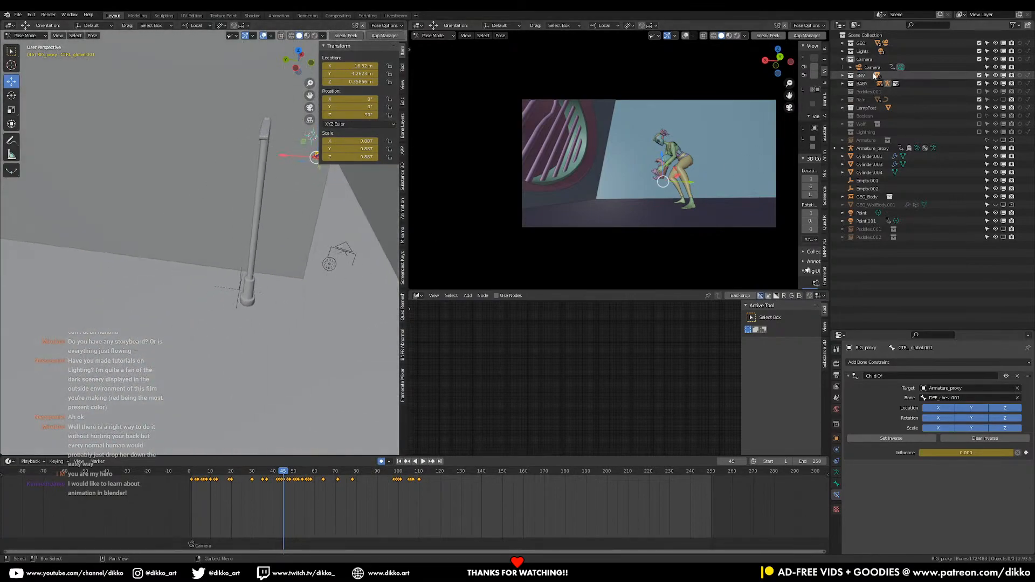
pyautogui.click(980, 124)
pyautogui.keyDown('shift'); pyautogui.moveTo(324, 329); pyautogui.dragTo(234, 256, button='middle'); pyautogui.keyUp('shift')
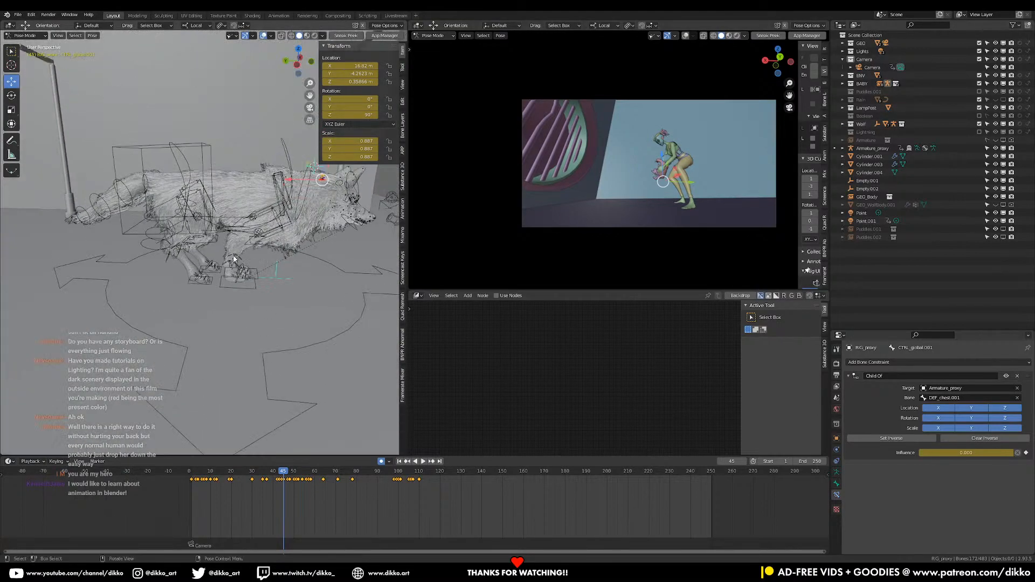
pyautogui.click(188, 473)
pyautogui.keyDown('shift'); pyautogui.moveTo(322, 343); pyautogui.dragTo(256, 353, button='middle'); pyautogui.keyUp('shift')
pyautogui.press('space')
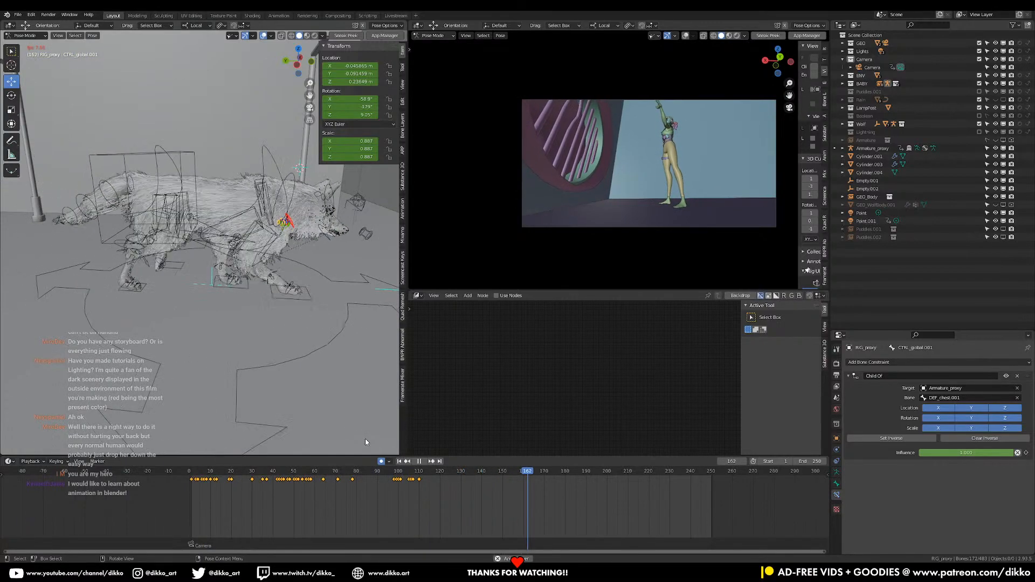
pyautogui.keyDown('shift'); pyautogui.moveTo(338, 359); pyautogui.dragTo(278, 364, button='middle'); pyautogui.keyUp('shift')
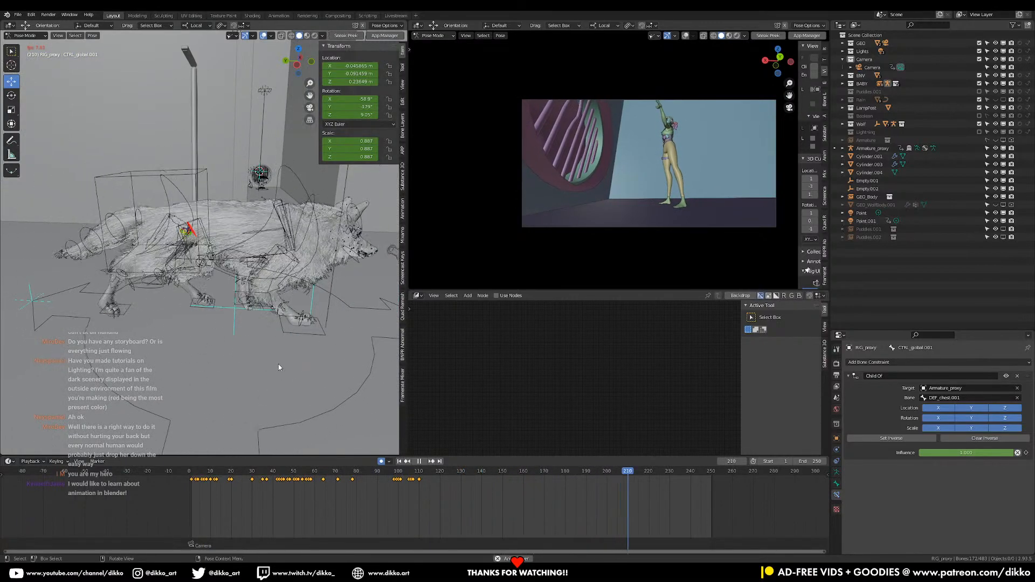
pyautogui.press('space')
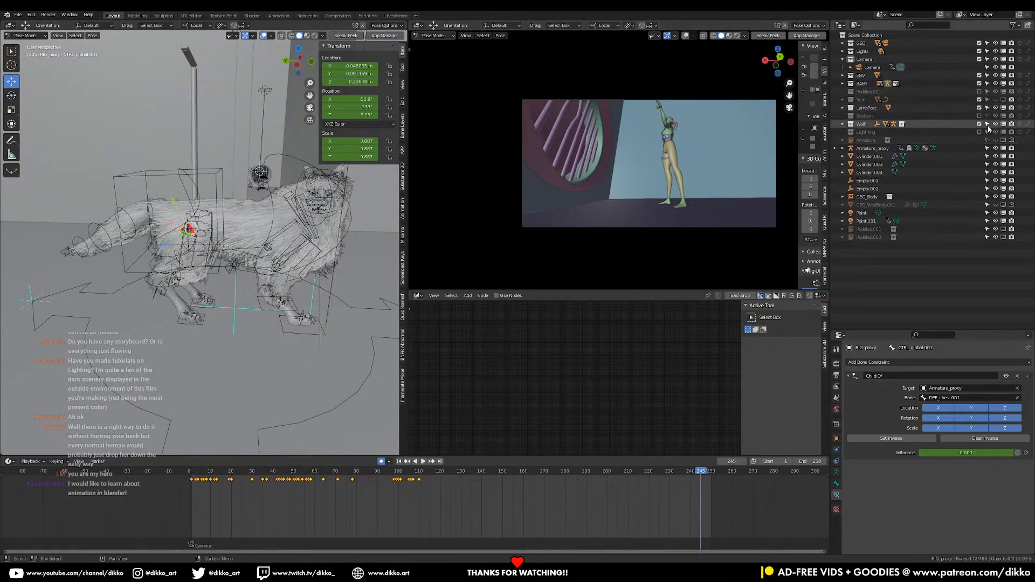
pyautogui.click(980, 125)
# Deselect all bones, go to frame 34 and select the girl's CTRL_global.001 control
pyautogui.moveTo(227, 245); pyautogui.dragTo(235, 234, button='middle')
pyautogui.hotkey('alt', 'a')
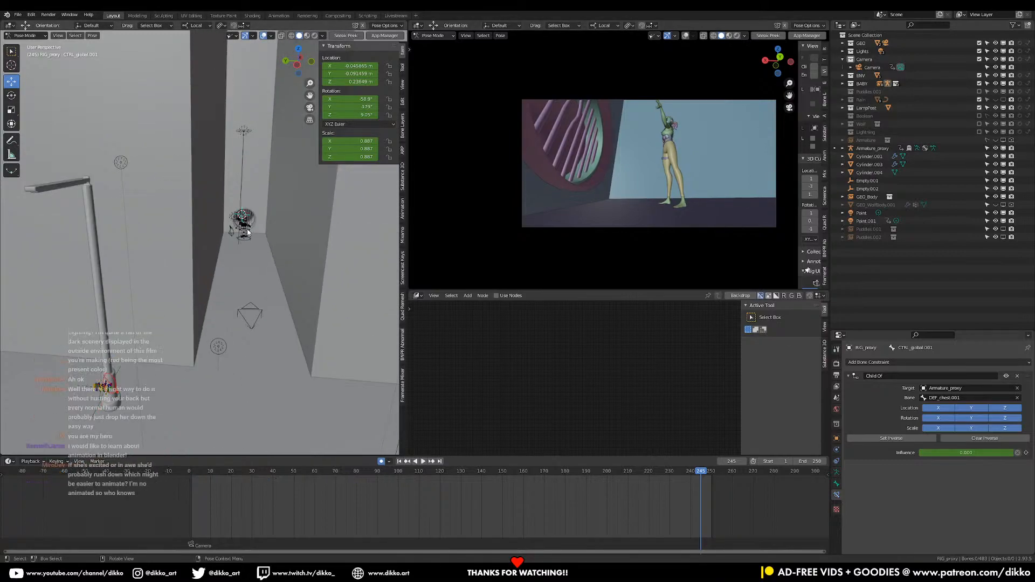
pyautogui.click(273, 474)
pyautogui.press('space')
pyautogui.click(260, 477)
pyautogui.press('space')
pyautogui.click(253, 231)
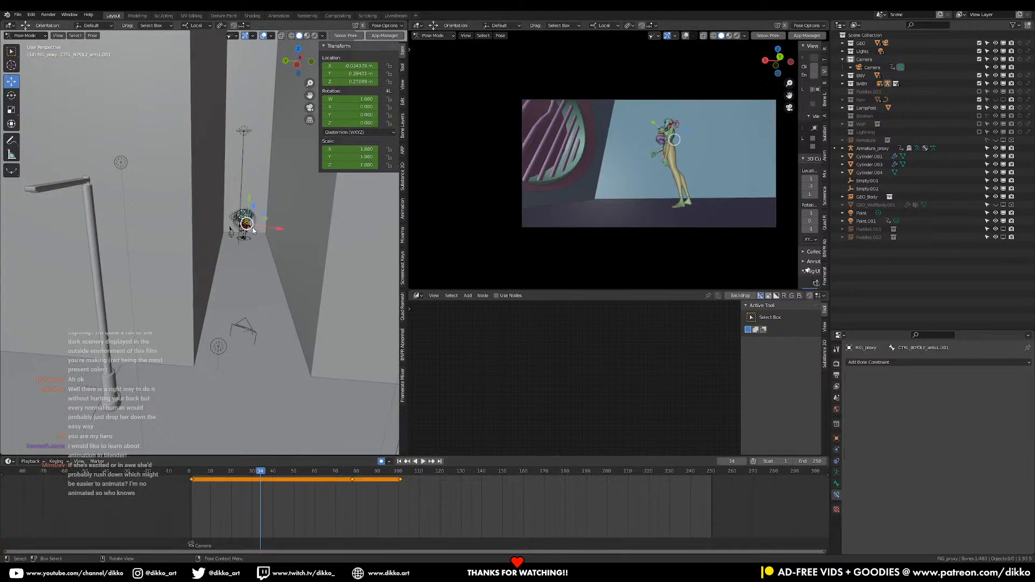
pyautogui.press('KP_Decimal')
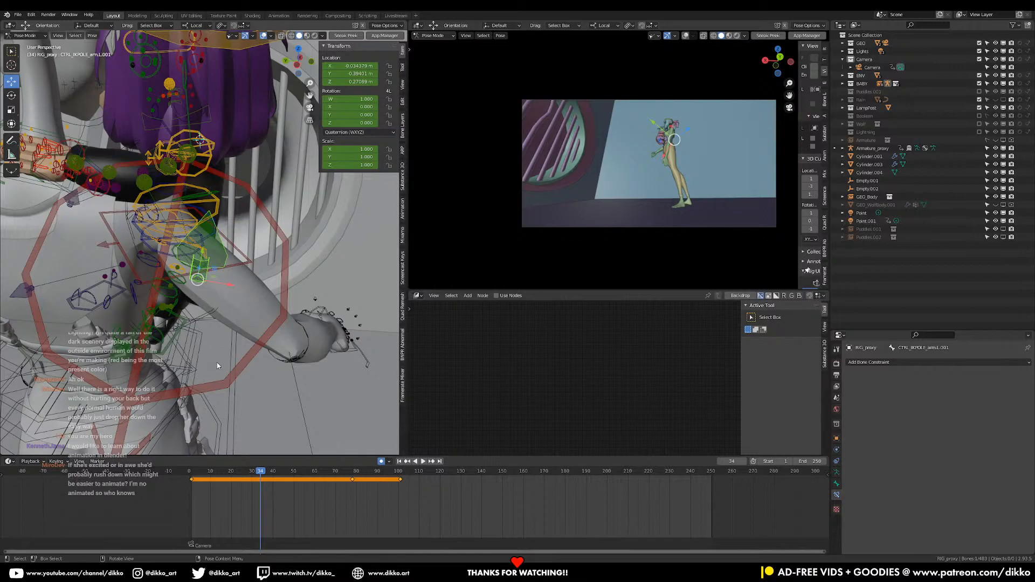
pyautogui.moveTo(221, 367); pyautogui.dragTo(250, 301, button='middle')
pyautogui.click(159, 179)
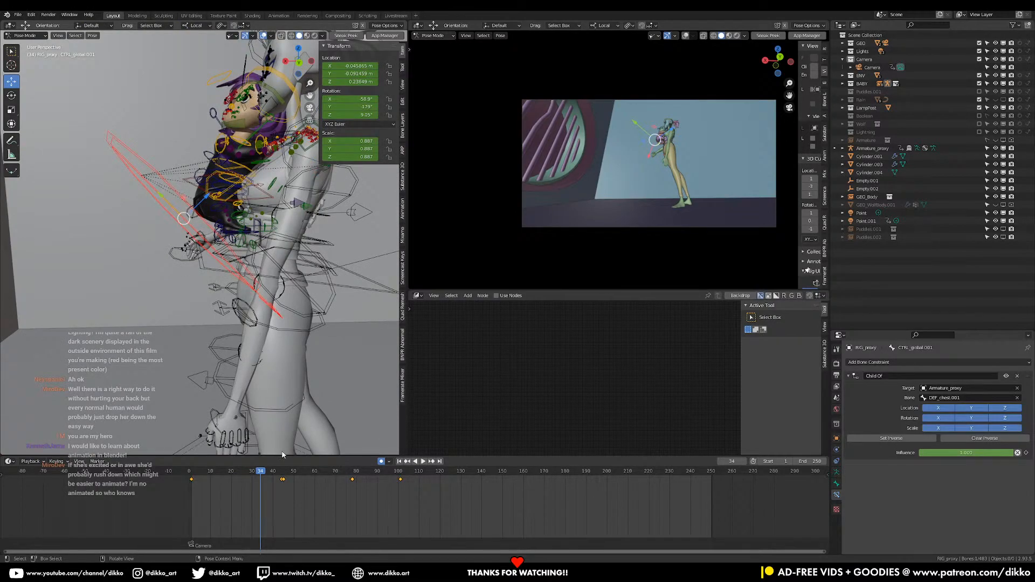
# Scrub between frames 34 and 46 and inspect from several angles how the girl is released, stopping at frame 45
pyautogui.scroll(3, 271, 507)
pyautogui.moveTo(198, 502); pyautogui.dragTo(264, 513, button='middle')
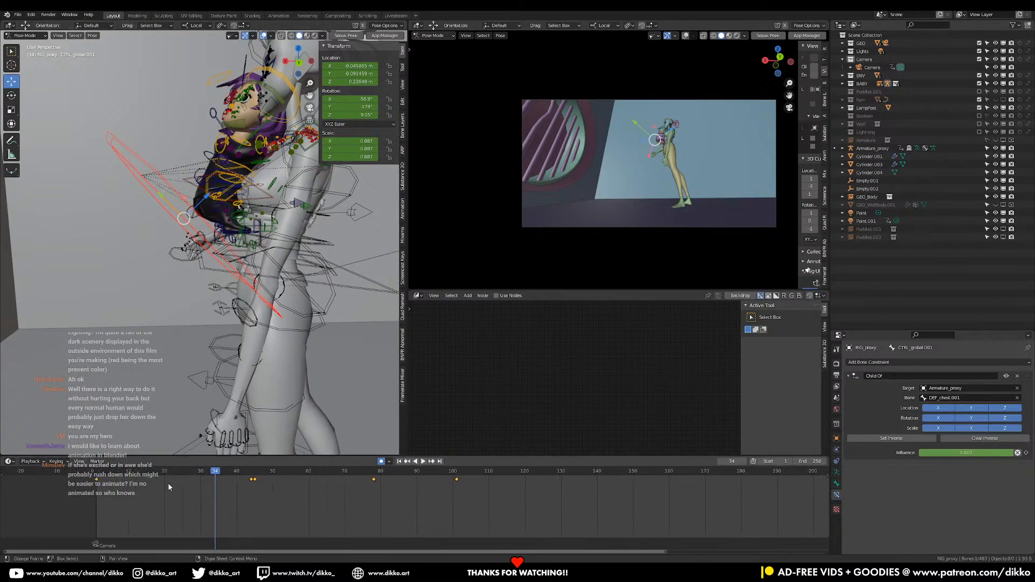
pyautogui.moveTo(101, 477); pyautogui.dragTo(259, 482)
pyautogui.keyDown('shift'); pyautogui.moveTo(141, 237); pyautogui.dragTo(247, 229, button='middle'); pyautogui.keyUp('shift')
pyautogui.scroll(-3, 33, 323)
pyautogui.scroll(6, 118, 299)
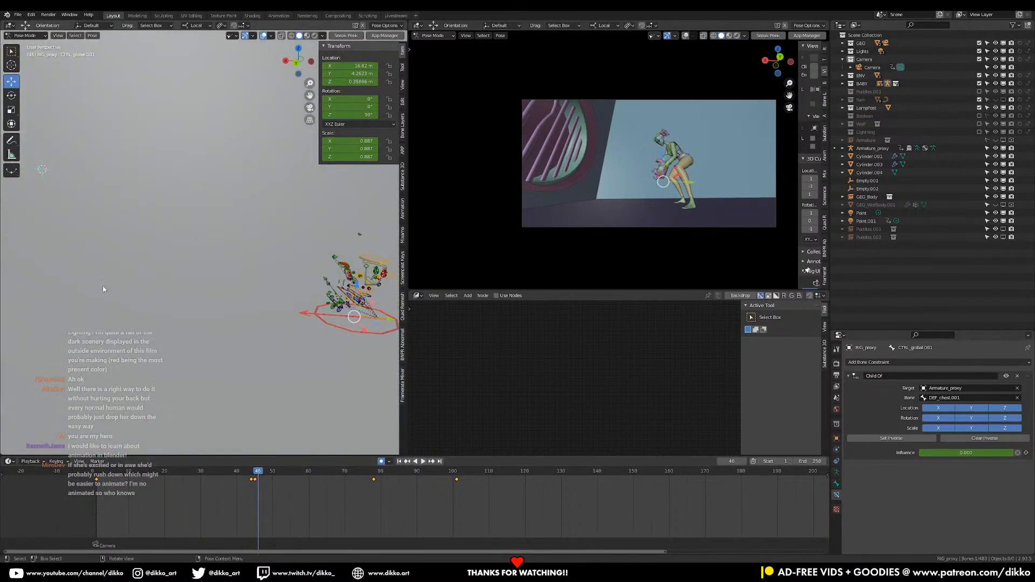
pyautogui.keyDown('shift'); pyautogui.moveTo(229, 336); pyautogui.dragTo(186, 324, button='middle'); pyautogui.keyUp('shift')
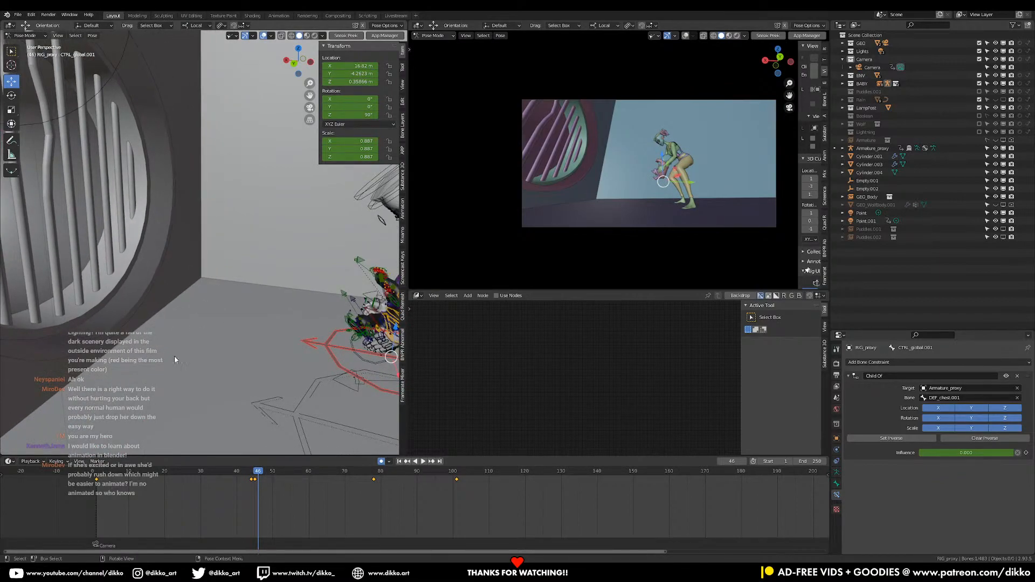
pyautogui.keyDown('shift'); pyautogui.moveTo(297, 334); pyautogui.dragTo(185, 285, button='middle'); pyautogui.keyUp('shift')
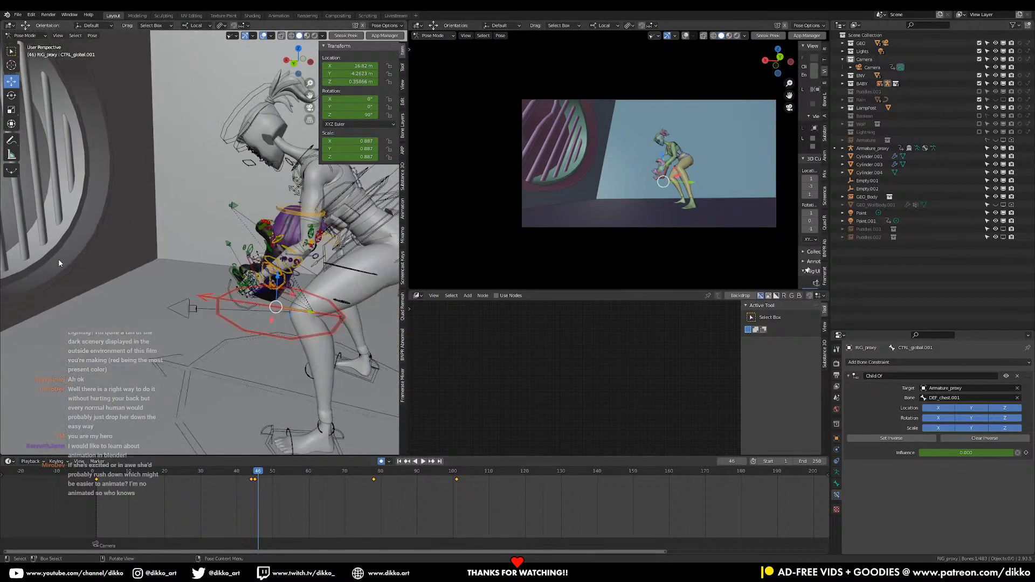
pyautogui.keyDown('shift'); pyautogui.moveTo(86, 299); pyautogui.dragTo(135, 289, button='middle'); pyautogui.keyUp('shift')
pyautogui.moveTo(252, 474); pyautogui.dragTo(254, 481)
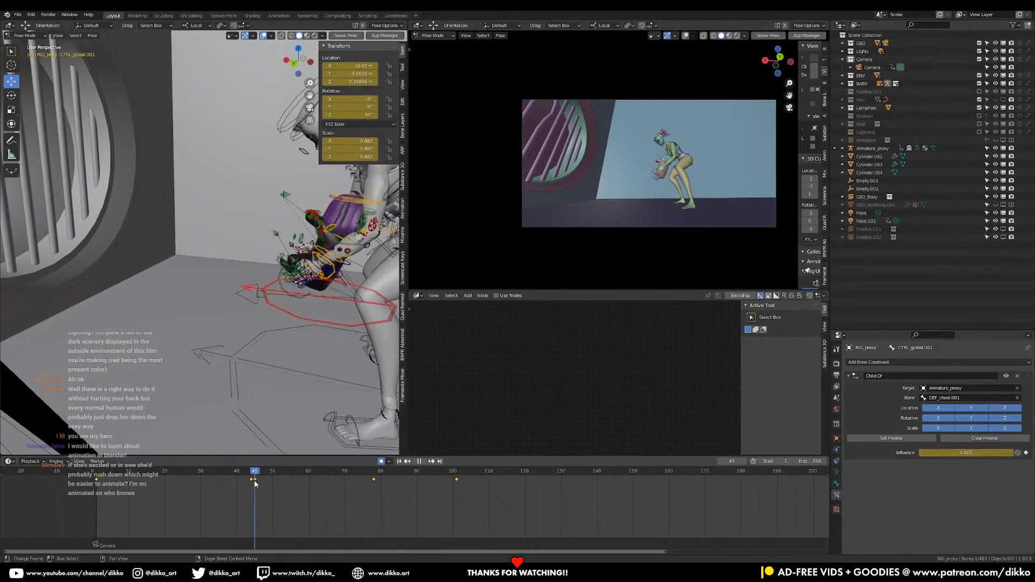
# At frame 50, set the girl's global control to Z location 0 and slide it slightly forward, away from the woman
pyautogui.moveTo(258, 348); pyautogui.dragTo(302, 305, button='middle')
pyautogui.scroll(2, 302, 305)
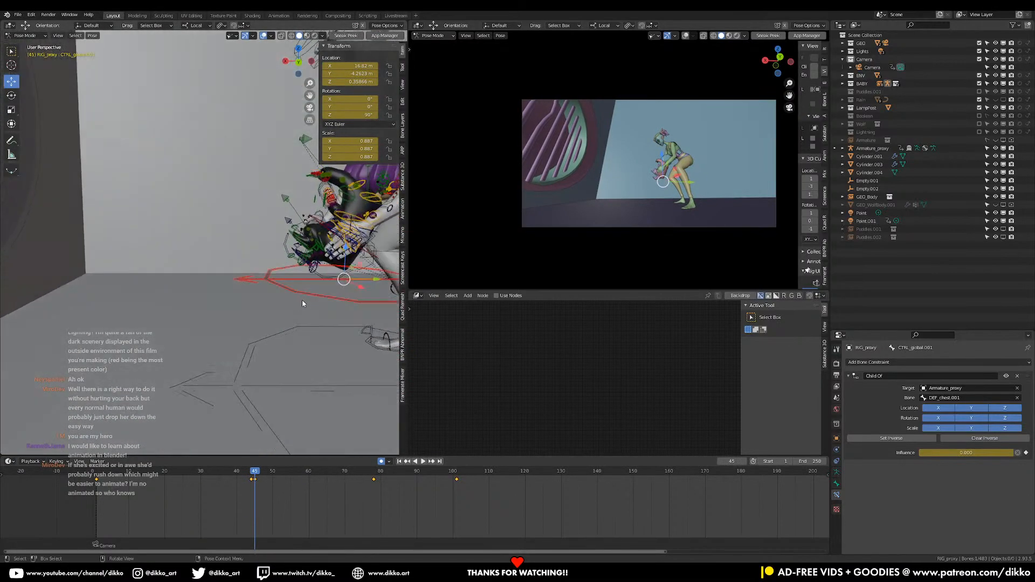
pyautogui.scroll(2, 302, 305)
pyautogui.moveTo(277, 484)
pyautogui.mouseDown()
pyautogui.moveTo(262, 480)
pyautogui.moveTo(273, 475)
pyautogui.mouseUp()
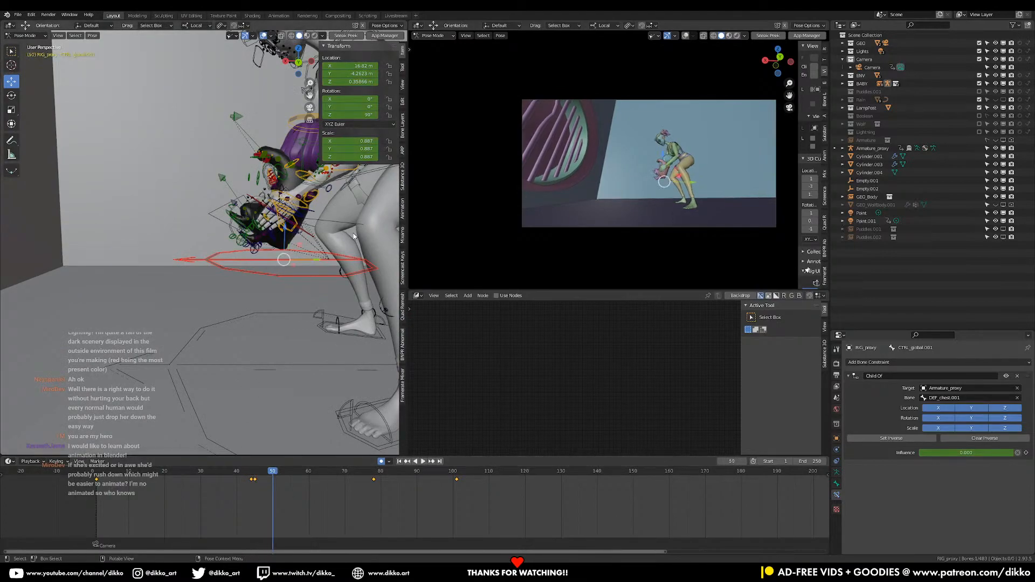
pyautogui.press('Return')
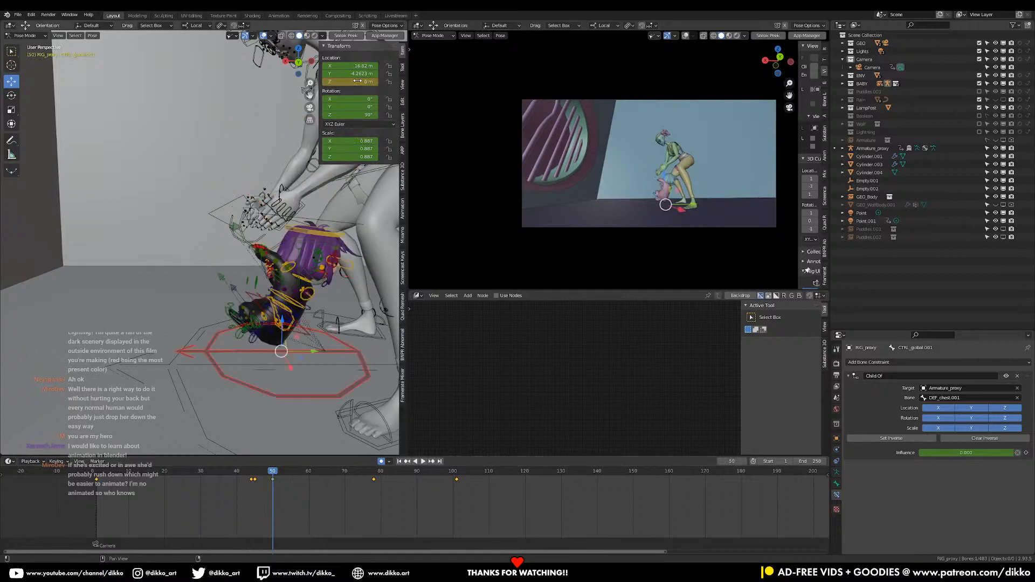
pyautogui.moveTo(318, 353); pyautogui.dragTo(296, 353)
pyautogui.moveTo(295, 353); pyautogui.dragTo(221, 305, button='middle')
pyautogui.moveTo(250, 345); pyautogui.dragTo(308, 302, button='middle')
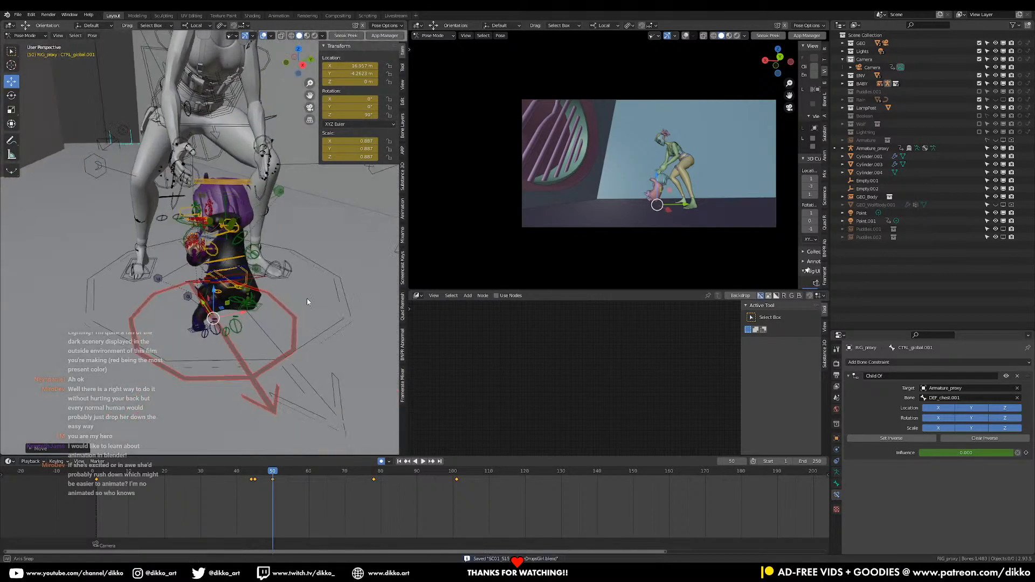
# Keyframe all bones of the girl's rig at frame 50 and delete all of their keyframes after that frame
pyautogui.click(258, 309)
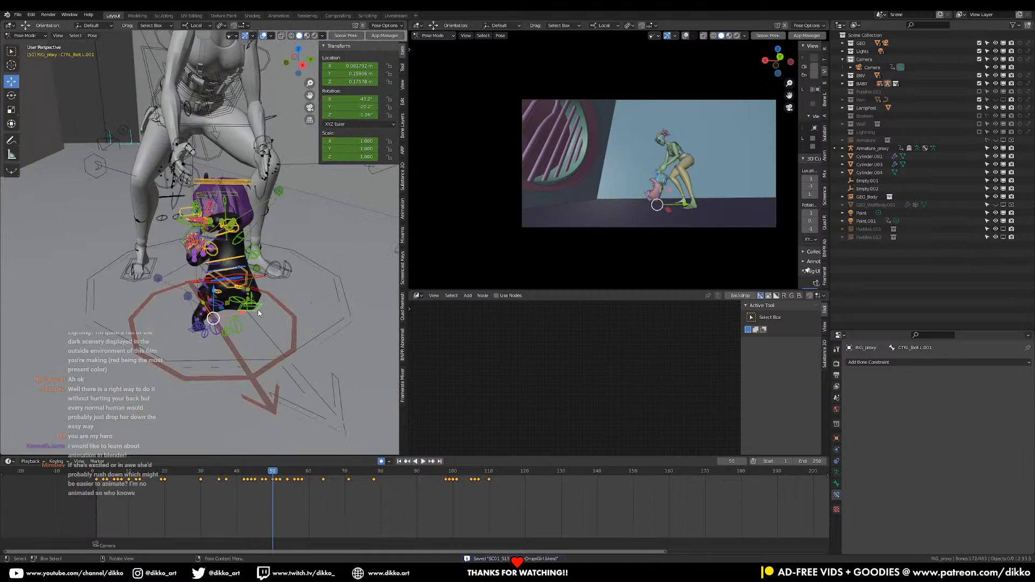
pyautogui.press('i')
pyautogui.click(259, 312)
pyautogui.moveTo(539, 512); pyautogui.dragTo(274, 475)
pyautogui.press('x')
pyautogui.click(274, 474)
# Change the compositor area to the Graph Editor
pyautogui.click(403, 68)
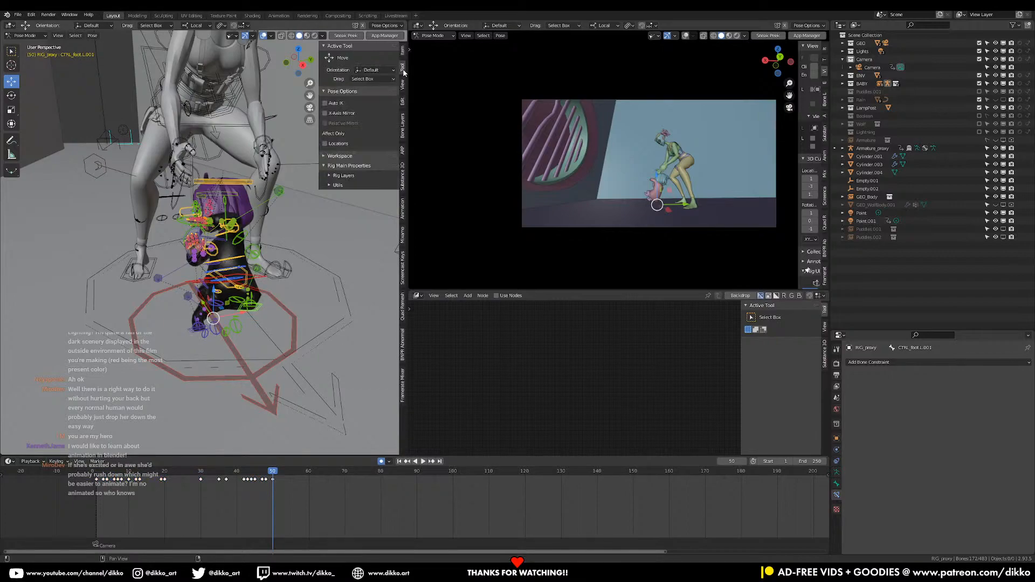
pyautogui.click(416, 296)
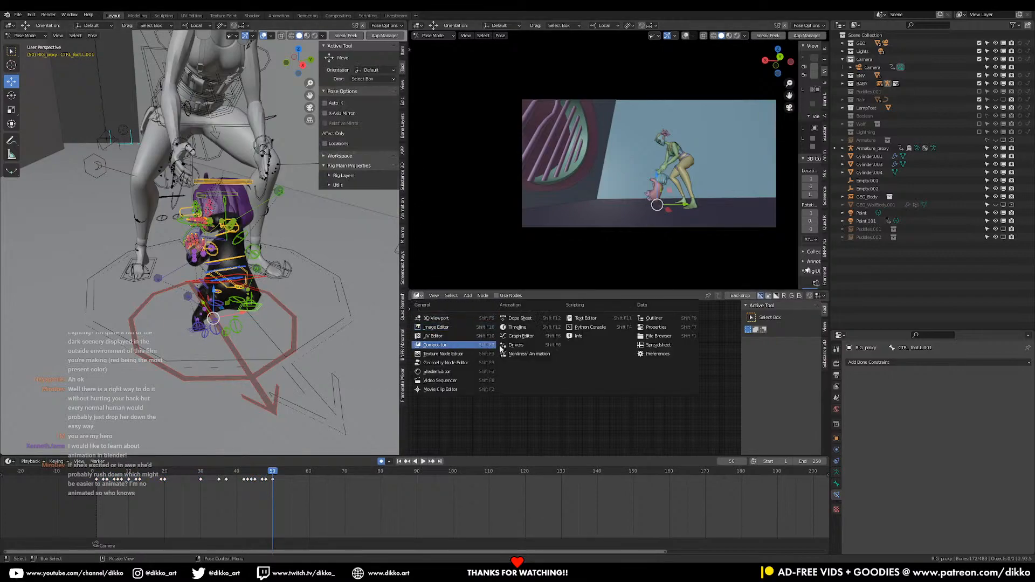
pyautogui.click(533, 336)
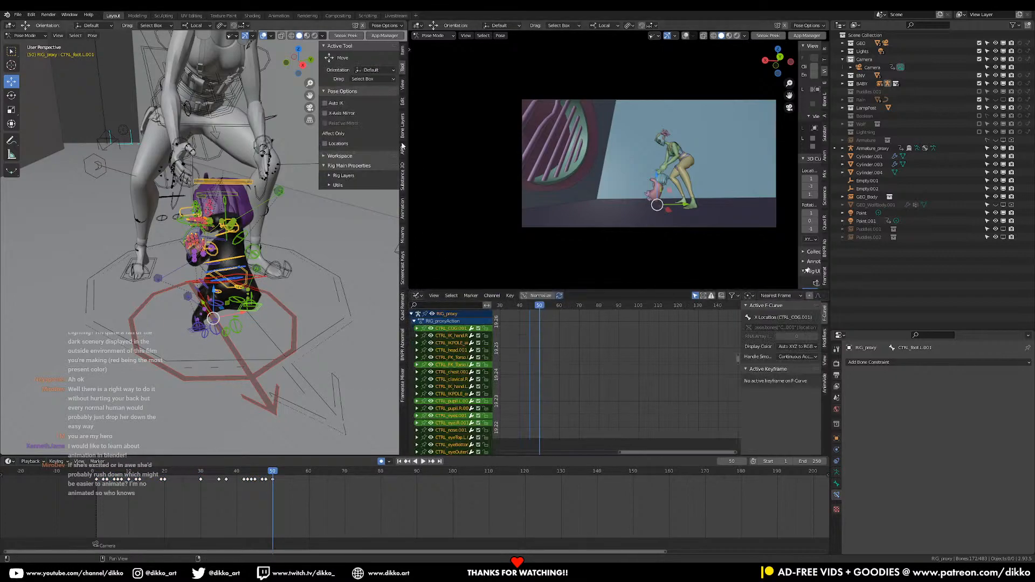
# Find the girl's Rig UI among the bone layer settings, expand it and pin it so it shows above the Transform values
pyautogui.click(402, 51)
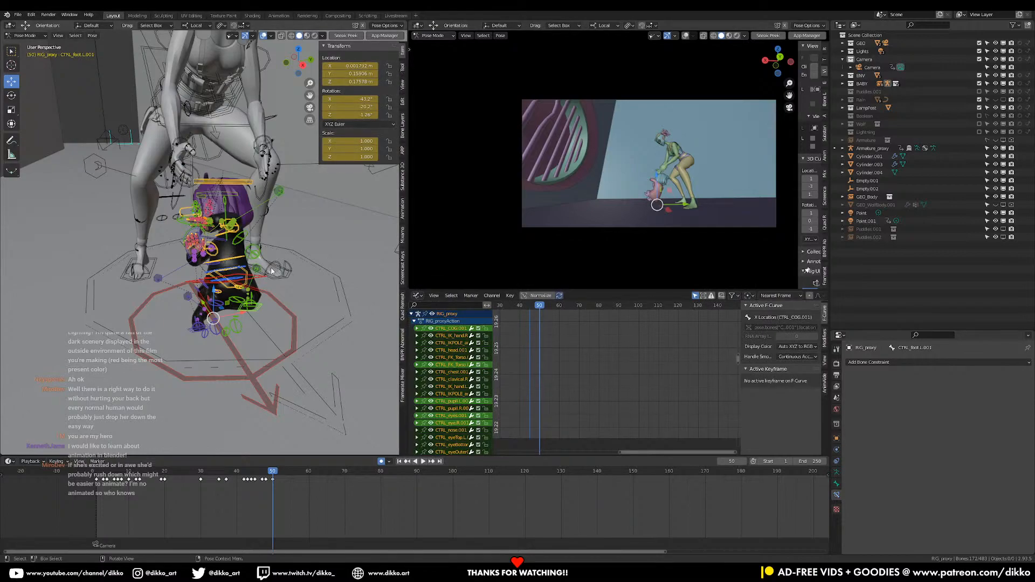
pyautogui.click(403, 66)
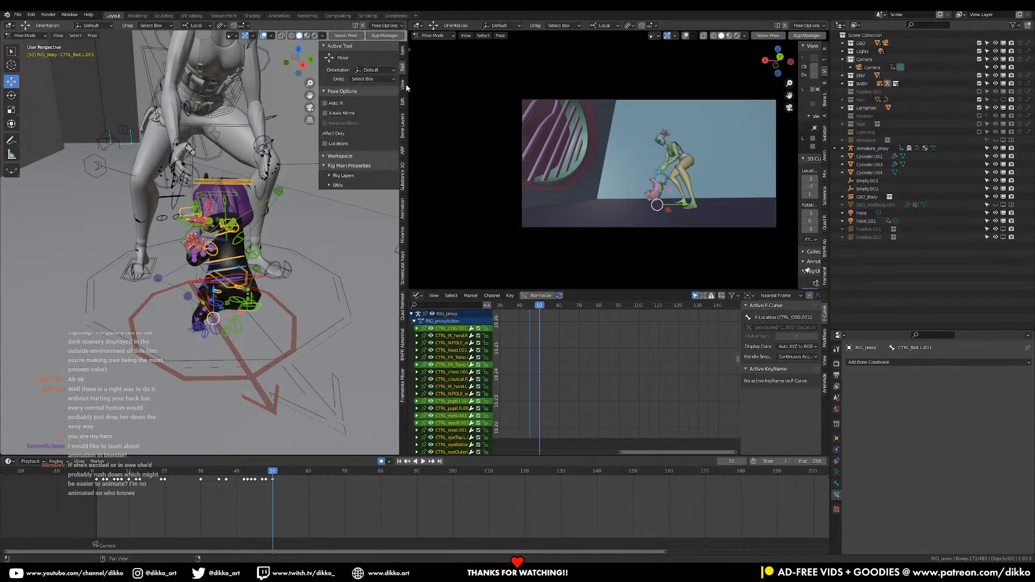
pyautogui.click(402, 85)
pyautogui.hotkey('alt', 'a')
pyautogui.press('a')
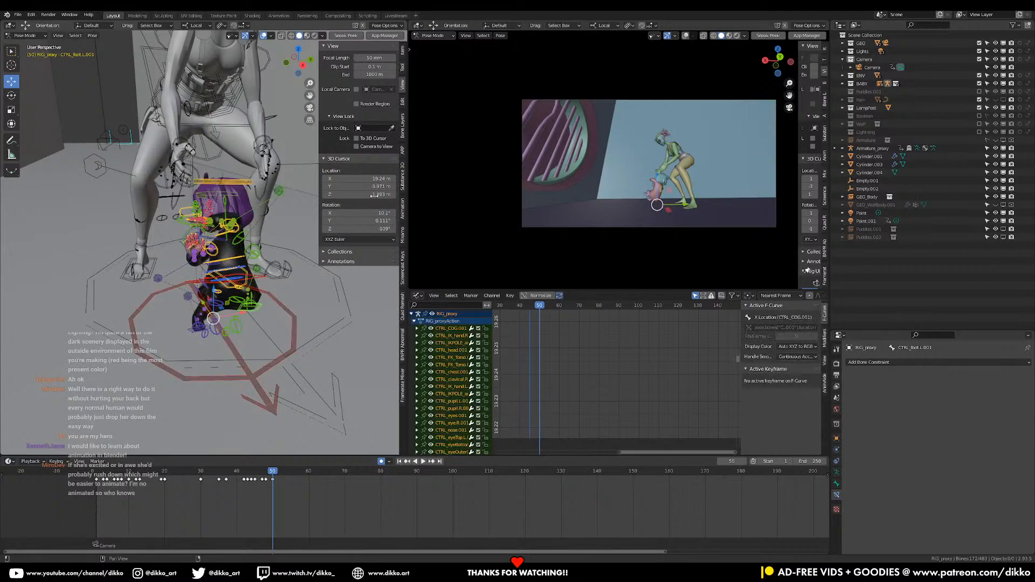
pyautogui.click(404, 135)
pyautogui.scroll(-6, 360, 327)
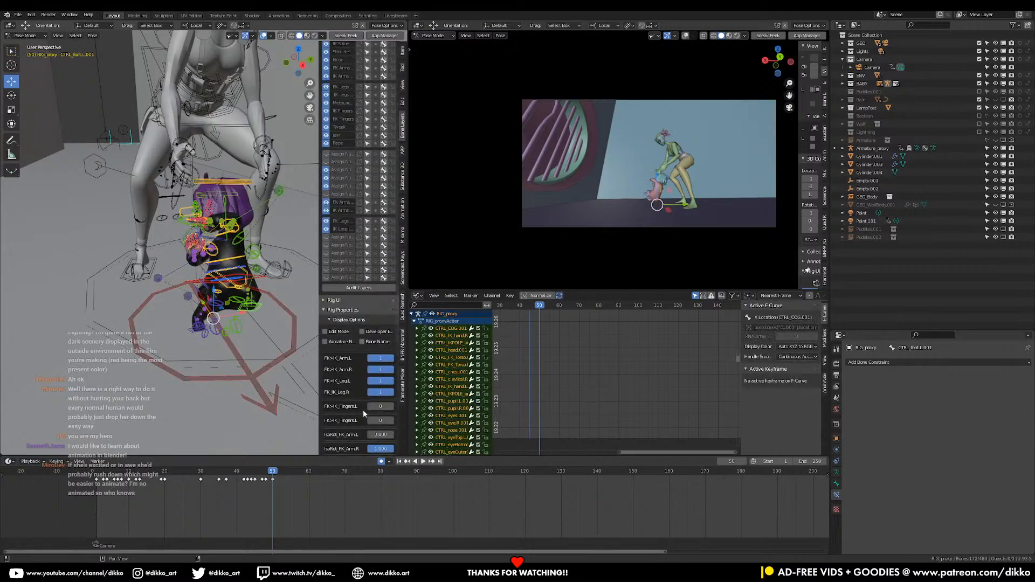
pyautogui.scroll(6, 328, 305)
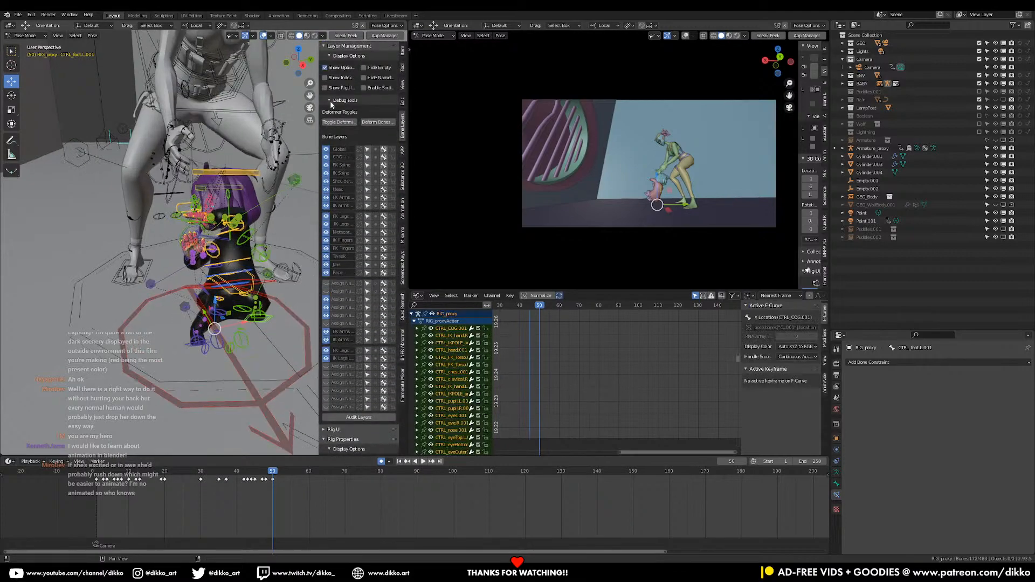
pyautogui.click(331, 101)
pyautogui.click(333, 102)
pyautogui.hotkey('alt', 'a')
pyautogui.scroll(-4, 334, 270)
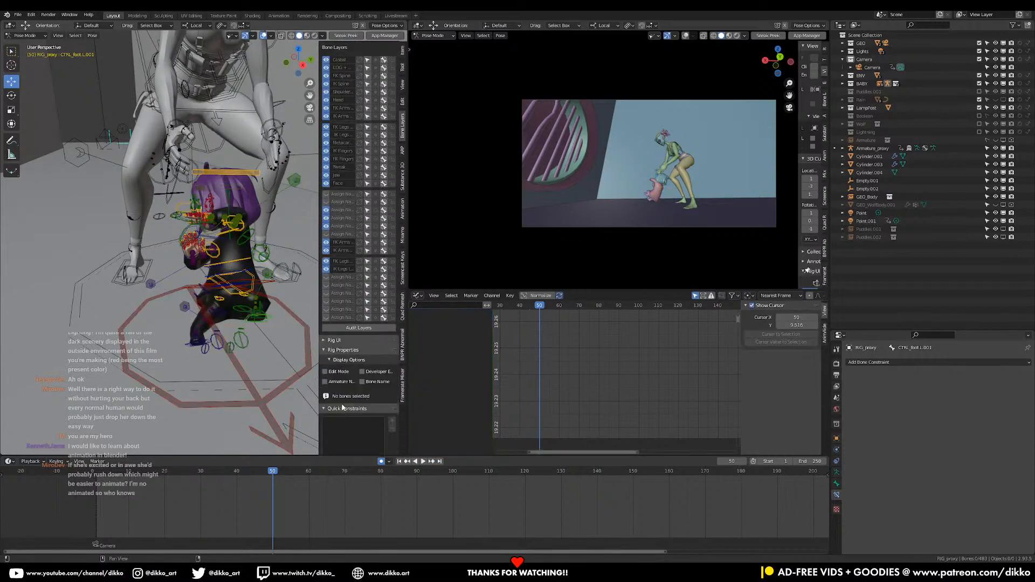
pyautogui.click(331, 340)
pyautogui.scroll(-3, 334, 345)
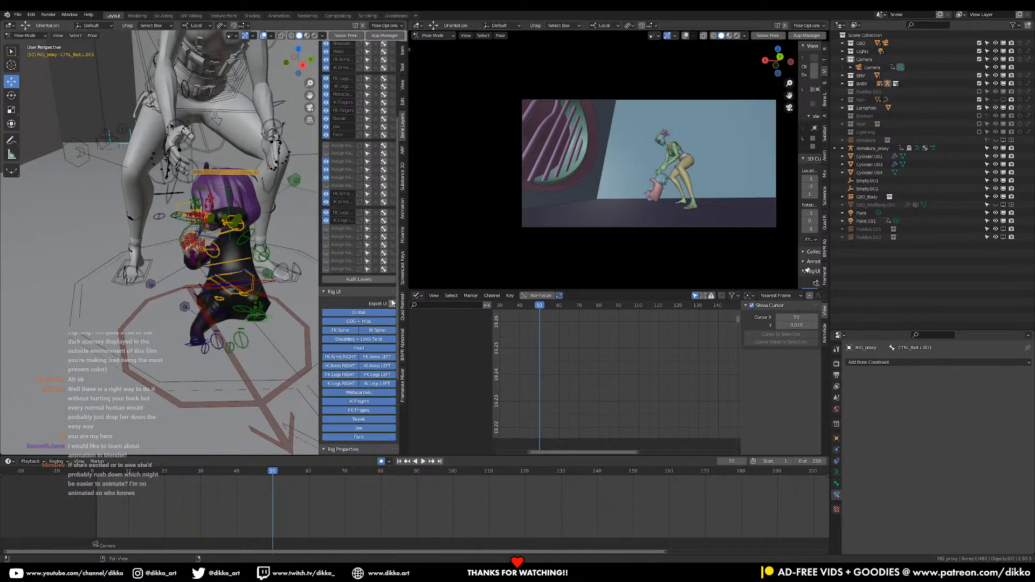
pyautogui.click(385, 291)
pyautogui.click(404, 54)
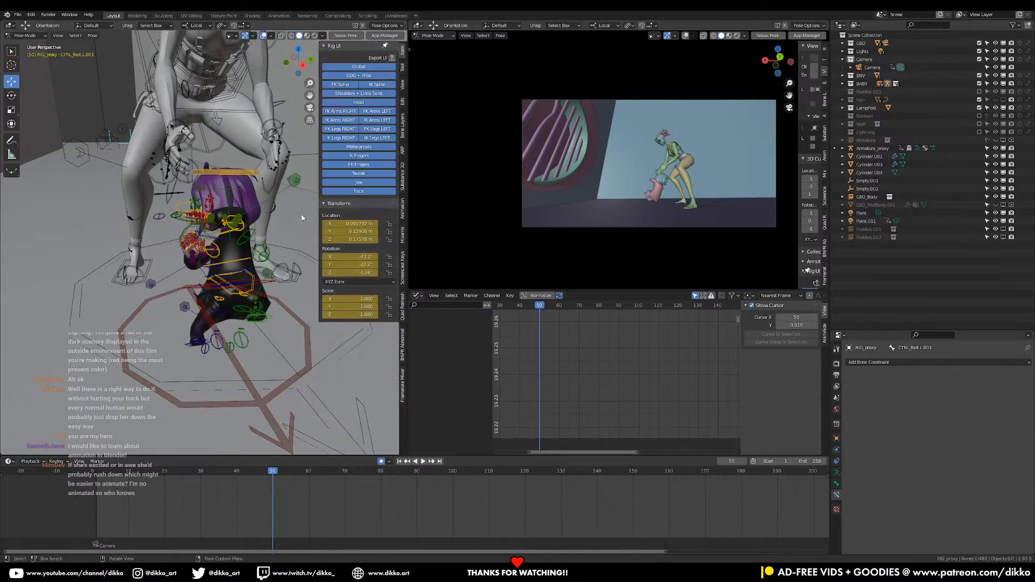
# Select all bones of the girl's rig and fit their animation curves in the Graph Editor
pyautogui.press('a')
pyautogui.keyDown('ctrl'); pyautogui.moveTo(600, 360); pyautogui.dragTo(590, 428, button='middle'); pyautogui.keyUp('ctrl')
pyautogui.moveTo(239, 364); pyautogui.dragTo(213, 342, button='middle')
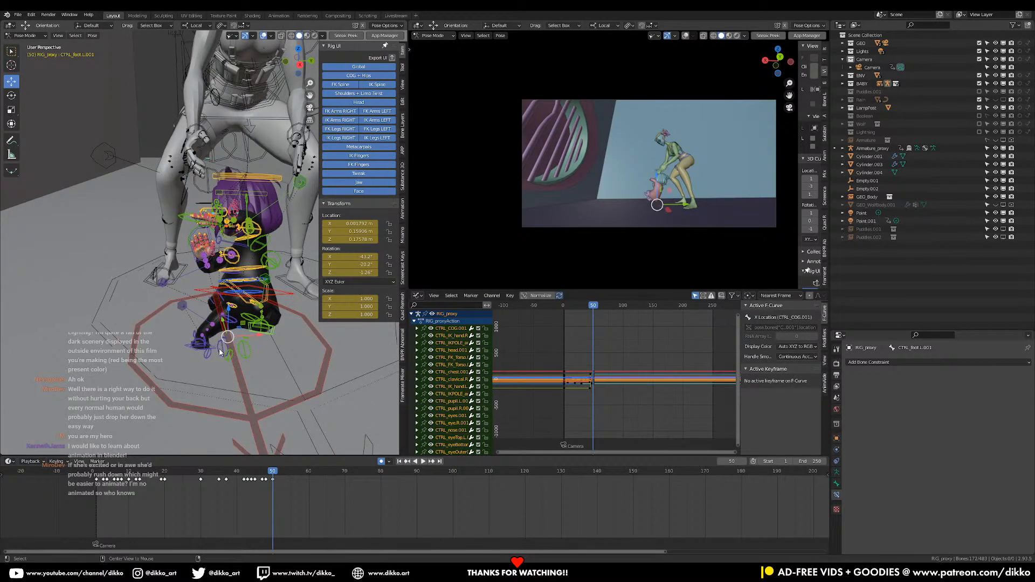
# Try to clear the rotation and location of all the girl's bones including the global control, and undo it
pyautogui.hotkey('alt', 'r')
pyautogui.hotkey('alt', 'g')
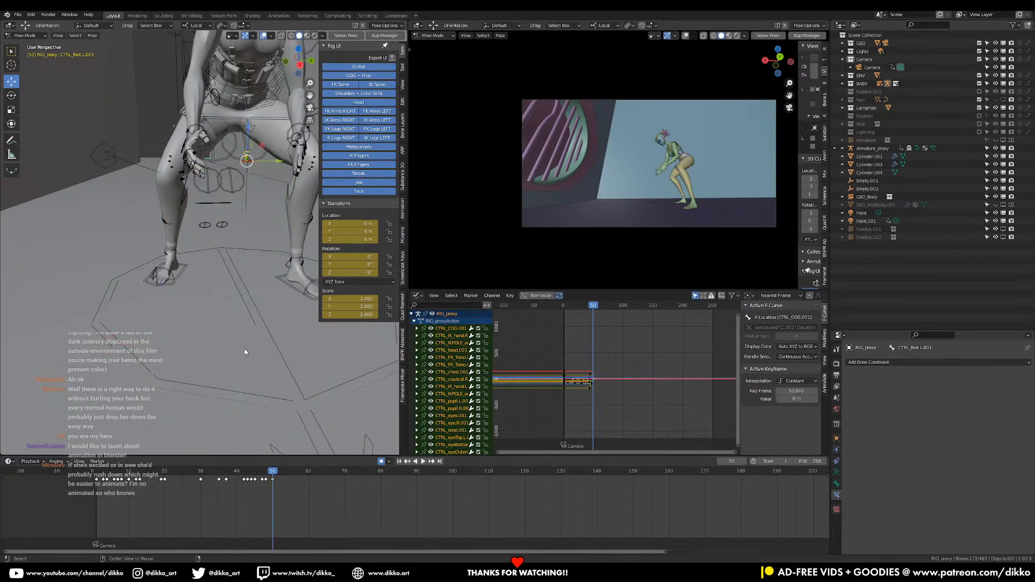
pyautogui.hotkey('ctrl', 'z')
pyautogui.hotkey('ctrl', 'z')
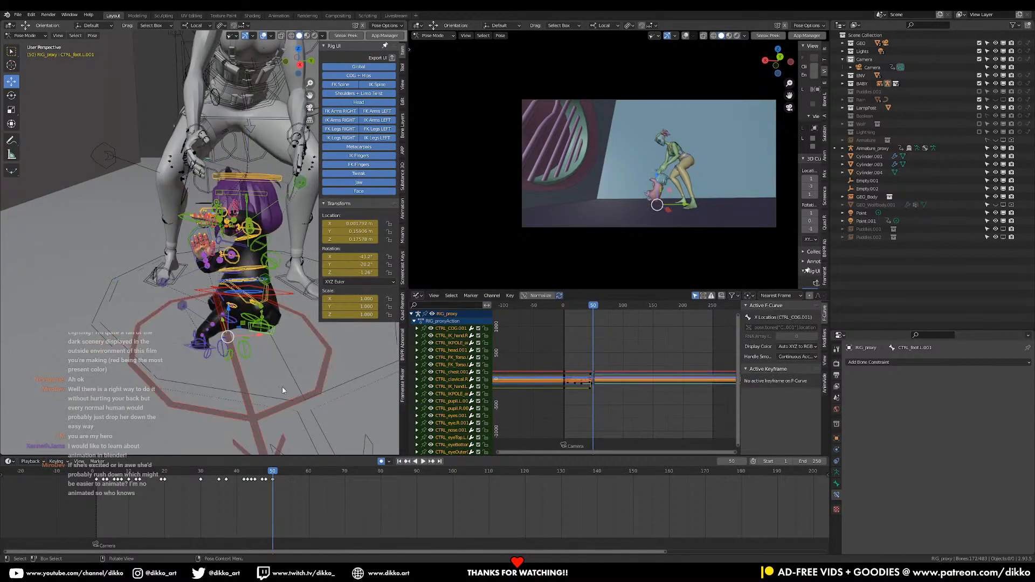
# Remove the global control from the selection and clear the rotation and location of the girl's remaining bones at frame 50
pyautogui.keyDown('shift'); pyautogui.click(281, 408); pyautogui.keyUp('shift')
pyautogui.keyDown('shift'); pyautogui.click(259, 416); pyautogui.keyUp('shift')
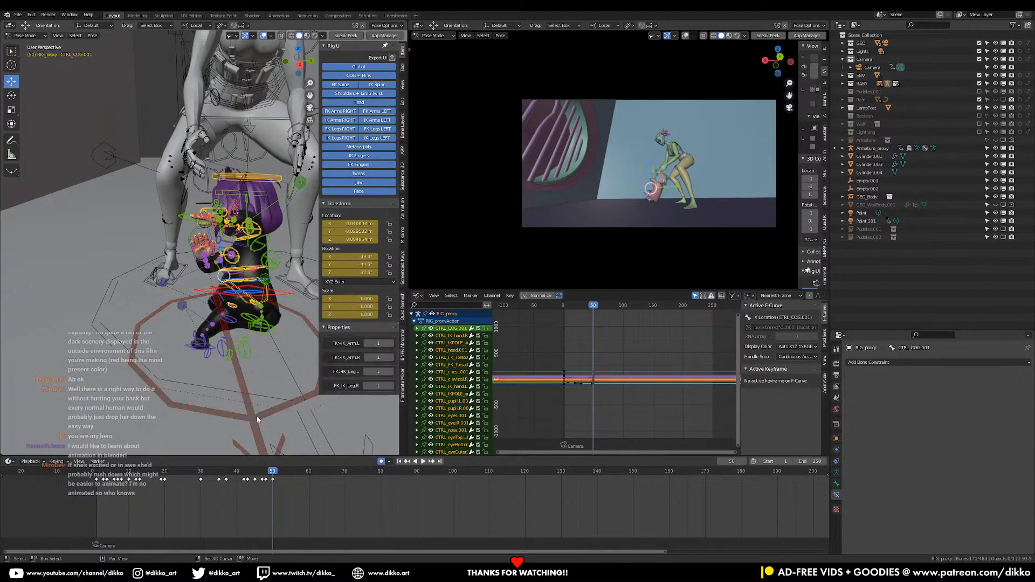
pyautogui.hotkey('alt', 'r')
pyautogui.hotkey('alt', 'g')
pyautogui.moveTo(266, 383); pyautogui.dragTo(212, 343, button='middle')
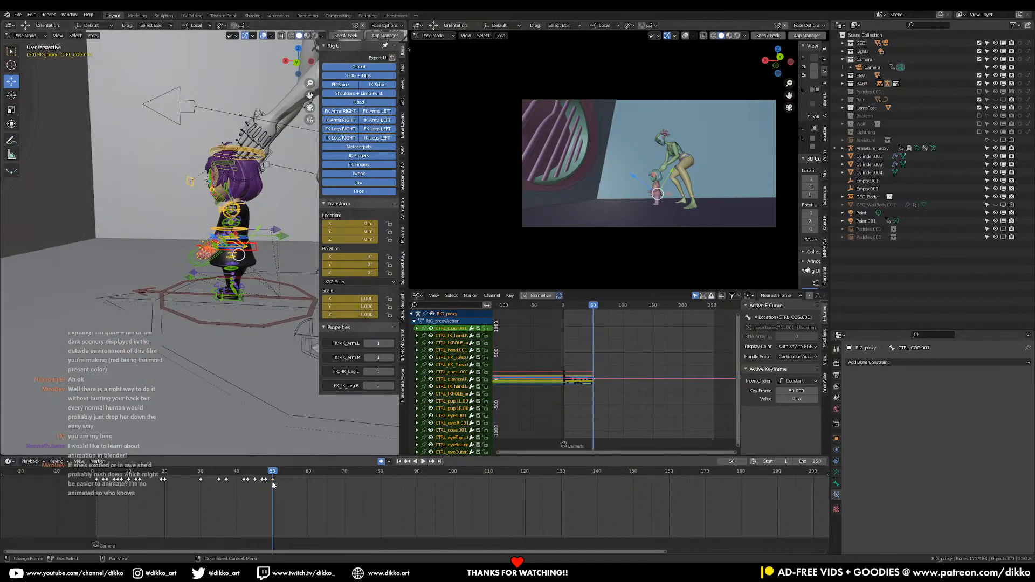
# Set the interpolation of all the girl's keyframes to Constant and play the shot to review the drop
pyautogui.press('t')
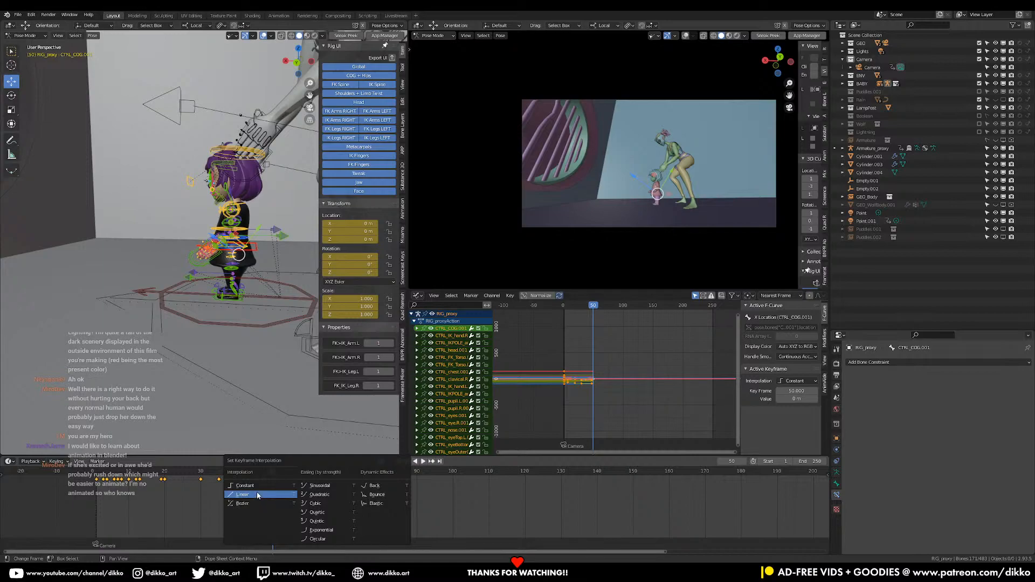
pyautogui.click(259, 488)
pyautogui.scroll(-3, 237, 302)
pyautogui.keyDown('shift'); pyautogui.moveTo(211, 171); pyautogui.dragTo(147, 186, button='middle'); pyautogui.keyUp('shift')
pyautogui.press('space')
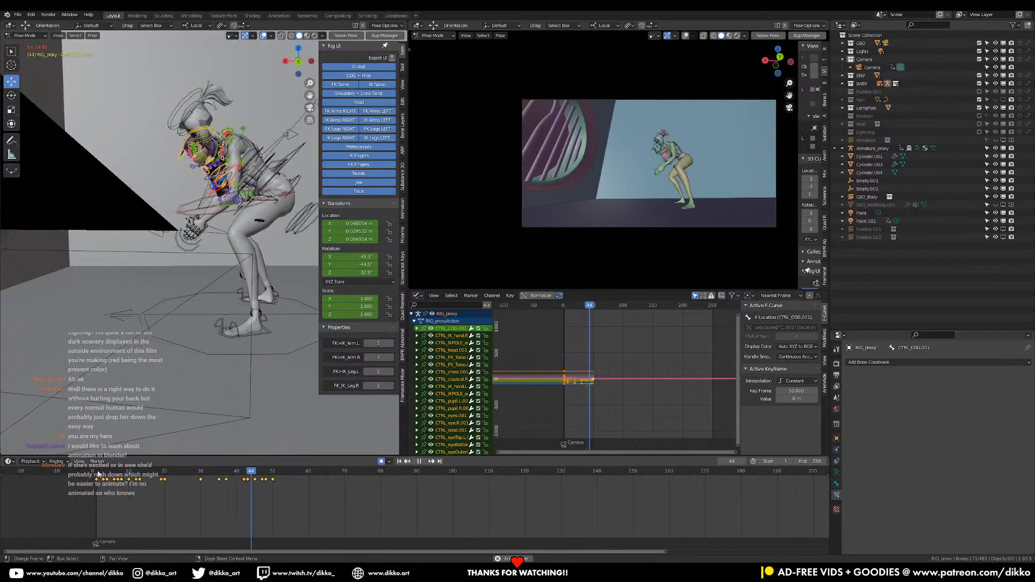
pyautogui.press('space')
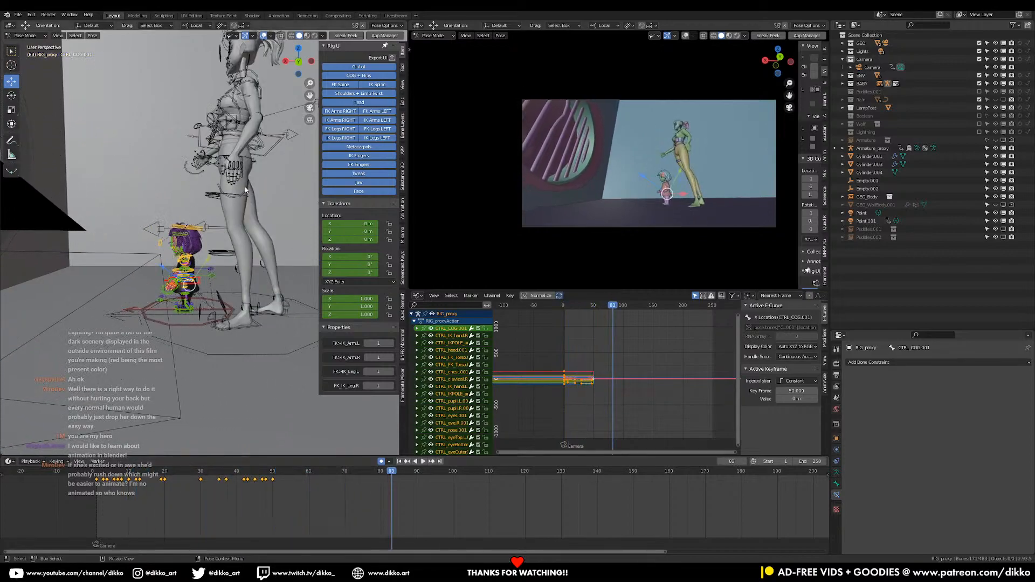
# Switch from the girl's rig to the woman's Armature_proxy in Pose Mode and select all of its bones
pyautogui.click(27, 35)
pyautogui.click(23, 44)
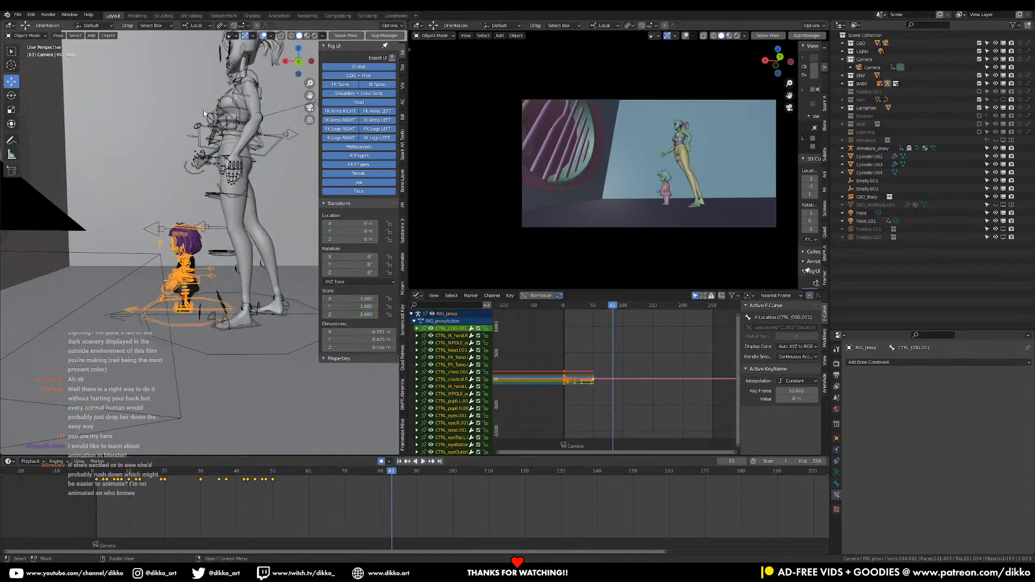
pyautogui.click(239, 172)
pyautogui.click(26, 35)
pyautogui.click(23, 62)
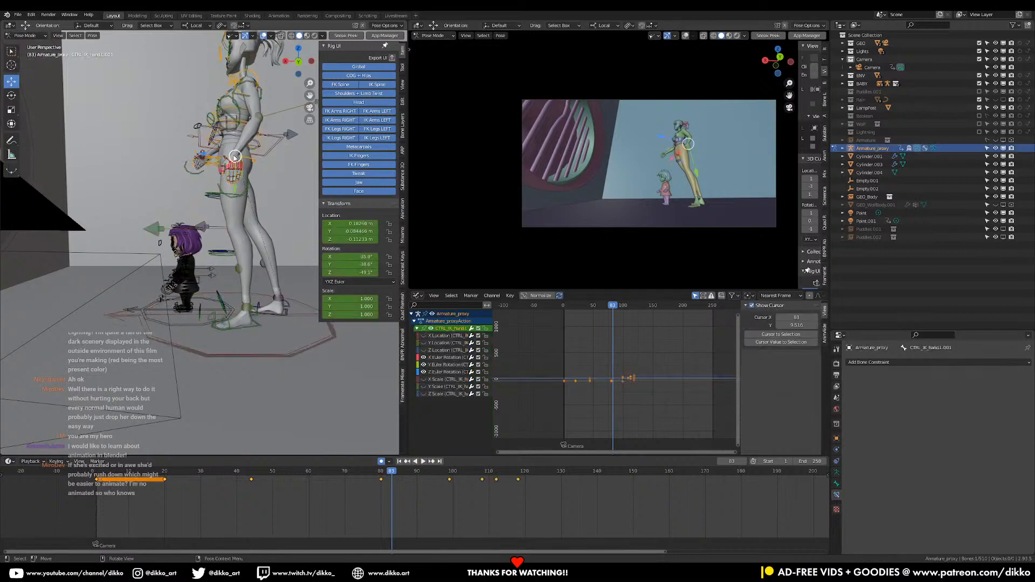
pyautogui.press('a')
pyautogui.rightClick(273, 494)
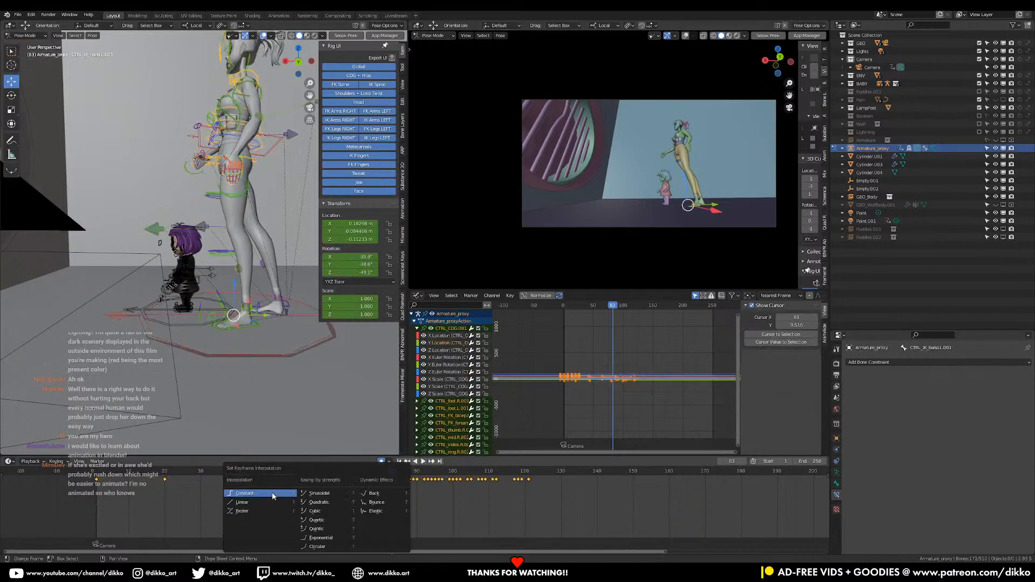
# Play the shot from the start and stop at frame 38 to check the woman's motion
pyautogui.click(97, 475)
pyautogui.press('space')
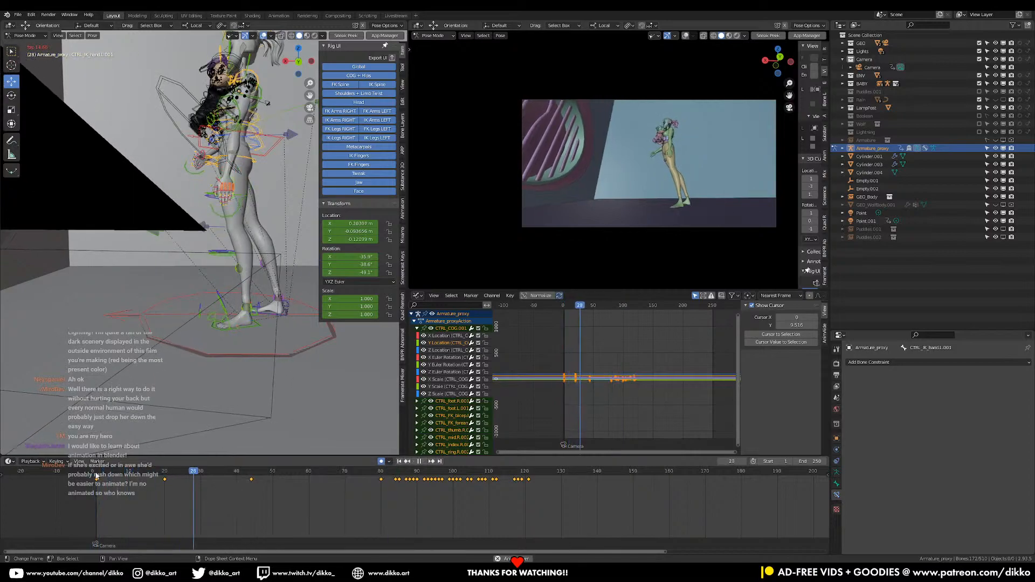
pyautogui.press('space')
# Show all curves of the woman's left IK hand control and set its keyframe interpolation to Constant
pyautogui.click(212, 213)
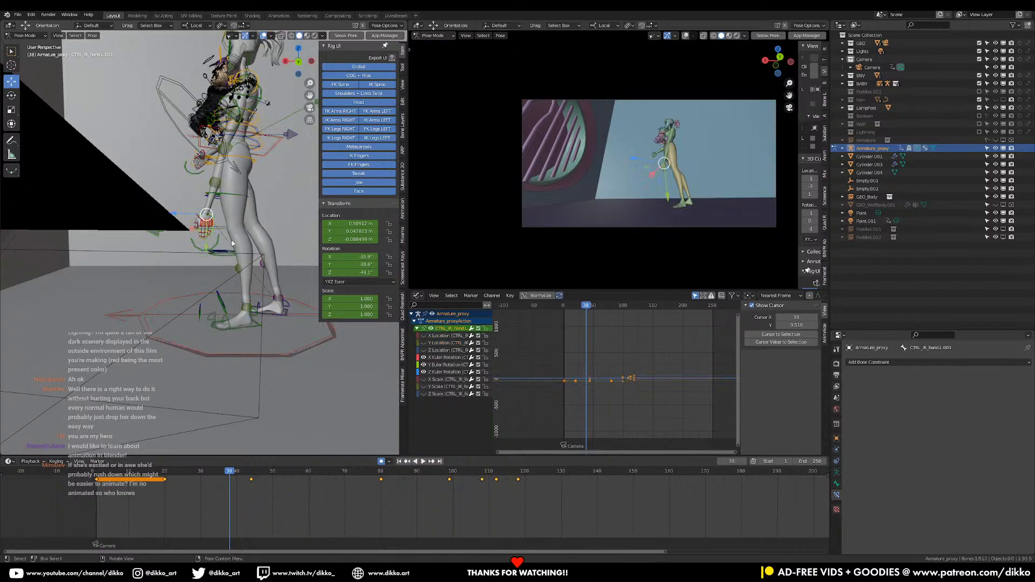
pyautogui.press('t')
pyautogui.click(224, 488)
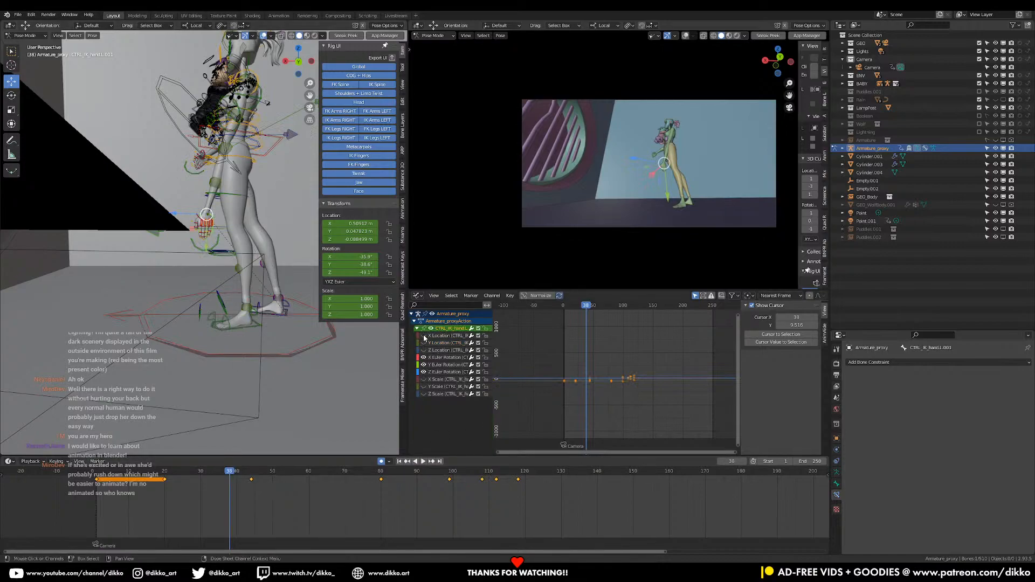
pyautogui.press('t')
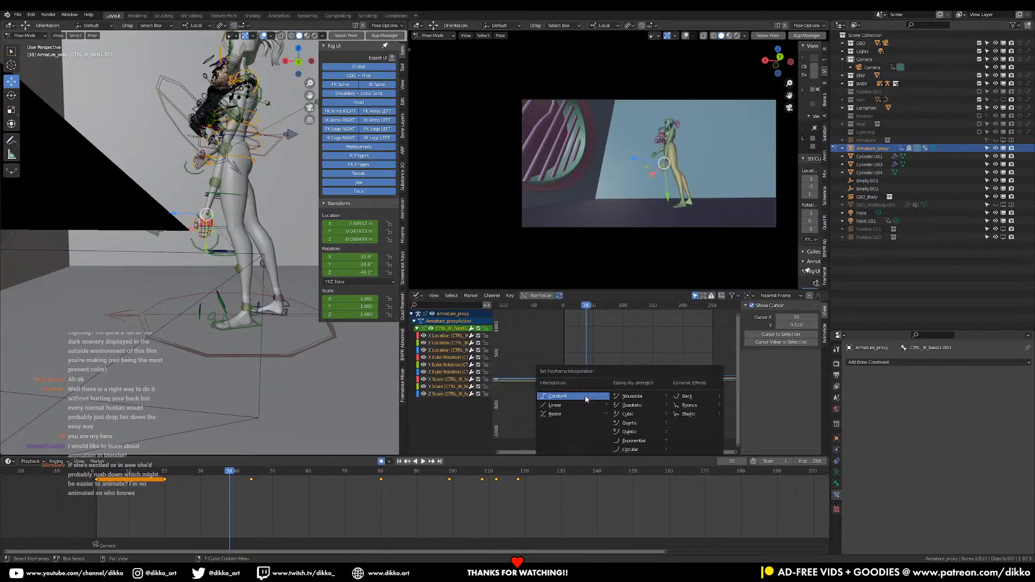
pyautogui.click(553, 384)
# Play the shot repeatedly from its start and scrub around frames 33 to 46 to check the woman's stepped hand motion
pyautogui.click(98, 475)
pyautogui.press('space')
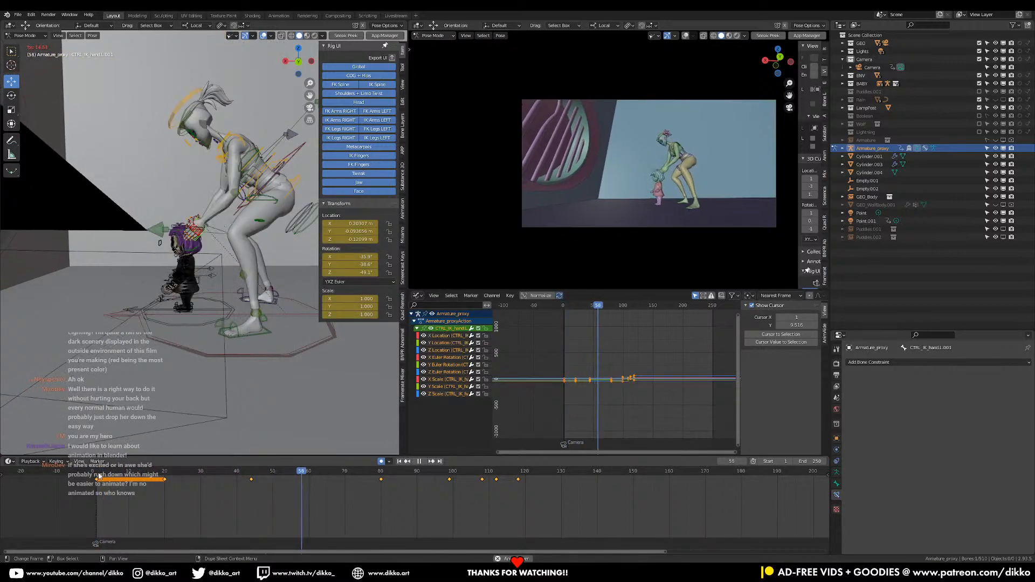
pyautogui.press('space')
pyautogui.click(103, 477)
pyautogui.press('space')
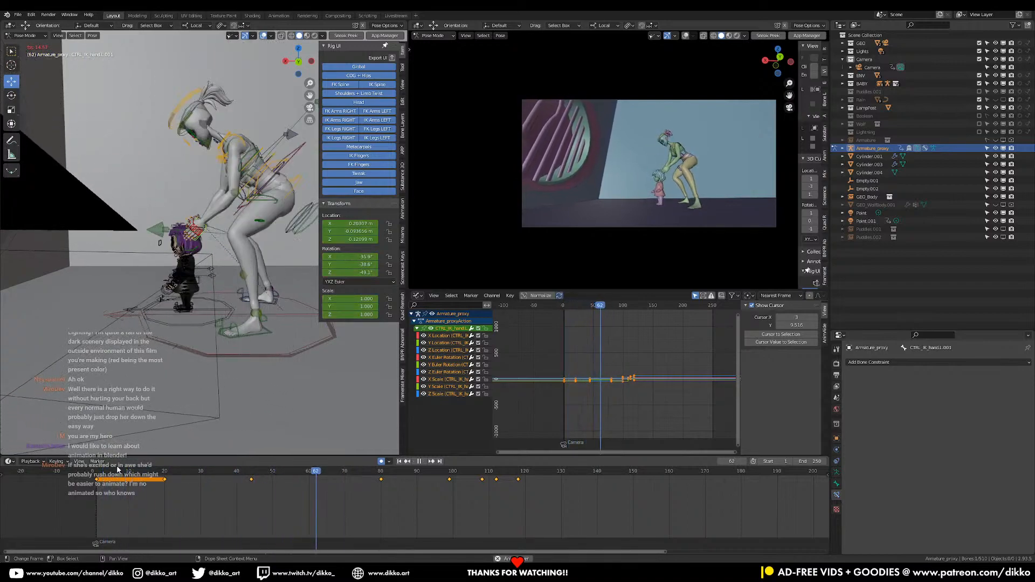
pyautogui.click(123, 473)
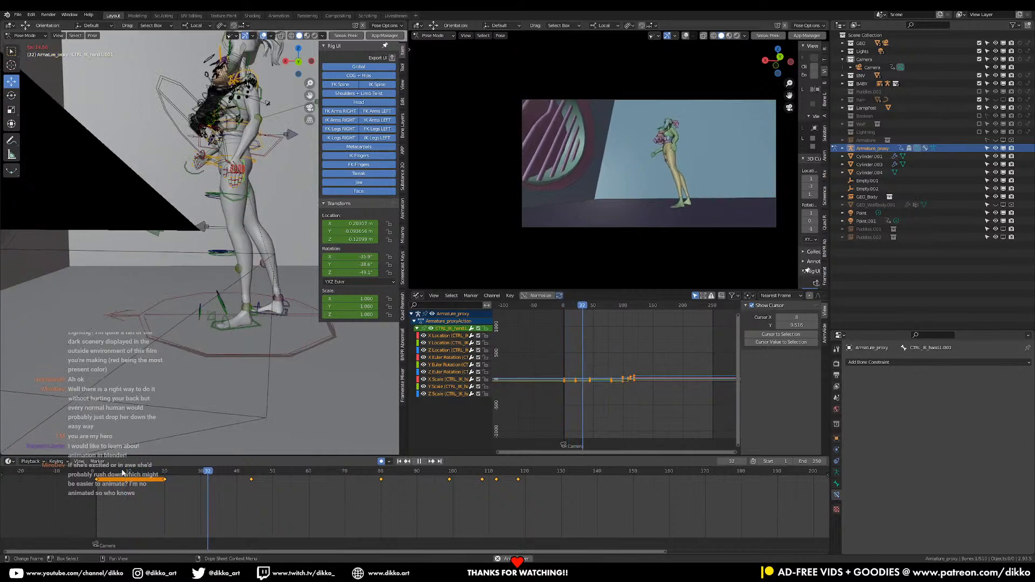
pyautogui.press('space')
pyautogui.click(127, 471)
pyautogui.press('space')
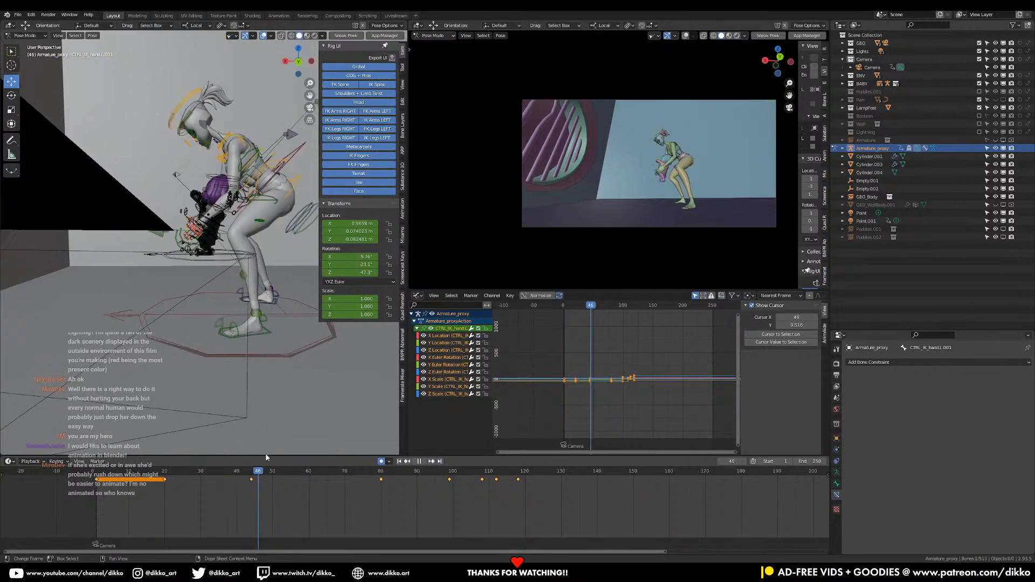
pyautogui.click(218, 471)
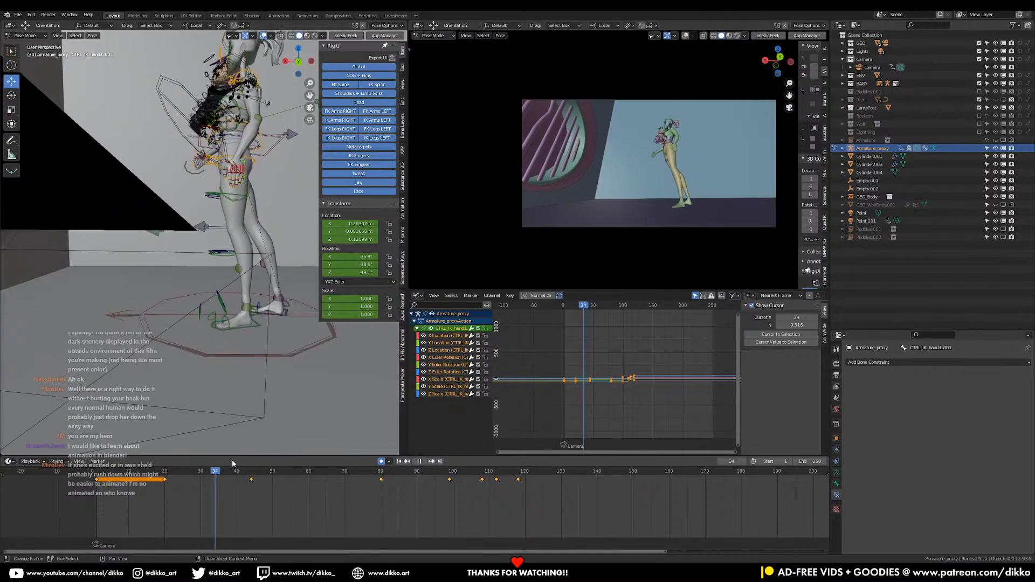
pyautogui.click(221, 471)
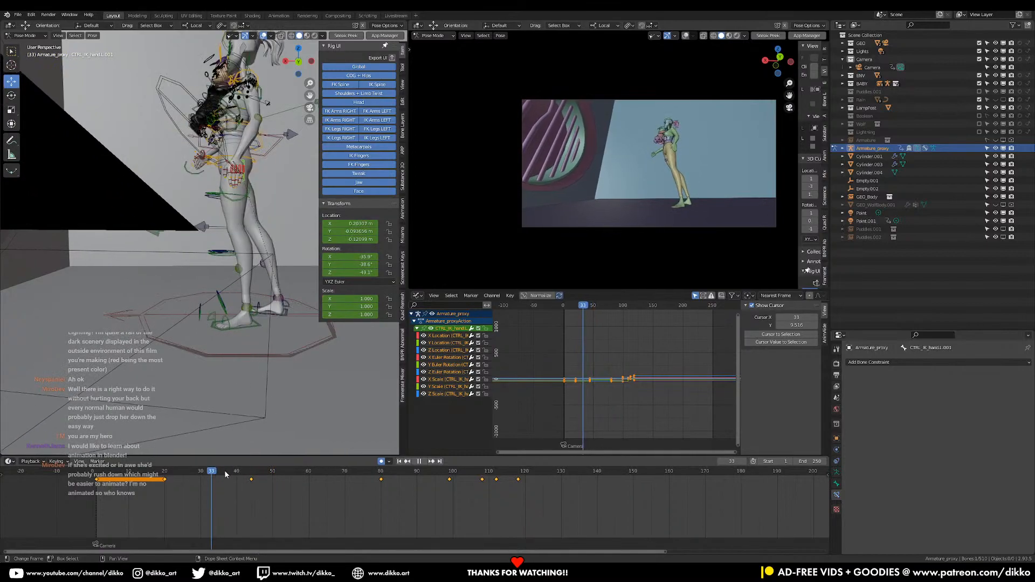
# Stop at frame 41 and save the blend file
pyautogui.moveTo(271, 480); pyautogui.dragTo(241, 491)
pyautogui.press('space')
pyautogui.moveTo(183, 329); pyautogui.dragTo(222, 342, button='middle')
pyautogui.hotkey('ctrl', 's')
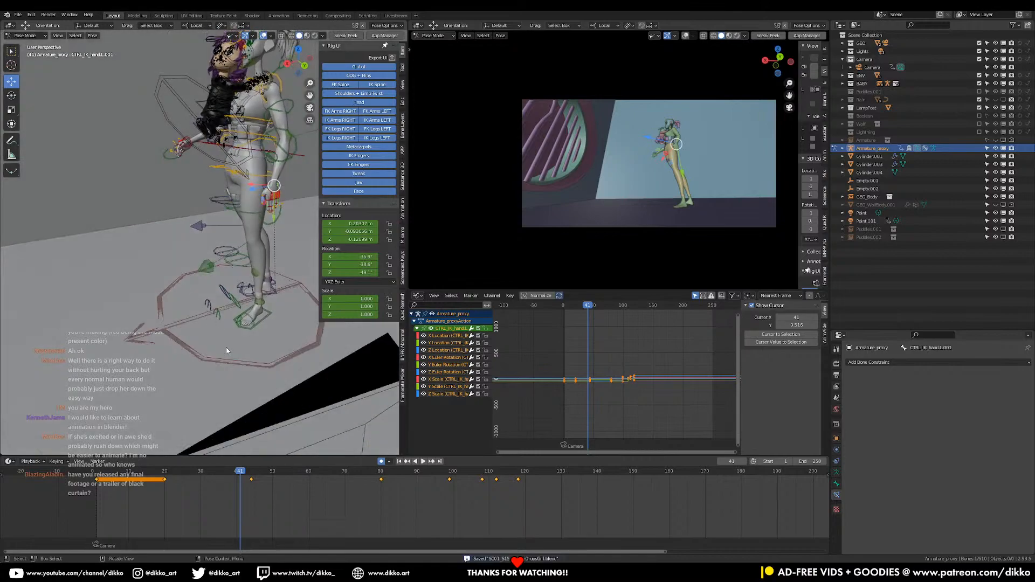
# Go to frame 81 and switch from the woman's rig to the girl's RIG_proxy in Pose Mode
pyautogui.moveTo(250, 474); pyautogui.dragTo(384, 477)
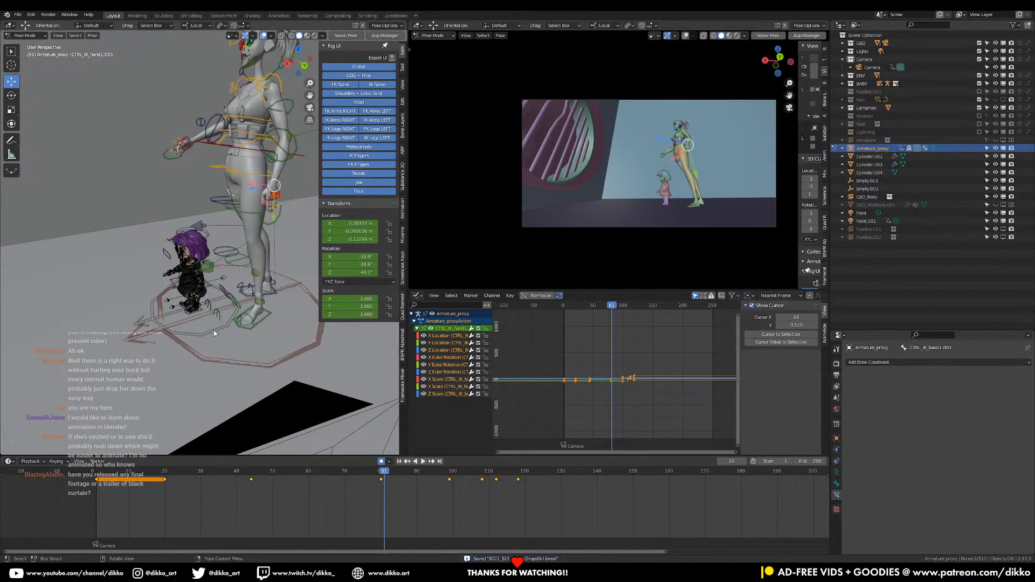
pyautogui.click(213, 330)
pyautogui.click(18, 38)
pyautogui.click(26, 45)
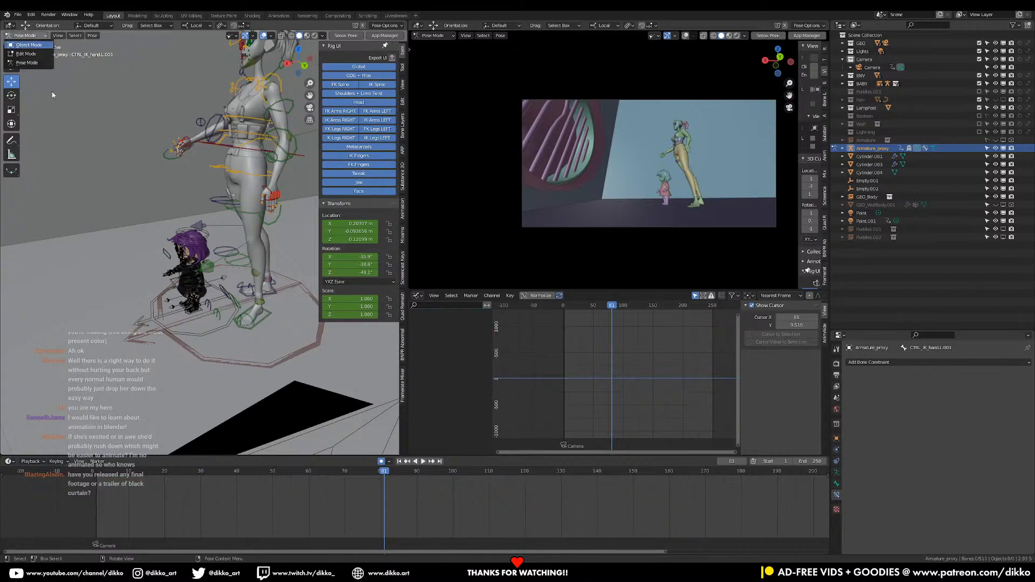
pyautogui.click(228, 324)
pyautogui.click(26, 36)
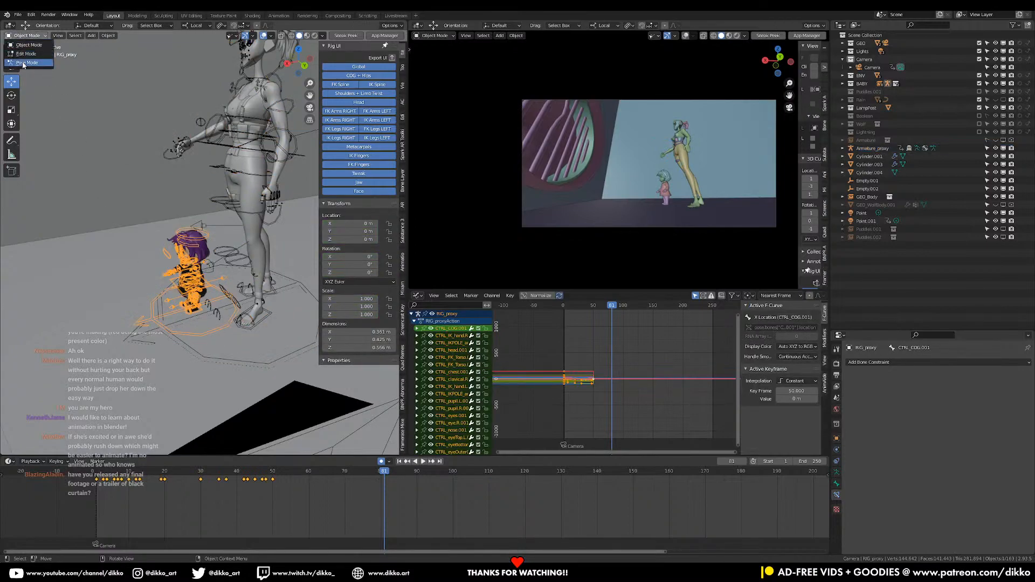
pyautogui.click(23, 63)
# Go to frame 95 and select the girl's COG control
pyautogui.moveTo(165, 455); pyautogui.dragTo(308, 420, button='middle')
pyautogui.moveTo(190, 476); pyautogui.dragTo(434, 487)
pyautogui.scroll(2, 263, 326)
pyautogui.keyDown('shift'); pyautogui.moveTo(263, 326); pyautogui.dragTo(172, 271, button='middle'); pyautogui.keyUp('shift')
pyautogui.press('a')
pyautogui.scroll(3, 240, 329)
pyautogui.moveTo(186, 310); pyautogui.dragTo(259, 276, button='middle')
pyautogui.click(261, 284)
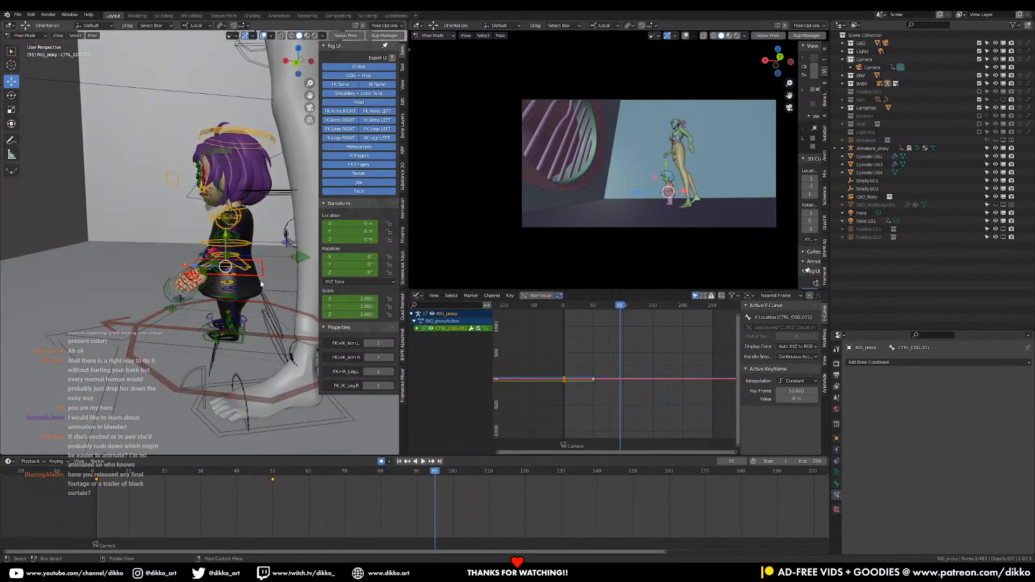
# Add both of the girl's foot controls and both IK hand controls to the selection
pyautogui.keyDown('shift'); pyautogui.click(243, 341); pyautogui.keyUp('shift')
pyautogui.keyDown('shift'); pyautogui.click(245, 326); pyautogui.keyUp('shift')
pyautogui.keyDown('shift'); pyautogui.moveTo(205, 325); pyautogui.dragTo(232, 352, button='middle'); pyautogui.keyUp('shift')
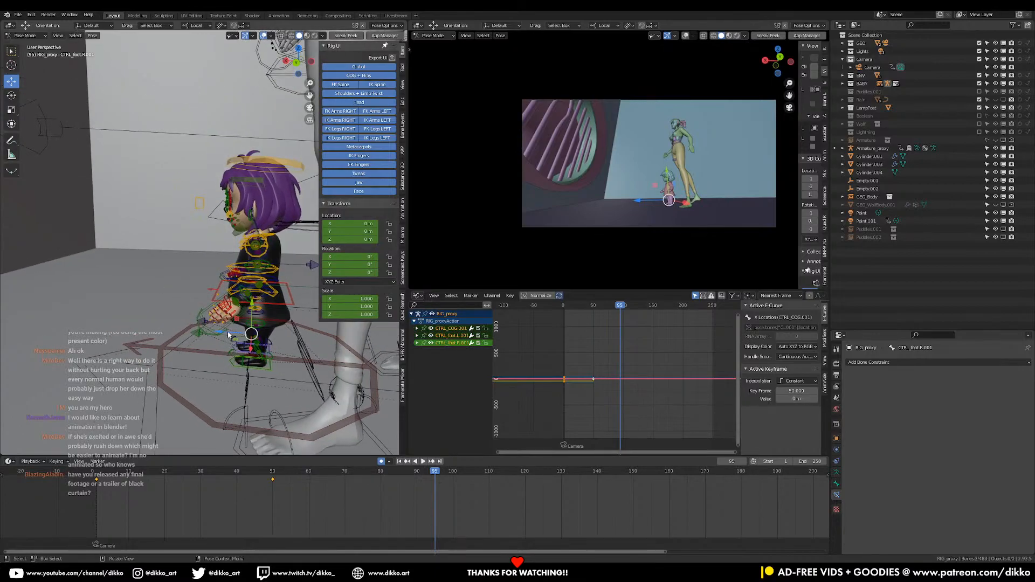
pyautogui.keyDown('shift'); pyautogui.click(209, 309); pyautogui.keyUp('shift')
pyautogui.moveTo(209, 309); pyautogui.dragTo(166, 241, button='middle')
pyautogui.keyDown('shift'); pyautogui.click(211, 311); pyautogui.keyUp('shift')
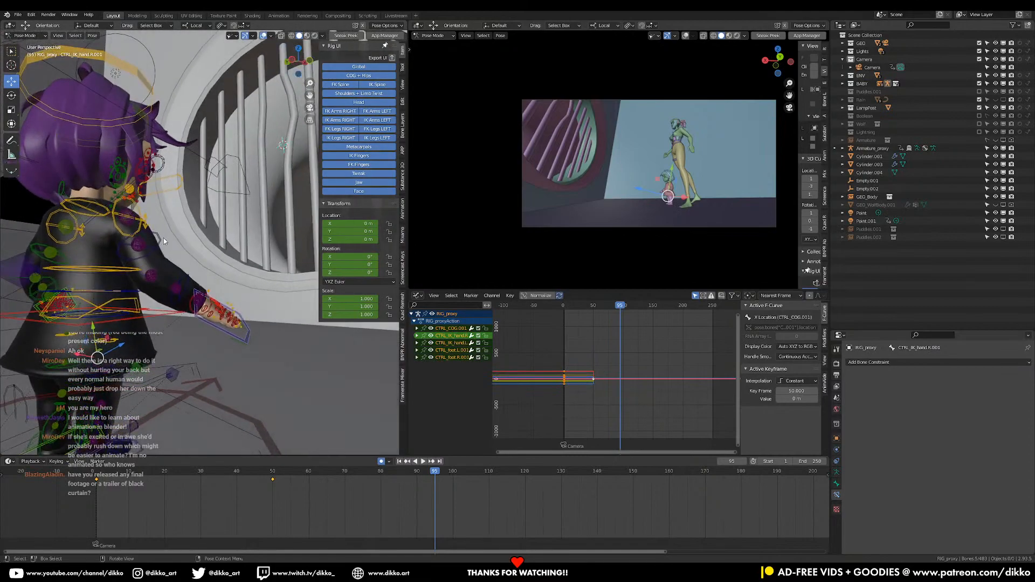
# Switch both of the girl's arms to FK by setting the left and right arm FK>IK properties to 0
pyautogui.click(169, 244)
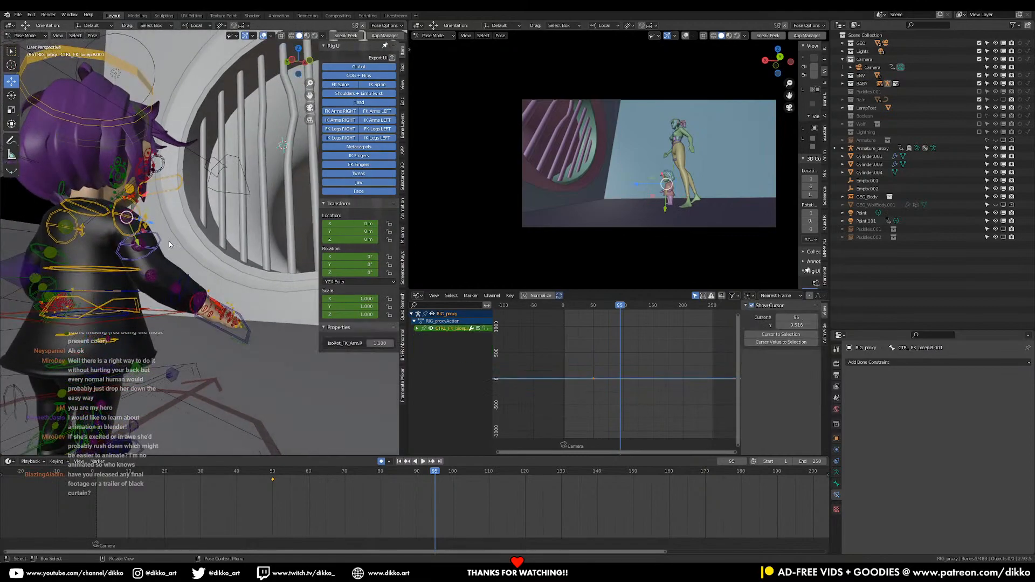
pyautogui.click(93, 322)
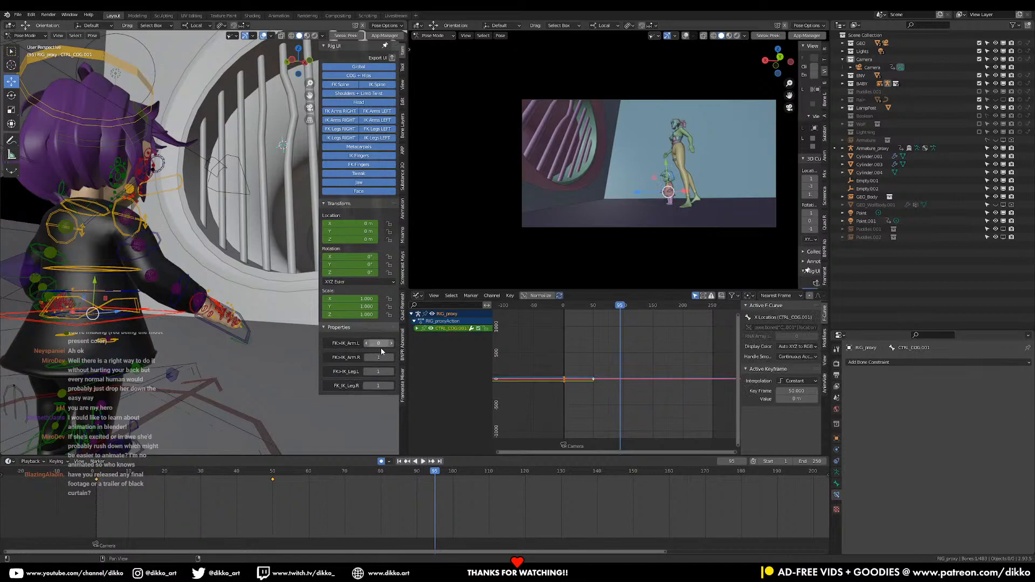
pyautogui.moveTo(301, 342); pyautogui.dragTo(204, 303, button='middle')
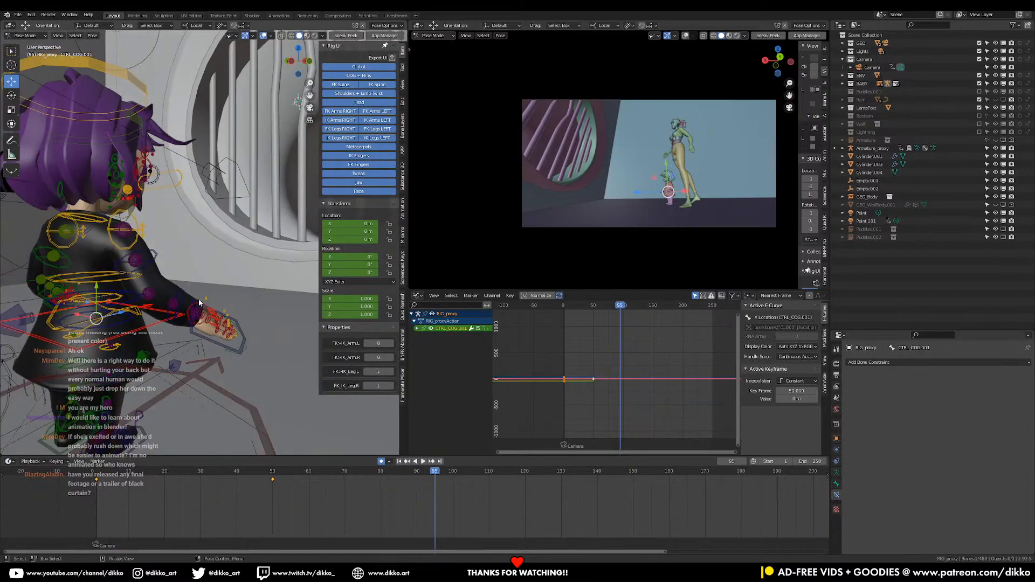
# Try rotating the girl's right FK forearm control and undo the rotation
pyautogui.click(185, 300)
pyautogui.press('r')
pyautogui.click(251, 328)
pyautogui.hotkey('ctrl', 'z')
# Select the girl's two foot controls and global control and insert a keyframe at frame 95
pyautogui.scroll(-3, 250, 331)
pyautogui.moveTo(250, 333); pyautogui.dragTo(179, 351, button='middle')
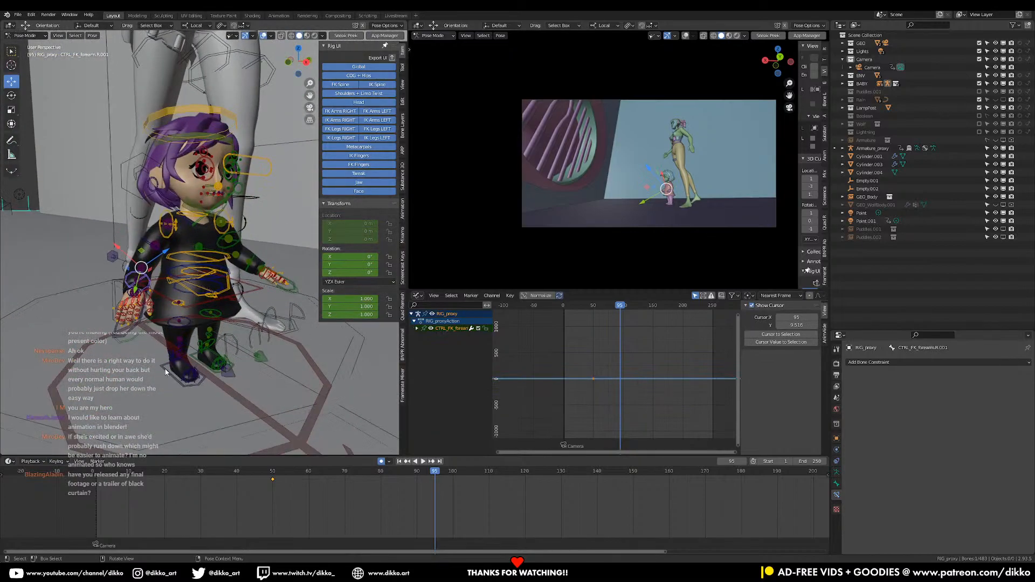
pyautogui.click(182, 369)
pyautogui.keyDown('shift'); pyautogui.click(195, 357); pyautogui.keyUp('shift')
pyautogui.keyDown('shift'); pyautogui.click(292, 439); pyautogui.keyUp('shift')
pyautogui.moveTo(292, 438); pyautogui.dragTo(201, 296, button='middle')
pyautogui.press('i')
pyautogui.click(201, 296)
pyautogui.moveTo(288, 287); pyautogui.dragTo(232, 301, button='middle')
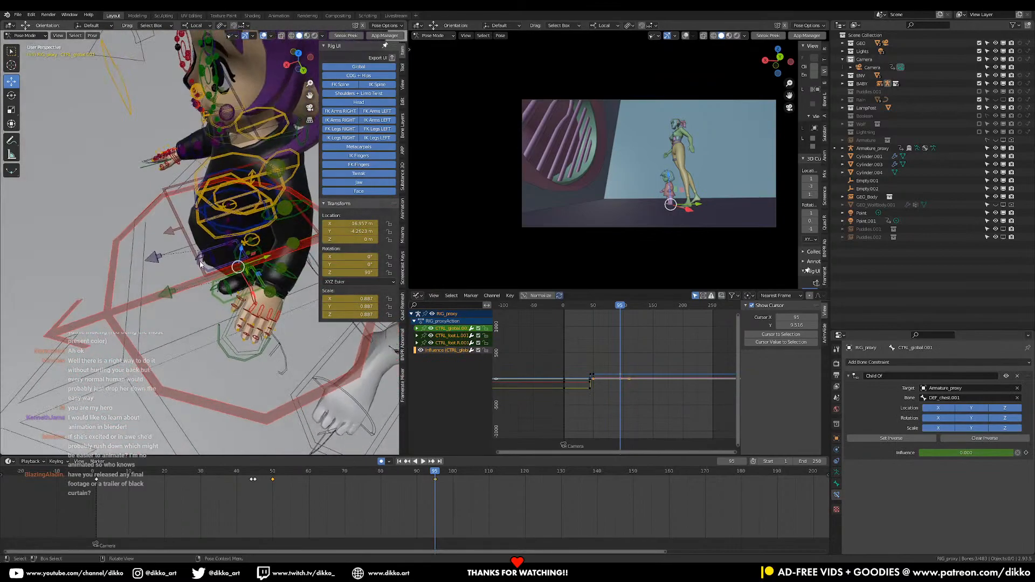
# Change the selection to the girl's COG and both foot controls and insert a keyframe at frame 95
pyautogui.click(200, 265)
pyautogui.moveTo(193, 264); pyautogui.dragTo(240, 322, button='middle')
pyautogui.keyDown('shift'); pyautogui.click(198, 298); pyautogui.keyUp('shift')
pyautogui.keyDown('shift'); pyautogui.click(216, 309); pyautogui.keyUp('shift')
pyautogui.keyDown('shift'); pyautogui.click(213, 266); pyautogui.keyUp('shift')
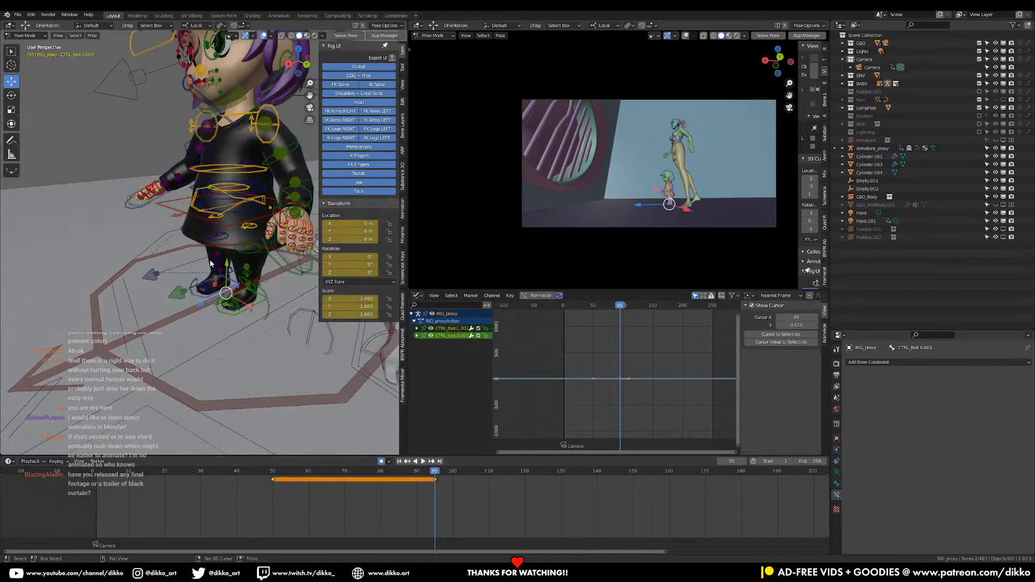
pyautogui.keyDown('shift'); pyautogui.click(174, 206); pyautogui.keyUp('shift')
pyautogui.moveTo(232, 291); pyautogui.dragTo(280, 290, button='middle')
pyautogui.scroll(-3, 228, 323)
pyautogui.press('i')
pyautogui.click(254, 303)
# Move the girl's COG and foot controls about 1.42 m along Z to bring her to the round window
pyautogui.press('g')
pyautogui.press('z')
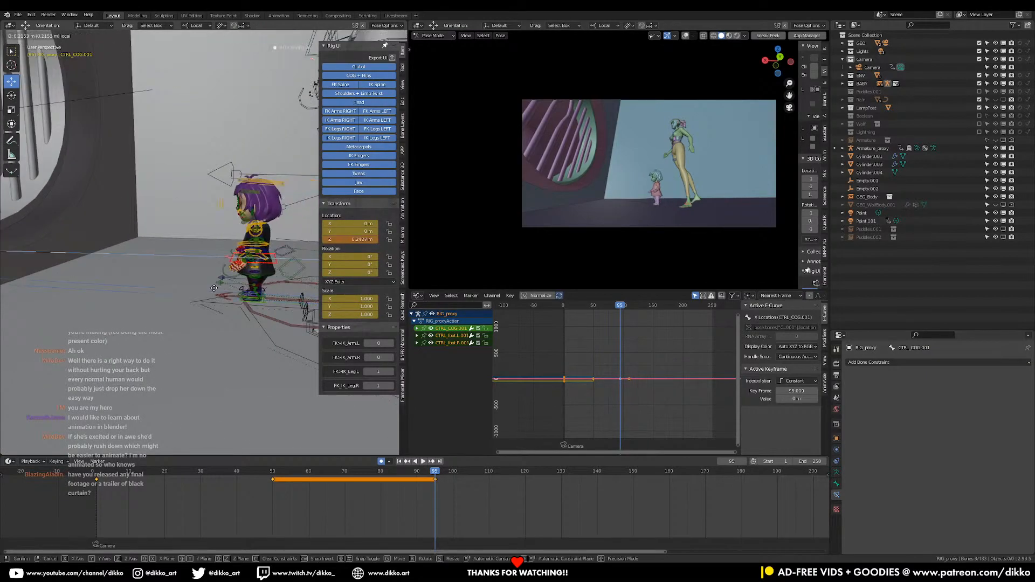
pyautogui.click(22, 289)
pyautogui.keyDown('shift'); pyautogui.moveTo(32, 291); pyautogui.dragTo(245, 306, button='middle'); pyautogui.keyUp('shift')
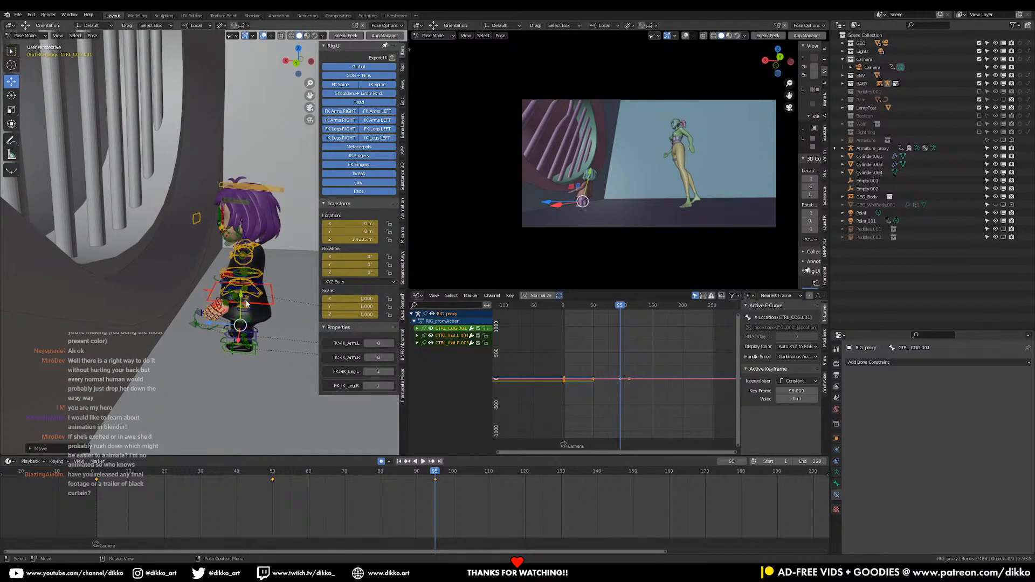
# Scrub and play around the new pose, and key the girl's position beside the round window at frame 80
pyautogui.moveTo(461, 469); pyautogui.dragTo(377, 481)
pyautogui.press('space')
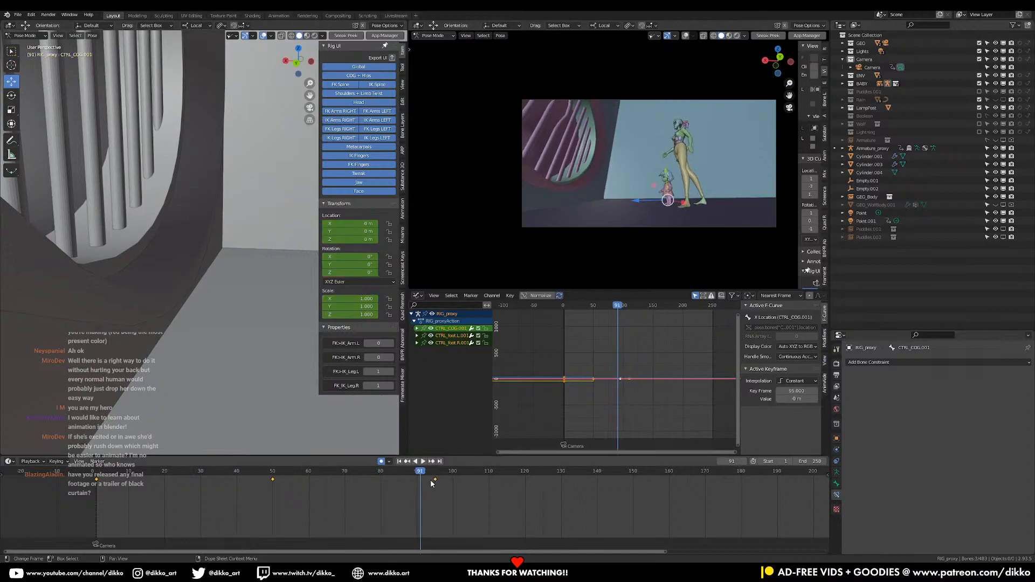
pyautogui.moveTo(405, 471); pyautogui.dragTo(378, 477)
pyautogui.press('space')
pyautogui.press('space')
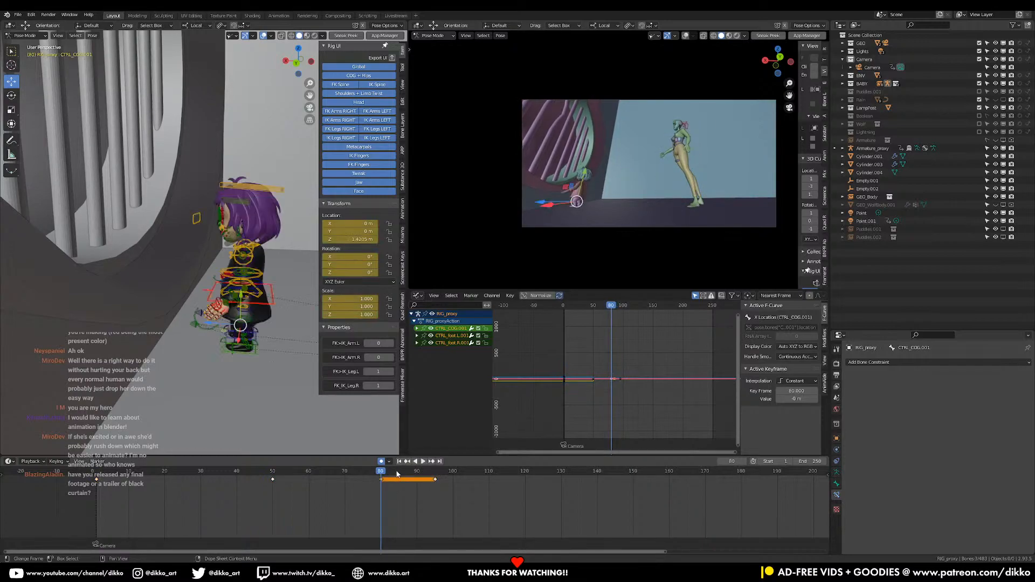
# At frame 95, move the girl onto the round window's lower rim, with COG location about 0.28 m in Y and 1.83 m in Z
pyautogui.moveTo(241, 297); pyautogui.dragTo(237, 198)
pyautogui.moveTo(213, 235); pyautogui.dragTo(111, 231)
pyautogui.keyDown('shift'); pyautogui.moveTo(111, 231); pyautogui.dragTo(219, 296, button='middle'); pyautogui.keyUp('shift')
pyautogui.moveTo(219, 297); pyautogui.dragTo(232, 263, button='middle')
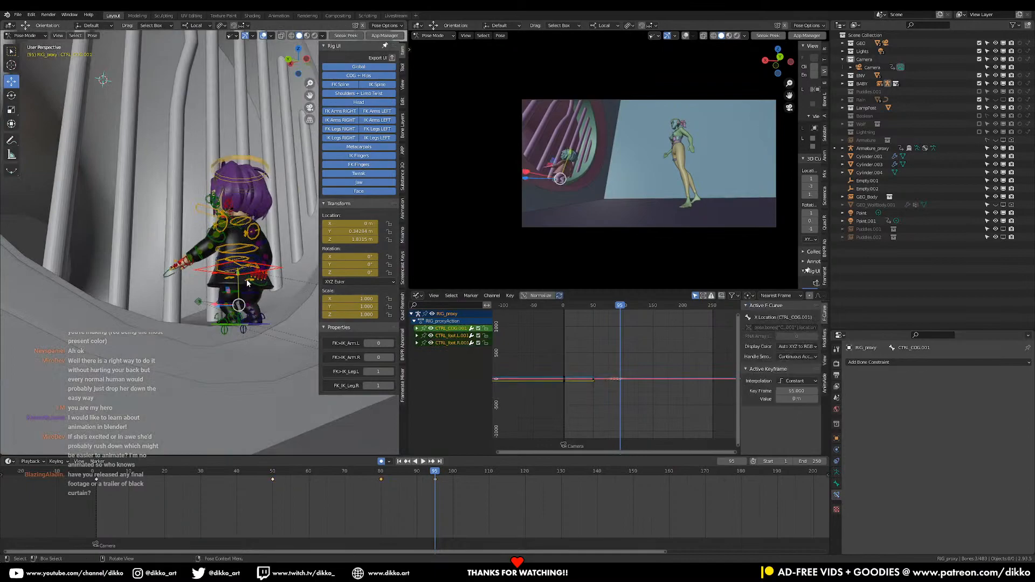
pyautogui.moveTo(239, 275); pyautogui.dragTo(256, 293)
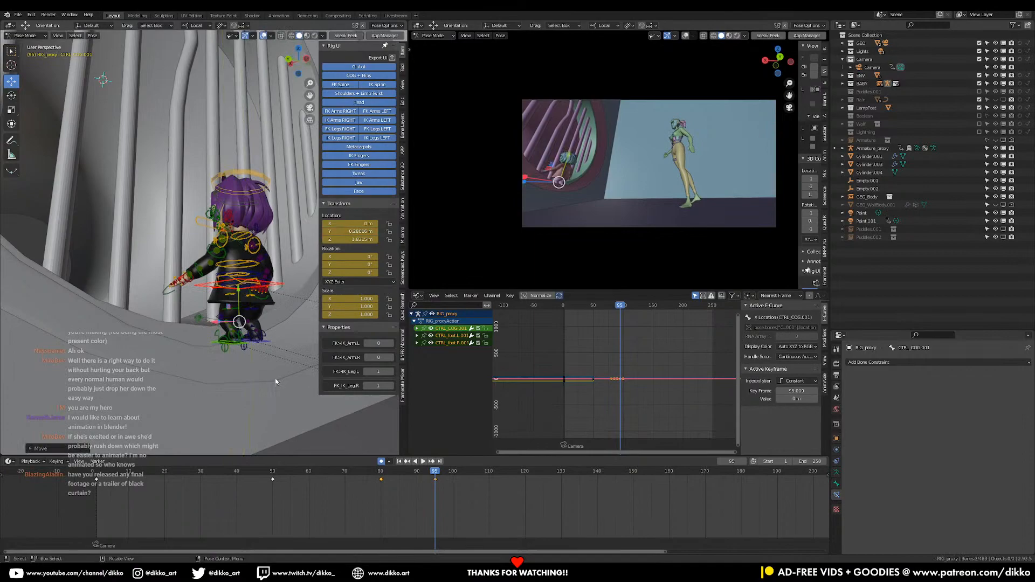
# Play the shot from about frame 45 and scrub across frame 80 to check the girl's move to the window
pyautogui.click(258, 478)
pyautogui.press('space')
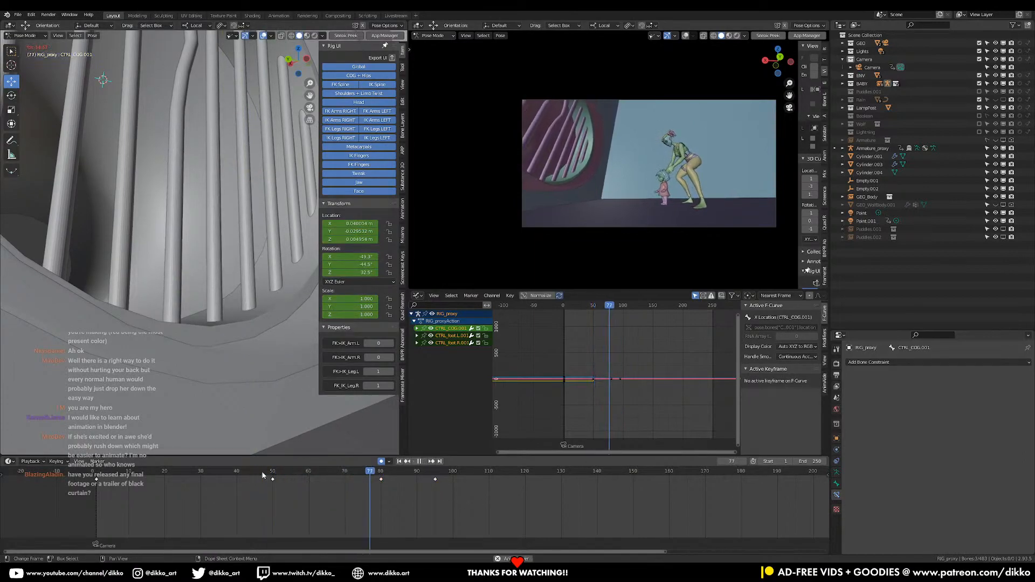
pyautogui.press('space')
pyautogui.moveTo(356, 474); pyautogui.dragTo(396, 487)
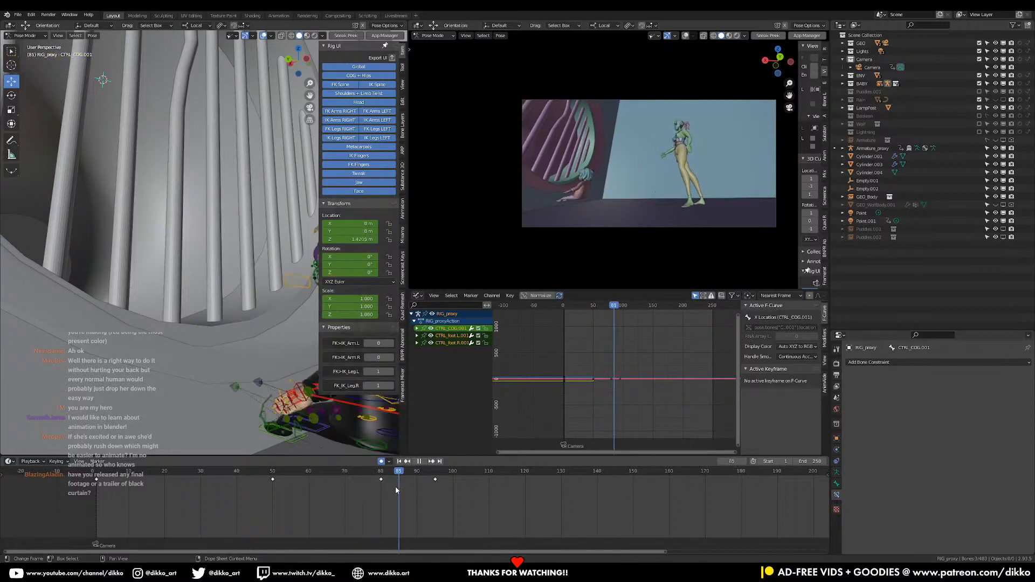
# Select all of the girl's bones and set the interpolation of their keyframes to Constant
pyautogui.moveTo(291, 377); pyautogui.dragTo(271, 350, button='middle')
pyautogui.press('a')
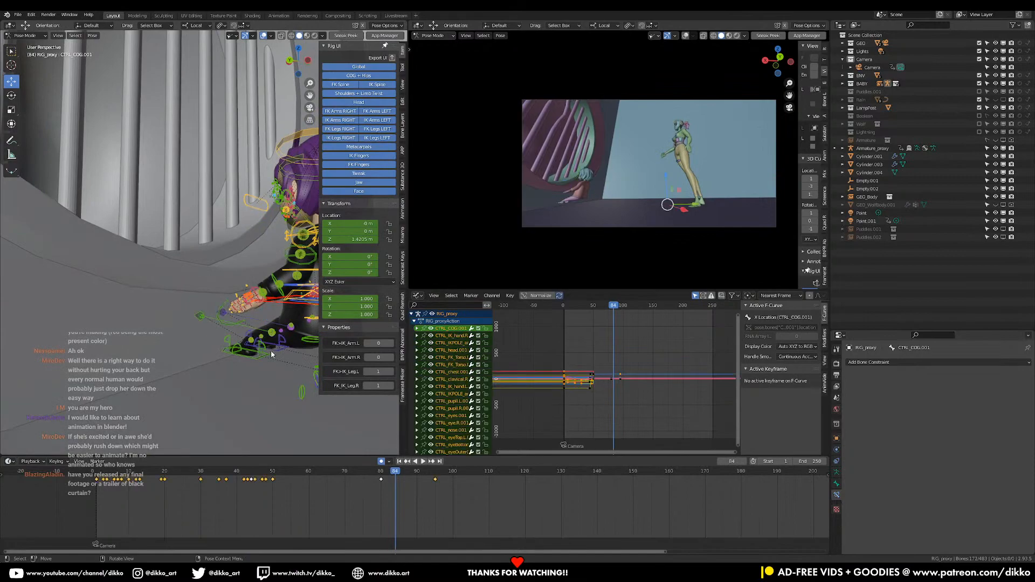
pyautogui.press('a')
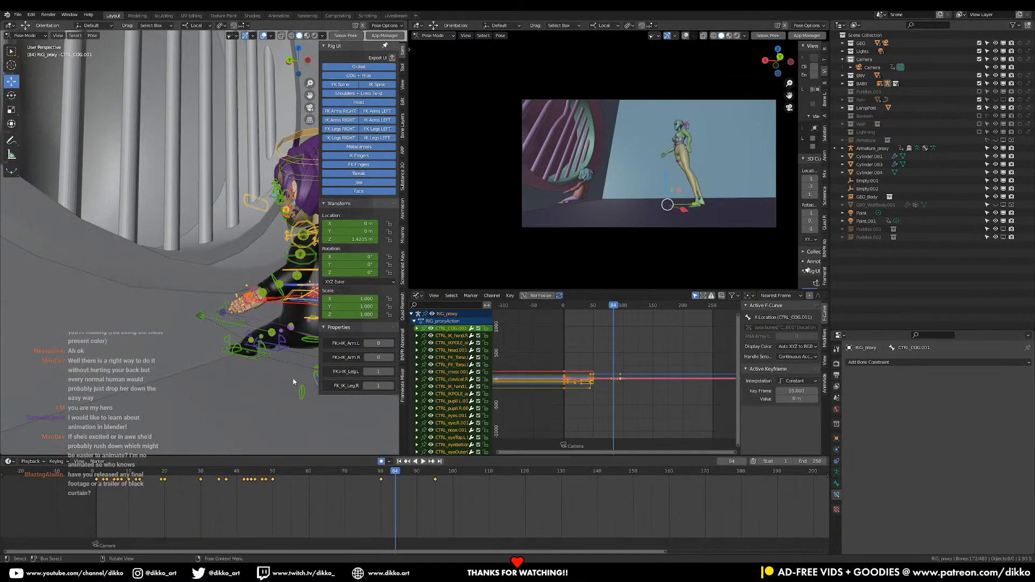
pyautogui.press('t')
pyautogui.press('t')
pyautogui.click(290, 497)
# Play the shot from the start past frame 100 to review the stepped blocking, and return to frame 20
pyautogui.moveTo(384, 479); pyautogui.dragTo(98, 482)
pyautogui.press('space')
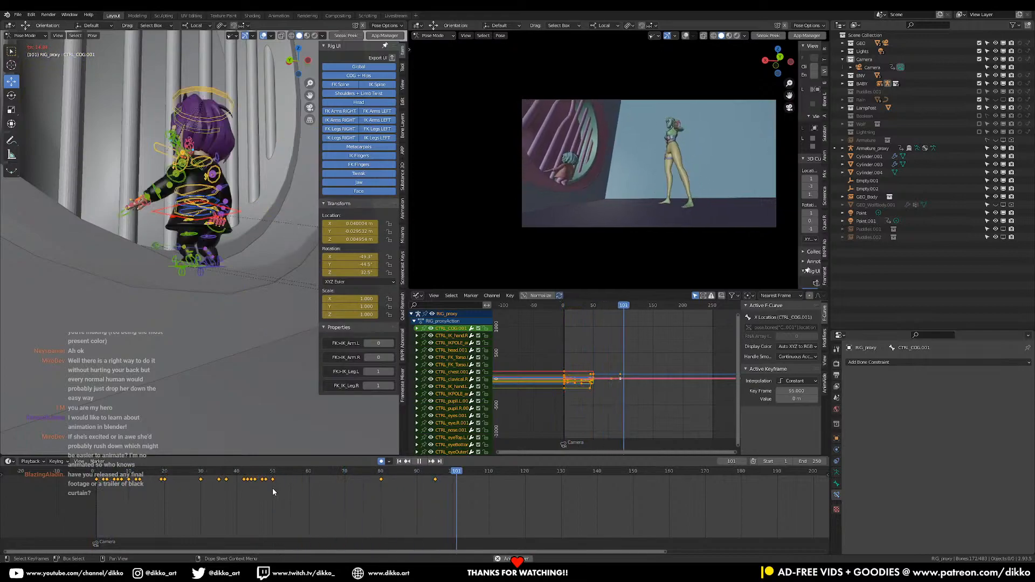
pyautogui.press('space')
pyautogui.click(164, 472)
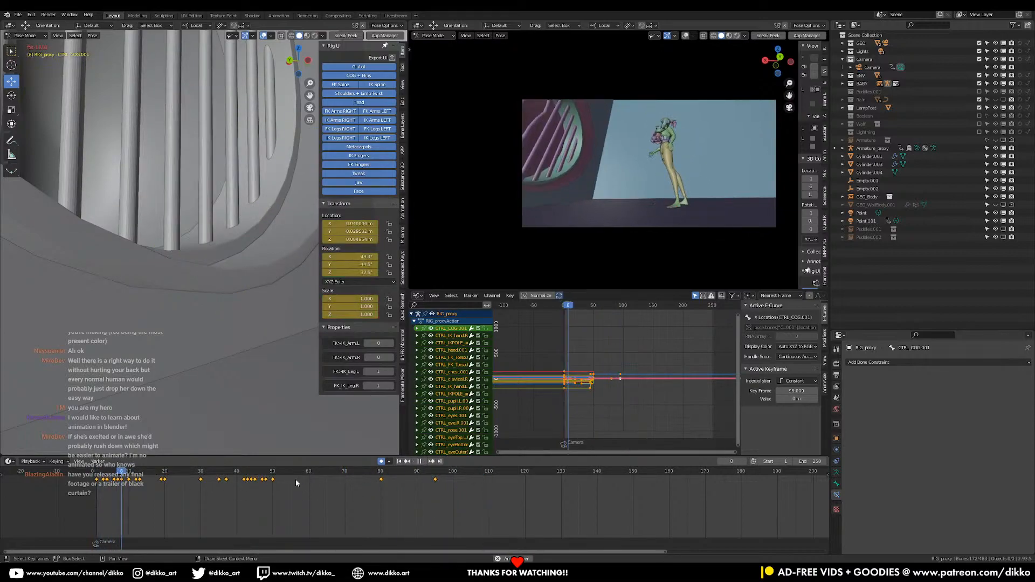
# Move the girl's keyframes at frame 95 to frame 100
pyautogui.moveTo(468, 494); pyautogui.dragTo(425, 483)
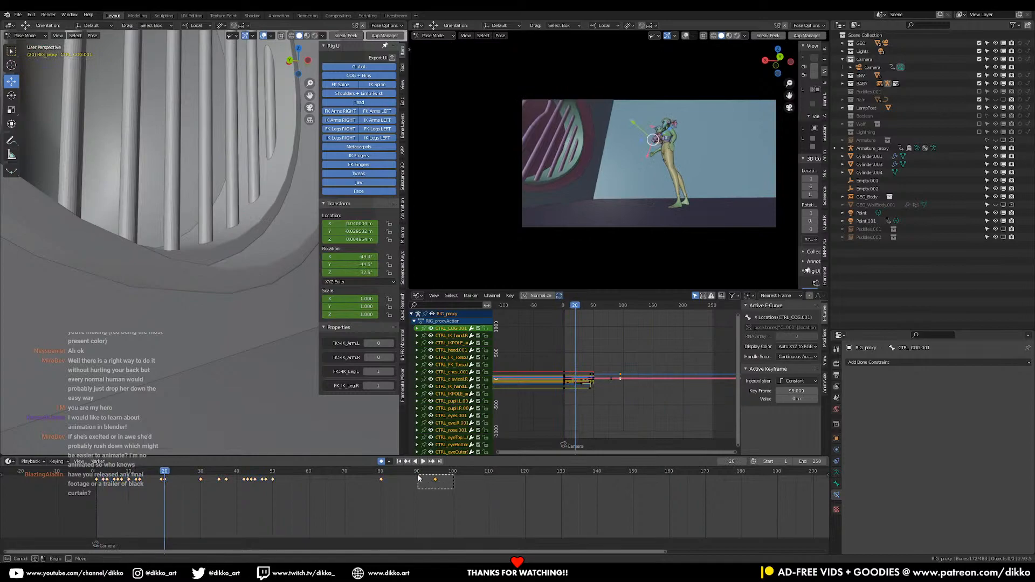
pyautogui.press('g')
pyautogui.click(454, 485)
# Replay the shot from the start to review the girl's retimed move to the window, and return to frame 1
pyautogui.press('space')
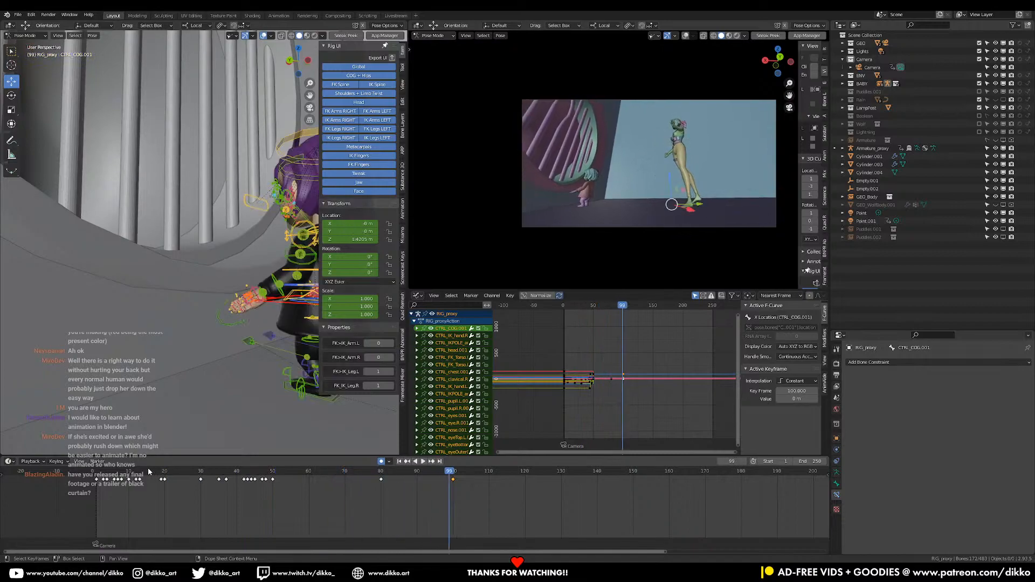
pyautogui.click(97, 478)
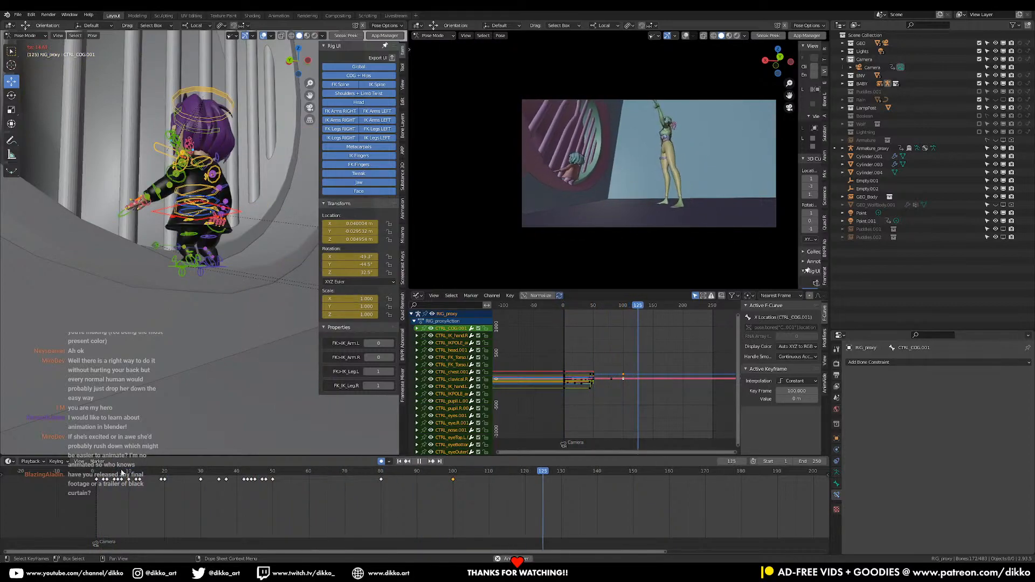
pyautogui.press('space')
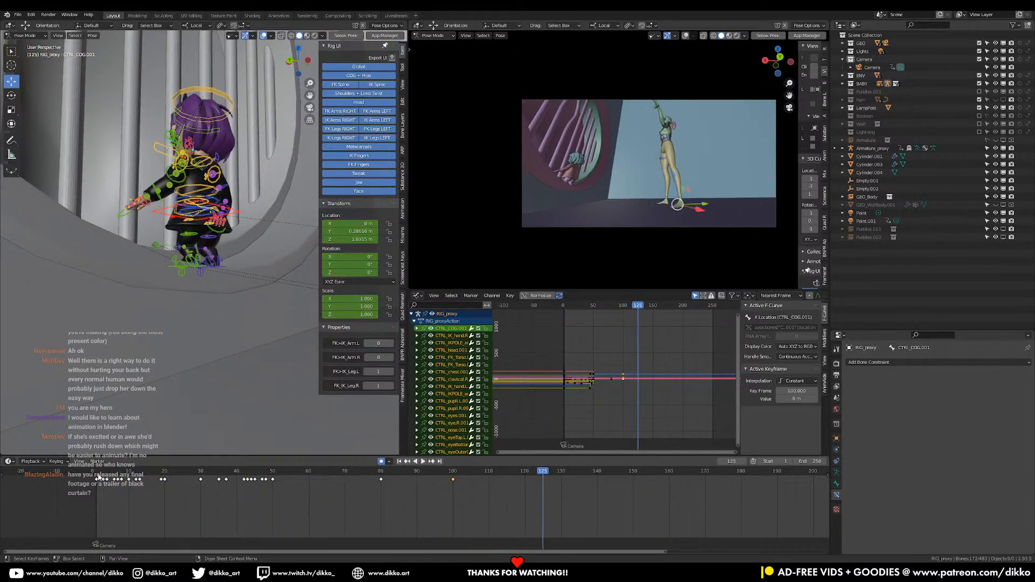
pyautogui.click(99, 478)
pyautogui.press('space')
pyautogui.press('space')
pyautogui.click(103, 478)
pyautogui.press('space')
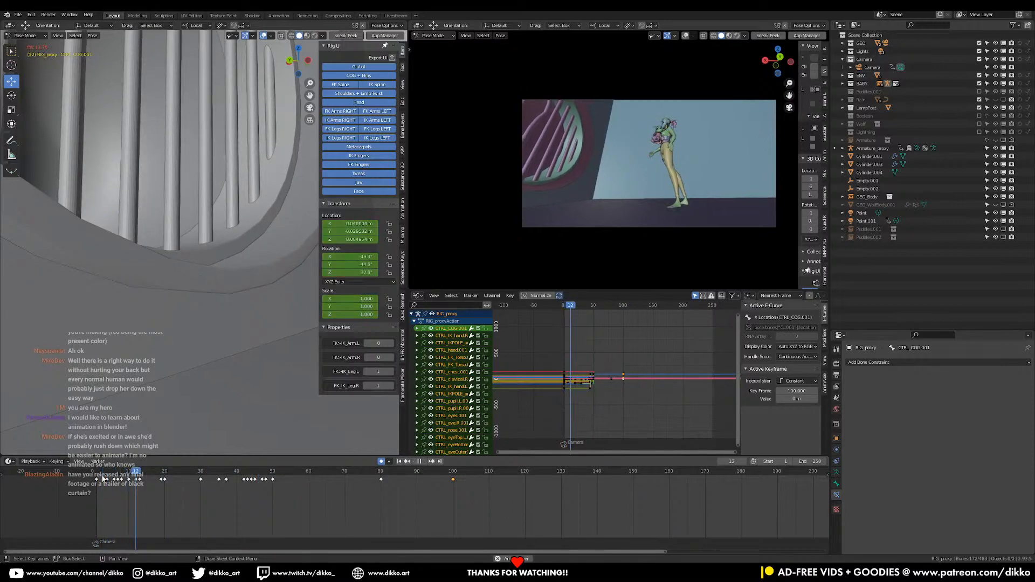
pyautogui.moveTo(102, 479); pyautogui.dragTo(97, 473)
pyautogui.rightClick(97, 477)
# Select the girl's global control and delete its Child Of constraint targeting DEF_chest.001 on Armature_proxy
pyautogui.scroll(-8, 217, 298)
pyautogui.moveTo(224, 290); pyautogui.dragTo(164, 317, button='middle')
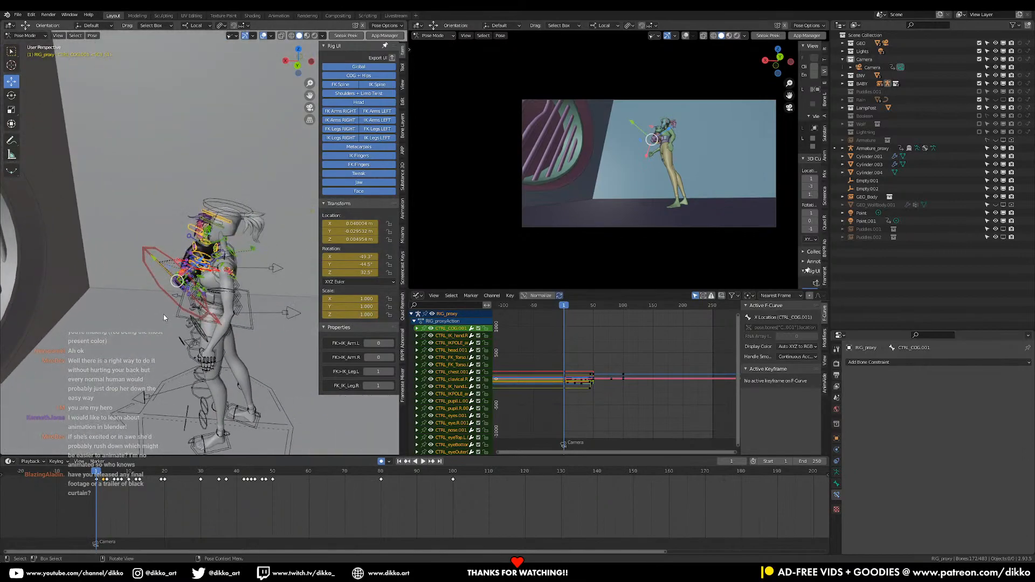
pyautogui.rightClick(164, 317)
pyautogui.click(164, 318)
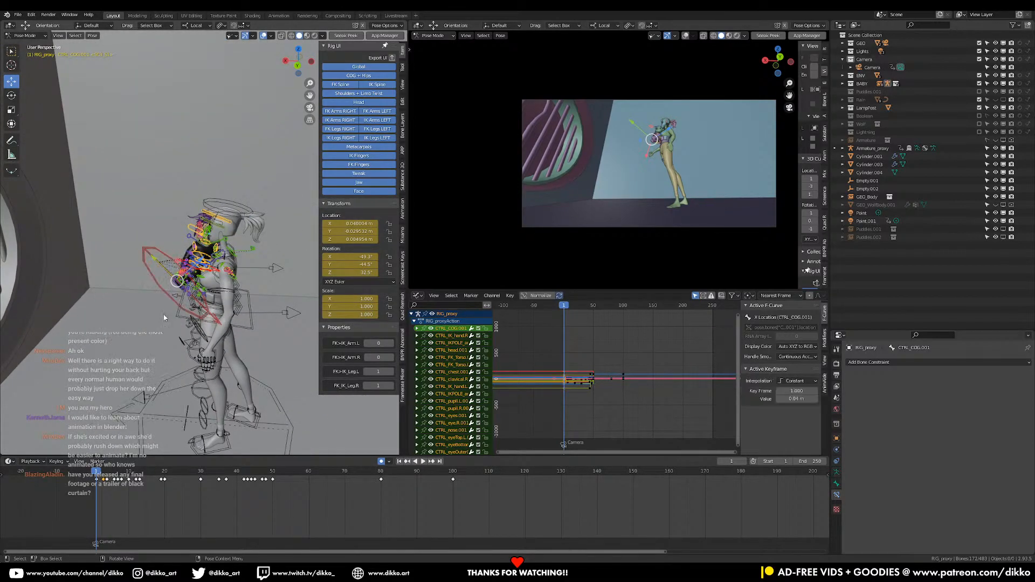
pyautogui.moveTo(163, 318); pyautogui.dragTo(200, 264, button='middle')
pyautogui.scroll(2, 209, 195)
pyautogui.moveTo(210, 196); pyautogui.dragTo(219, 218, button='middle')
pyautogui.click(157, 262)
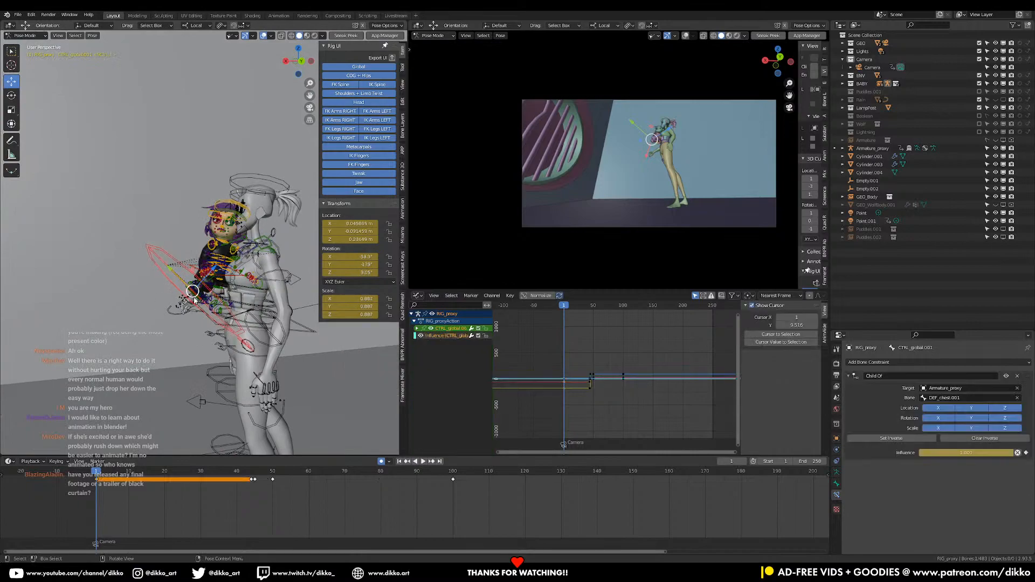
pyautogui.moveTo(183, 321); pyautogui.dragTo(241, 346, button='middle')
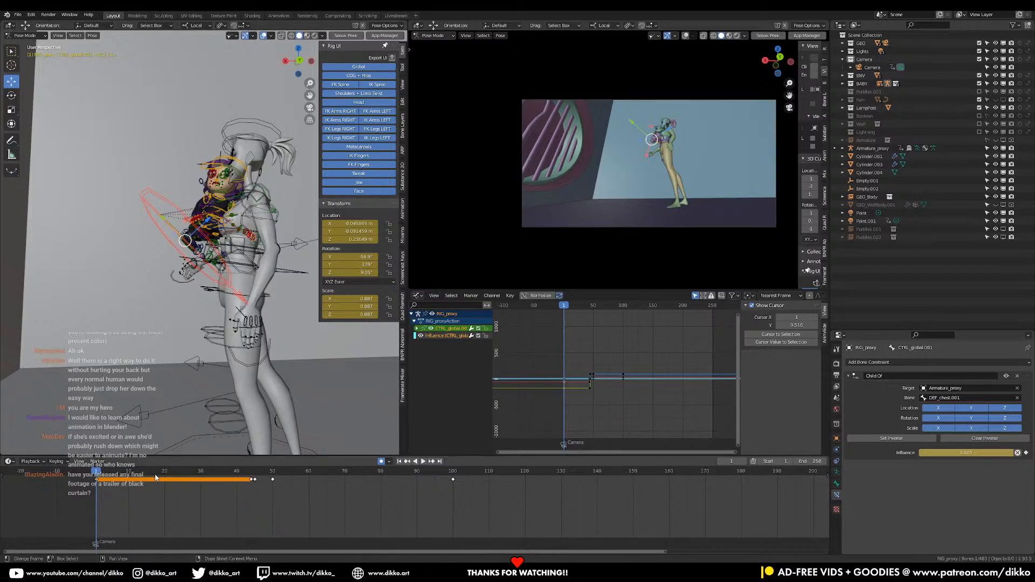
pyautogui.moveTo(166, 475)
pyautogui.mouseDown()
pyautogui.moveTo(256, 482)
pyautogui.moveTo(168, 492)
pyautogui.moveTo(123, 482)
pyautogui.moveTo(271, 480)
pyautogui.moveTo(172, 479)
pyautogui.mouseUp()
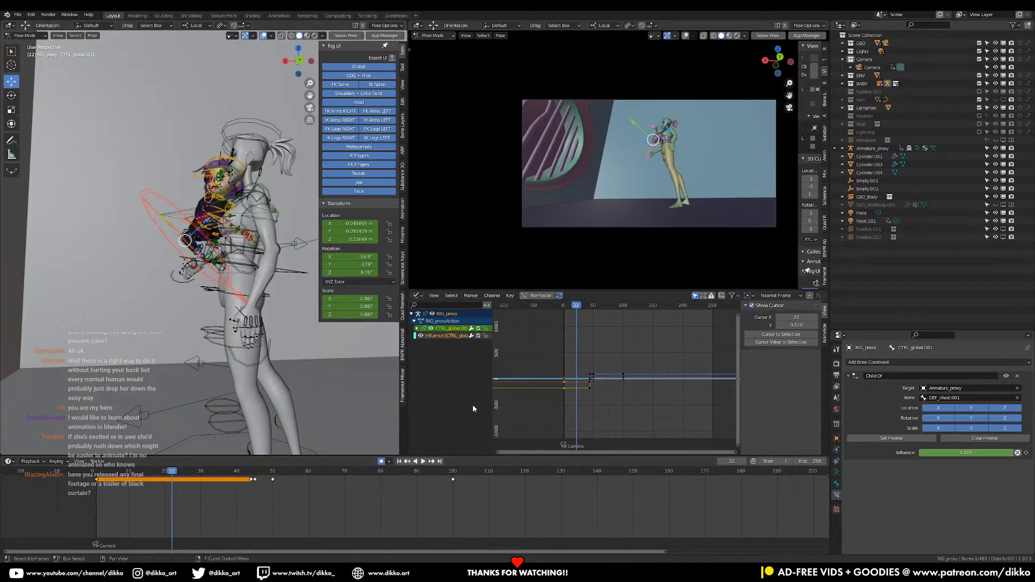
pyautogui.moveTo(250, 473); pyautogui.dragTo(215, 473)
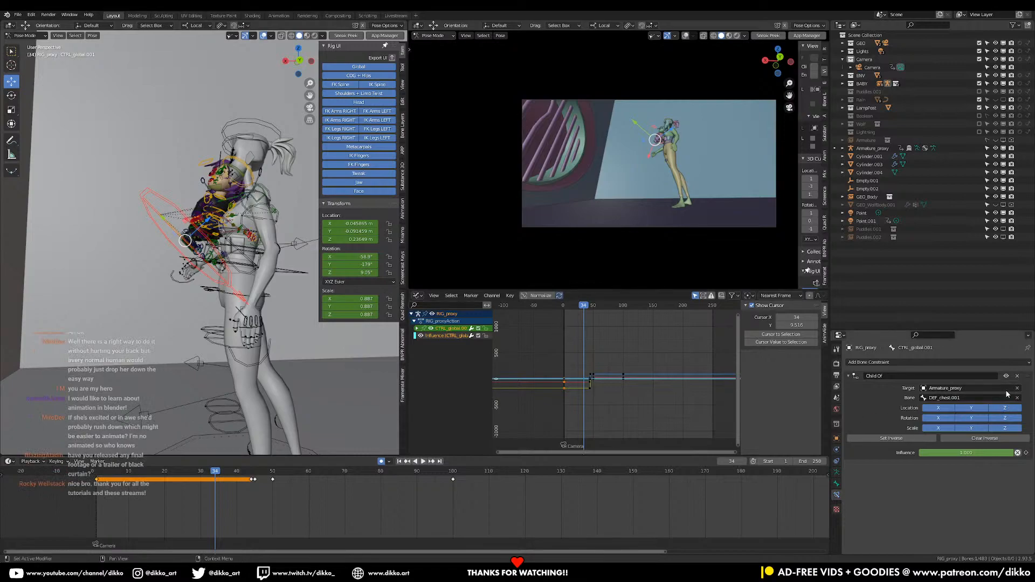
pyautogui.click(1018, 377)
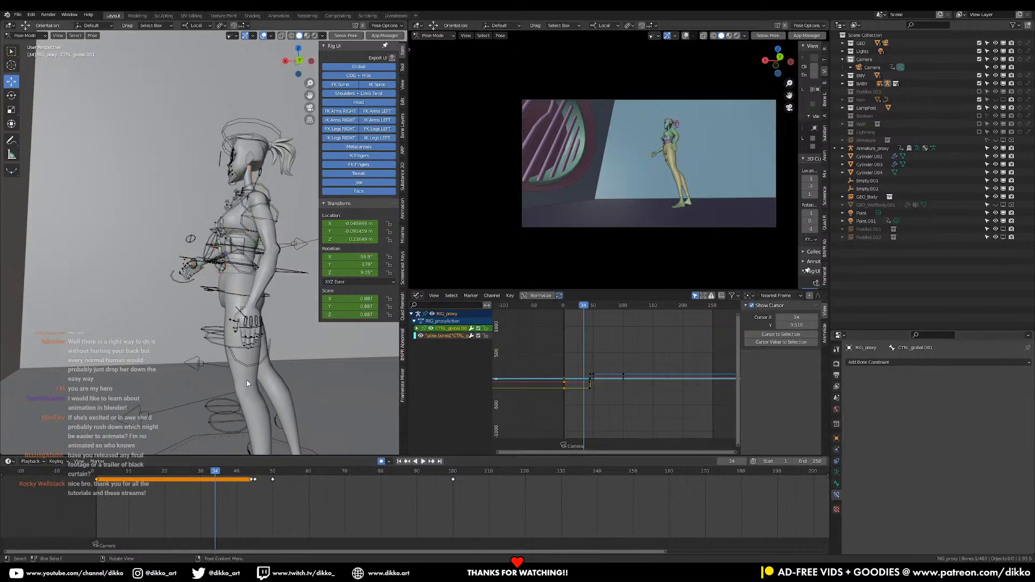
# Delete the girl's global control keyframes that lie before frame 45
pyautogui.moveTo(241, 355); pyautogui.dragTo(151, 416, button='middle')
pyautogui.scroll(-8, 146, 391)
pyautogui.moveTo(143, 381); pyautogui.dragTo(223, 421, button='middle')
pyautogui.scroll(-10, 165, 373)
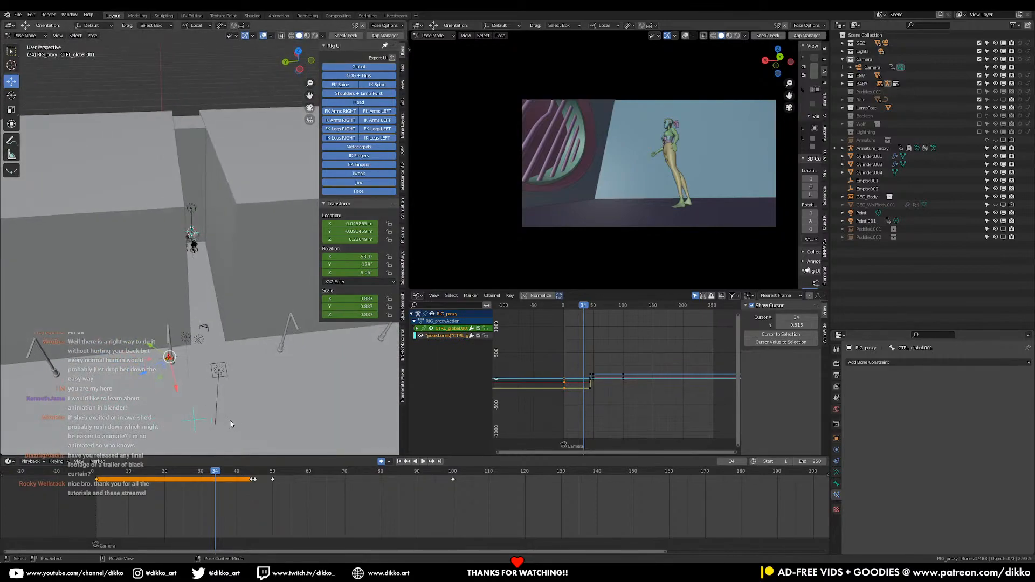
pyautogui.click(255, 474)
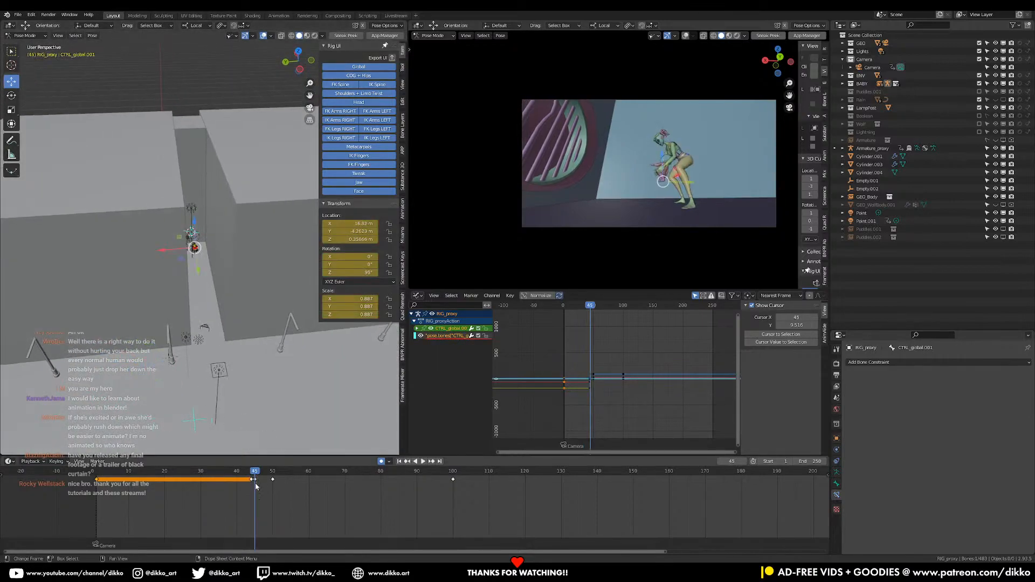
pyautogui.moveTo(80, 495); pyautogui.dragTo(251, 478)
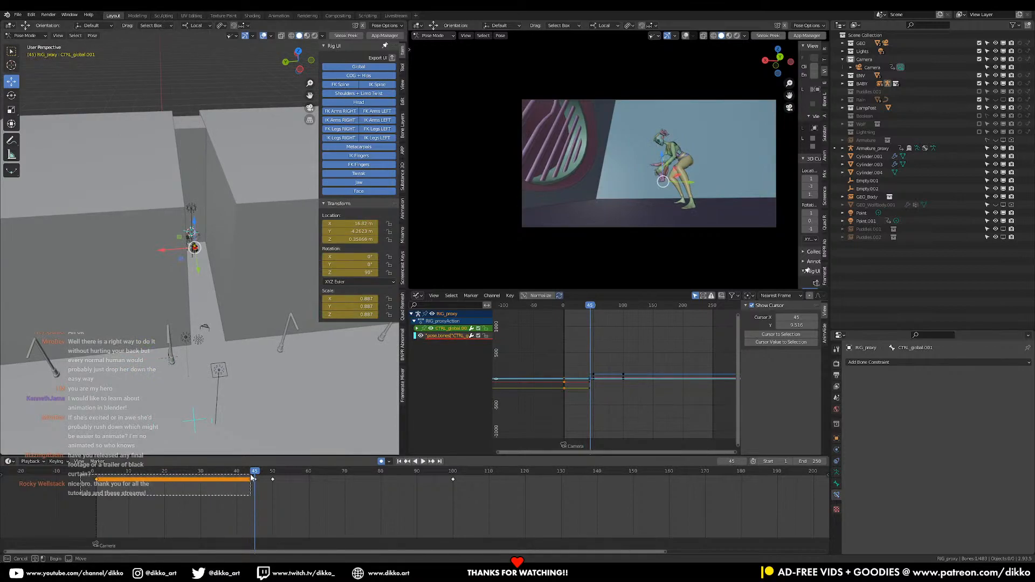
pyautogui.moveTo(251, 478); pyautogui.dragTo(251, 478)
pyautogui.press('x')
pyautogui.click(253, 487)
pyautogui.press('x')
pyautogui.click(255, 480)
# Delete the global control's remaining keyframe at frame 45, and scrub back to frame 11 to check the girl's placement
pyautogui.scroll(5, 221, 285)
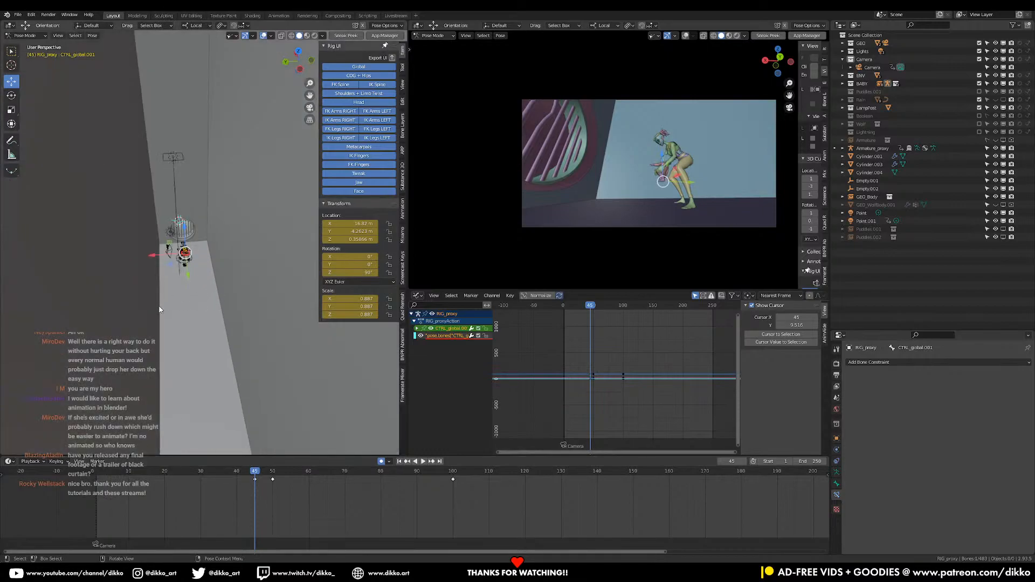
pyautogui.press('KP_Decimal')
pyautogui.scroll(-4, 188, 262)
pyautogui.moveTo(180, 275); pyautogui.dragTo(235, 288, button='middle')
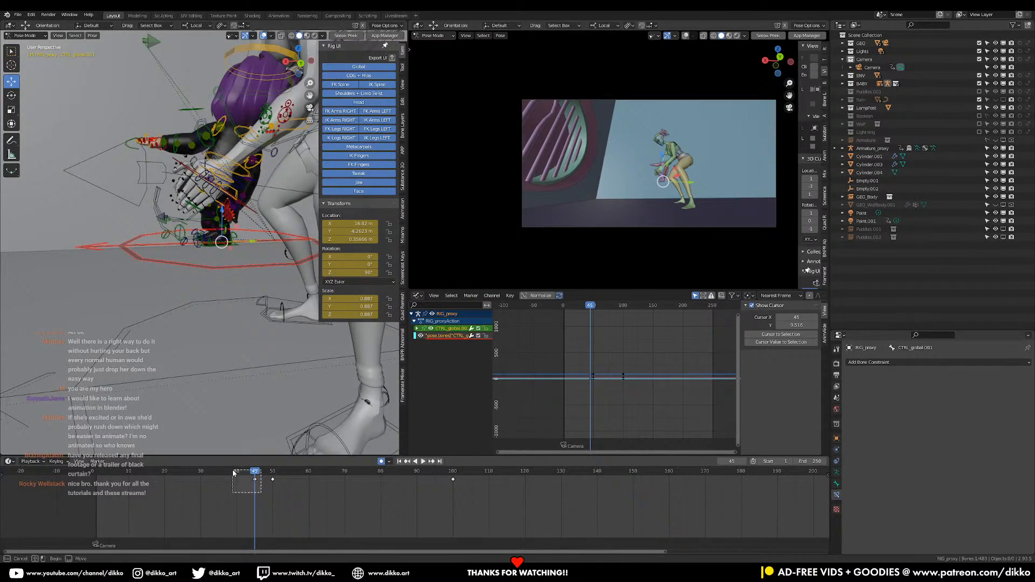
pyautogui.press('x')
pyautogui.click(217, 480)
pyautogui.press('space')
pyautogui.moveTo(272, 481); pyautogui.dragTo(133, 491)
# Select all of the girl's bones and delete all their keyframes before frame 50
pyautogui.moveTo(162, 386); pyautogui.dragTo(130, 411, button='middle')
pyautogui.click(217, 313)
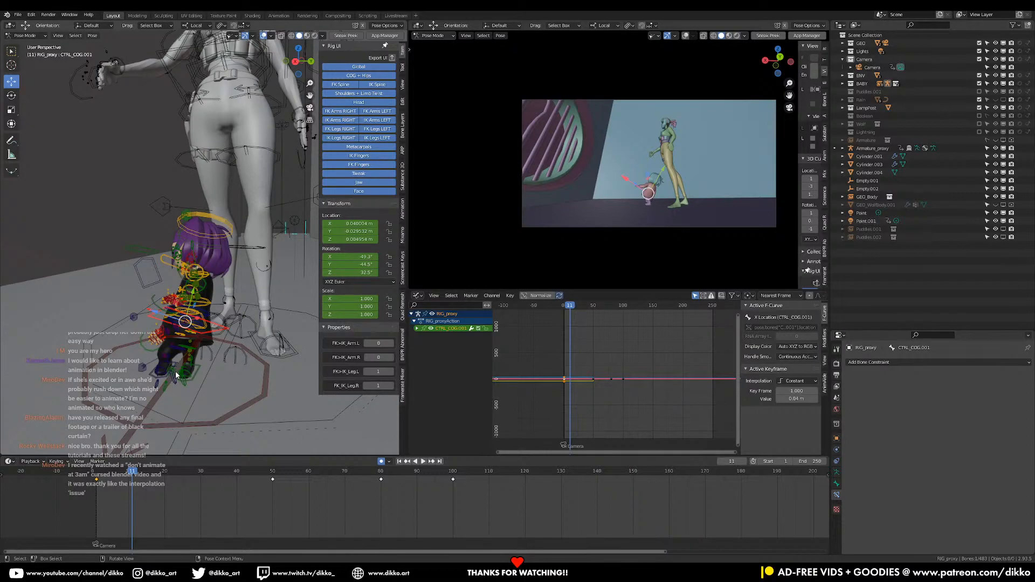
pyautogui.moveTo(180, 379); pyautogui.dragTo(221, 350, button='middle')
pyautogui.press('a')
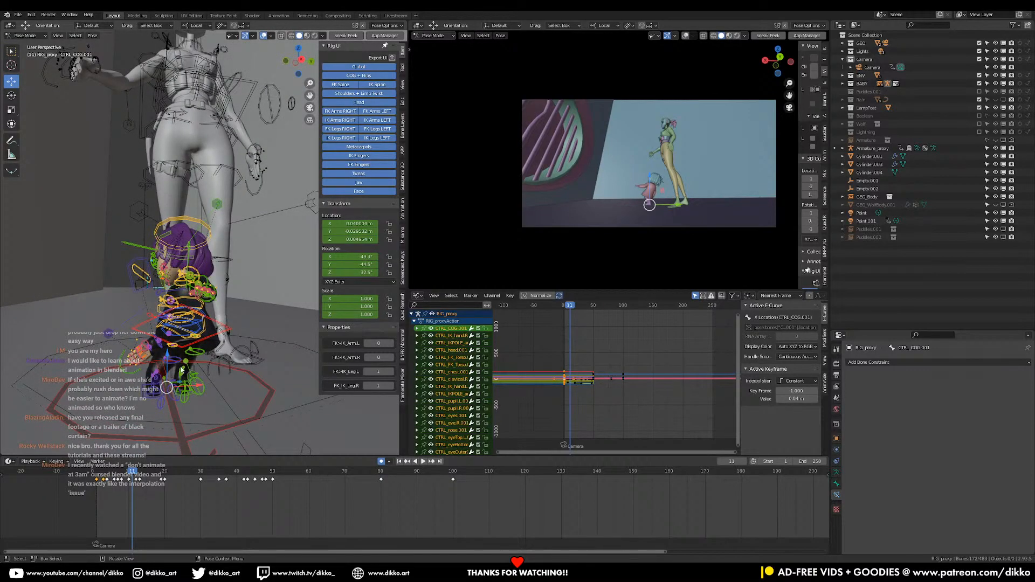
pyautogui.moveTo(181, 346); pyautogui.dragTo(199, 356, button='middle')
pyautogui.press('space')
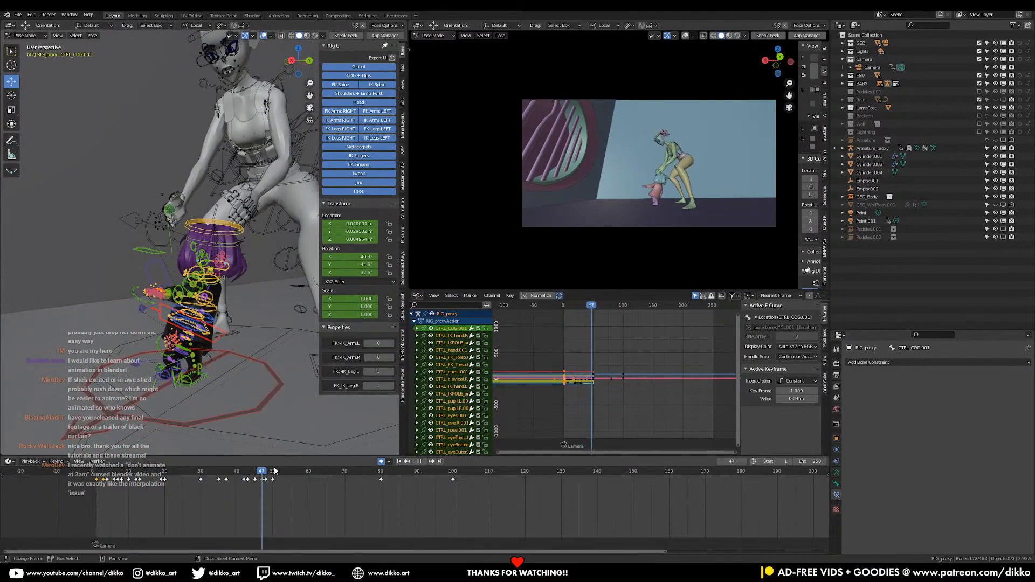
pyautogui.press('space')
pyautogui.click(244, 413)
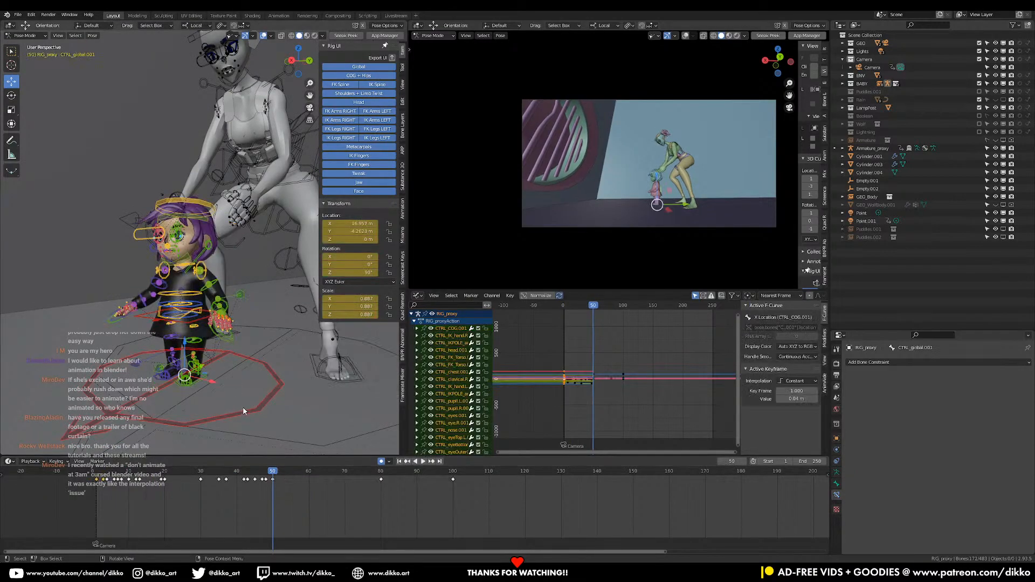
pyautogui.moveTo(86, 493); pyautogui.dragTo(269, 477)
pyautogui.press('x')
pyautogui.click(265, 477)
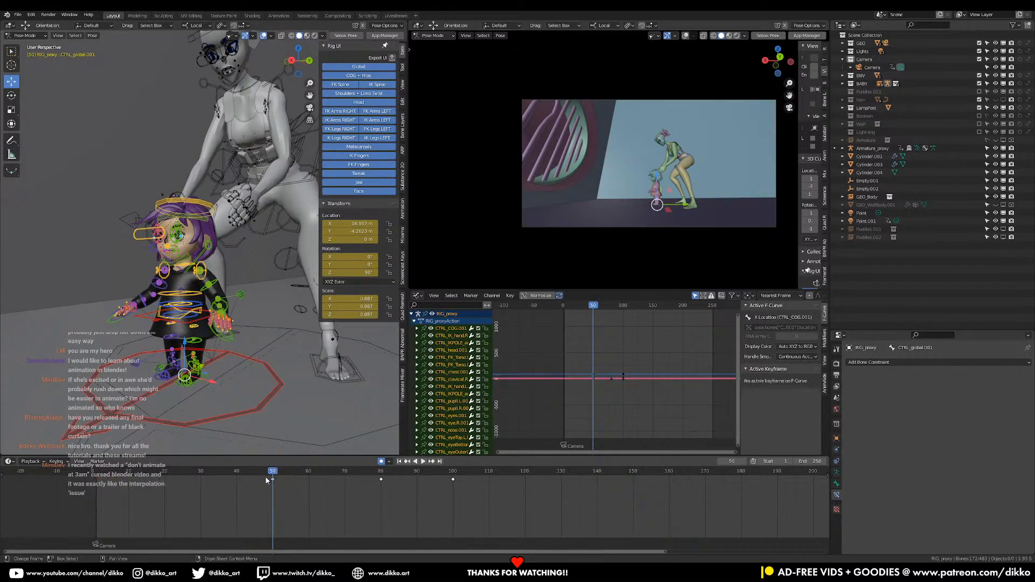
# At frame 1, raise the girl's COG and both foot controls about 1.0 m along their local Y axis
pyautogui.click(252, 471)
pyautogui.press('space')
pyautogui.moveTo(212, 487); pyautogui.dragTo(96, 483)
pyautogui.moveTo(229, 303); pyautogui.dragTo(199, 397, button='middle')
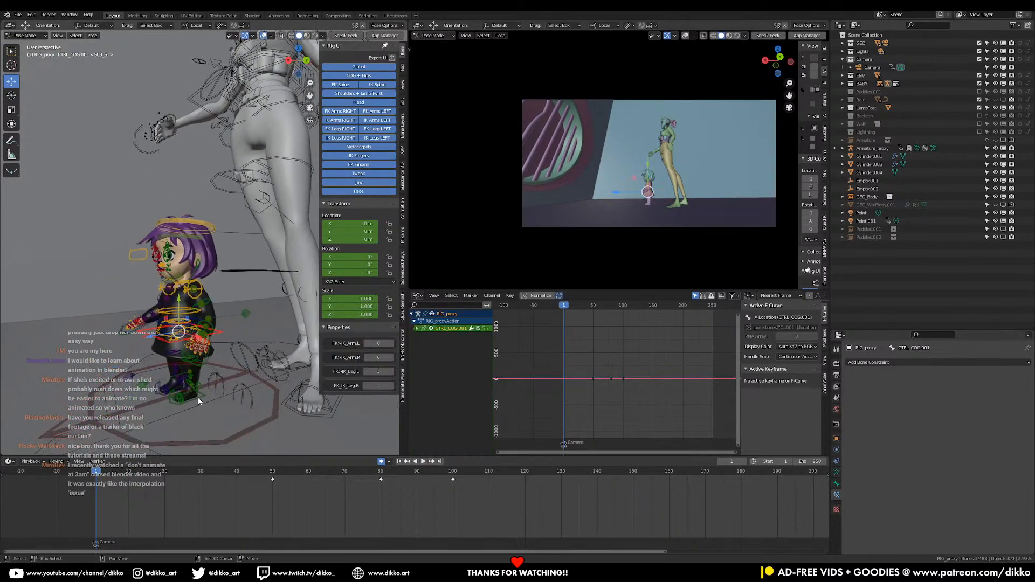
pyautogui.click(199, 397)
pyautogui.keyDown('shift'); pyautogui.click(156, 397); pyautogui.keyUp('shift')
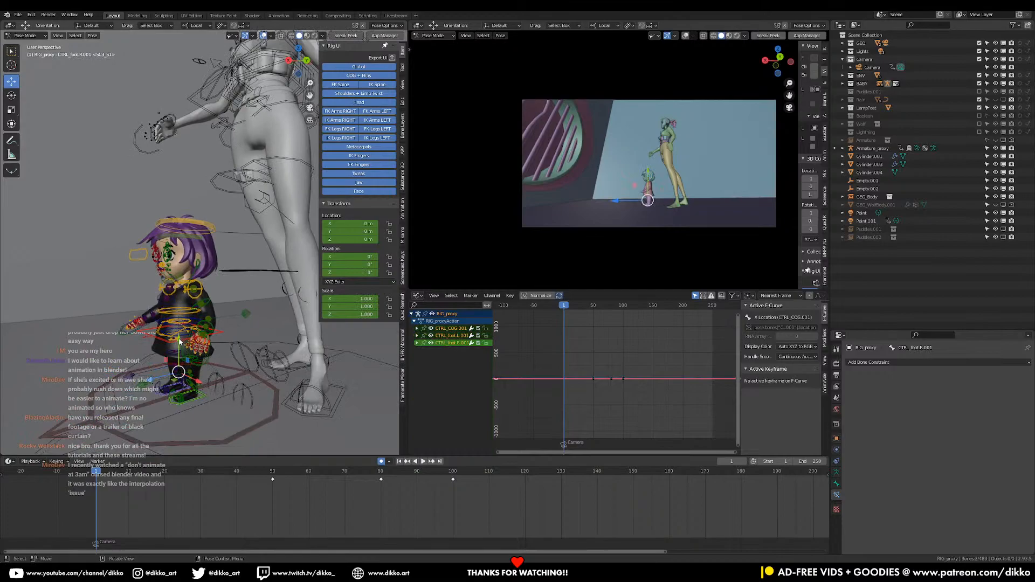
pyautogui.press('g')
pyautogui.press('y')
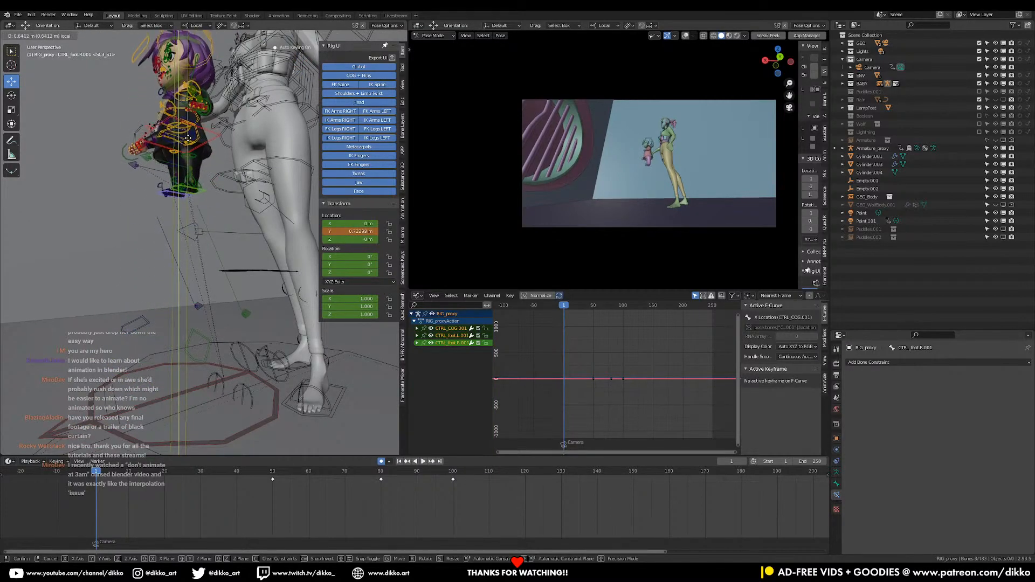
pyautogui.click(187, 114)
# Set the transform orientation to Global
pyautogui.keyDown('shift'); pyautogui.moveTo(187, 114); pyautogui.dragTo(156, 295, button='middle'); pyautogui.keyUp('shift')
pyautogui.moveTo(157, 295); pyautogui.dragTo(219, 256)
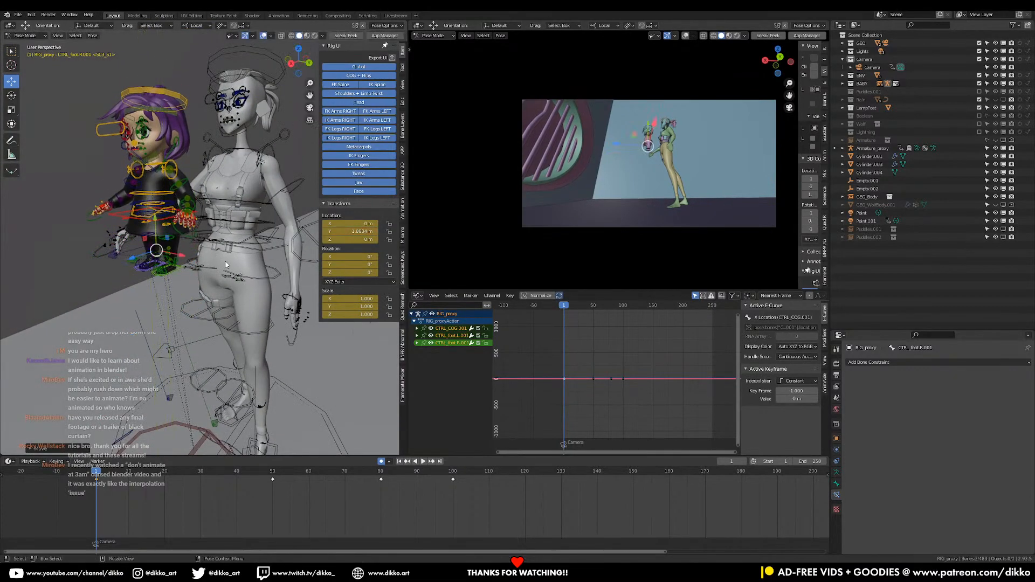
pyautogui.click(195, 26)
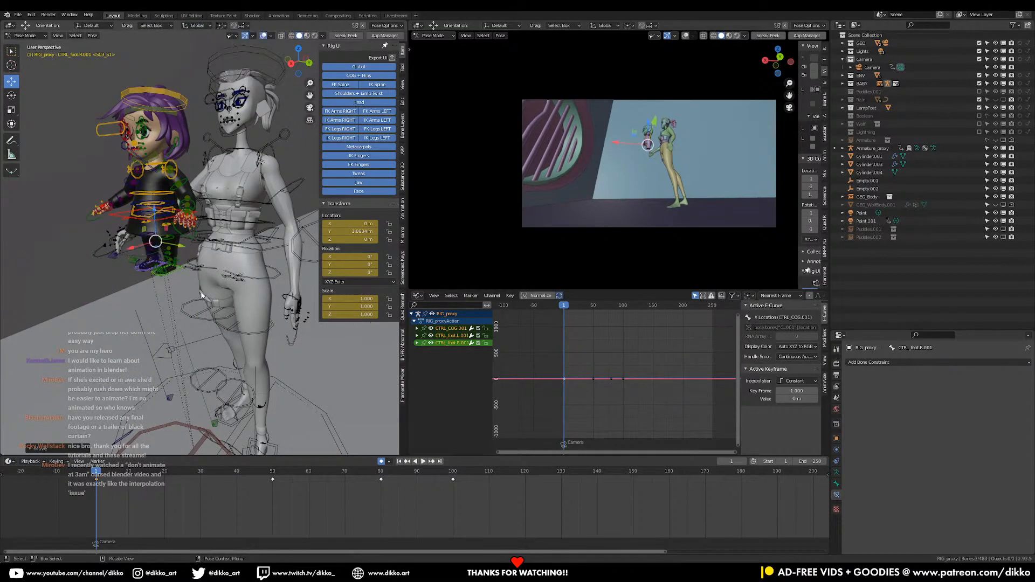
pyautogui.press('r')
pyautogui.press('z')
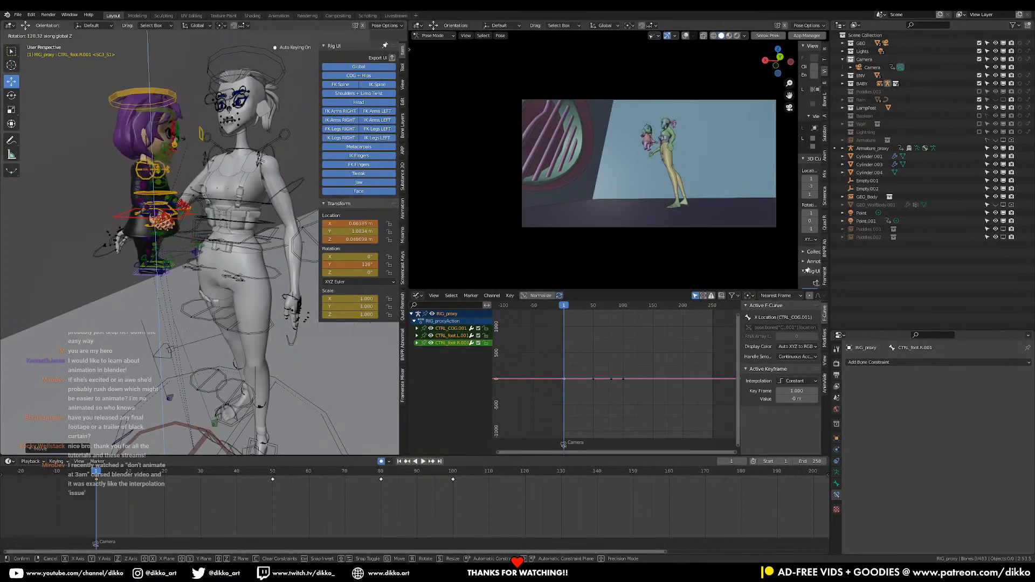
pyautogui.click(85, 121)
pyautogui.hotkey('ctrl', 'z')
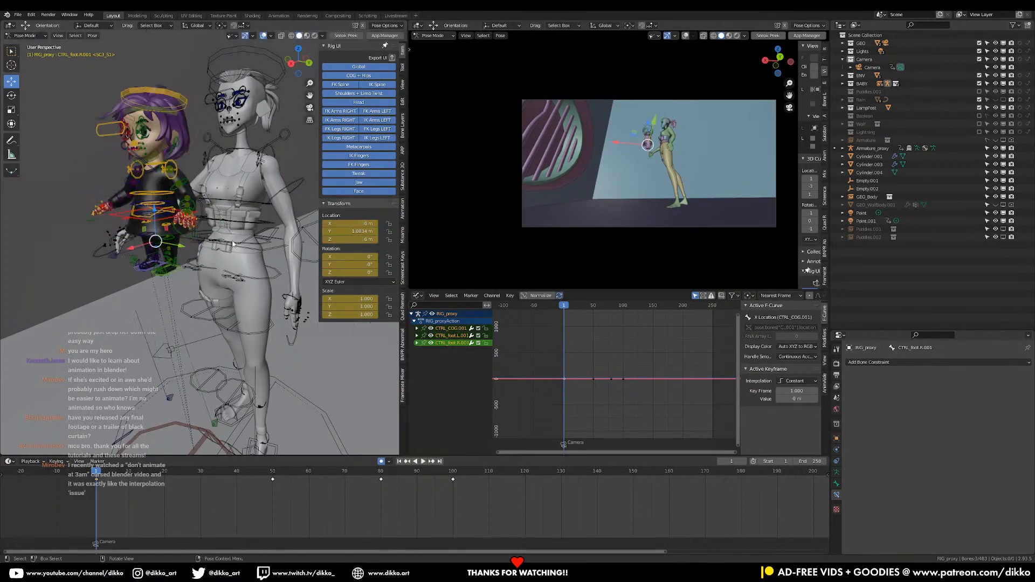
# Rotate the girl's COG and foot controls around global Z to face the woman, with foot rotation about 186° in Y
pyautogui.press('r')
pyautogui.press('z')
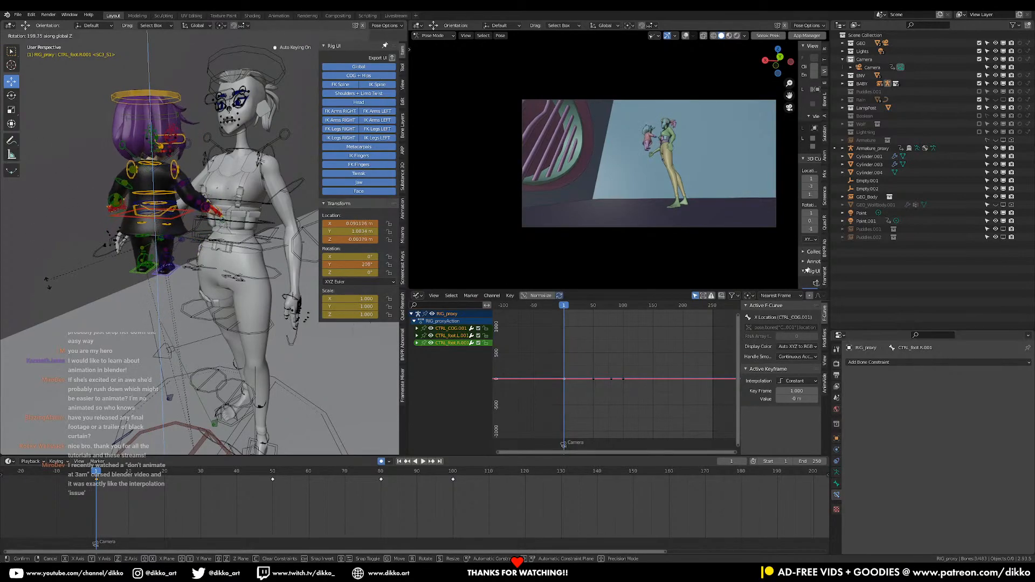
pyautogui.click(95, 263)
pyautogui.moveTo(95, 263); pyautogui.dragTo(194, 304, button='middle')
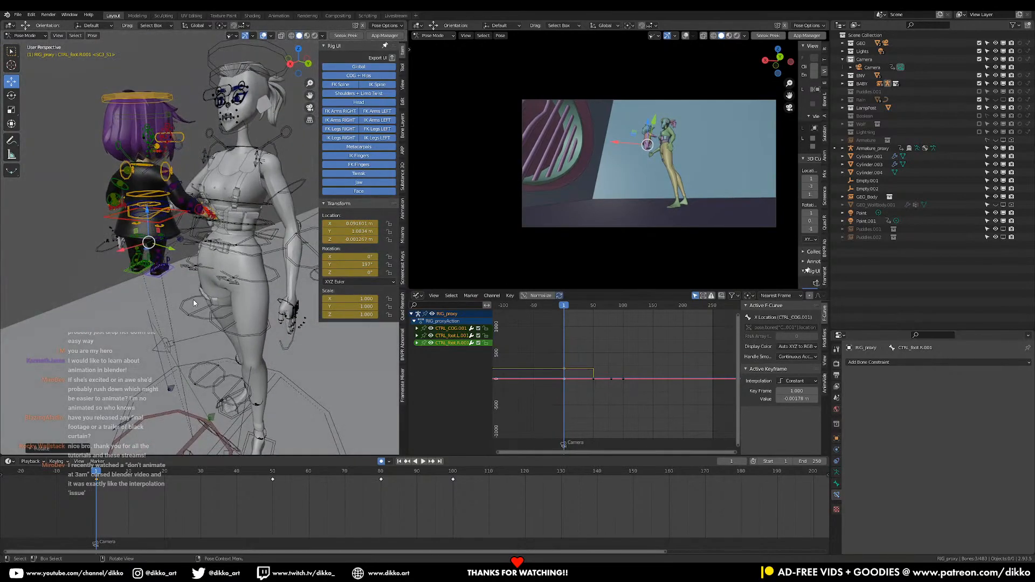
pyautogui.press('r')
pyautogui.press('z')
pyautogui.click(157, 227)
# Move the girl up against the woman's chest, with foot control location about 1.14 m in Y and 0.24 m in Z
pyautogui.moveTo(157, 226); pyautogui.dragTo(142, 230, button='middle')
pyautogui.moveTo(130, 245); pyautogui.dragTo(188, 212)
pyautogui.moveTo(188, 212); pyautogui.dragTo(158, 208, button='middle')
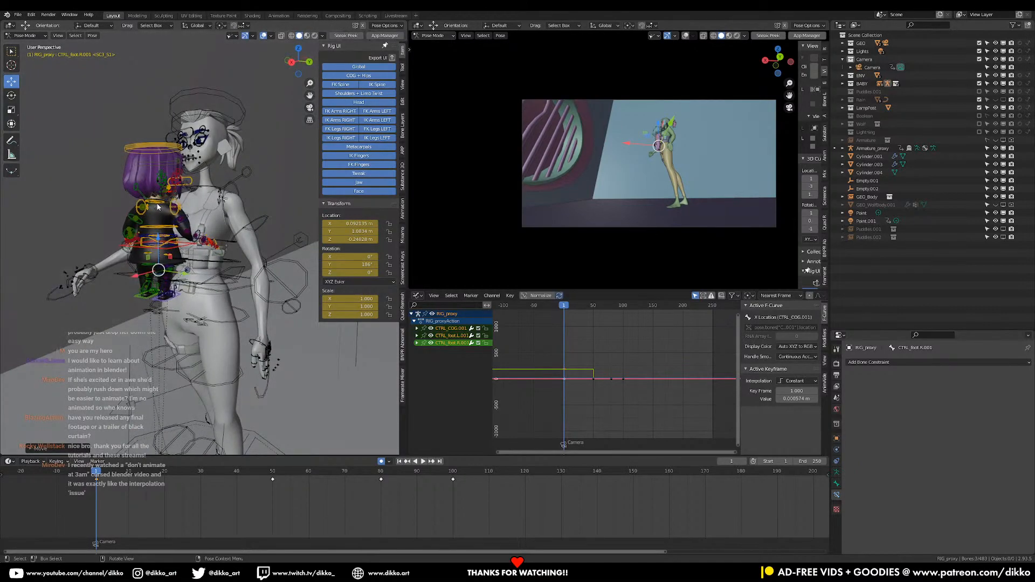
pyautogui.moveTo(156, 236); pyautogui.dragTo(156, 224)
pyautogui.moveTo(157, 224); pyautogui.dragTo(92, 226, button='middle')
pyautogui.moveTo(217, 252); pyautogui.dragTo(224, 247, button='middle')
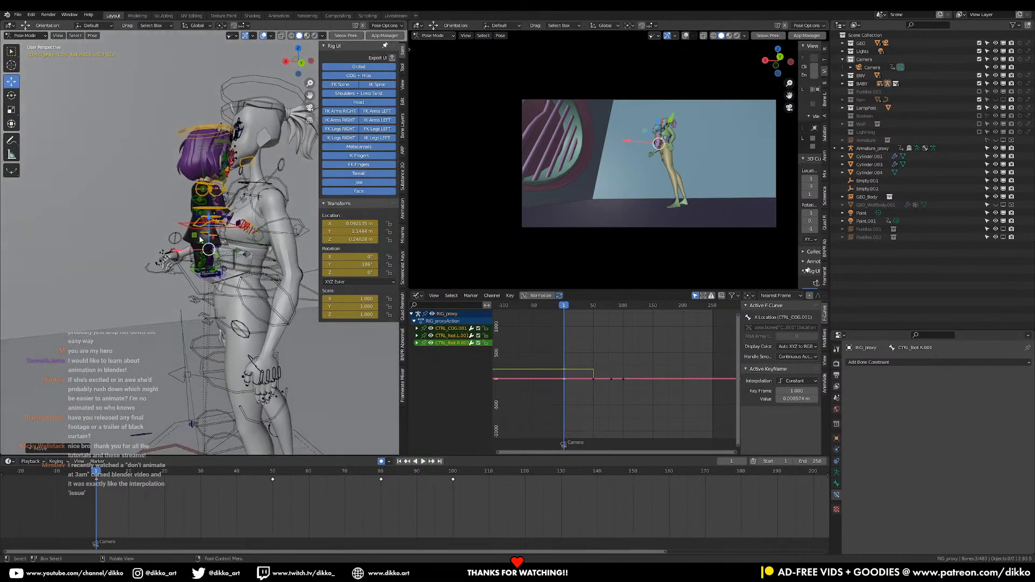
# Shift the girl slightly away from the woman and turn her around global Z, with foot rotation about 155° in Y
pyautogui.moveTo(178, 251); pyautogui.dragTo(173, 254)
pyautogui.press('r')
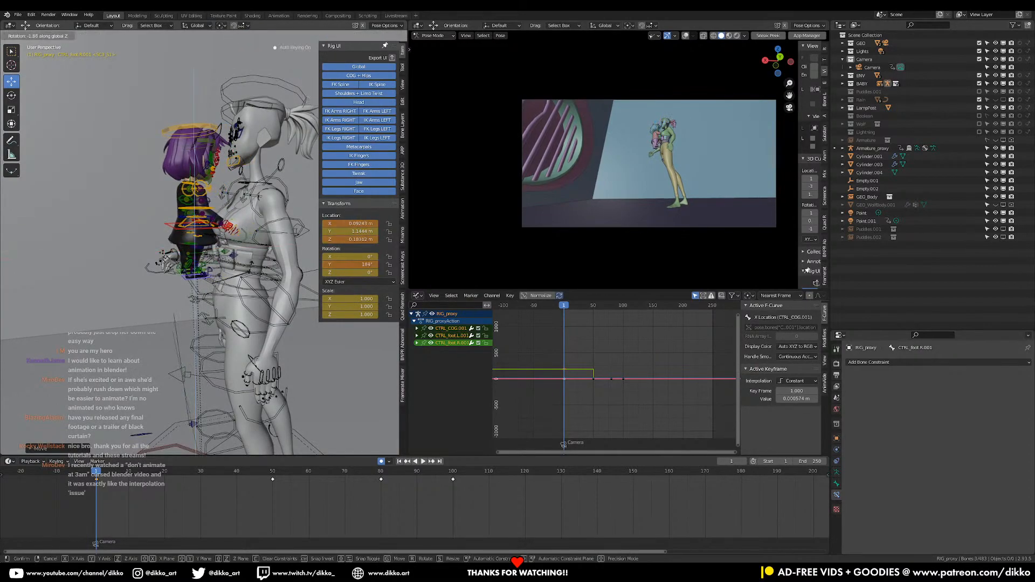
pyautogui.click(212, 289)
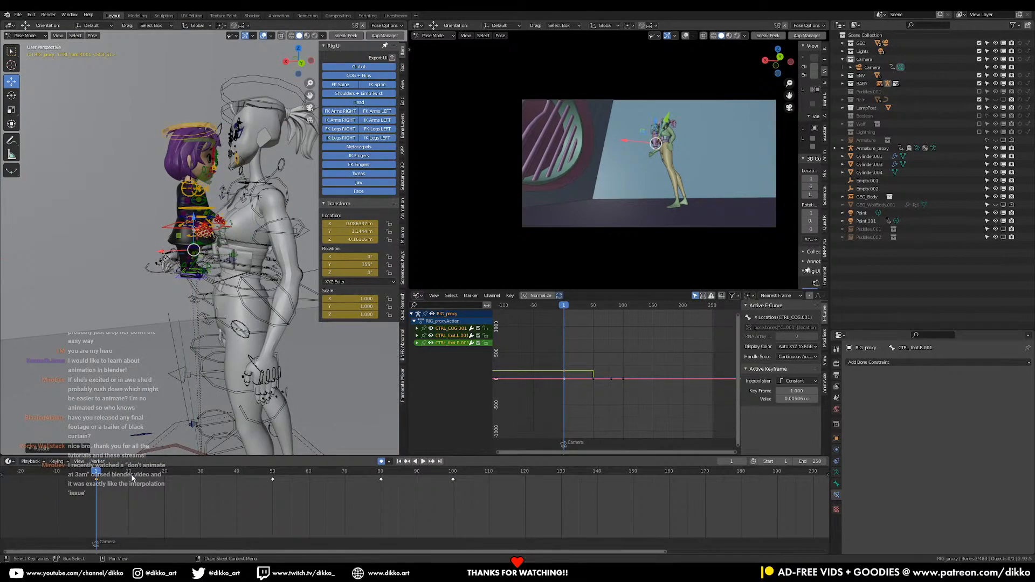
# Select all of the girl's controls and move their keyframe from frame 50 to frame 46, where the woman bends down
pyautogui.press('space')
pyautogui.moveTo(231, 475); pyautogui.dragTo(258, 458)
pyautogui.press('a')
pyautogui.moveTo(219, 481); pyautogui.dragTo(233, 466, button='middle')
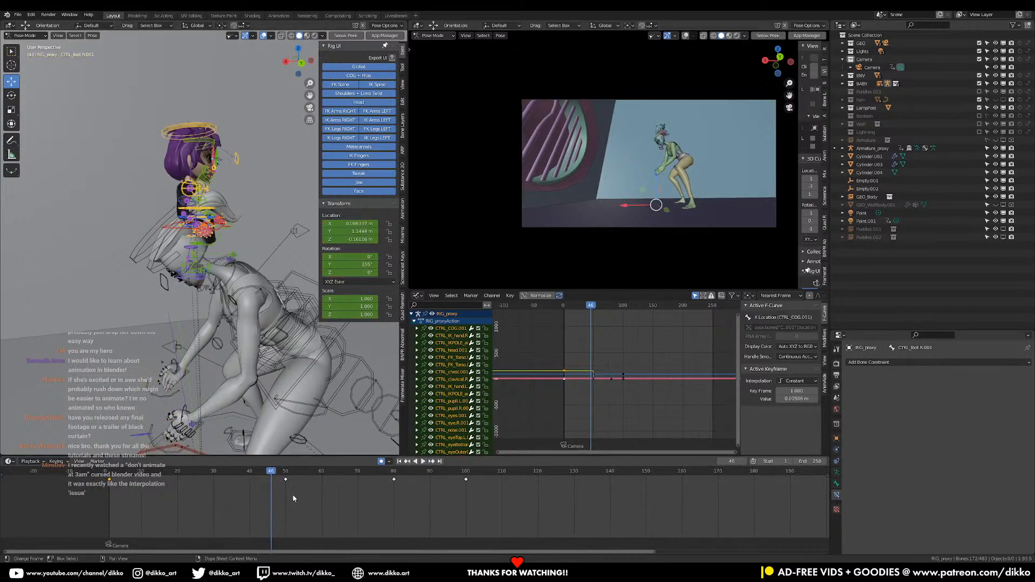
pyautogui.moveTo(285, 480)
pyautogui.mouseDown()
pyautogui.moveTo(253, 487)
pyautogui.moveTo(373, 471)
pyautogui.moveTo(258, 487)
pyautogui.moveTo(170, 481)
pyautogui.moveTo(272, 483)
pyautogui.moveTo(276, 473)
pyautogui.mouseUp()
# Replay the moment around the drop, stop at frame 44 and move the girl's selected keyframe to frame 54
pyautogui.click(255, 474)
pyautogui.press('space')
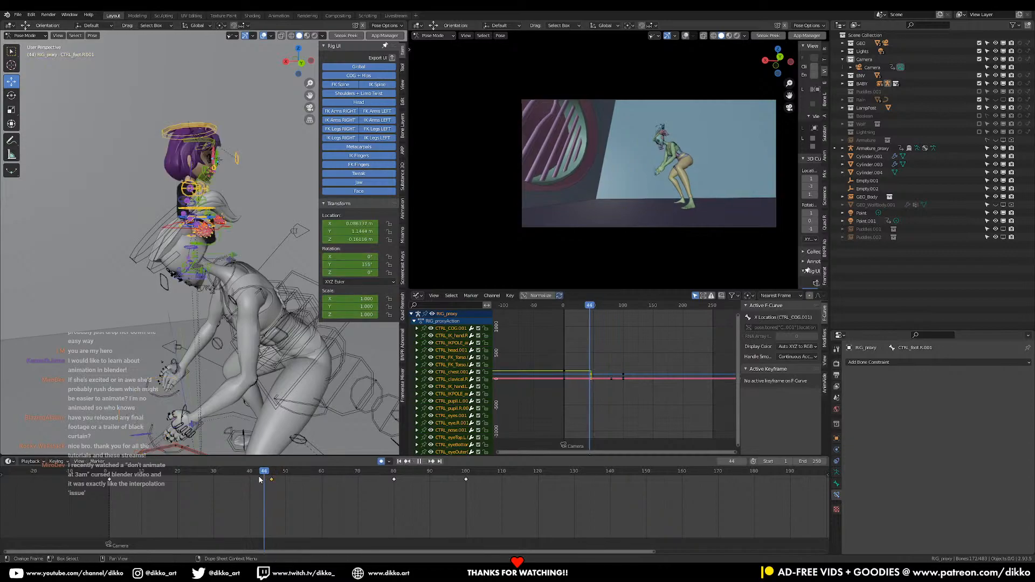
pyautogui.moveTo(274, 479); pyautogui.dragTo(263, 493)
pyautogui.moveTo(271, 480); pyautogui.dragTo(301, 485)
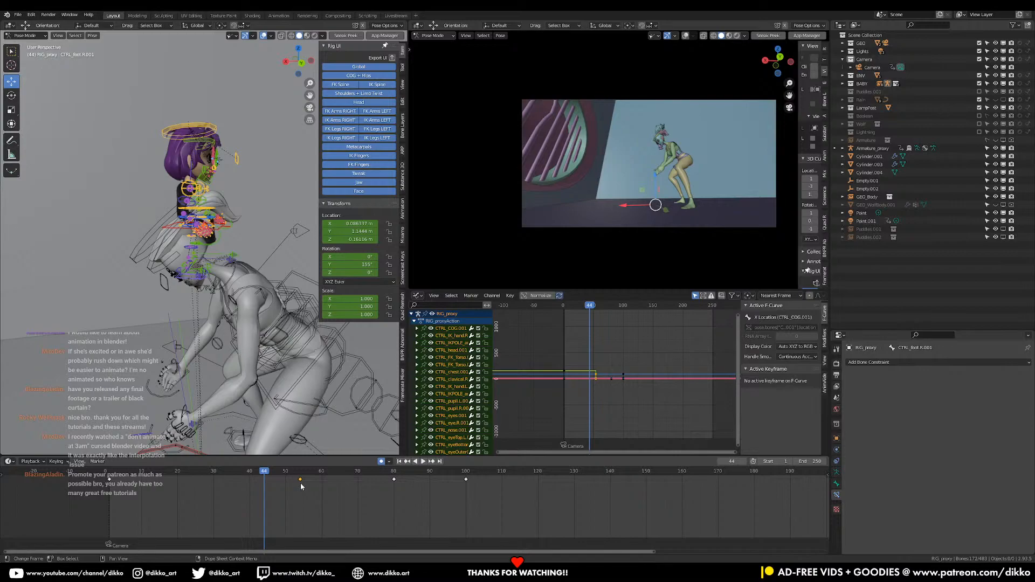
# Try to insert a Location, Rotation & Scale keyframe on all of the girl's controls at frame 44
pyautogui.moveTo(226, 269); pyautogui.dragTo(236, 247, button='middle')
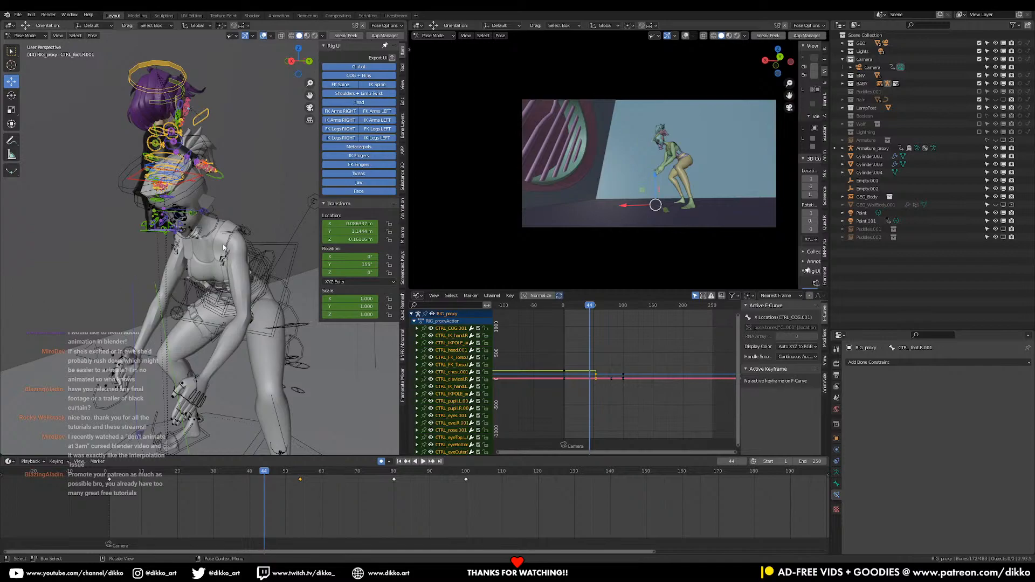
pyautogui.press('i')
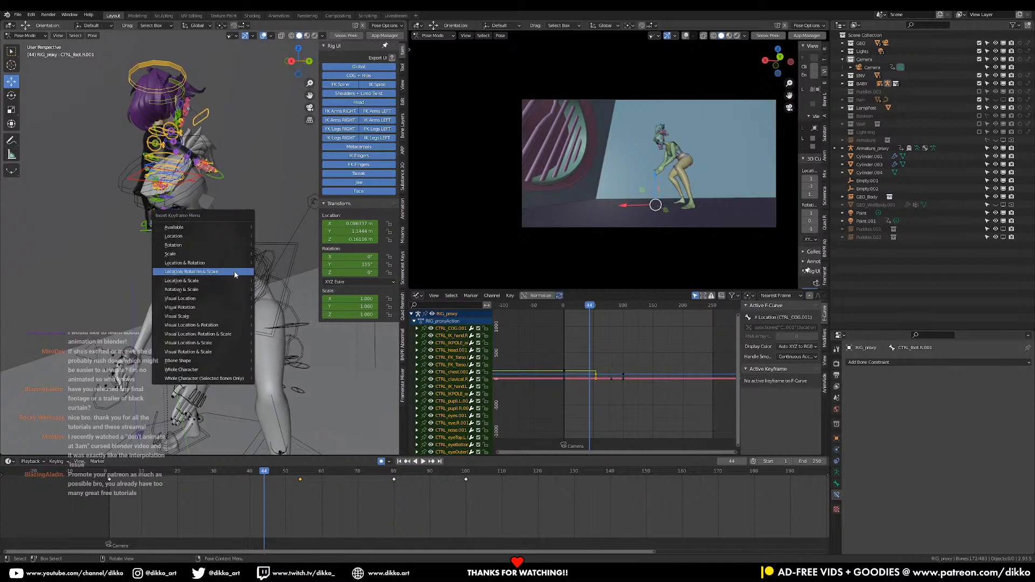
pyautogui.click(236, 273)
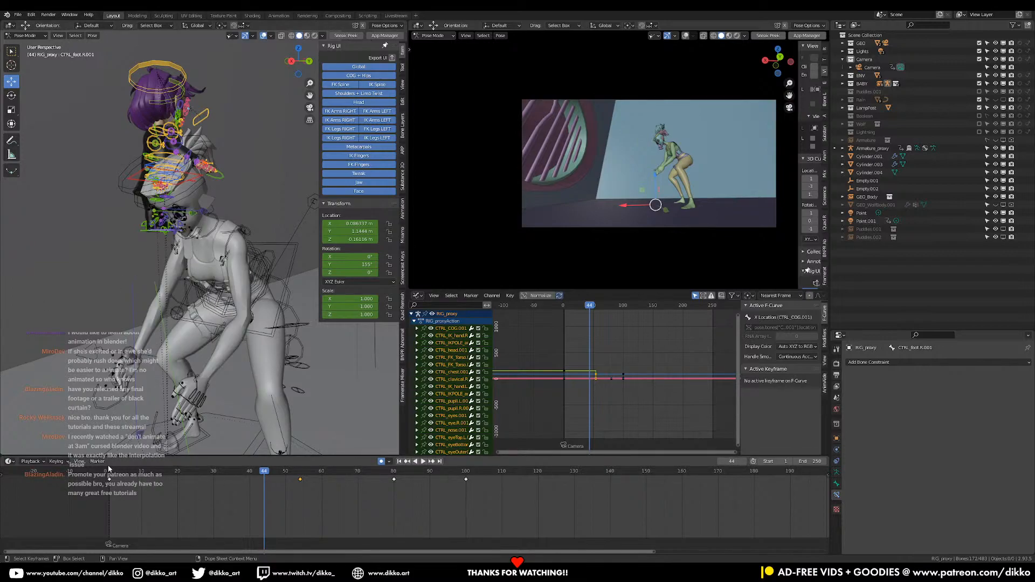
# Review the motion from frame 1 to around frame 46, then save the file with the playhead back at frame 1
pyautogui.click(110, 476)
pyautogui.press('space')
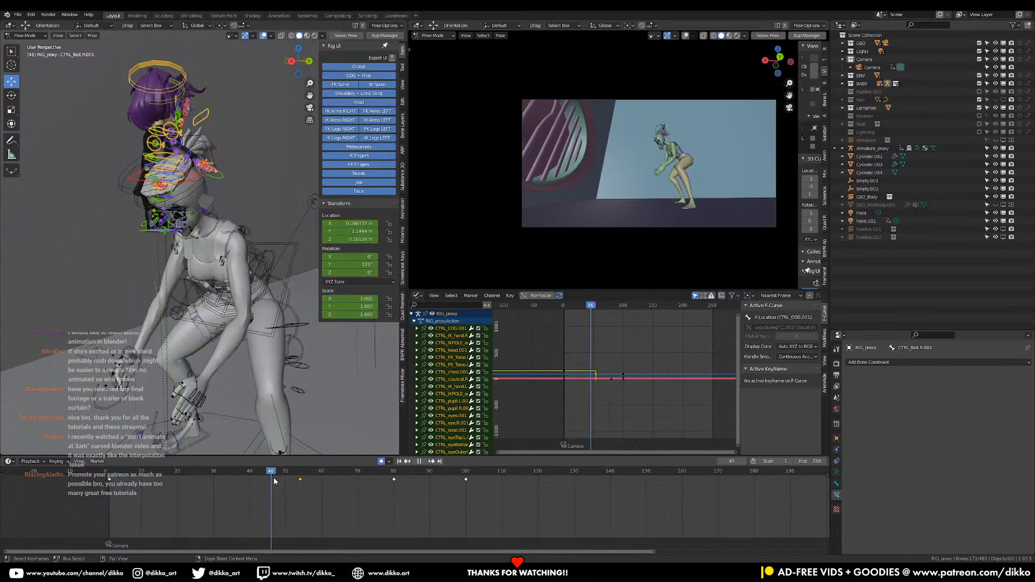
pyautogui.moveTo(294, 475); pyautogui.dragTo(267, 500)
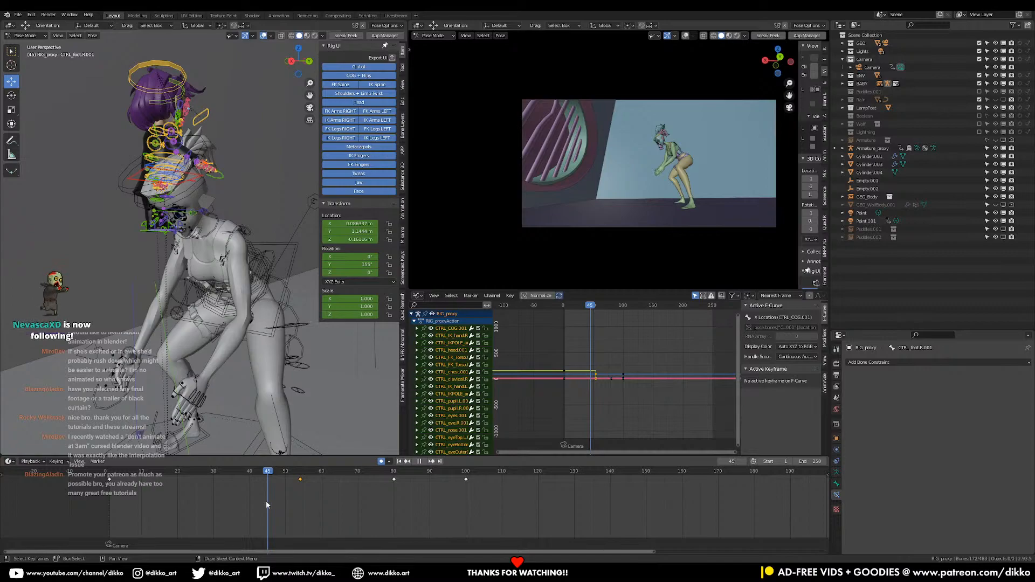
pyautogui.moveTo(266, 501)
pyautogui.mouseDown()
pyautogui.moveTo(398, 483)
pyautogui.moveTo(255, 507)
pyautogui.moveTo(267, 499)
pyautogui.mouseUp()
pyautogui.click(109, 477)
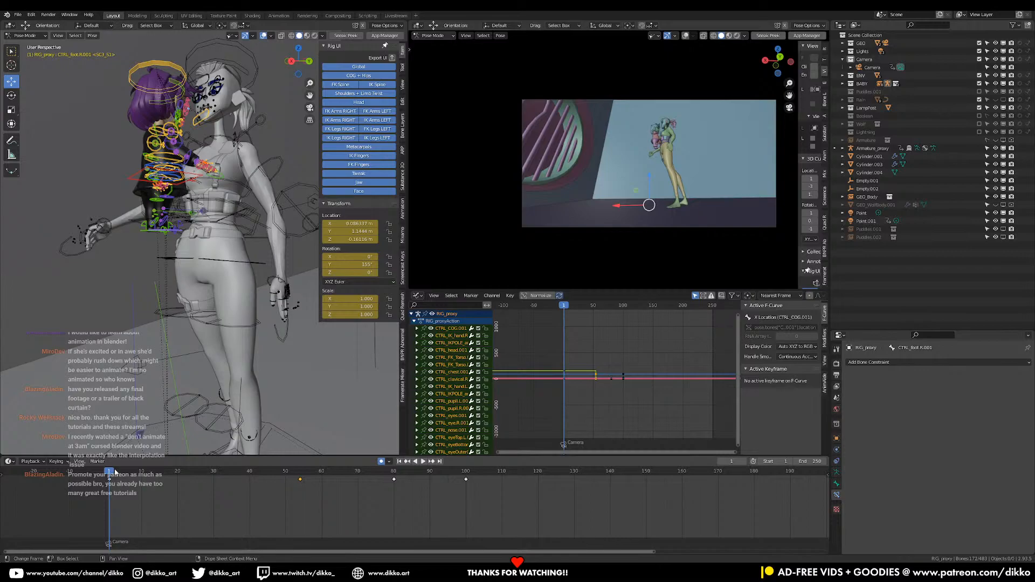
pyautogui.moveTo(128, 302); pyautogui.dragTo(133, 329, button='middle')
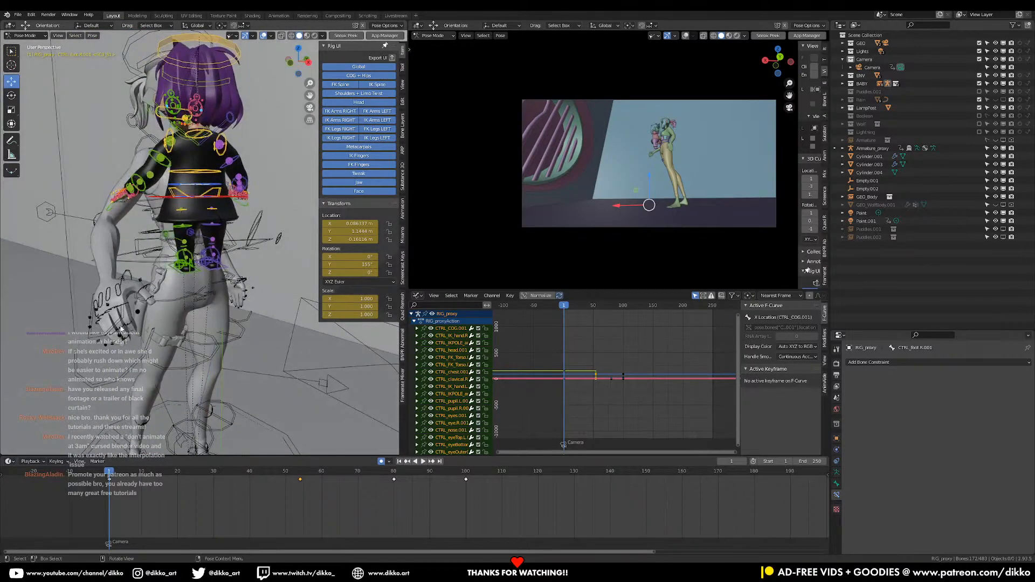
pyautogui.hotkey('ctrl', 's')
# Deselect the girl's controls, switch to the woman's Armature_proxy in Pose Mode and select her right-hand IK control
pyautogui.hotkey('alt', 'a')
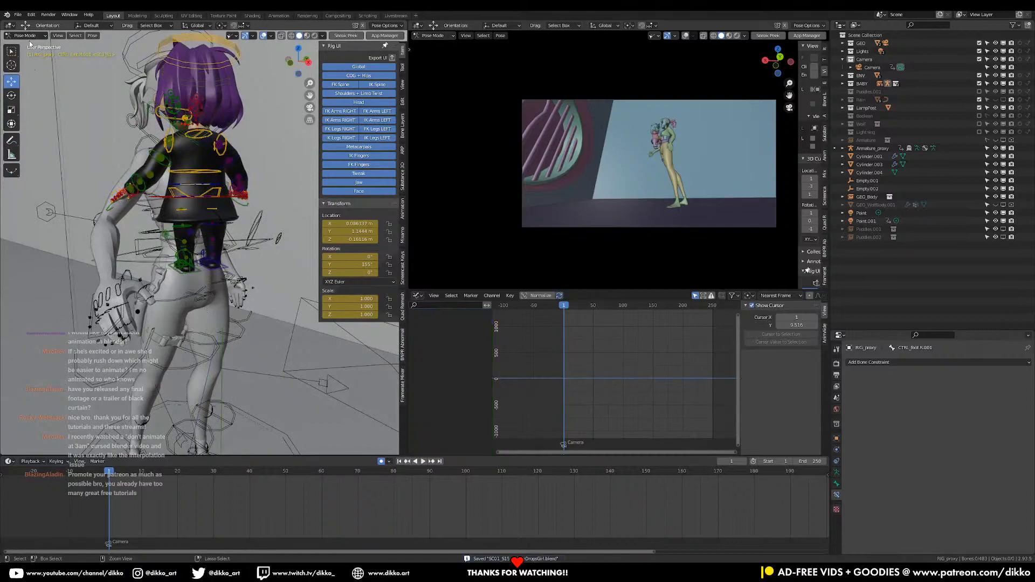
pyautogui.click(25, 35)
pyautogui.click(28, 55)
pyautogui.click(33, 36)
pyautogui.click(34, 46)
pyautogui.click(95, 330)
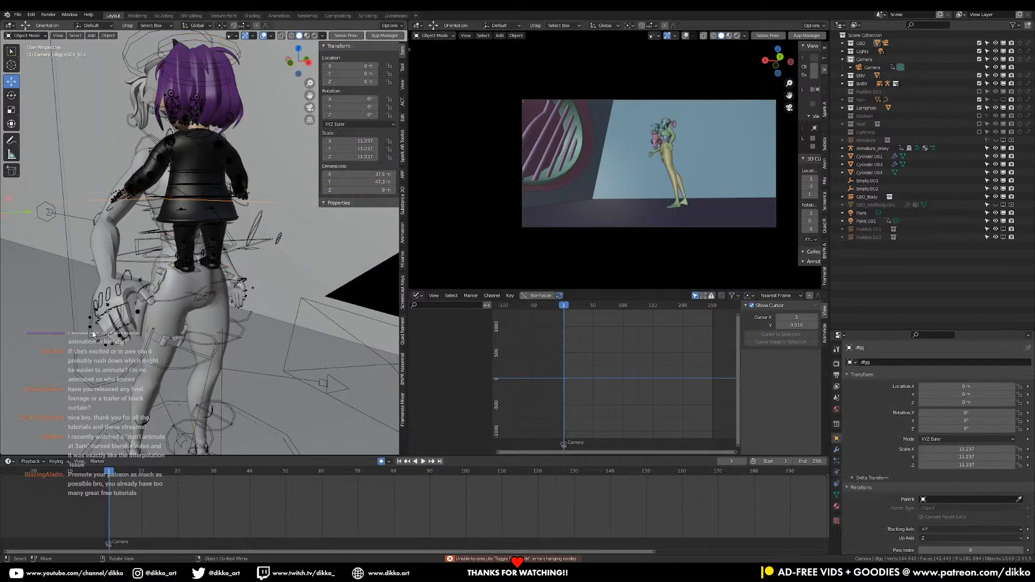
pyautogui.click(96, 316)
pyautogui.click(26, 35)
pyautogui.click(23, 64)
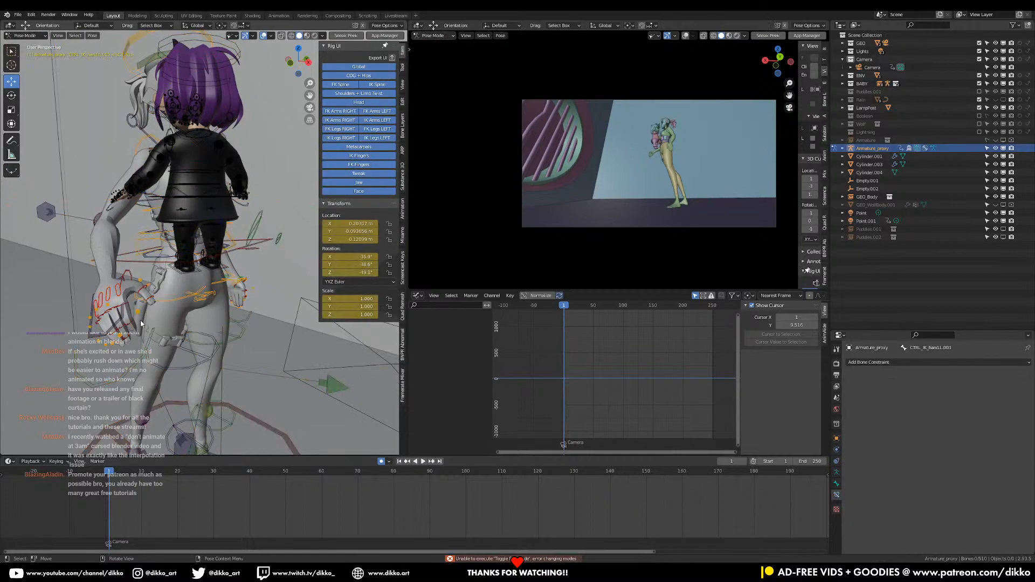
pyautogui.click(107, 338)
pyautogui.moveTo(111, 344); pyautogui.dragTo(59, 315, button='middle')
pyautogui.click(62, 318)
# Try to move the woman's right-hand IK control in toward the girl's lower body at frame 1
pyautogui.press('g')
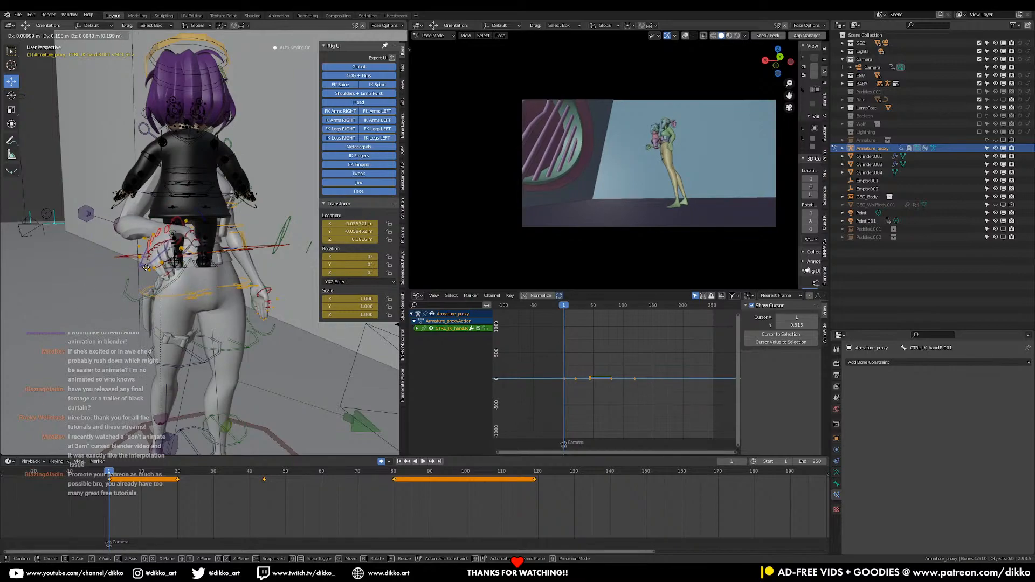
pyautogui.press('Escape')
pyautogui.moveTo(197, 287)
pyautogui.mouseDown(button='middle')
pyautogui.moveTo(154, 306)
pyautogui.moveTo(193, 274)
pyautogui.mouseUp(button='middle')
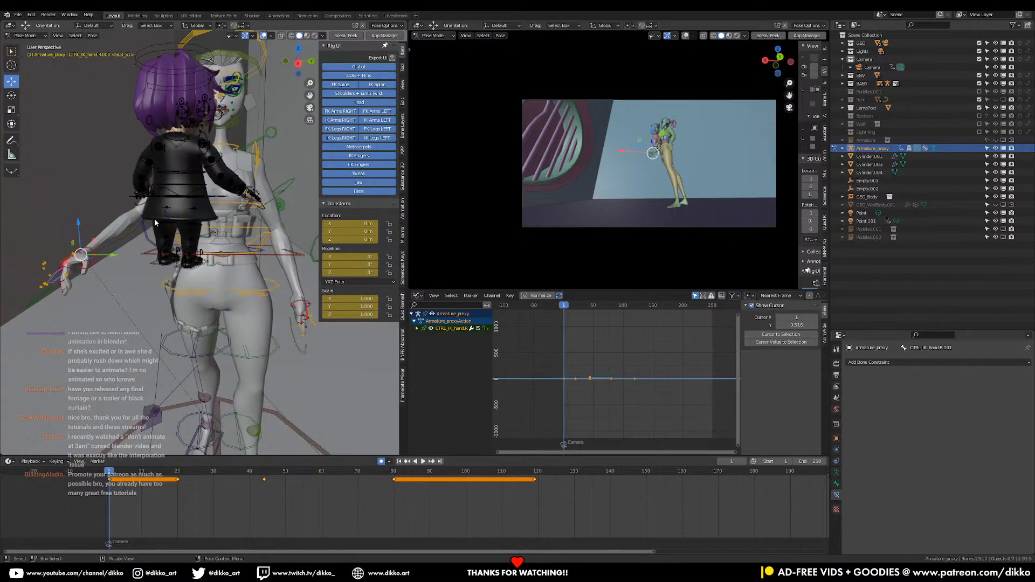
# Deselect the woman's hand control, save the file, and switch to the girl's RIG_proxy in Pose Mode
pyautogui.moveTo(155, 222); pyautogui.dragTo(139, 257, button='middle')
pyautogui.click(134, 233)
pyautogui.hotkey('ctrl', 's')
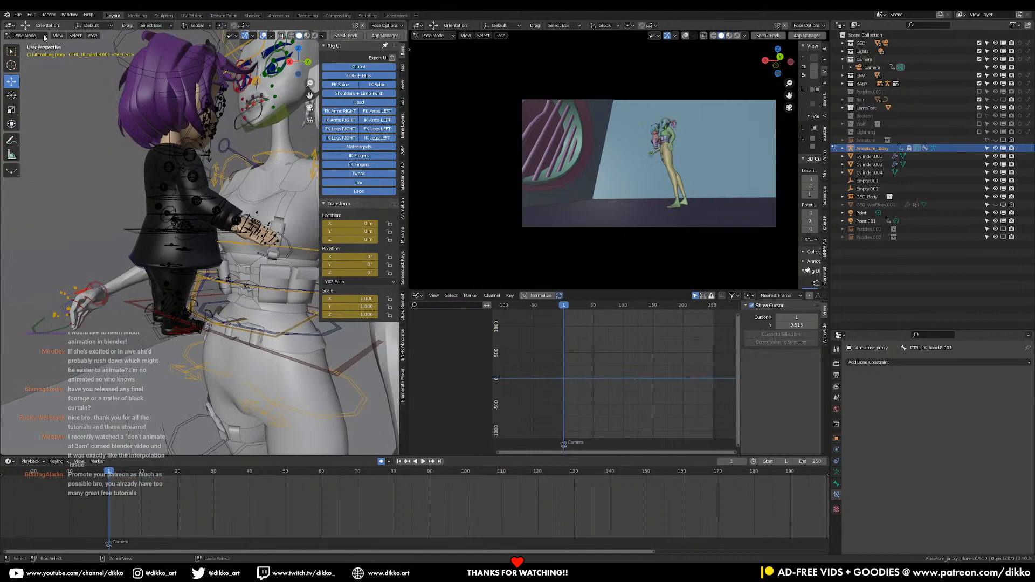
pyautogui.click(26, 35)
pyautogui.click(29, 45)
pyautogui.click(135, 238)
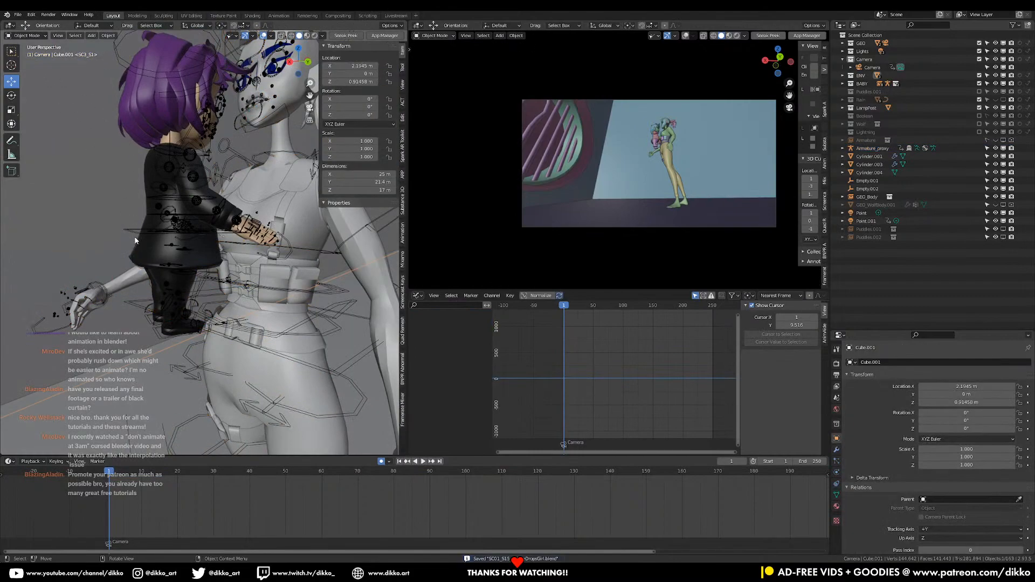
pyautogui.click(134, 233)
pyautogui.click(25, 36)
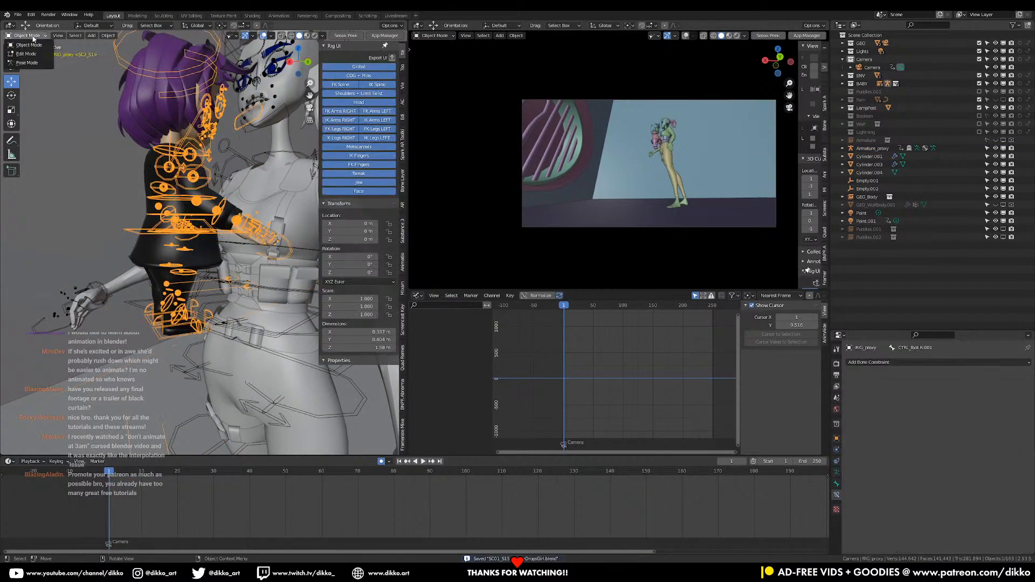
pyautogui.click(29, 64)
# Rotate the girl's CTRL_COG control at frame 1, first about global Z and then freely, to turn her body beside the woman
pyautogui.moveTo(166, 279)
pyautogui.mouseDown(button='middle')
pyautogui.moveTo(145, 247)
pyautogui.moveTo(161, 251)
pyautogui.moveTo(156, 294)
pyautogui.moveTo(161, 279)
pyautogui.mouseUp(button='middle')
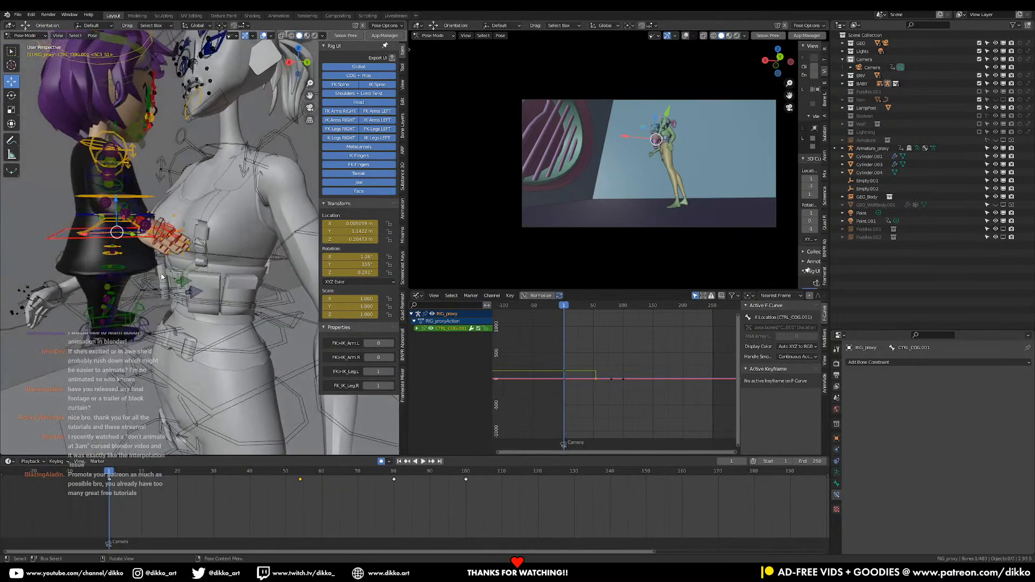
pyautogui.press('z')
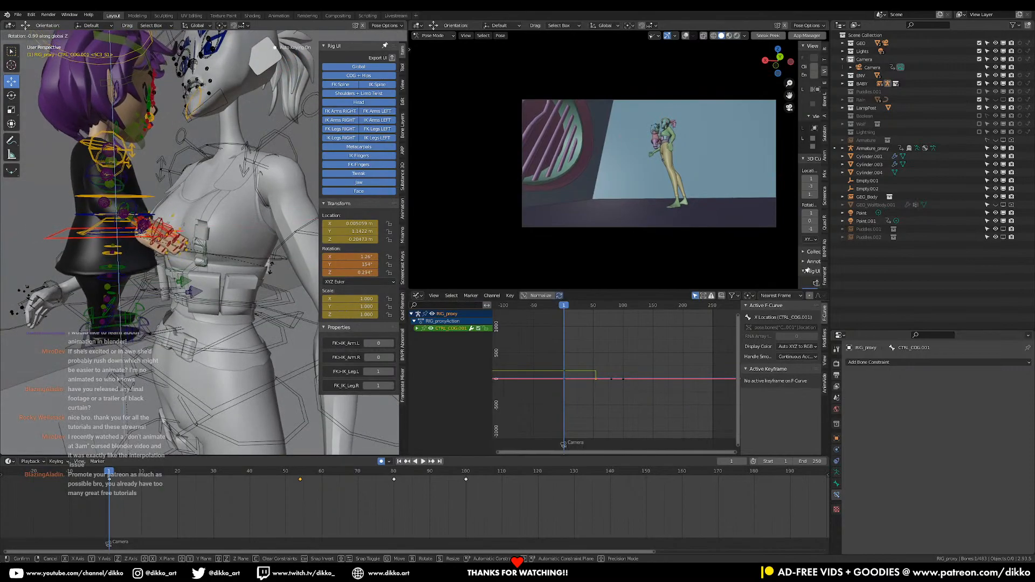
pyautogui.click(271, 279)
pyautogui.moveTo(271, 274); pyautogui.dragTo(251, 212, button='middle')
pyautogui.press('r')
pyautogui.press('r')
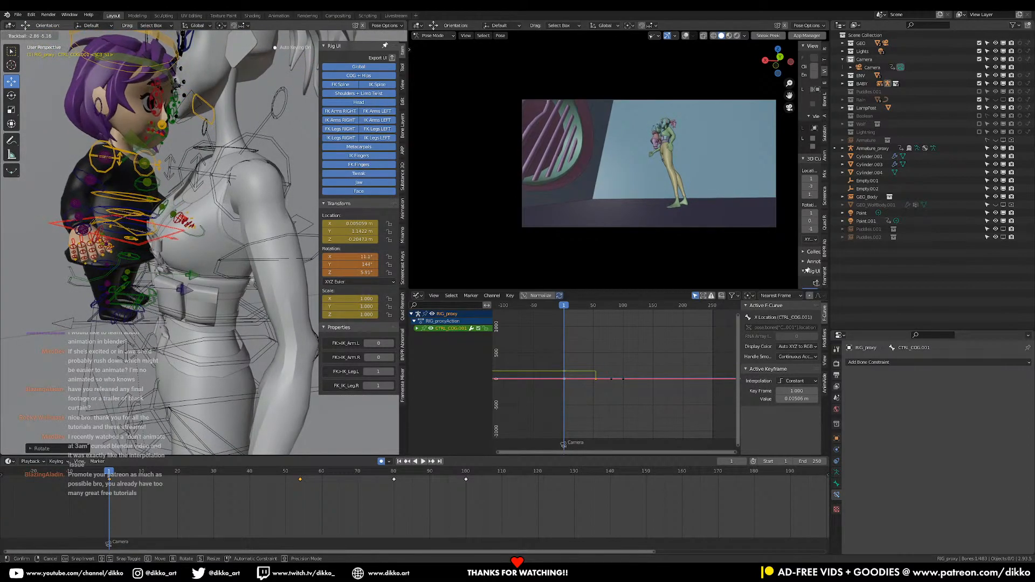
pyautogui.moveTo(134, 160); pyautogui.dragTo(122, 94, button='middle')
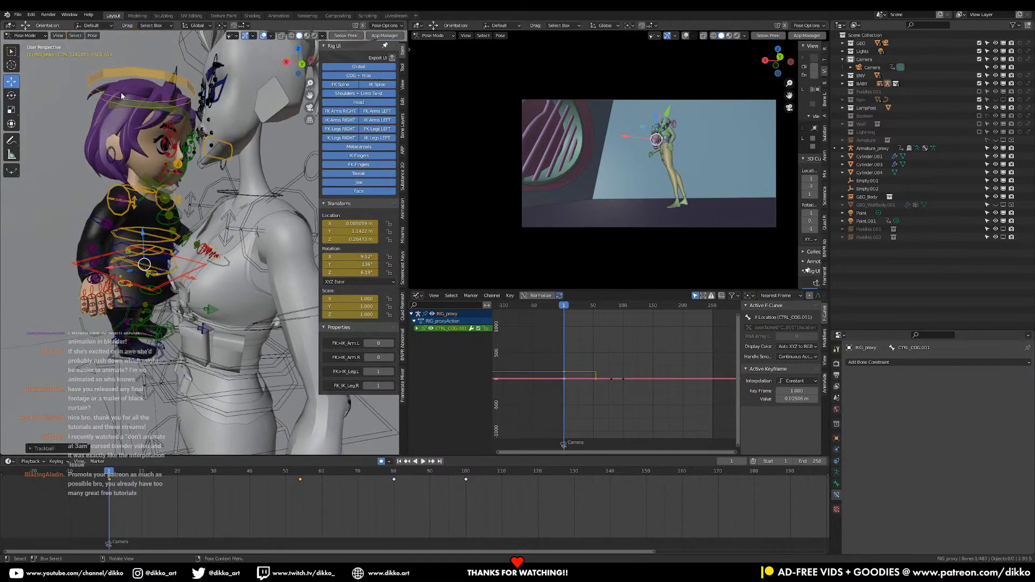
# Set the transform orientation to Local and twist the girl's two selected FK torso controls about local Y
pyautogui.scroll(2, 133, 186)
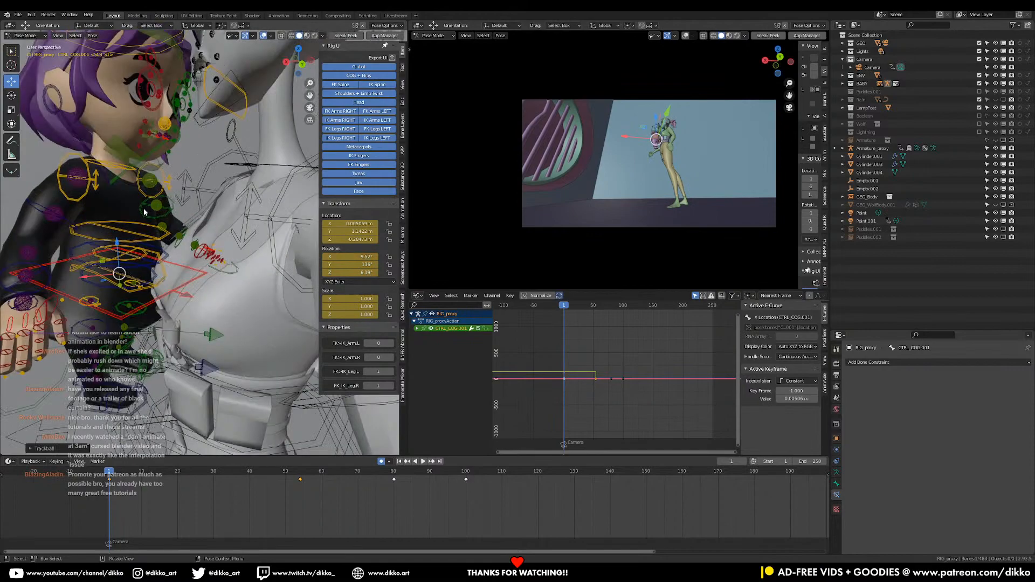
pyautogui.click(90, 286)
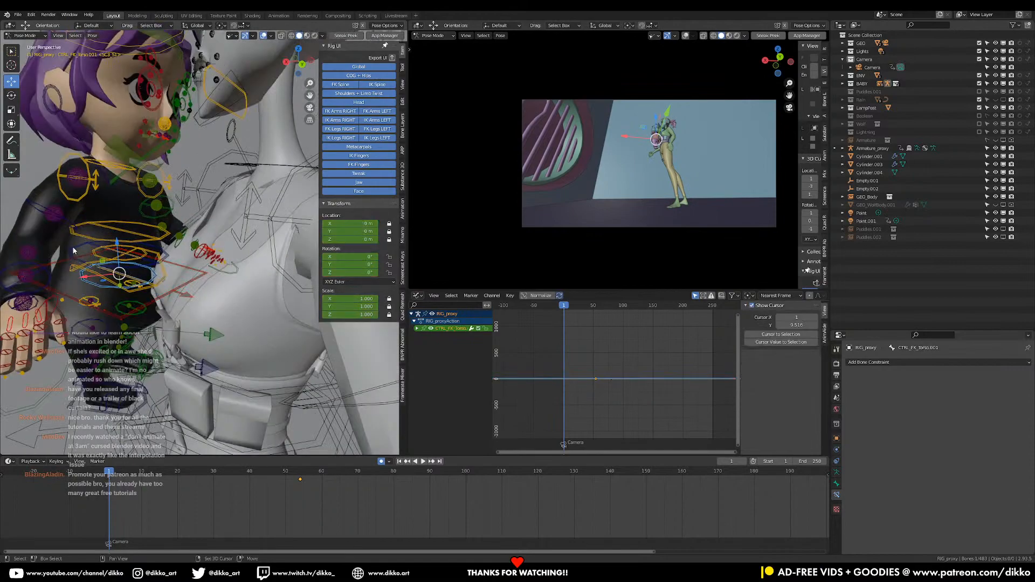
pyautogui.click(196, 26)
pyautogui.press('r')
pyautogui.press('z')
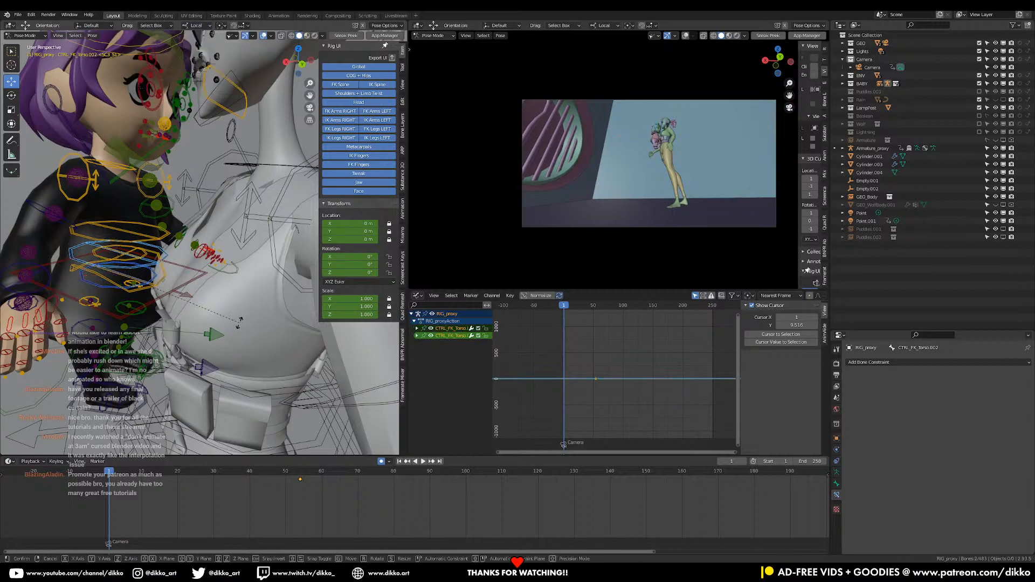
pyautogui.press('y')
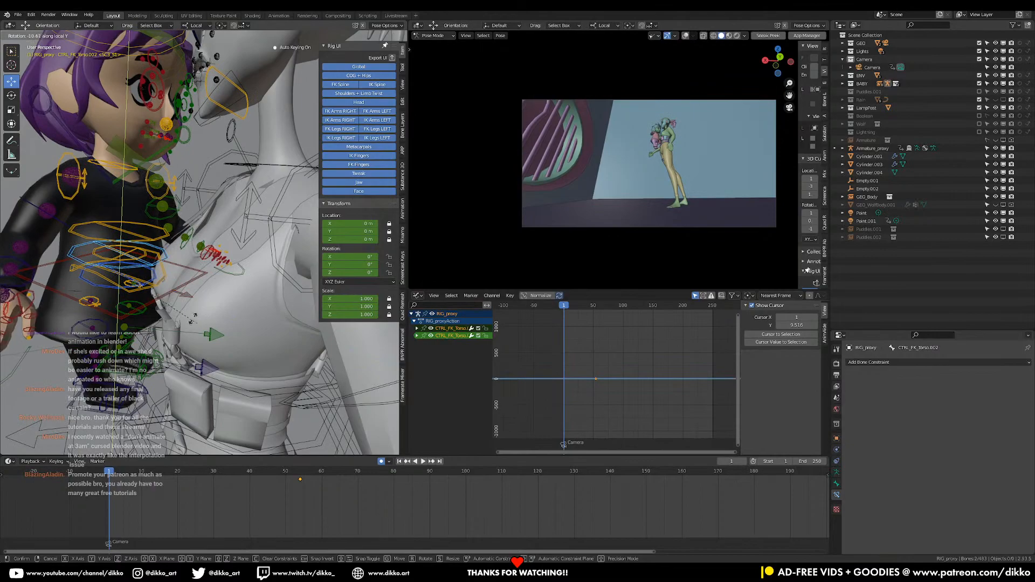
pyautogui.click(226, 337)
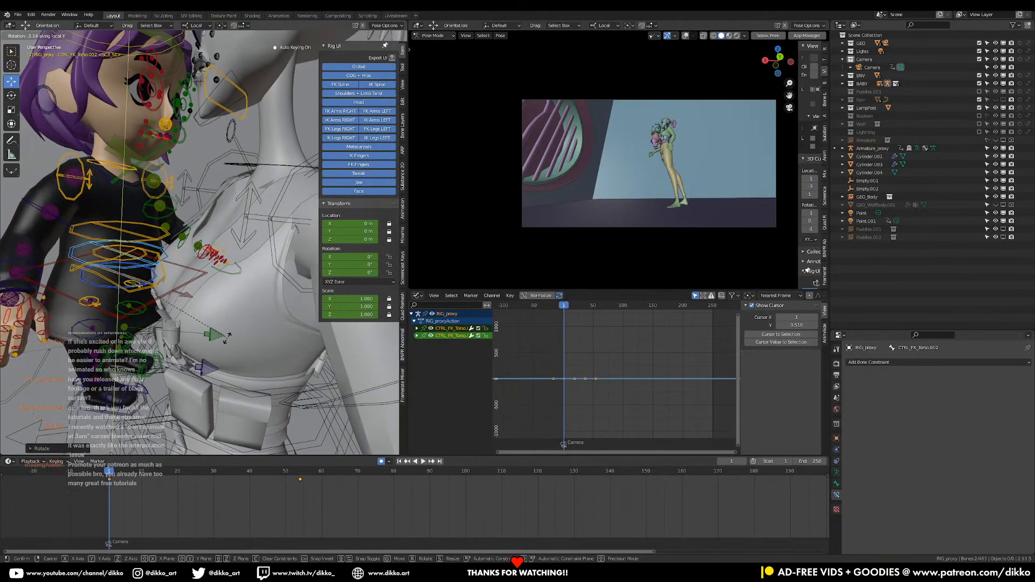
pyautogui.click(228, 332)
# Trackball-rotate the girl's head control at frame 1 so her face turns away from the woman, refining the turn and tilt
pyautogui.moveTo(187, 110); pyautogui.dragTo(200, 159, button='middle')
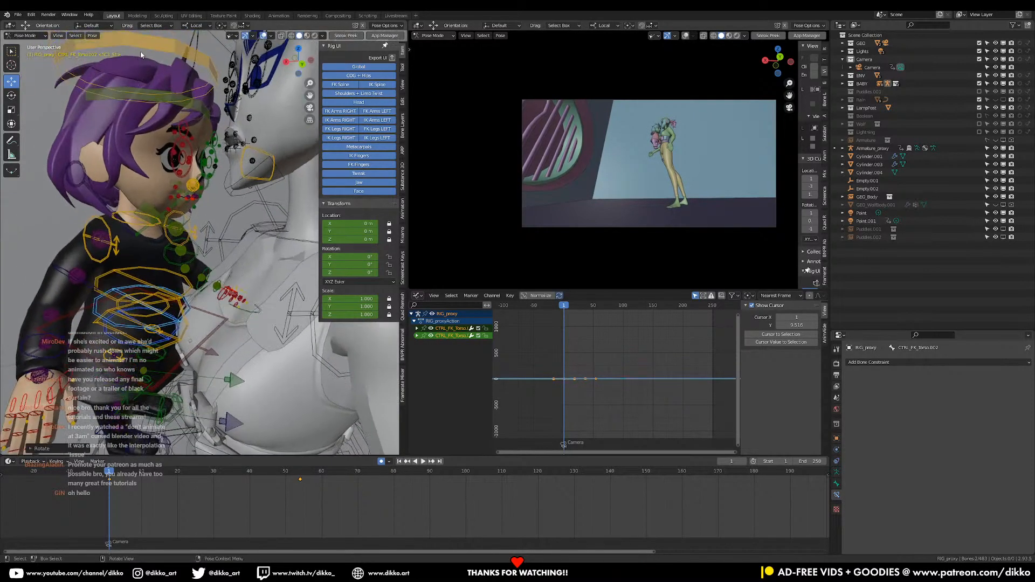
pyautogui.click(141, 56)
pyautogui.press('r')
pyautogui.press('r')
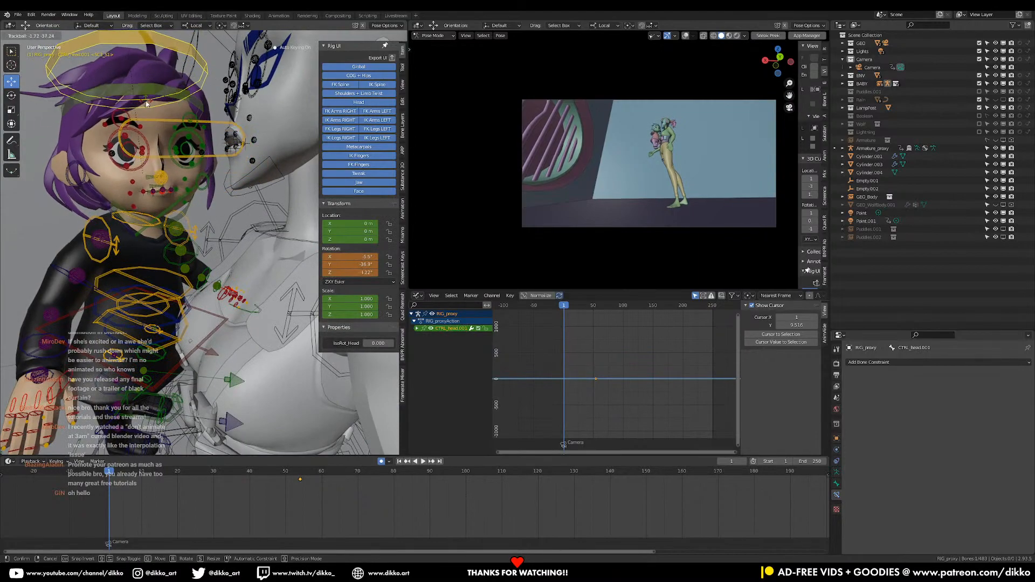
pyautogui.click(146, 104)
pyautogui.press('r')
pyautogui.press('r')
pyautogui.click(142, 179)
pyautogui.press('r')
pyautogui.press('r')
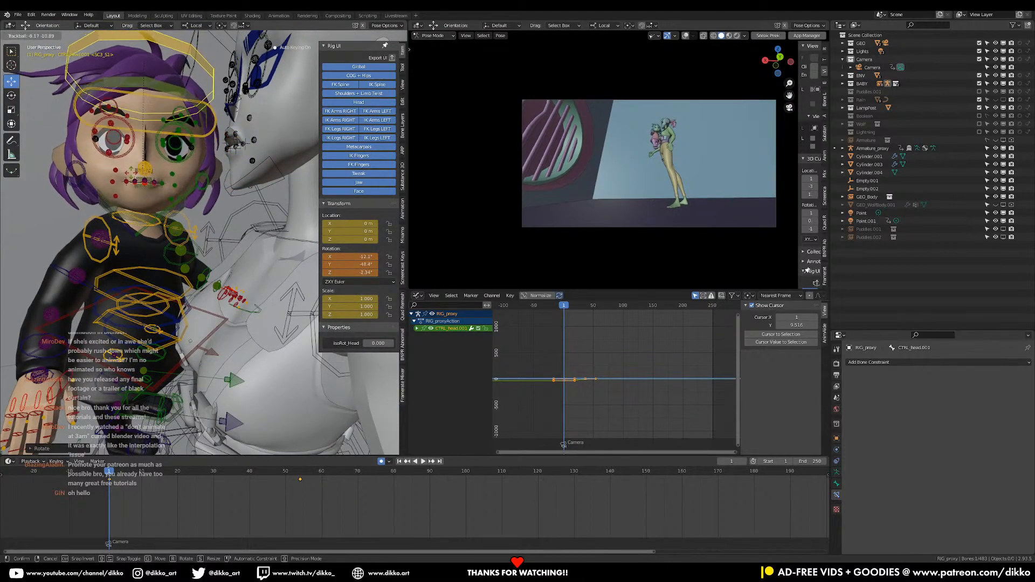
pyautogui.click(138, 186)
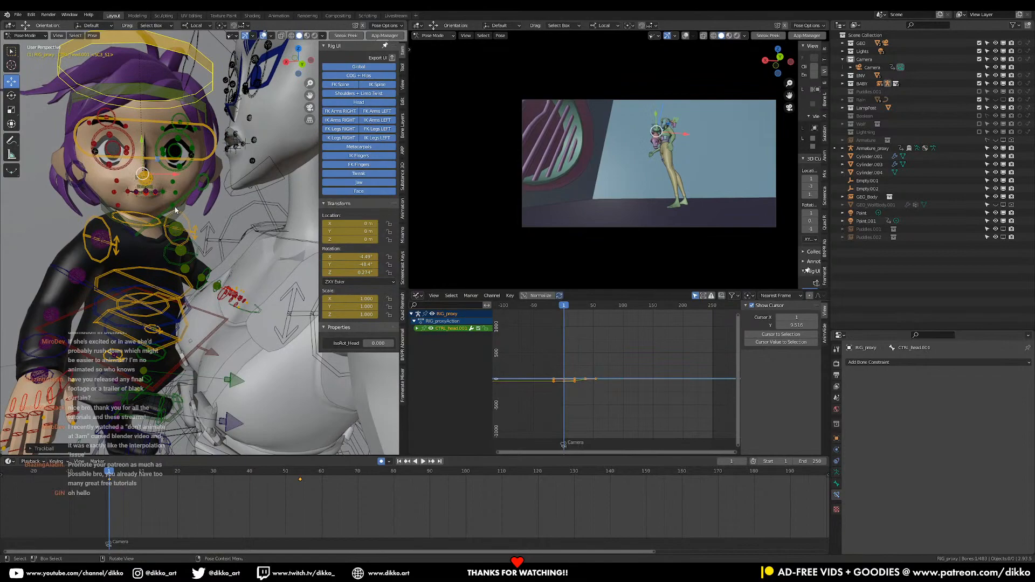
pyautogui.press('r')
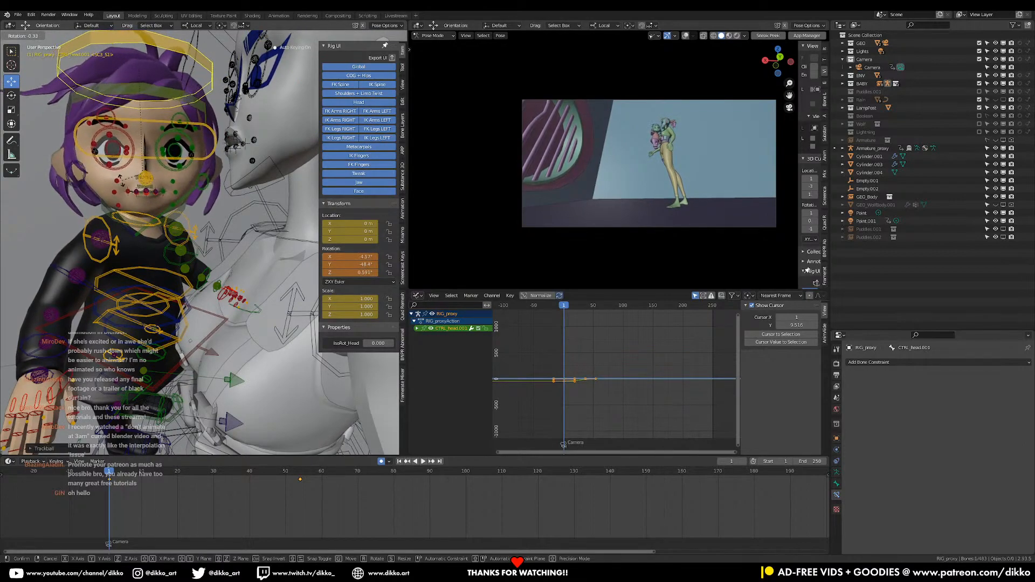
pyautogui.press('r')
pyautogui.click(139, 172)
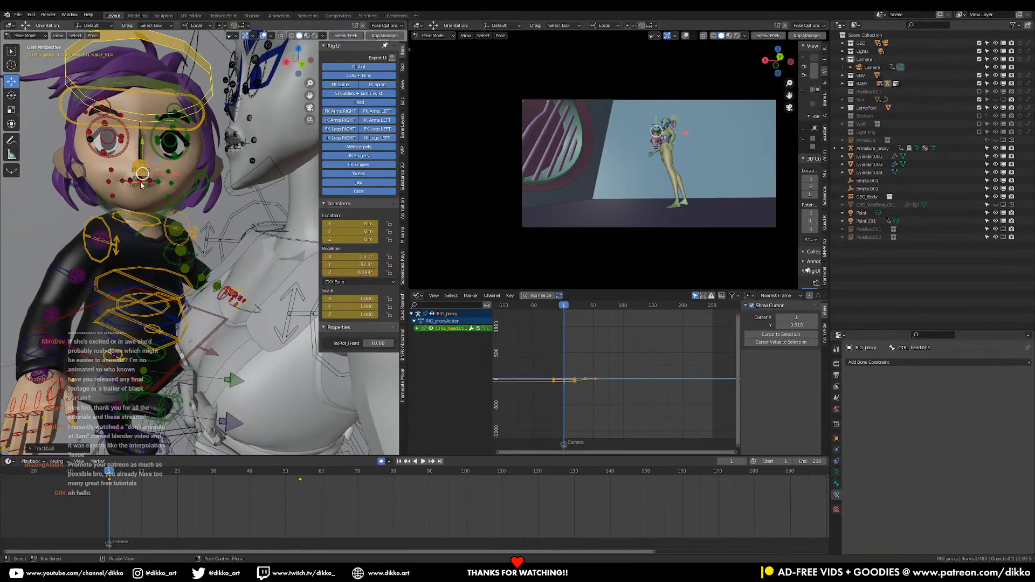
# Trackball-rotate the girl's right clavicle control to bring her right shoulder forward at frame 1
pyautogui.keyDown('shift'); pyautogui.moveTo(129, 309); pyautogui.dragTo(140, 260, button='middle'); pyautogui.keyUp('shift')
pyautogui.scroll(-2, 140, 260)
pyautogui.scroll(3, 128, 324)
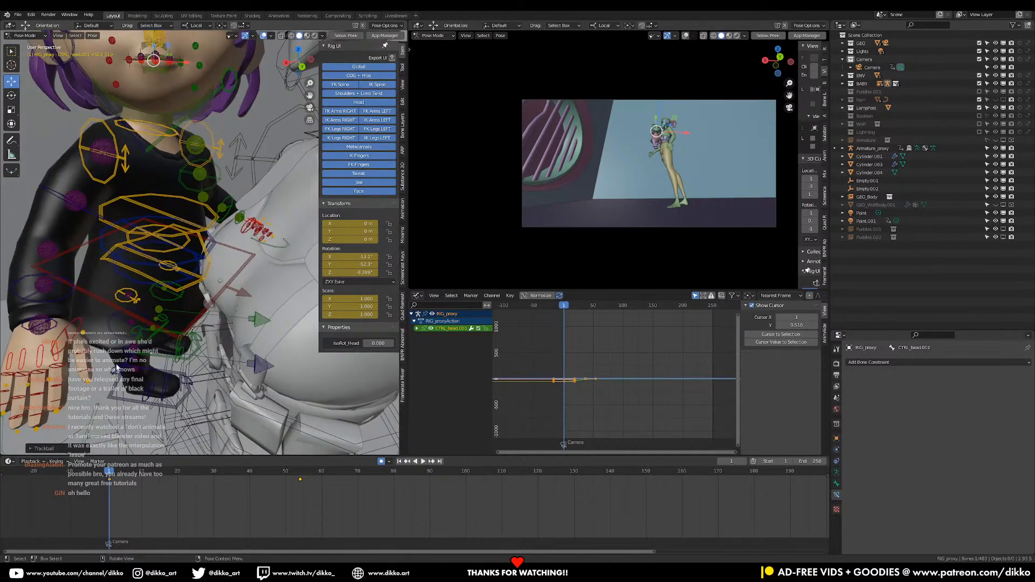
pyautogui.scroll(-3, 117, 368)
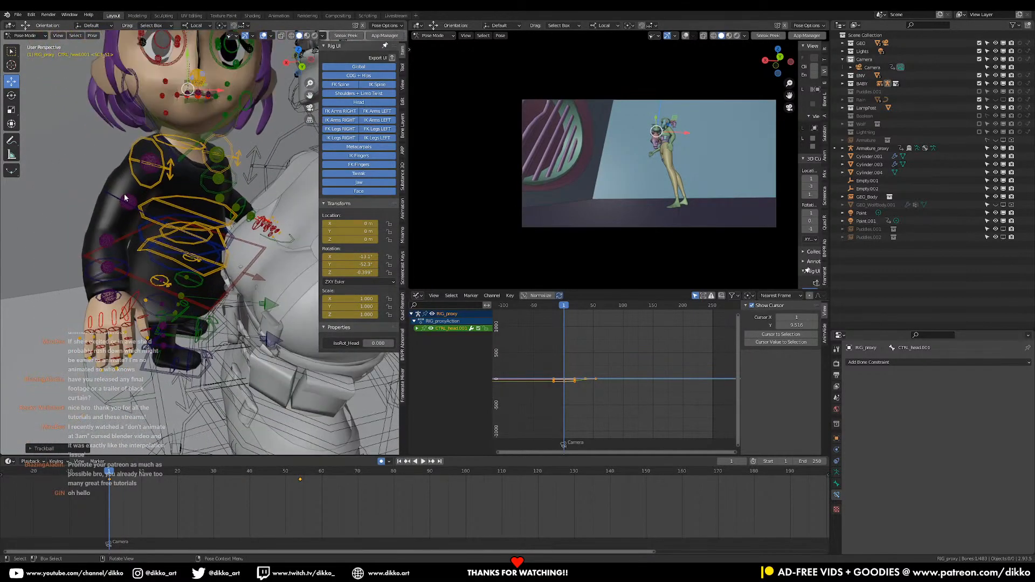
pyautogui.click(128, 201)
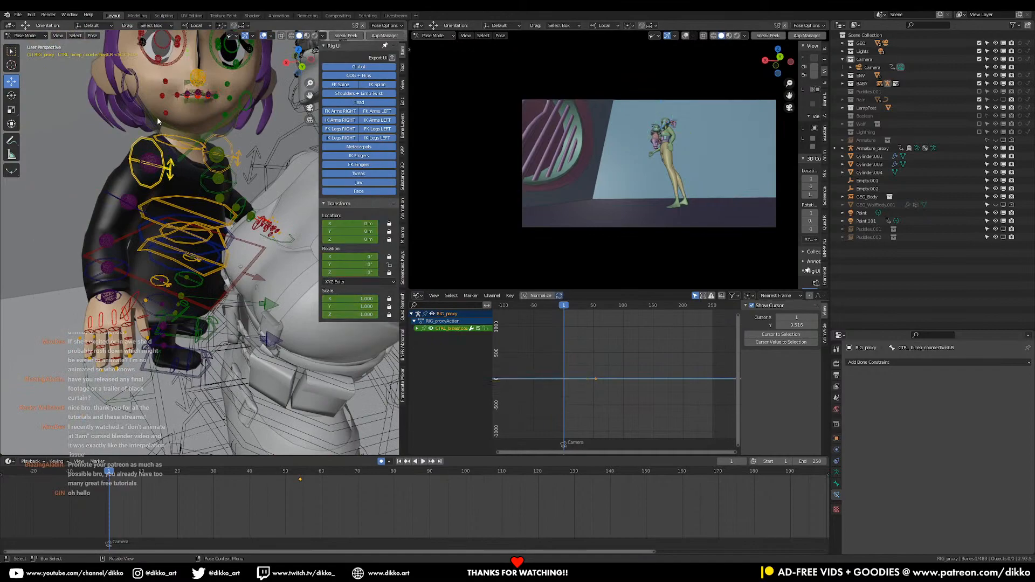
pyautogui.press('r')
pyautogui.press('r')
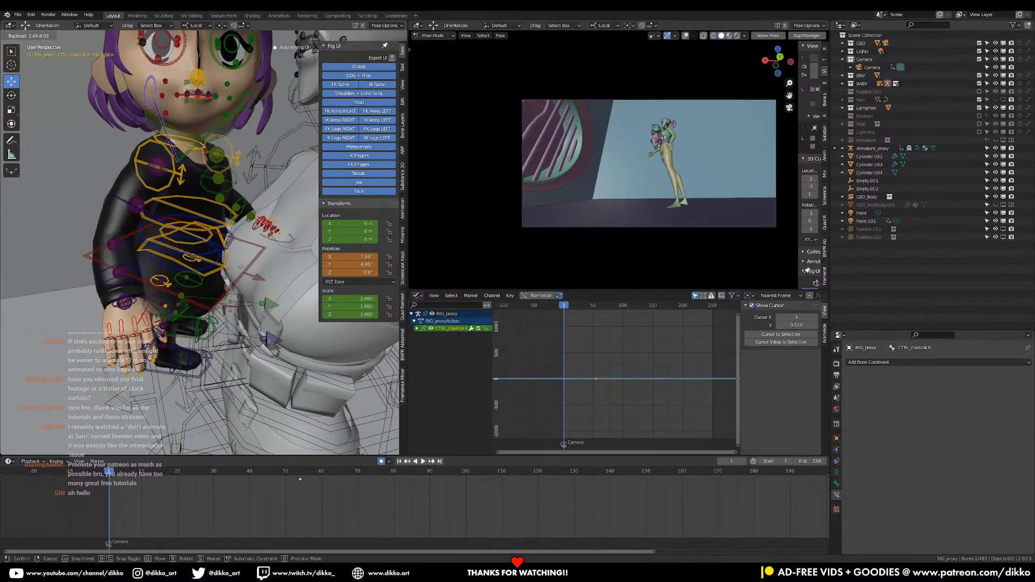
pyautogui.click(172, 241)
# Rotate the girl's right FK bicep control to swing the arm forward toward the woman's torso
pyautogui.click(125, 196)
pyautogui.press('r')
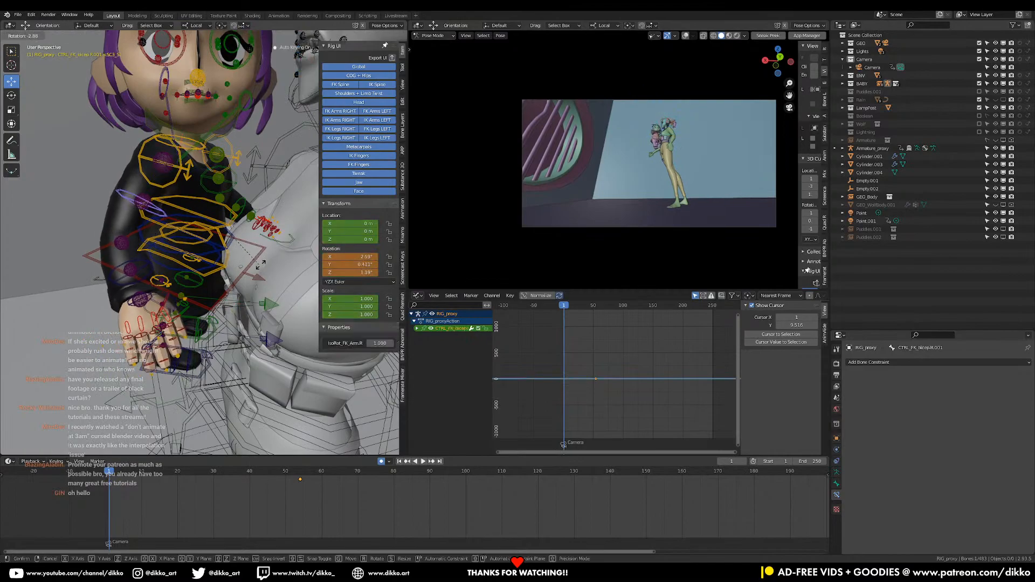
pyautogui.click(357, 277)
pyautogui.keyDown('shift'); pyautogui.moveTo(298, 209); pyautogui.dragTo(241, 323, button='middle'); pyautogui.keyUp('shift')
pyautogui.click(242, 300)
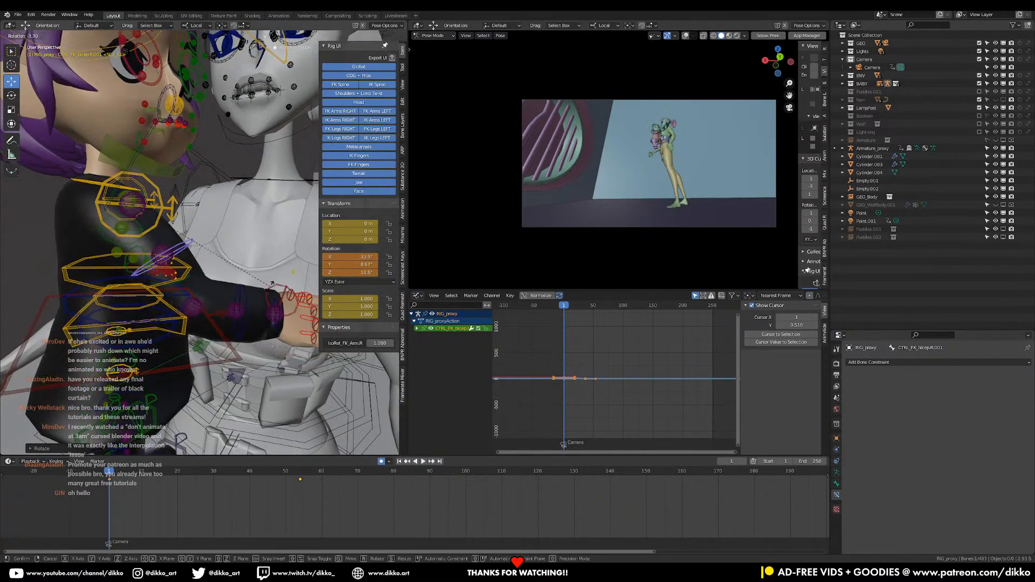
# Bend the girl's right FK forearm control toward the woman's chest, undoing the first rotation and redoing it
pyautogui.press('r')
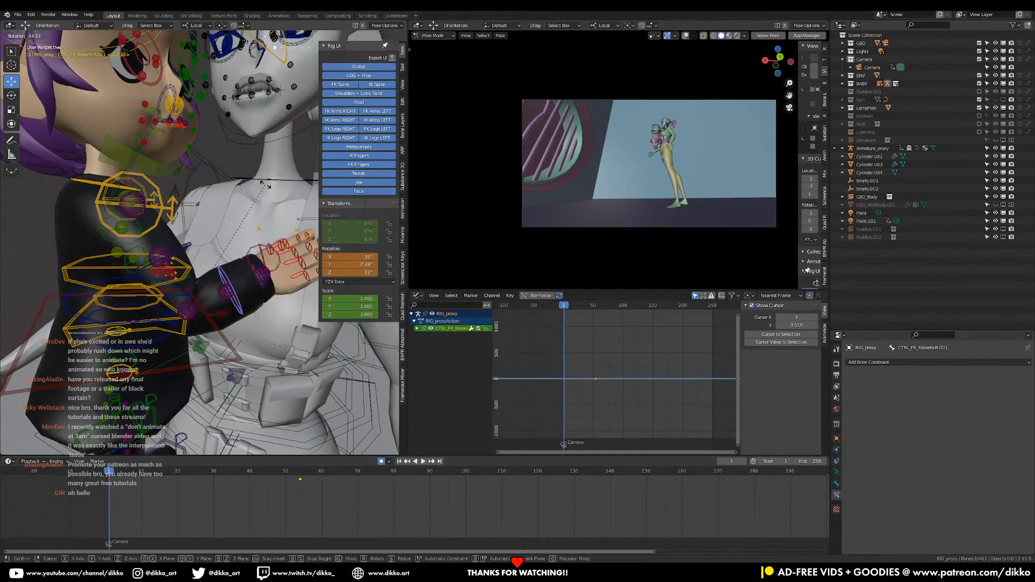
pyautogui.click(267, 223)
pyautogui.hotkey('ctrl', 'z')
pyautogui.press('r')
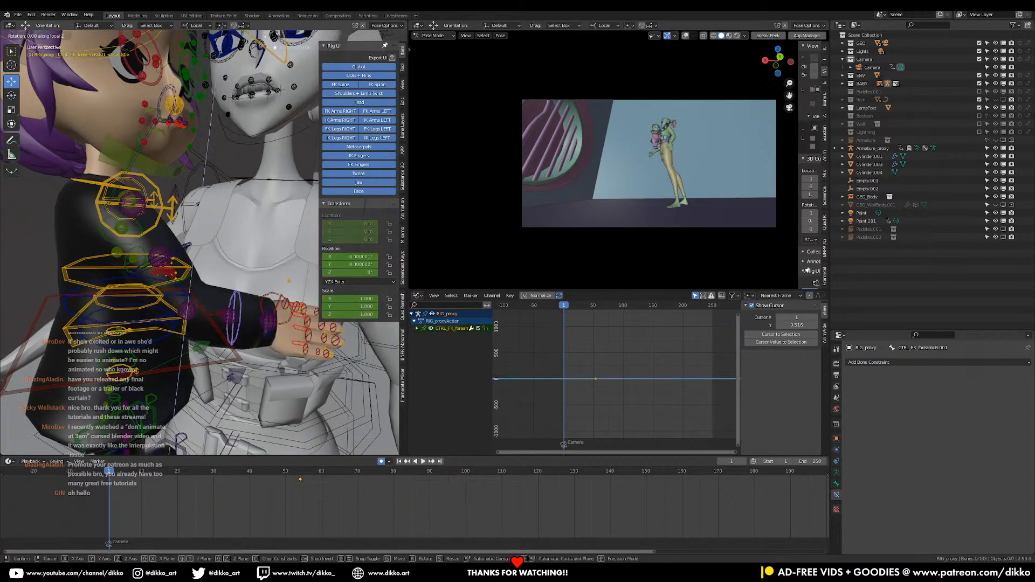
pyautogui.click(253, 291)
# Rotate the girl's FK torso controls slightly to lean her upper body in toward the woman
pyautogui.moveTo(252, 291); pyautogui.dragTo(114, 268, button='middle')
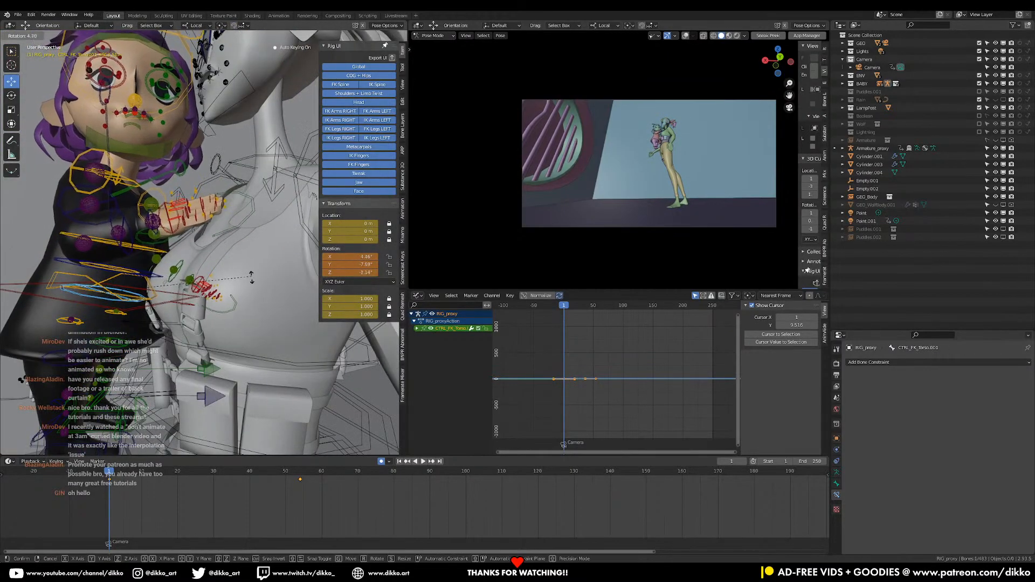
pyautogui.click(110, 266)
pyautogui.click(84, 261)
pyautogui.press('r')
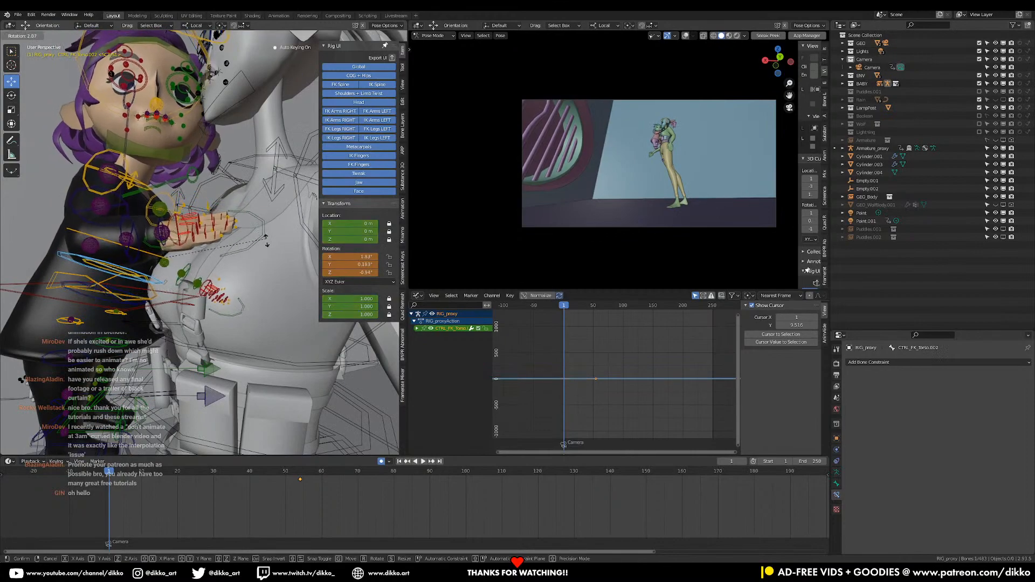
# Trackball-rotate the girl's right FK bicep and rotate her right FK hand so it rests on the woman's chest
pyautogui.press('r')
pyautogui.press('r')
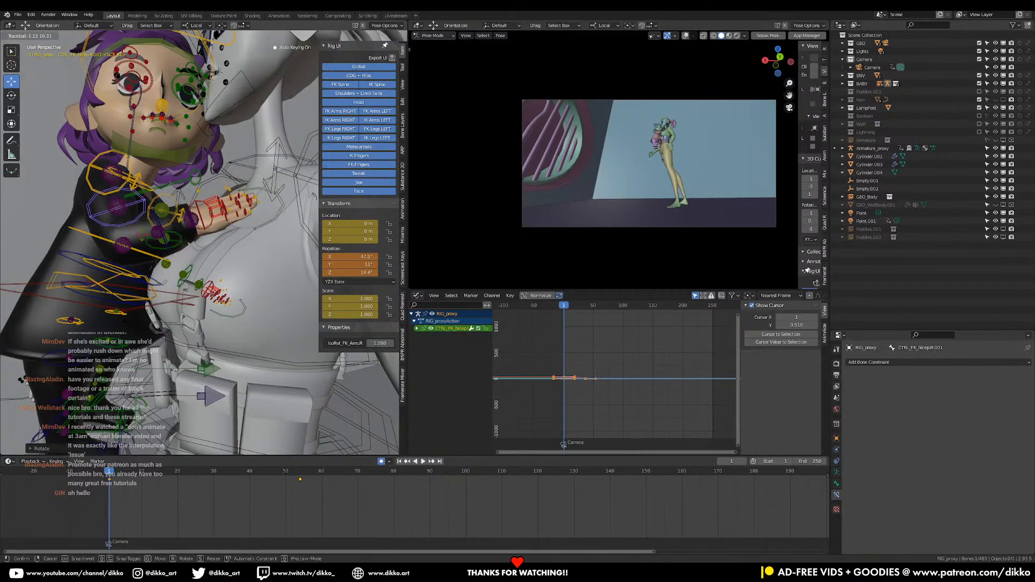
pyautogui.click(198, 230)
pyautogui.click(193, 226)
pyautogui.moveTo(195, 225); pyautogui.dragTo(278, 205, button='middle')
pyautogui.press('r')
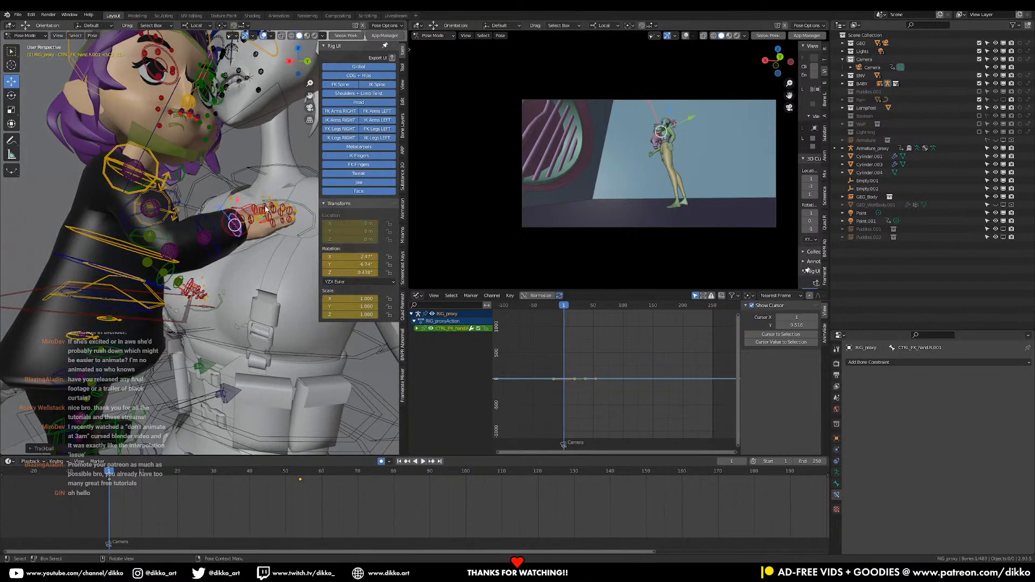
# Move and rotate the girl's right foot control so the foot sits against the woman's waist
pyautogui.moveTo(104, 237); pyautogui.dragTo(138, 324, button='middle')
pyautogui.press('g')
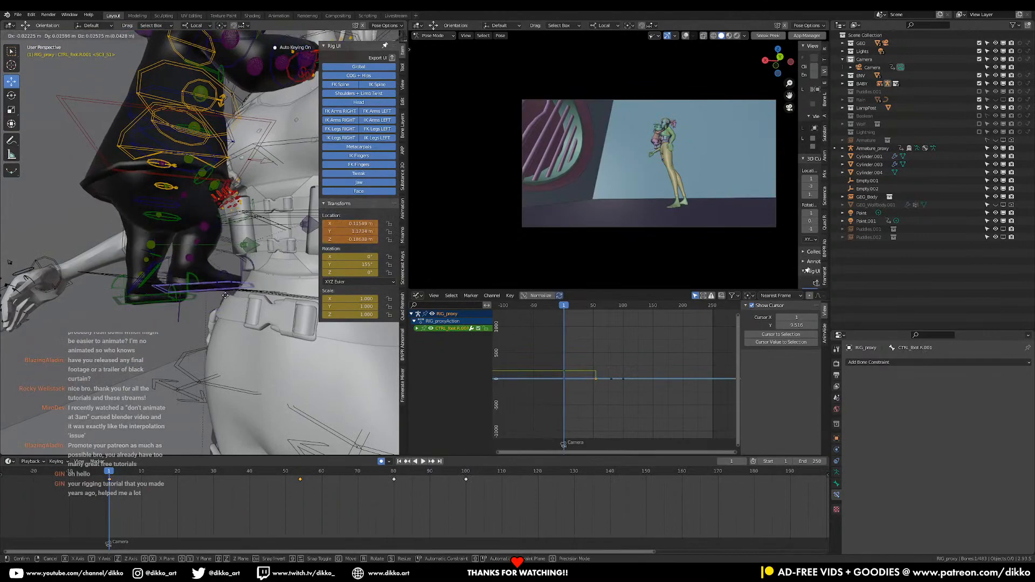
pyautogui.click(232, 272)
pyautogui.moveTo(168, 274); pyautogui.dragTo(197, 297, button='middle')
pyautogui.press('r')
pyautogui.click(119, 340)
pyautogui.press('g')
pyautogui.click(128, 333)
# Move and rotate the girl's left foot control up toward the front of the woman's waist
pyautogui.moveTo(127, 334); pyautogui.dragTo(305, 365, button='middle')
pyautogui.press('g')
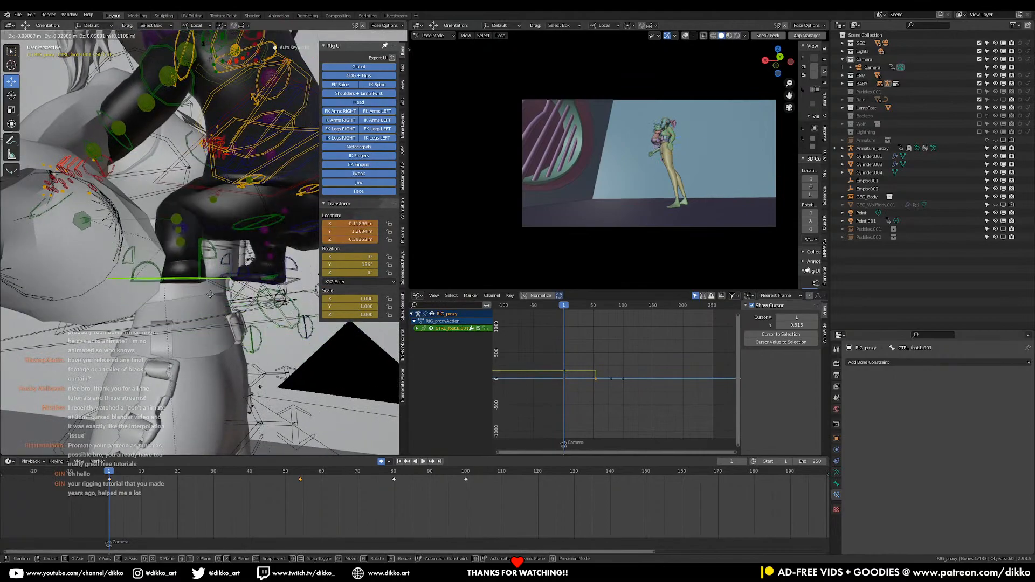
pyautogui.click(220, 297)
pyautogui.press('r')
pyautogui.click(241, 311)
pyautogui.press('g')
# Nudge the girl's right foot control slightly lower against the woman's waist
pyautogui.moveTo(287, 315); pyautogui.dragTo(166, 305, button='middle')
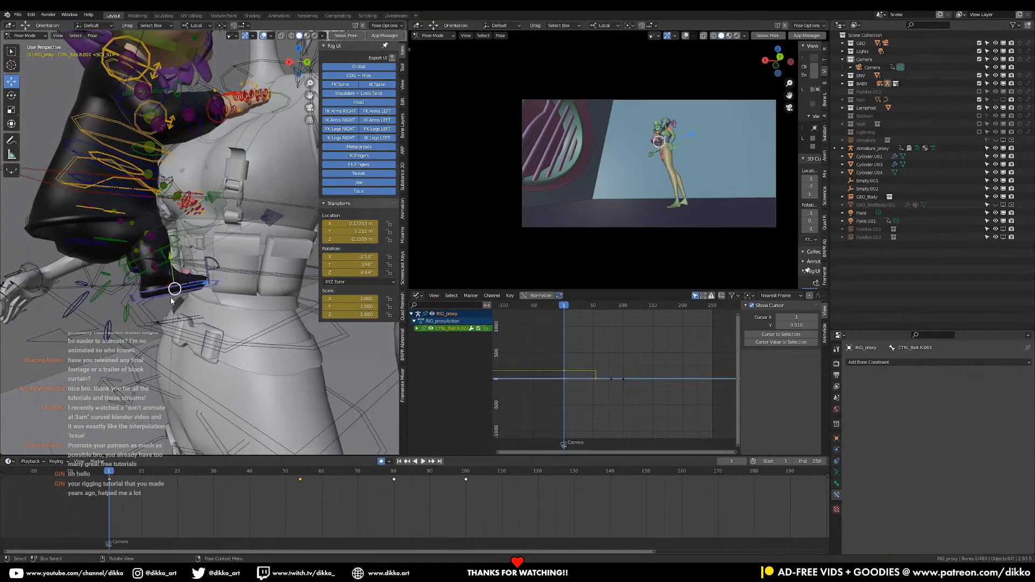
pyautogui.press('g')
pyautogui.click(175, 307)
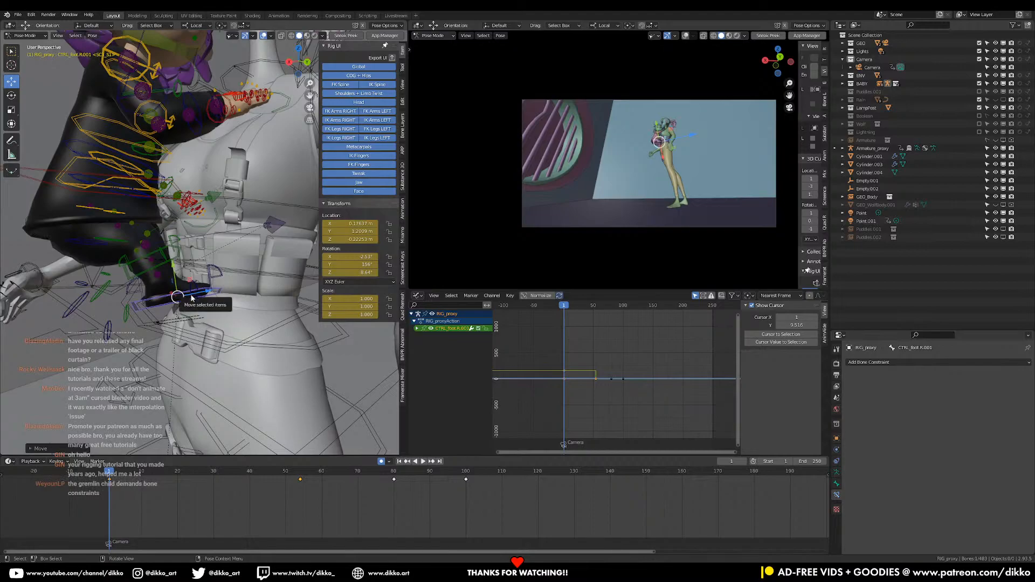
# Rotate the girl's left clavicle control to swing her left shoulder toward the woman
pyautogui.moveTo(178, 297); pyautogui.dragTo(135, 122, button='middle')
pyautogui.press('r')
pyautogui.click(266, 235)
pyautogui.click(138, 123)
pyautogui.press('r')
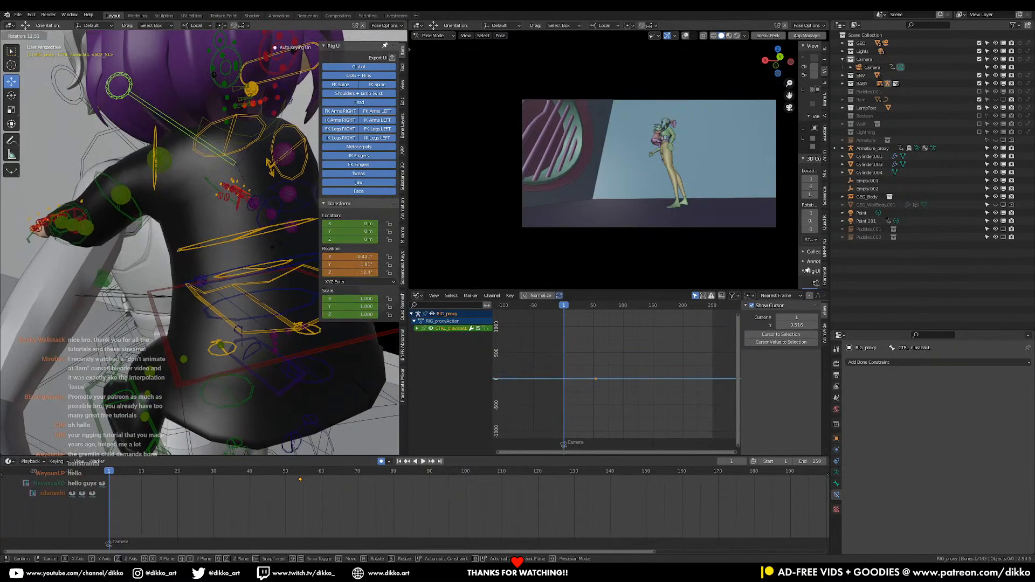
pyautogui.click(237, 222)
pyautogui.moveTo(184, 238); pyautogui.dragTo(246, 244, button='middle')
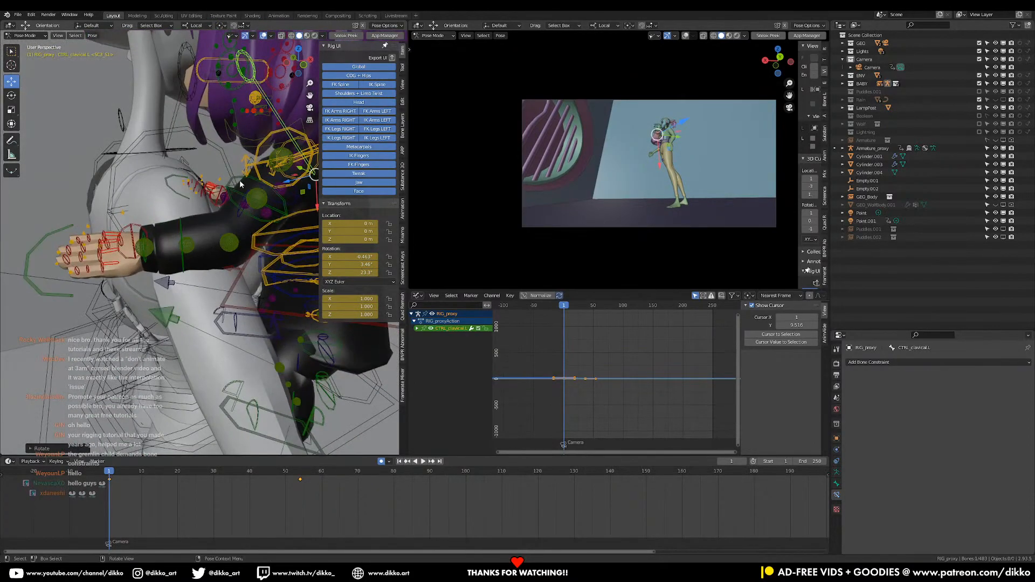
# Rotate the girl's left FK bicep and bend her left FK forearm on its local X axis to about 34.6°
pyautogui.click(271, 279)
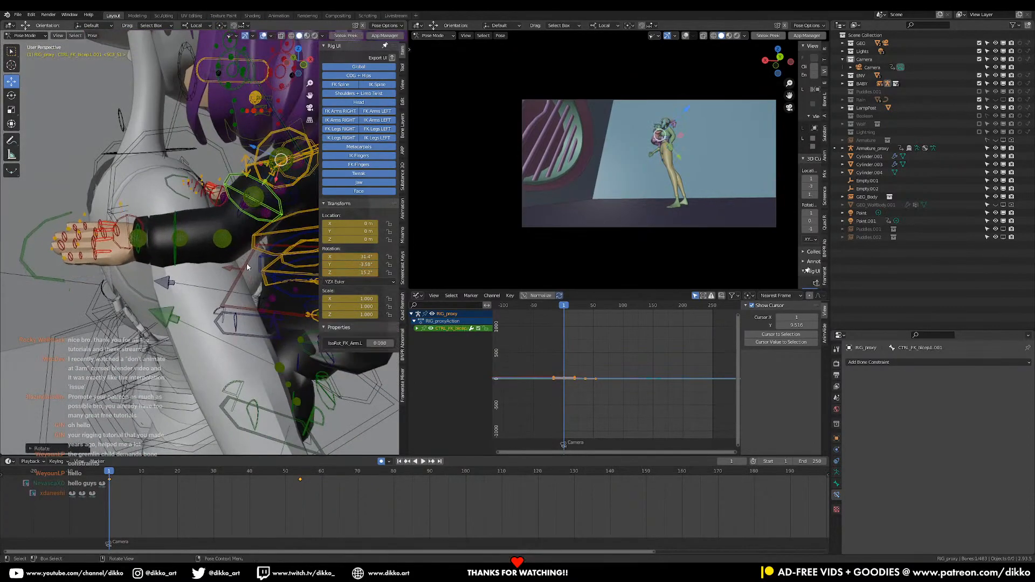
pyautogui.click(178, 221)
pyautogui.press('r')
pyautogui.press('x')
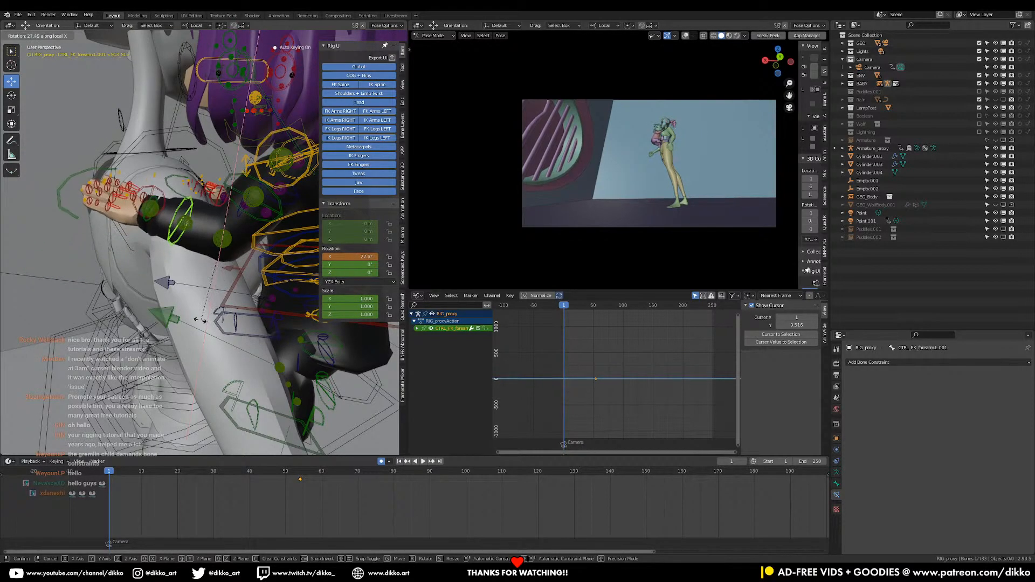
pyautogui.click(189, 320)
pyautogui.moveTo(248, 223); pyautogui.dragTo(233, 206, button='middle')
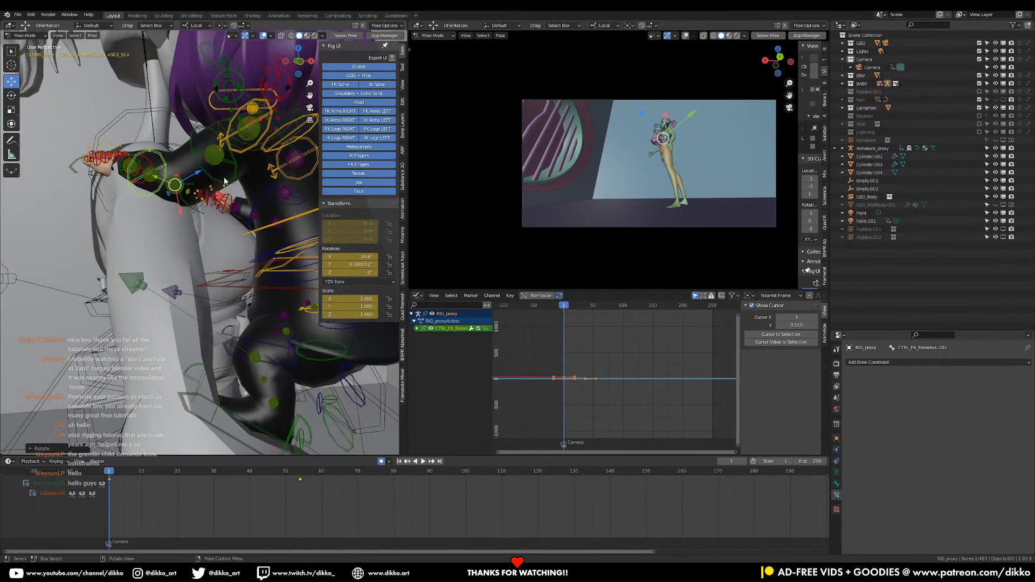
# Rotate the girl's left FK bicep again so the arm reaches up over the woman's shoulder
pyautogui.click(225, 181)
pyautogui.press('g')
pyautogui.press('r')
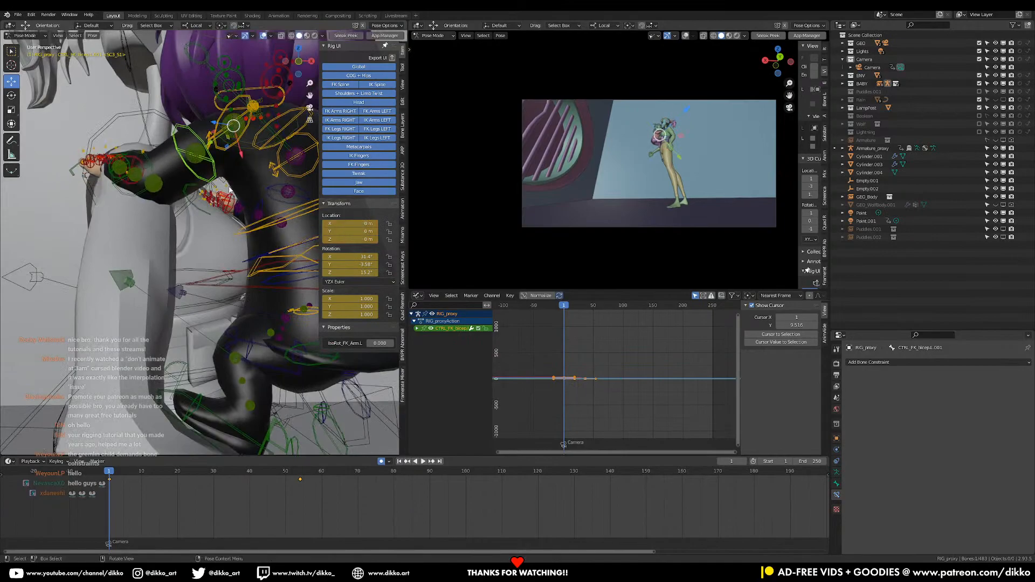
pyautogui.click(127, 230)
pyautogui.moveTo(127, 230); pyautogui.dragTo(229, 179, button='middle')
# Trackball-rotate the girl's left FK forearm so it wraps around behind the woman's shoulder
pyautogui.click(200, 175)
pyautogui.press('r')
pyautogui.press('r')
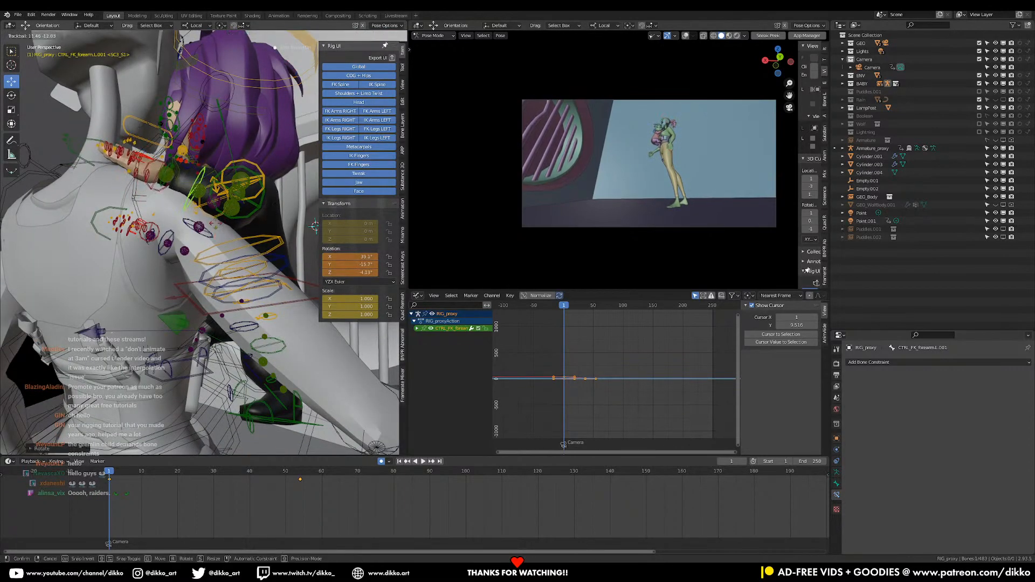
# Trackball-rotate the girl's left FK hand so it lies flat on the back of the woman's shoulder
pyautogui.moveTo(216, 227); pyautogui.dragTo(167, 188, button='middle')
pyautogui.press('r')
pyautogui.press('r')
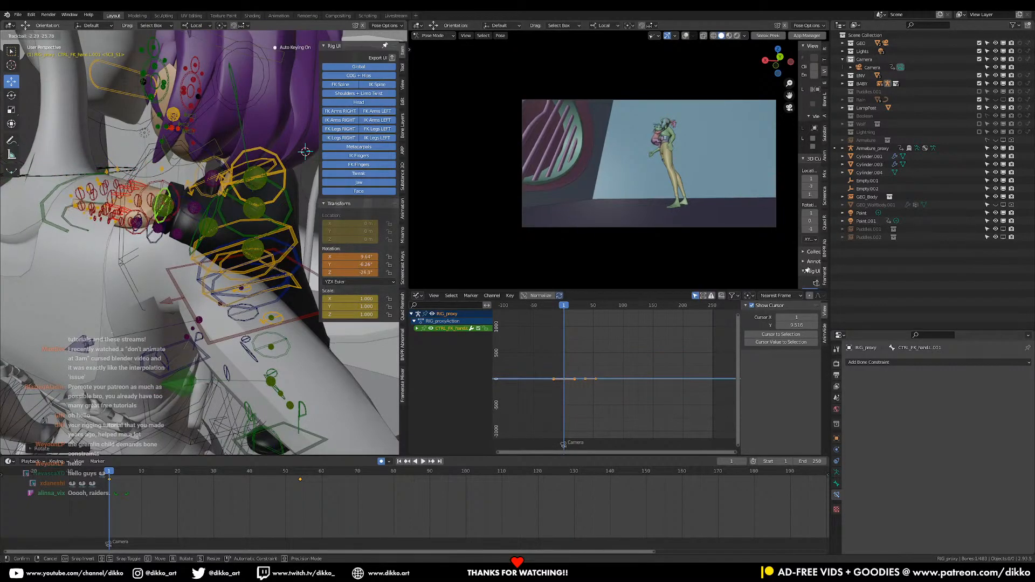
pyautogui.click(180, 206)
pyautogui.press('r')
pyautogui.press('r')
pyautogui.click(243, 217)
# Check the cling pose in the camera view, then switch from the girl's rig to the woman's Armature_proxy in Pose Mode
pyautogui.scroll(-5, 243, 291)
pyautogui.moveTo(242, 291); pyautogui.dragTo(162, 323, button='middle')
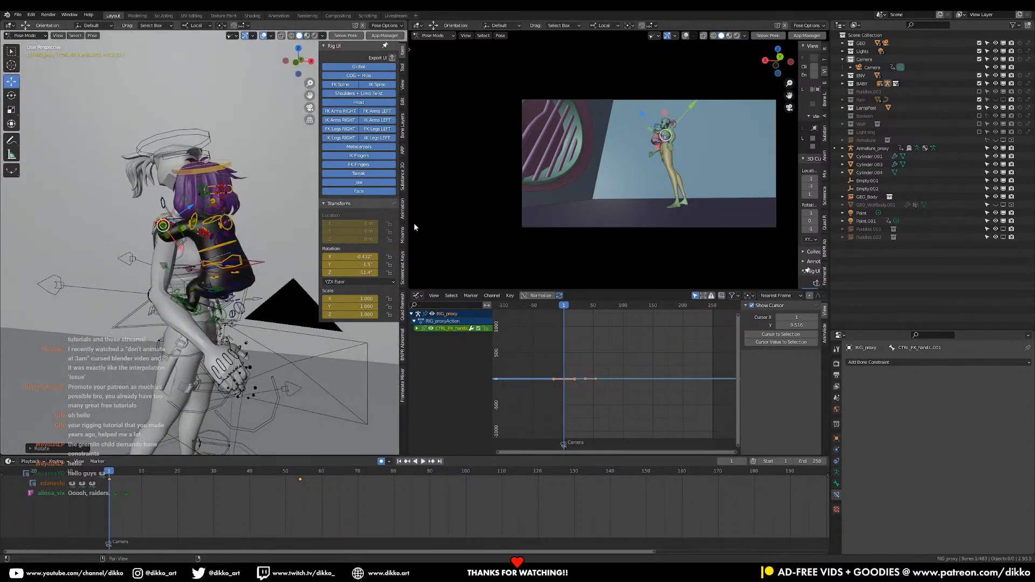
pyautogui.scroll(8, 672, 135)
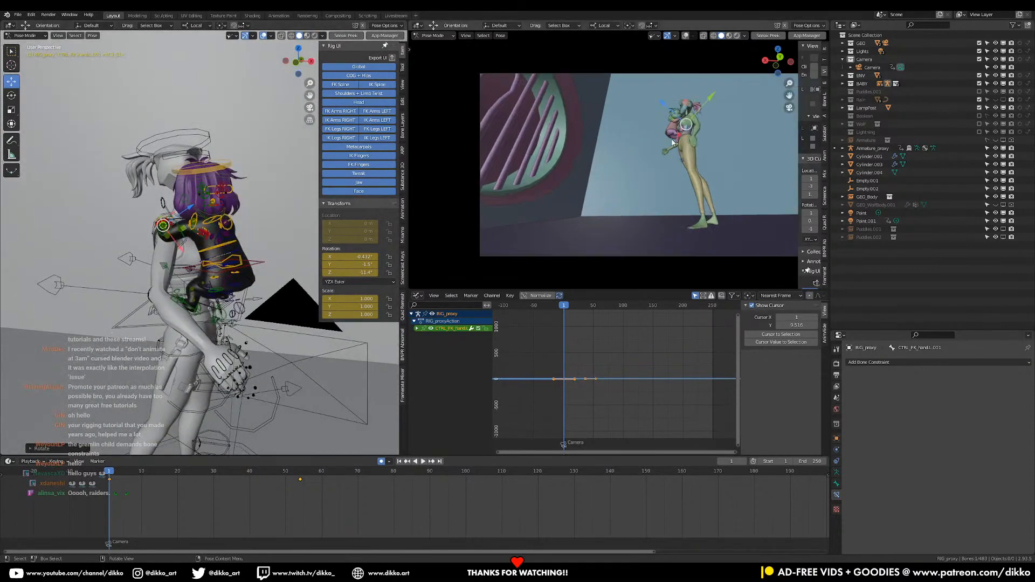
pyautogui.moveTo(616, 167); pyautogui.dragTo(603, 204, button='middle')
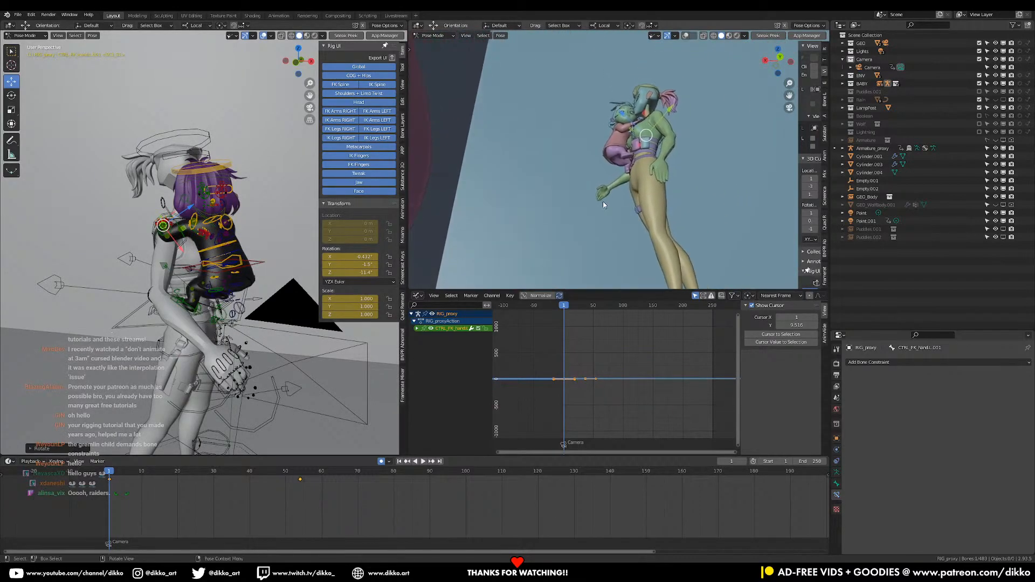
pyautogui.moveTo(222, 315); pyautogui.dragTo(203, 267, button='middle')
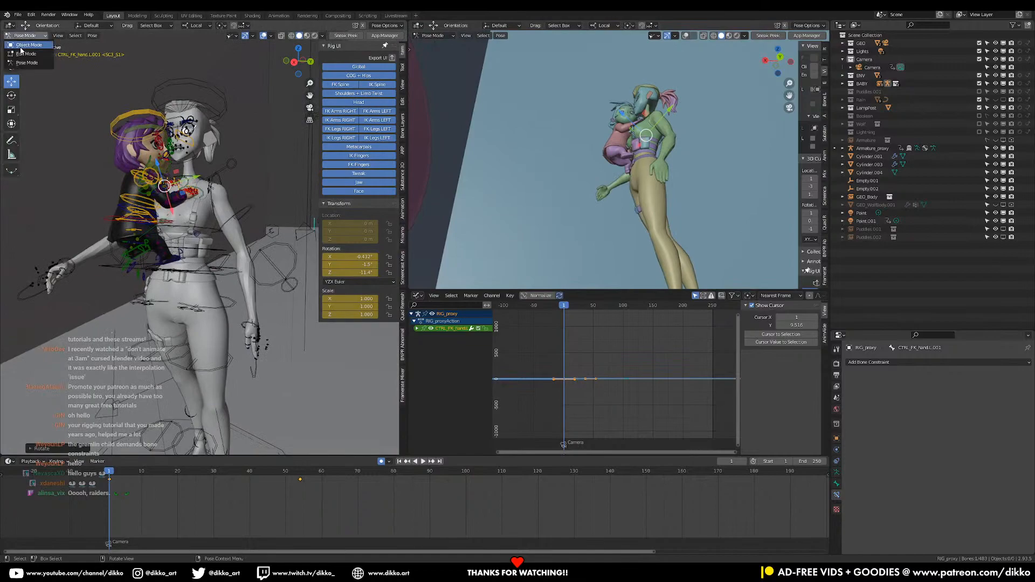
pyautogui.click(20, 48)
pyautogui.click(252, 324)
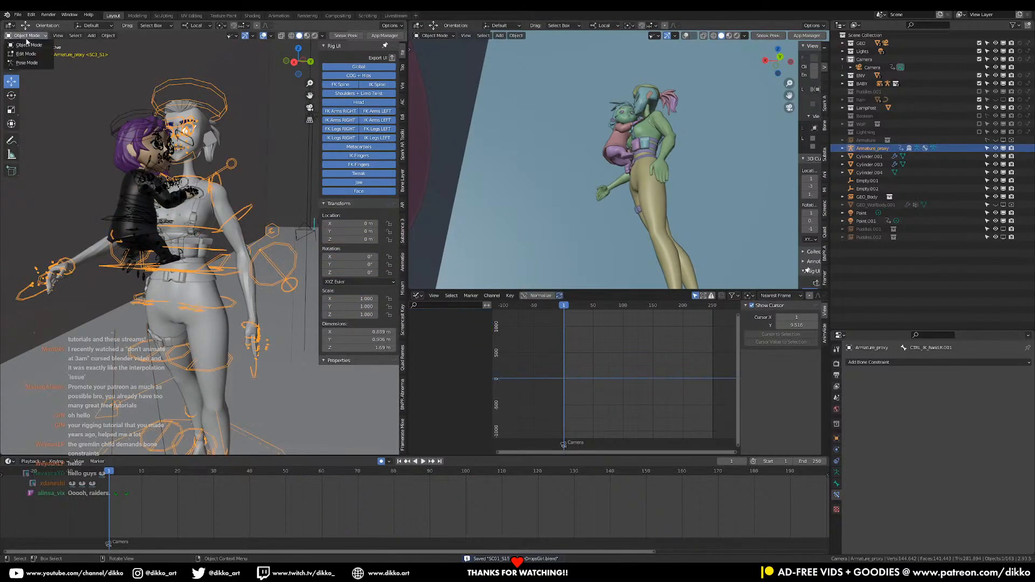
pyautogui.click(27, 63)
# Move the woman's left IK hand control up in front of her hips, below the girl
pyautogui.moveTo(294, 335)
pyautogui.mouseDown(button='middle')
pyautogui.moveTo(241, 297)
pyautogui.moveTo(264, 337)
pyautogui.moveTo(293, 337)
pyautogui.mouseUp(button='middle')
pyautogui.click(240, 326)
pyautogui.press('g')
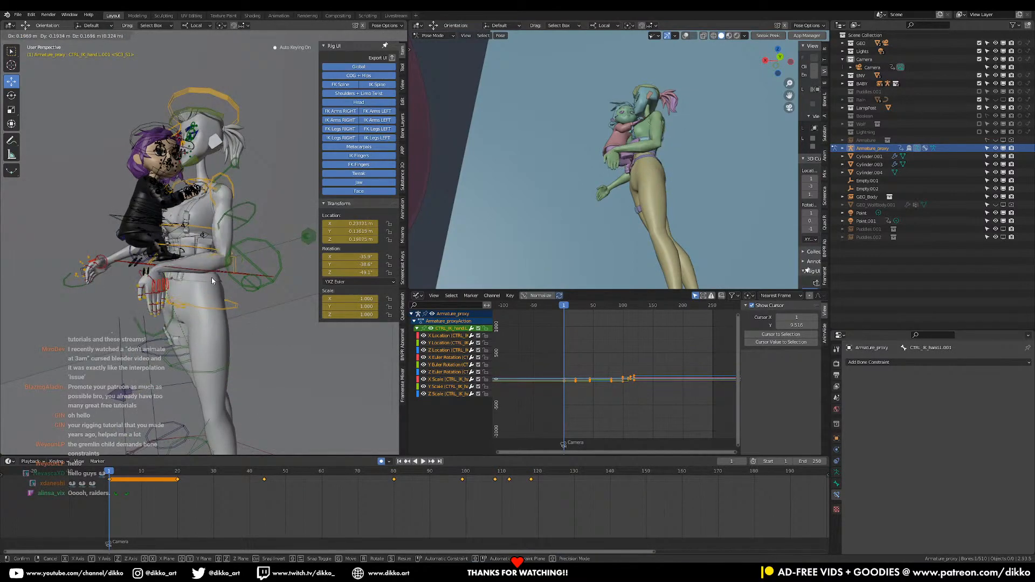
pyautogui.click(207, 282)
# Trackball-rotate the woman's left IK hand so its palm turns up toward the girl
pyautogui.moveTo(207, 283); pyautogui.dragTo(264, 307, button='middle')
pyautogui.press('r')
pyautogui.press('r')
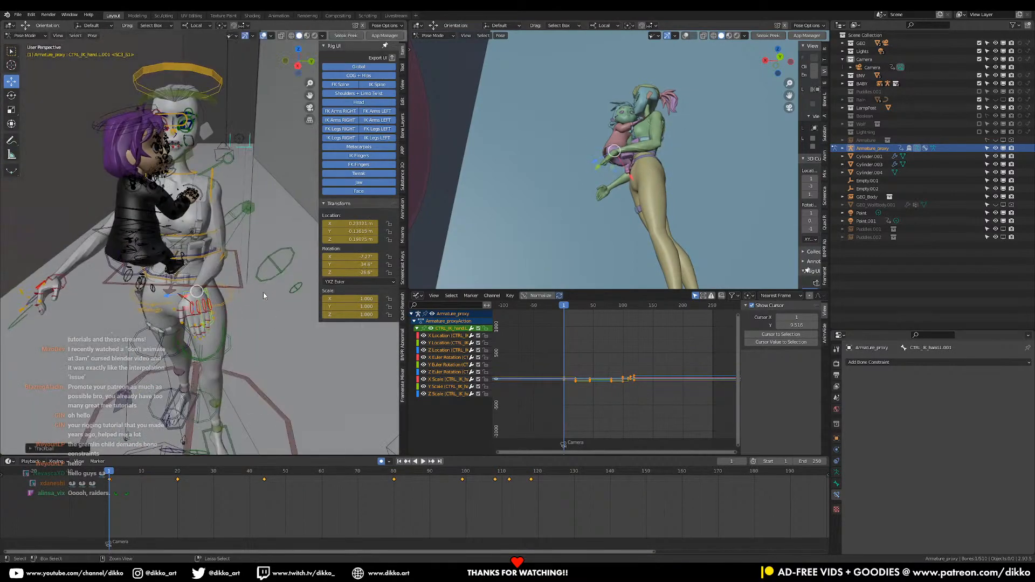
pyautogui.press('r')
pyautogui.press('r')
pyautogui.click(281, 330)
pyautogui.moveTo(281, 331); pyautogui.dragTo(205, 294, button='middle')
pyautogui.press('r')
pyautogui.press('r')
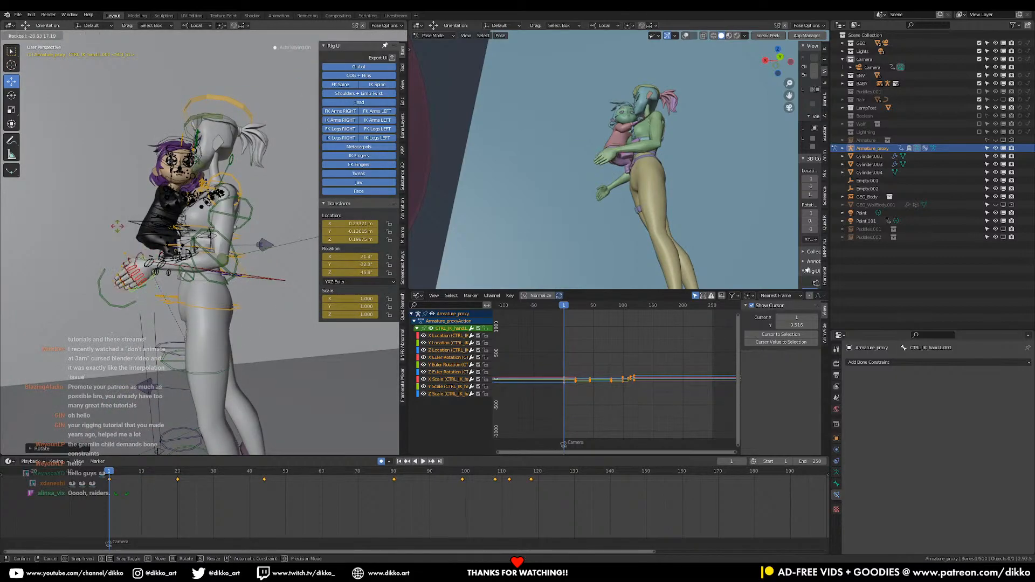
pyautogui.press('r')
pyautogui.click(252, 312)
# Move and rotate the woman's left IK hand control so the hand supports the girl's lower back
pyautogui.moveTo(252, 313); pyautogui.dragTo(248, 288, button='middle')
pyautogui.press('g')
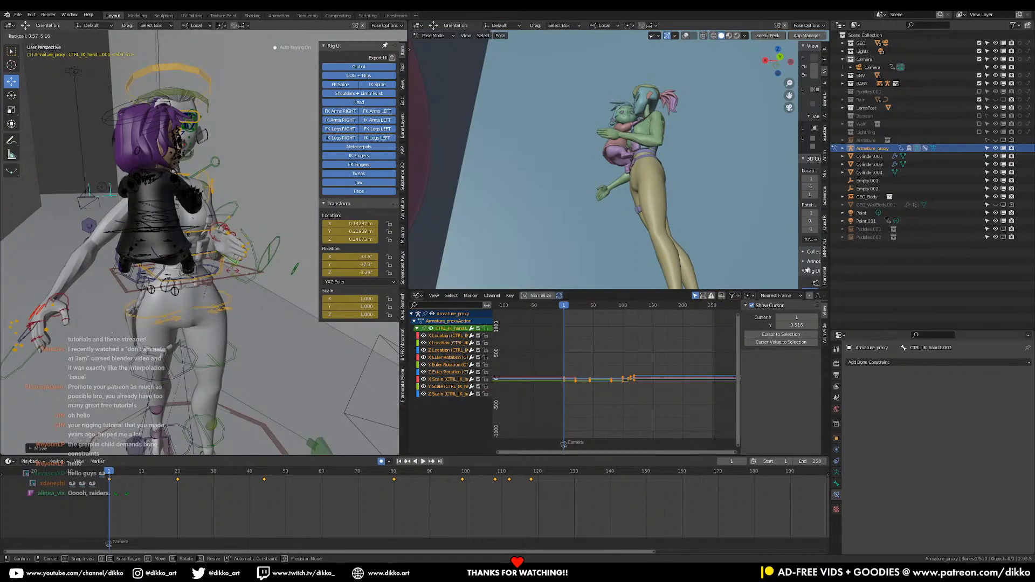
pyautogui.press('g')
pyautogui.click(276, 260)
pyautogui.press('r')
pyautogui.click(245, 335)
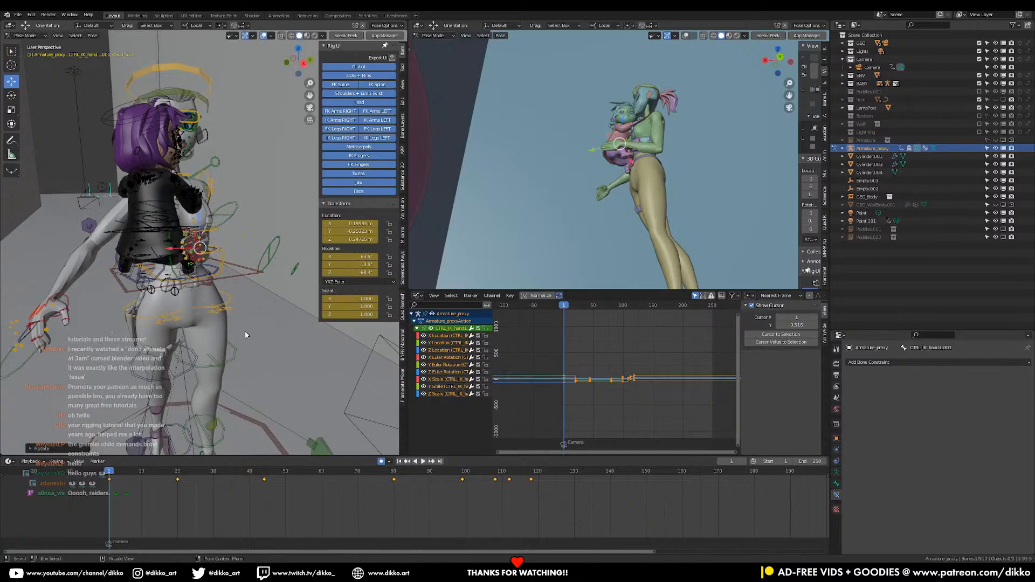
pyautogui.click(265, 329)
# Move the woman's left arm IK pole control outward to redirect her elbow
pyautogui.moveTo(263, 330); pyautogui.dragTo(179, 371, button='middle')
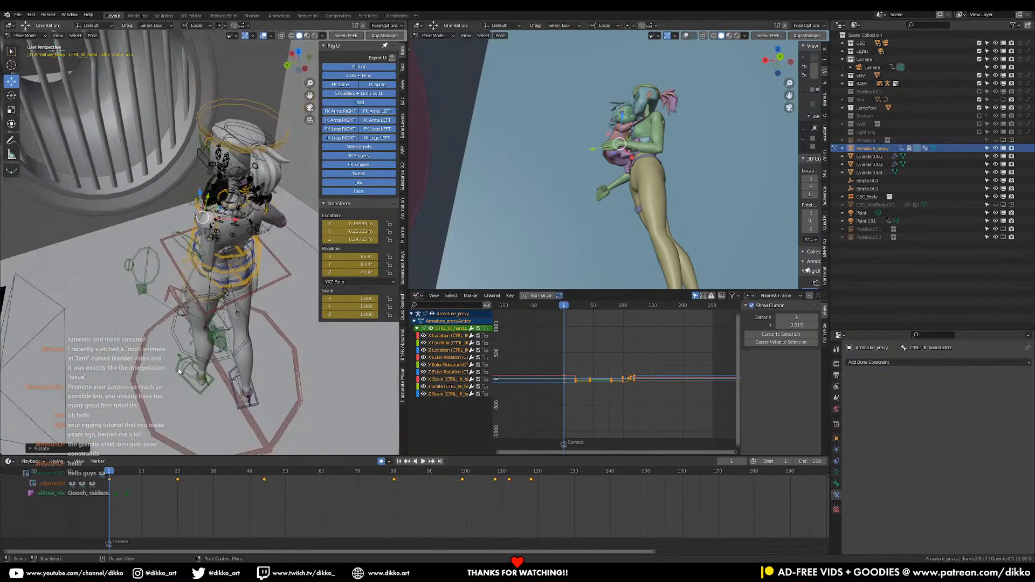
pyautogui.click(225, 342)
pyautogui.press('g')
pyautogui.click(129, 327)
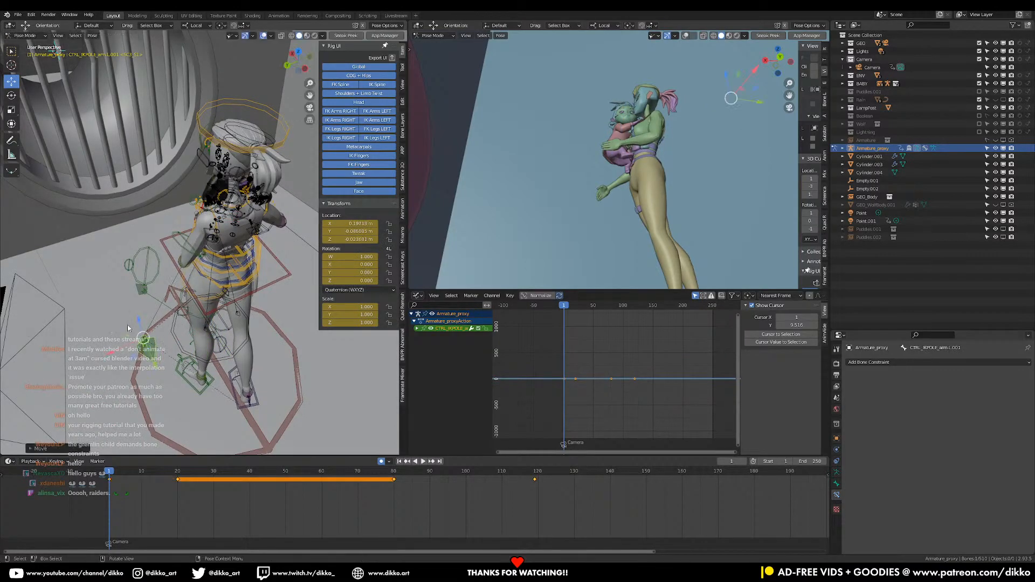
# Move the woman's right IK hand control up to the girl's back and rotate it into a holding position
pyautogui.click(229, 315)
pyautogui.moveTo(229, 312); pyautogui.dragTo(246, 300, button='middle')
pyautogui.click(157, 362)
pyautogui.press('g')
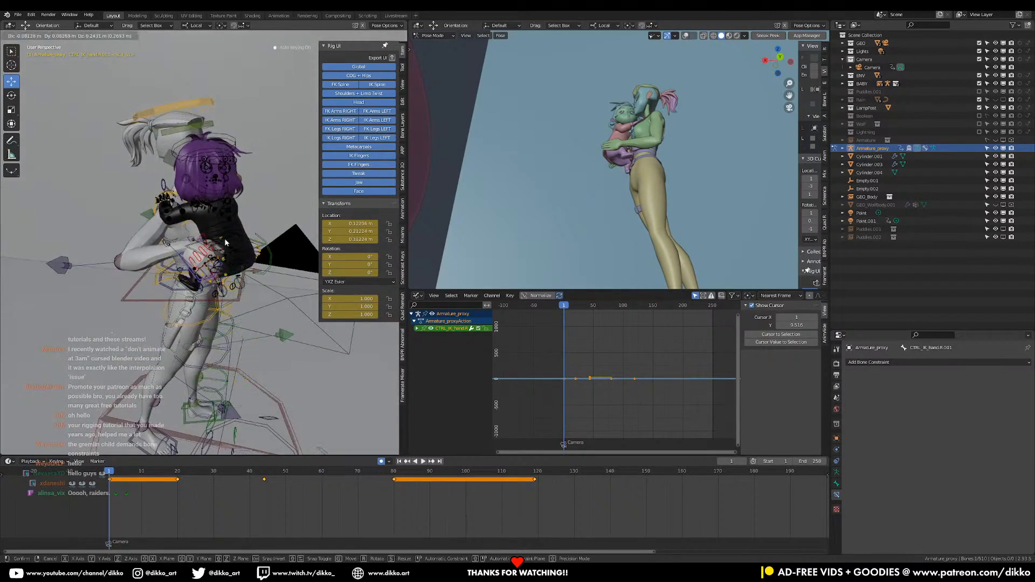
pyautogui.click(225, 239)
pyautogui.press('r')
pyautogui.click(151, 103)
pyautogui.moveTo(186, 216); pyautogui.dragTo(219, 263, button='middle')
pyautogui.press('g')
pyautogui.scroll(5, 275, 232)
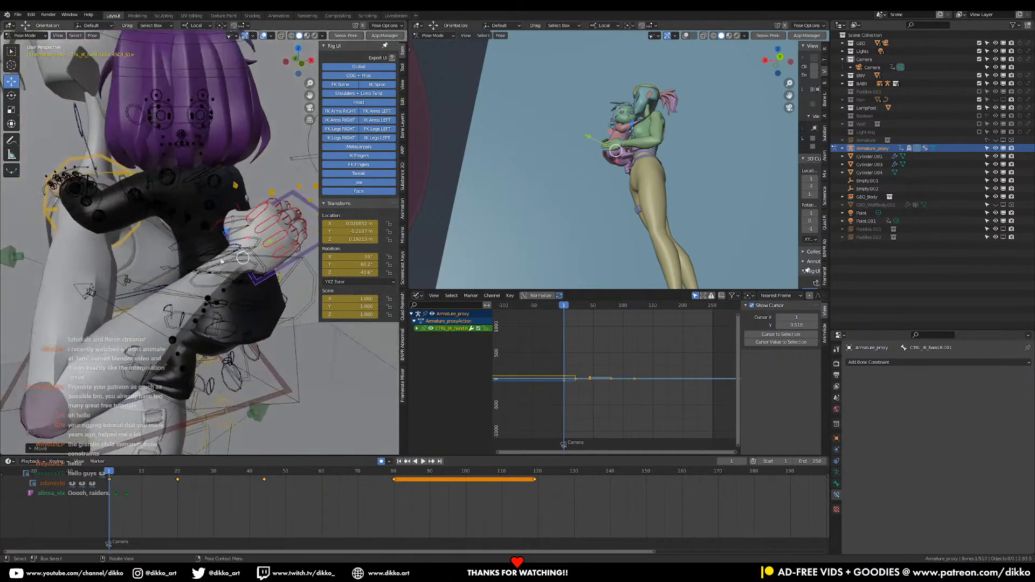
# Refine the rotation and position of the woman's right IK hand so the palm presses against the girl's back
pyautogui.press('r')
pyautogui.press('r')
pyautogui.press('g')
pyautogui.click(202, 272)
pyautogui.press('r')
pyautogui.press('r')
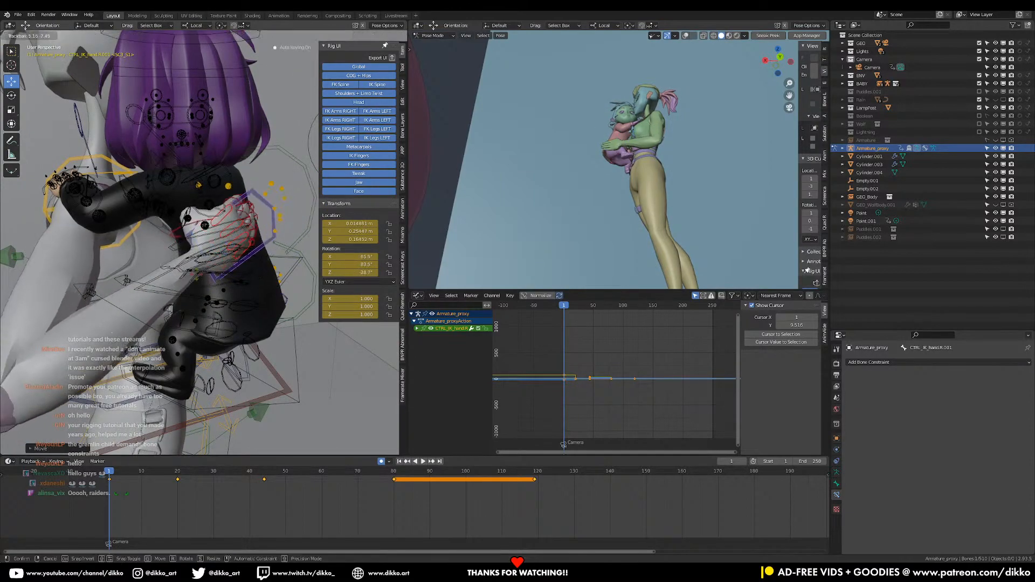
pyautogui.press('g')
pyautogui.press('r')
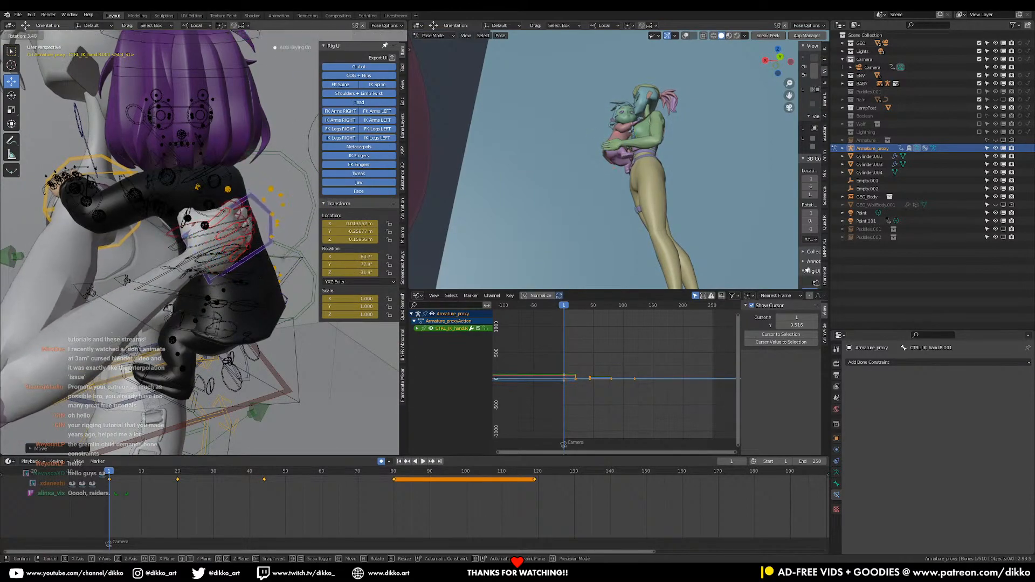
pyautogui.click(195, 280)
pyautogui.moveTo(224, 266); pyautogui.dragTo(251, 267, button='middle')
# Trackball-rotate the woman's right clavicle control to bring her shoulder toward the girl
pyautogui.click(79, 195)
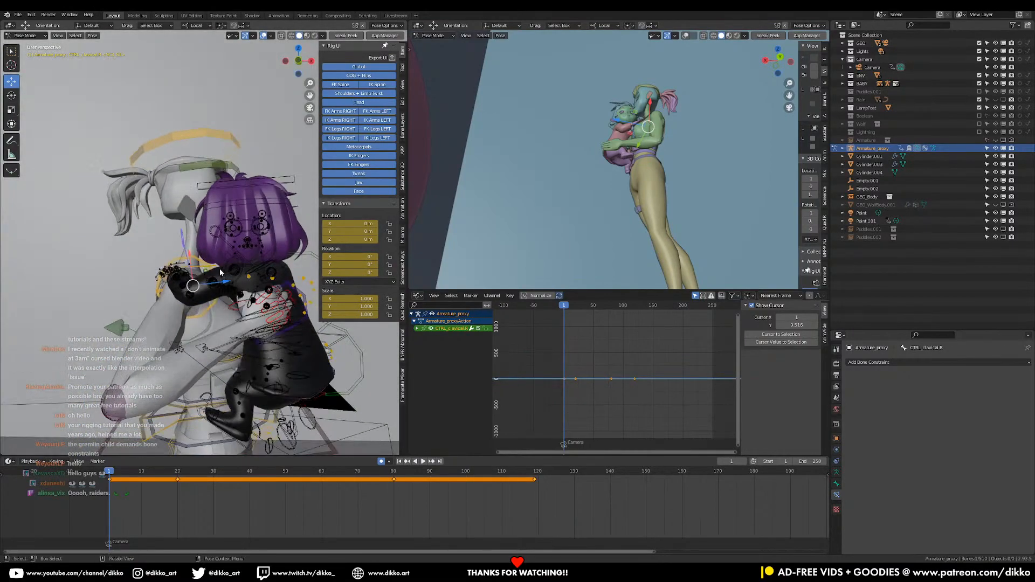
pyautogui.press('r')
pyautogui.press('r')
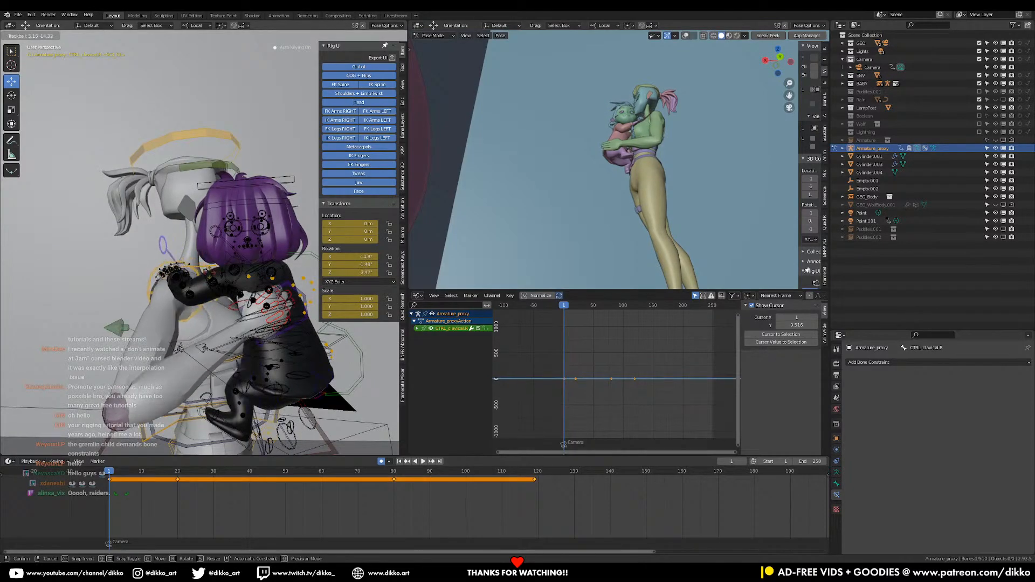
pyautogui.click(221, 280)
pyautogui.moveTo(221, 280); pyautogui.dragTo(330, 287, button='middle')
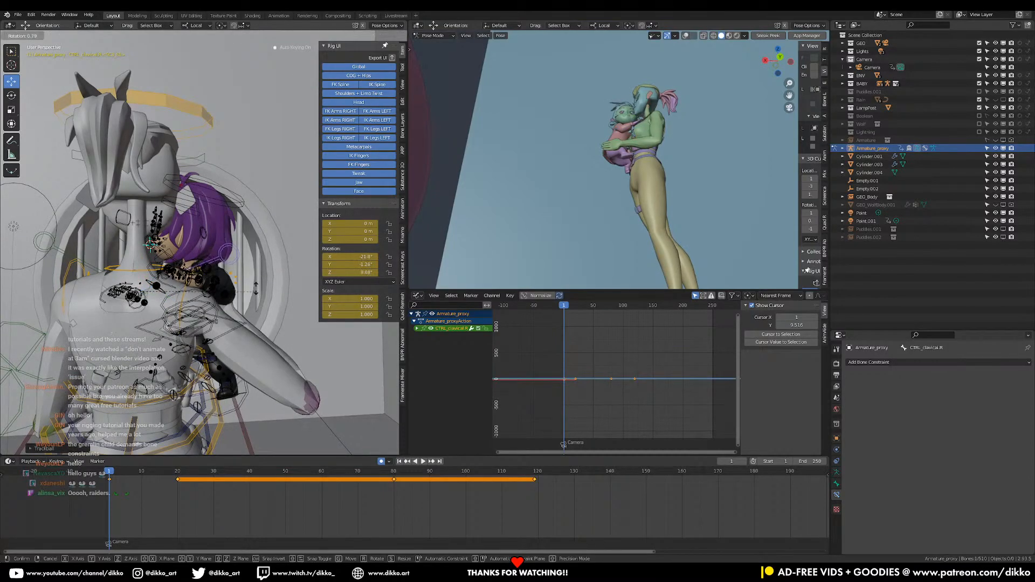
pyautogui.click(264, 324)
# Adjust the position and rotation of the woman's right IK hand against the girl's side
pyautogui.moveTo(264, 324); pyautogui.dragTo(291, 320, button='middle')
pyautogui.click(232, 294)
pyautogui.press('r')
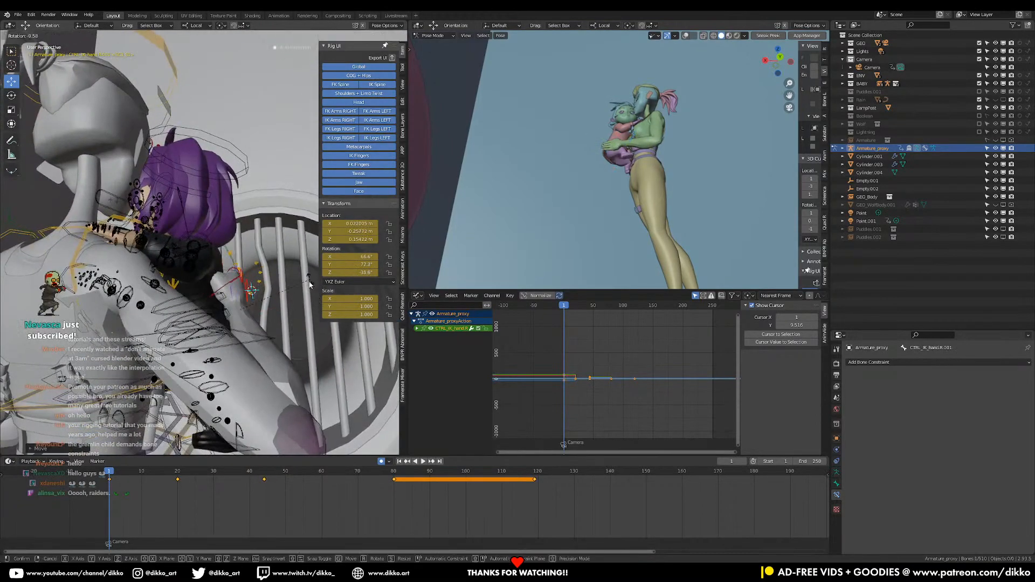
pyautogui.click(310, 279)
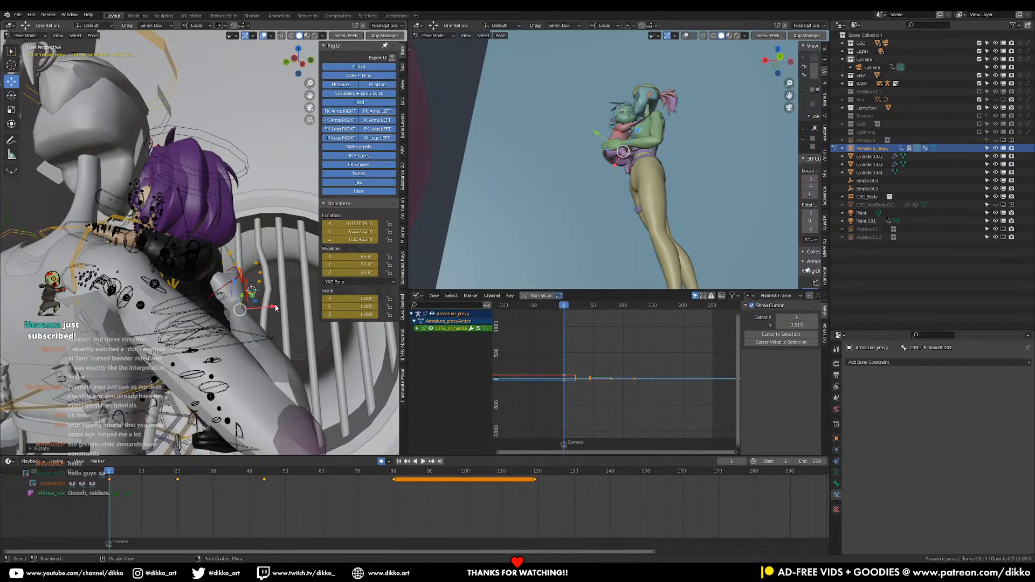
pyautogui.scroll(-2, 303, 278)
# Rotate the pinky and the neighbouring finger controls of the woman's left hand to fit them against the girl's body
pyautogui.moveTo(303, 279); pyautogui.dragTo(235, 392, button='middle')
pyautogui.click(238, 405)
pyautogui.press('r')
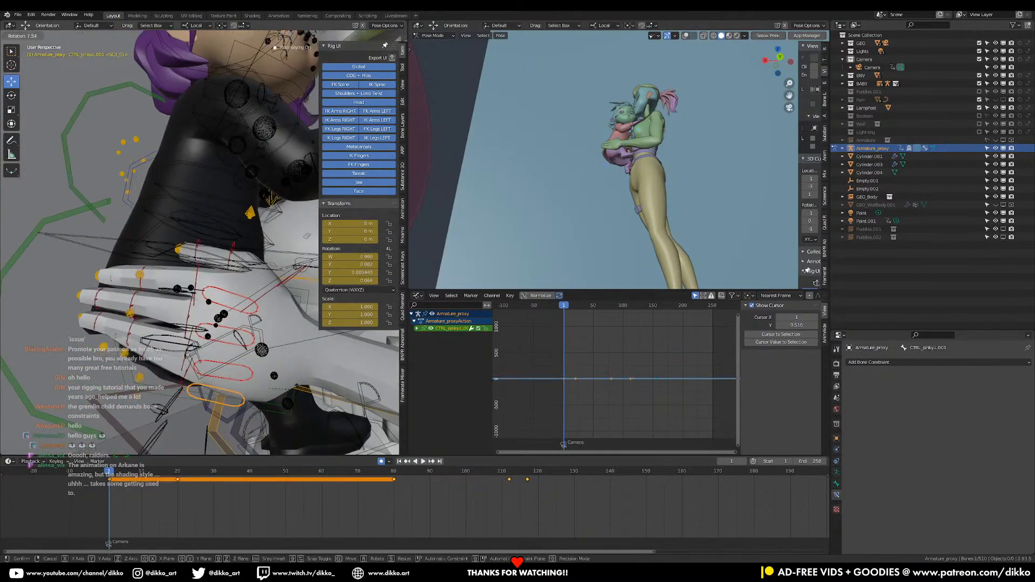
pyautogui.click(283, 381)
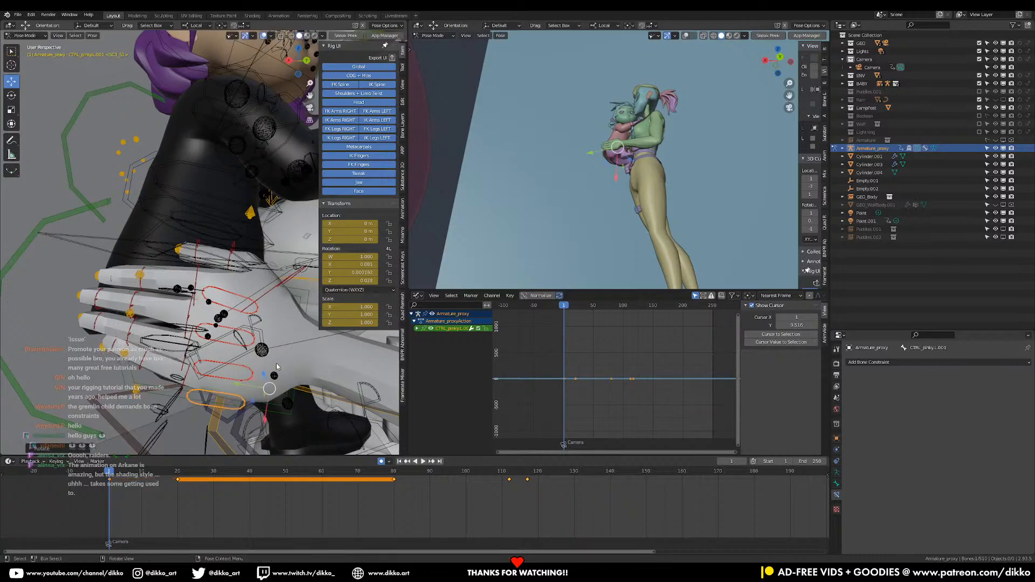
pyautogui.click(253, 372)
pyautogui.press('r')
pyautogui.click(269, 350)
# Add a Child Of constraint to the woman's left IK hand targeting RIG_proxy, bone CTRL_COG.001, and set its inverse
pyautogui.moveTo(270, 350); pyautogui.dragTo(269, 343, button='middle')
pyautogui.moveTo(247, 300); pyautogui.dragTo(201, 291, button='middle')
pyautogui.click(227, 292)
pyautogui.click(865, 363)
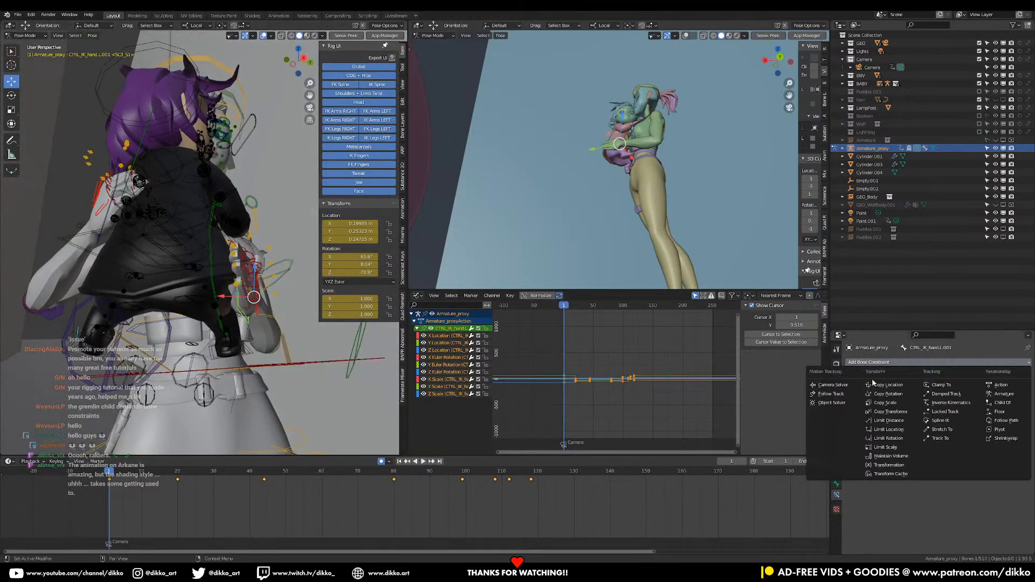
pyautogui.click(1011, 404)
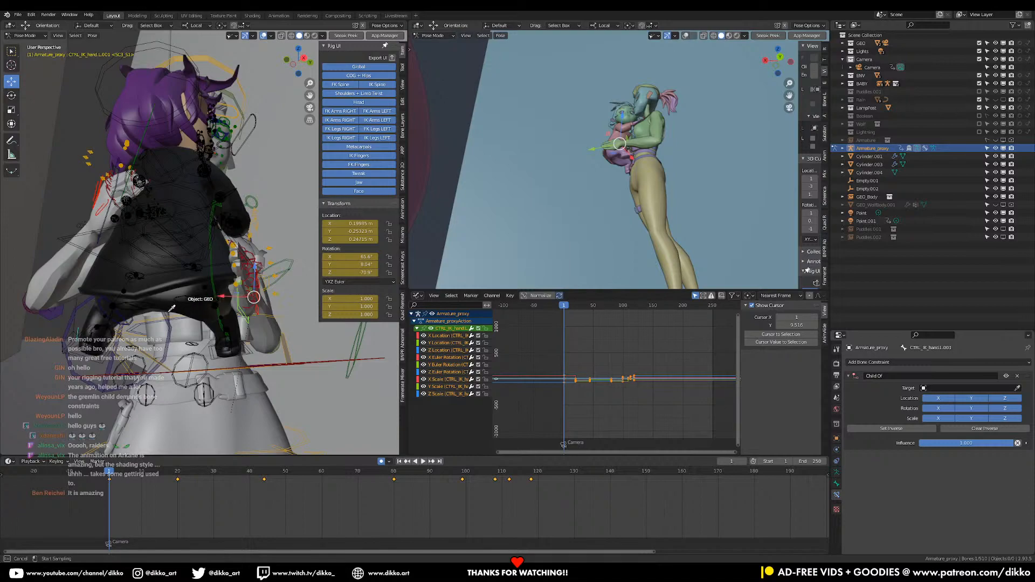
pyautogui.click(119, 267)
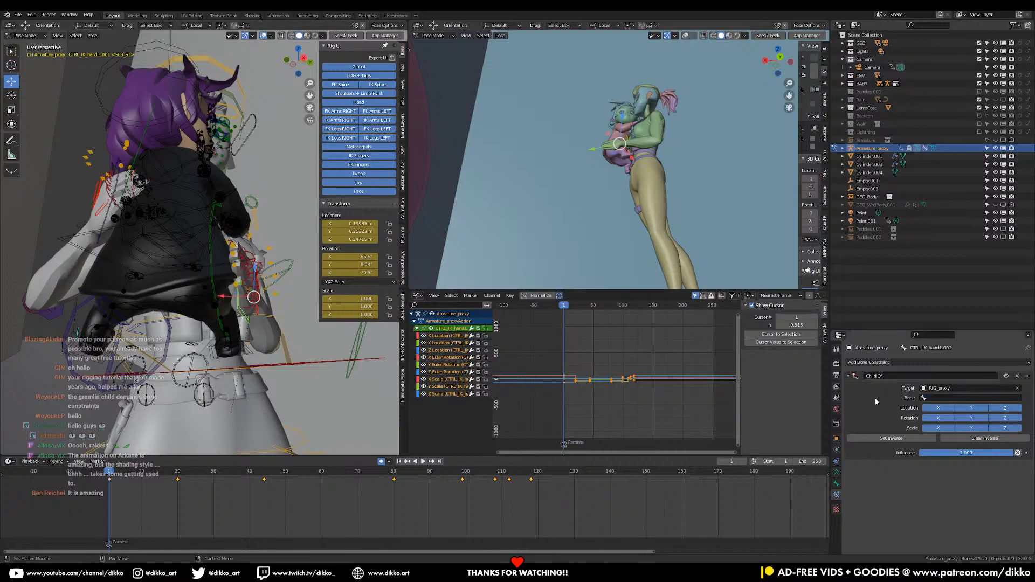
pyautogui.click(936, 398)
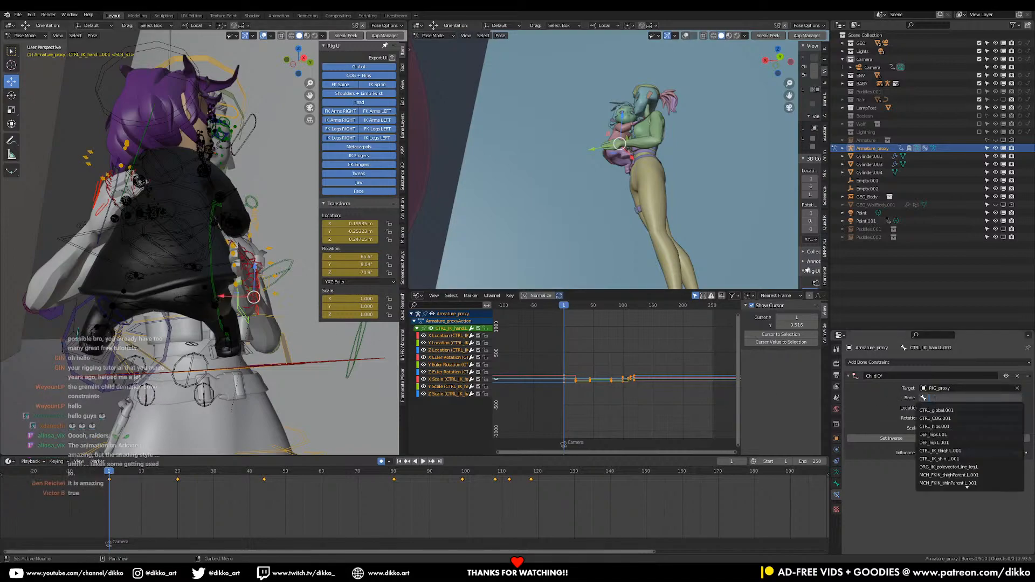
pyautogui.click(939, 419)
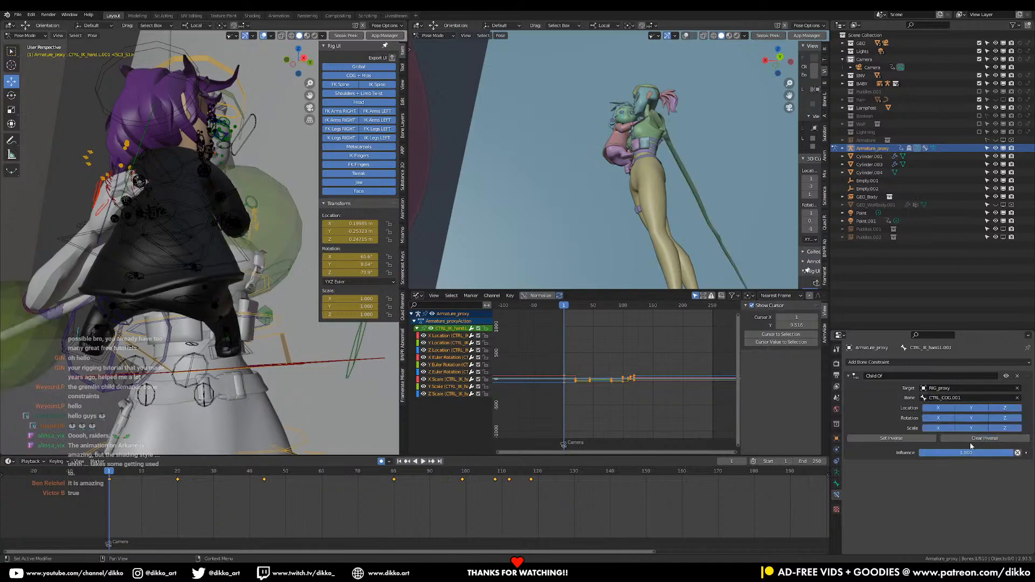
pyautogui.click(911, 438)
# Add a Child Of constraint to the woman's right IK hand targeting RIG_proxy, bone CTRL_COG.001, and set its inverse
pyautogui.moveTo(202, 370); pyautogui.dragTo(228, 320, button='middle')
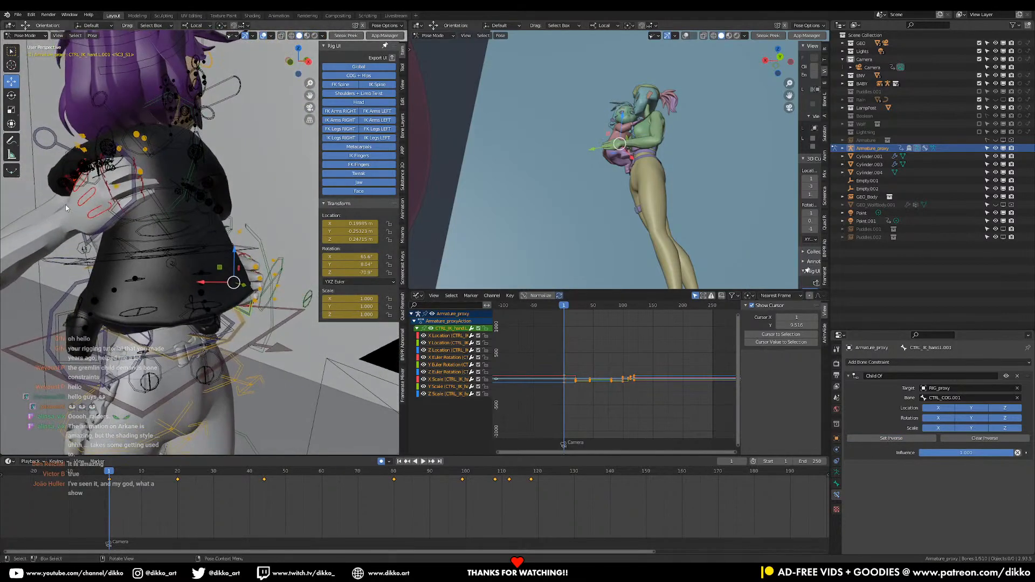
pyautogui.click(109, 223)
pyautogui.click(902, 363)
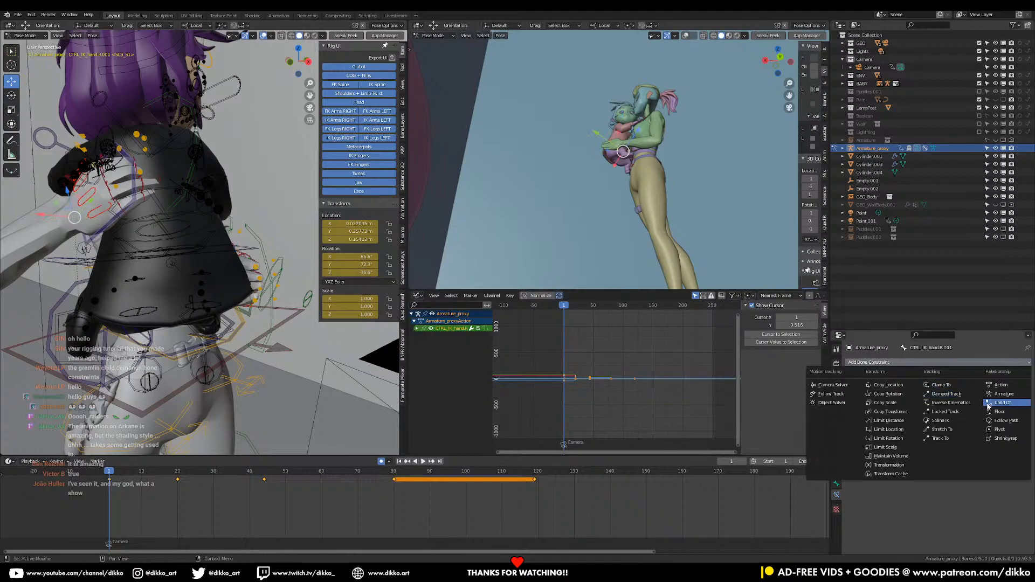
pyautogui.click(1007, 403)
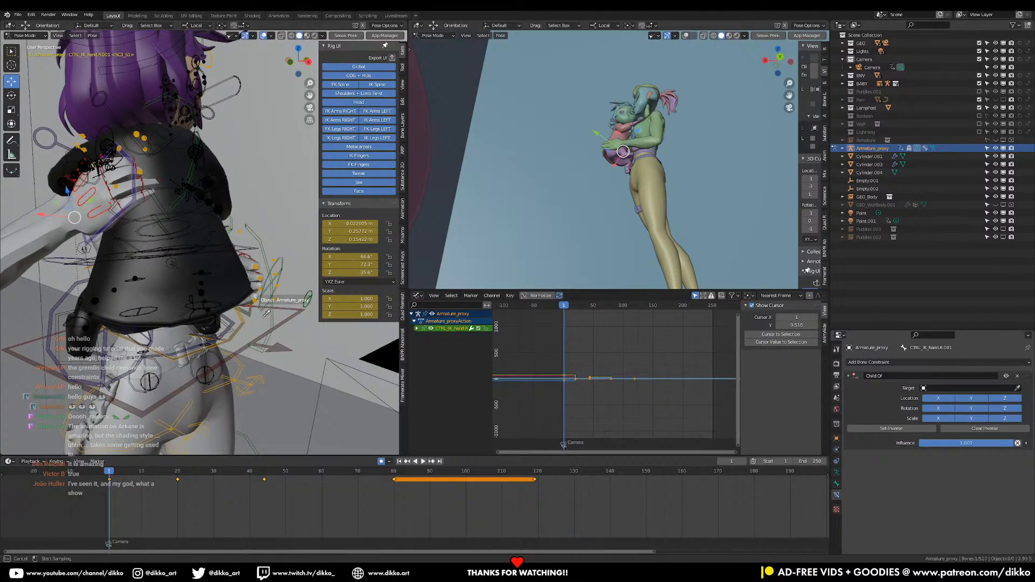
pyautogui.click(250, 243)
pyautogui.click(953, 398)
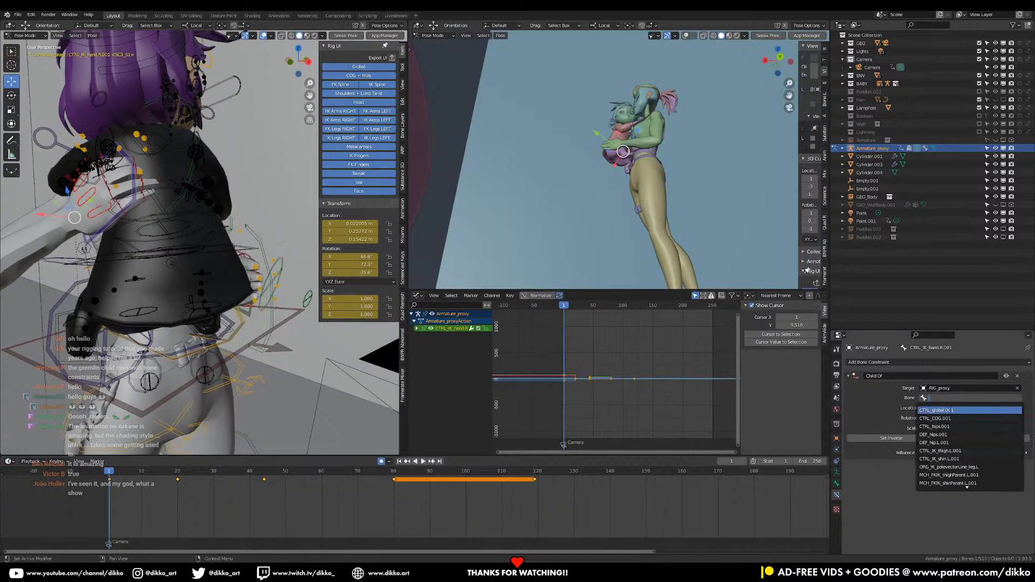
pyautogui.click(949, 418)
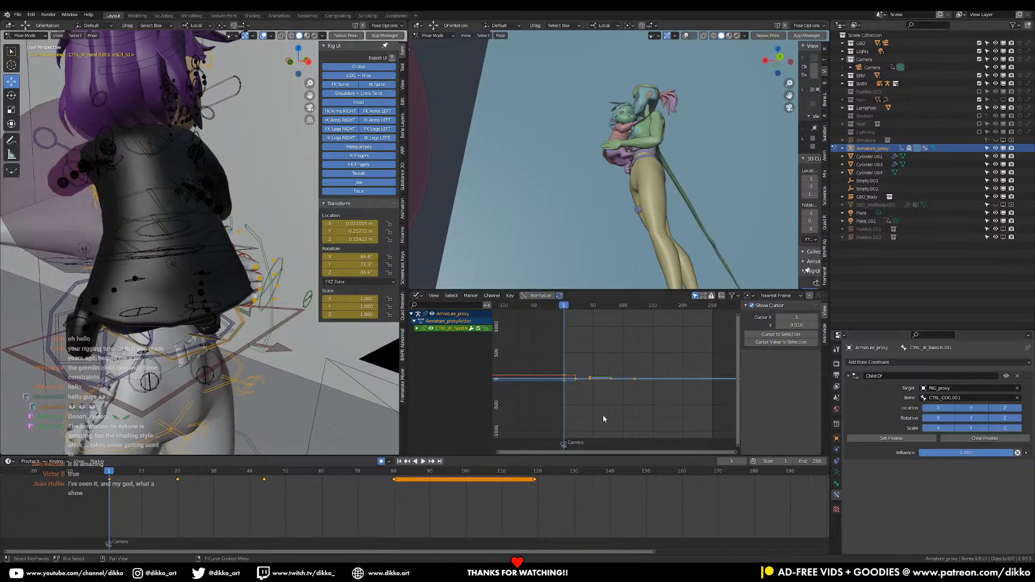
pyautogui.click(918, 437)
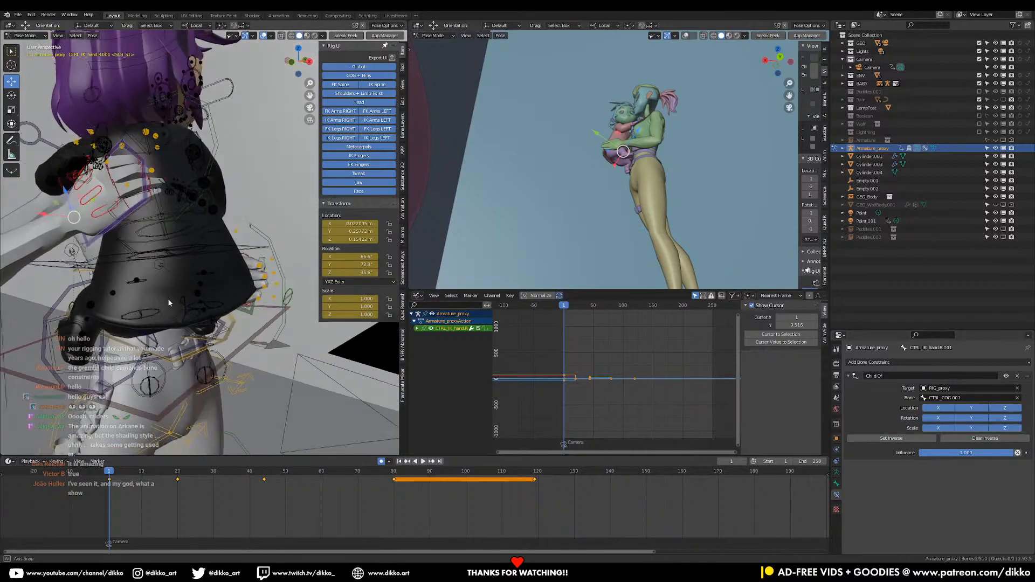
# Pose the girl's rig by moving its COG control as a test of the woman's hand constraints, and undo the move
pyautogui.click(24, 46)
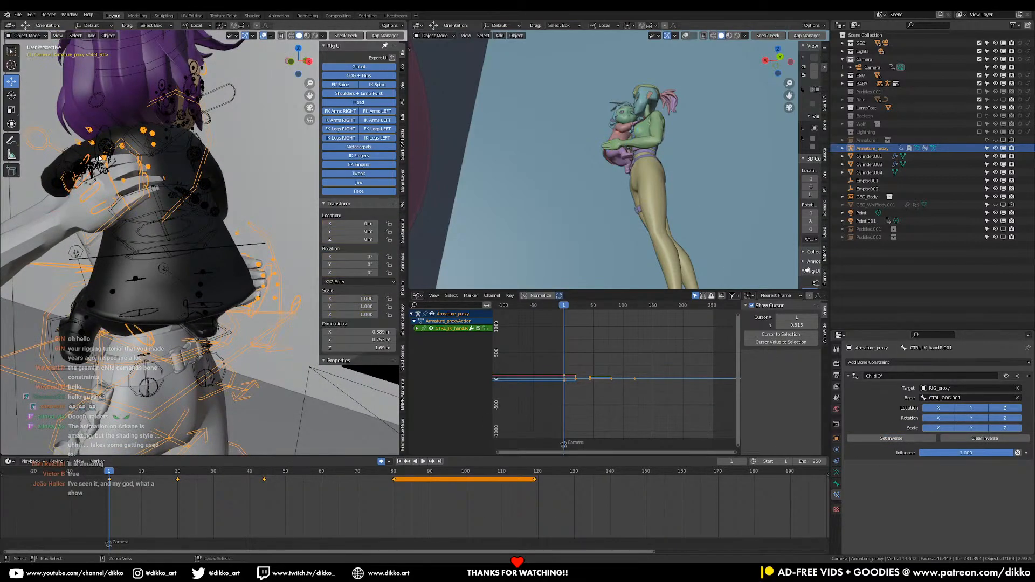
pyautogui.moveTo(117, 191); pyautogui.dragTo(234, 341, button='middle')
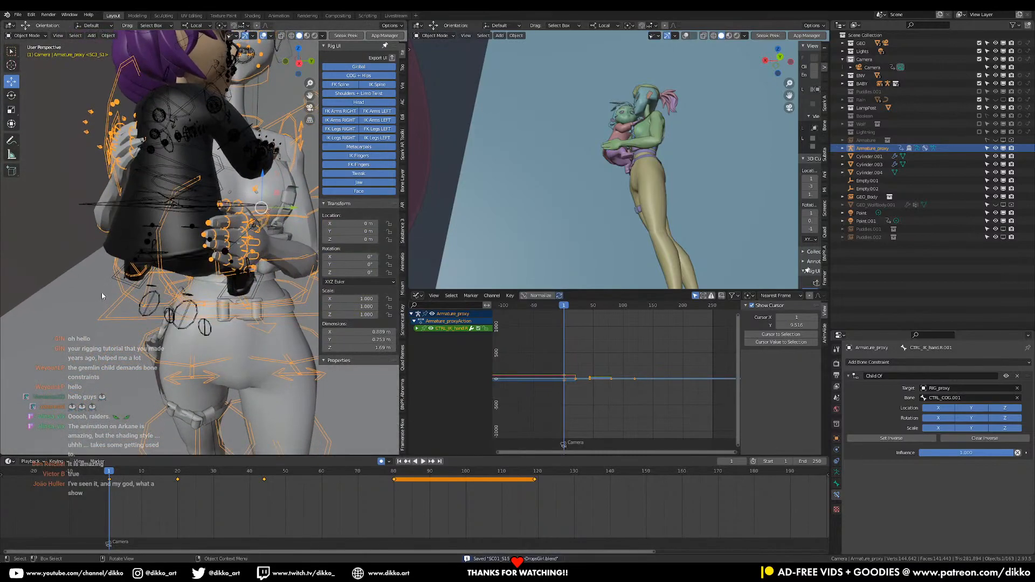
pyautogui.click(88, 204)
pyautogui.click(98, 206)
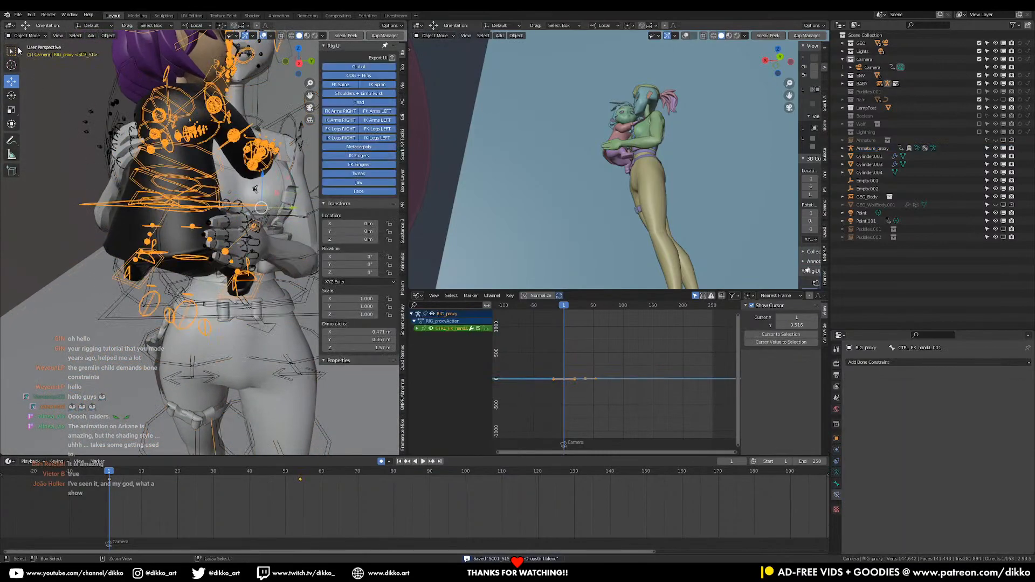
pyautogui.click(41, 63)
pyautogui.click(93, 204)
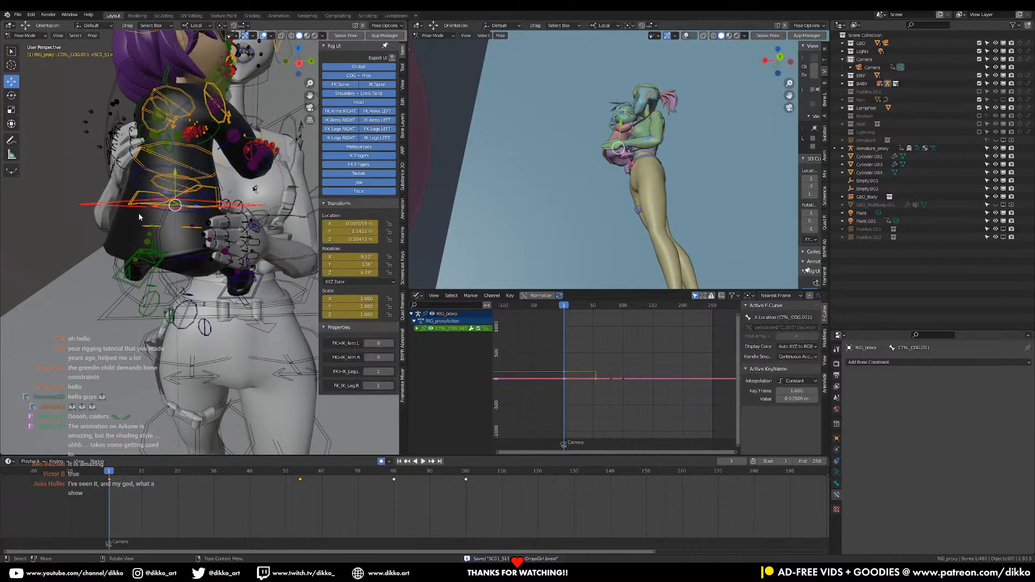
pyautogui.press('g')
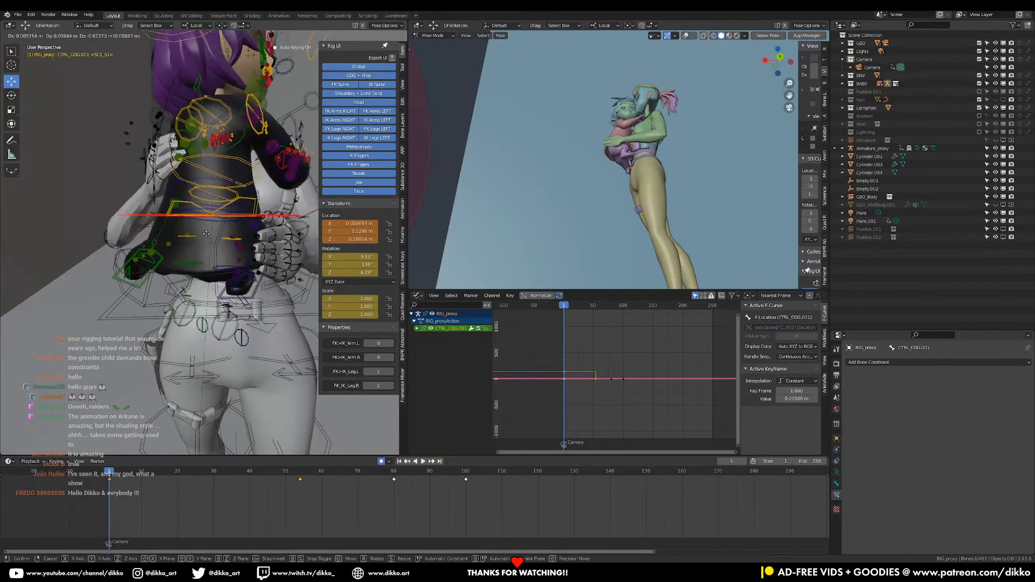
pyautogui.click(209, 230)
pyautogui.hotkey('ctrl', 'z')
# Save the file, put both the woman's and the girl's rigs into Pose Mode together, and select the woman's left IK hand
pyautogui.scroll(-4, 208, 230)
pyautogui.moveTo(208, 230); pyautogui.dragTo(129, 243, button='middle')
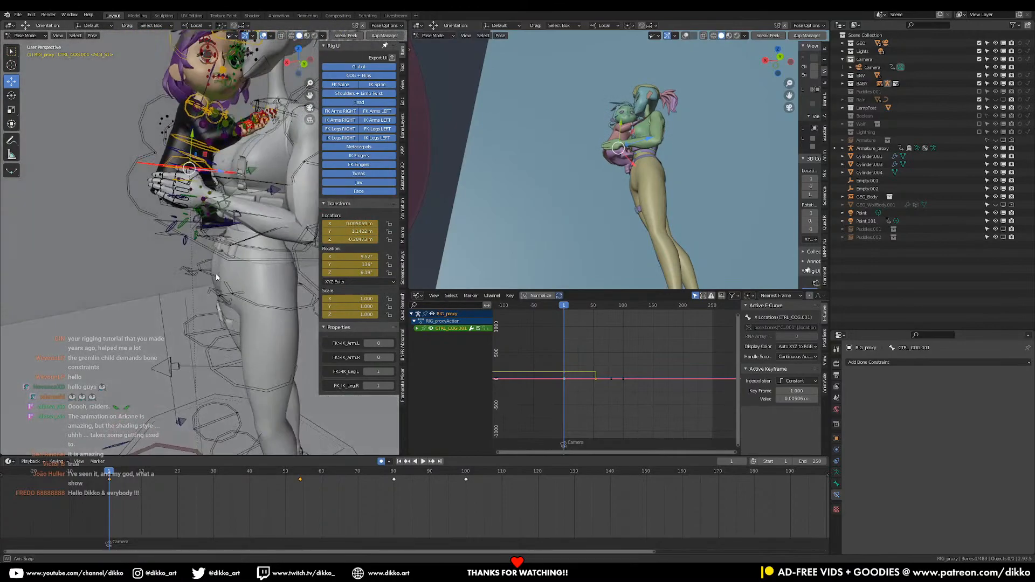
pyautogui.moveTo(110, 475); pyautogui.dragTo(109, 503)
pyautogui.moveTo(130, 335); pyautogui.dragTo(178, 188, button='middle')
pyautogui.click(35, 47)
pyautogui.scroll(2, 238, 270)
pyautogui.hotkey('ctrl', 's')
pyautogui.scroll(2, 237, 269)
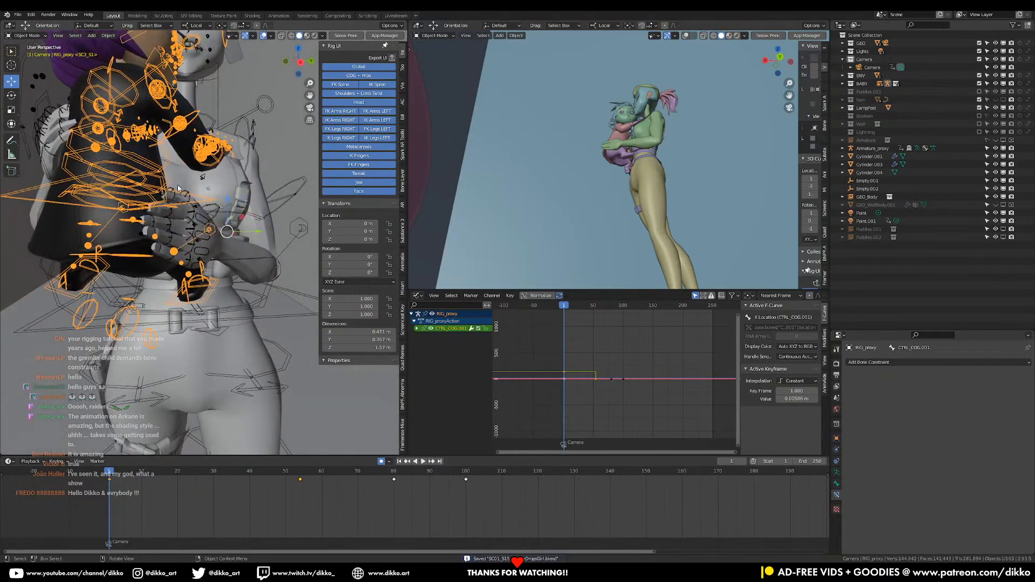
pyautogui.click(268, 101)
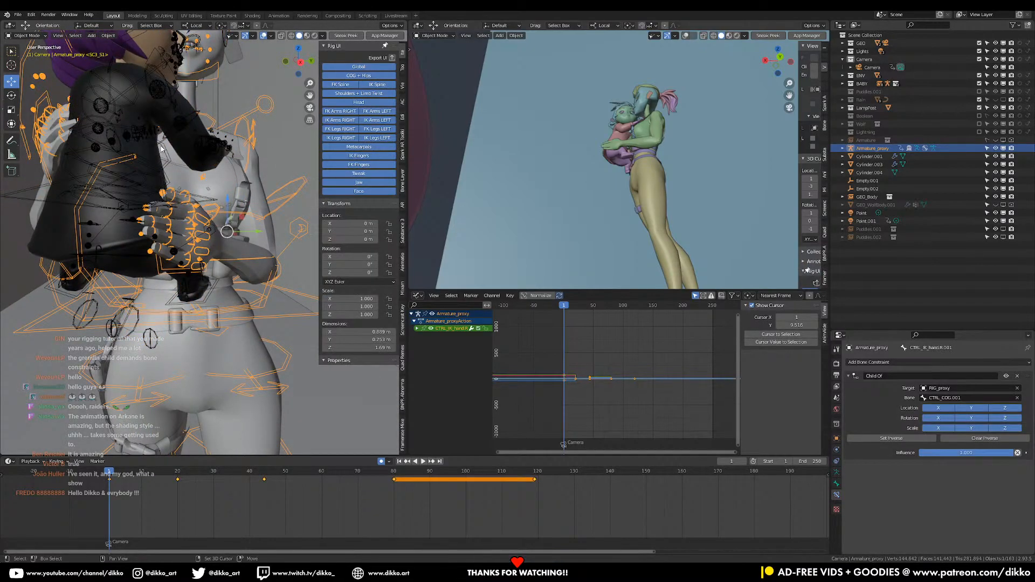
pyautogui.keyDown('shift'); pyautogui.click(161, 148); pyautogui.keyUp('shift')
pyautogui.click(31, 64)
pyautogui.moveTo(203, 258); pyautogui.dragTo(173, 264, button='middle')
pyautogui.click(179, 272)
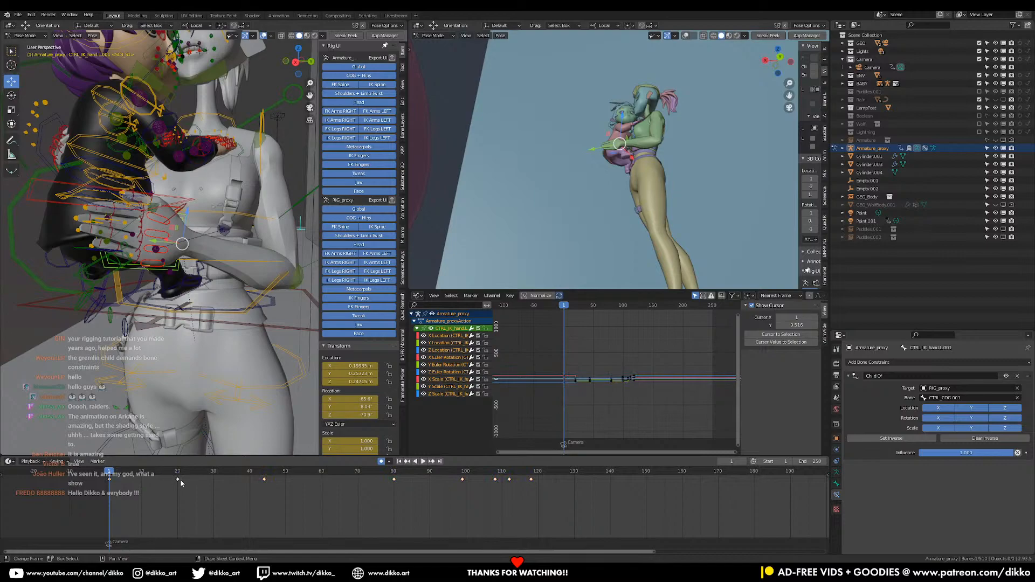
# Play and scrub through the shot to check how the woman's constrained hands behave with their existing keyframes
pyautogui.press('space')
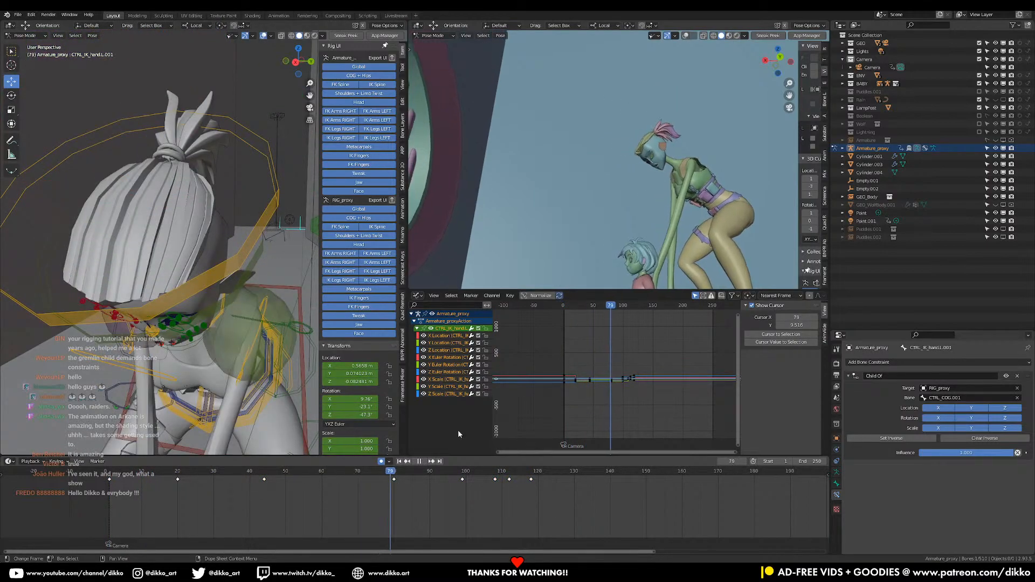
pyautogui.press('space')
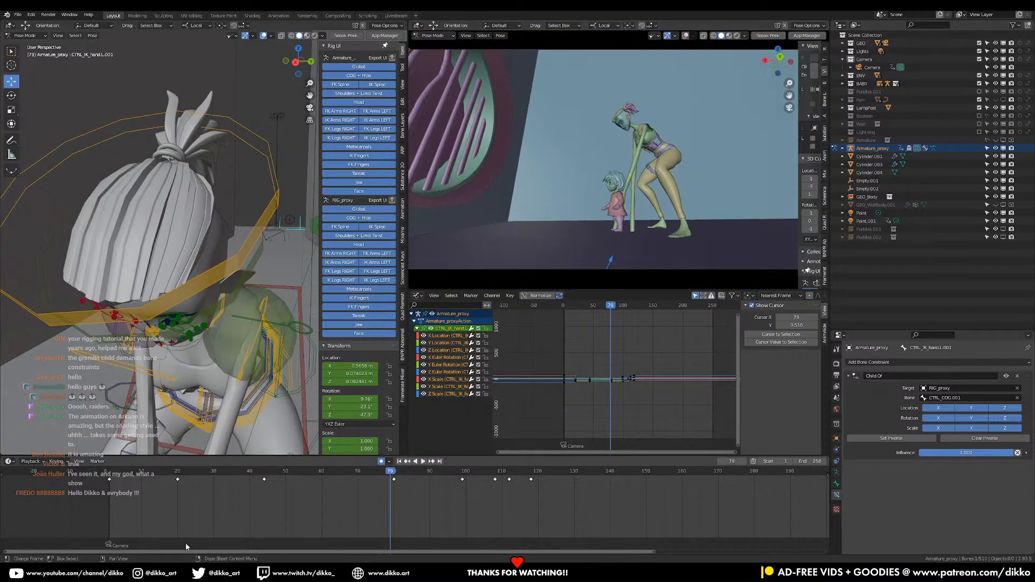
pyautogui.moveTo(179, 303); pyautogui.dragTo(233, 364, button='middle')
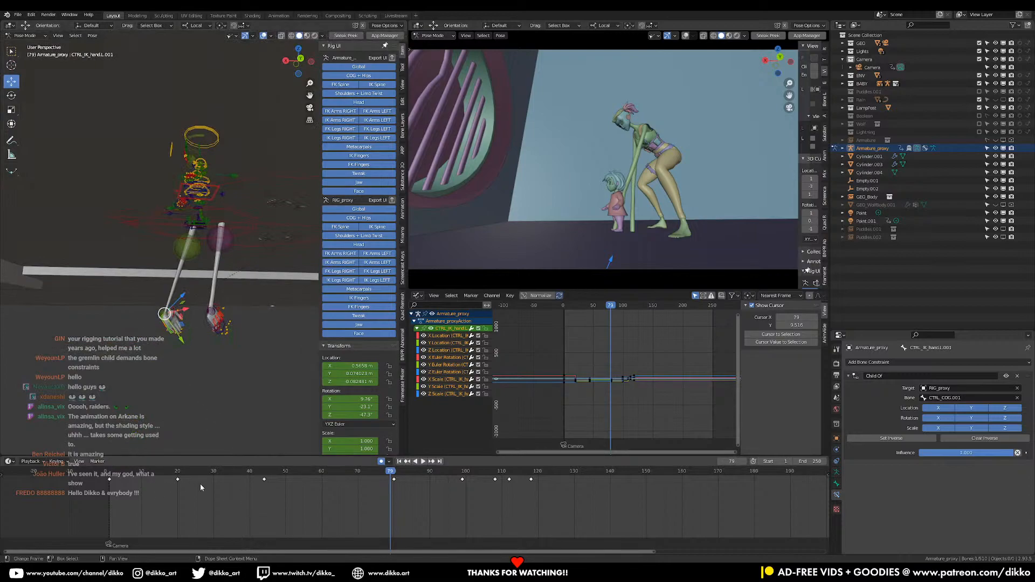
pyautogui.moveTo(386, 496); pyautogui.dragTo(176, 480)
pyautogui.click(139, 472)
pyautogui.press('space')
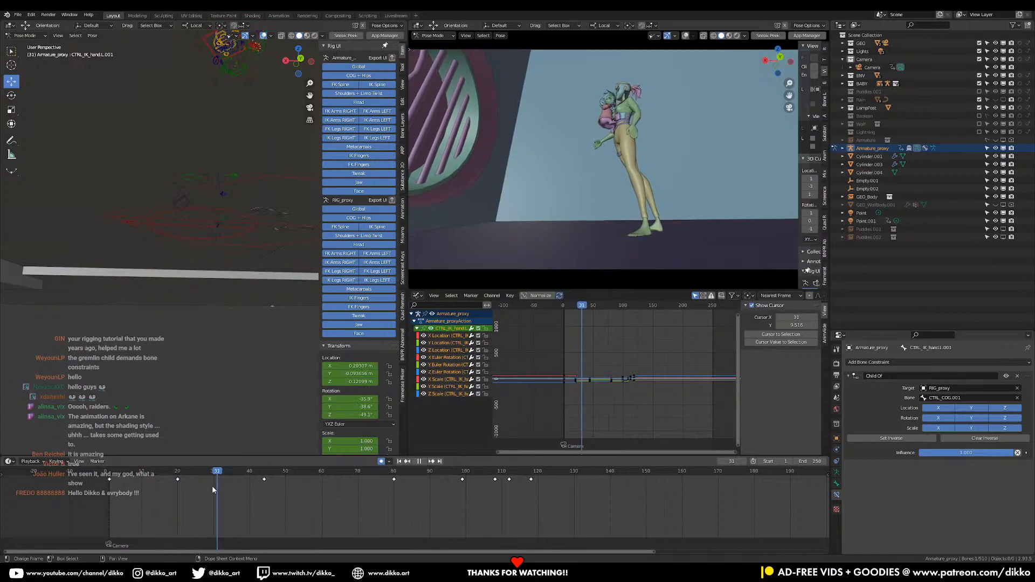
# Delete all of the woman's left IK hand keyframes from frame 20 onward
pyautogui.click(175, 490)
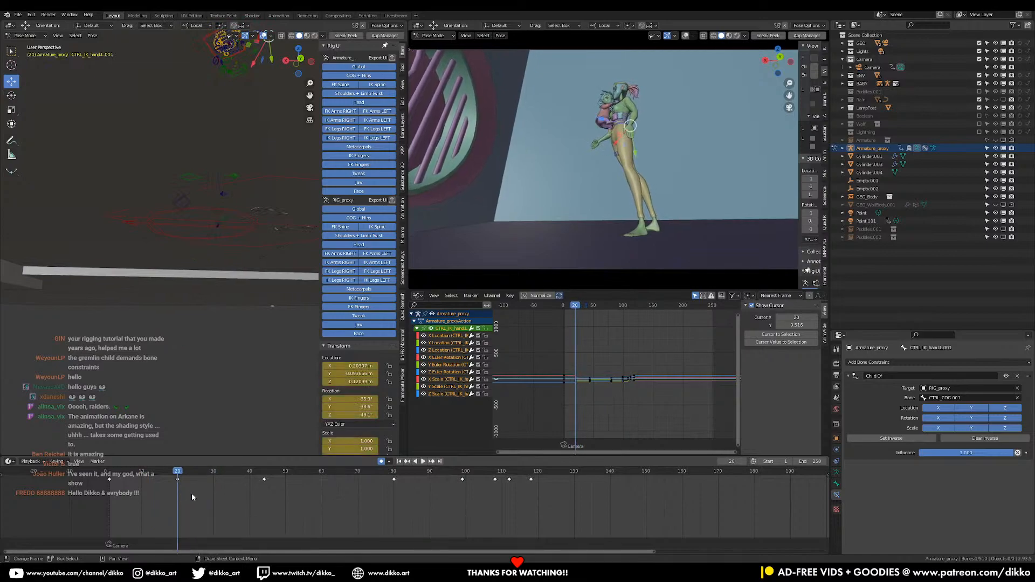
pyautogui.moveTo(615, 511); pyautogui.dragTo(157, 475)
pyautogui.press('x')
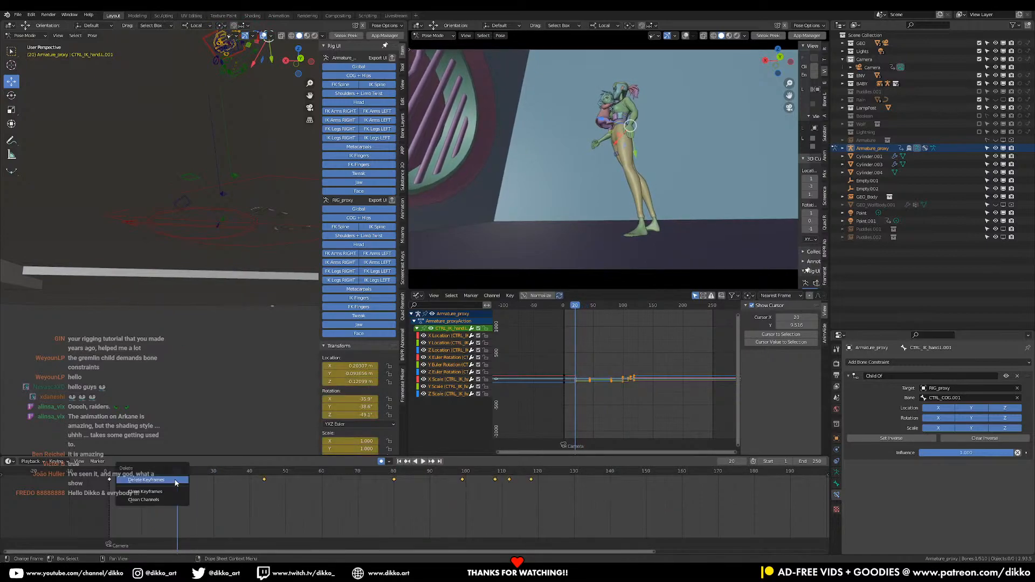
pyautogui.click(175, 482)
# Delete all of the woman's right IK hand keyframes from frame 20 onward
pyautogui.moveTo(191, 186); pyautogui.dragTo(202, 243, button='middle')
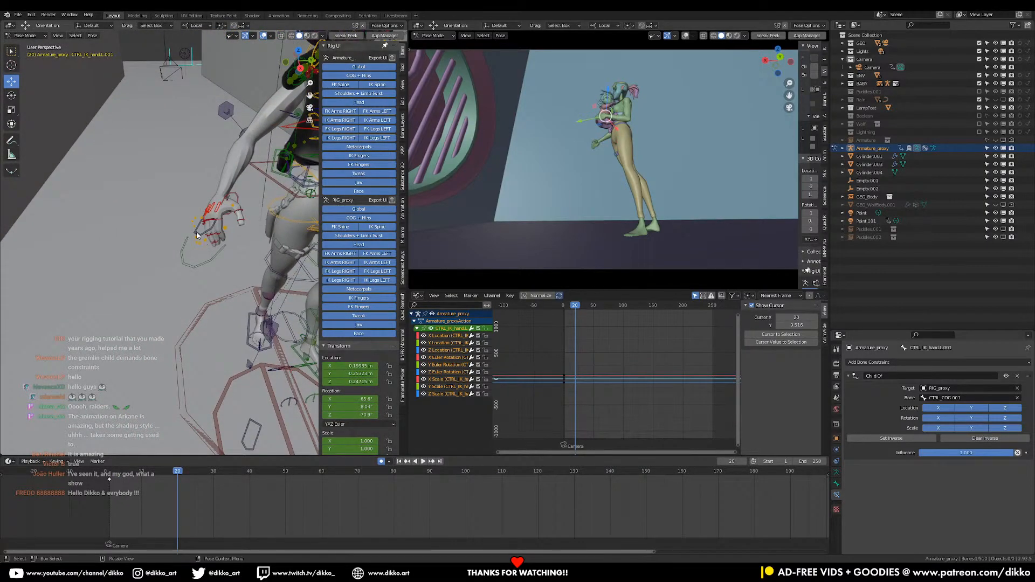
pyautogui.click(198, 236)
pyautogui.moveTo(619, 500); pyautogui.dragTo(170, 472)
pyautogui.press('x')
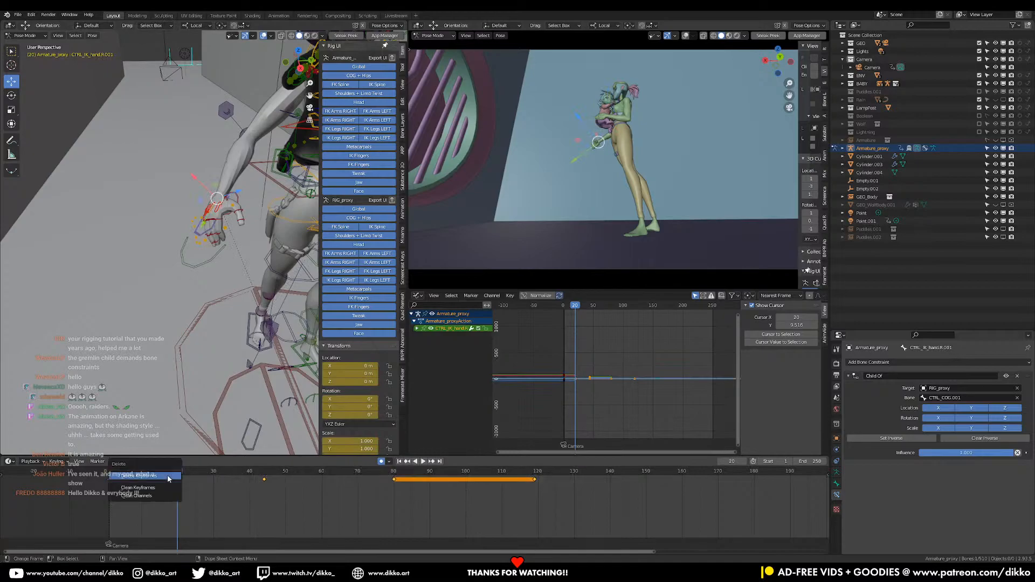
pyautogui.click(168, 478)
# Play the shot from frame 1 to about frame 58 to examine the woman's hand contact as the girl is put down
pyautogui.moveTo(178, 243); pyautogui.dragTo(222, 374, button='middle')
pyautogui.click(109, 476)
pyautogui.press('space')
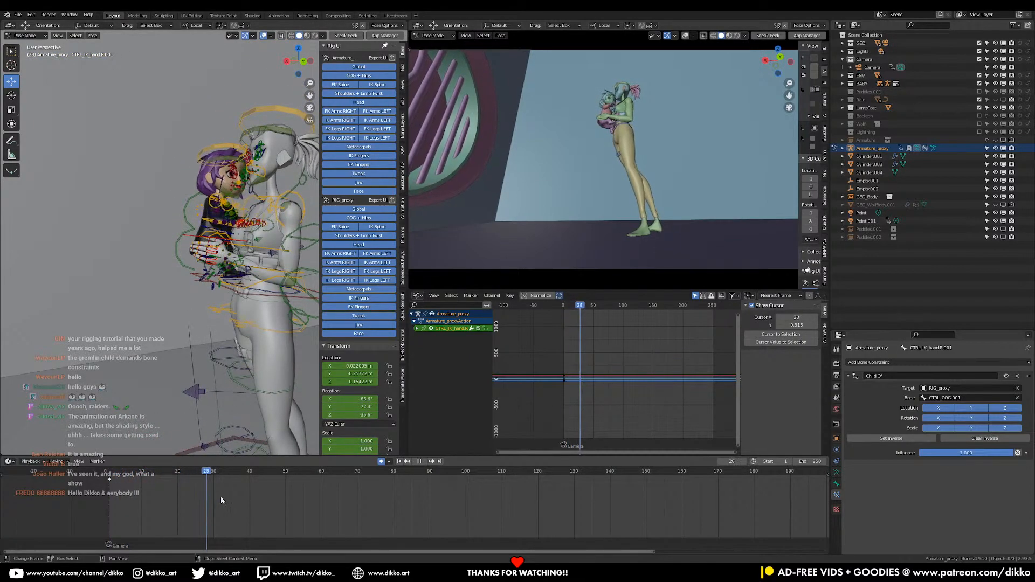
pyautogui.moveTo(251, 497); pyautogui.dragTo(309, 500)
pyautogui.moveTo(251, 439); pyautogui.dragTo(247, 299, button='middle')
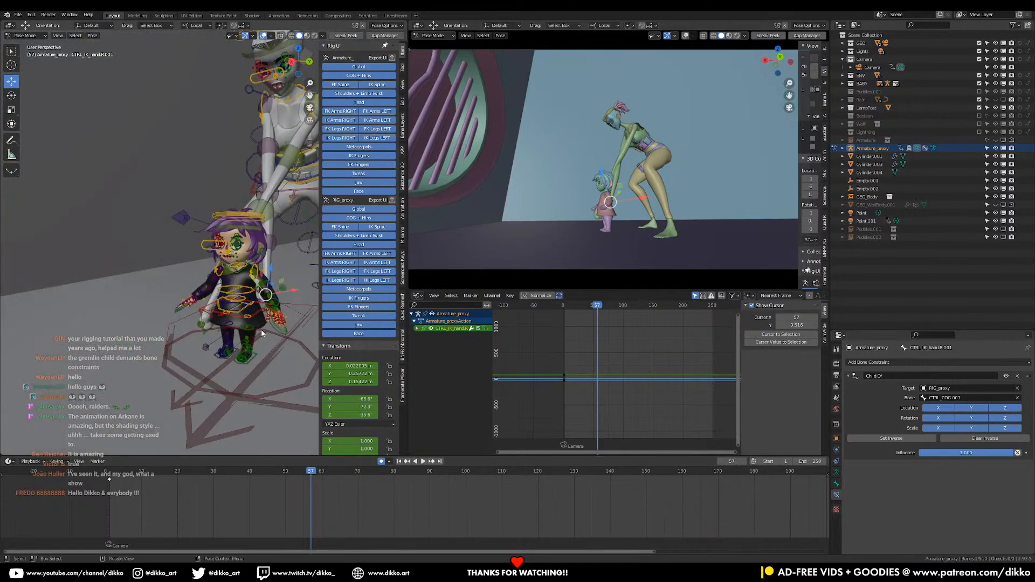
pyautogui.moveTo(280, 246); pyautogui.dragTo(212, 259, button='middle')
pyautogui.scroll(-2, 211, 259)
pyautogui.click(112, 476)
pyautogui.press('space')
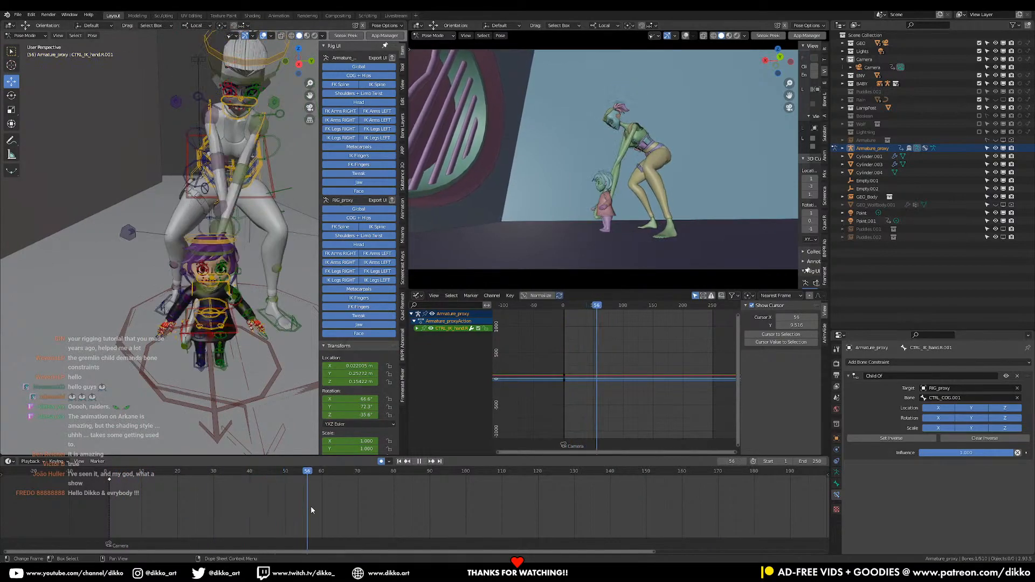
pyautogui.moveTo(313, 507); pyautogui.dragTo(314, 477)
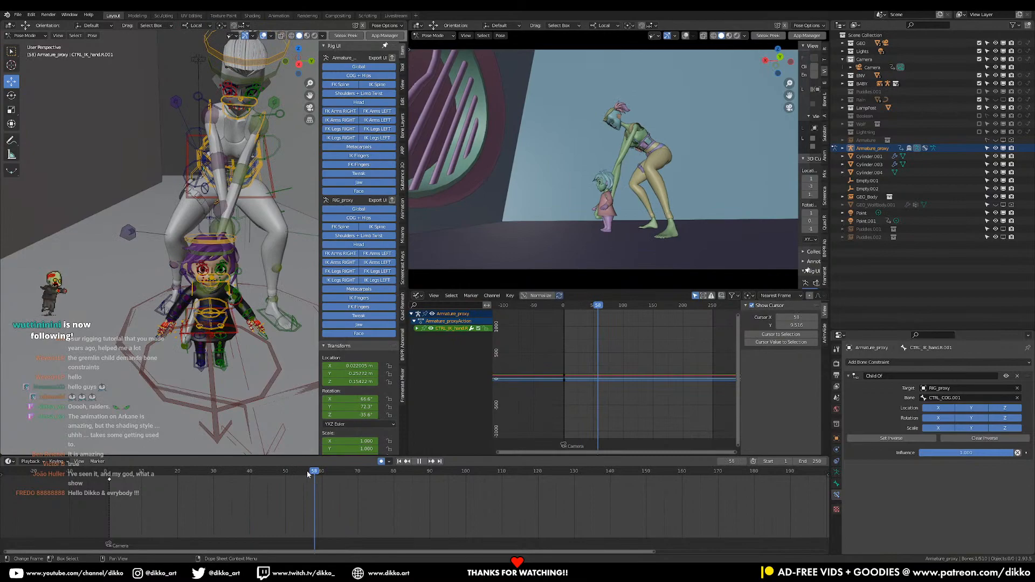
# Select the girl's COG control and play the shot from frame 1, stopping at frame 47
pyautogui.moveTo(189, 350); pyautogui.dragTo(160, 362, button='middle')
pyautogui.scroll(2, 159, 365)
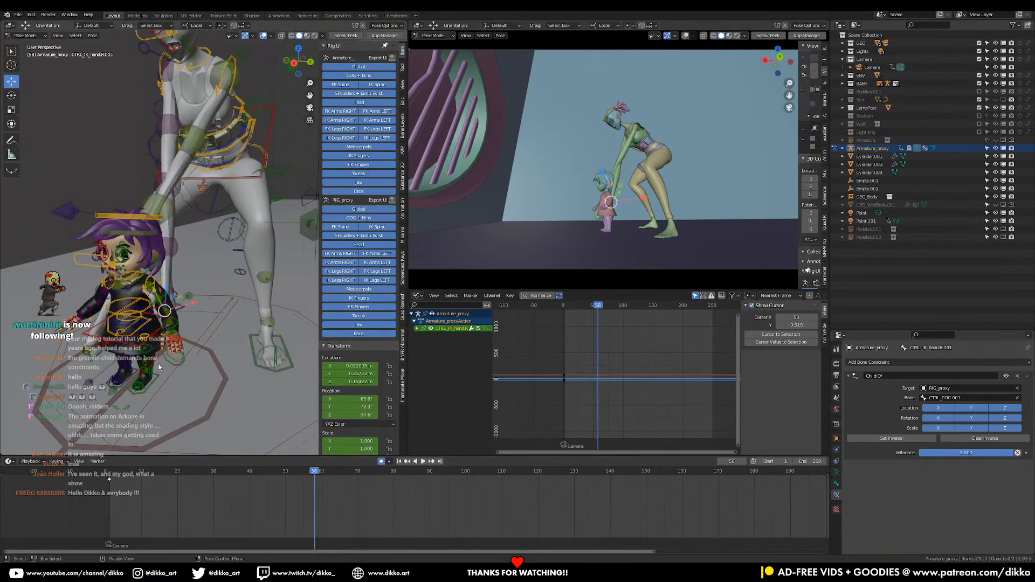
pyautogui.click(130, 352)
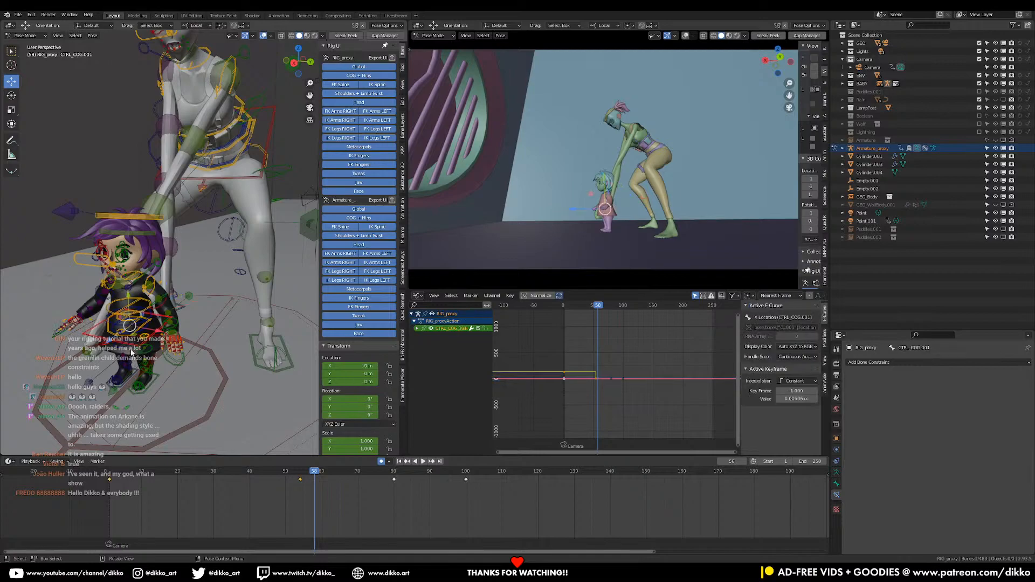
pyautogui.click(106, 478)
pyautogui.press('space')
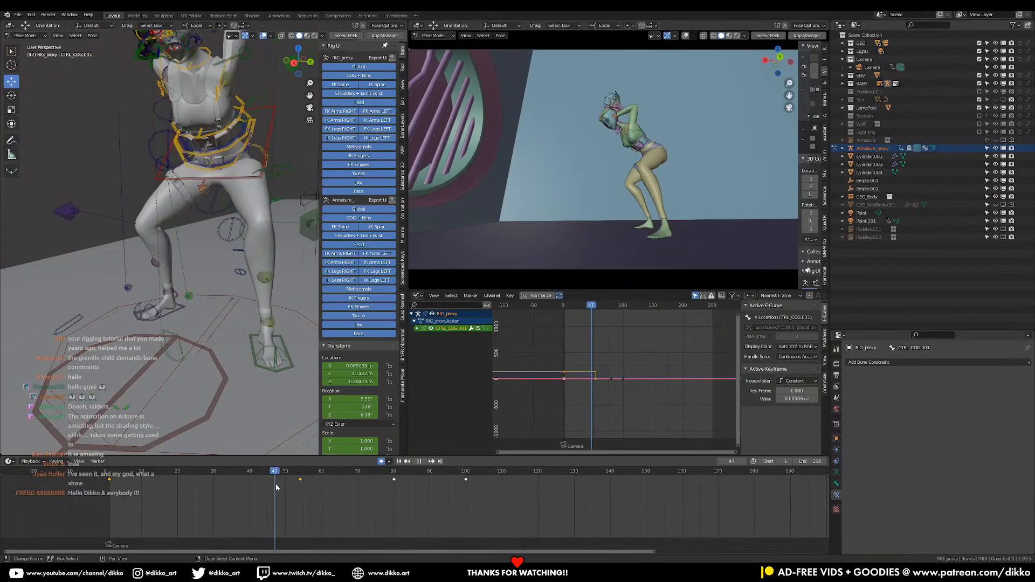
pyautogui.press('space')
# Add both of the girl's foot controls to the COG selection at frame 47
pyautogui.scroll(-3, 237, 302)
pyautogui.moveTo(249, 302); pyautogui.dragTo(175, 266, button='middle')
pyautogui.scroll(3, 141, 215)
pyautogui.keyDown('shift'); pyautogui.moveTo(140, 214); pyautogui.dragTo(240, 210, button='middle'); pyautogui.keyUp('shift')
pyautogui.scroll(1, 211, 242)
pyautogui.keyDown('shift'); pyautogui.click(208, 238); pyautogui.keyUp('shift')
pyautogui.moveTo(208, 238); pyautogui.dragTo(233, 239, button='middle')
pyautogui.keyDown('shift'); pyautogui.click(247, 231); pyautogui.keyUp('shift')
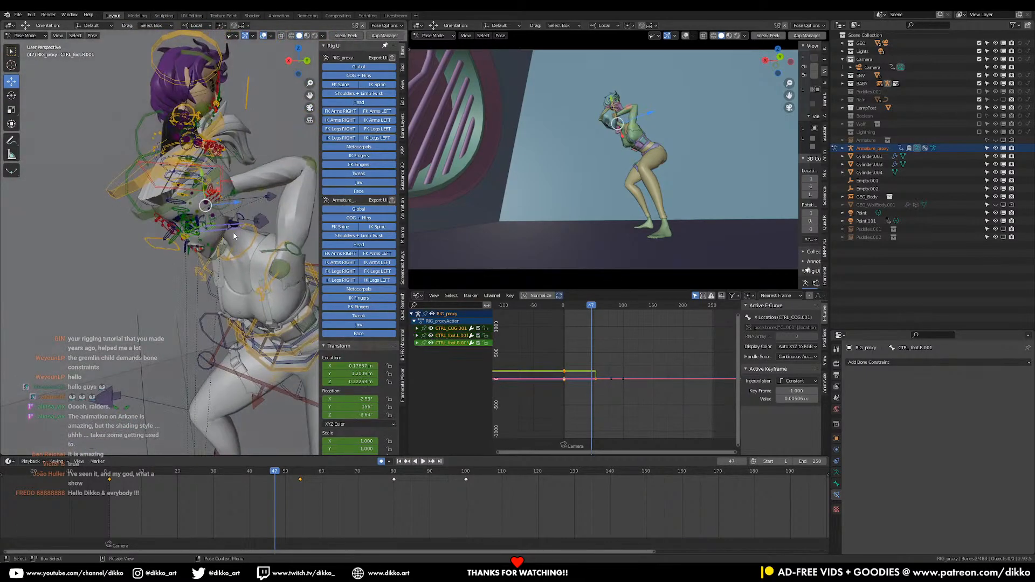
# Try to lower the girl's COG and foot controls in the Local orientation at frame 47
pyautogui.press('g')
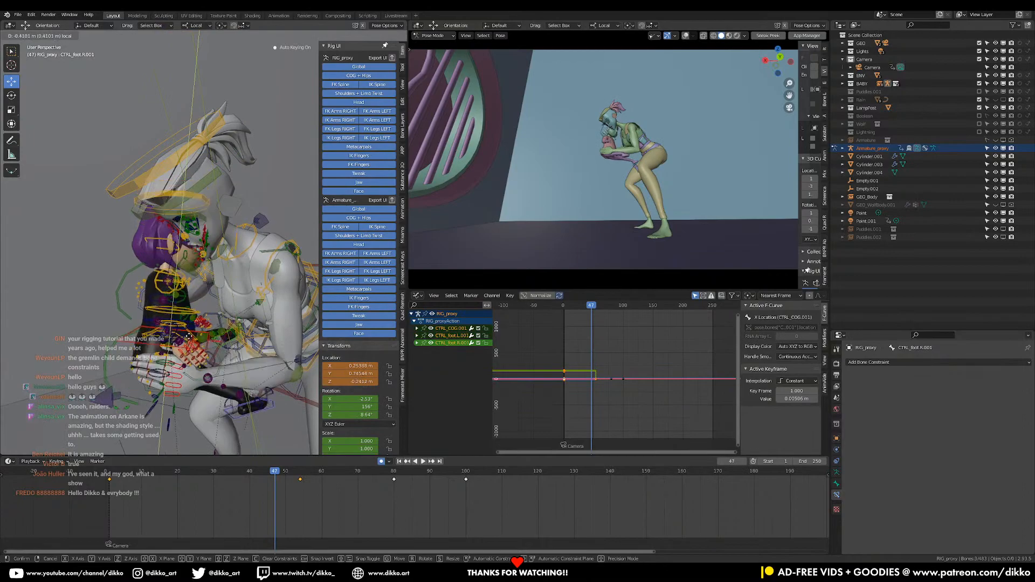
pyautogui.click(188, 332)
pyautogui.moveTo(205, 216); pyautogui.dragTo(224, 96, button='middle')
pyautogui.hotkey('ctrl', 'z')
# Set the transform orientation to Global and lower the girl's COG and foot controls in front of the woman's torso at frame 47
pyautogui.click(200, 26)
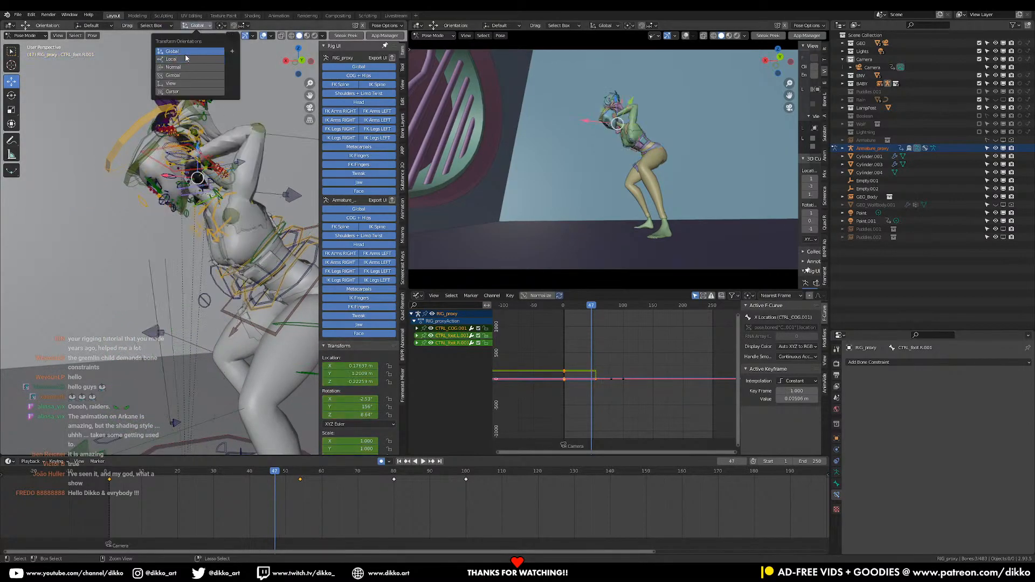
pyautogui.click(185, 54)
pyautogui.press('g')
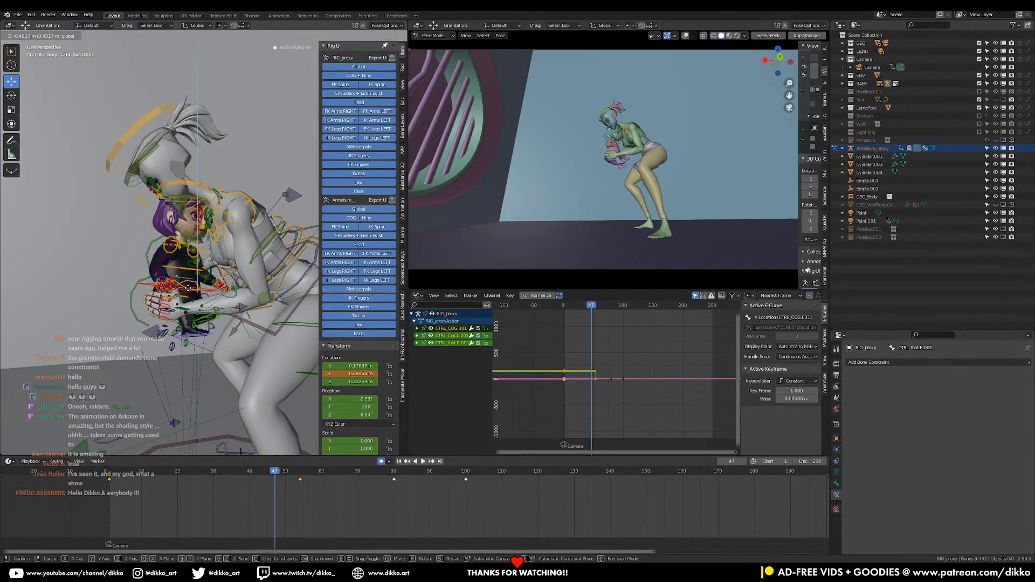
pyautogui.click(257, 258)
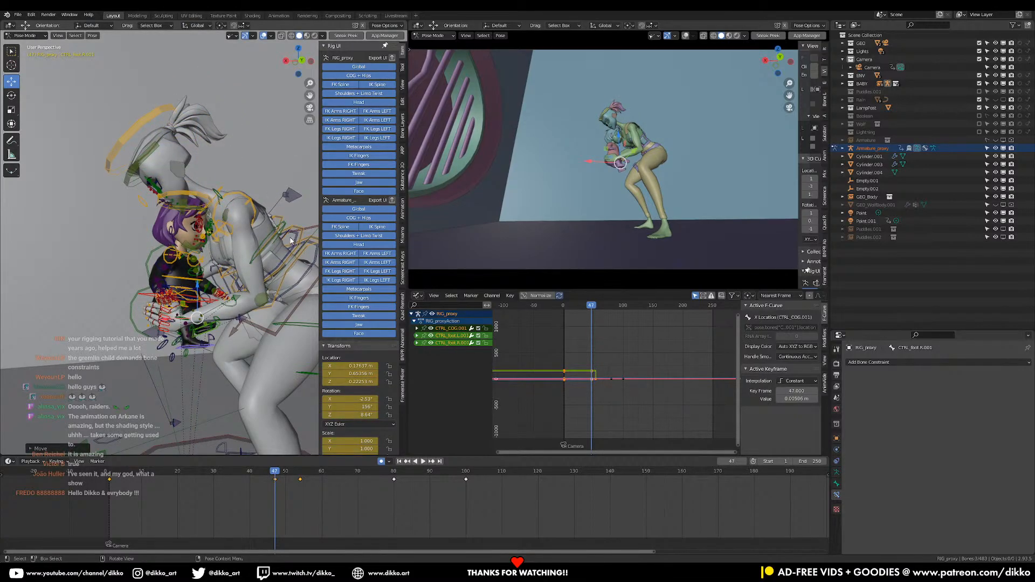
# Rotate and nudge the girl's COG and foot controls at frame 47 so she is held close against the woman's body
pyautogui.press('r')
pyautogui.click(188, 243)
pyautogui.moveTo(189, 243); pyautogui.dragTo(201, 261, button='middle')
pyautogui.press('g')
pyautogui.click(245, 243)
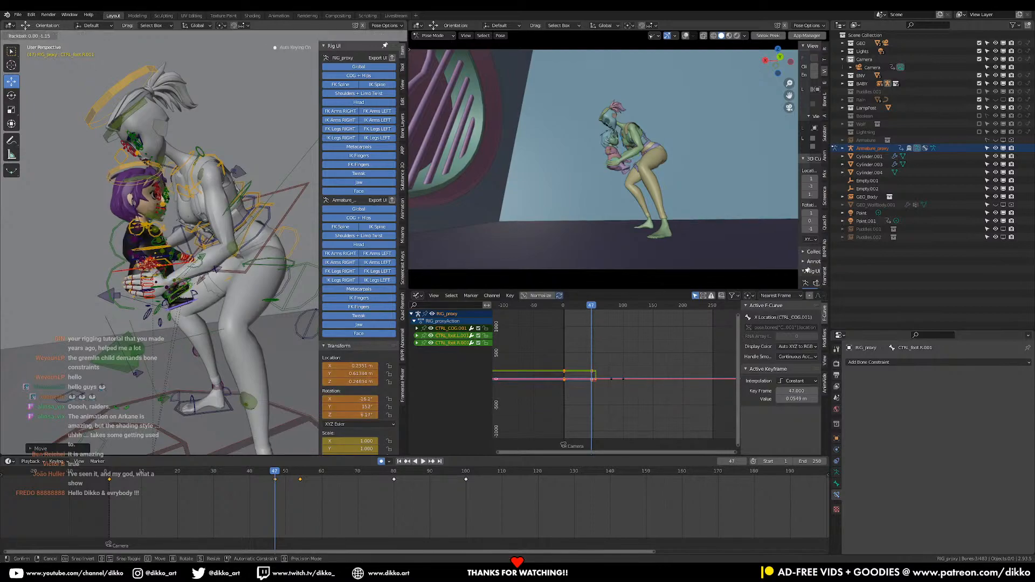
pyautogui.click(186, 282)
pyautogui.press('g')
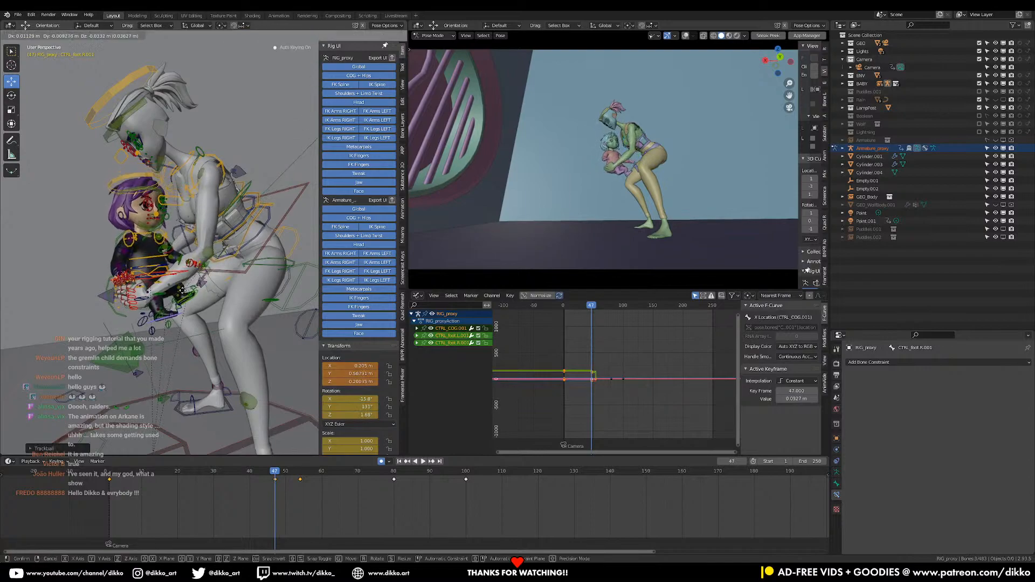
pyautogui.click(183, 290)
pyautogui.press('r')
pyautogui.press('r')
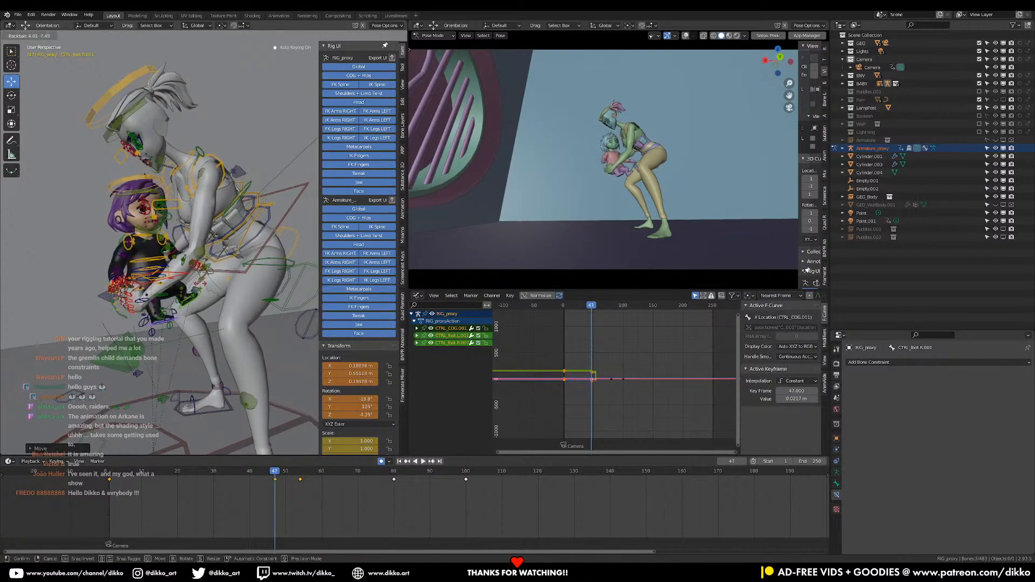
pyautogui.click(202, 285)
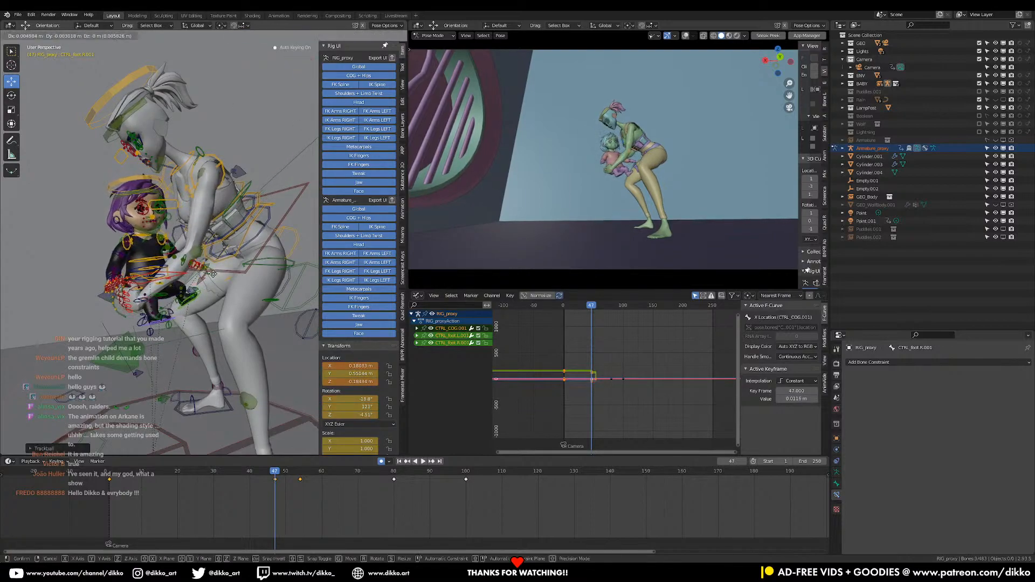
pyautogui.click(211, 274)
# Move and rotate the woman's left IK hand onto the girl's side at frame 47
pyautogui.moveTo(202, 275); pyautogui.dragTo(150, 316, button='middle')
pyautogui.scroll(2, 237, 294)
pyautogui.click(152, 318)
pyautogui.press('g')
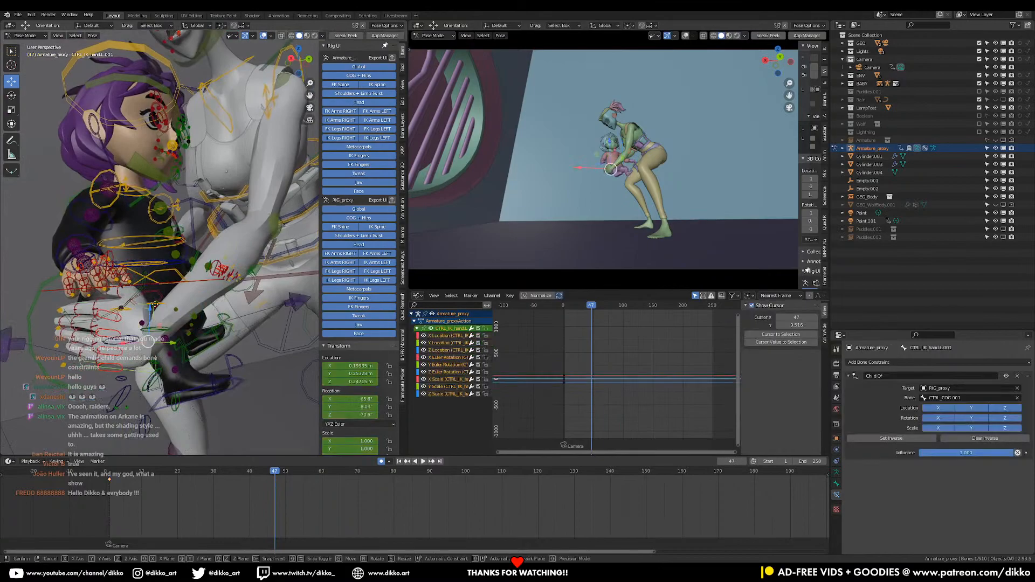
pyautogui.click(159, 248)
pyautogui.press('r')
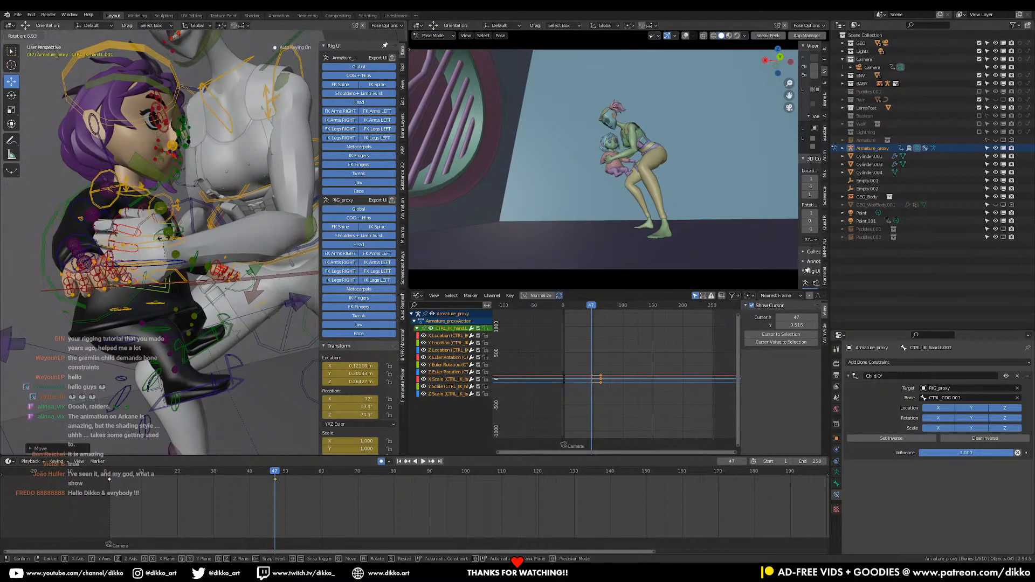
pyautogui.press('r')
pyautogui.click(207, 188)
pyautogui.click(218, 210)
# Rotate and reposition the woman's right IK hand to lie against the girl's back at frame 47
pyautogui.moveTo(218, 210); pyautogui.dragTo(259, 237, button='middle')
pyautogui.moveTo(162, 253); pyautogui.dragTo(245, 261, button='middle')
pyautogui.click(232, 255)
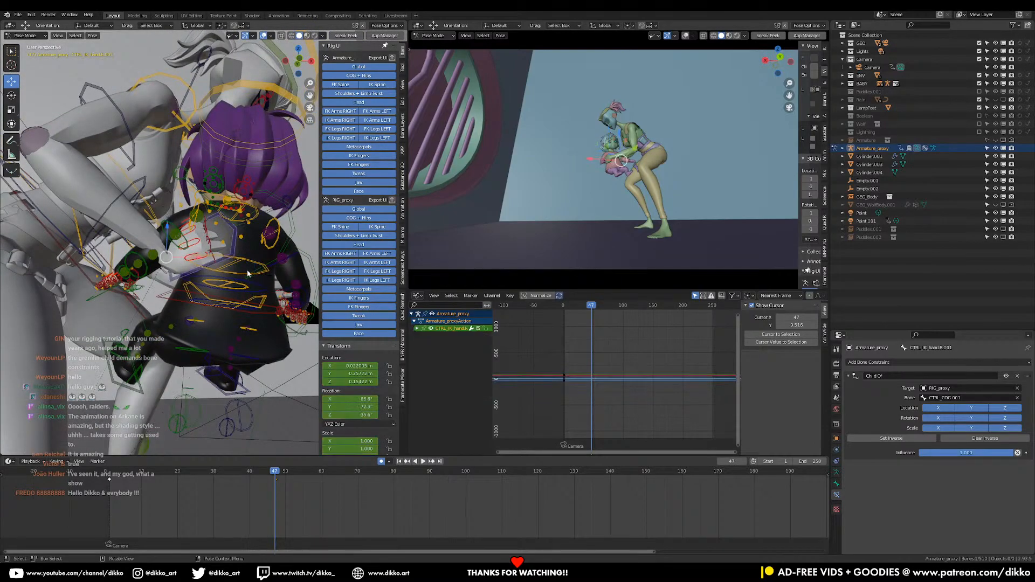
pyautogui.press('r')
pyautogui.click(235, 295)
pyautogui.press('i')
pyautogui.press('g')
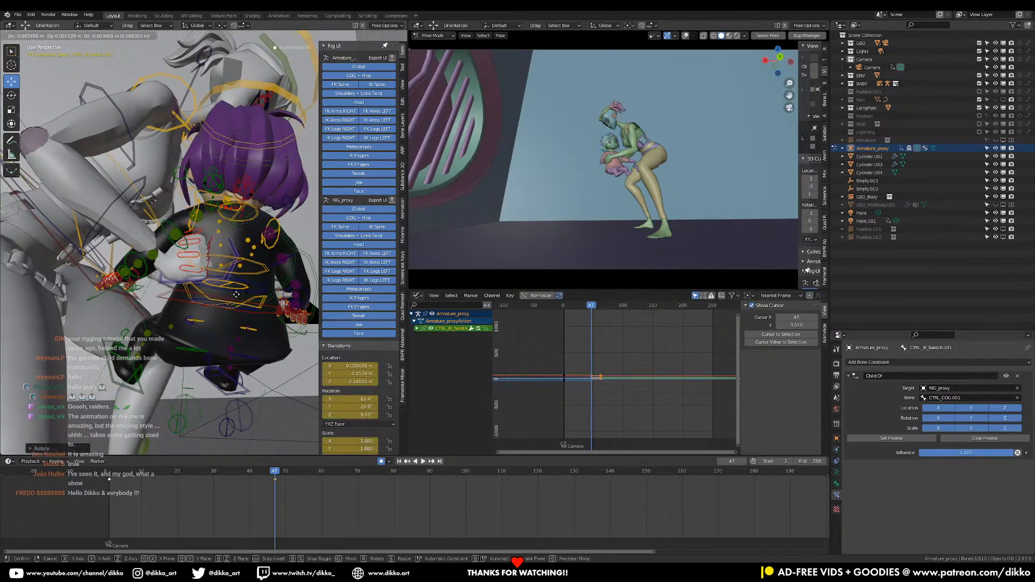
pyautogui.press('r')
pyautogui.press('r')
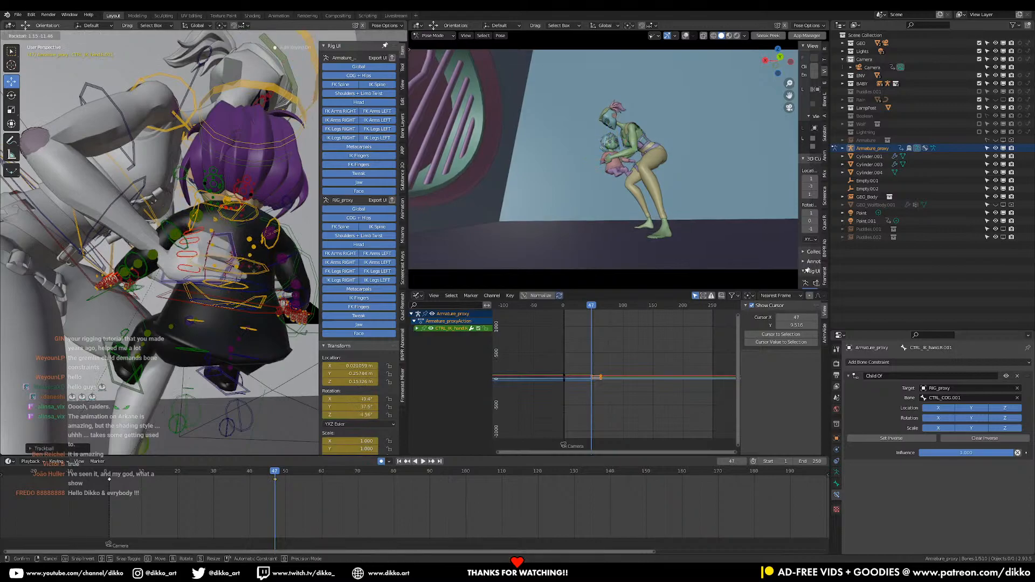
pyautogui.press('r')
pyautogui.click(260, 236)
# Play the shot from frame 1 and scrub to frame 57 to examine the new holding pose and put-down
pyautogui.moveTo(261, 236); pyautogui.dragTo(175, 348, button='middle')
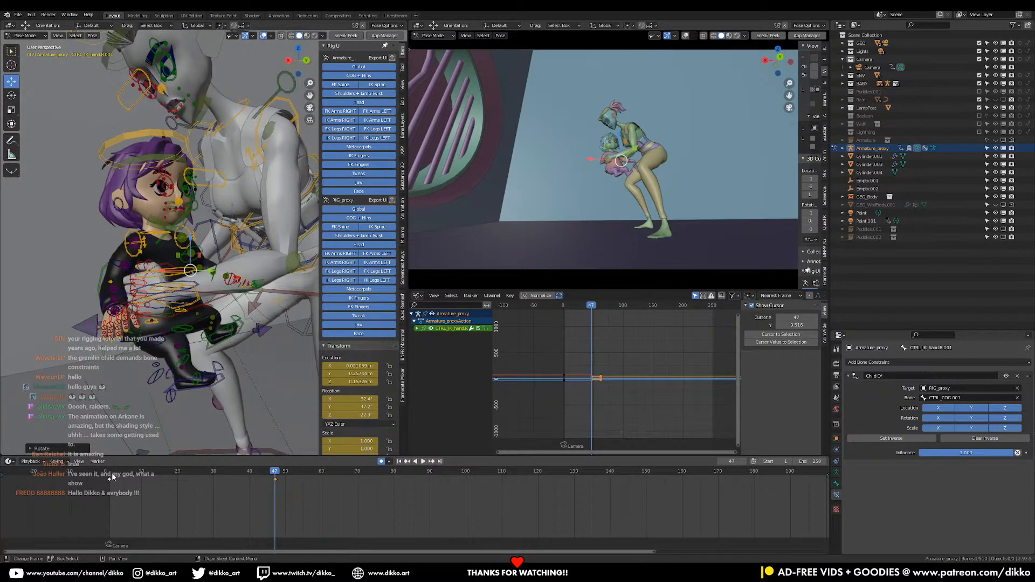
pyautogui.click(112, 473)
pyautogui.press('space')
pyautogui.moveTo(227, 334); pyautogui.dragTo(160, 318, button='middle')
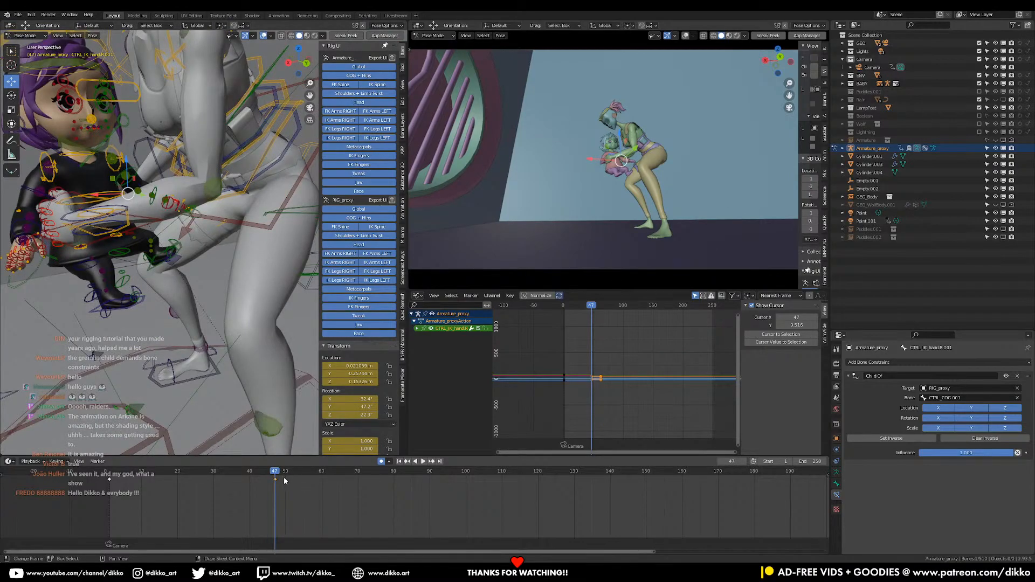
pyautogui.moveTo(284, 478); pyautogui.dragTo(312, 483)
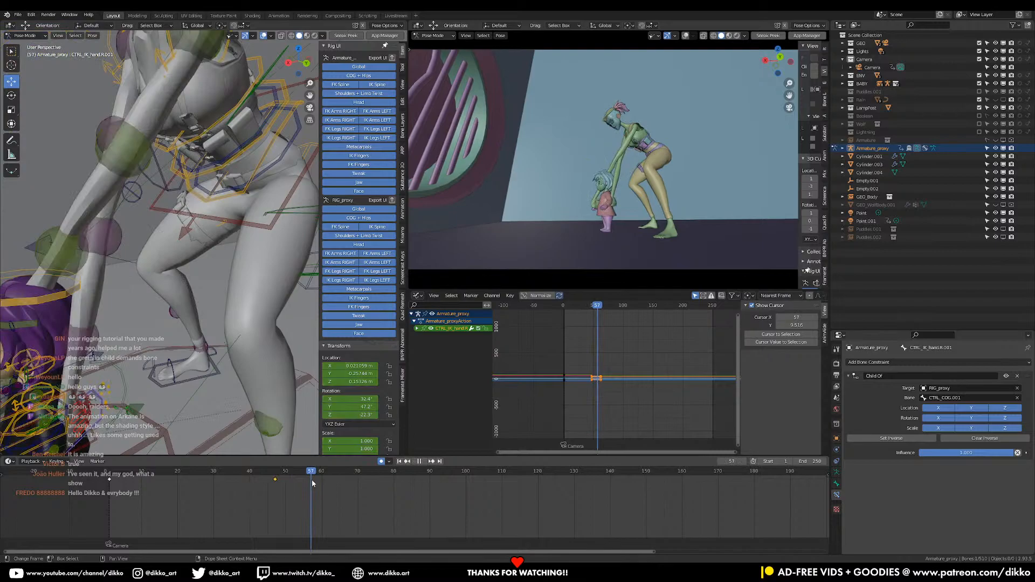
# Try to move the woman's left IK hand across to the opposite side of the girl's body at frame 54
pyautogui.press('a')
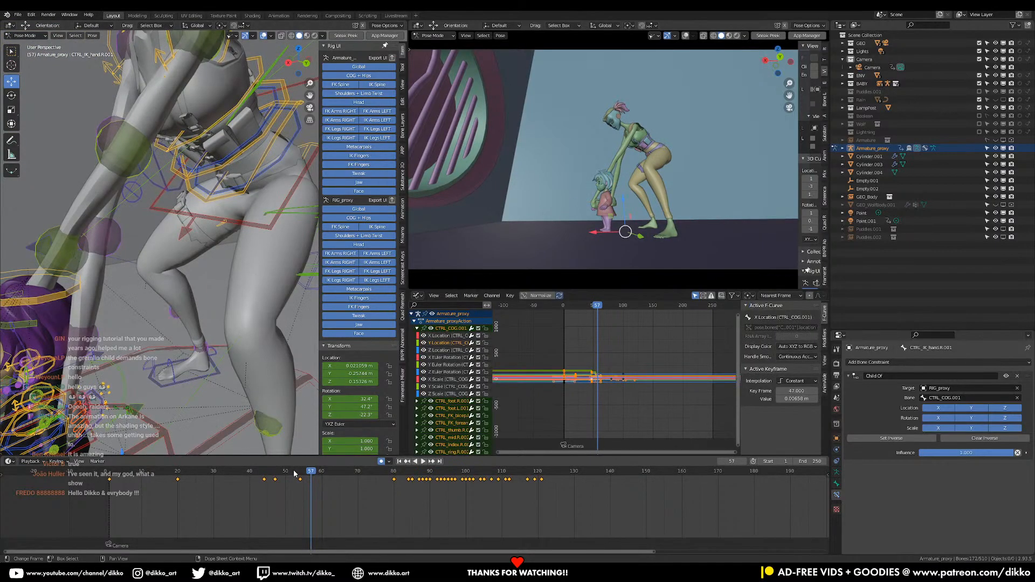
pyautogui.click(298, 472)
pyautogui.moveTo(300, 472); pyautogui.dragTo(301, 472)
pyautogui.keyDown('shift'); pyautogui.moveTo(163, 389); pyautogui.dragTo(211, 264, button='middle'); pyautogui.keyUp('shift')
pyautogui.moveTo(86, 266); pyautogui.dragTo(217, 297, button='middle')
pyautogui.click(101, 285)
pyautogui.moveTo(172, 290); pyautogui.dragTo(262, 292)
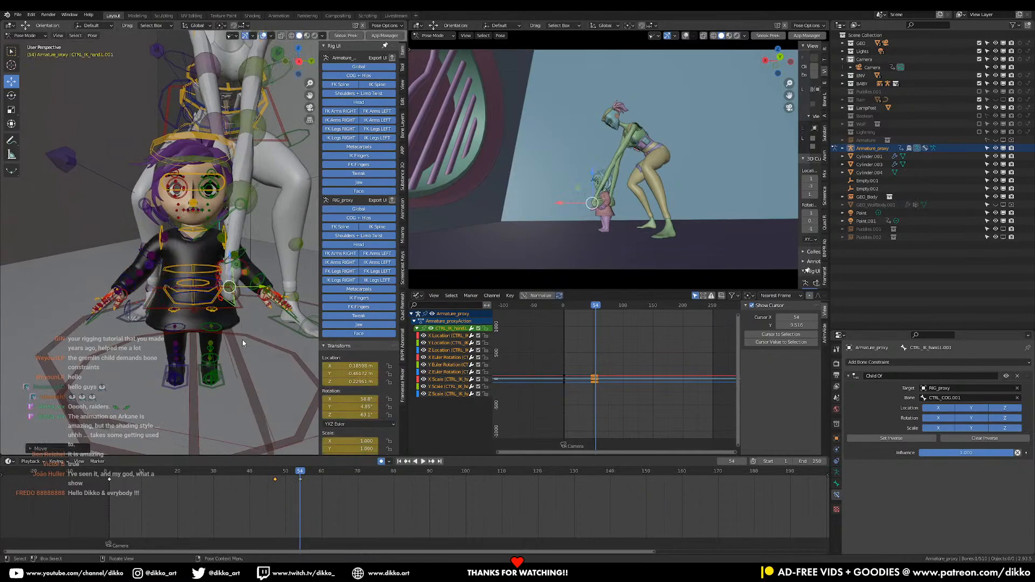
pyautogui.hotkey('ctrl', 'z')
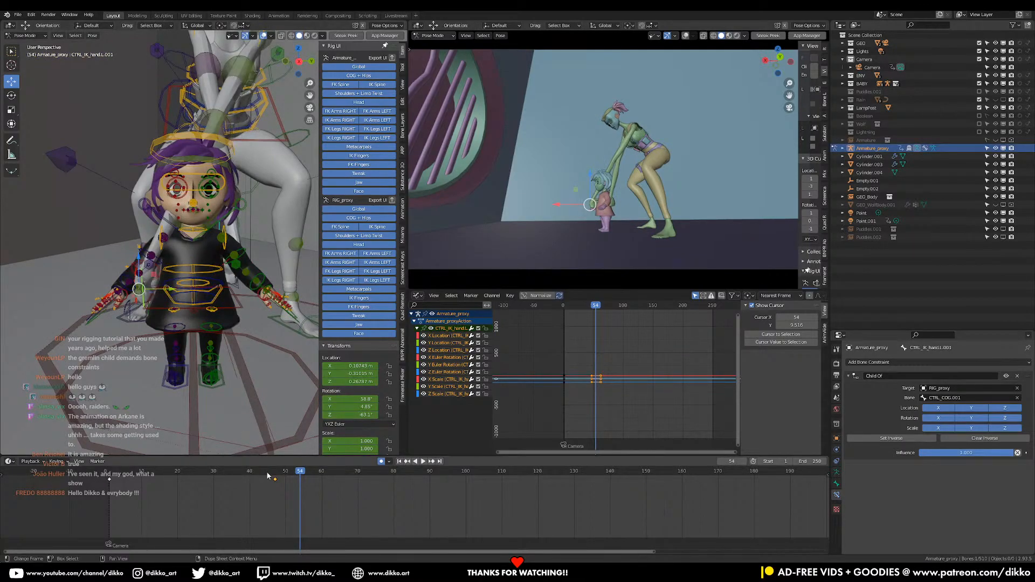
# Set the girl's COG keyframes around frames 47 to 54 to Linear interpolation and play the motion, stopping at frame 51
pyautogui.click(289, 473)
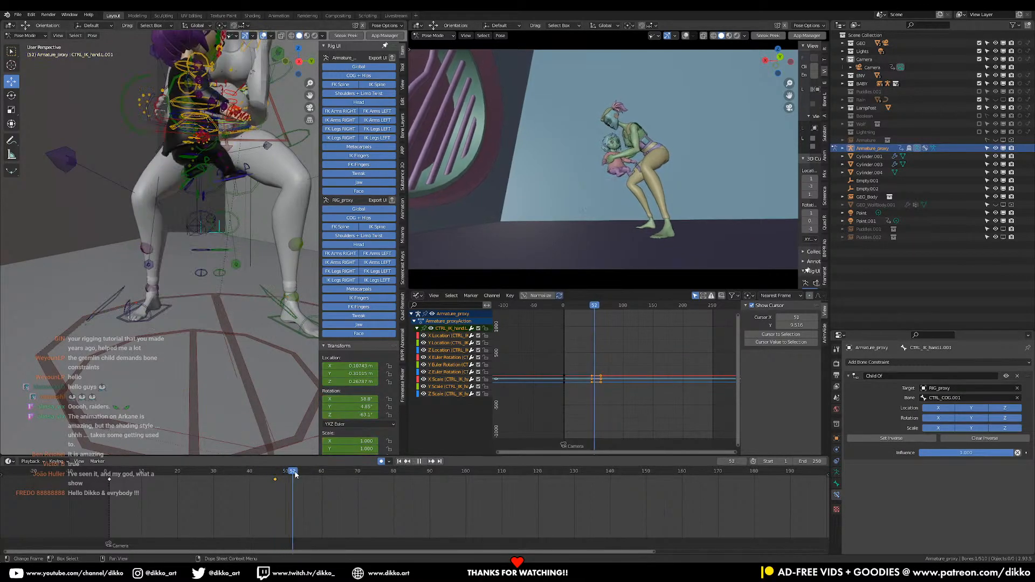
pyautogui.moveTo(295, 472); pyautogui.dragTo(300, 473)
pyautogui.click(236, 307)
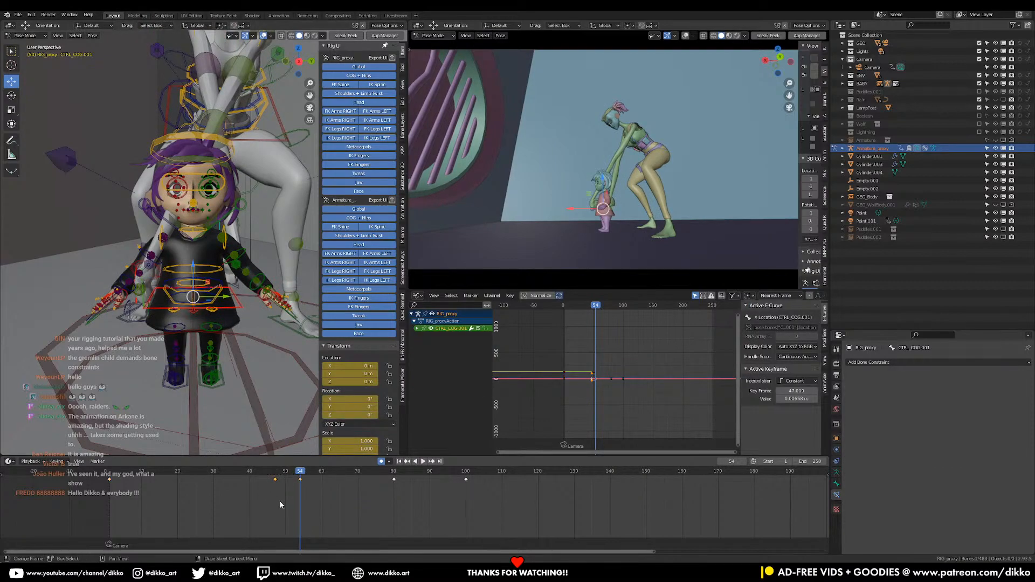
pyautogui.press('v')
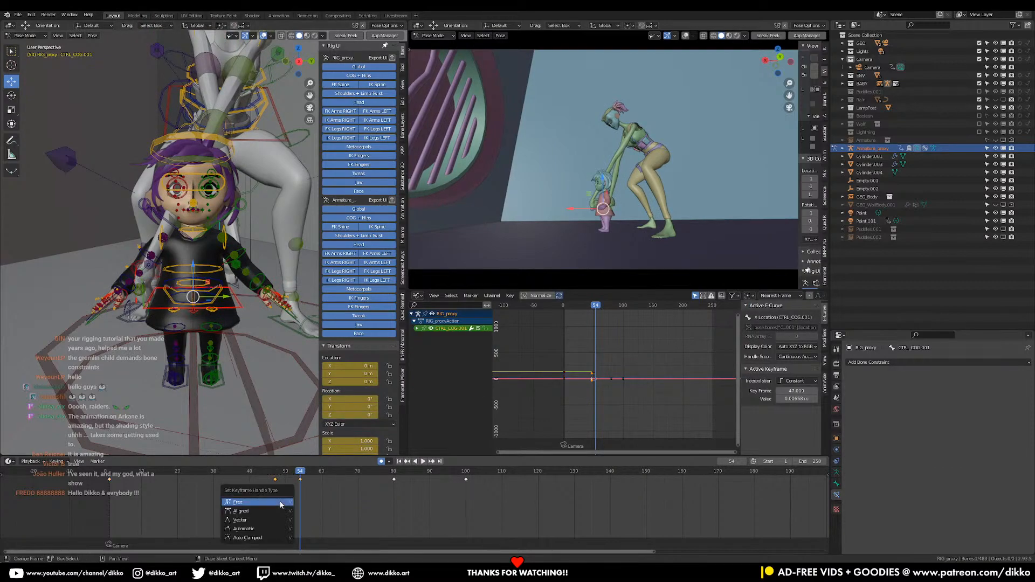
pyautogui.press('t')
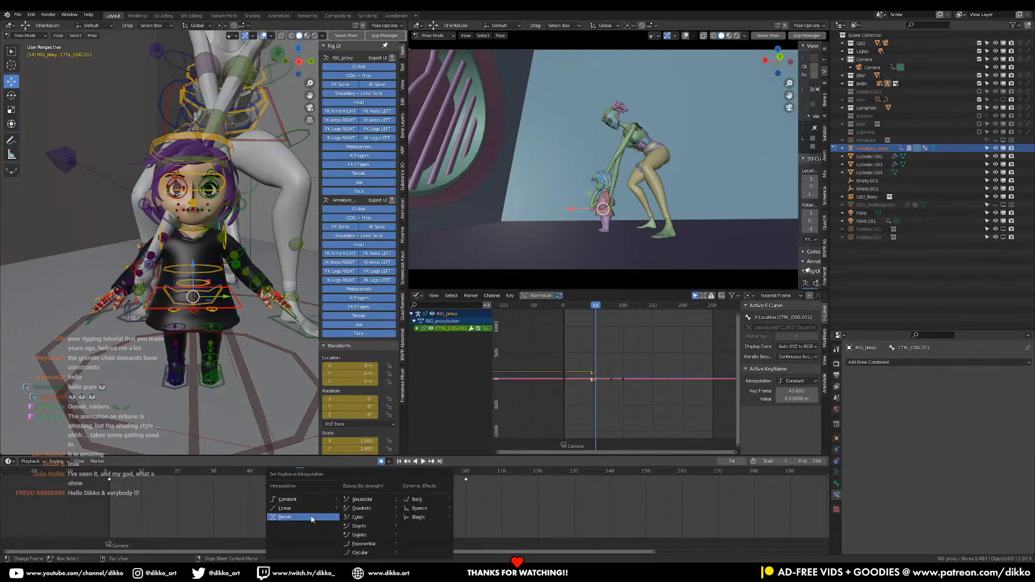
pyautogui.click(294, 506)
pyautogui.moveTo(272, 476)
pyautogui.mouseDown()
pyautogui.moveTo(286, 476)
pyautogui.moveTo(271, 476)
pyautogui.mouseUp()
pyautogui.press('space')
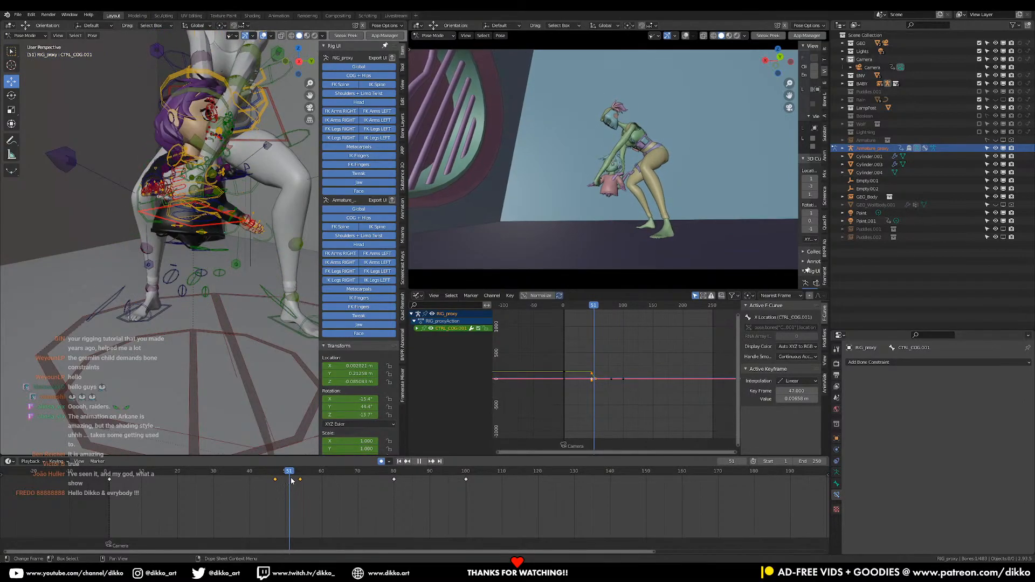
# Try to tilt the girl's upper body by rotating her FK torso control at frame 51
pyautogui.moveTo(180, 186); pyautogui.dragTo(156, 268, button='middle')
pyautogui.scroll(3, 175, 232)
pyautogui.click(139, 204)
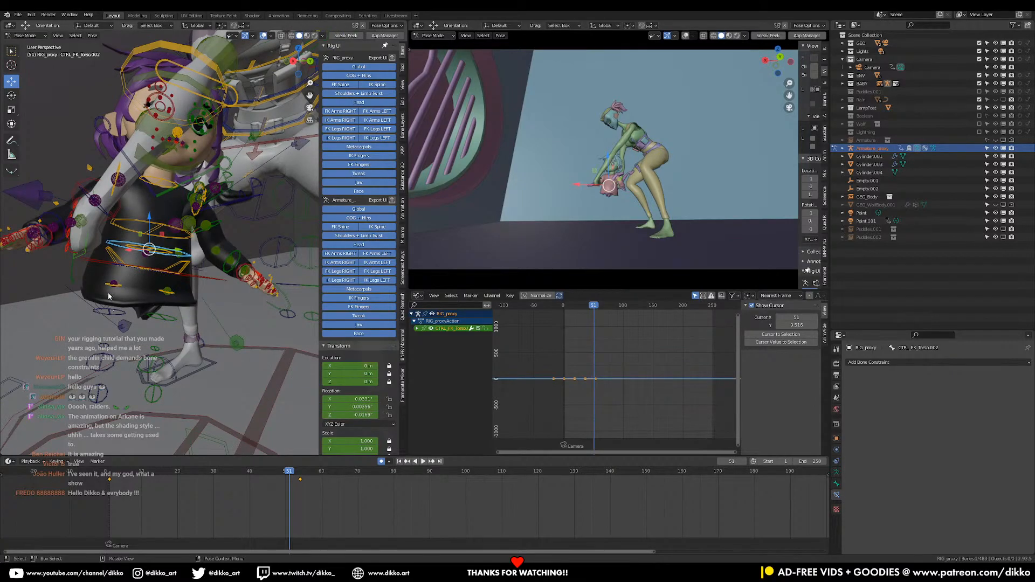
pyautogui.press('r')
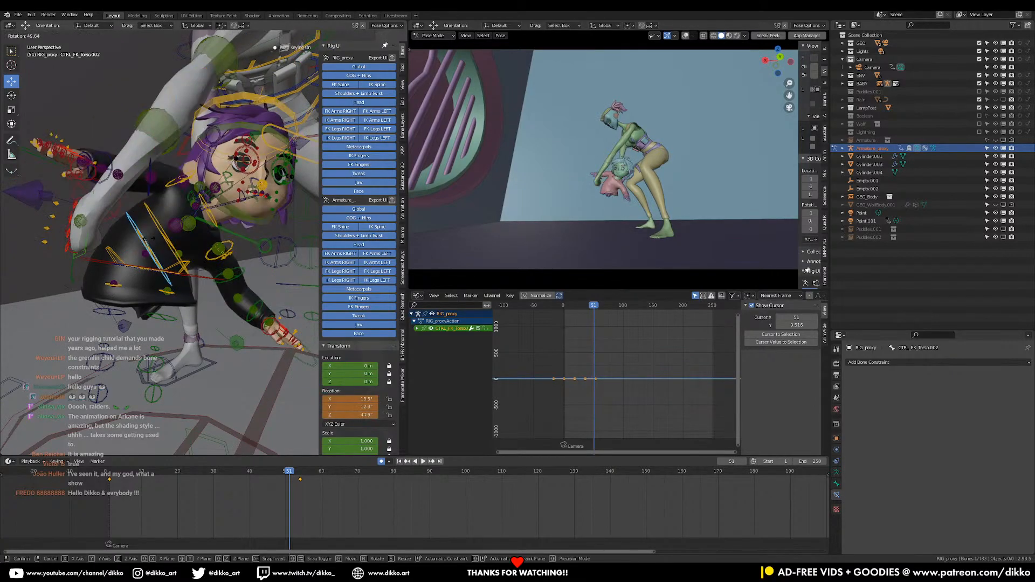
pyautogui.click(86, 260)
pyautogui.hotkey('ctrl', 'z')
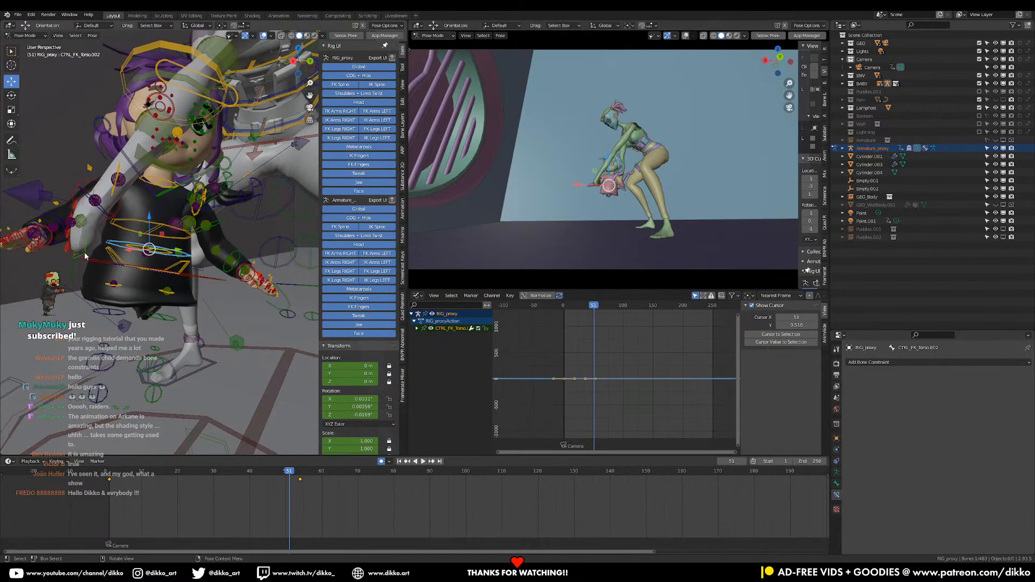
# Move and rotate the woman's left IK hand toward the girl's torso at frame 51
pyautogui.click(85, 252)
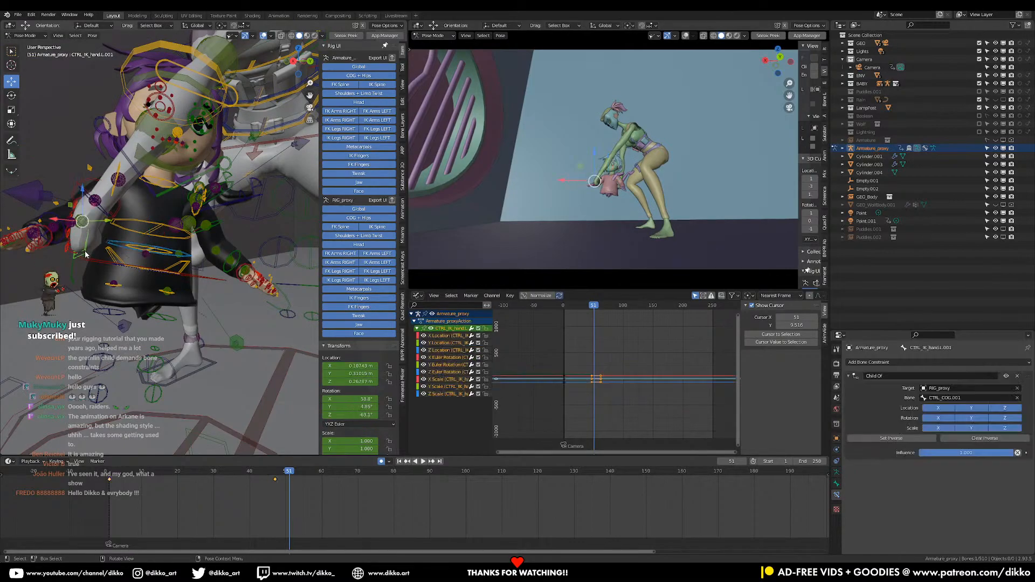
pyautogui.press('g')
pyautogui.click(149, 233)
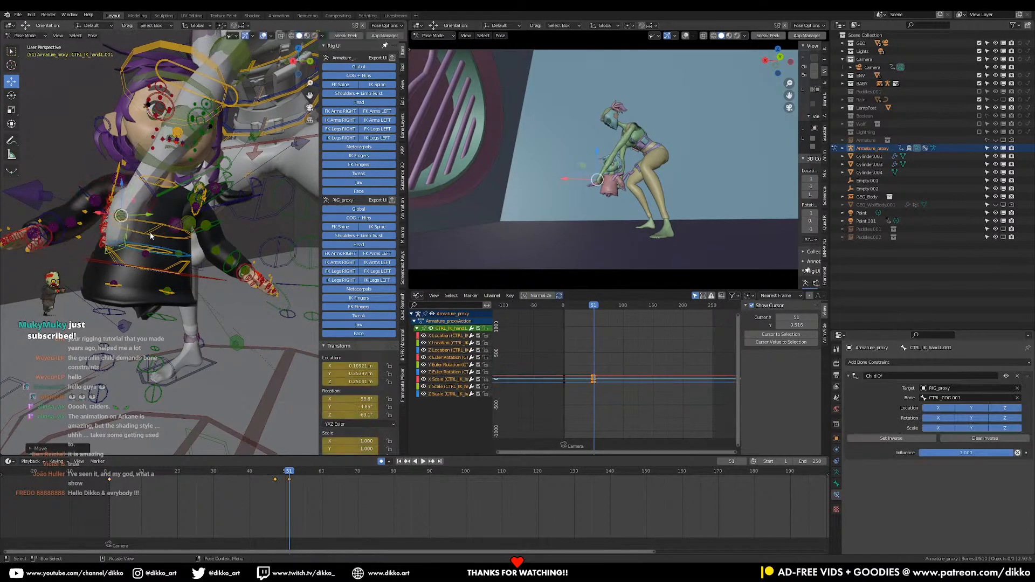
pyautogui.press('r')
pyautogui.click(195, 225)
pyautogui.press('g')
pyautogui.click(222, 236)
# Refine the left IK hand's position and rotation at frame 51 so its palm holds the girl's side
pyautogui.moveTo(222, 237); pyautogui.dragTo(201, 197, button='middle')
pyautogui.press('g')
pyautogui.click(265, 243)
pyautogui.press('r')
pyautogui.click(295, 240)
pyautogui.click(262, 186)
pyautogui.press('g')
pyautogui.click(197, 206)
pyautogui.scroll(3, 202, 206)
pyautogui.press('r')
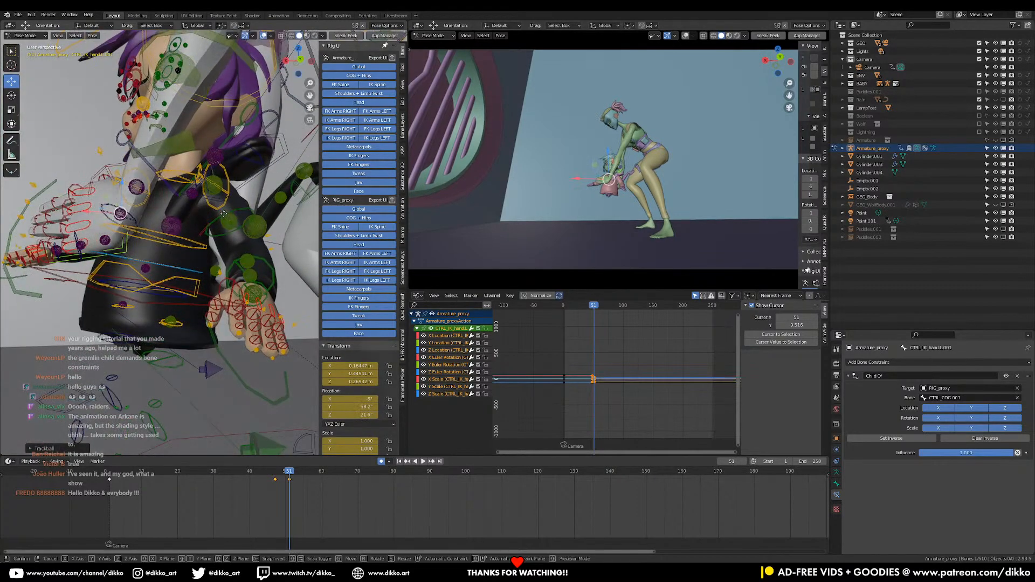
pyautogui.click(235, 212)
# Finish moving and rotating the woman's left IK hand against the girl's side at frame 51
pyautogui.moveTo(235, 212); pyautogui.dragTo(341, 230, button='middle')
pyautogui.moveTo(209, 243); pyautogui.dragTo(216, 269, button='middle')
pyautogui.press('g')
pyautogui.press('r')
pyautogui.click(262, 241)
# Move and rotate the woman's right IK hand toward the girl's torso at frame 51
pyautogui.press('g')
pyautogui.click(252, 253)
pyautogui.press('r')
pyautogui.click(290, 281)
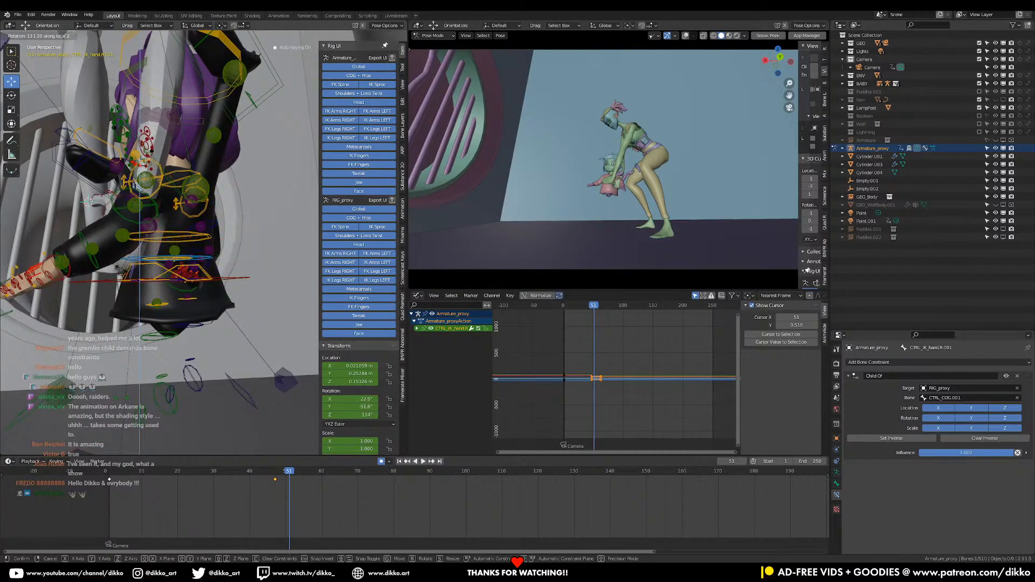
pyautogui.click(125, 275)
pyautogui.moveTo(125, 275); pyautogui.dragTo(224, 286, button='middle')
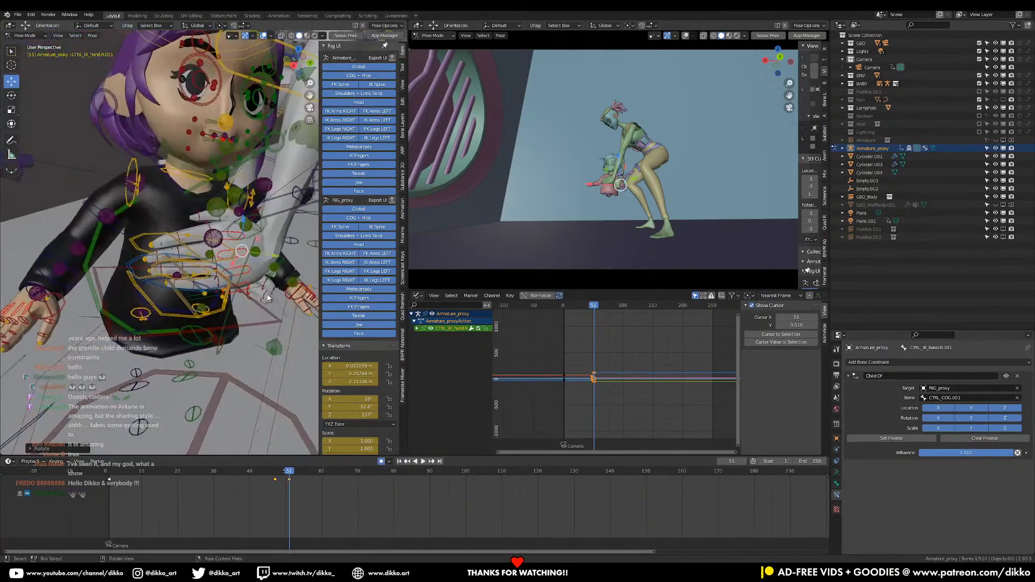
# Refine the right IK hand's position and rotation at frame 51 so the palm lies across the girl's belly
pyautogui.press('g')
pyautogui.click(158, 244)
pyautogui.moveTo(158, 244); pyautogui.dragTo(132, 228, button='middle')
pyautogui.press('r')
pyautogui.press('r')
pyautogui.click(223, 216)
pyautogui.press('g')
pyautogui.click(214, 216)
# Check the hold around the girl's torso and play on from frame 51, stopping at frame 54
pyautogui.click(131, 204)
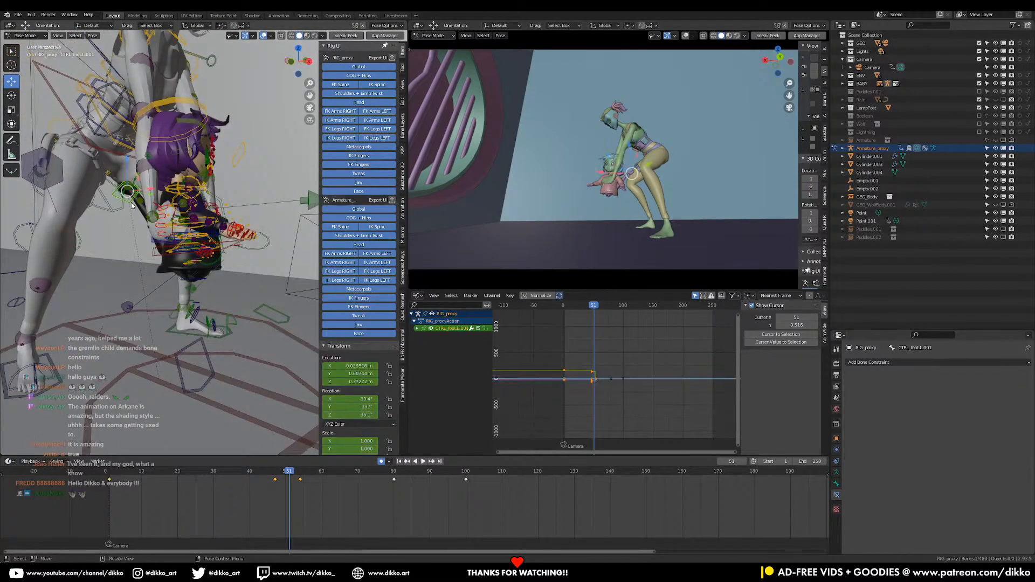
pyautogui.moveTo(217, 303); pyautogui.dragTo(195, 286, button='middle')
pyautogui.scroll(5, 195, 286)
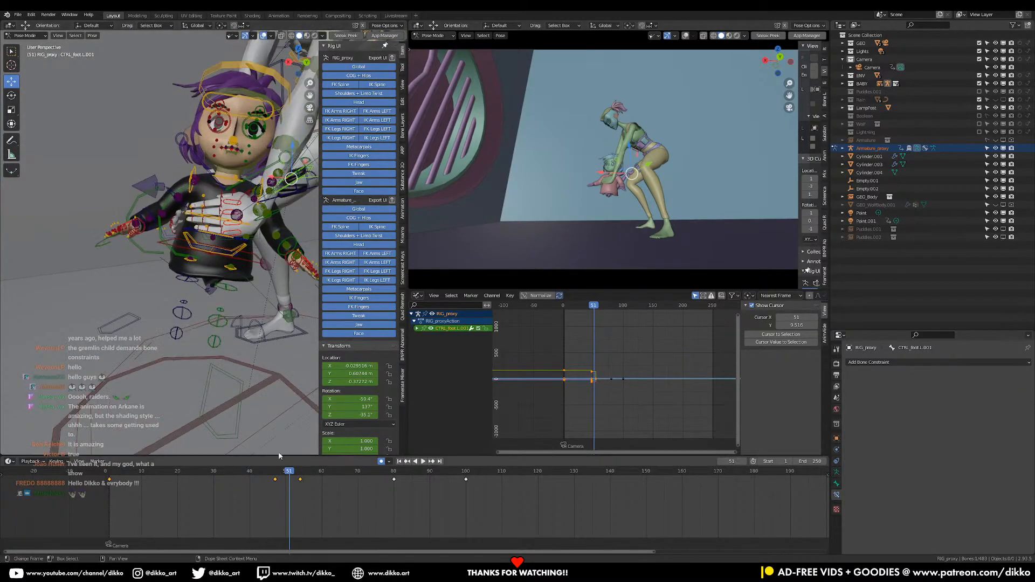
pyautogui.press('space')
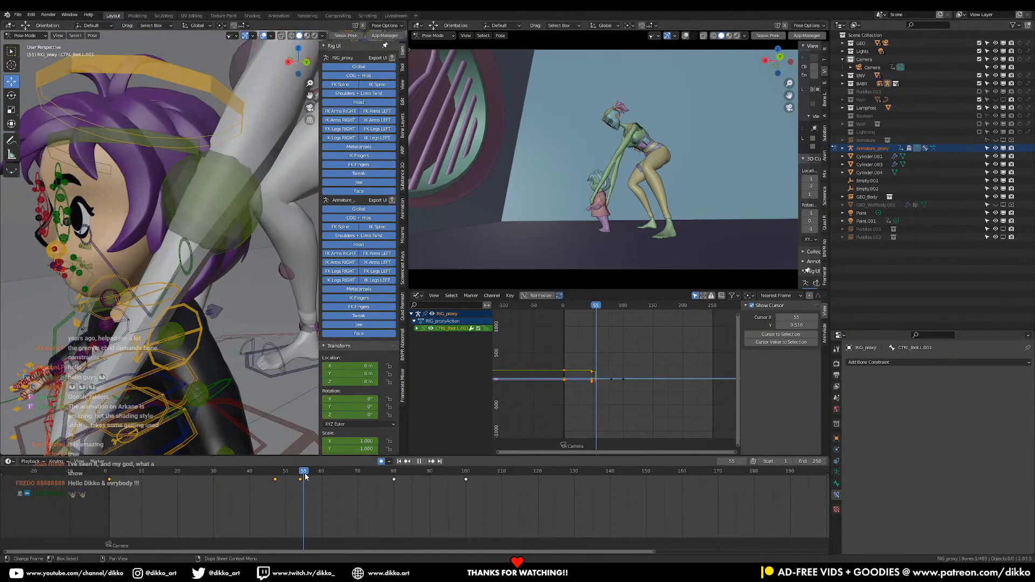
pyautogui.moveTo(305, 477)
pyautogui.mouseDown()
pyautogui.moveTo(289, 480)
pyautogui.moveTo(300, 484)
pyautogui.mouseUp()
# Rotate the woman's left IK hand about the global Z axis and move it toward the girl at frame 54
pyautogui.keyDown('shift'); pyautogui.moveTo(206, 388); pyautogui.dragTo(256, 262, button='middle'); pyautogui.keyUp('shift')
pyautogui.click(219, 281)
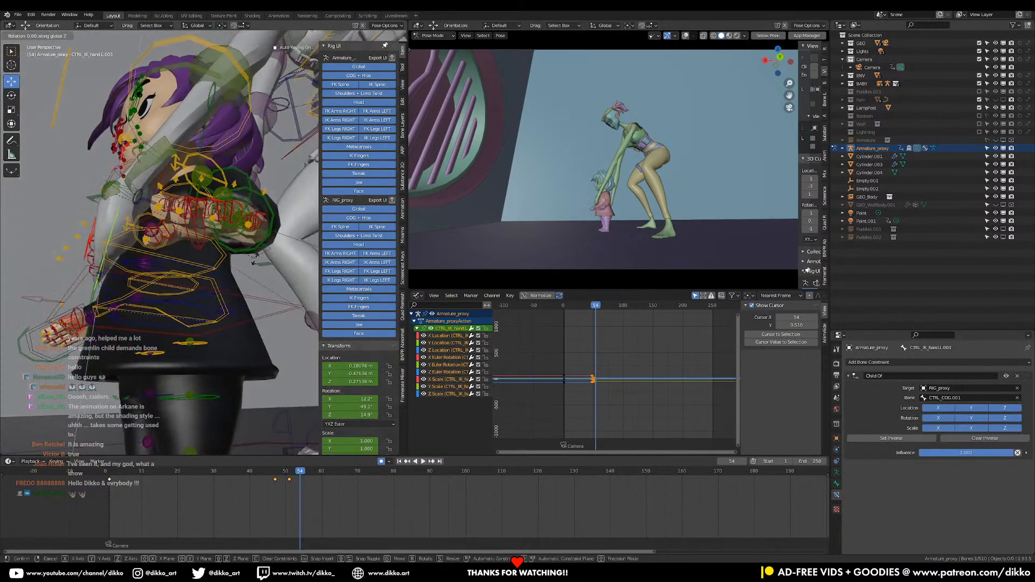
pyautogui.click(136, 295)
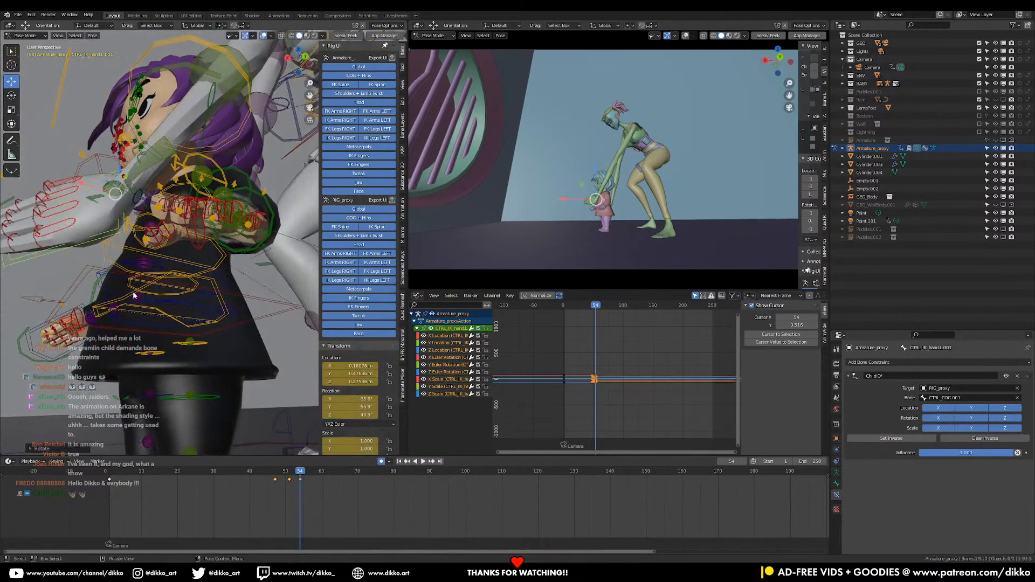
pyautogui.press('g')
pyautogui.click(234, 308)
pyautogui.moveTo(234, 308); pyautogui.dragTo(156, 296, button='middle')
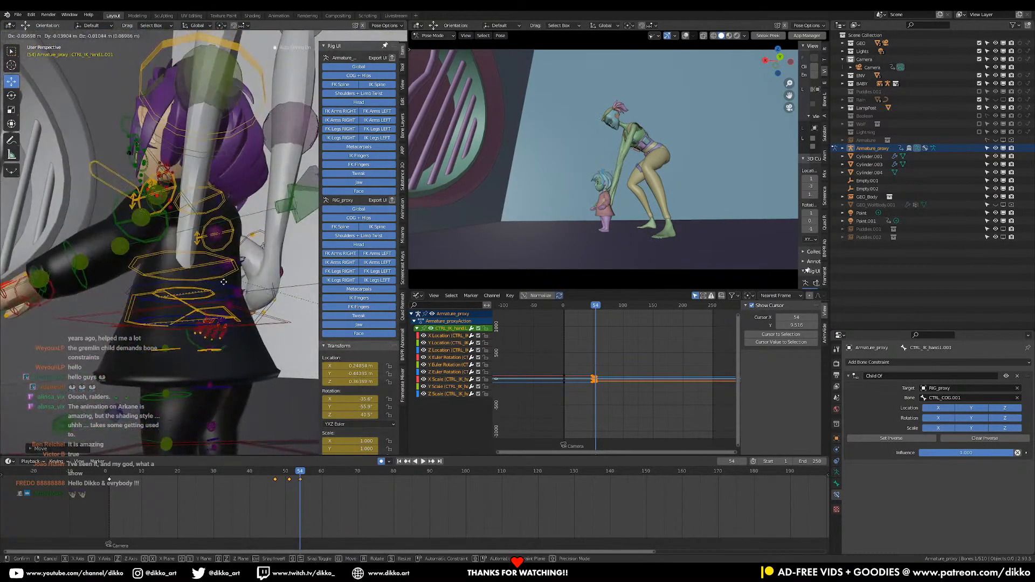
# Reposition and turn the left IK hand beside the girl's torso at frame 54
pyautogui.click(258, 220)
pyautogui.moveTo(258, 221); pyautogui.dragTo(302, 216, button='middle')
pyautogui.press('r')
pyautogui.click(216, 281)
pyautogui.moveTo(215, 283); pyautogui.dragTo(250, 316, button='middle')
pyautogui.press('r')
pyautogui.press('r')
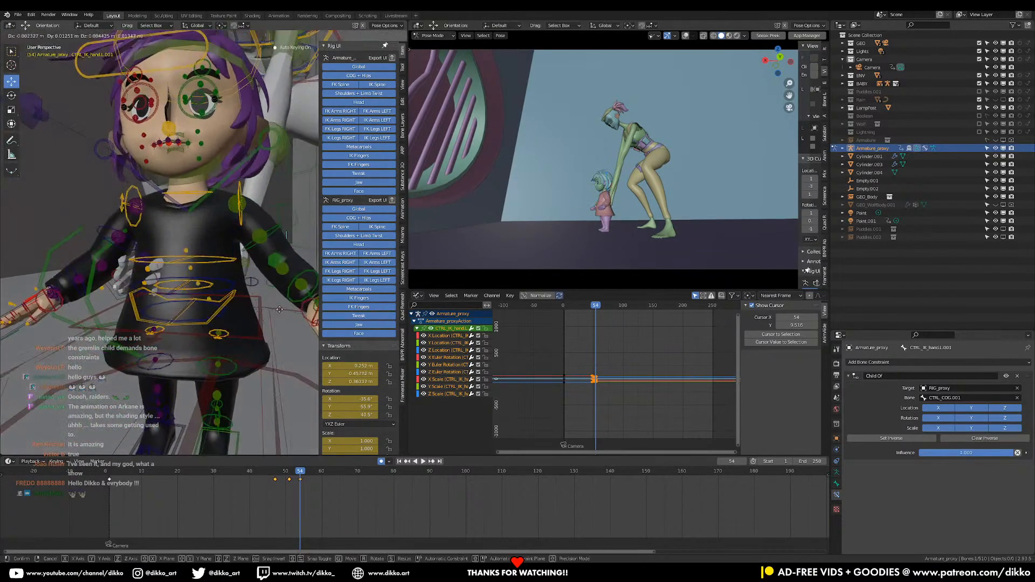
# Fine-tune the left IK hand's placement against the girl's side from several angles at frame 54
pyautogui.click(286, 299)
pyautogui.press('g')
pyautogui.click(278, 294)
pyautogui.moveTo(278, 294); pyautogui.dragTo(163, 288, button='middle')
pyautogui.press('g')
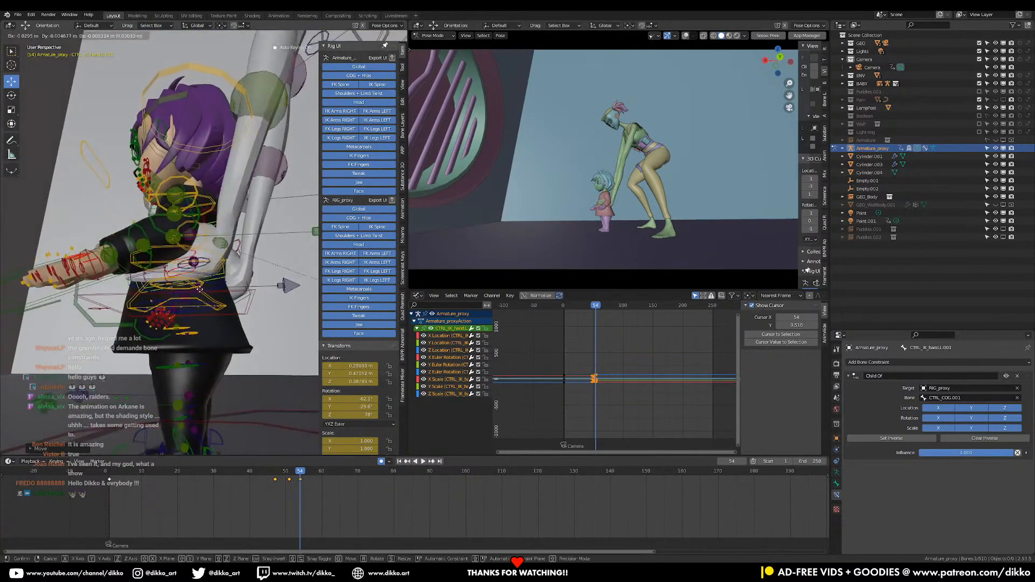
pyautogui.click(177, 290)
pyautogui.moveTo(177, 290); pyautogui.dragTo(296, 286, button='middle')
pyautogui.press('g')
pyautogui.click(230, 286)
pyautogui.press('g')
pyautogui.click(280, 297)
# Rotate the right IK hand about the global Z axis and shift it against the girl's torso at frame 54
pyautogui.click(301, 290)
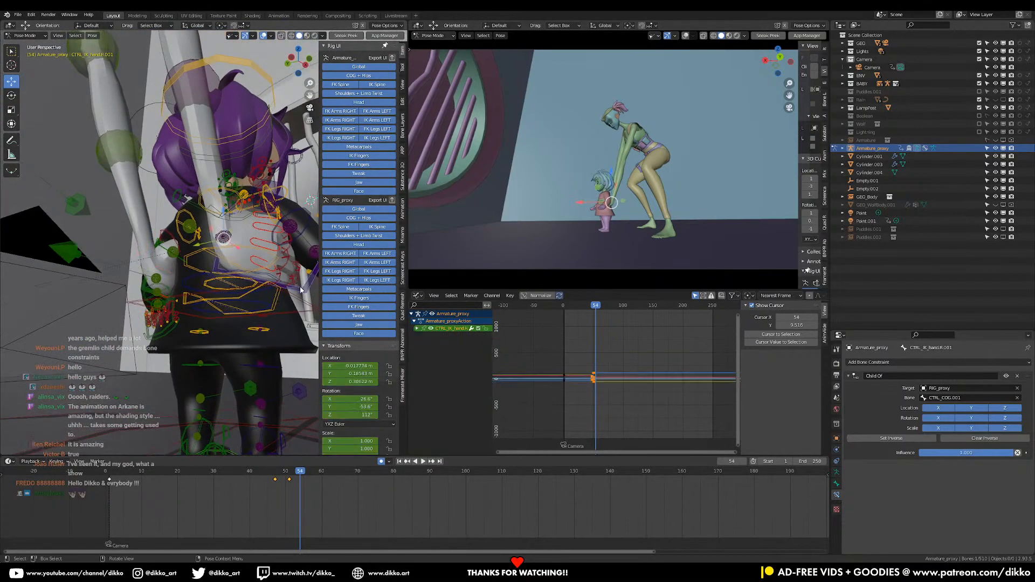
pyautogui.press('r')
pyautogui.press('z')
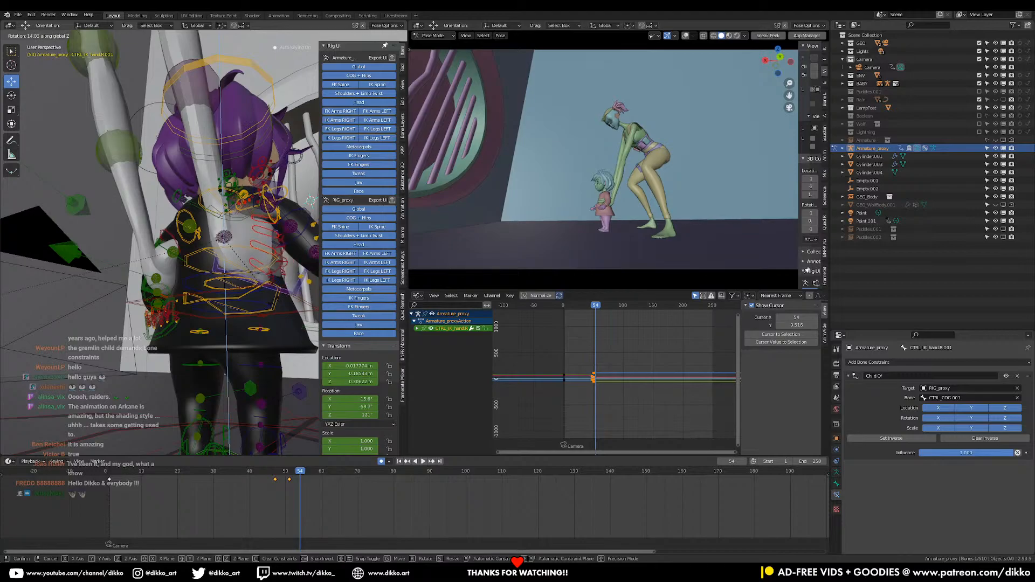
pyautogui.click(275, 298)
pyautogui.press('g')
pyautogui.click(283, 297)
# Hide the viewport overlays and review the lowering motion by playing and scrubbing it, stopping at frame 38
pyautogui.scroll(-4, 226, 241)
pyautogui.moveTo(161, 240); pyautogui.dragTo(292, 253, button='middle')
pyautogui.scroll(-3, 172, 240)
pyautogui.moveTo(167, 236); pyautogui.dragTo(135, 271, button='middle')
pyautogui.moveTo(262, 473)
pyautogui.mouseDown()
pyautogui.moveTo(317, 475)
pyautogui.moveTo(257, 479)
pyautogui.mouseUp()
pyautogui.click(263, 36)
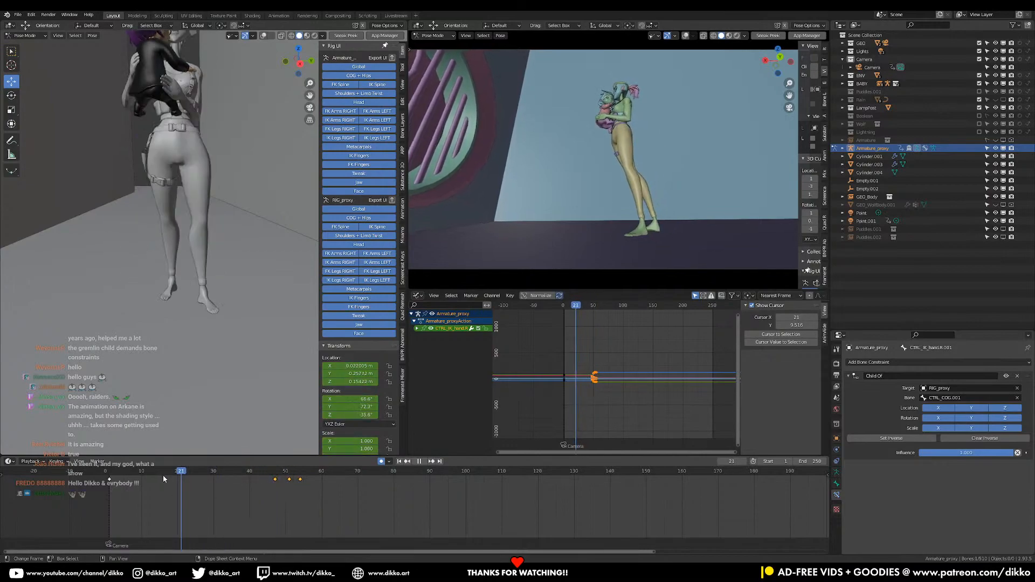
pyautogui.moveTo(271, 480)
pyautogui.mouseDown()
pyautogui.moveTo(301, 480)
pyautogui.moveTo(276, 481)
pyautogui.mouseUp()
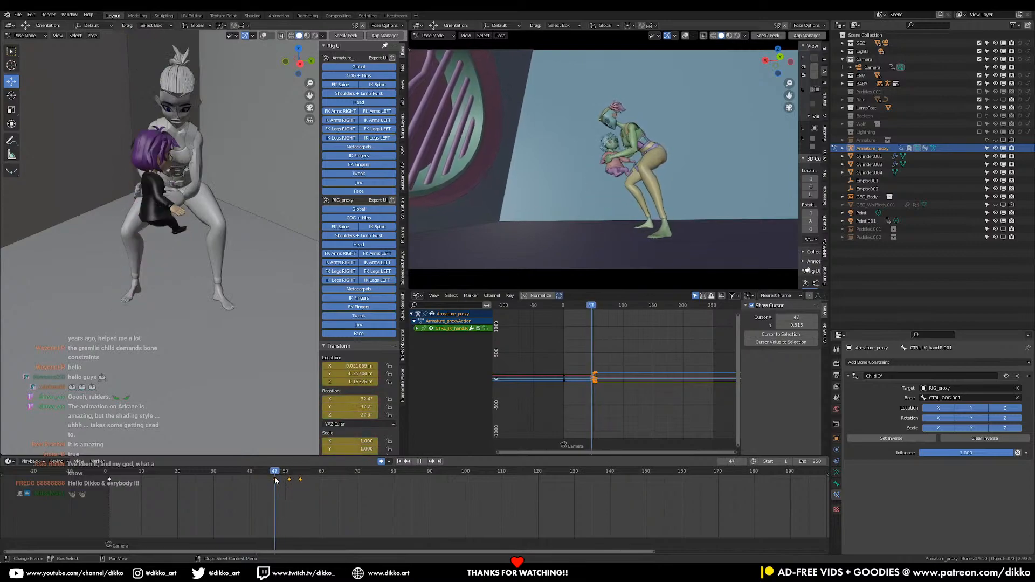
pyautogui.press('space')
pyautogui.click(275, 471)
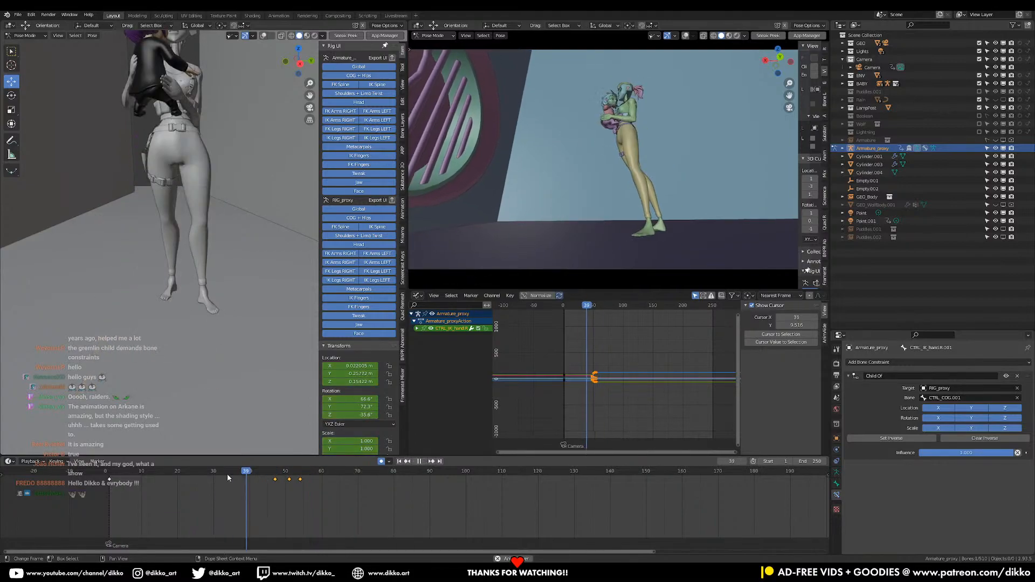
pyautogui.press('Escape')
pyautogui.moveTo(229, 473); pyautogui.dragTo(243, 472)
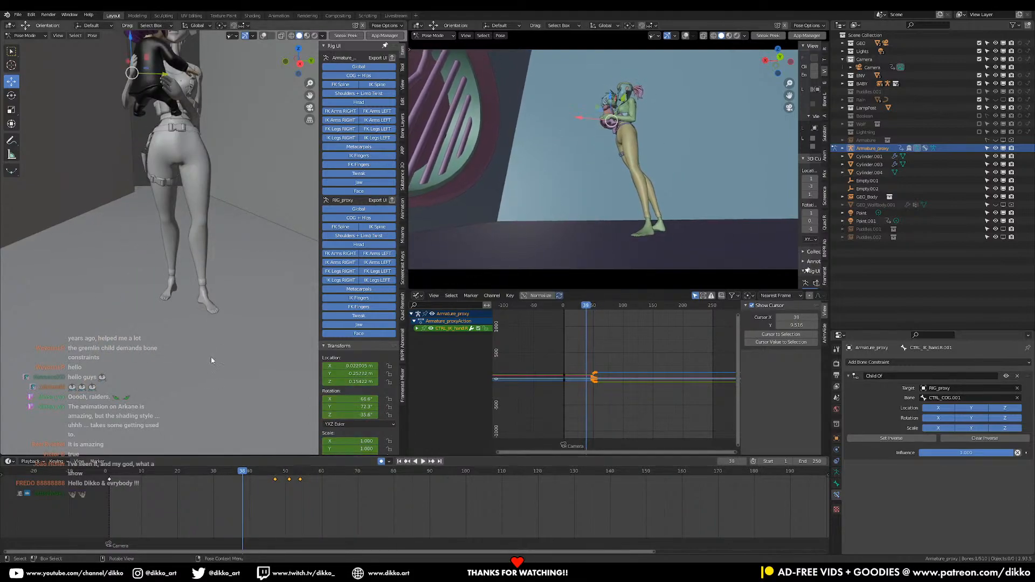
# Show the viewport overlays again and select the woman's COG control
pyautogui.moveTo(206, 238); pyautogui.dragTo(129, 218, button='middle')
pyautogui.keyDown('shift'); pyautogui.moveTo(175, 168); pyautogui.dragTo(125, 270, button='middle'); pyautogui.keyUp('shift')
pyautogui.click(263, 35)
pyautogui.moveTo(240, 251); pyautogui.dragTo(200, 238, button='middle')
pyautogui.click(234, 217)
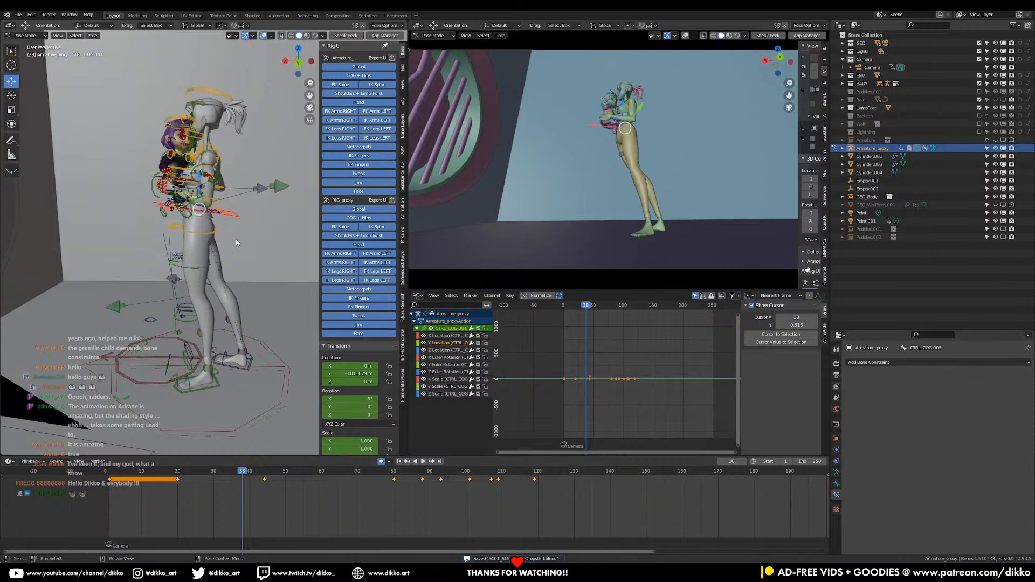
pyautogui.scroll(3, 235, 239)
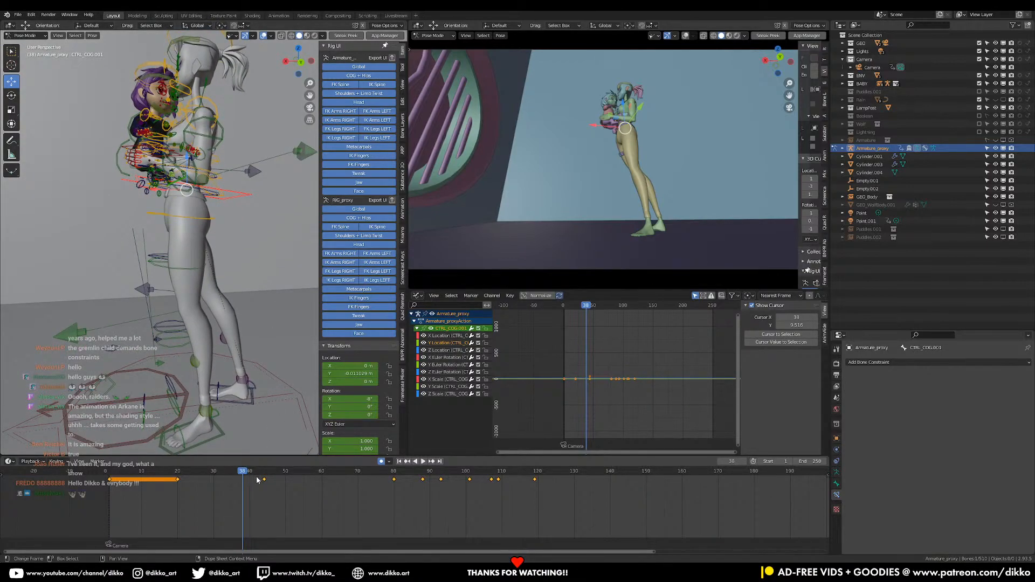
# Play the shot from its beginning, stop at frame 37 and undo the stray action made there
pyautogui.moveTo(236, 475); pyautogui.dragTo(105, 470)
pyautogui.press('space')
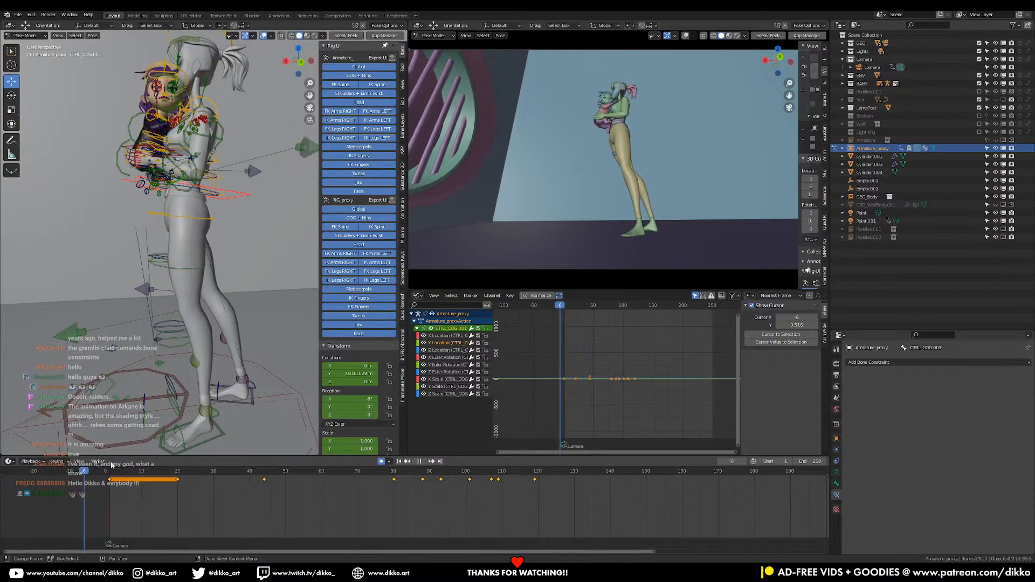
pyautogui.press('space')
pyautogui.moveTo(187, 159); pyautogui.dragTo(187, 172)
pyautogui.hotkey('ctrl', 'z')
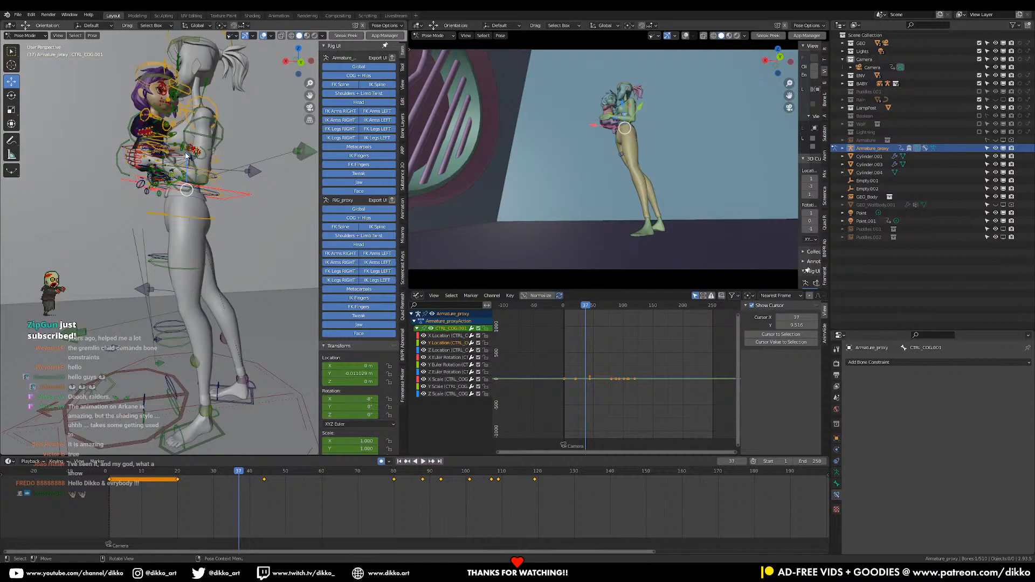
# Move the girl's COG away from the woman's chest at frame 37 and play the frames that follow
pyautogui.moveTo(187, 156); pyautogui.dragTo(111, 143)
pyautogui.click(144, 145)
pyautogui.press('g')
pyautogui.press('x')
pyautogui.moveTo(238, 139); pyautogui.dragTo(242, 129, button='middle')
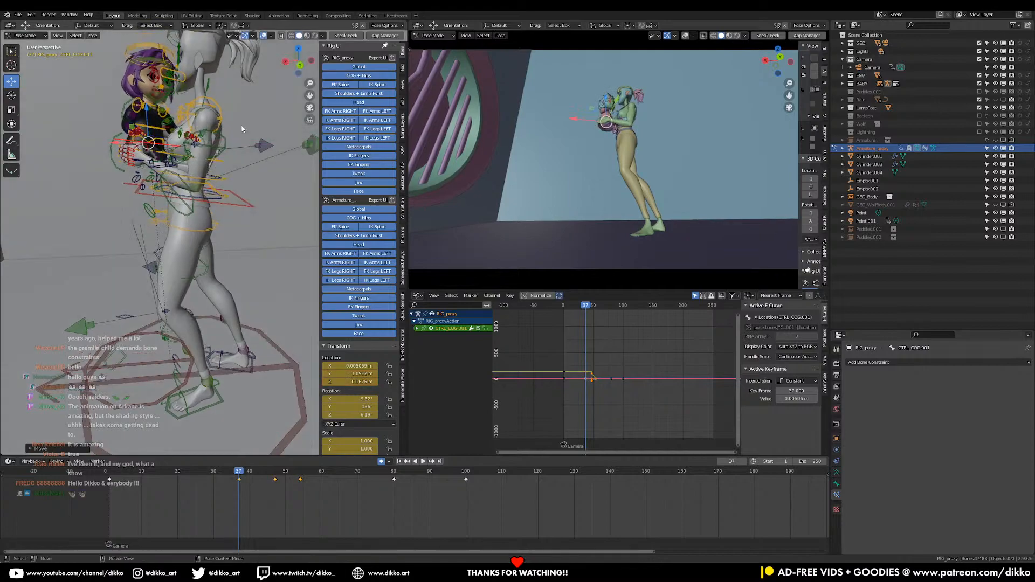
pyautogui.moveTo(238, 475); pyautogui.dragTo(242, 475)
pyautogui.click(243, 475)
pyautogui.press('space')
# Set all controls' keyframes on both rigs up to frame 54 to Linear interpolation
pyautogui.press('a')
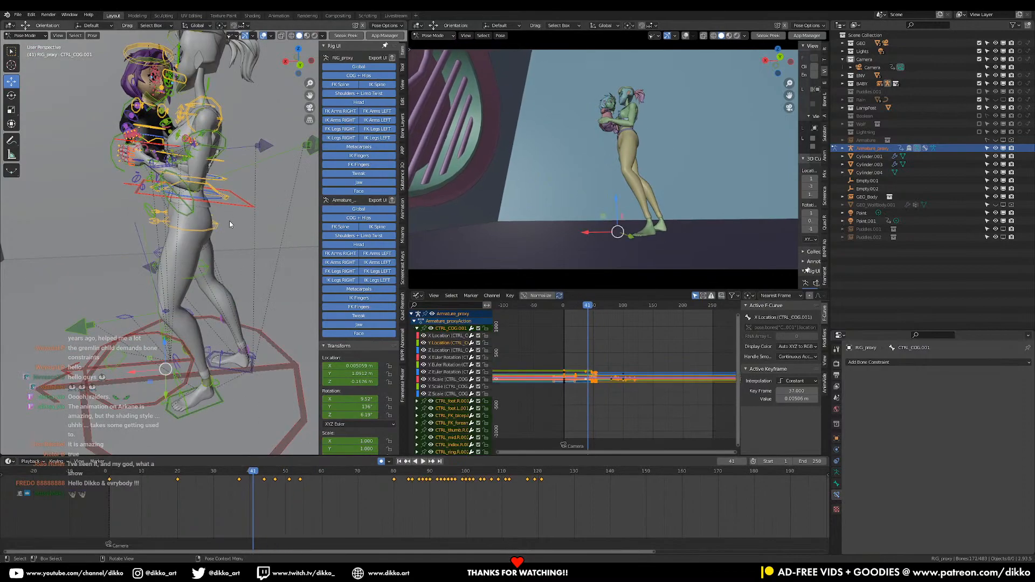
pyautogui.moveTo(73, 479); pyautogui.dragTo(73, 479)
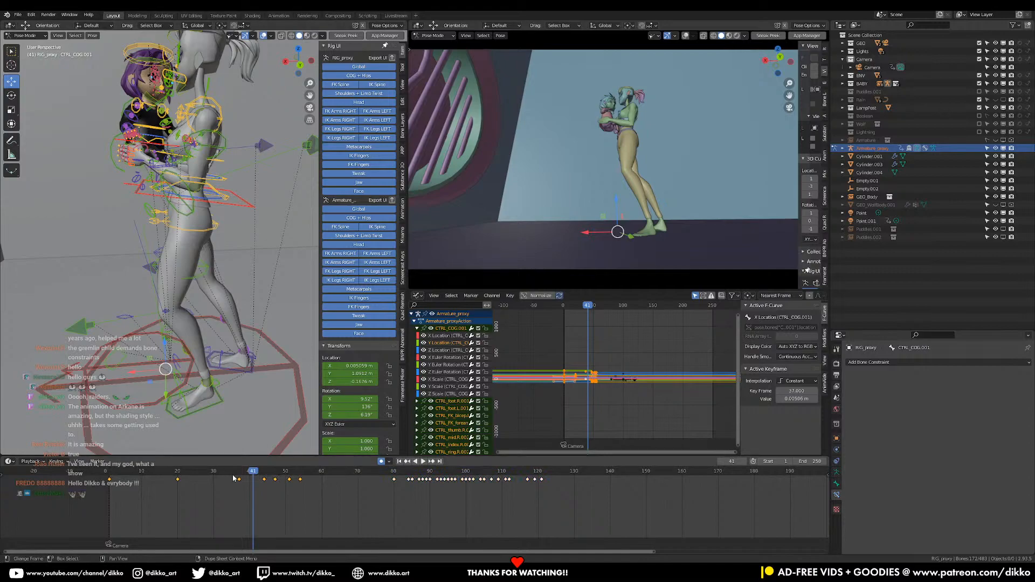
pyautogui.moveTo(334, 512); pyautogui.dragTo(91, 473)
pyautogui.rightClick(229, 257)
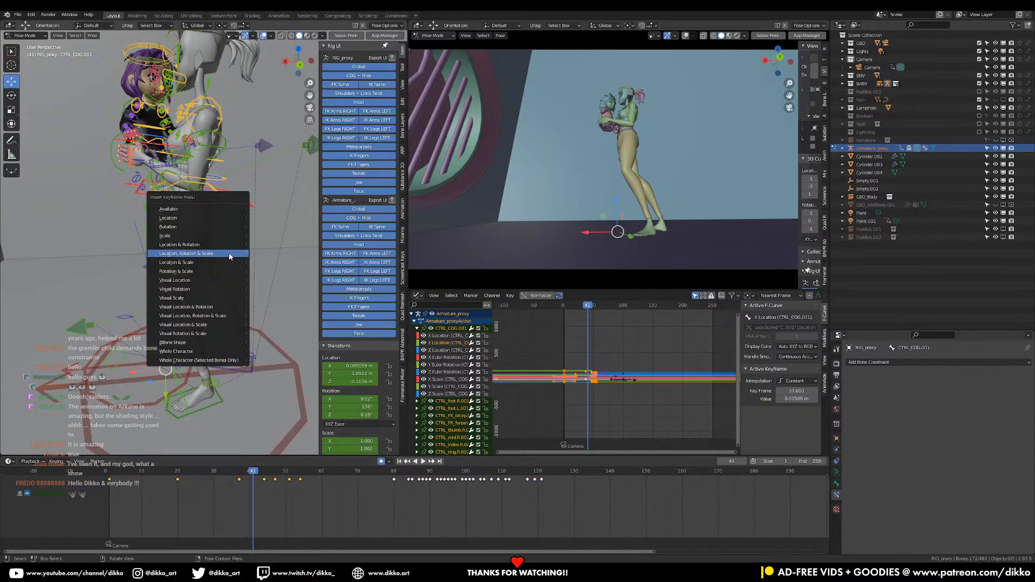
pyautogui.press('t')
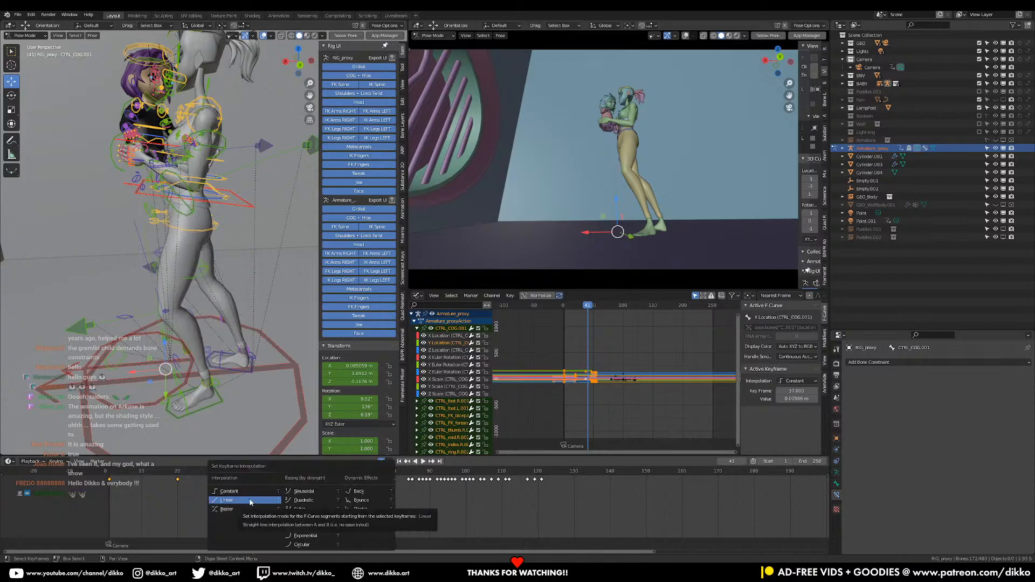
pyautogui.click(250, 501)
# Play the interpolated motion several times and scrub around frames 49 to 54
pyautogui.click(229, 474)
pyautogui.press('space')
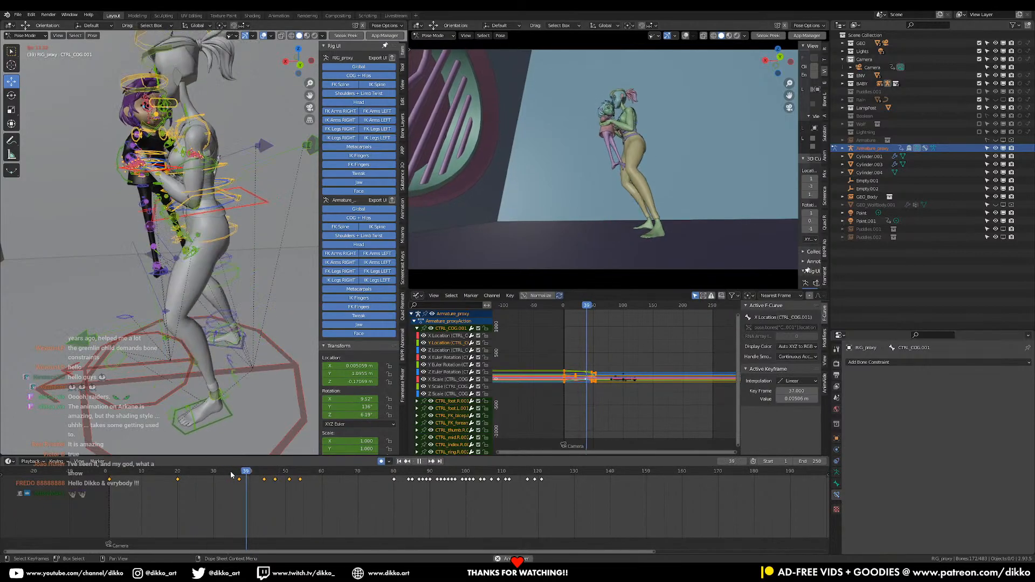
pyautogui.click(231, 474)
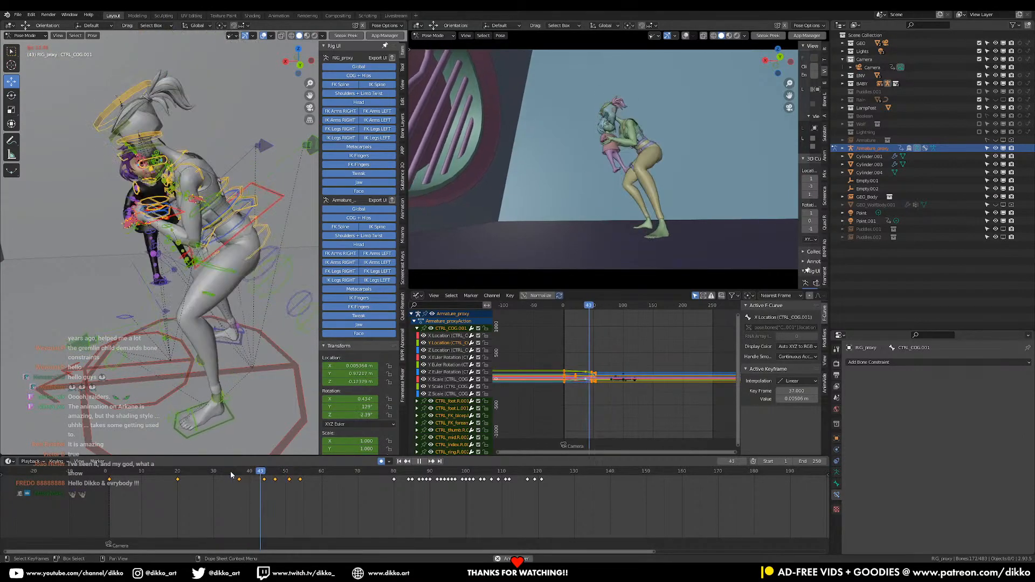
pyautogui.press('space')
pyautogui.moveTo(231, 475); pyautogui.dragTo(301, 486)
pyautogui.press('space')
pyautogui.press('space')
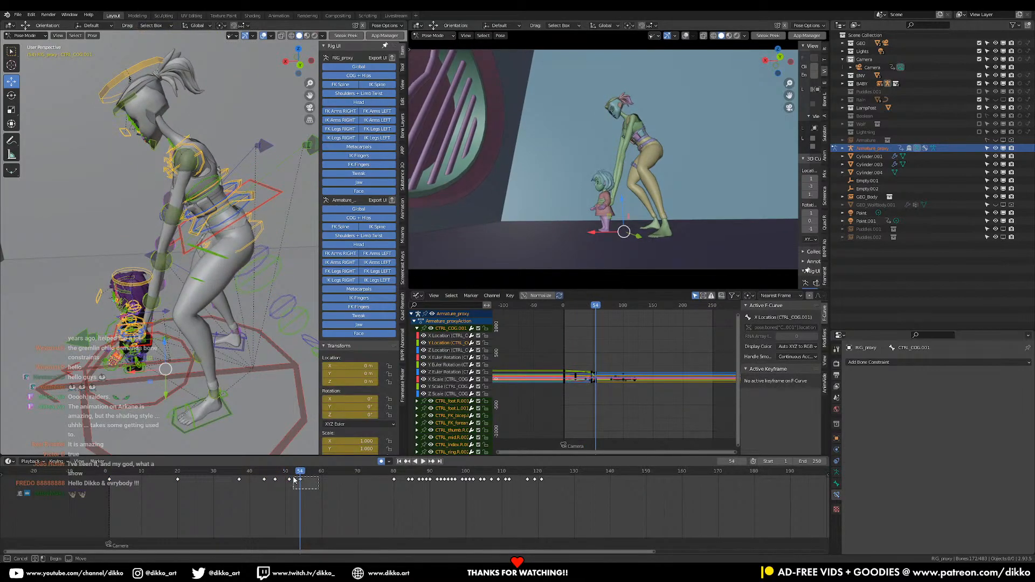
pyautogui.click(282, 478)
pyautogui.press('space')
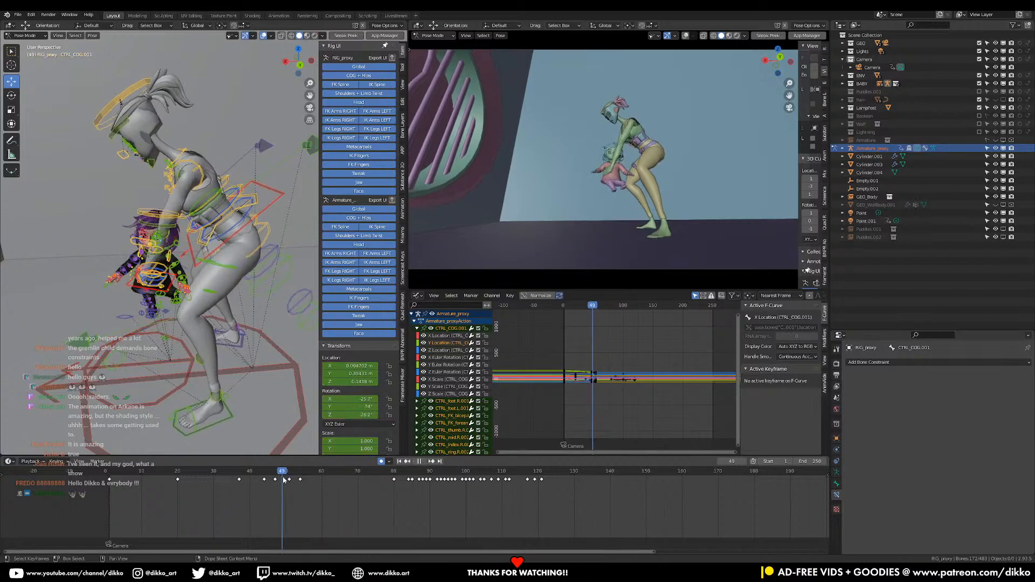
# Select the girl's COG control, save the file and go to frame 50
pyautogui.moveTo(144, 302); pyautogui.dragTo(227, 267, button='middle')
pyautogui.scroll(3, 227, 266)
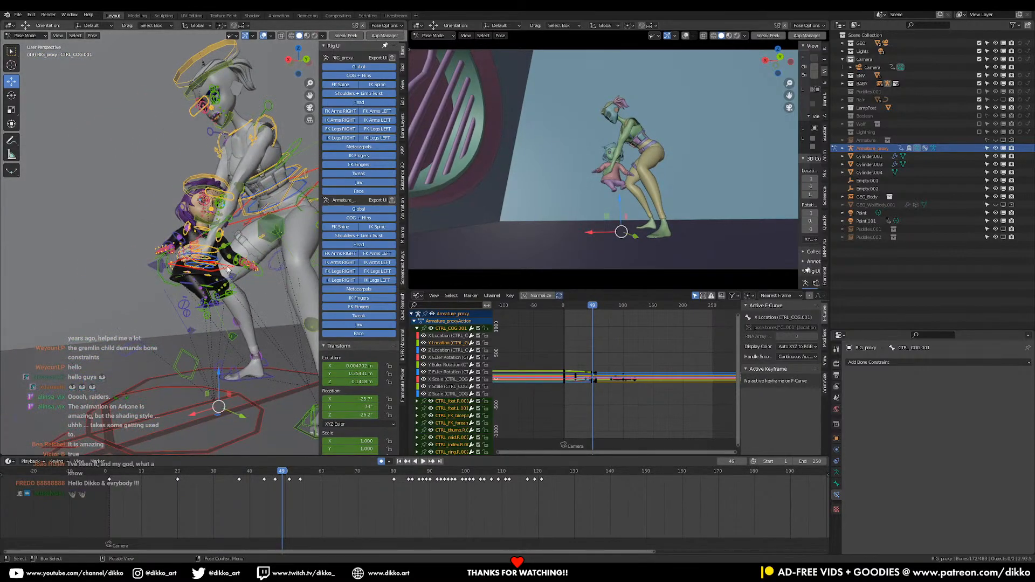
pyautogui.click(170, 268)
pyautogui.hotkey('ctrl', 's')
pyautogui.moveTo(279, 479); pyautogui.dragTo(288, 478)
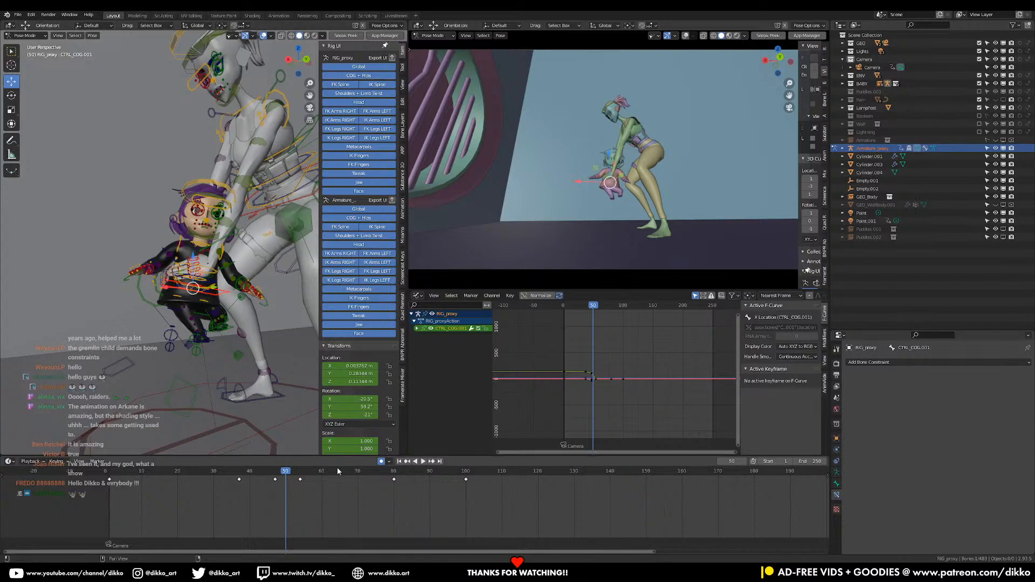
# Replay the lowering motion and scrub between frames 47 and 54, stopping at frame 54
pyautogui.click(227, 474)
pyautogui.press('space')
pyautogui.press('space')
pyautogui.click(237, 474)
pyautogui.press('space')
pyautogui.press('space')
pyautogui.click(278, 478)
pyautogui.press('space')
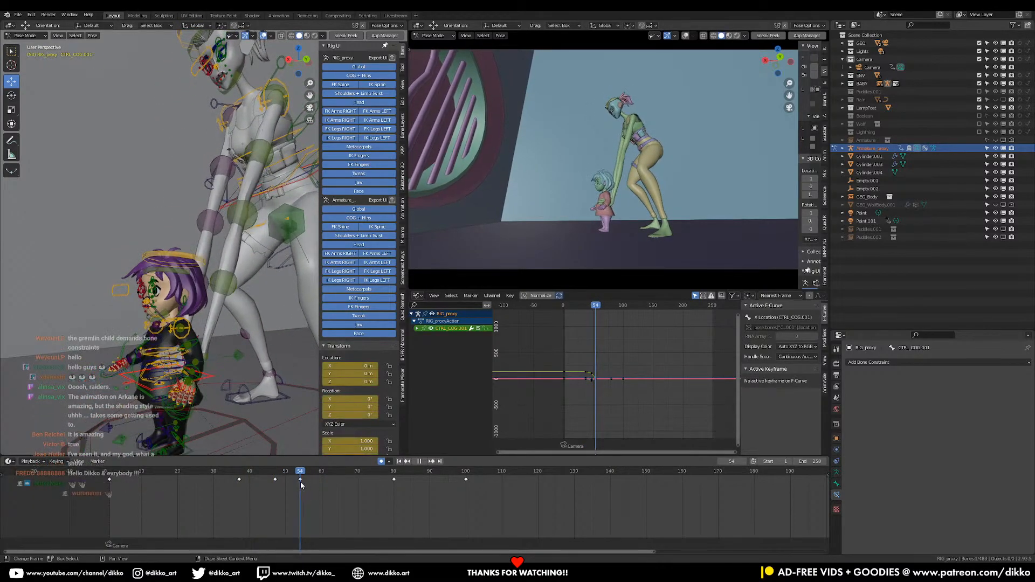
pyautogui.moveTo(300, 482); pyautogui.dragTo(275, 487)
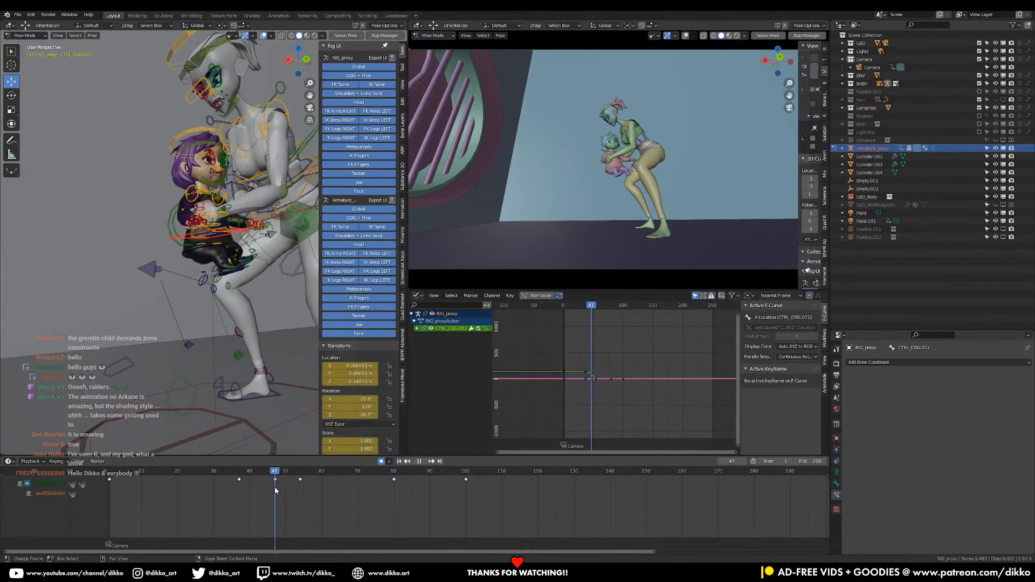
pyautogui.moveTo(275, 488); pyautogui.dragTo(299, 494)
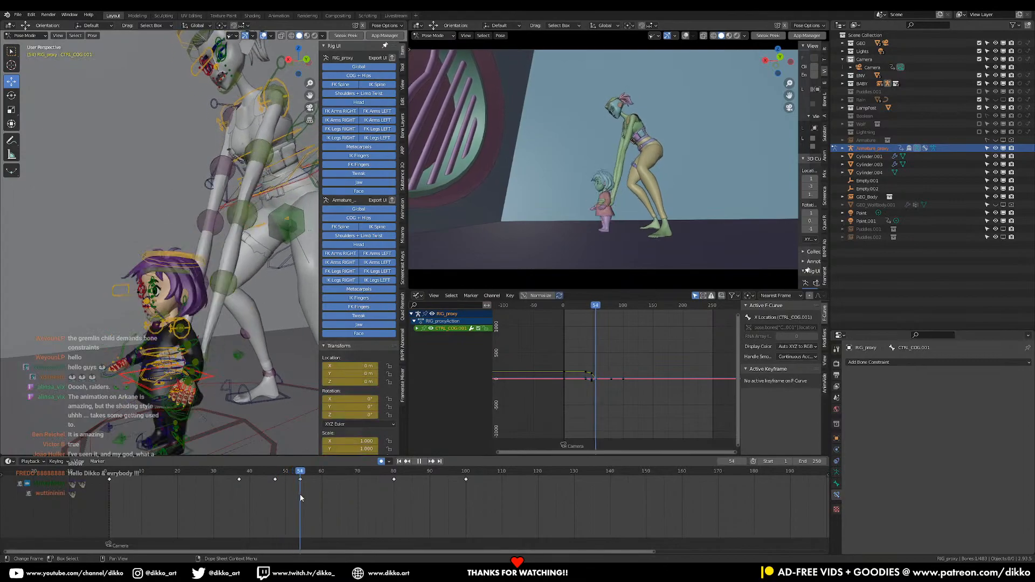
# Raise the girl's COG control toward the woman's hands at frame 54 and tilt her torso forward
pyautogui.moveTo(167, 353); pyautogui.dragTo(173, 266)
pyautogui.moveTo(172, 266); pyautogui.dragTo(111, 291, button='middle')
pyautogui.press('g')
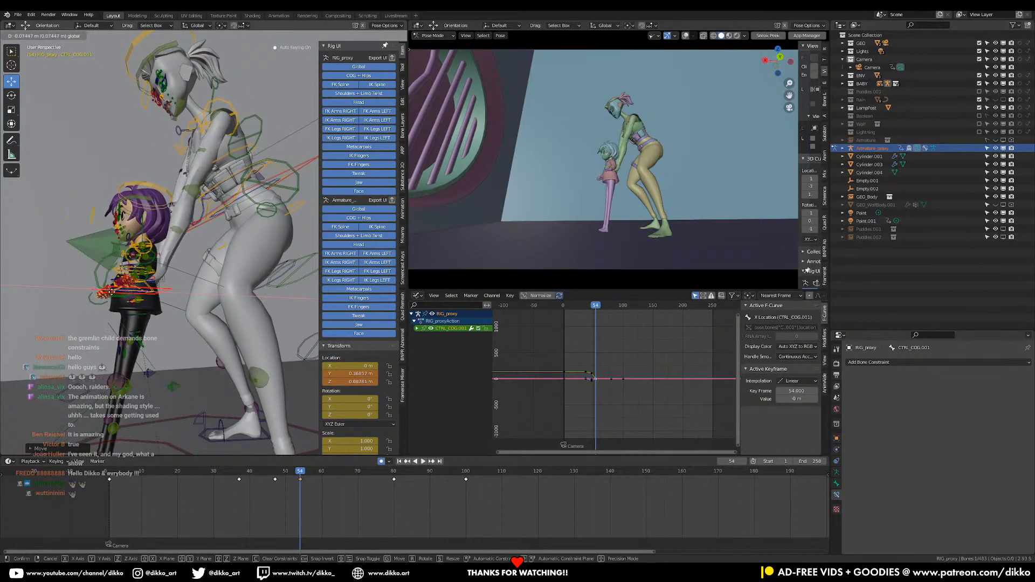
pyautogui.click(167, 302)
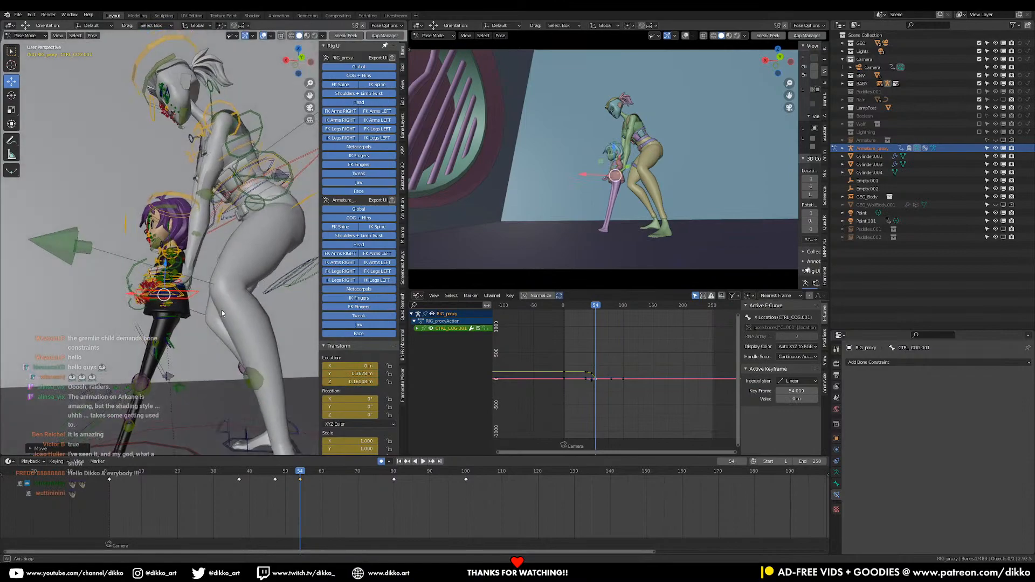
pyautogui.press('r')
pyautogui.click(207, 257)
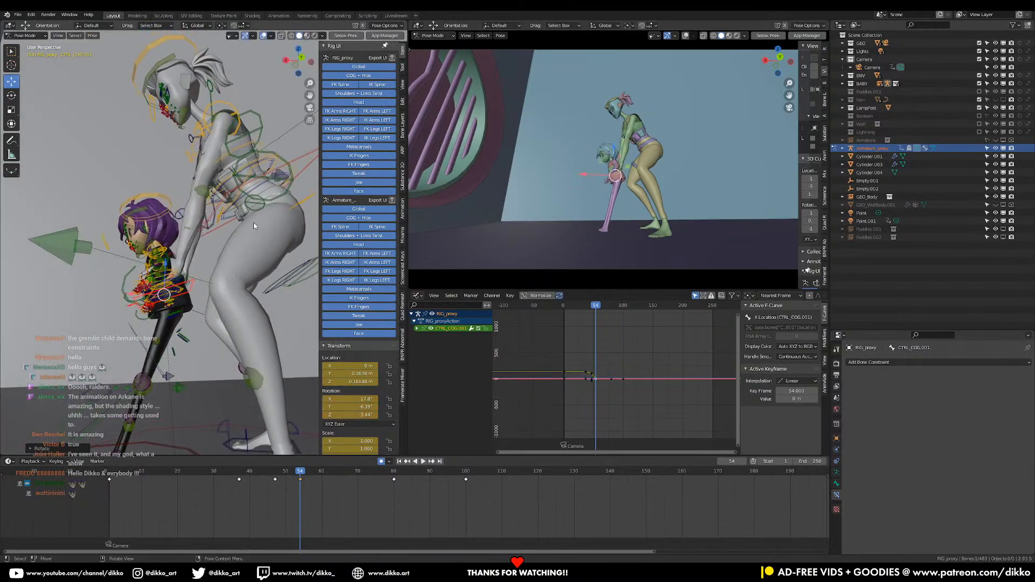
pyautogui.moveTo(254, 227); pyautogui.dragTo(257, 188, button='middle')
pyautogui.click(256, 183)
pyautogui.moveTo(241, 179); pyautogui.dragTo(238, 192)
# Lift the girl's left foot control off the ground at frame 54 and rotate it to hang below her body
pyautogui.keyDown('shift'); pyautogui.moveTo(216, 306); pyautogui.dragTo(162, 354, button='middle'); pyautogui.keyUp('shift')
pyautogui.scroll(2, 145, 372)
pyautogui.click(147, 354)
pyautogui.moveTo(152, 349); pyautogui.dragTo(176, 234)
pyautogui.moveTo(186, 243); pyautogui.dragTo(136, 266, button='middle')
pyautogui.press('g')
pyautogui.click(178, 230)
pyautogui.press('r')
pyautogui.click(185, 211)
pyautogui.moveTo(185, 211); pyautogui.dragTo(216, 216, button='middle')
pyautogui.press('g')
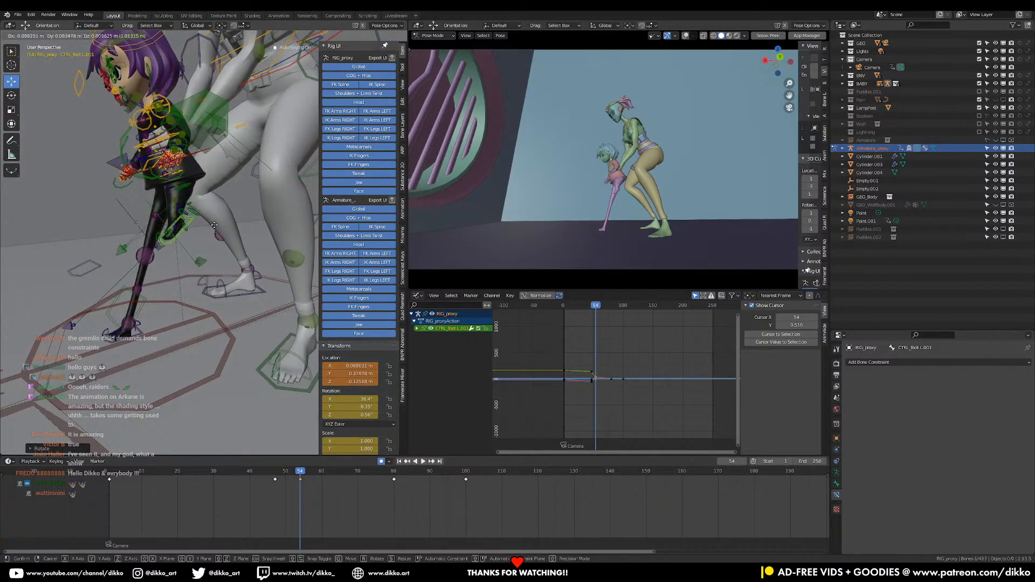
pyautogui.click(216, 222)
# Raise the girl's right foot control beside the left one at frame 54 and rotate it into a matching dangling pose
pyautogui.moveTo(172, 331); pyautogui.dragTo(170, 334, button='middle')
pyautogui.click(152, 356)
pyautogui.press('g')
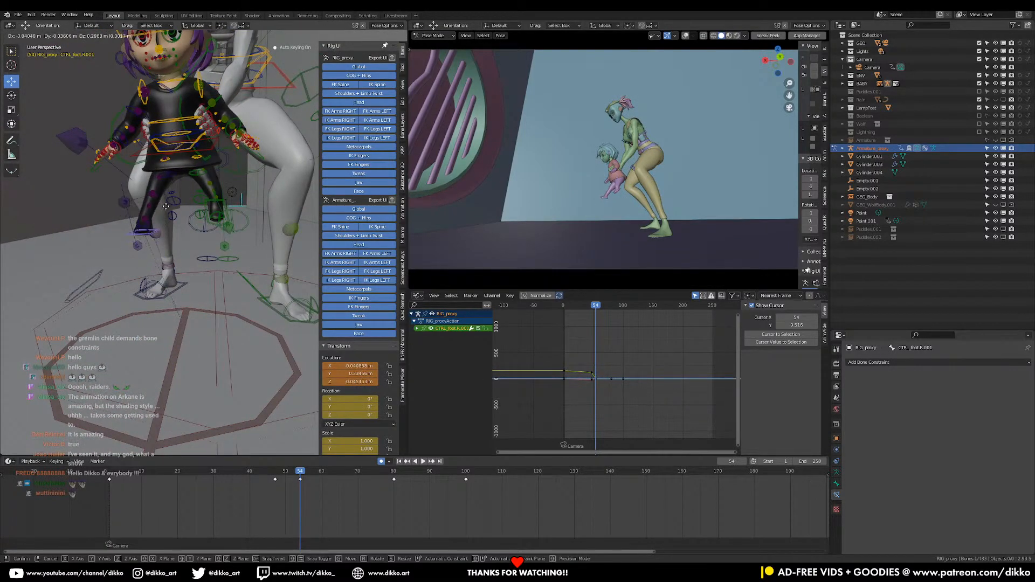
pyautogui.click(166, 196)
pyautogui.moveTo(166, 196); pyautogui.dragTo(250, 203, button='middle')
pyautogui.press('g')
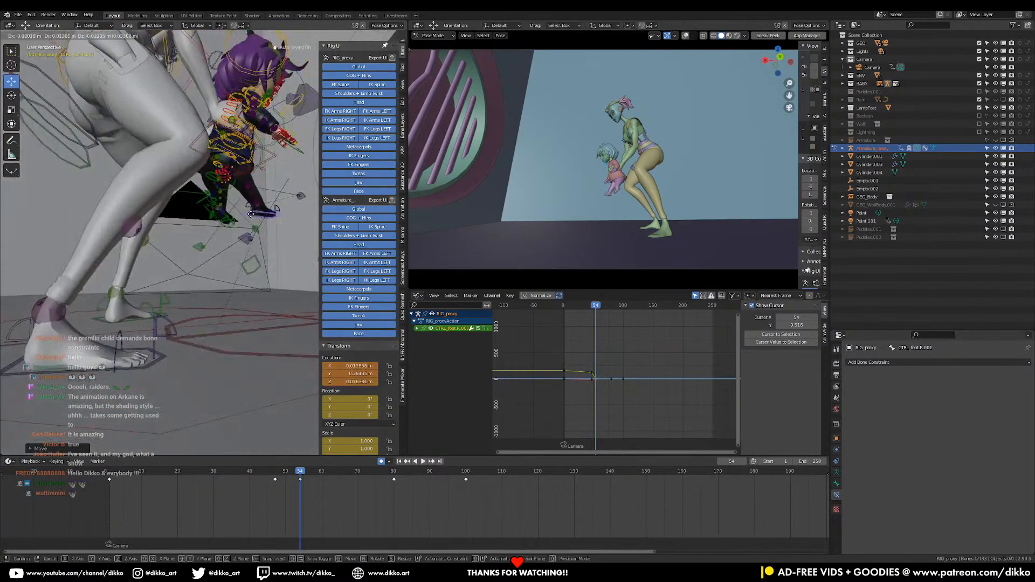
pyautogui.press('r')
pyautogui.click(274, 232)
pyautogui.press('g')
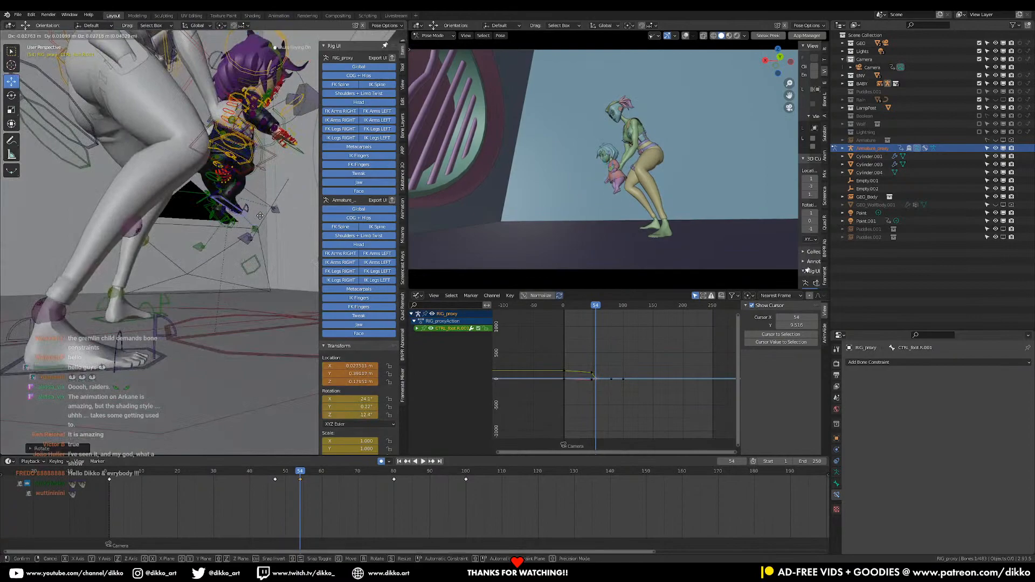
pyautogui.click(249, 215)
pyautogui.press('r')
pyautogui.click(253, 265)
pyautogui.moveTo(252, 266); pyautogui.dragTo(115, 272, button='middle')
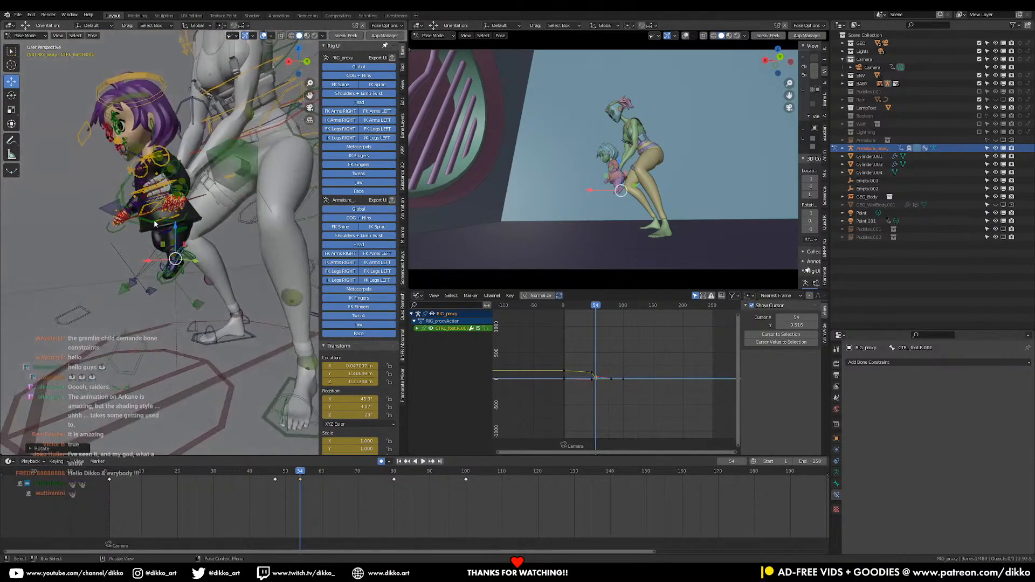
# Play the lowering motion around frames 37 to 57 with the new foot poses and stop at frame 43
pyautogui.scroll(2, 205, 247)
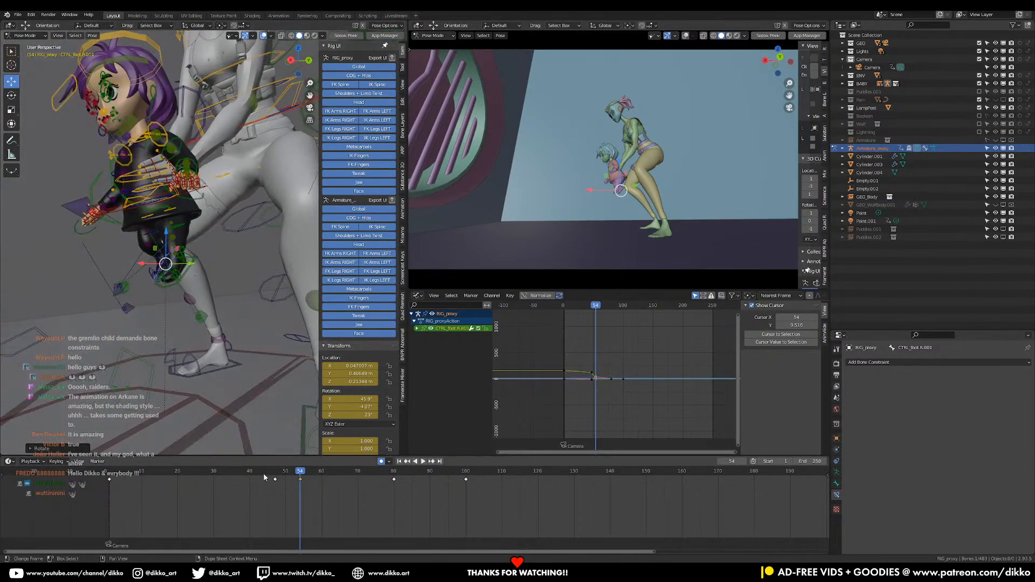
pyautogui.press('space')
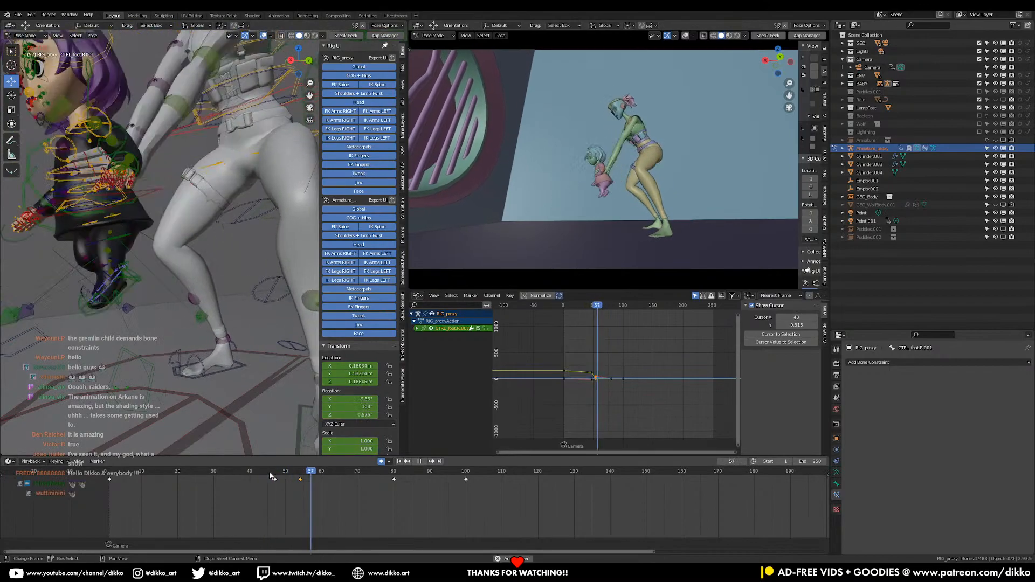
pyautogui.click(238, 471)
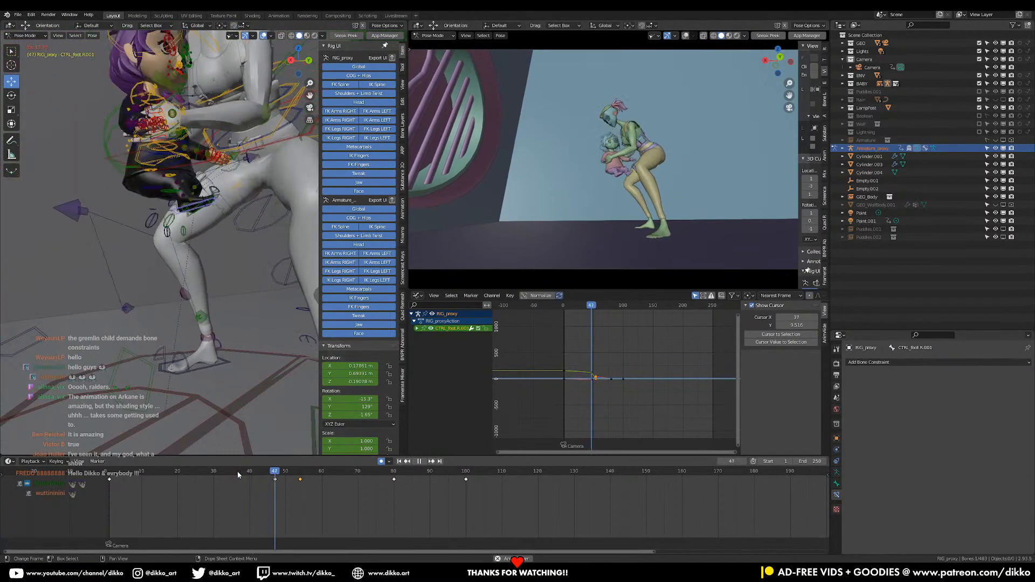
pyautogui.press('space')
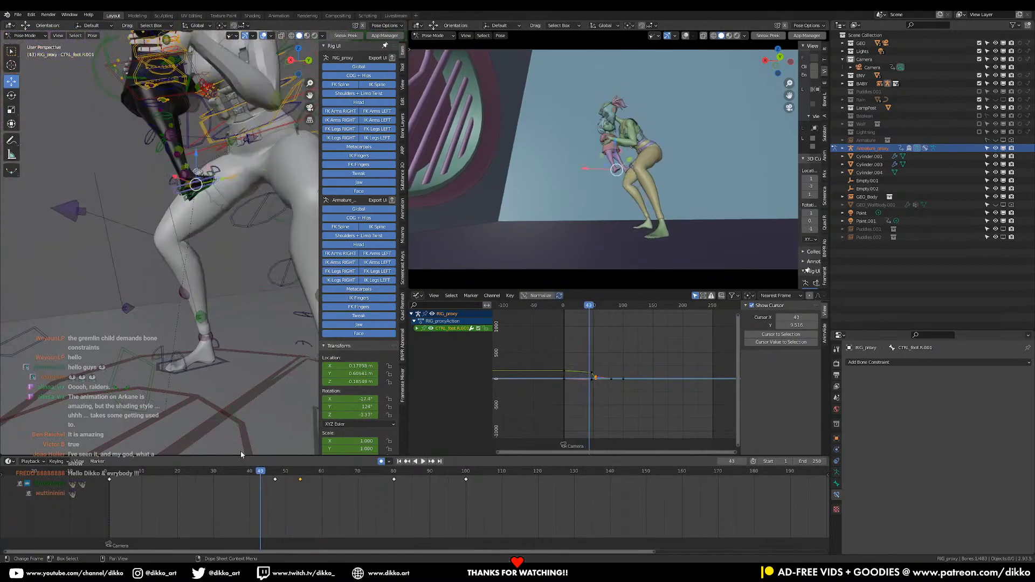
# Select the girl's COG control, replay the motion and shift the keyframes at 37 and 47 to frames 33 and 42
pyautogui.keyDown('shift'); pyautogui.moveTo(138, 157); pyautogui.dragTo(150, 202, button='middle'); pyautogui.keyUp('shift')
pyautogui.click(118, 126)
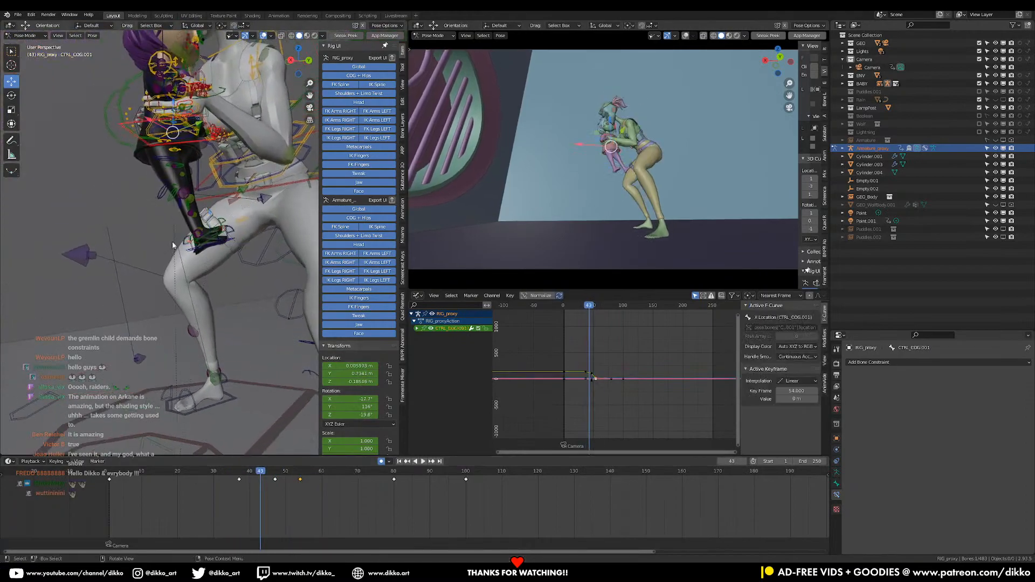
pyautogui.click(233, 470)
pyautogui.press('space')
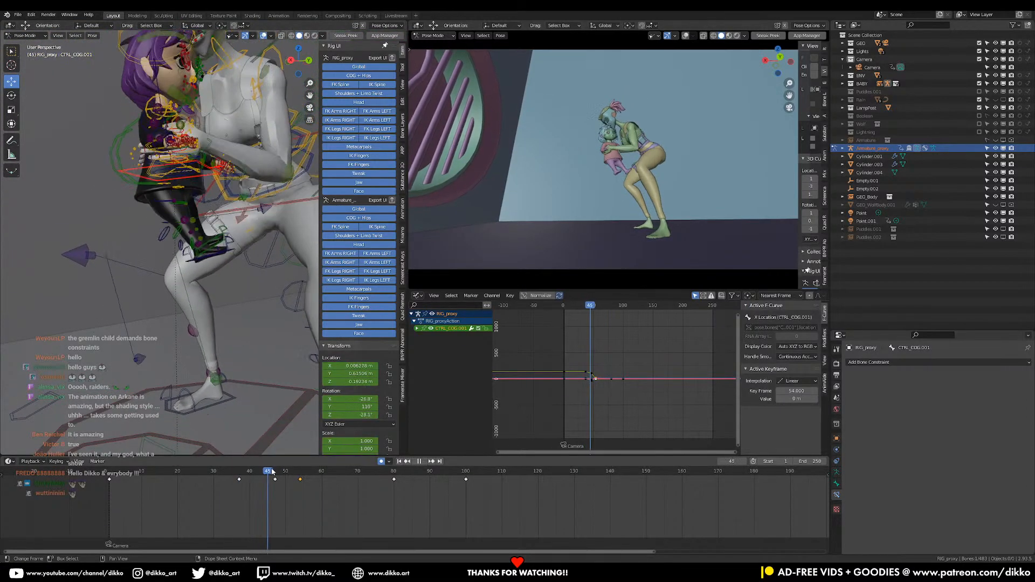
pyautogui.moveTo(281, 469); pyautogui.dragTo(257, 481)
# Set all of the girl's COG control keyframes to Bezier interpolation in the graph
pyautogui.moveTo(555, 404); pyautogui.dragTo(609, 382, button='middle')
pyautogui.click(608, 383)
pyautogui.press('v')
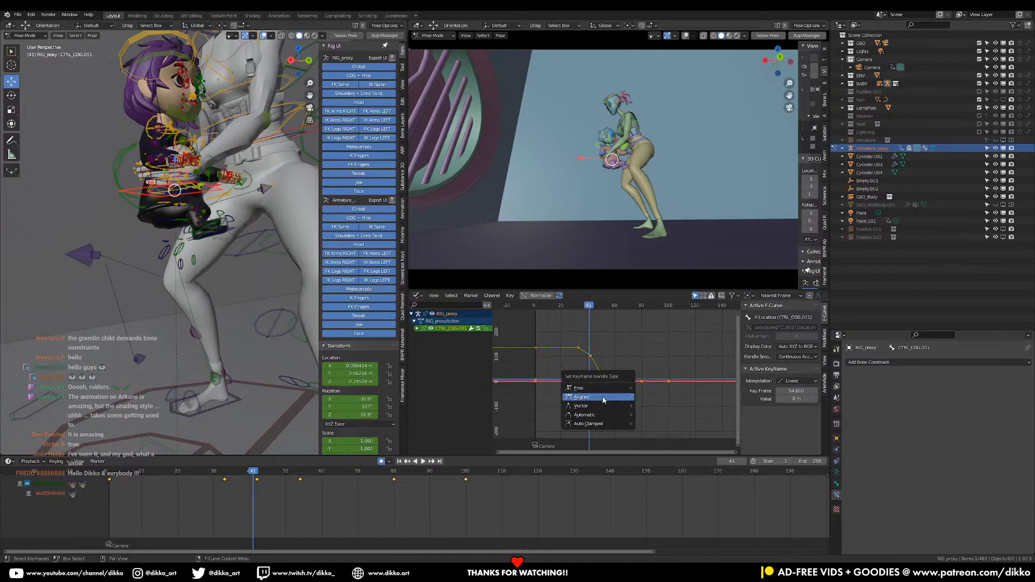
pyautogui.click(597, 398)
pyautogui.press('t')
pyautogui.click(597, 374)
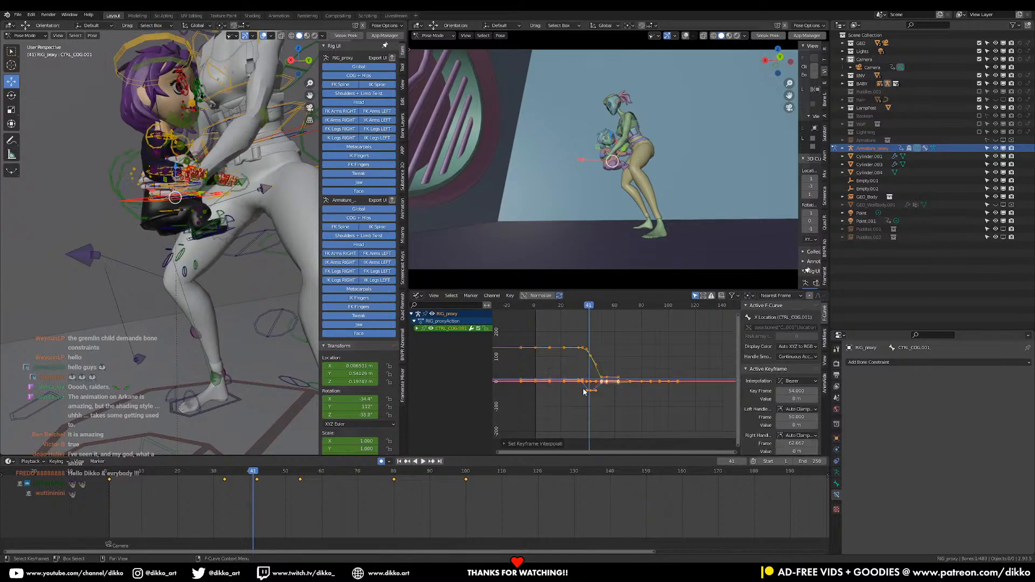
# Examine the COG curves up close, play from frame 33 and scrub to frame 43
pyautogui.click(225, 477)
pyautogui.scroll(4, 614, 394)
pyautogui.scroll(5, 585, 370)
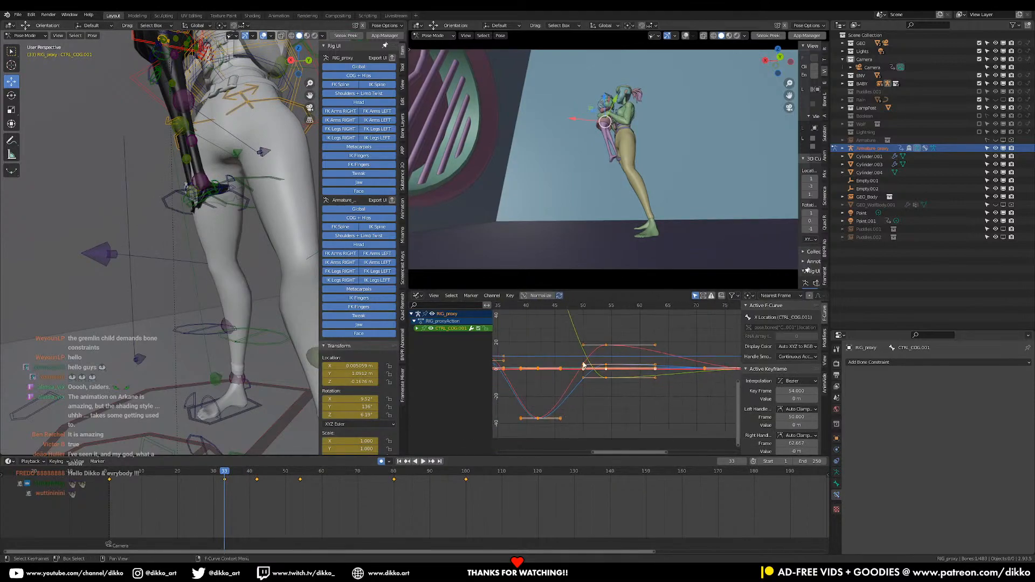
pyautogui.press('space')
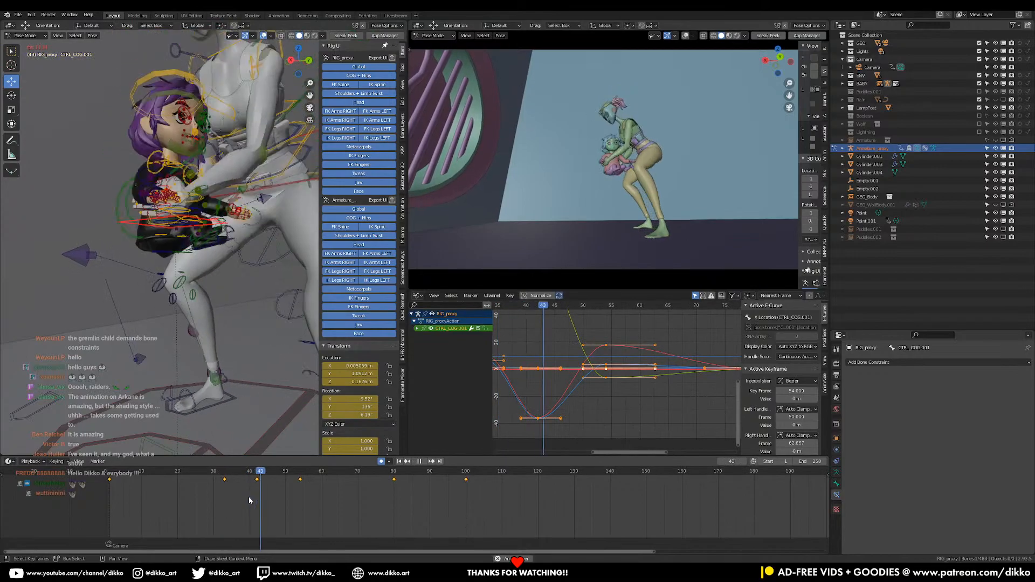
pyautogui.moveTo(222, 473); pyautogui.dragTo(261, 473)
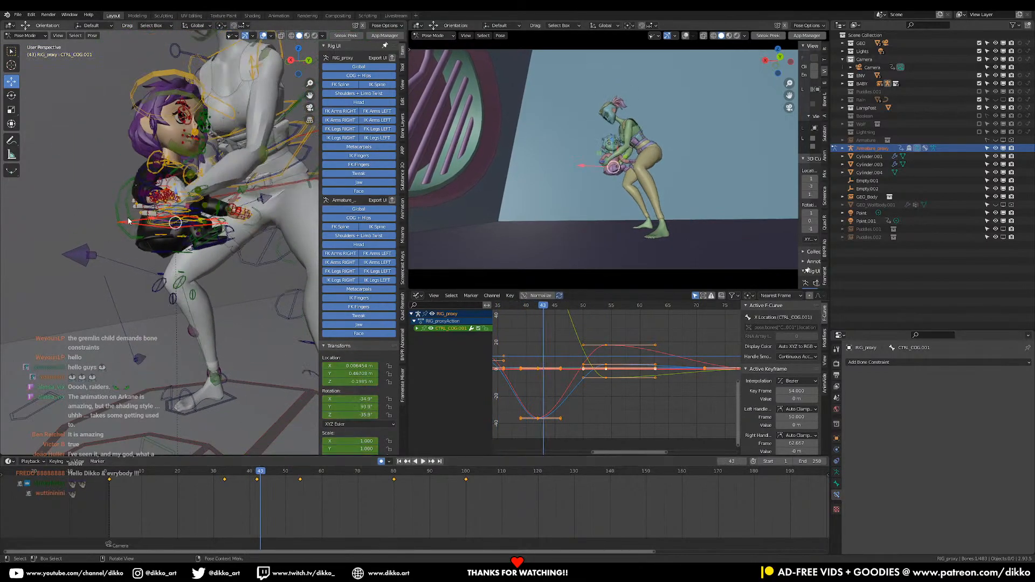
# Switch to Gimbal transform orientation with the Rotate tool and check the COG's rotation axes between frames 42 and 49
pyautogui.click(196, 25)
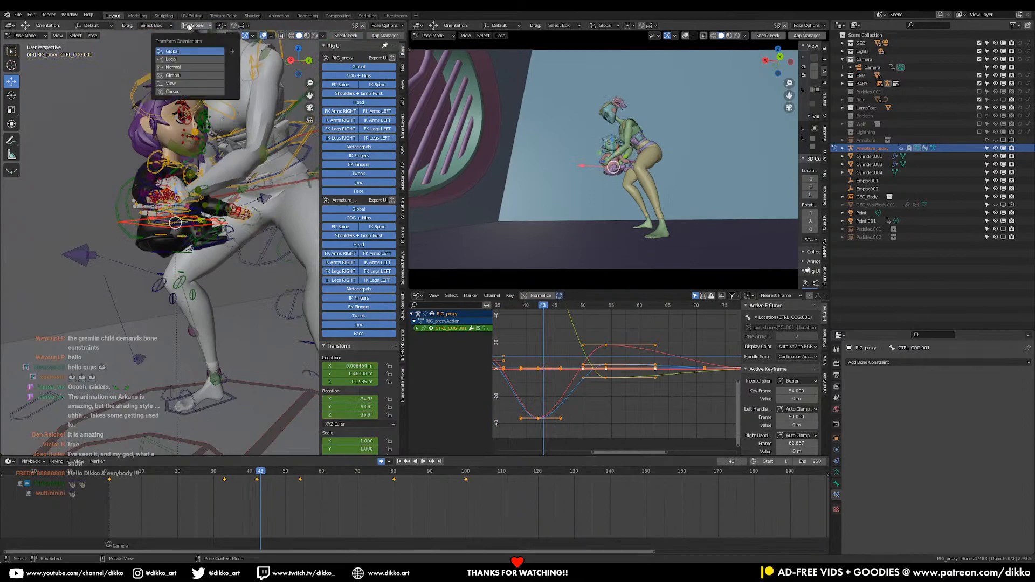
pyautogui.click(176, 75)
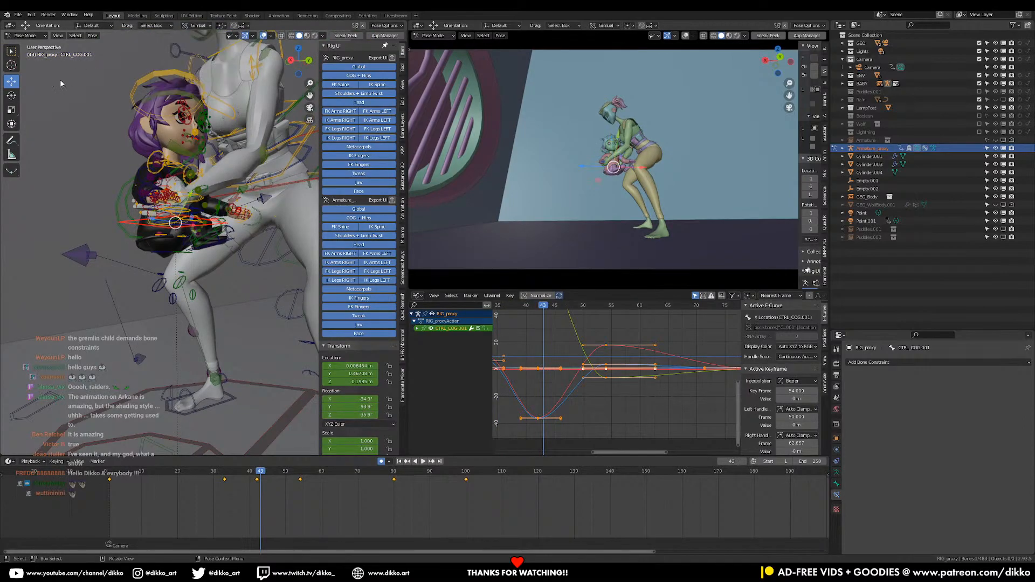
pyautogui.click(11, 95)
pyautogui.scroll(5, 145, 200)
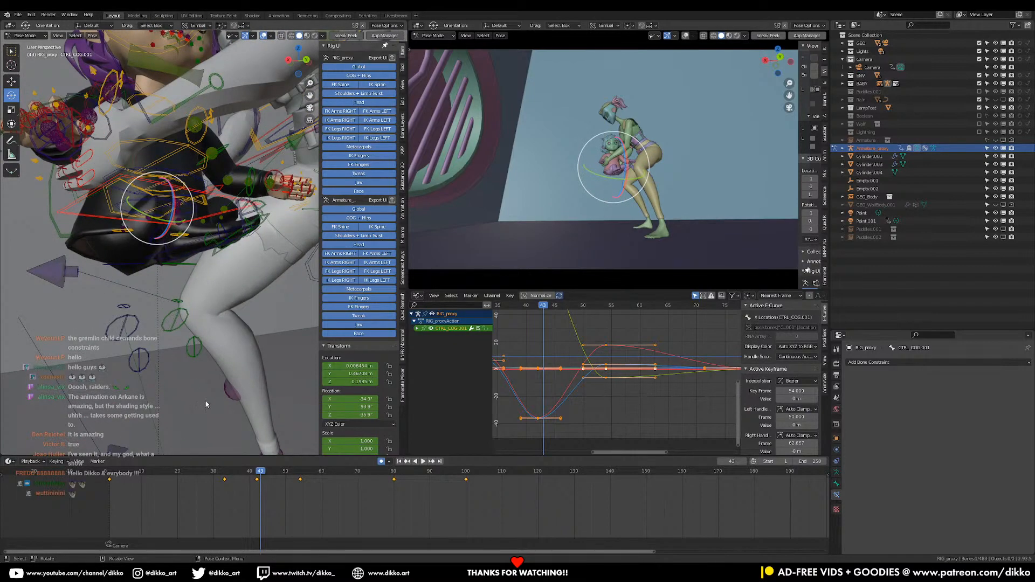
pyautogui.moveTo(259, 473); pyautogui.dragTo(283, 503)
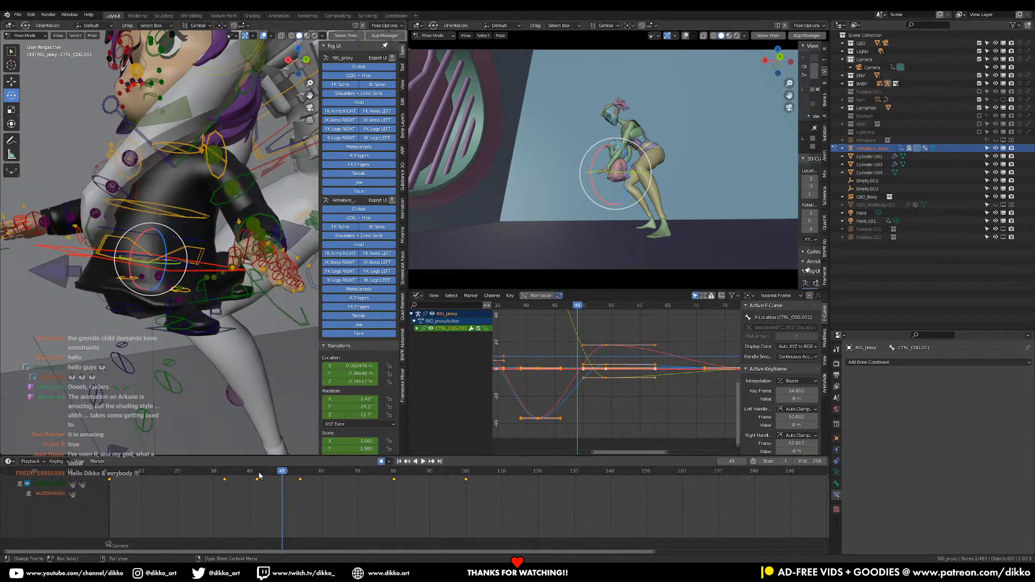
pyautogui.click(258, 474)
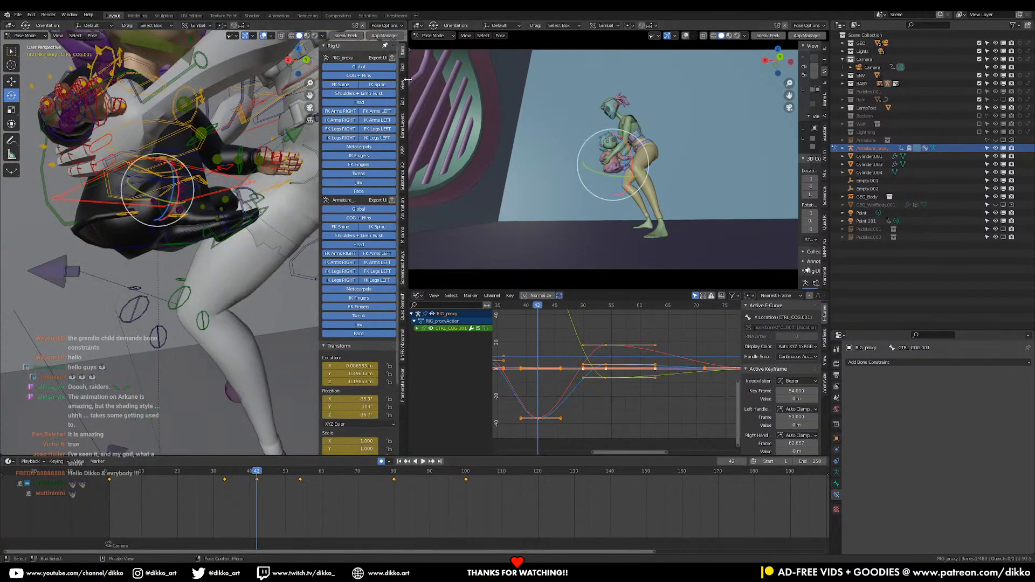
# Change the girl's COG rotation mode to ZXY Euler and play the motion, stopping at frame 47
pyautogui.scroll(-4, 385, 377)
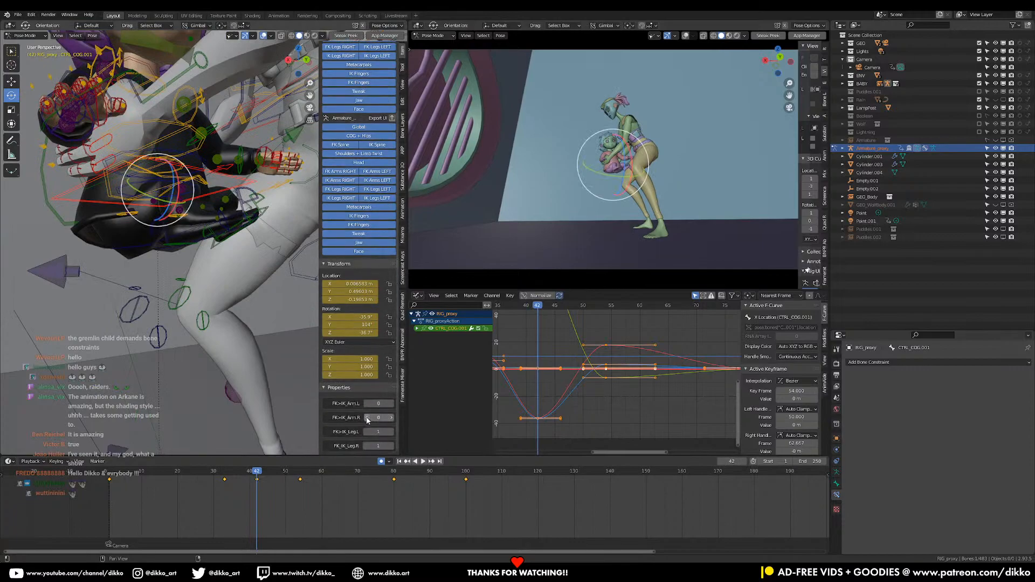
pyautogui.click(365, 343)
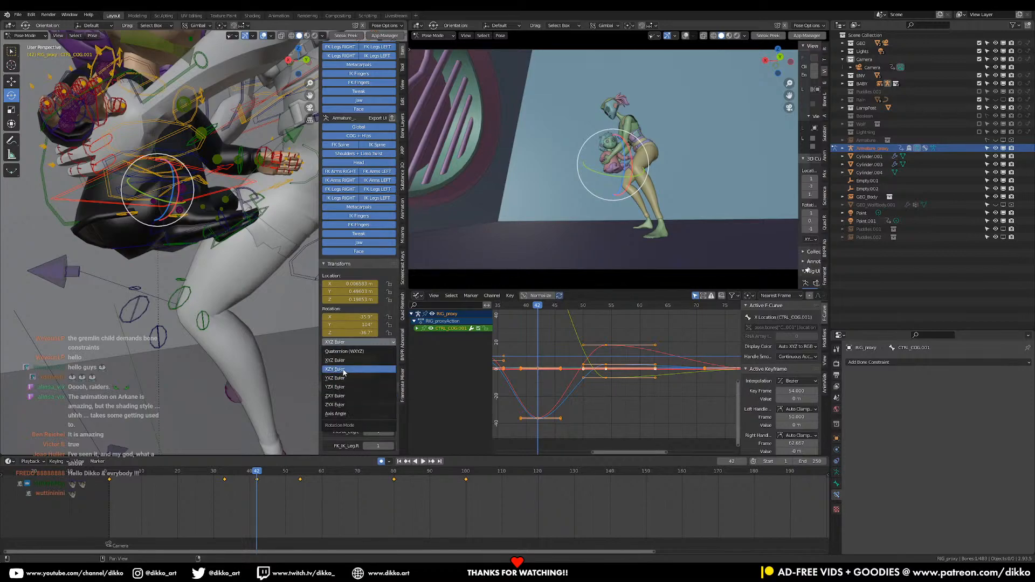
pyautogui.click(336, 398)
pyautogui.press('space')
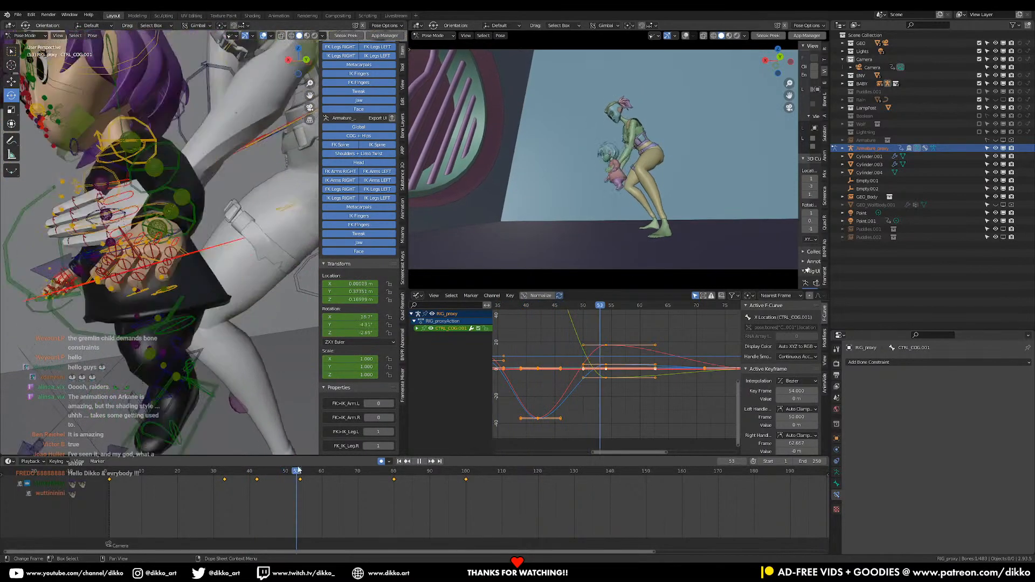
pyautogui.press('space')
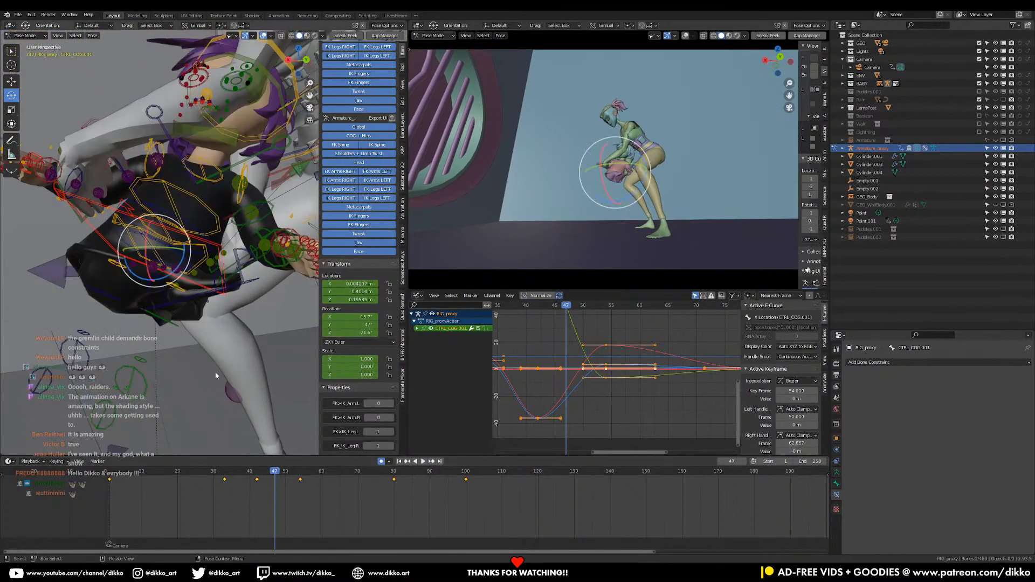
# Try rotating the girl's COG control about its Y axis at frame 47, then undo the rotation
pyautogui.press('r')
pyautogui.press('y')
pyautogui.press('Escape')
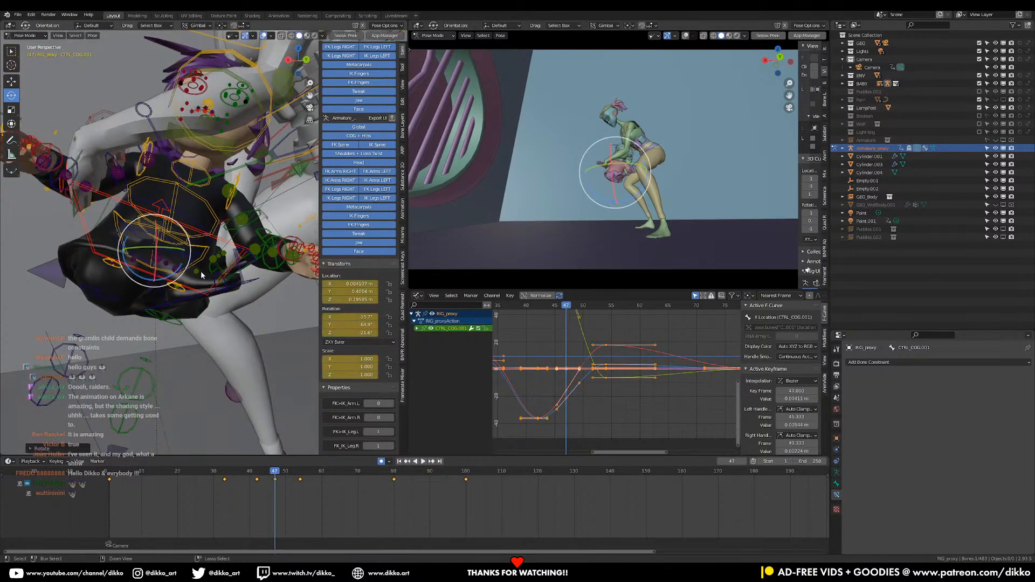
pyautogui.press('r')
pyautogui.press('y')
pyautogui.click(191, 272)
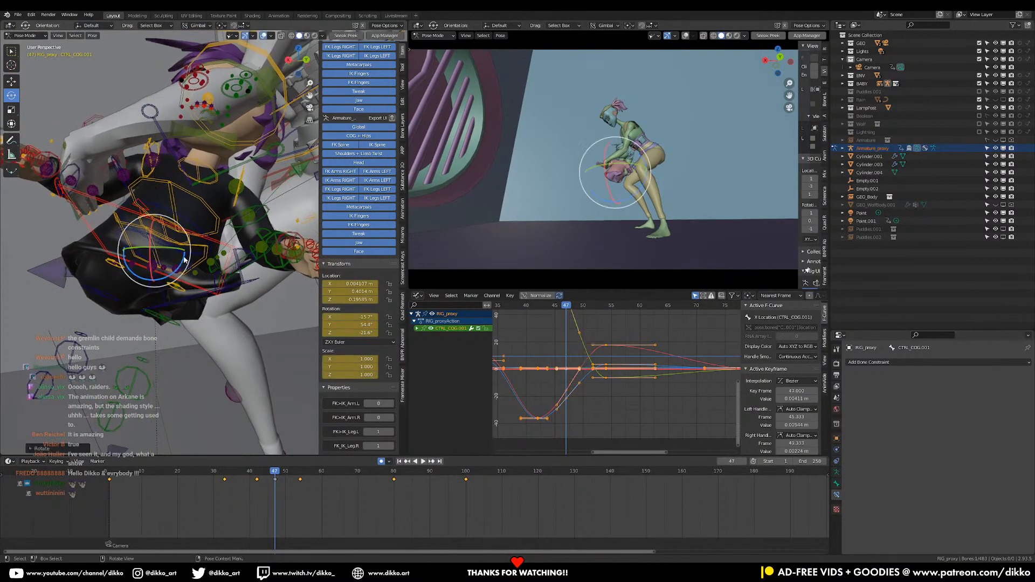
pyautogui.hotkey('ctrl', 'z')
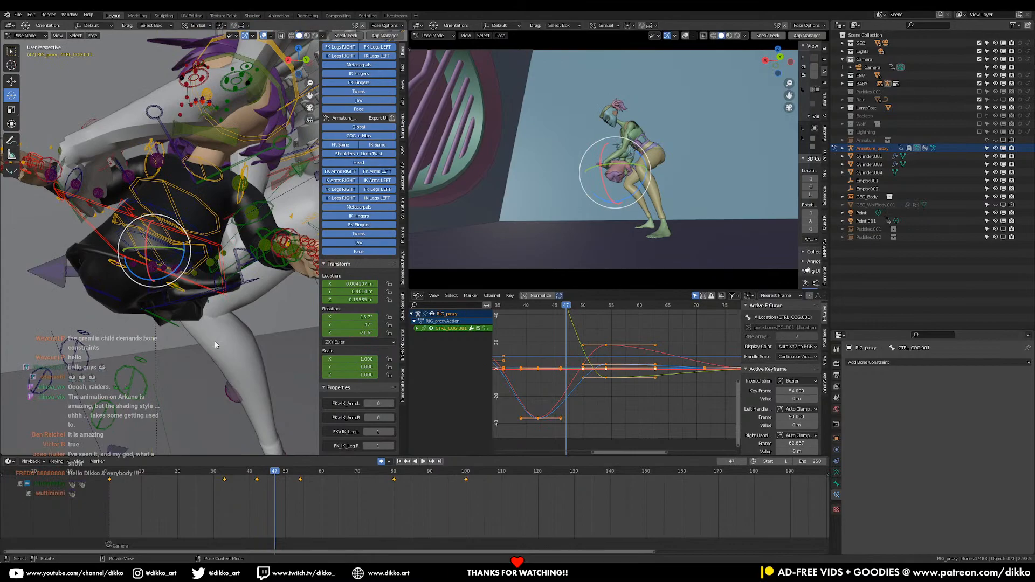
# Scrub and replay the girl's ZXY Euler motion up to frame 62, returning to frame 42
pyautogui.moveTo(218, 475); pyautogui.dragTo(256, 477)
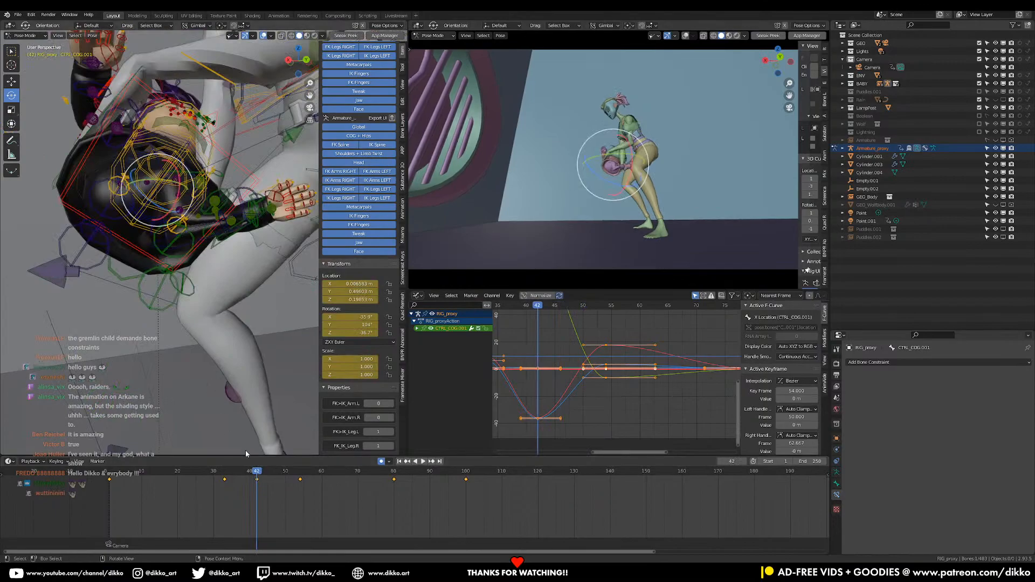
pyautogui.press('space')
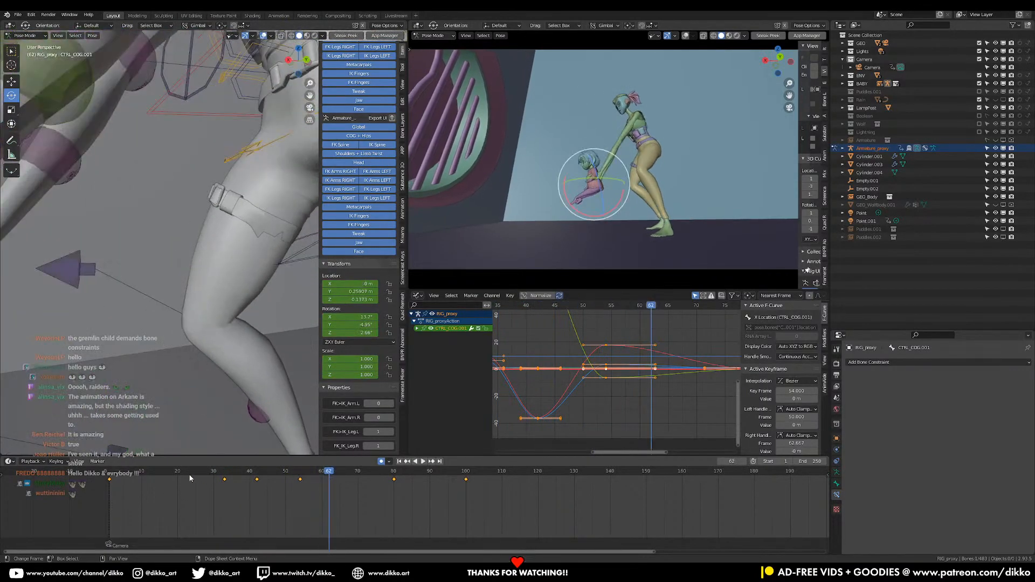
pyautogui.press('space')
pyautogui.moveTo(246, 474); pyautogui.dragTo(258, 477)
# Examine the COG's rotation axes at frame 42, reselecting the Gimbal transform orientation
pyautogui.moveTo(197, 257); pyautogui.dragTo(190, 291, button='middle')
pyautogui.click(198, 26)
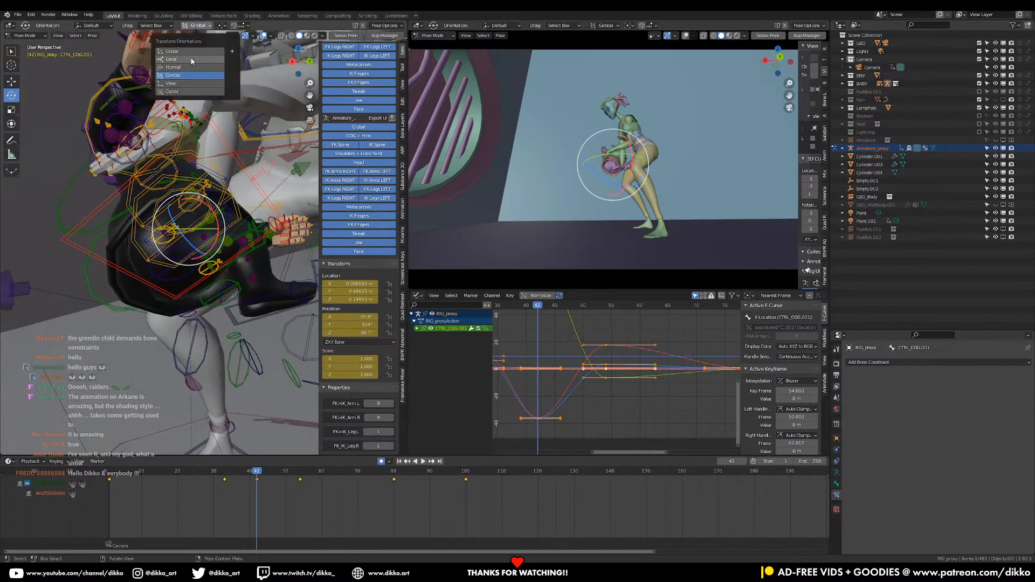
pyautogui.click(201, 25)
pyautogui.click(173, 75)
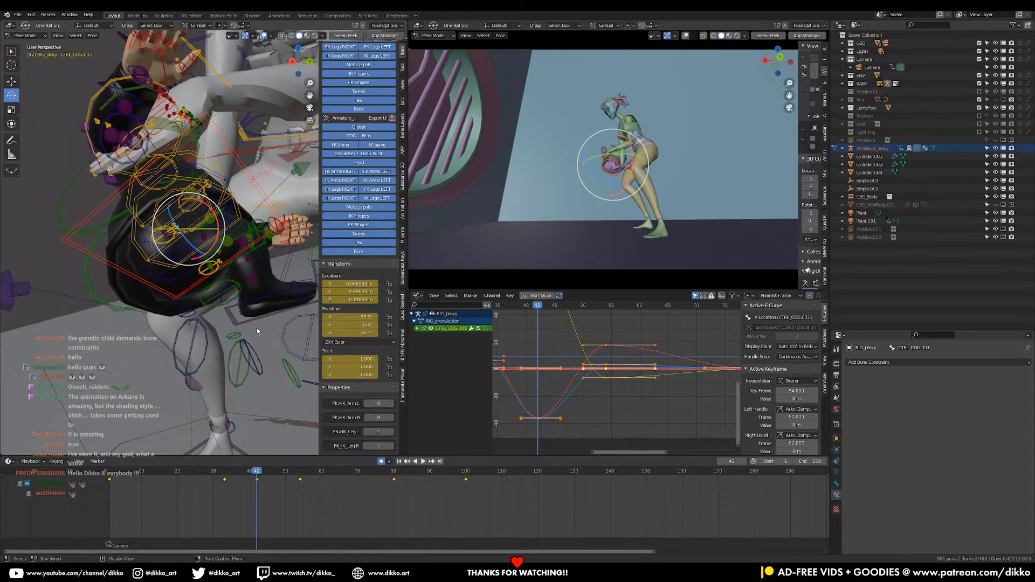
# Isolate the Z Euler Rotation curve of the girl's COG in the graph and delete its key at frame 42
pyautogui.scroll(3, 401, 68)
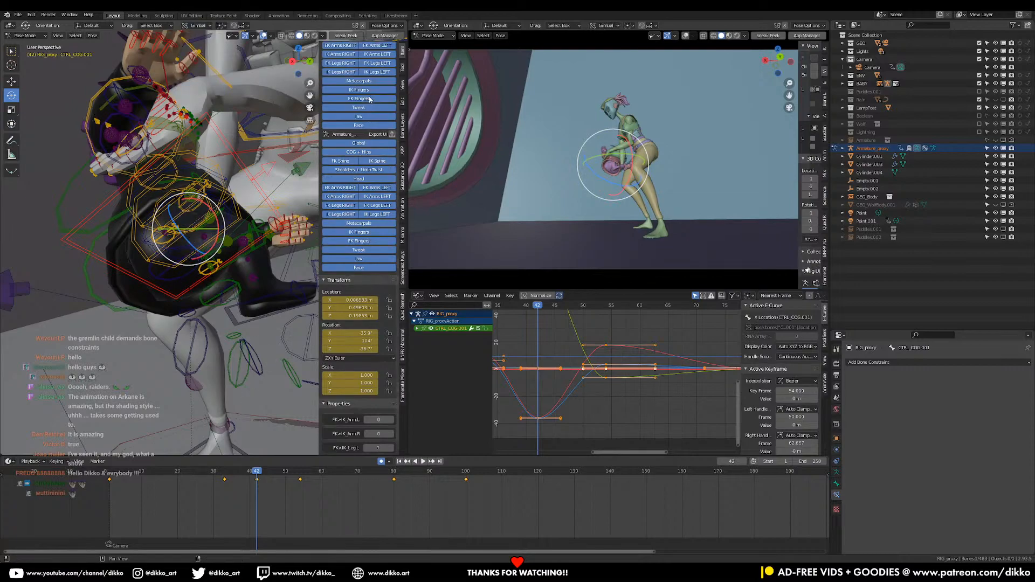
pyautogui.click(403, 68)
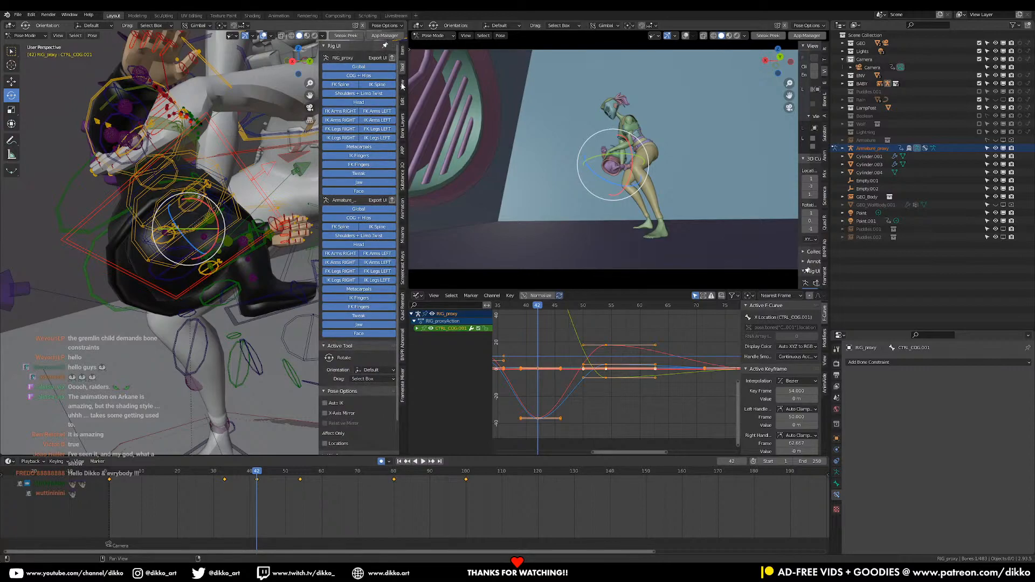
pyautogui.click(415, 335)
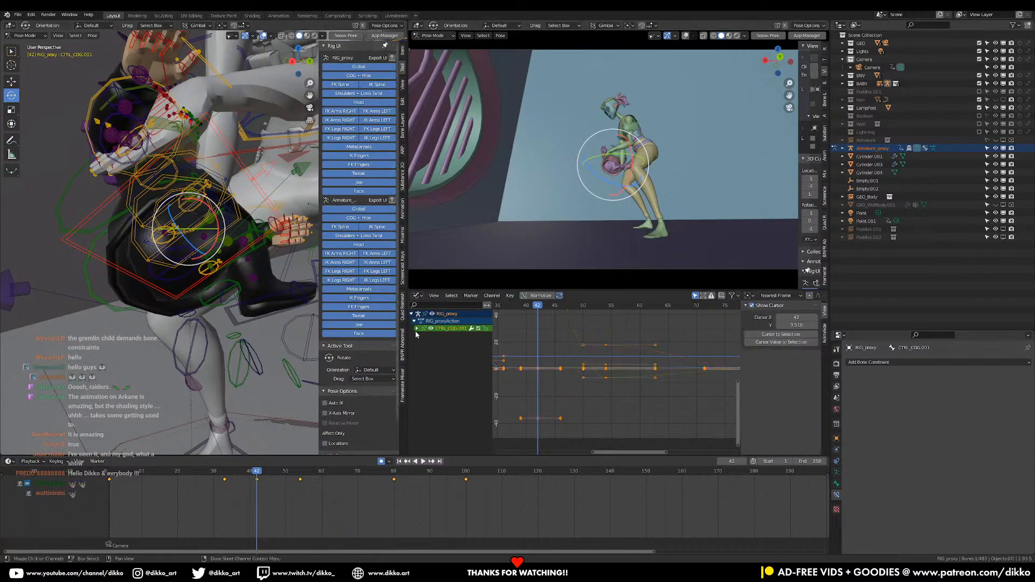
pyautogui.click(417, 328)
pyautogui.click(437, 351)
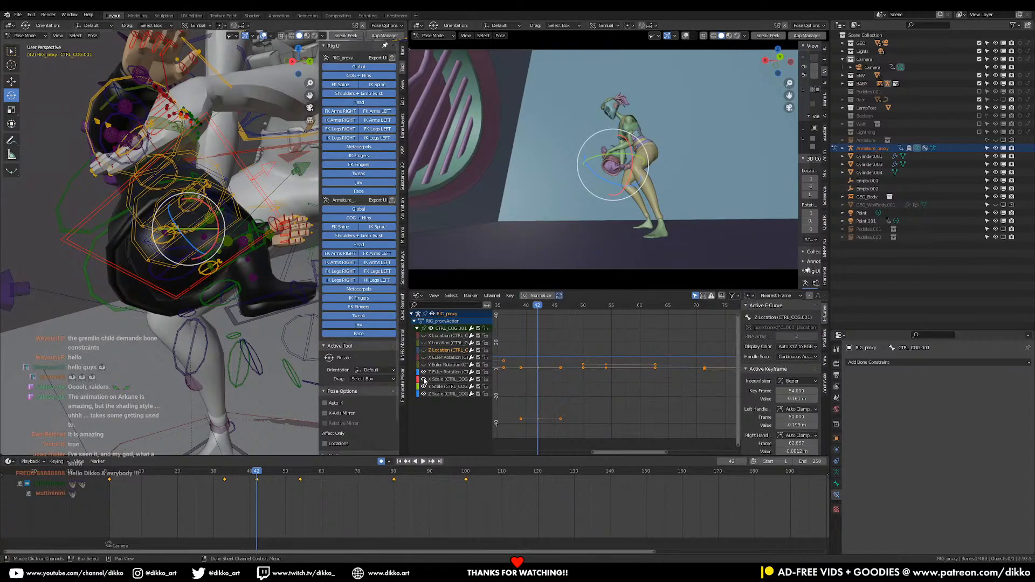
pyautogui.moveTo(579, 441); pyautogui.dragTo(503, 410)
pyautogui.click(531, 417)
pyautogui.press('x')
pyautogui.click(533, 419)
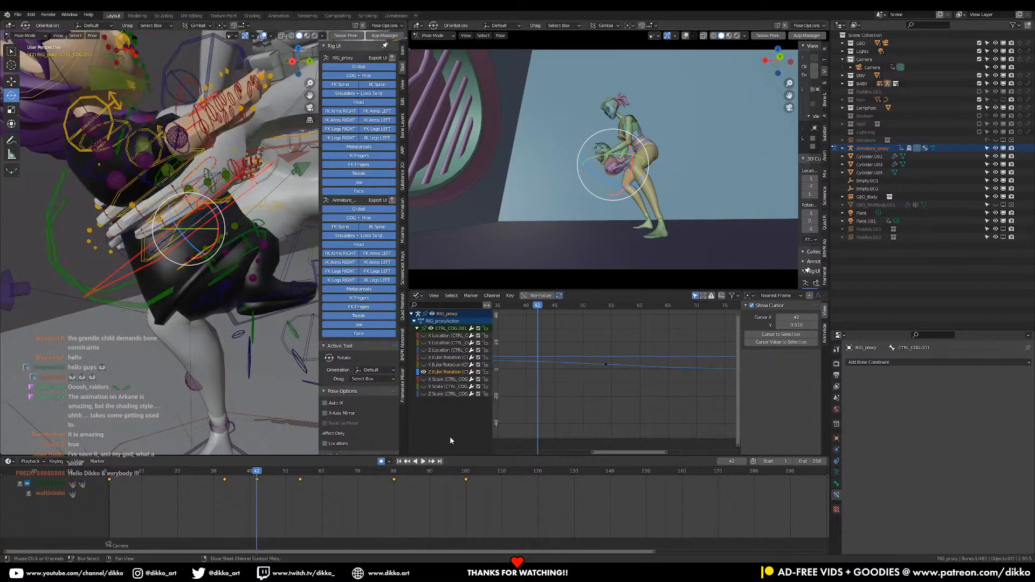
# Play the girl's motion and scrub from frame 33 to around frames 44 and 46, examining her body rotation from several angles
pyautogui.press('space')
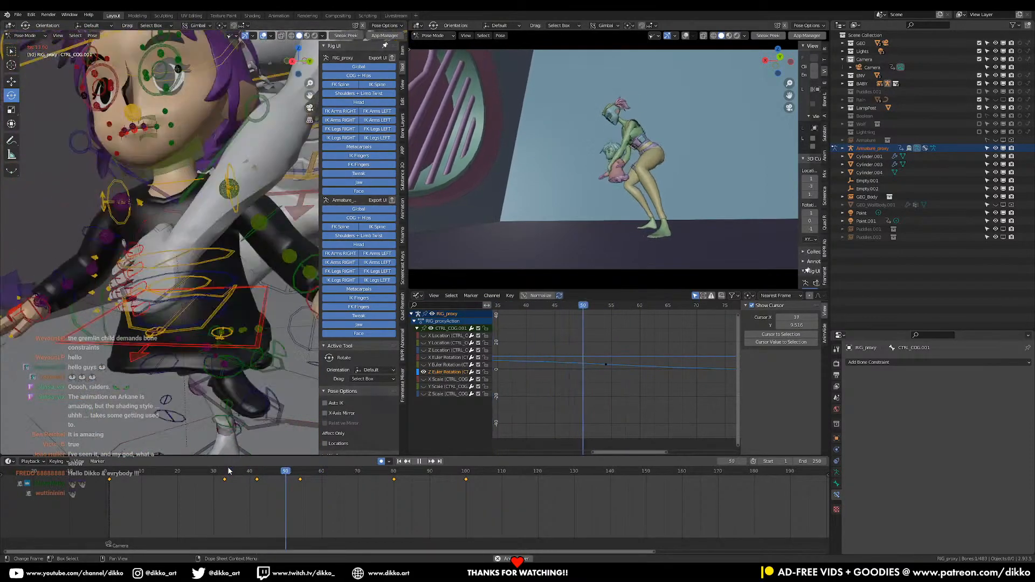
pyautogui.press('space')
pyautogui.moveTo(221, 474); pyautogui.dragTo(271, 485)
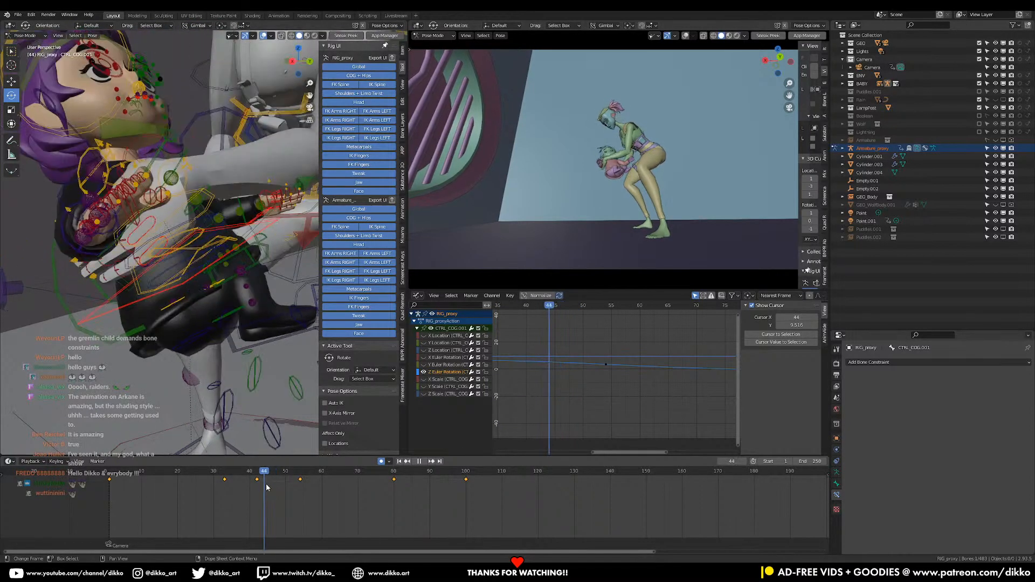
pyautogui.moveTo(272, 488); pyautogui.dragTo(273, 487)
pyautogui.moveTo(132, 256); pyautogui.dragTo(230, 308, button='middle')
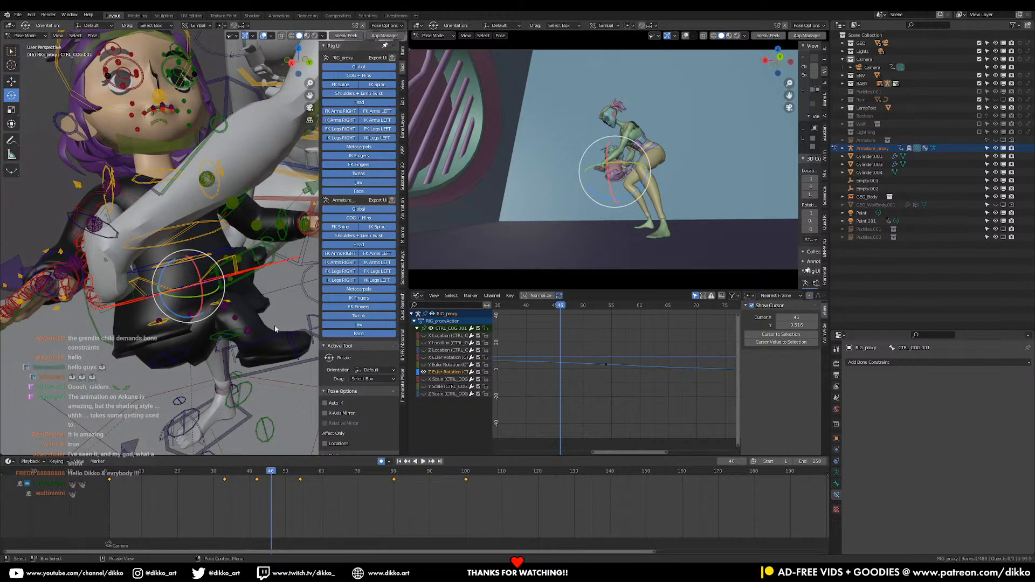
pyautogui.press('space')
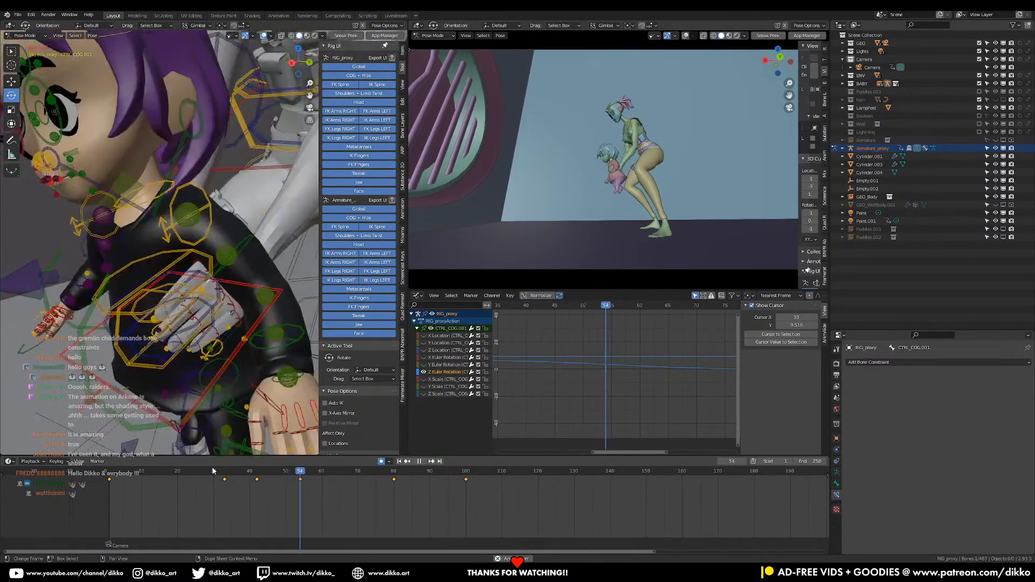
pyautogui.press('space')
pyautogui.moveTo(223, 471); pyautogui.dragTo(265, 472)
pyautogui.moveTo(212, 310); pyautogui.dragTo(233, 315, button='middle')
# Retime the girl's COG keys at frames 33 and 42 to frames 27 and 40
pyautogui.moveTo(202, 464); pyautogui.dragTo(202, 465)
pyautogui.press('g')
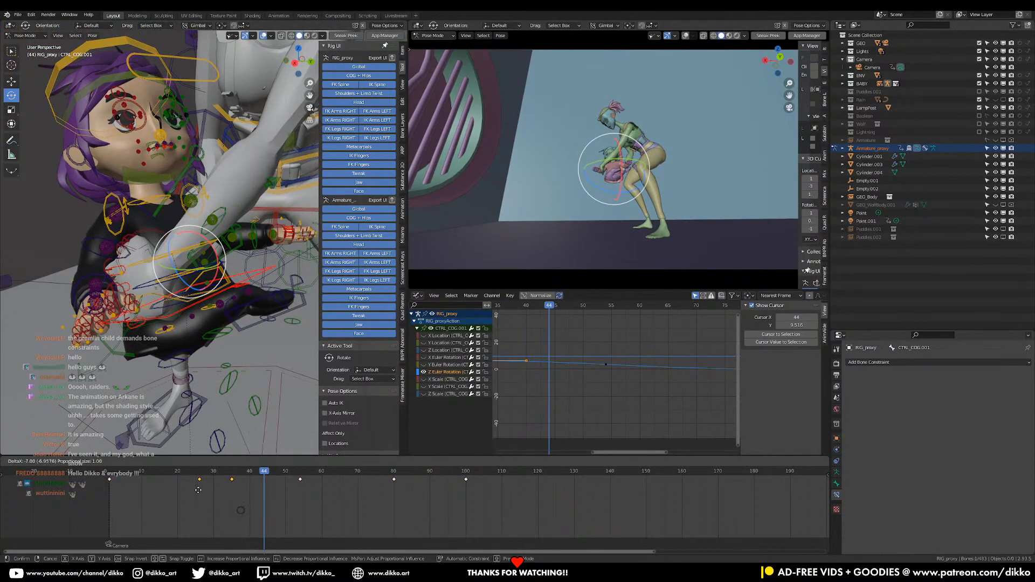
pyautogui.click(198, 491)
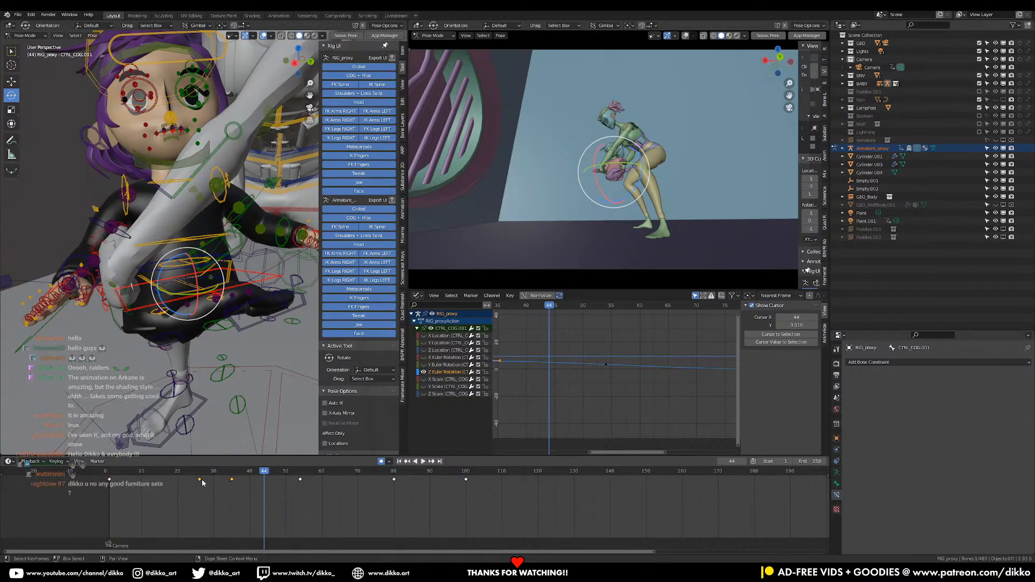
pyautogui.press('g')
pyautogui.click(206, 482)
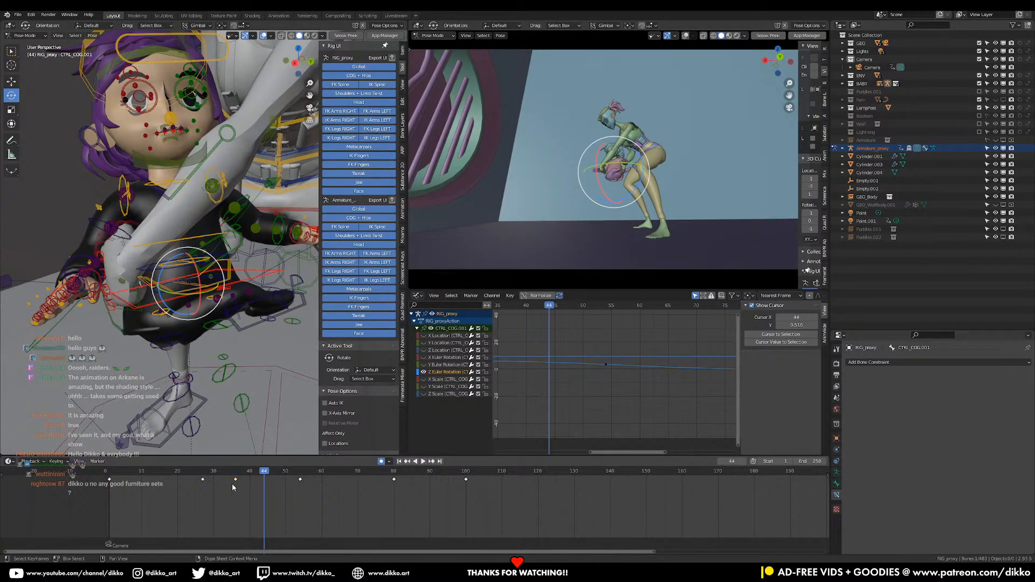
pyautogui.click(236, 484)
pyautogui.press('g')
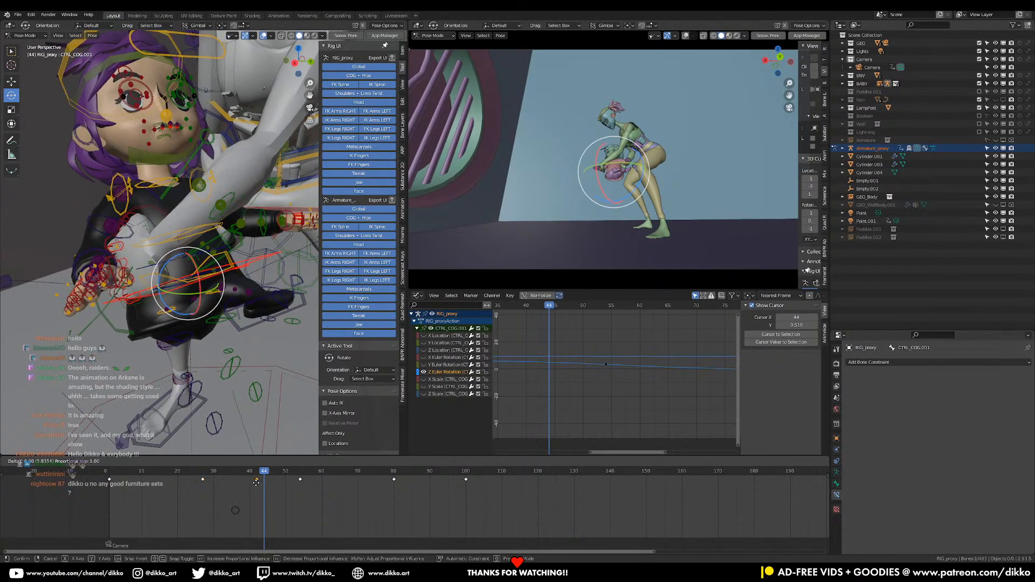
pyautogui.click(251, 484)
# Play the retimed lowering motion repeatedly from frames 25 and 27, examining how the girl's body turns
pyautogui.click(195, 474)
pyautogui.press('space')
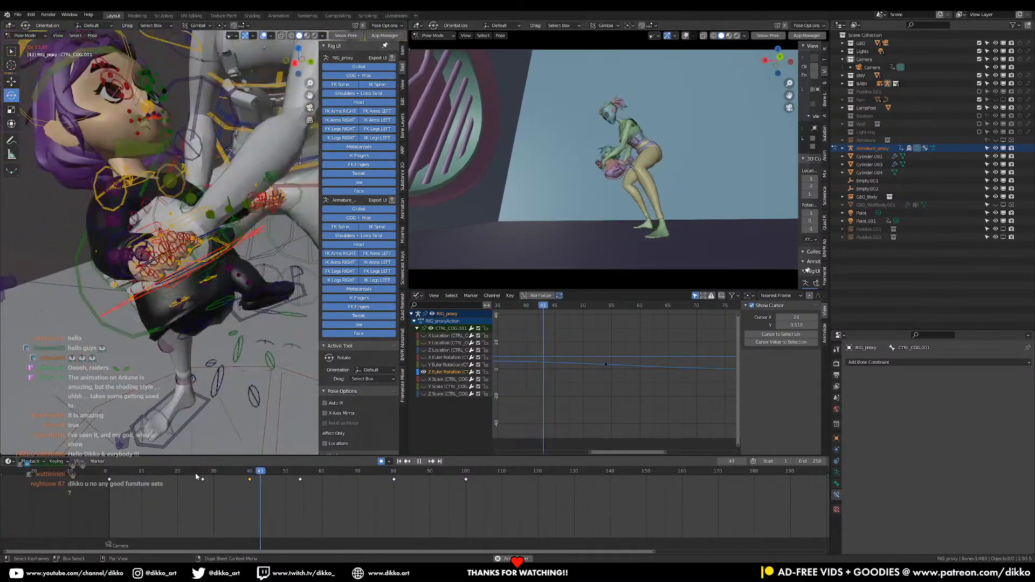
pyautogui.click(196, 473)
pyautogui.press('space')
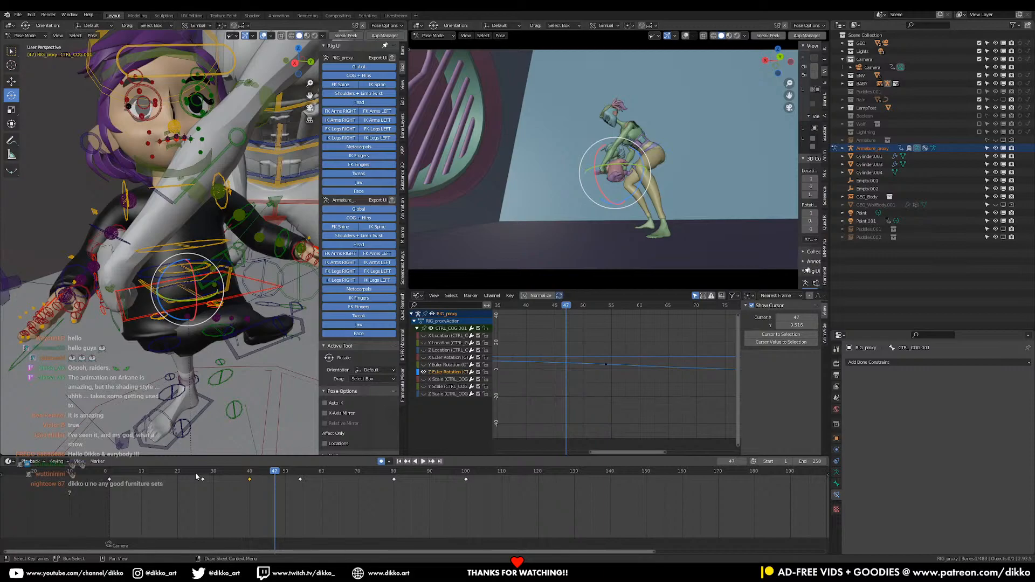
pyautogui.press('space')
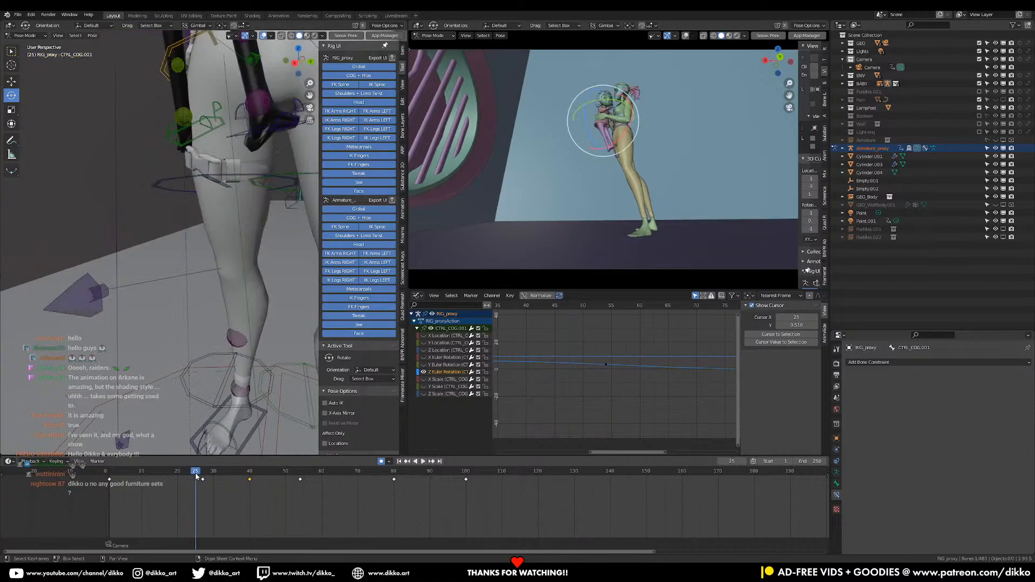
pyautogui.press('space')
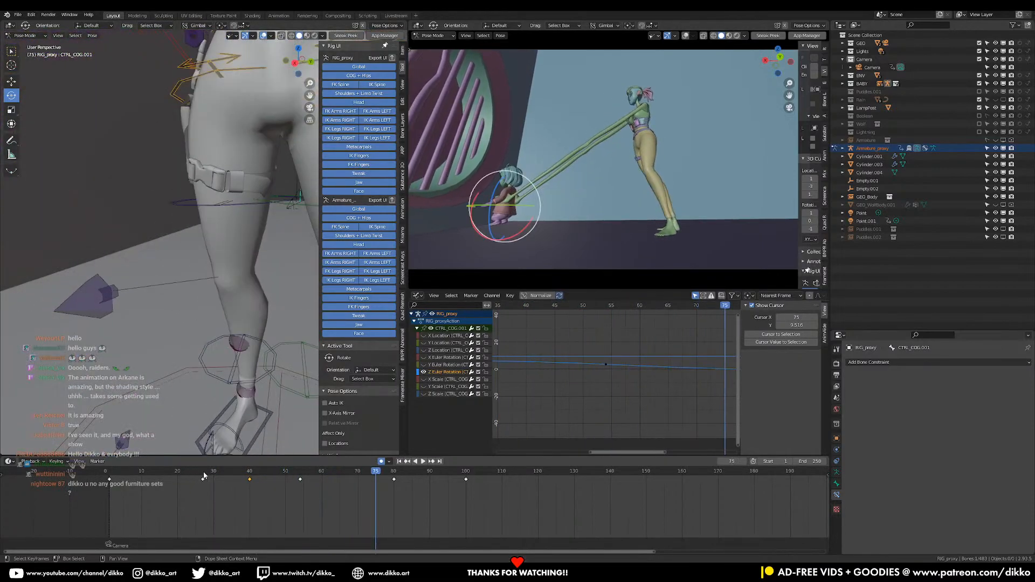
pyautogui.click(204, 473)
pyautogui.press('space')
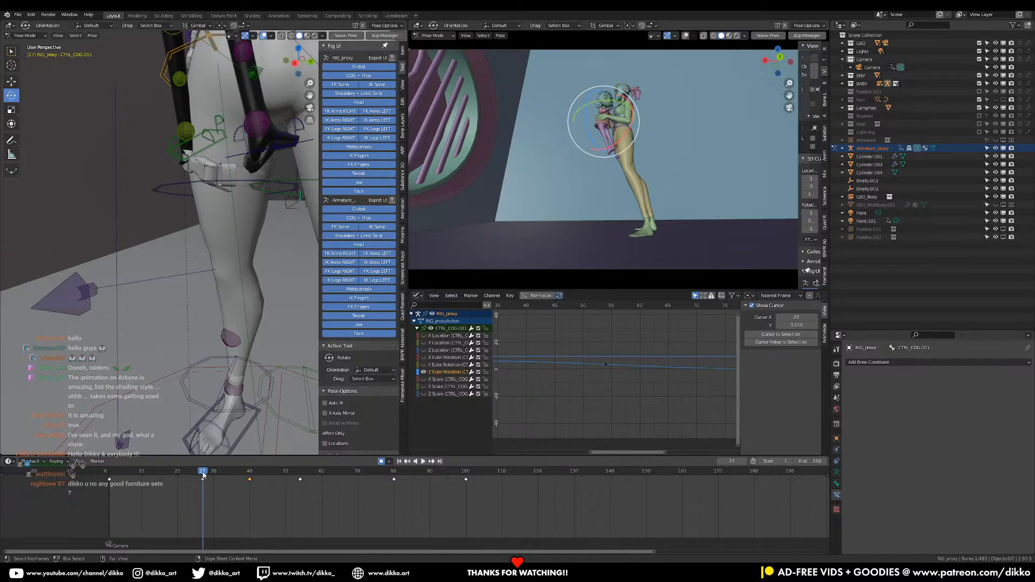
pyautogui.press('space')
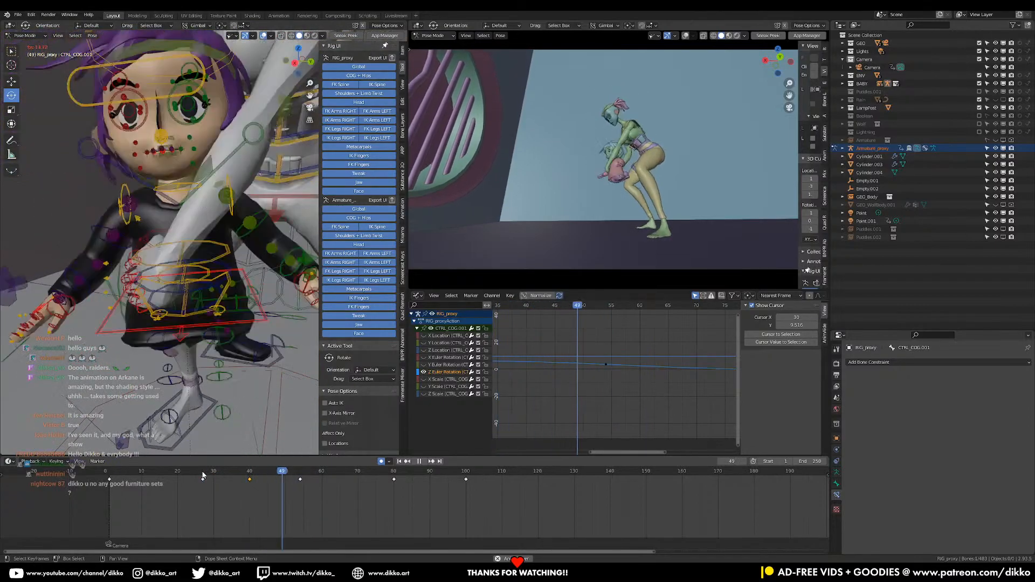
pyautogui.press('Escape')
pyautogui.press('space')
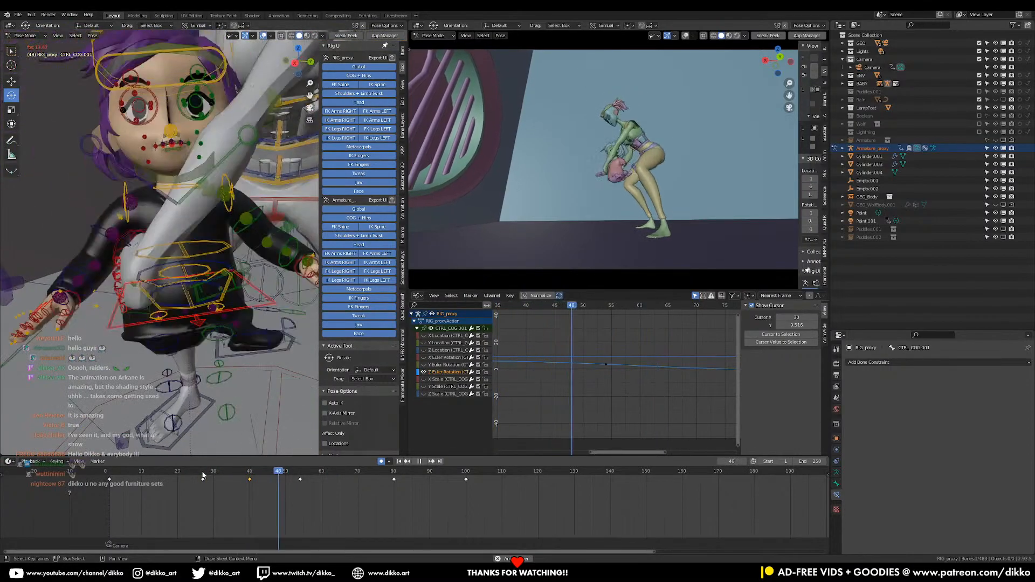
pyautogui.press('space')
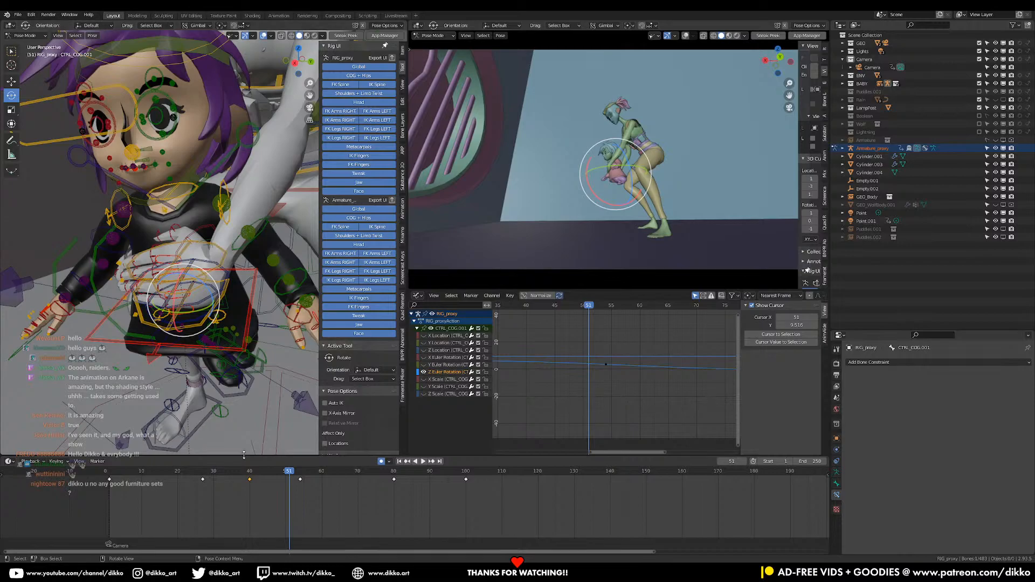
pyautogui.press('space')
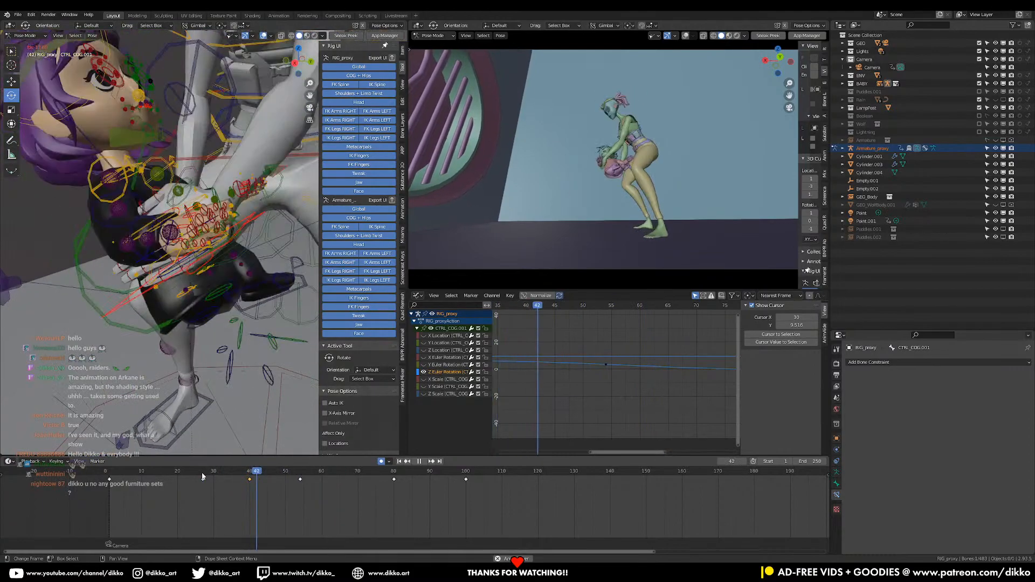
pyautogui.press('space')
# Select the girl's COG and both foot controls at frame 54 and copy their pose
pyautogui.moveTo(202, 476); pyautogui.dragTo(298, 484)
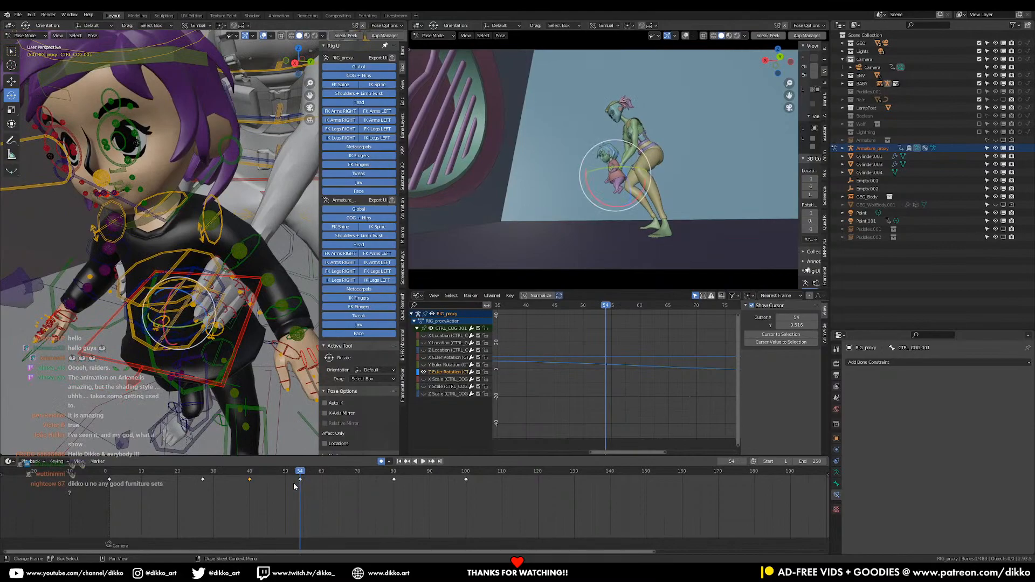
pyautogui.moveTo(227, 372); pyautogui.dragTo(239, 291, button='middle')
pyautogui.scroll(-2, 233, 356)
pyautogui.keyDown('shift'); pyautogui.click(235, 293); pyautogui.keyUp('shift')
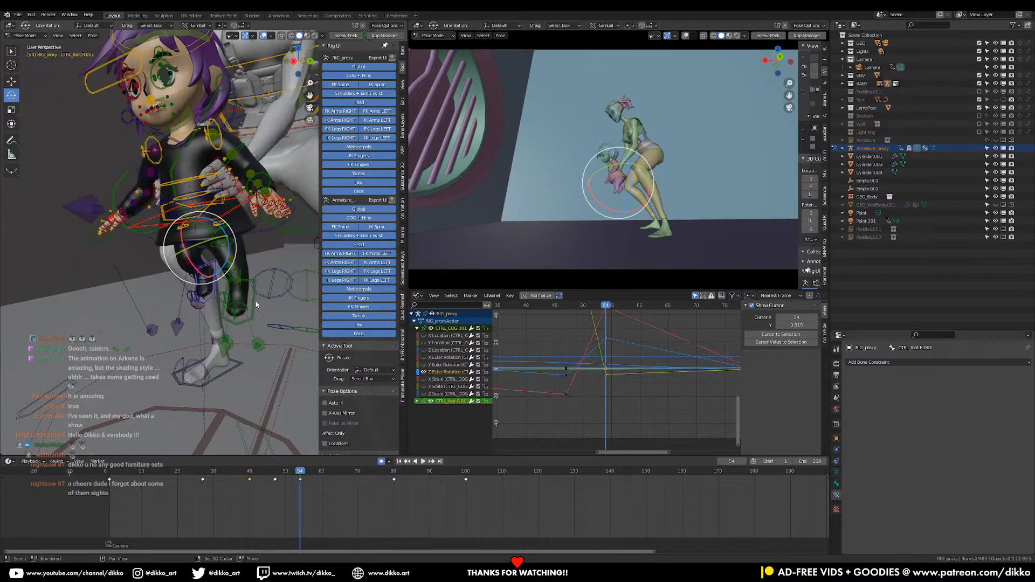
pyautogui.keyDown('shift'); pyautogui.click(255, 304); pyautogui.keyUp('shift')
pyautogui.keyDown('shift'); pyautogui.click(239, 212); pyautogui.keyUp('shift')
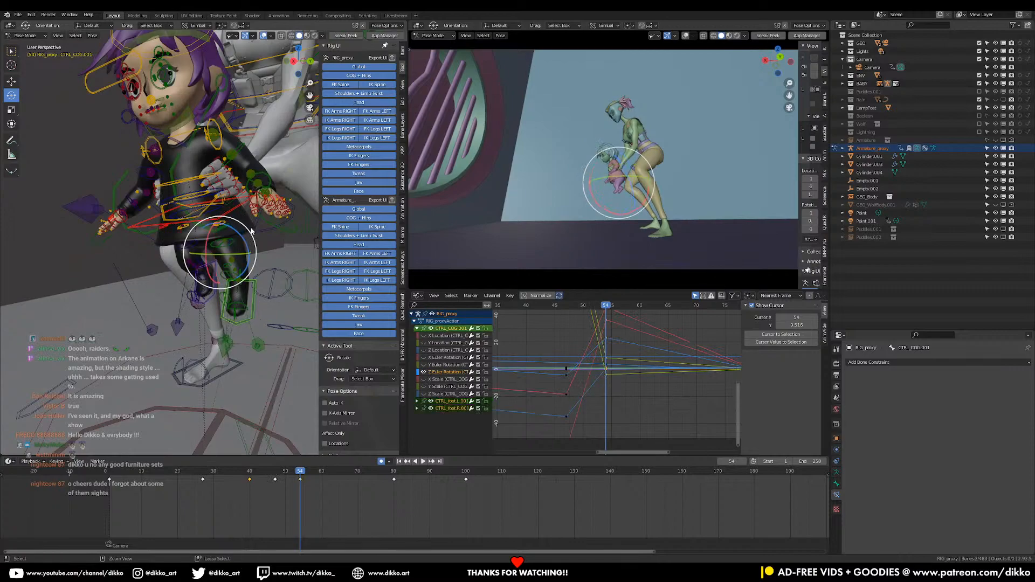
pyautogui.rightClick(230, 232)
pyautogui.hotkey('ctrl', 'c')
# Key an upright standing pose at frame 63 with the location and rotation of the girl's COG and foot controls reset
pyautogui.press('space')
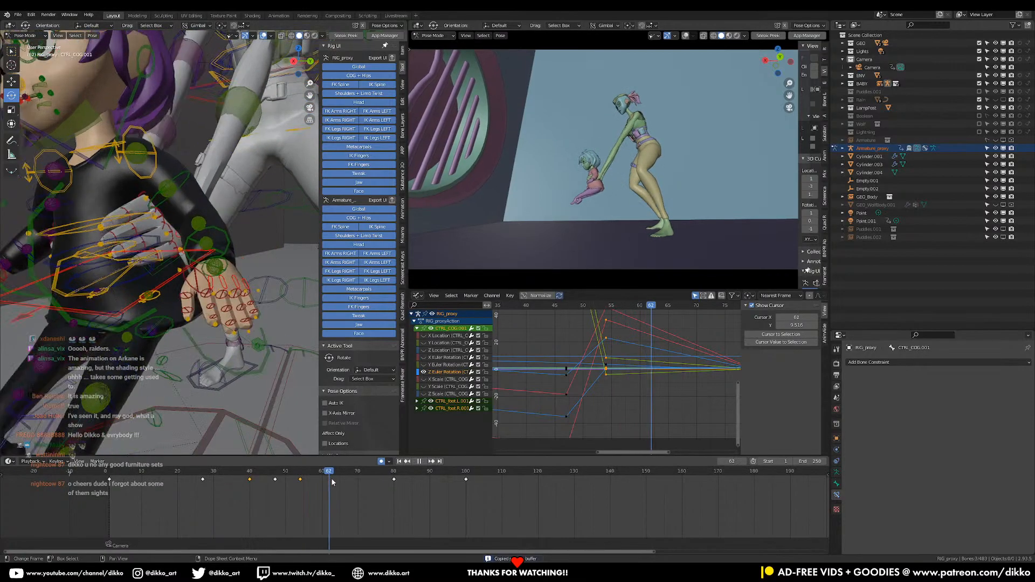
pyautogui.press('space')
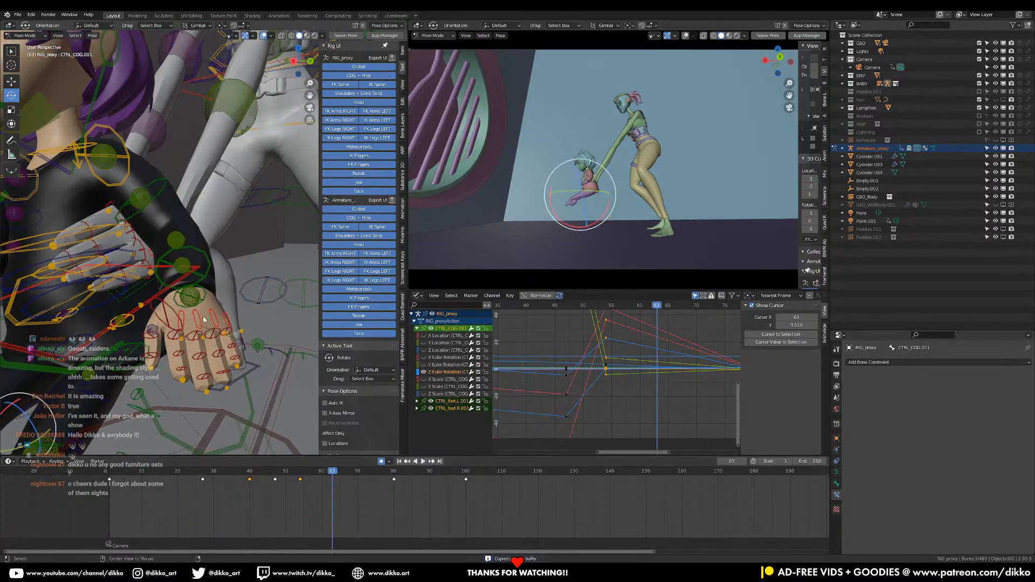
pyautogui.hotkey('ctrl', 'v')
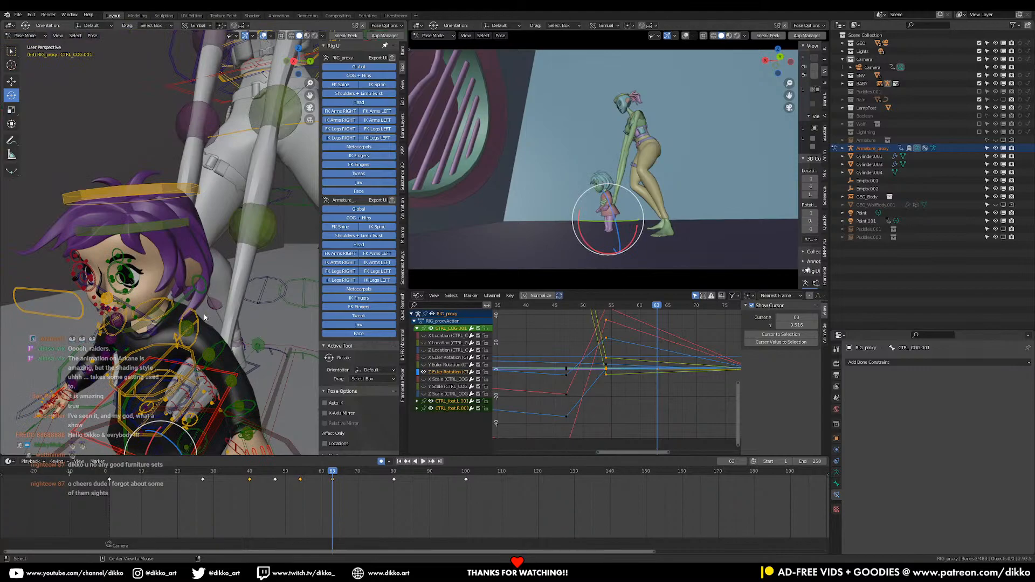
pyautogui.hotkey('ctrl', 'shift', 'v')
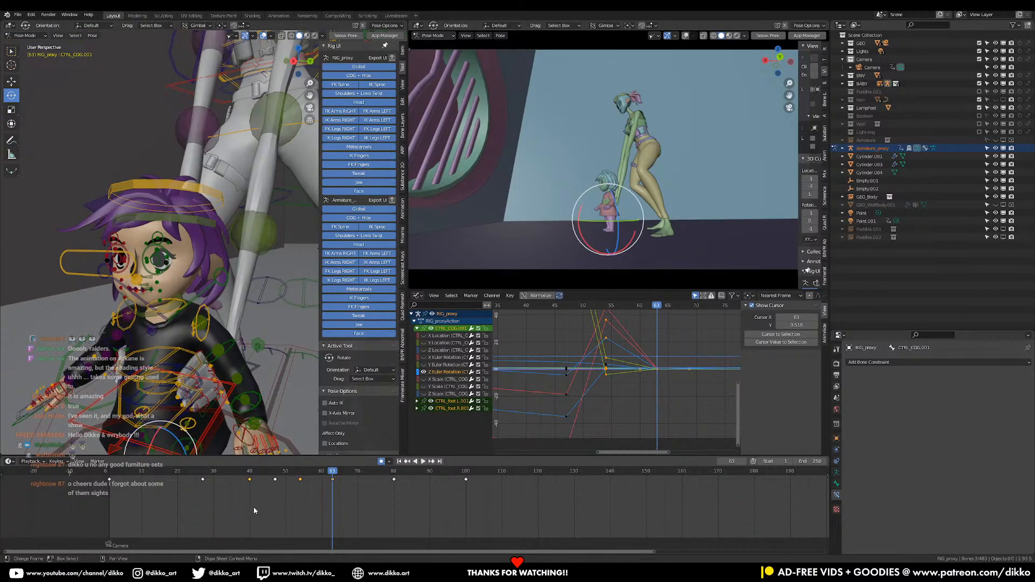
# Play the motion from frame 25 to check the standing pose and save the file
pyautogui.press('space')
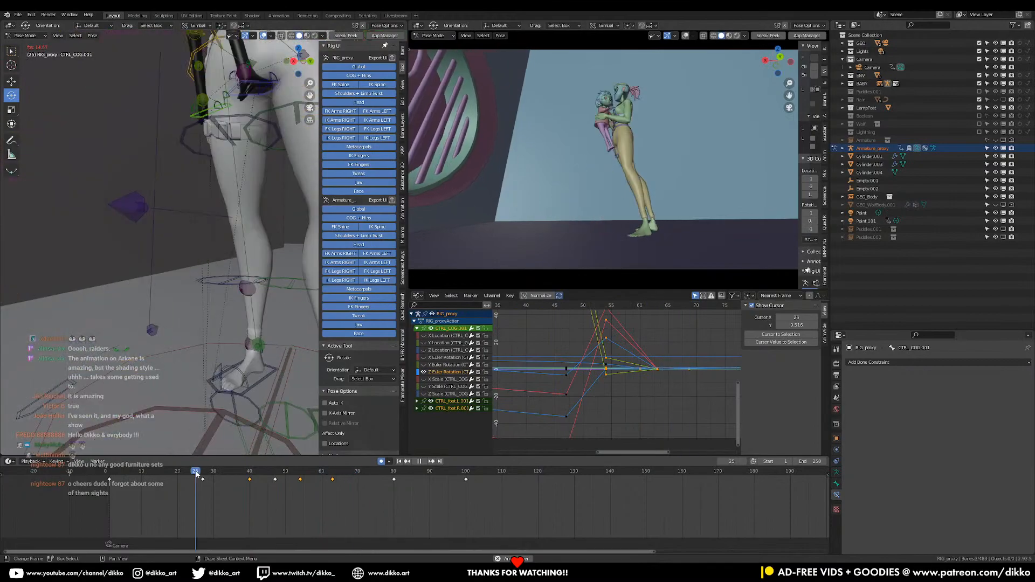
pyautogui.press('space')
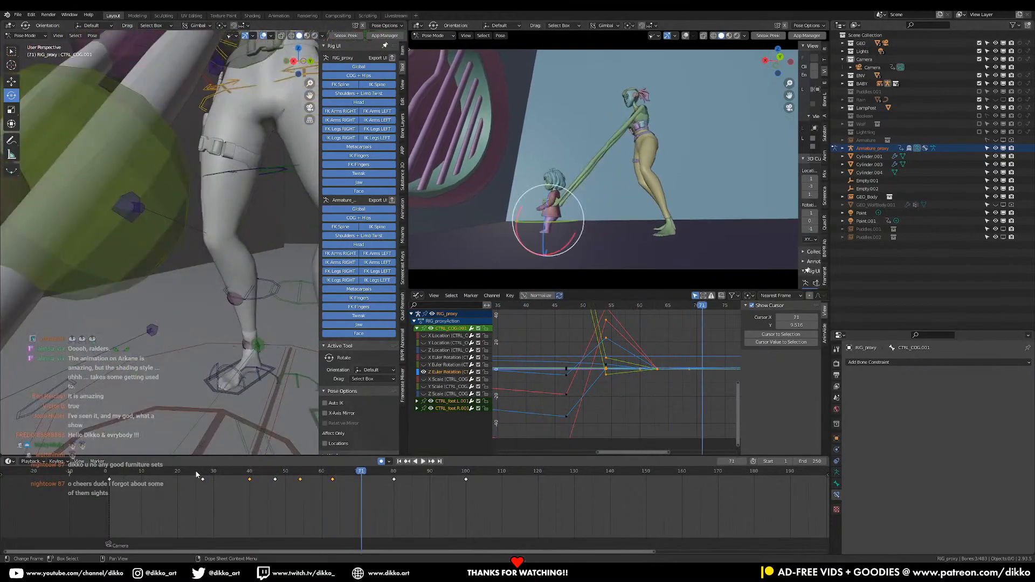
pyautogui.hotkey('ctrl', 's')
# Play the shot from its beginning to review the girl's landing, returning to frame 27
pyautogui.click(111, 475)
pyautogui.press('space')
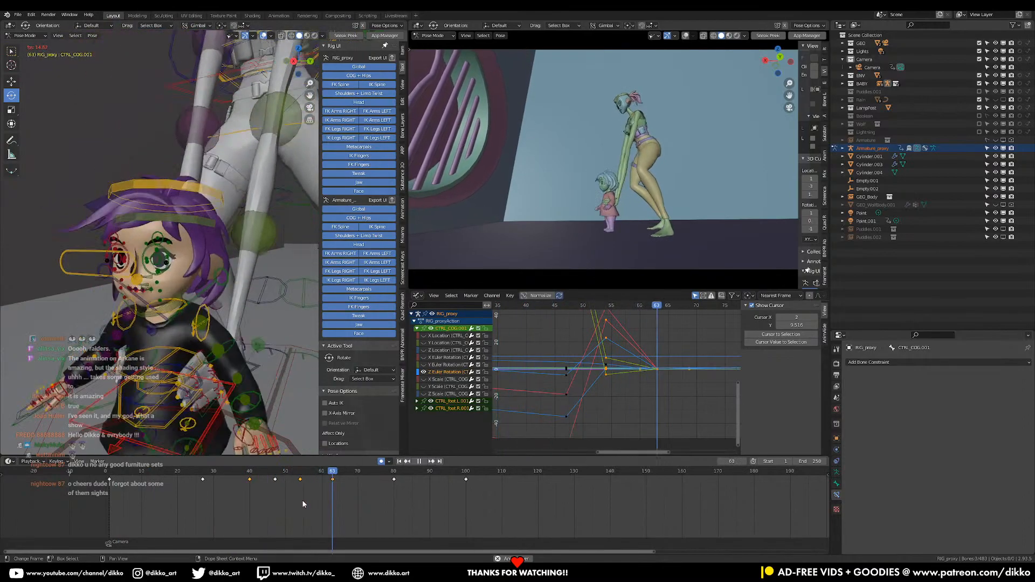
pyautogui.press('space')
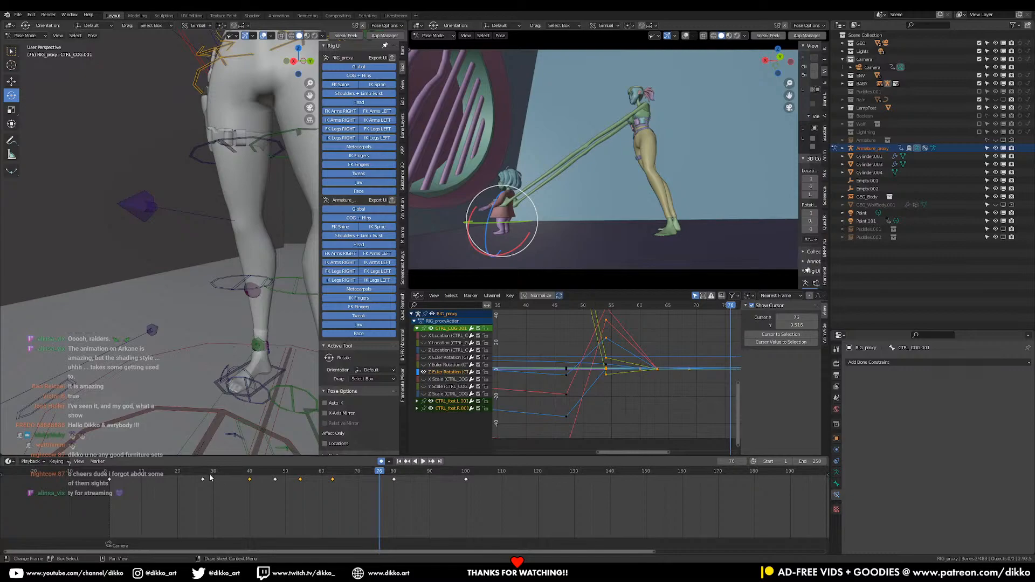
pyautogui.press('space')
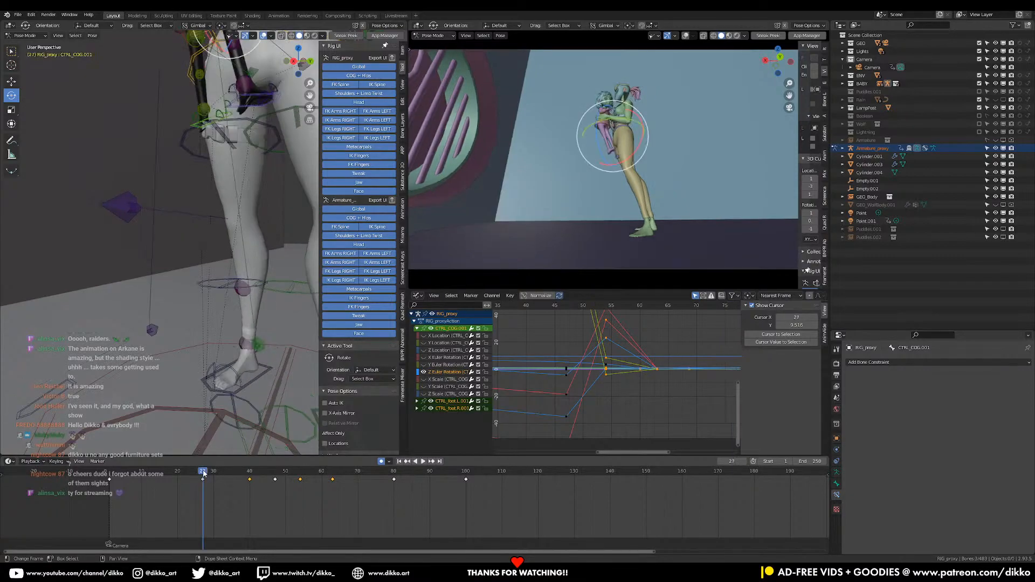